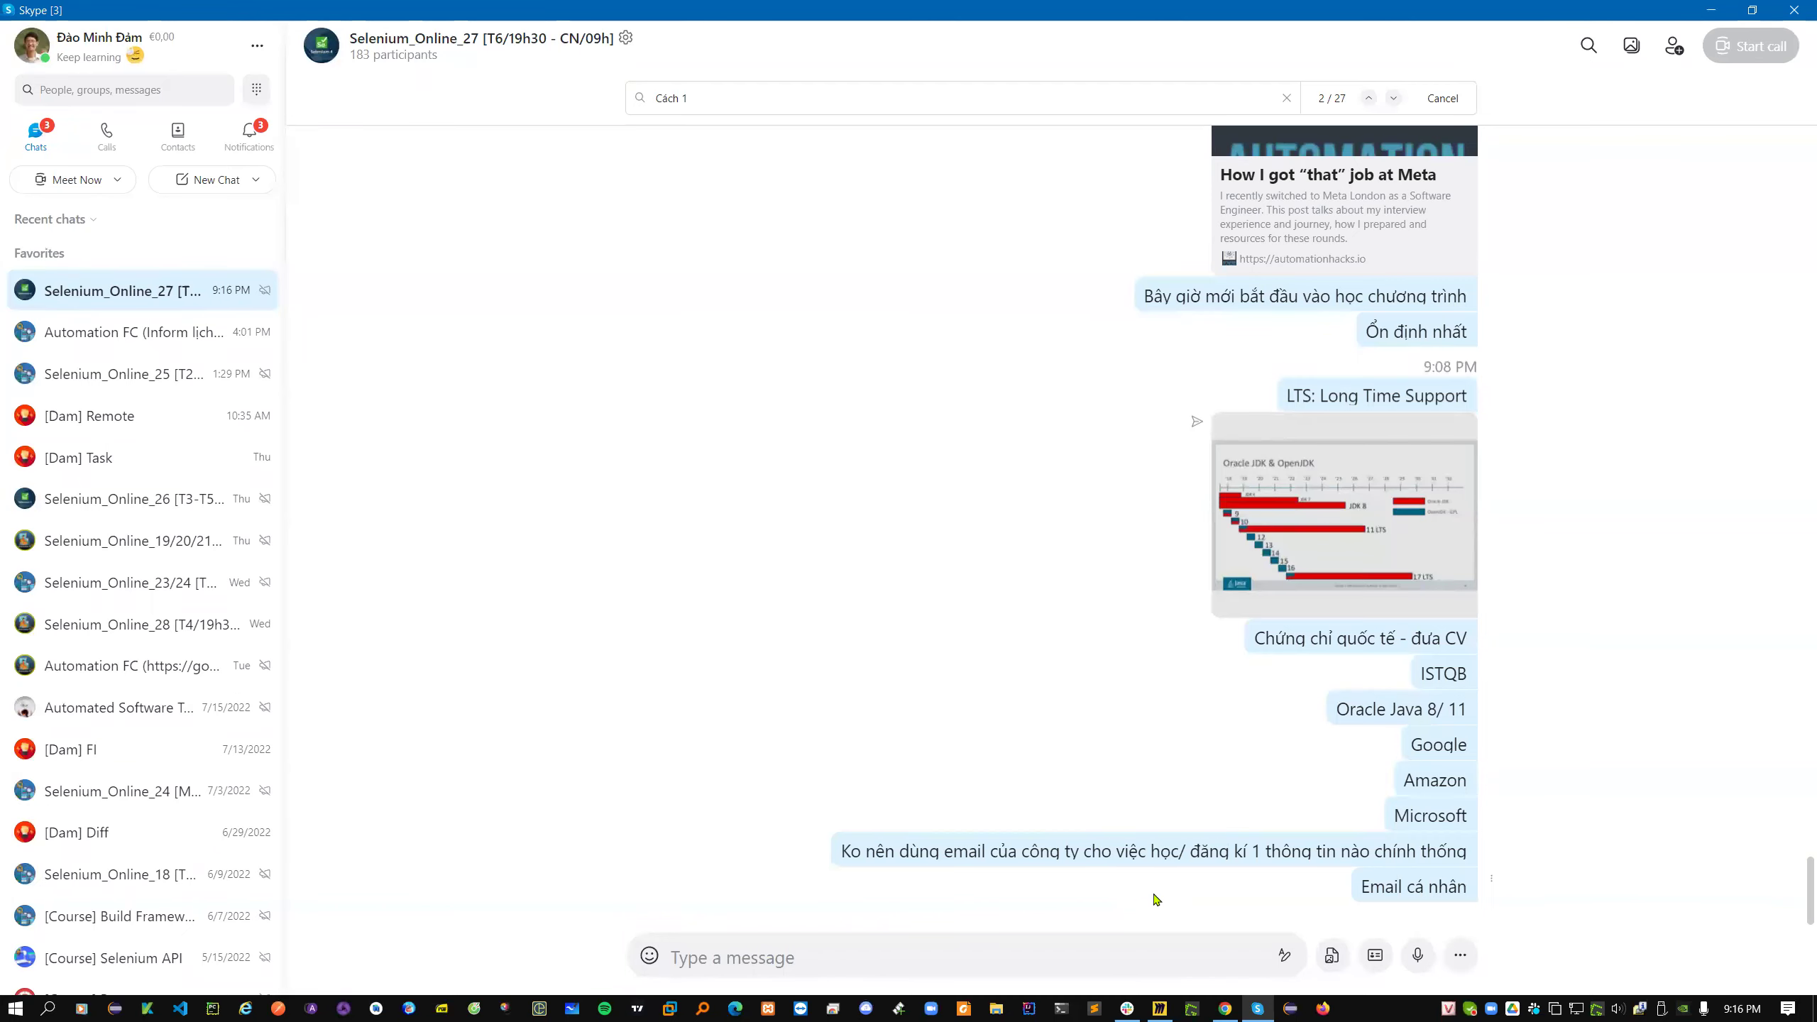
- Switch to Chrome, sign in to the Oracle account to start the JDK download, and set the save location to Source (G:)
{"action": "key", "text": "alt+Tab"}
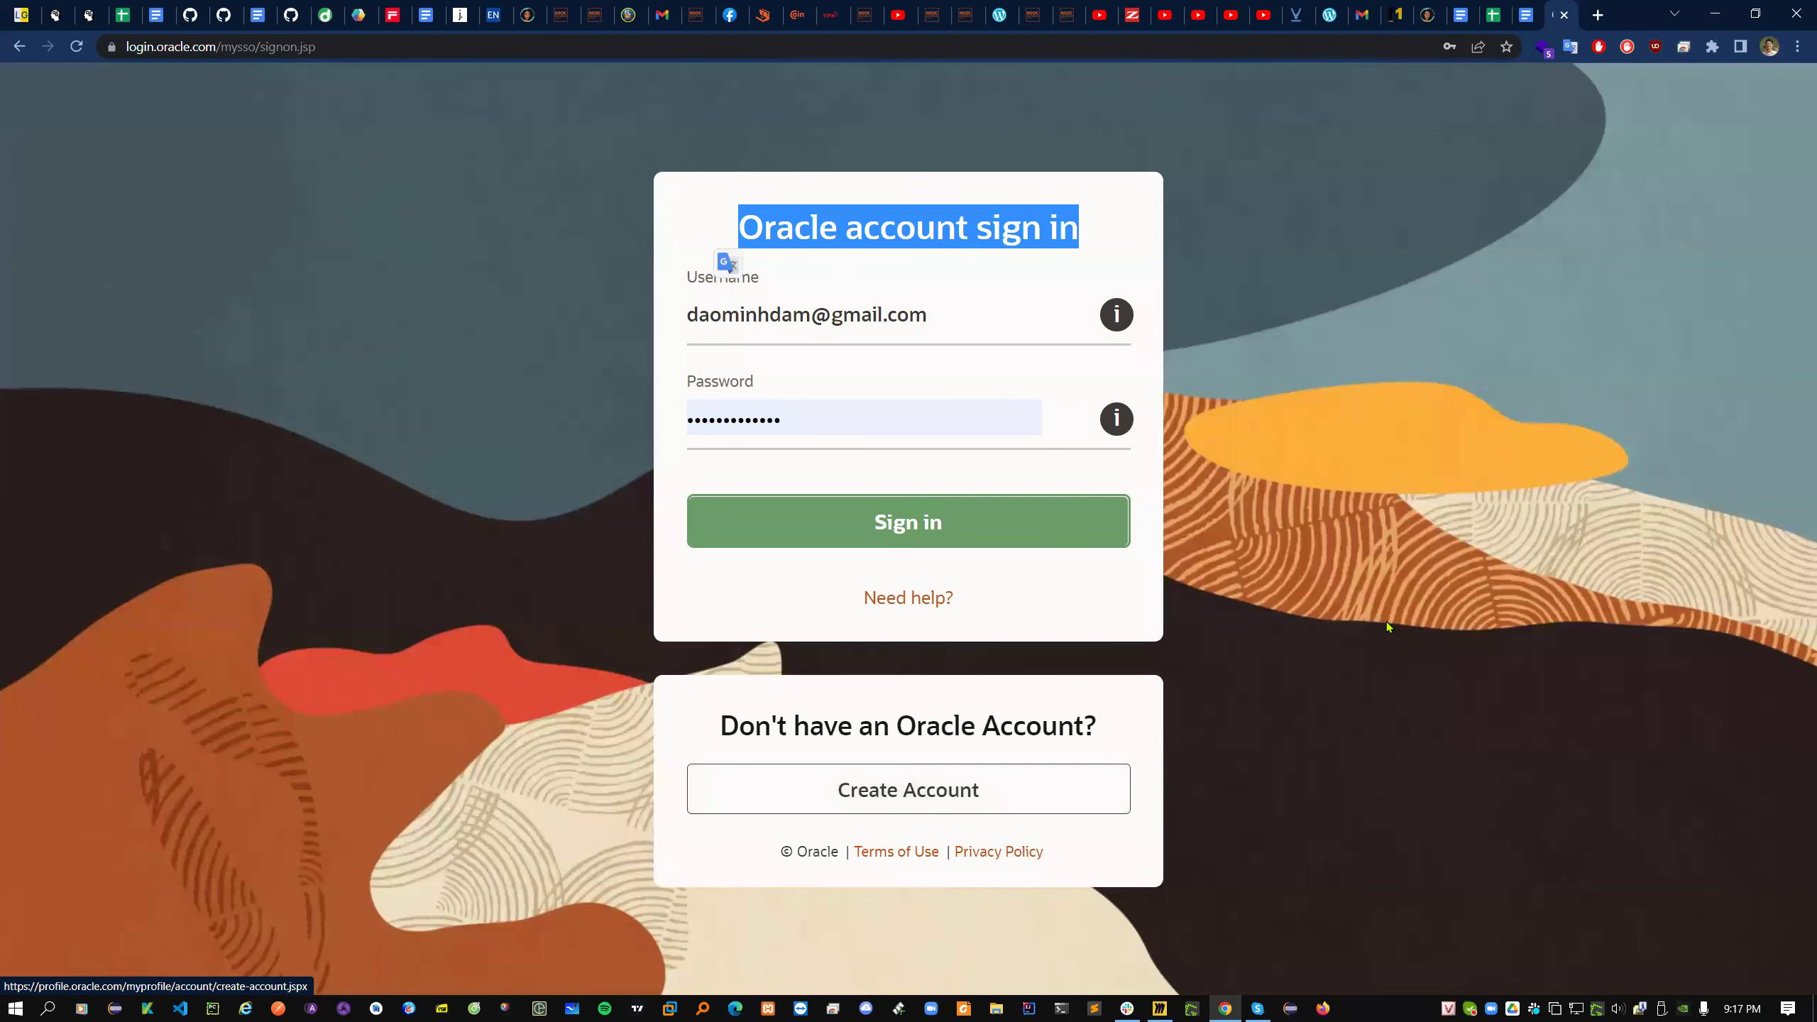
{"action": "left_click", "coordinate": [828, 538]}
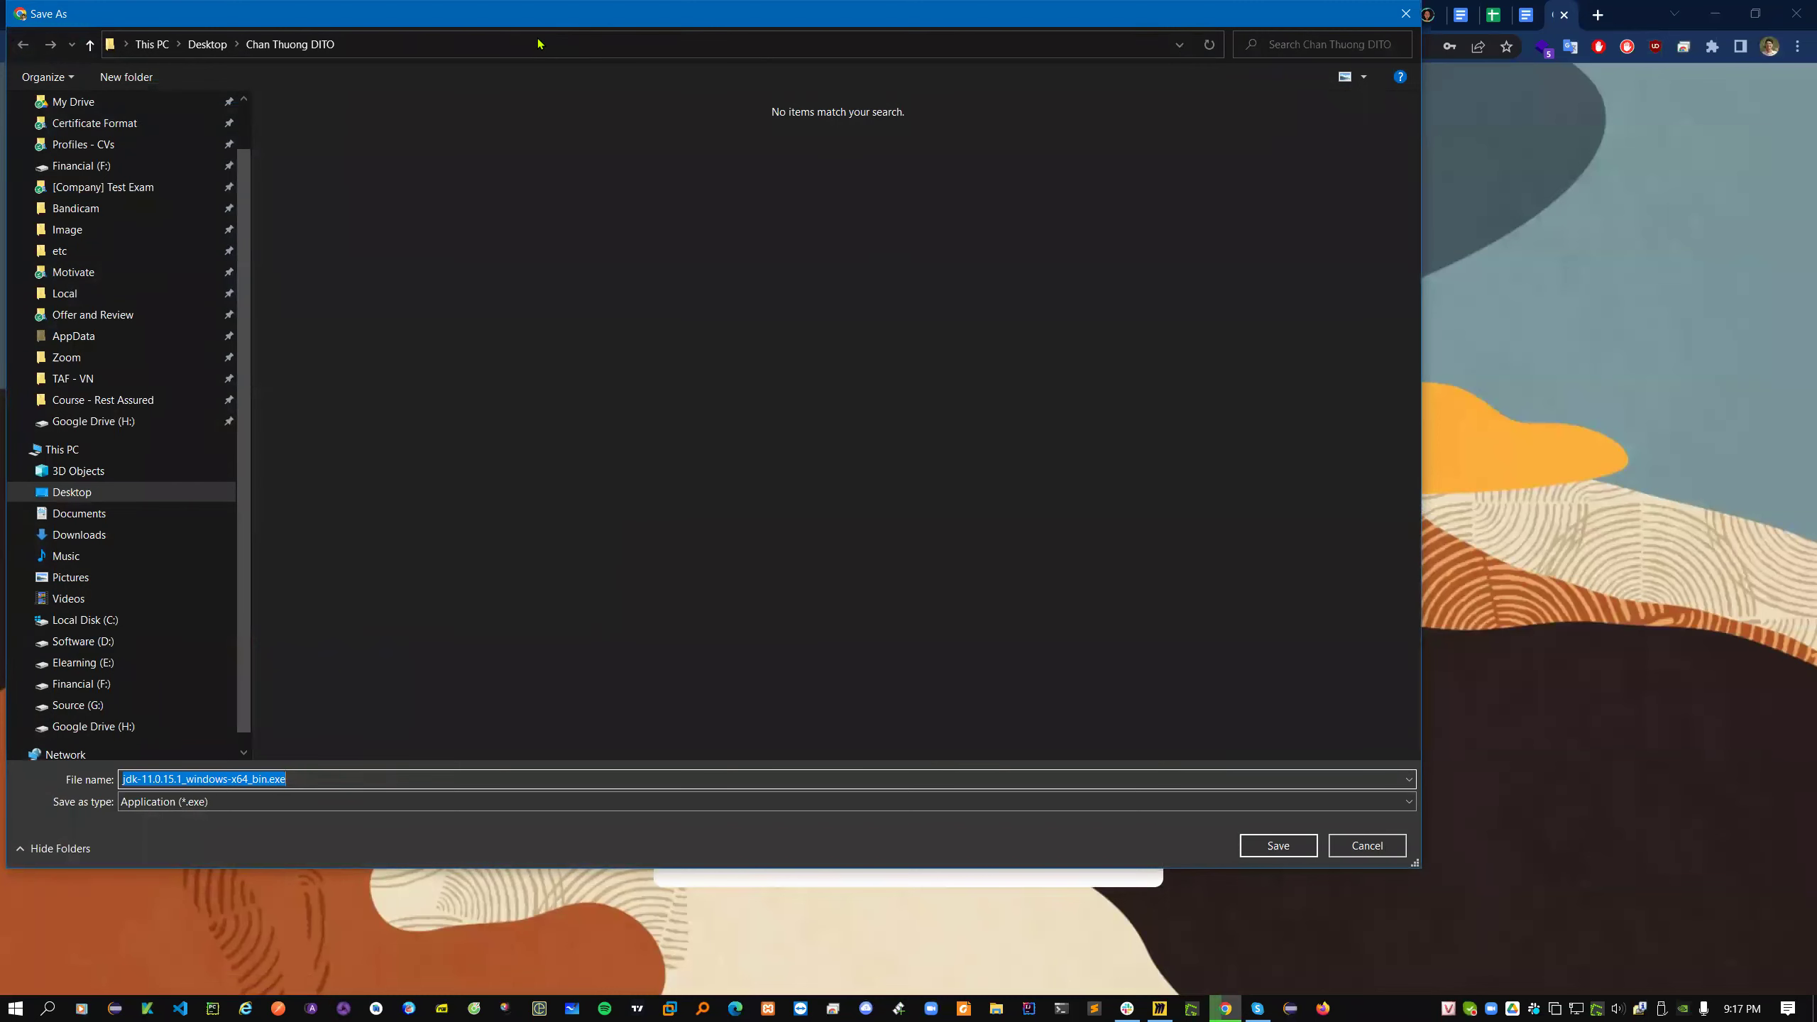
{"action": "left_click", "coordinate": [86, 709]}
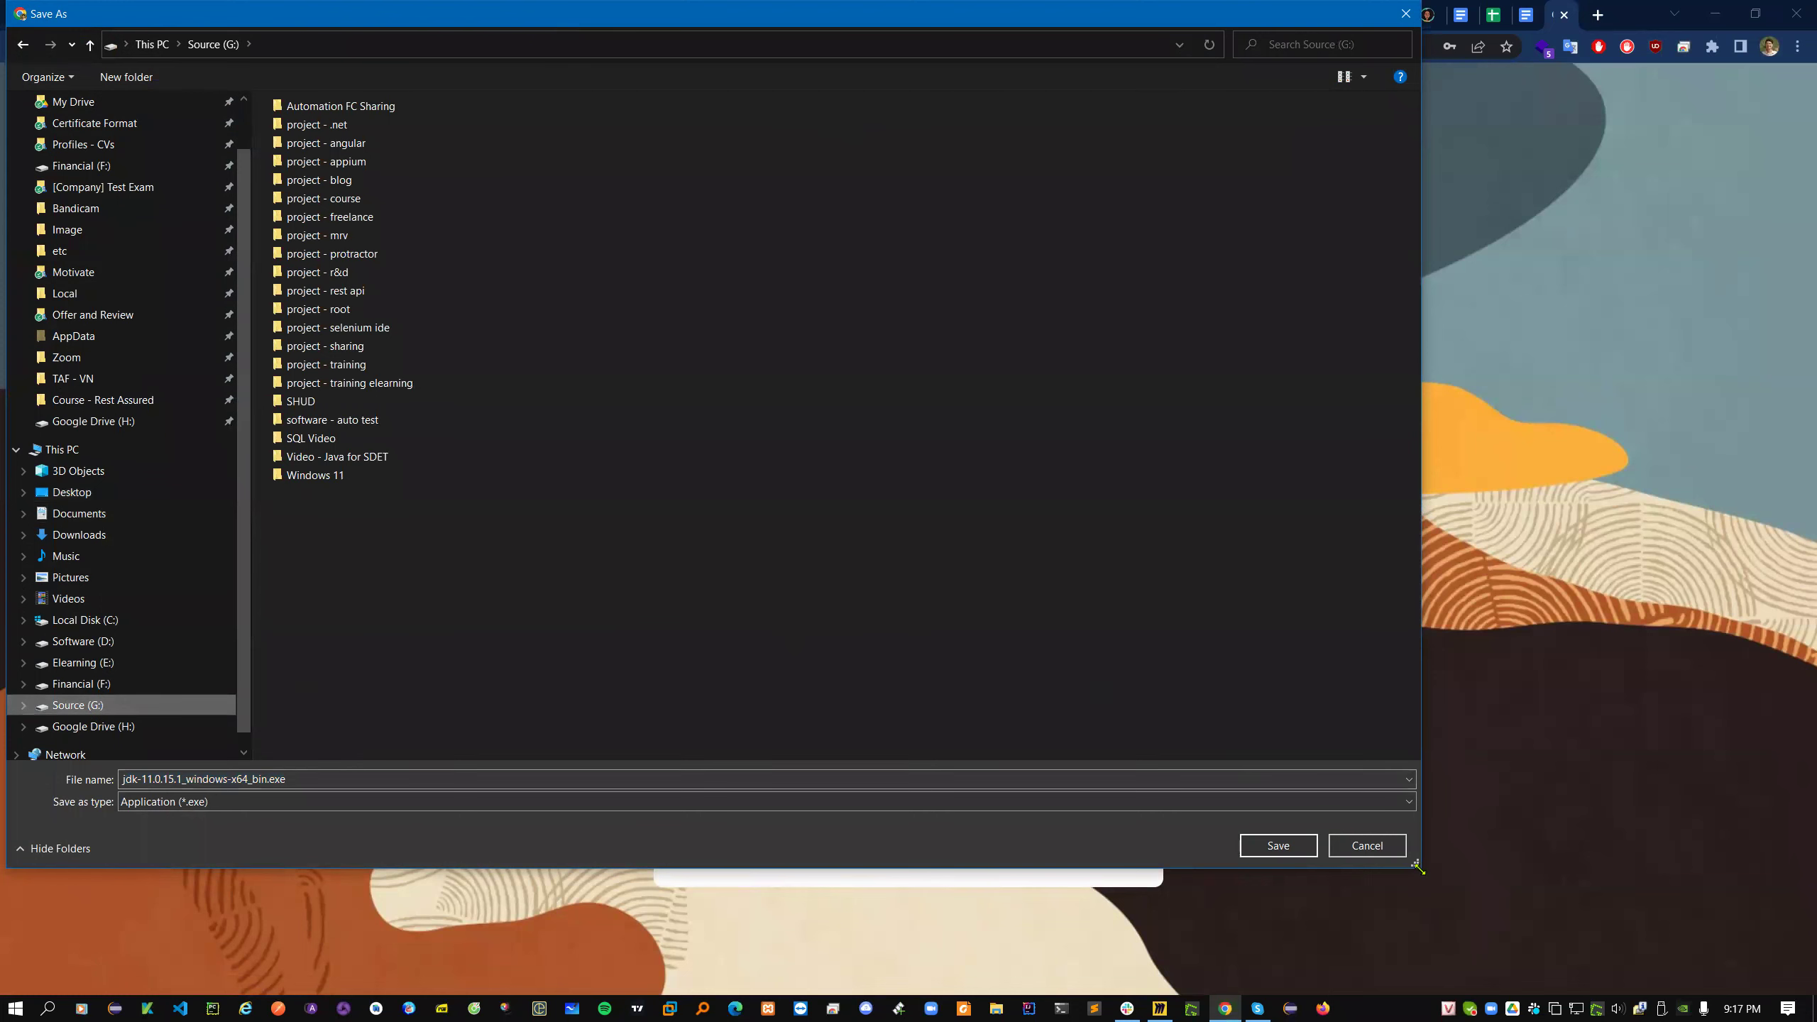
{"action": "left_click_drag", "start_coordinate": [1417, 867], "coordinate": [991, 688]}
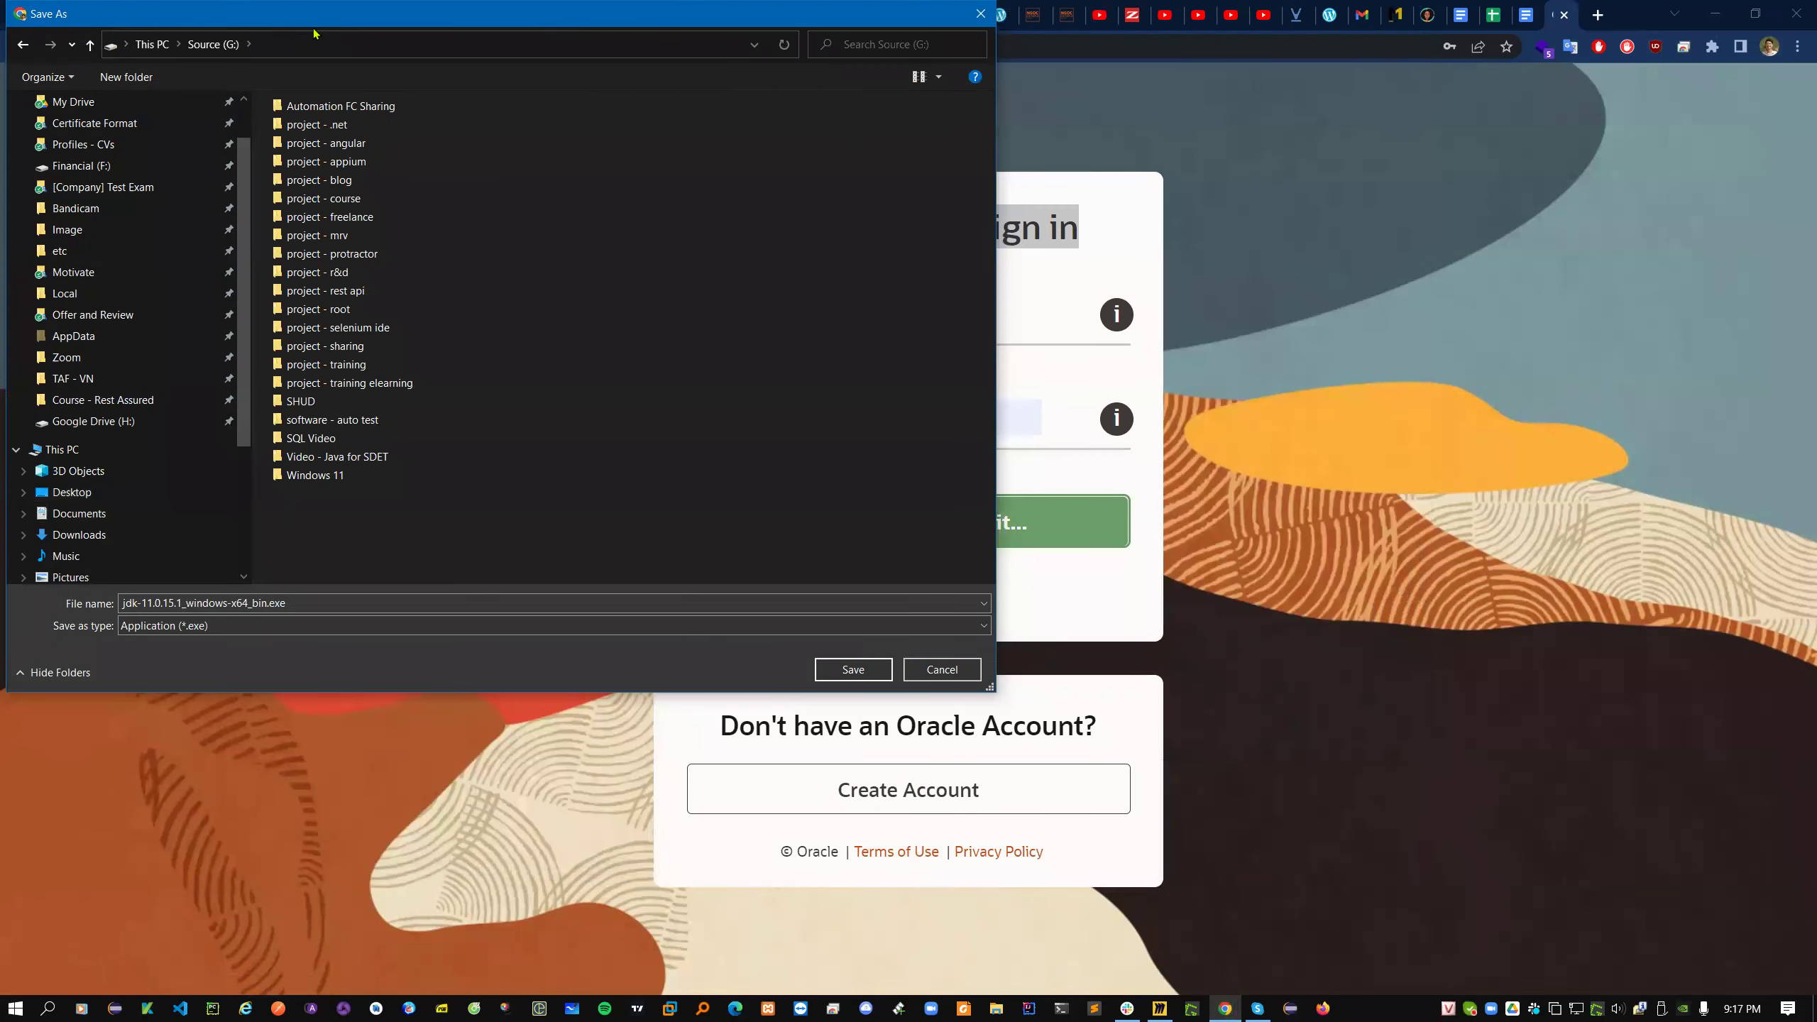
{"action": "left_click_drag", "start_coordinate": [314, 16], "coordinate": [719, 186]}
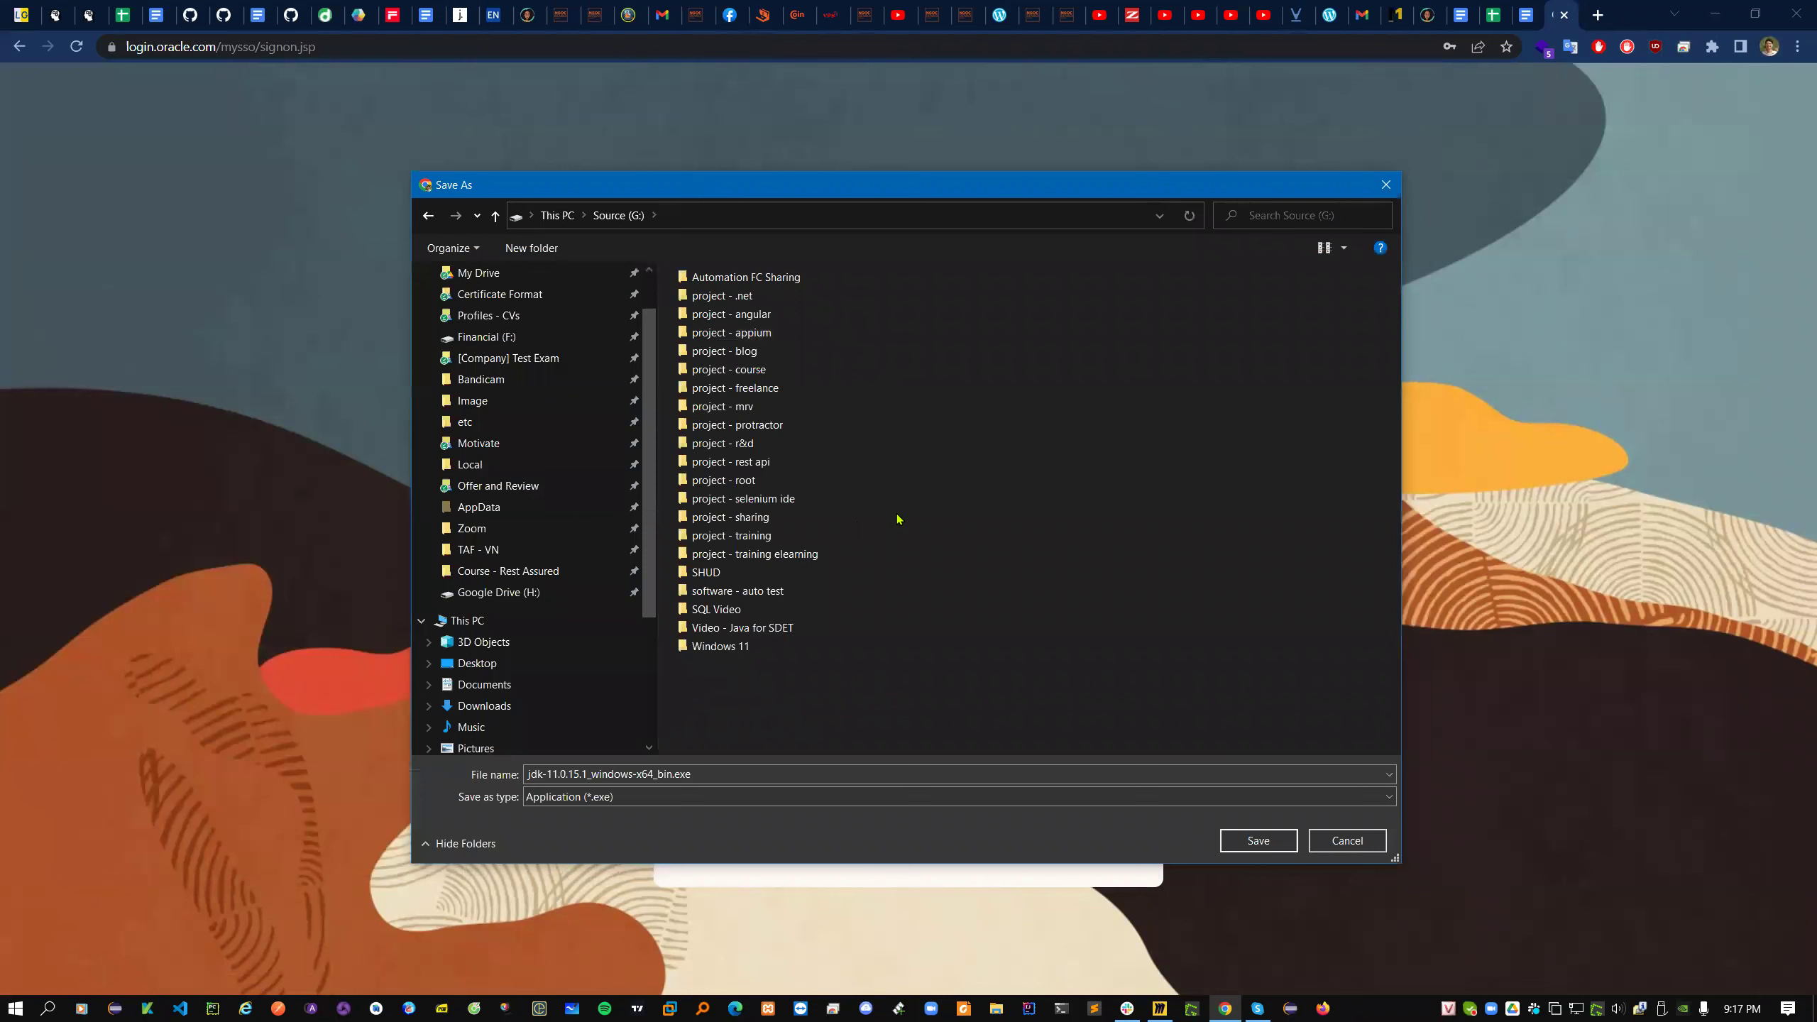
- Create a folder named Online_Class_27 inside project - training on Source (G:) and open it
{"action": "scroll", "coordinate": [475, 580], "scroll_direction": "down", "scroll_amount": 2}
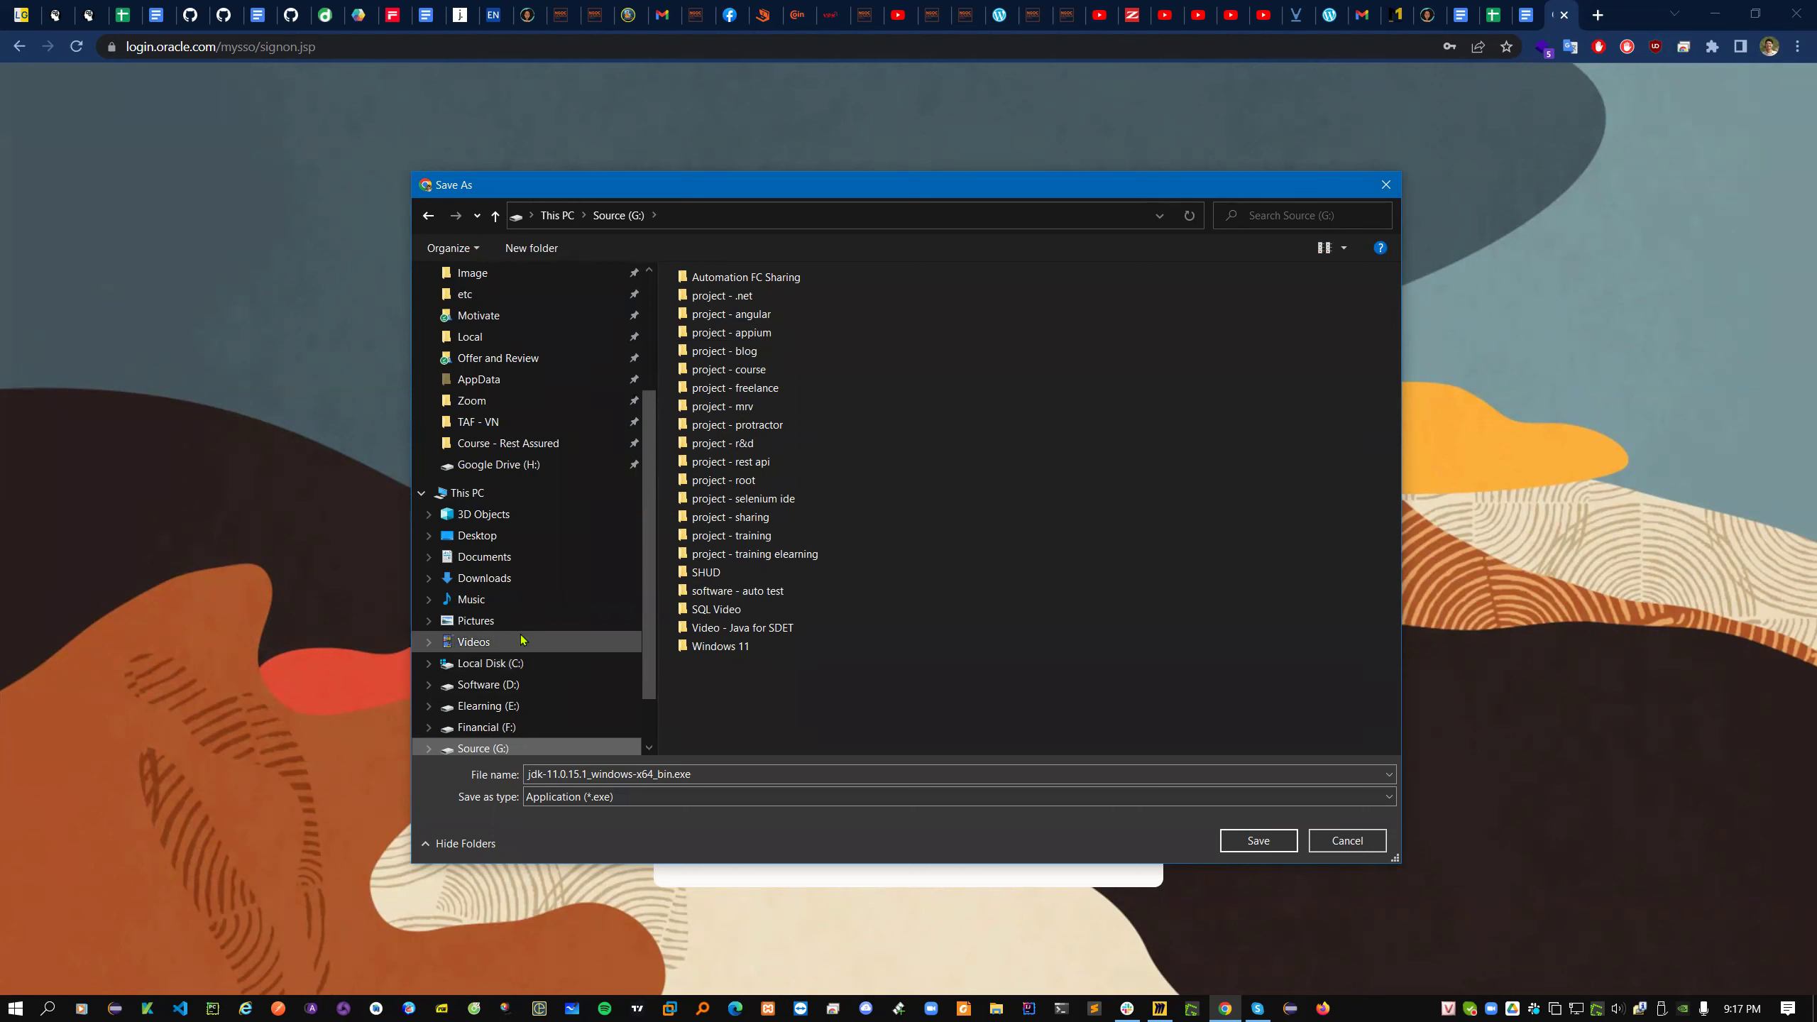
{"action": "scroll", "coordinate": [501, 640], "scroll_direction": "down", "scroll_amount": 1}
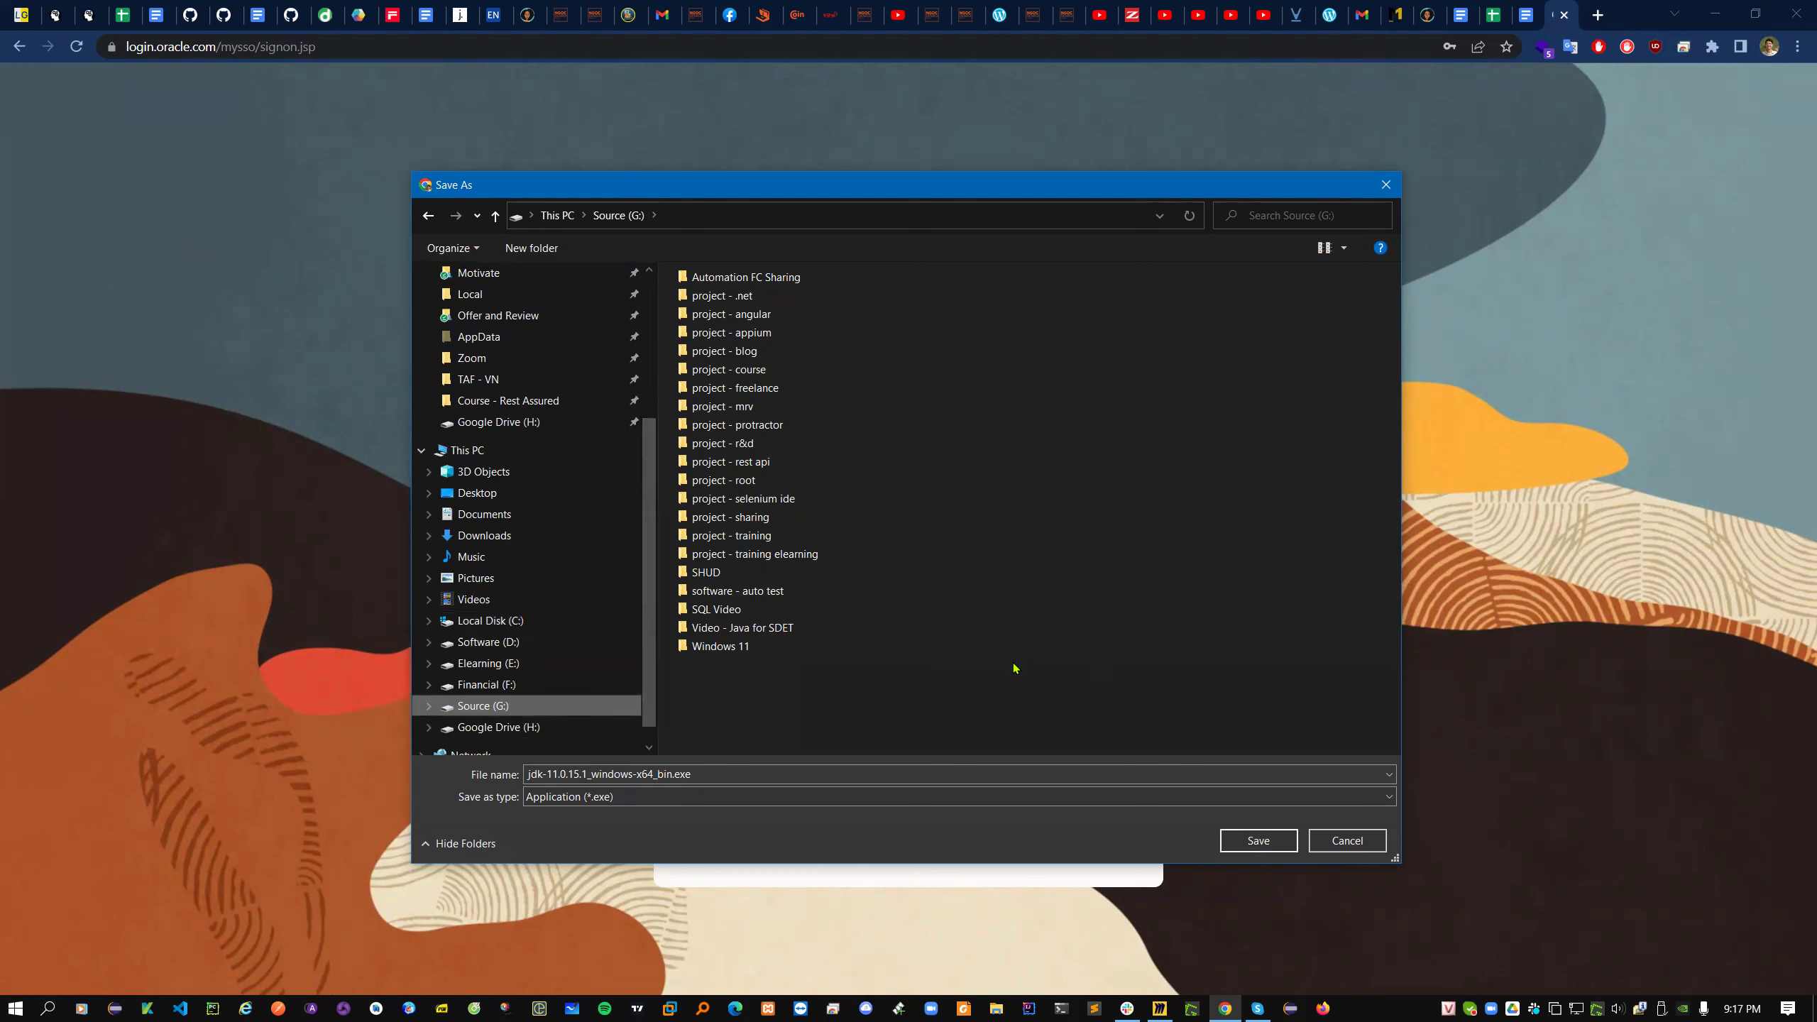
{"action": "double_click", "coordinate": [746, 541]}
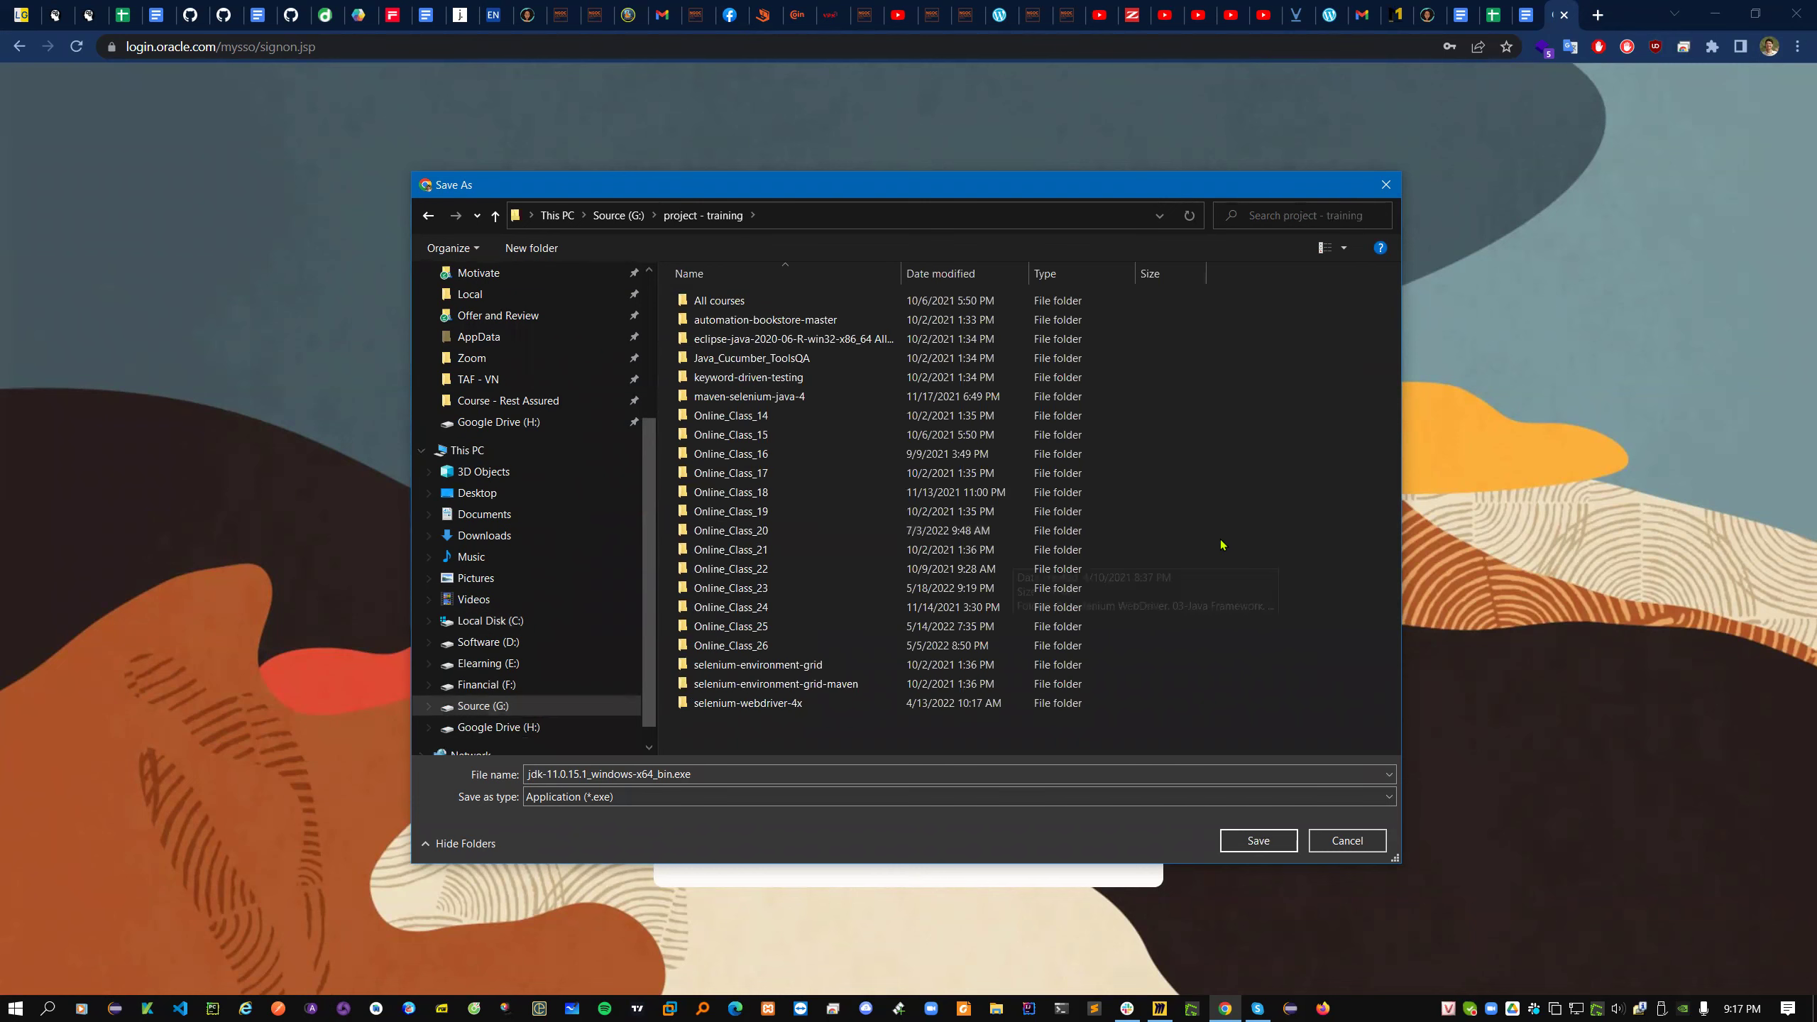
{"action": "left_click", "coordinate": [532, 249]}
{"action": "type", "text": "Onl"}
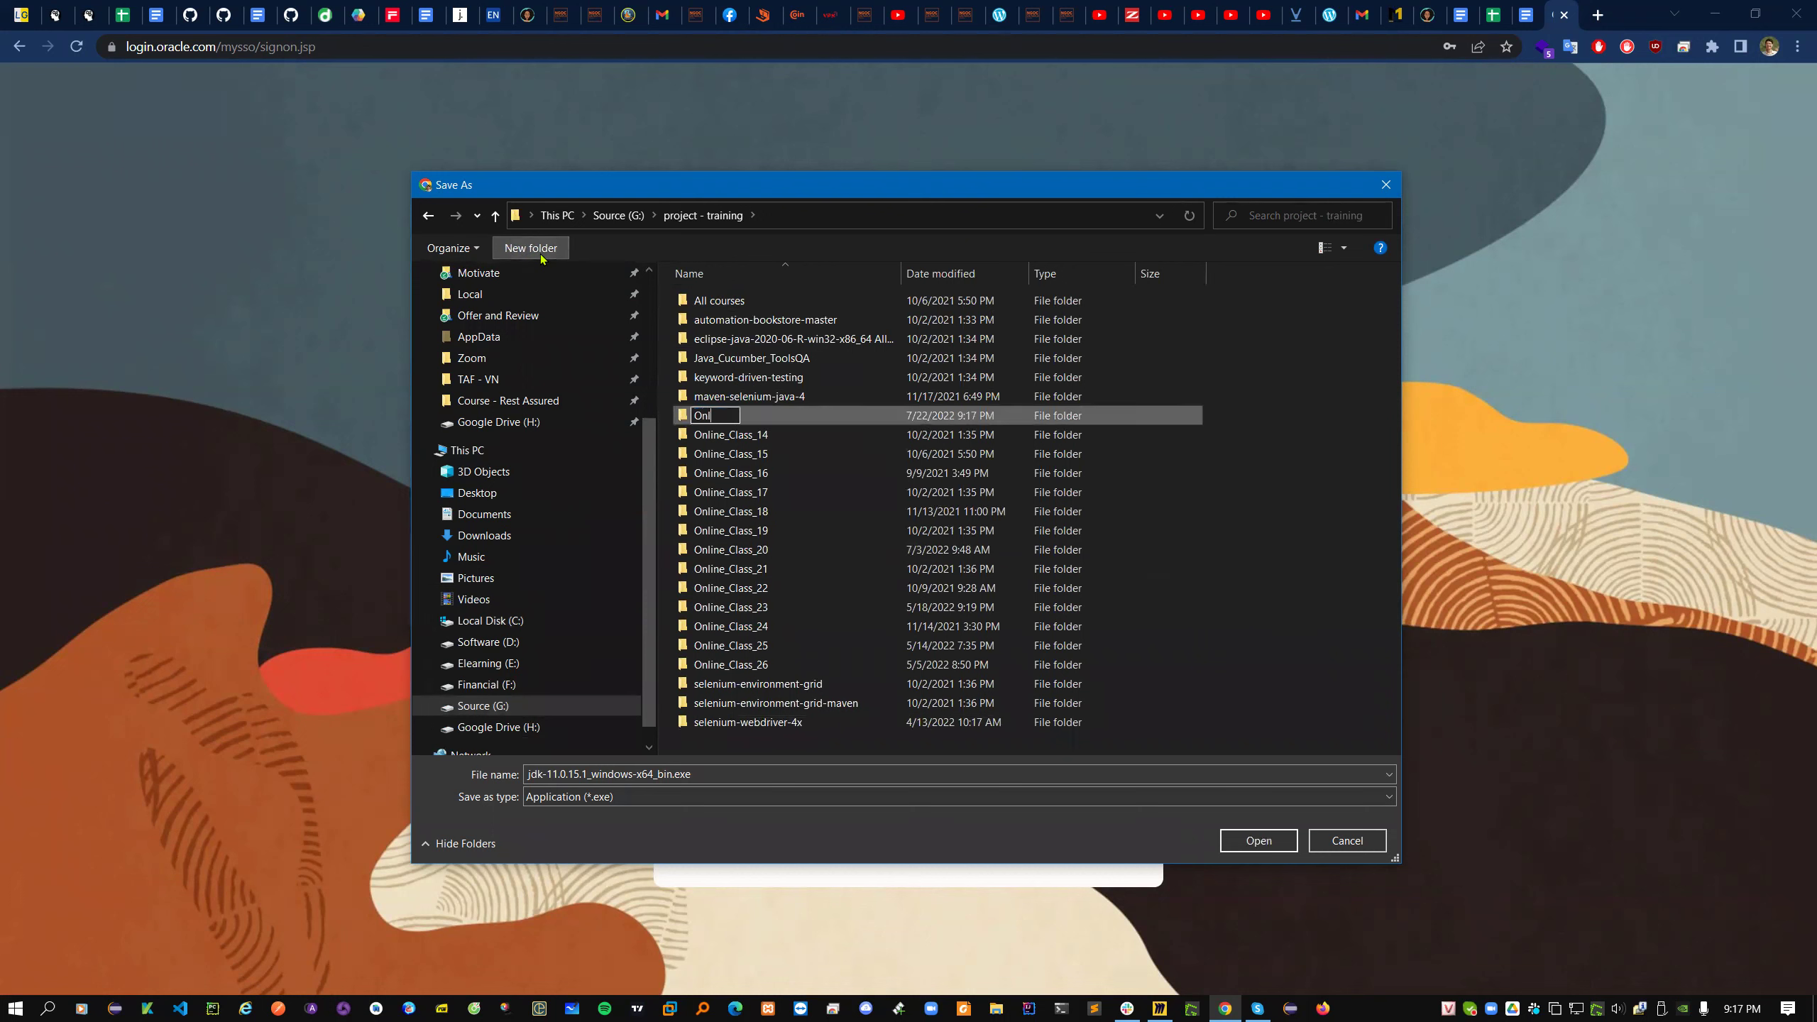
{"action": "type", "text": "ine_Class_27"}
{"action": "key", "text": "Return"}
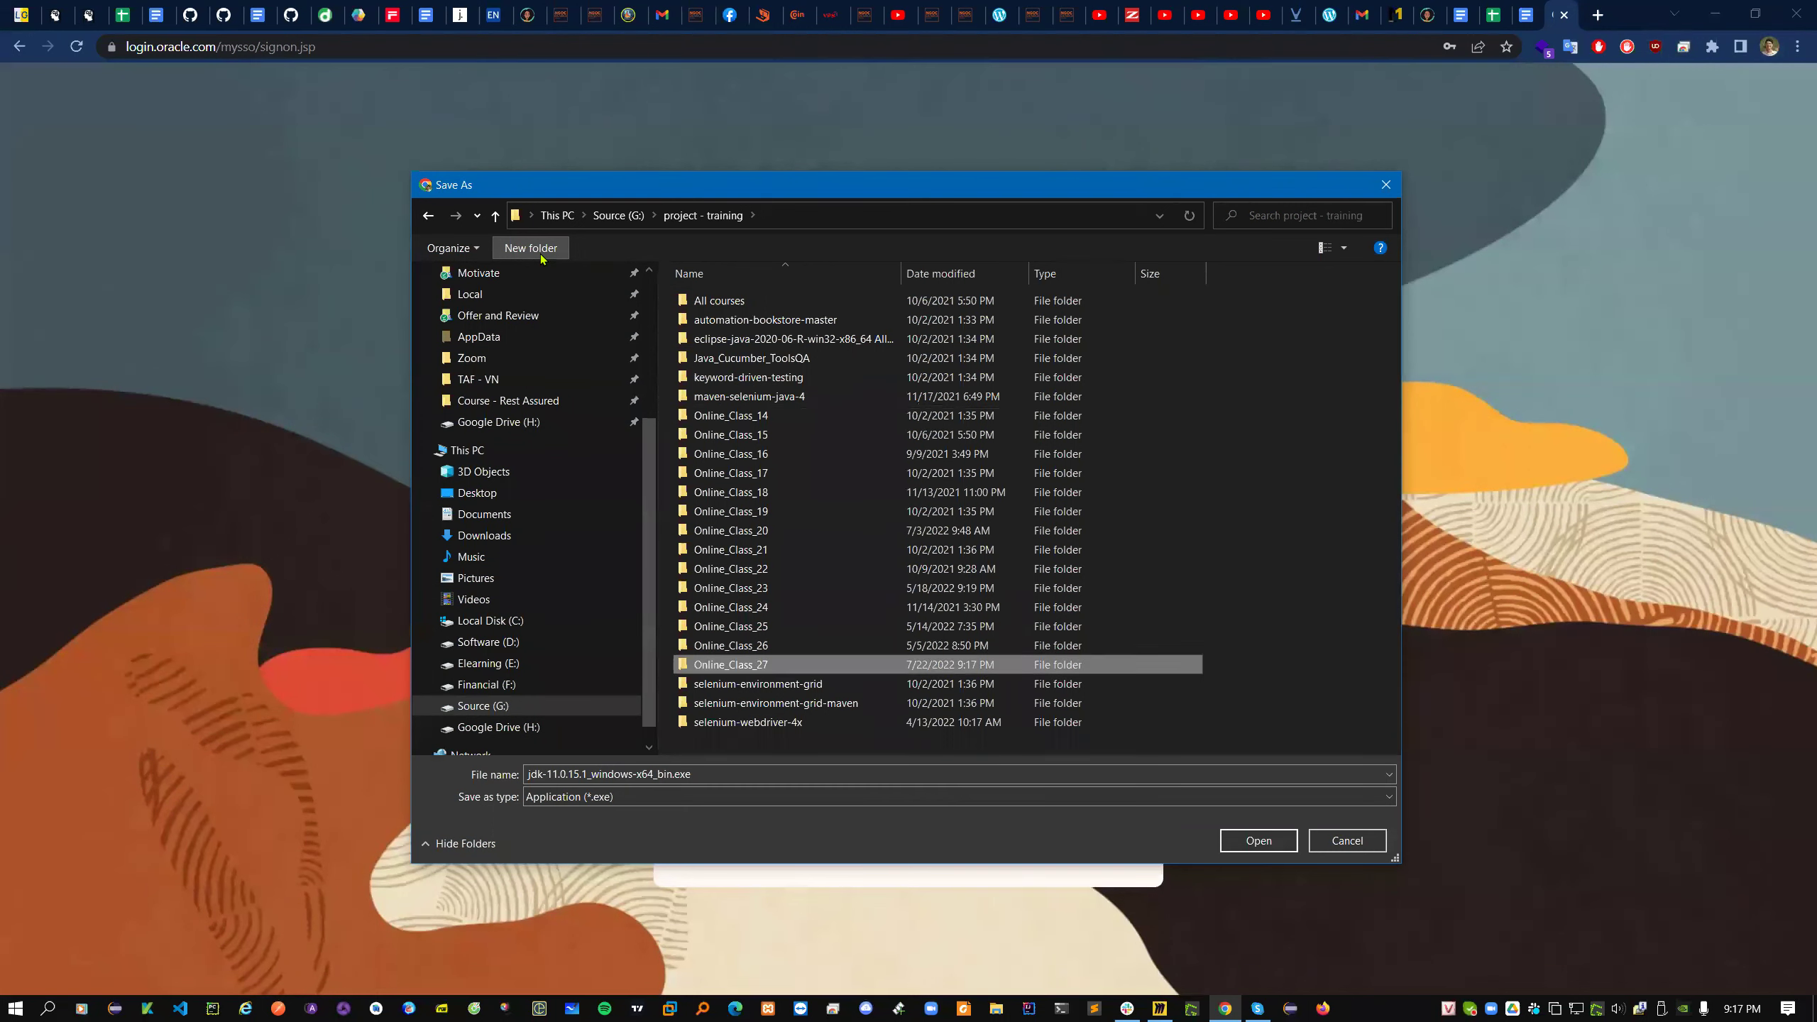
{"action": "key", "text": "Return"}
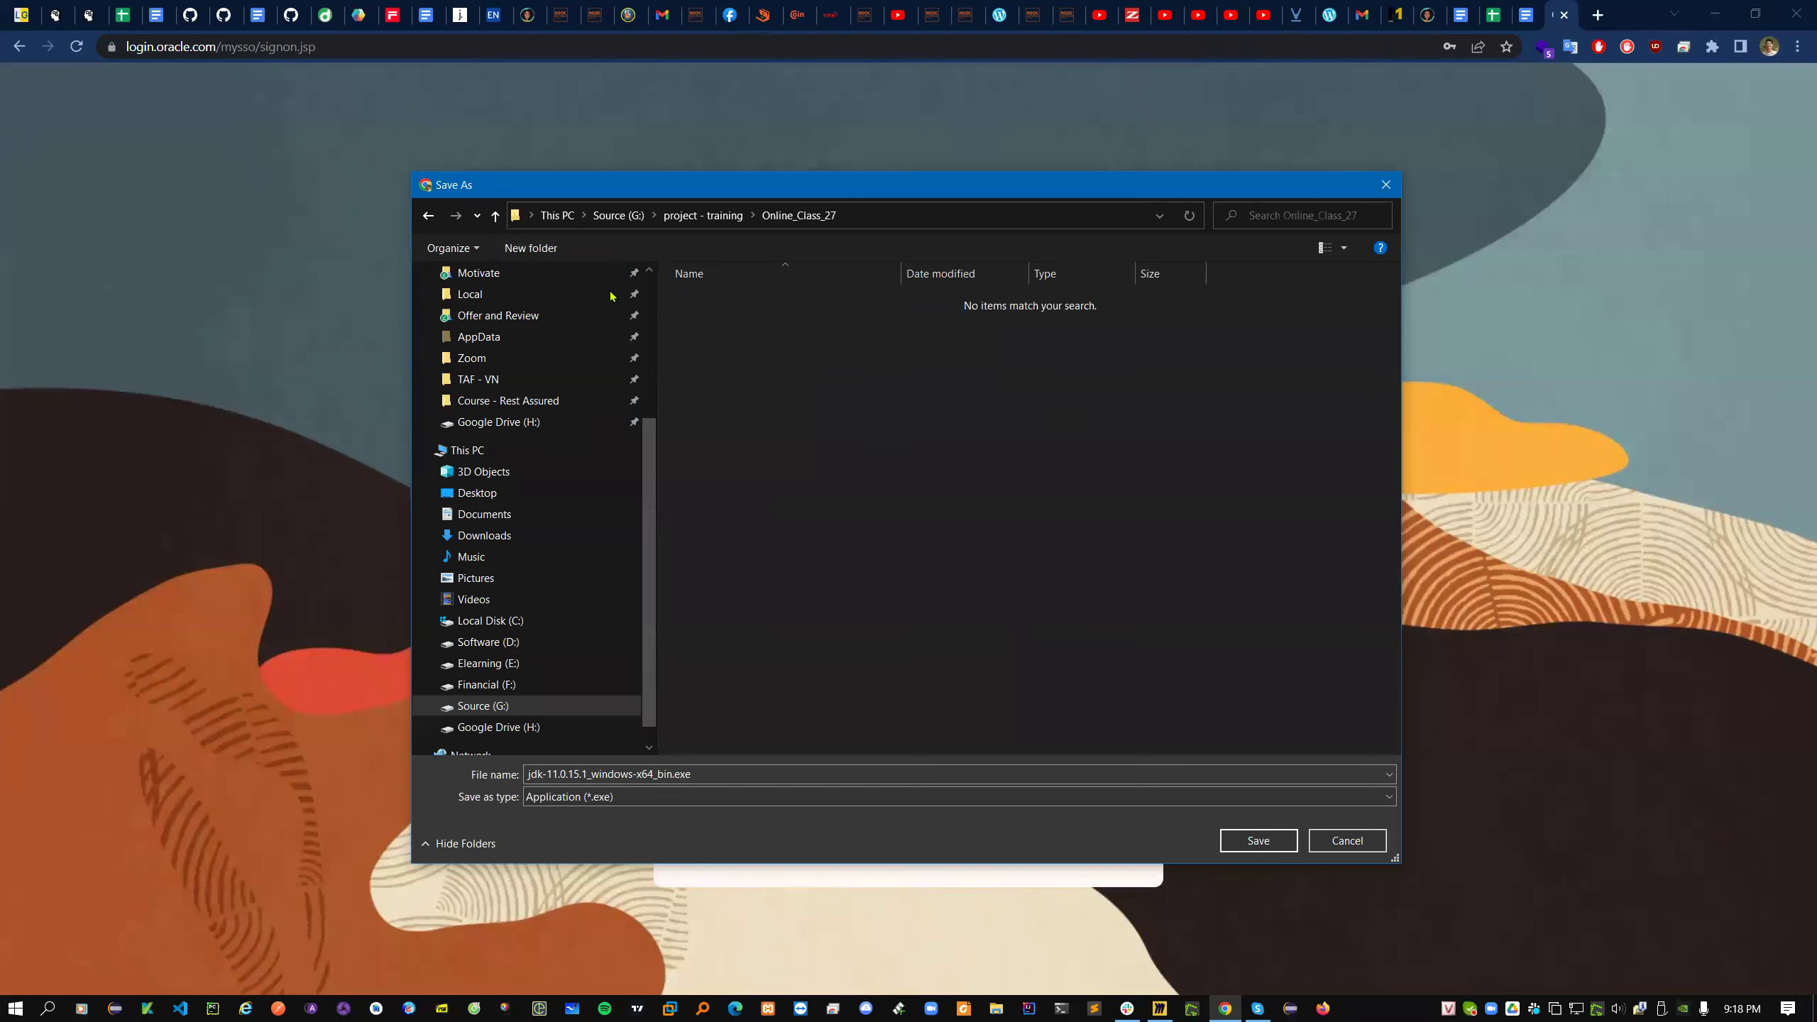
- Create the subfolders "01 - Software" and "02 - Selenium WebDriver" in Online_Class_27
{"action": "left_click", "coordinate": [535, 254]}
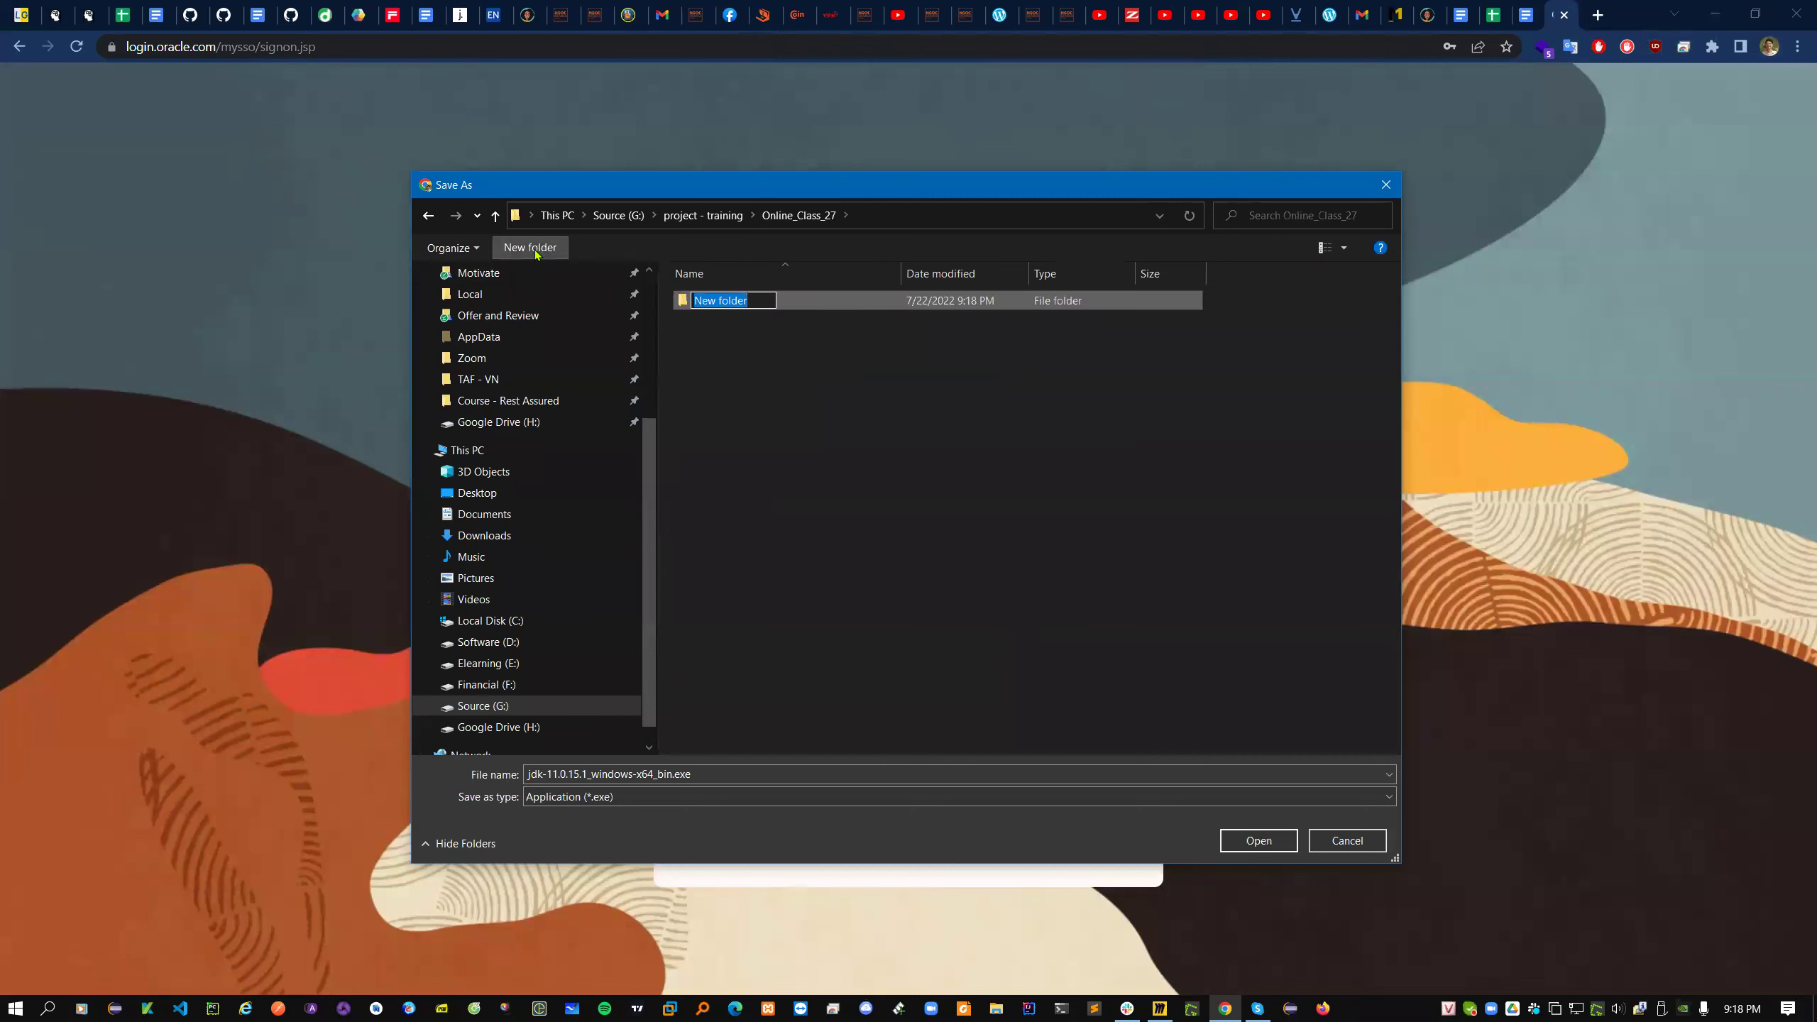
{"action": "type", "text": "01 - Softwares"}
{"action": "key", "text": "BackSpace"}
{"action": "key", "text": "Return"}
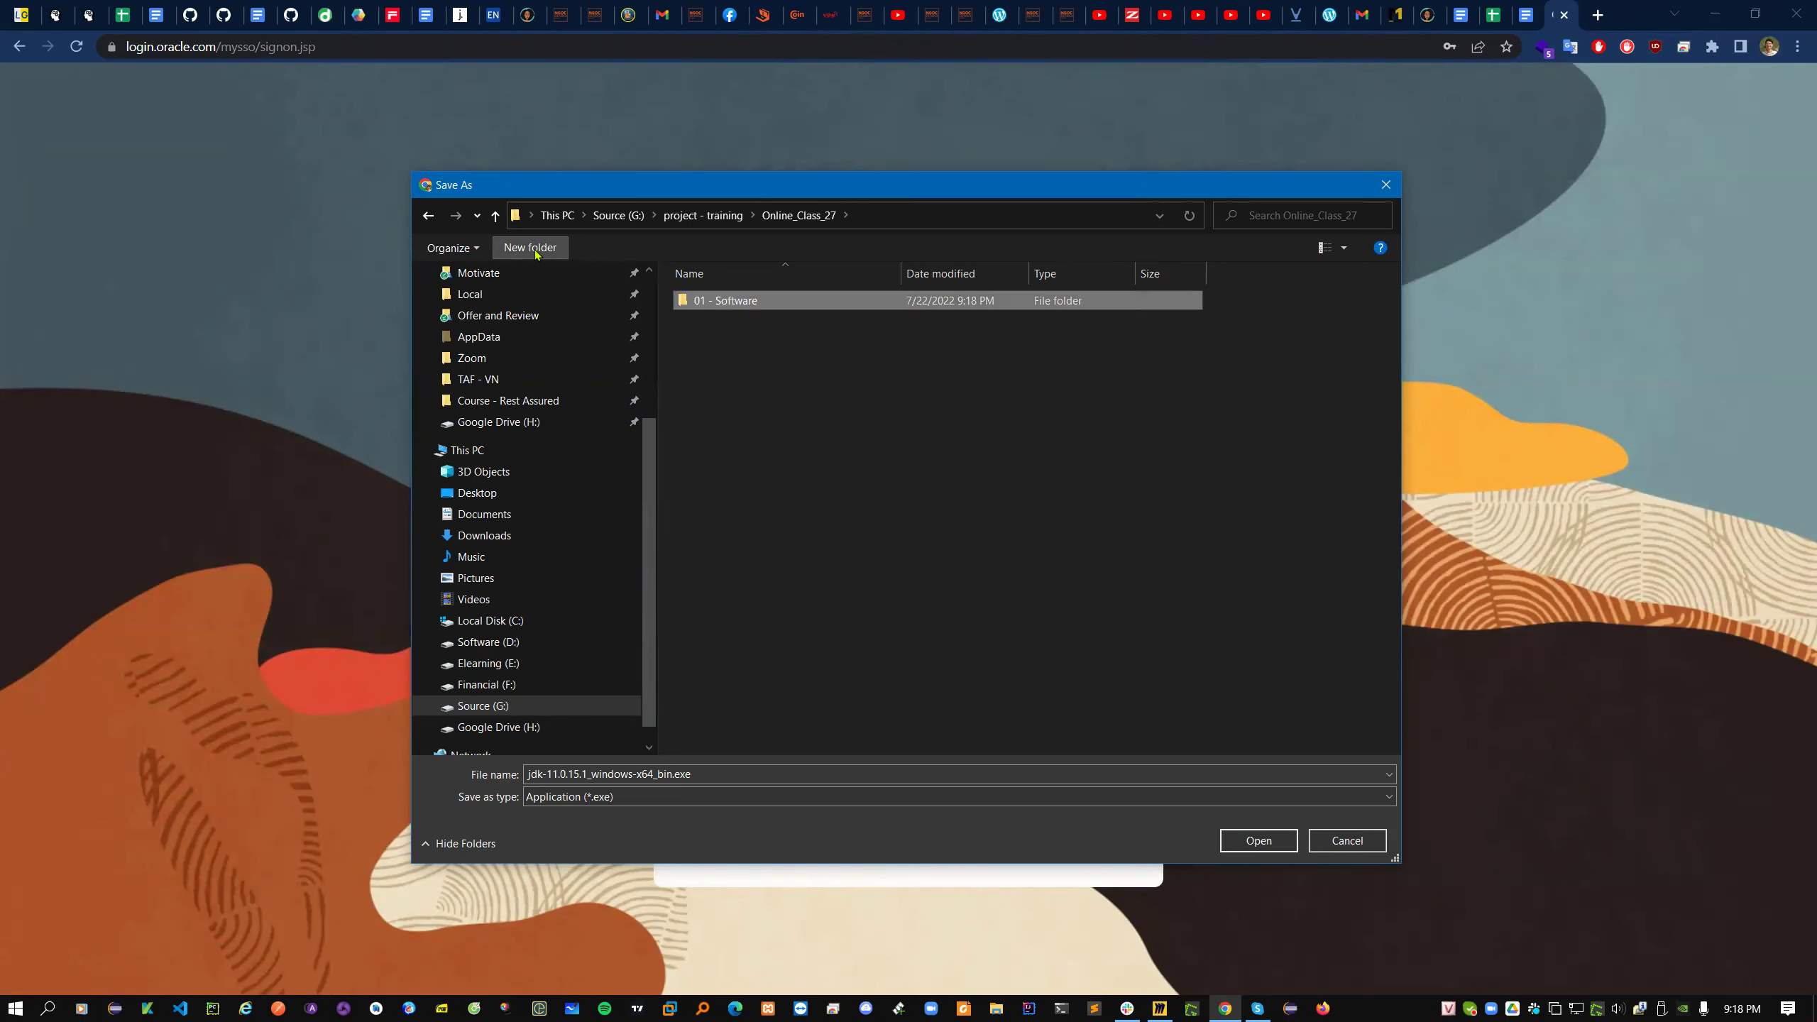
{"action": "left_click", "coordinate": [530, 247]}
{"action": "type", "text": "02"}
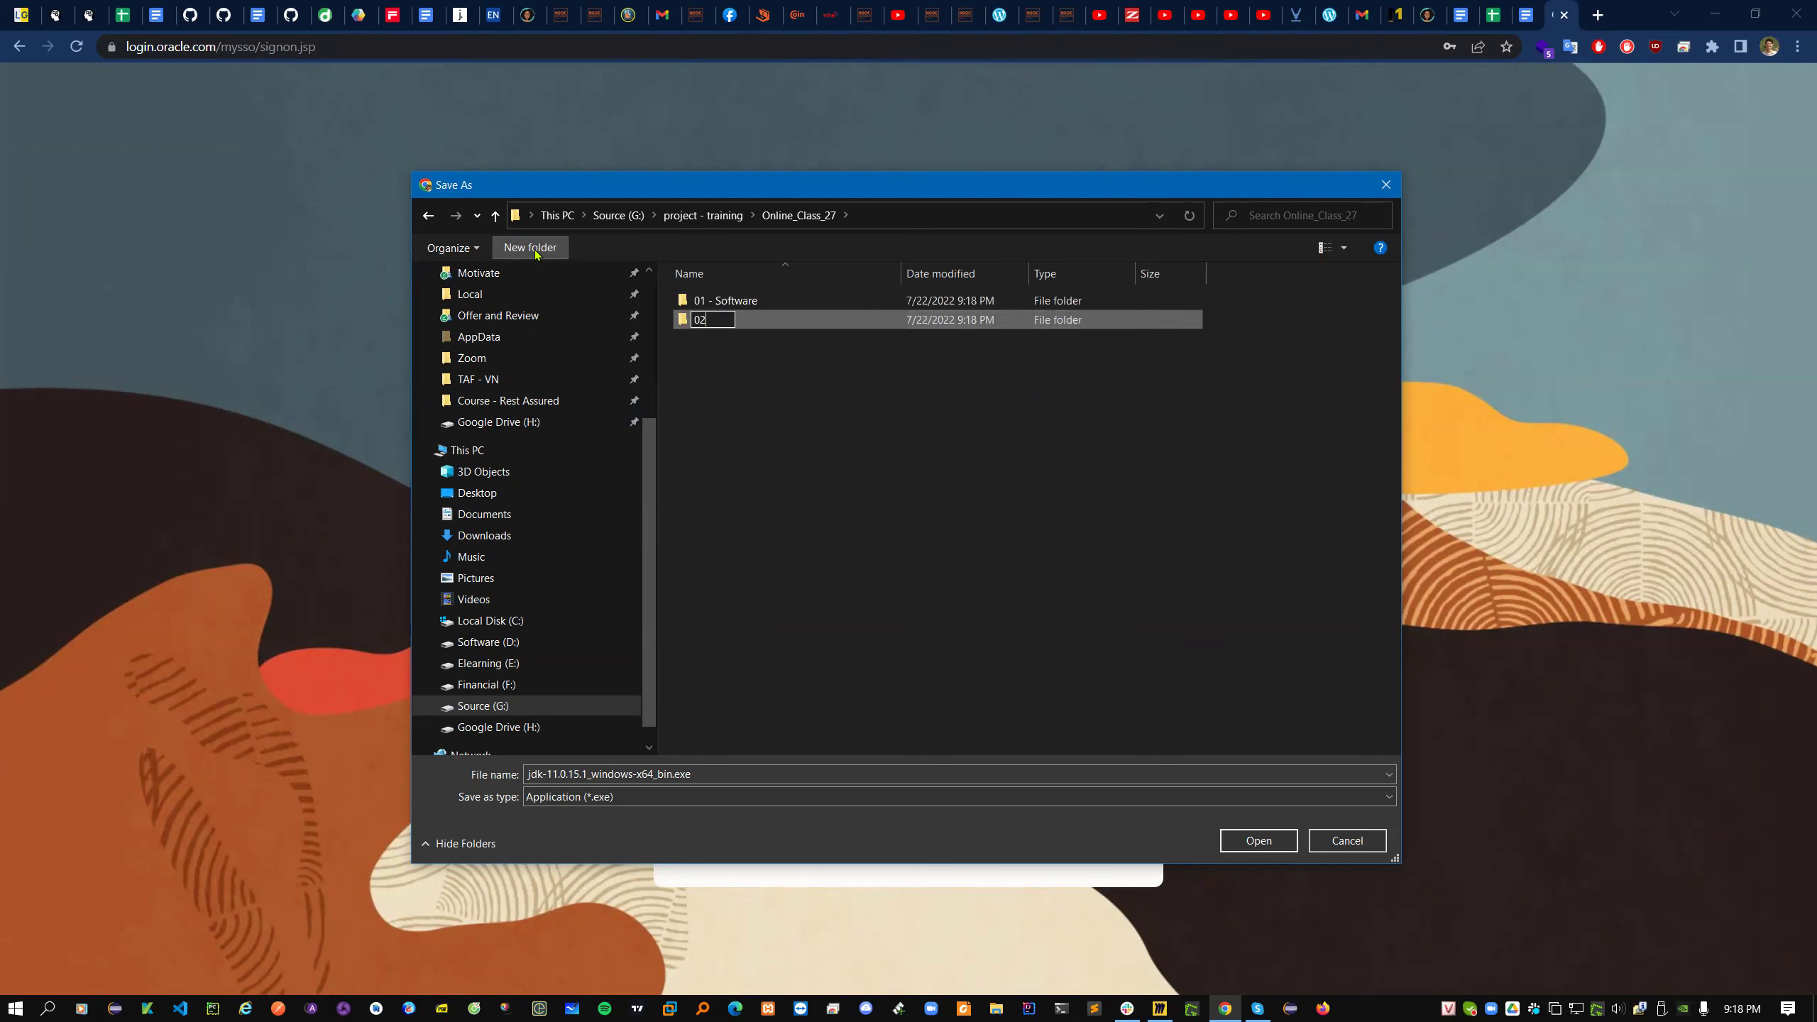
{"action": "type", "text": " - Selenium WebDriver"}
{"action": "key", "text": "Return"}
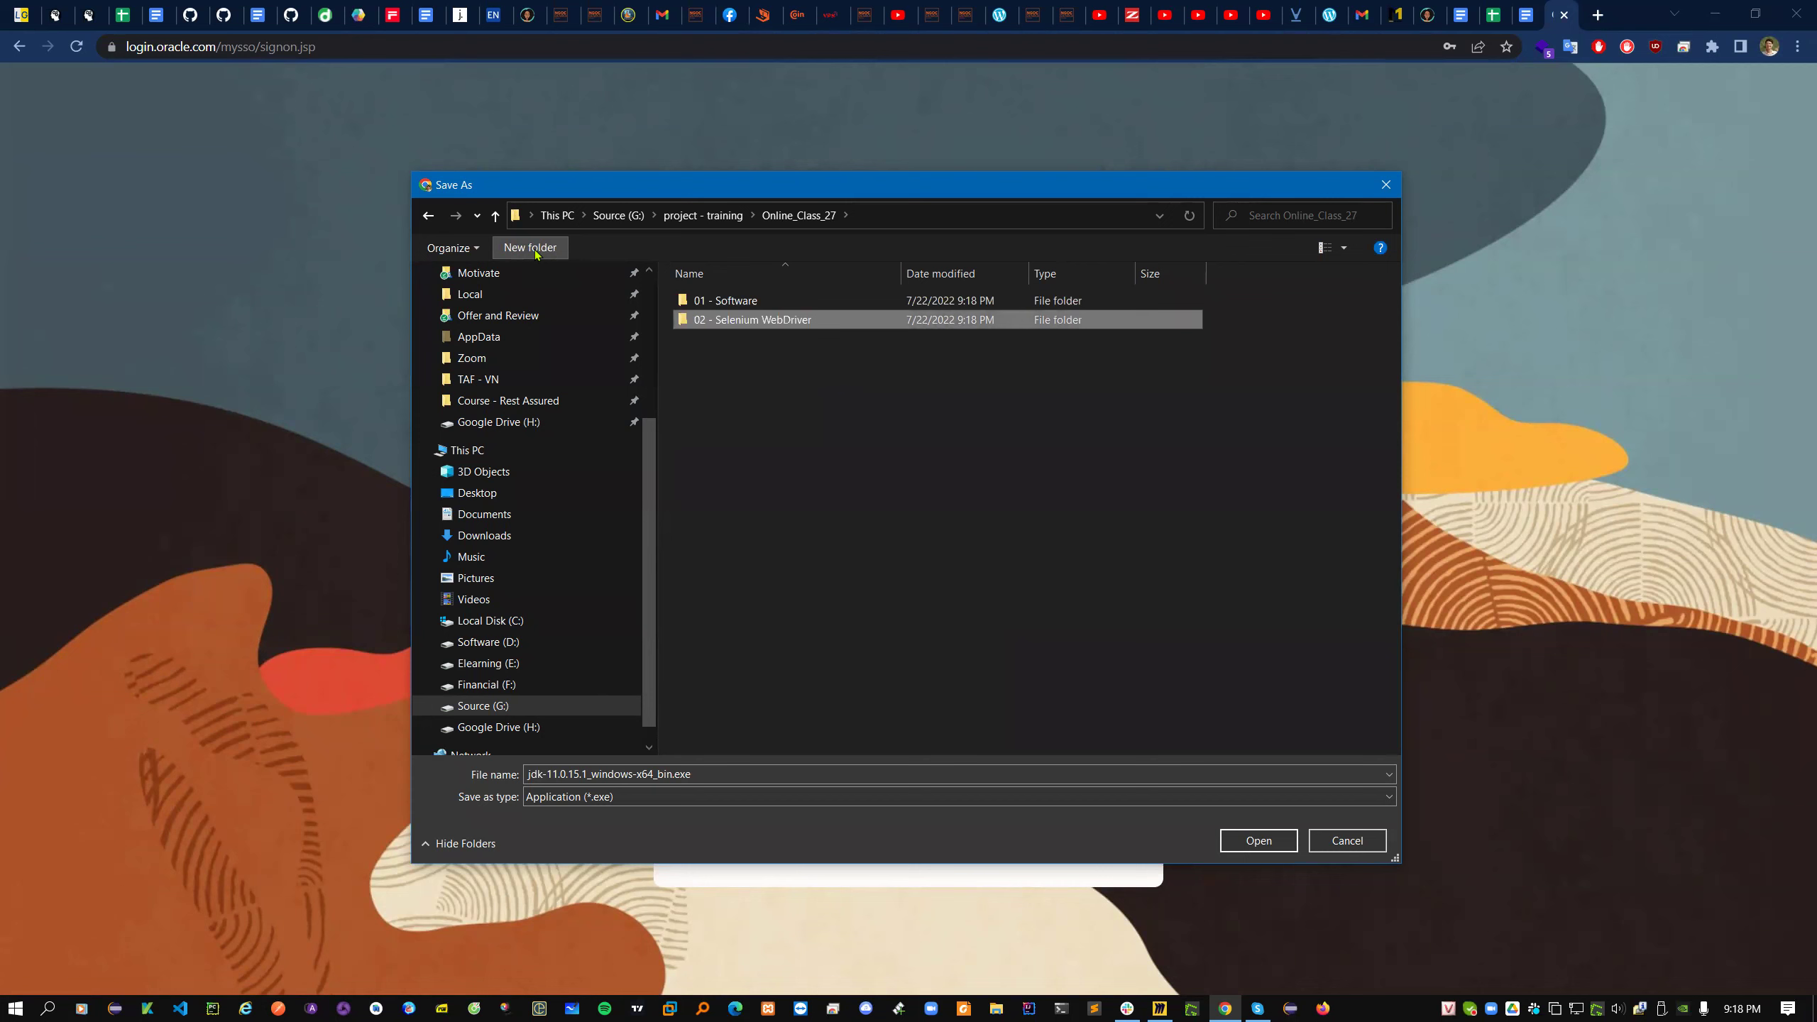
- Add the subfolders "03 - Java Hybrid Framework" and "04 - Maven Hybrid Framework" to Online_Class_27
{"action": "left_click", "coordinate": [530, 248]}
{"action": "type", "text": "03 - "}
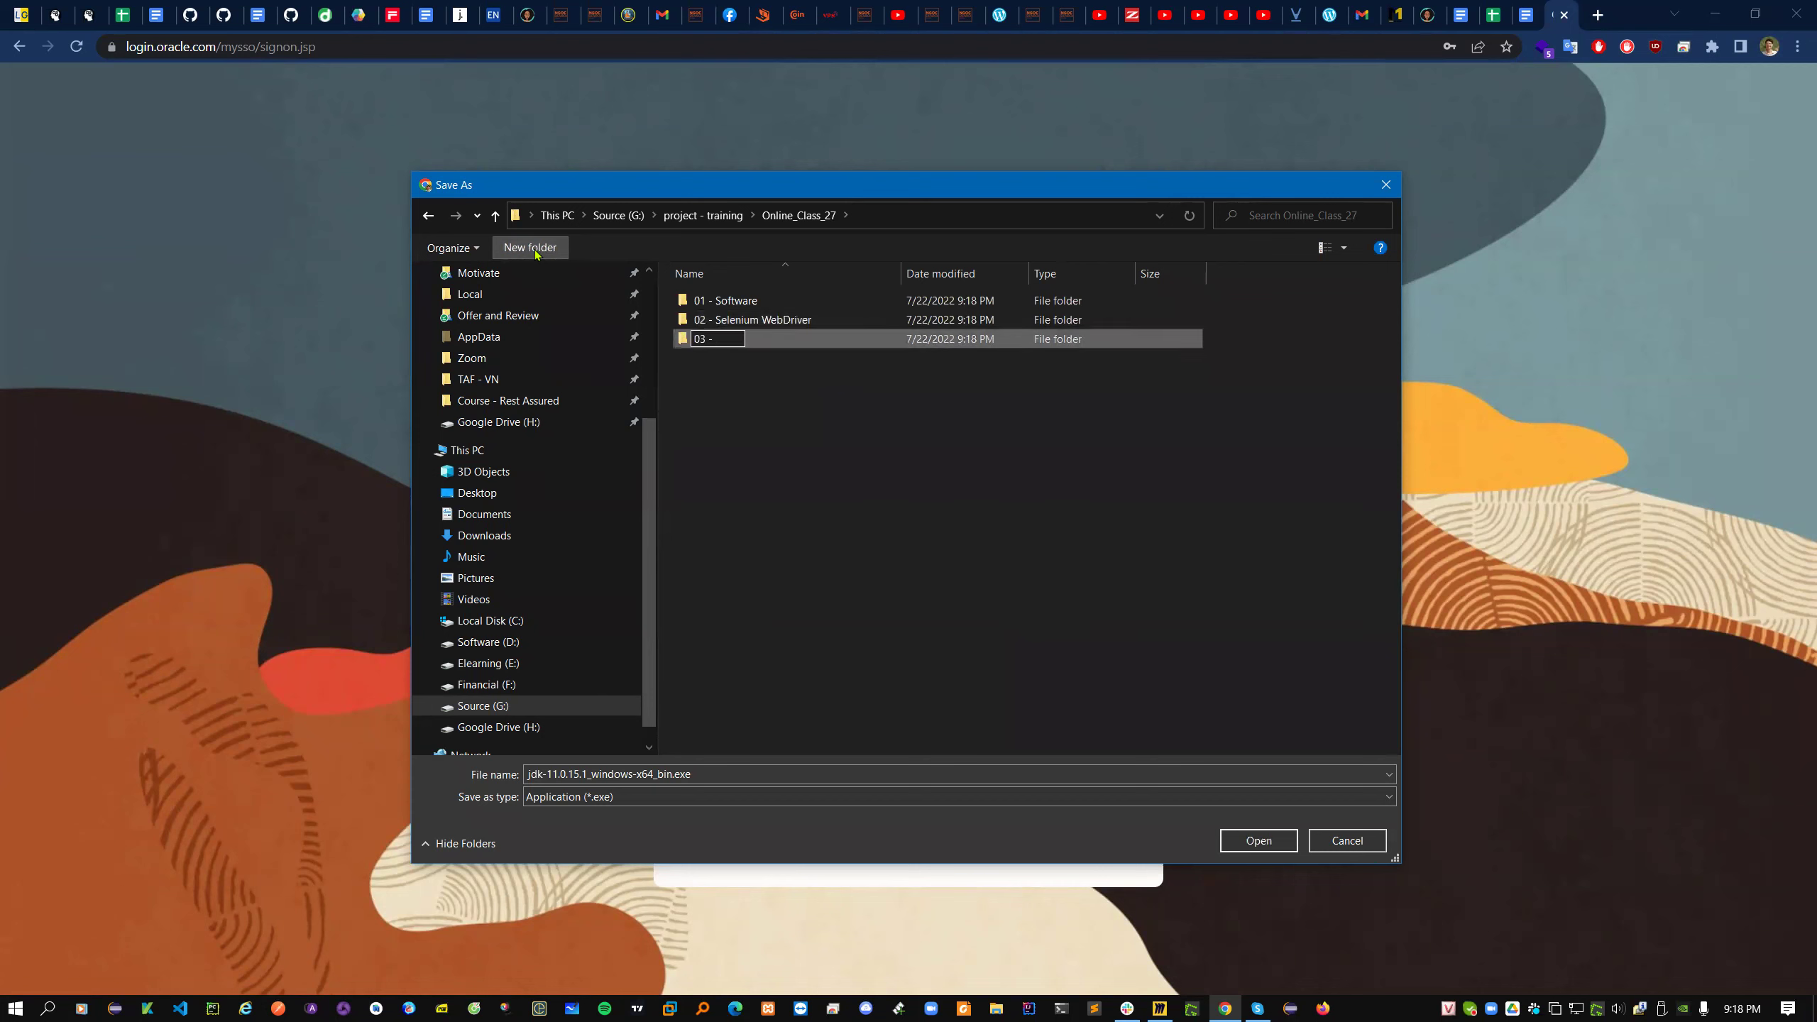
{"action": "type", "text": "Java Hybrid Framework"}
{"action": "key", "text": "Return"}
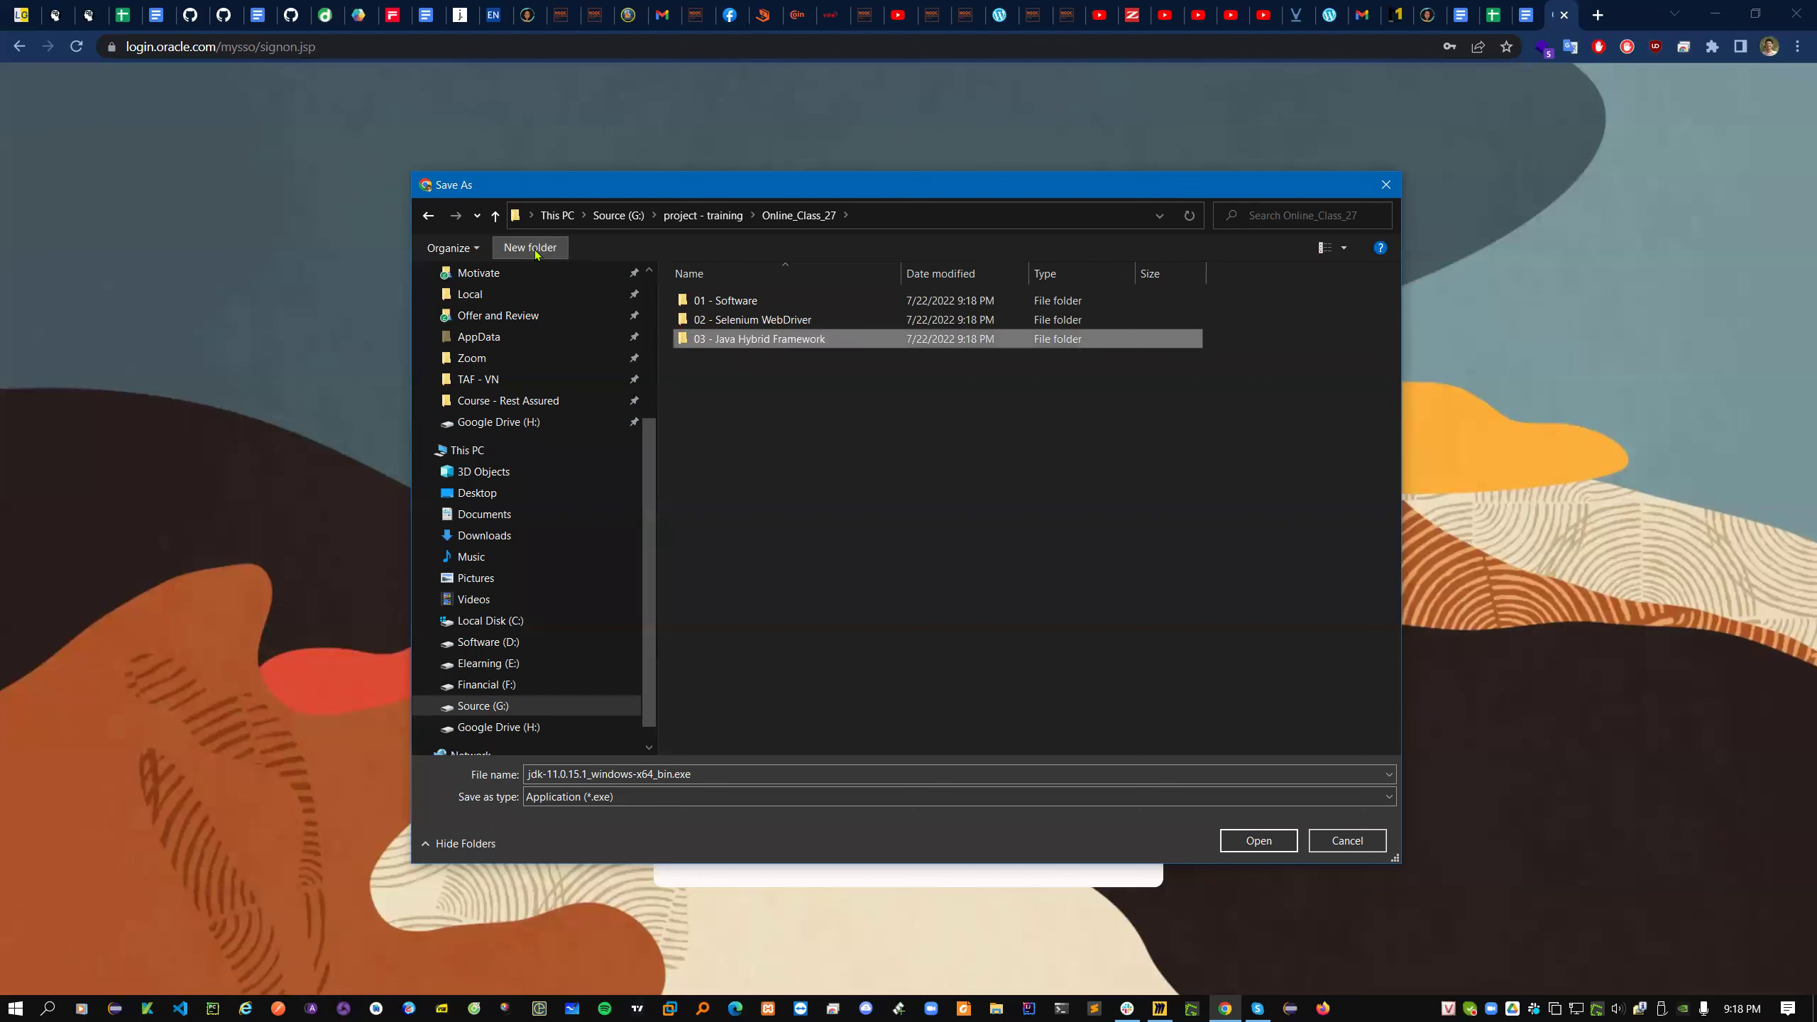
{"action": "left_click", "coordinate": [535, 252]}
{"action": "type", "text": "04 - Maven Hybrid Framework"}
{"action": "key", "text": "Return"}
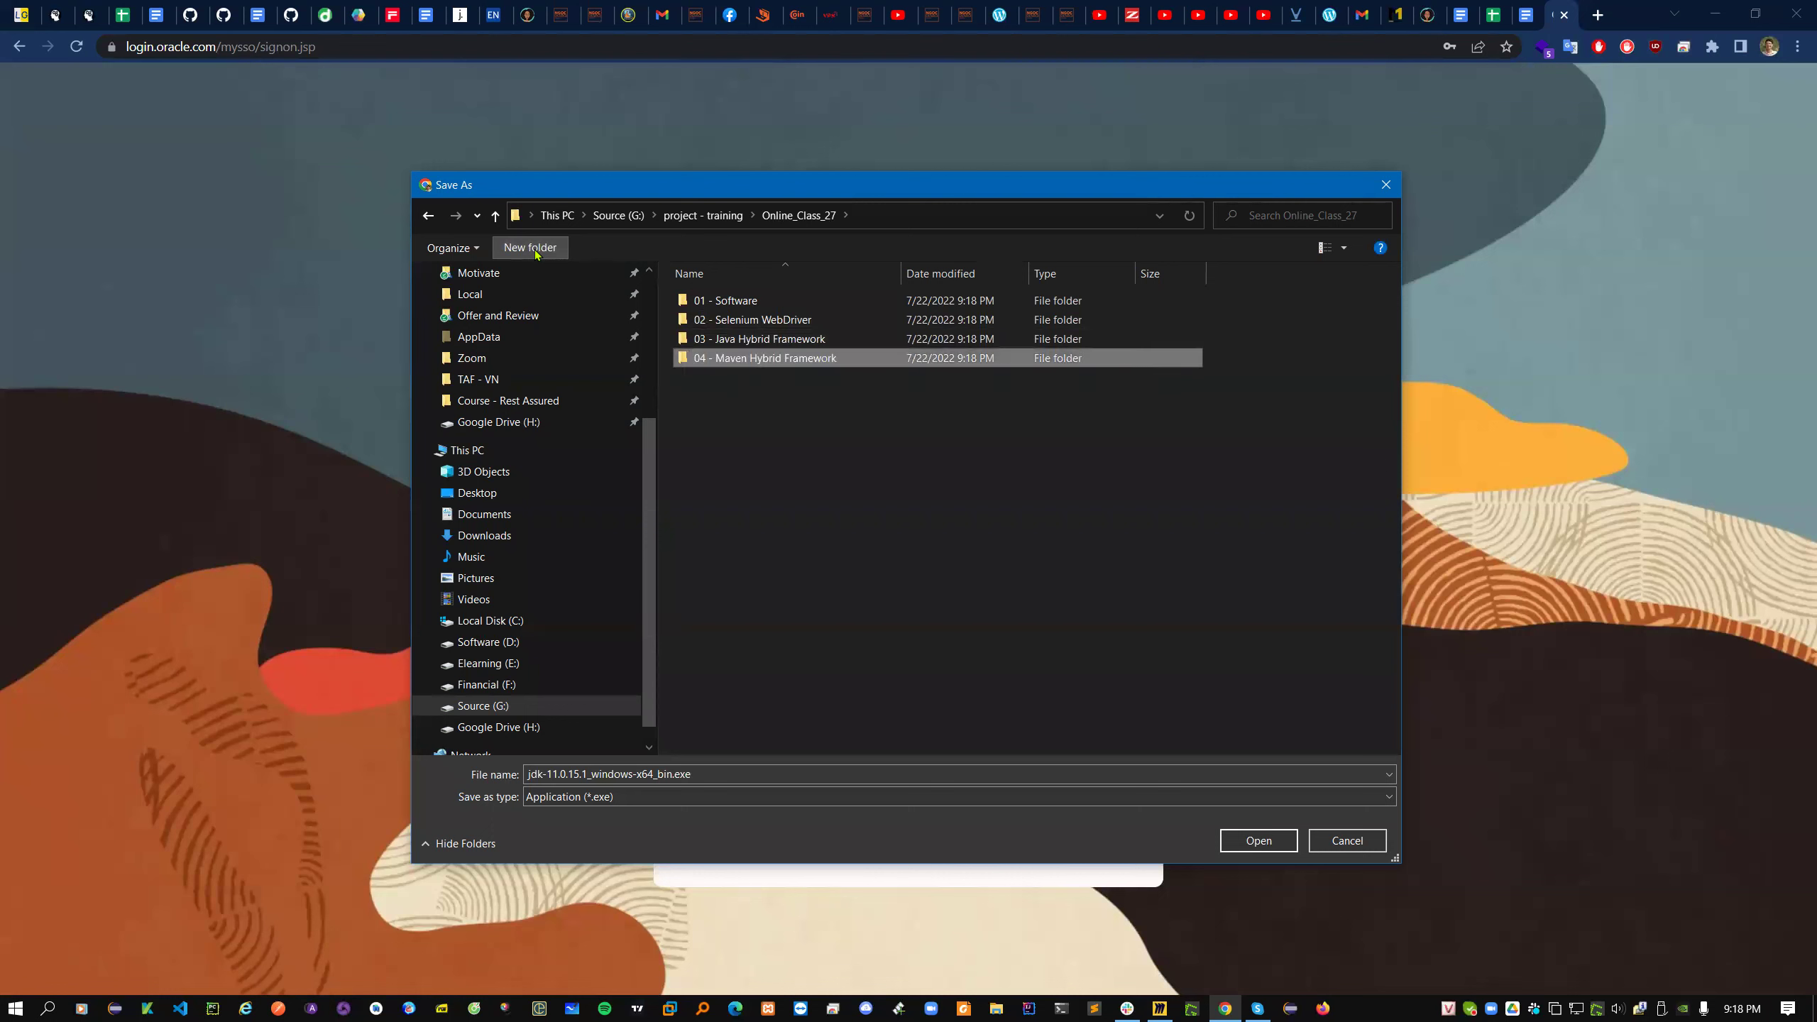
- Add the subfolders "05 - Gradle Hybrid Framework" and "06 - Cucumber Framework" to Online_Class_27
{"action": "left_click", "coordinate": [536, 252]}
{"action": "type", "text": "05 - Gradle Hybrid Framework"}
{"action": "key", "text": "Return"}
{"action": "left_click", "coordinate": [535, 252]}
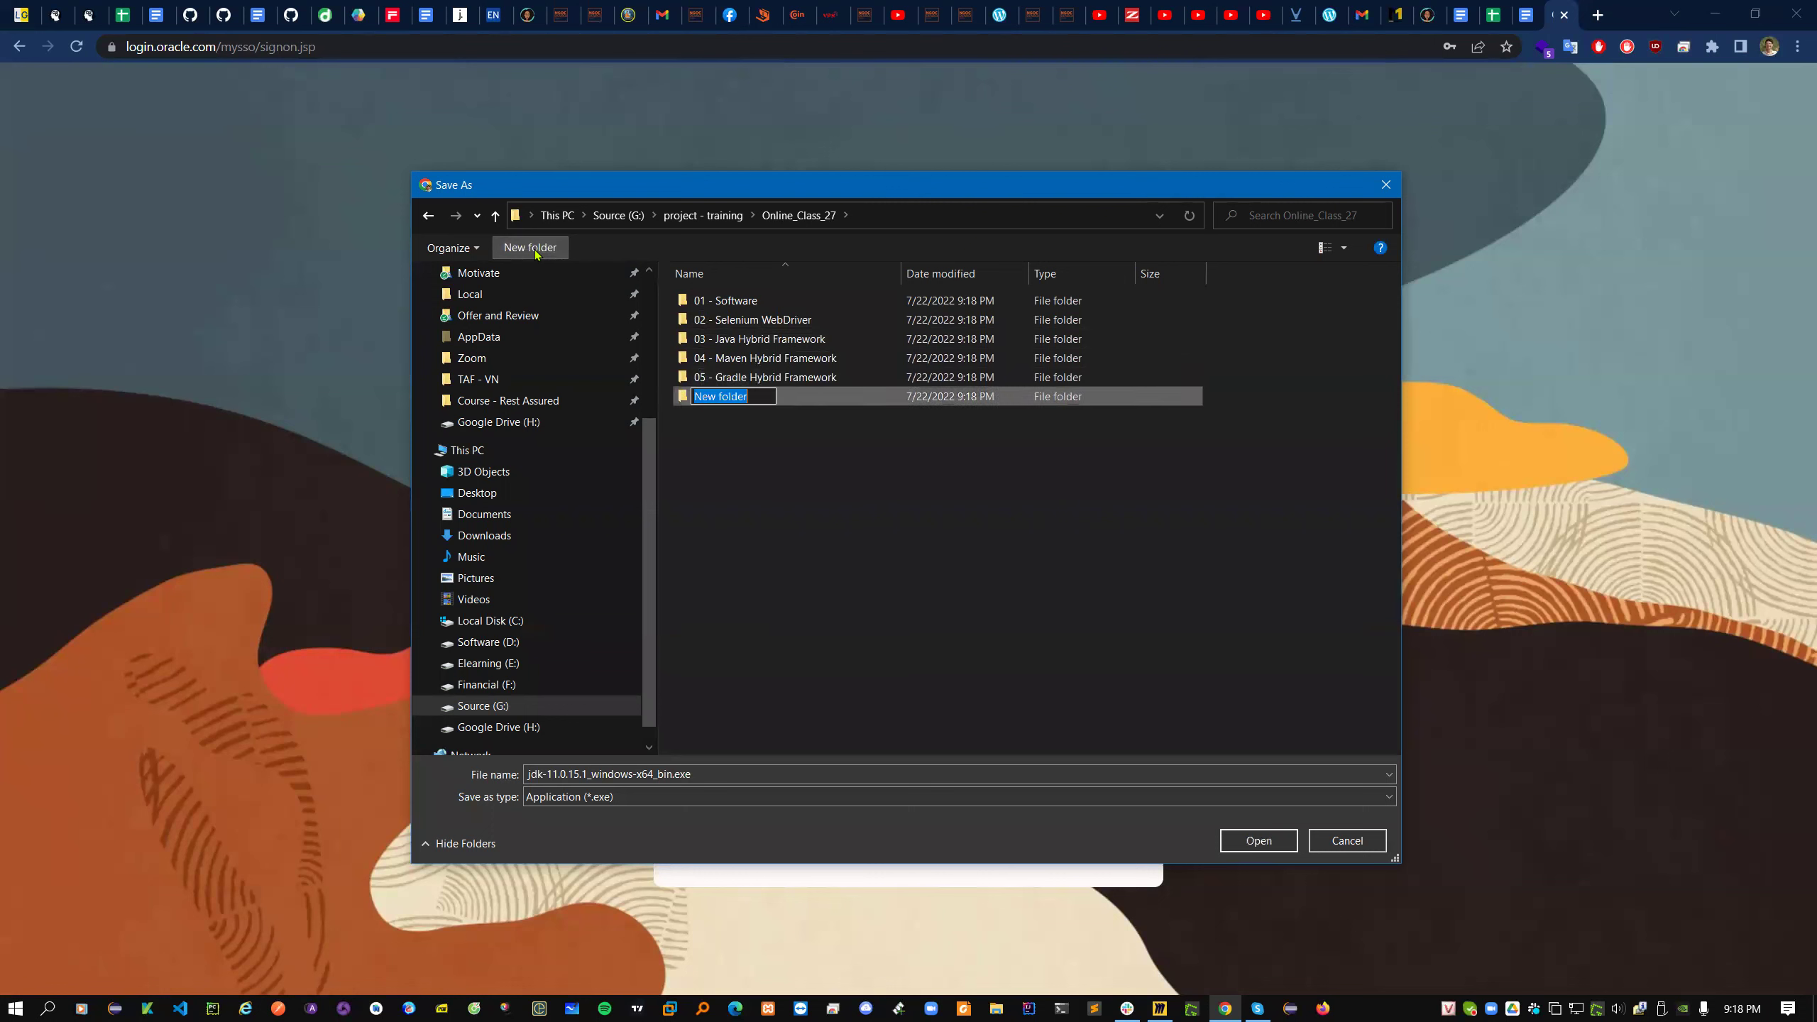
{"action": "type", "text": "06 0 Cuc"}
{"action": "key", "text": "BackSpace"}
{"action": "key", "text": "BackSpace"}
{"action": "key", "text": "BackSpace"}
{"action": "key", "text": "BackSpace"}
{"action": "key", "text": "BackSpace"}
{"action": "type", "text": "- Cucumber Framework"}
{"action": "key", "text": "Return"}
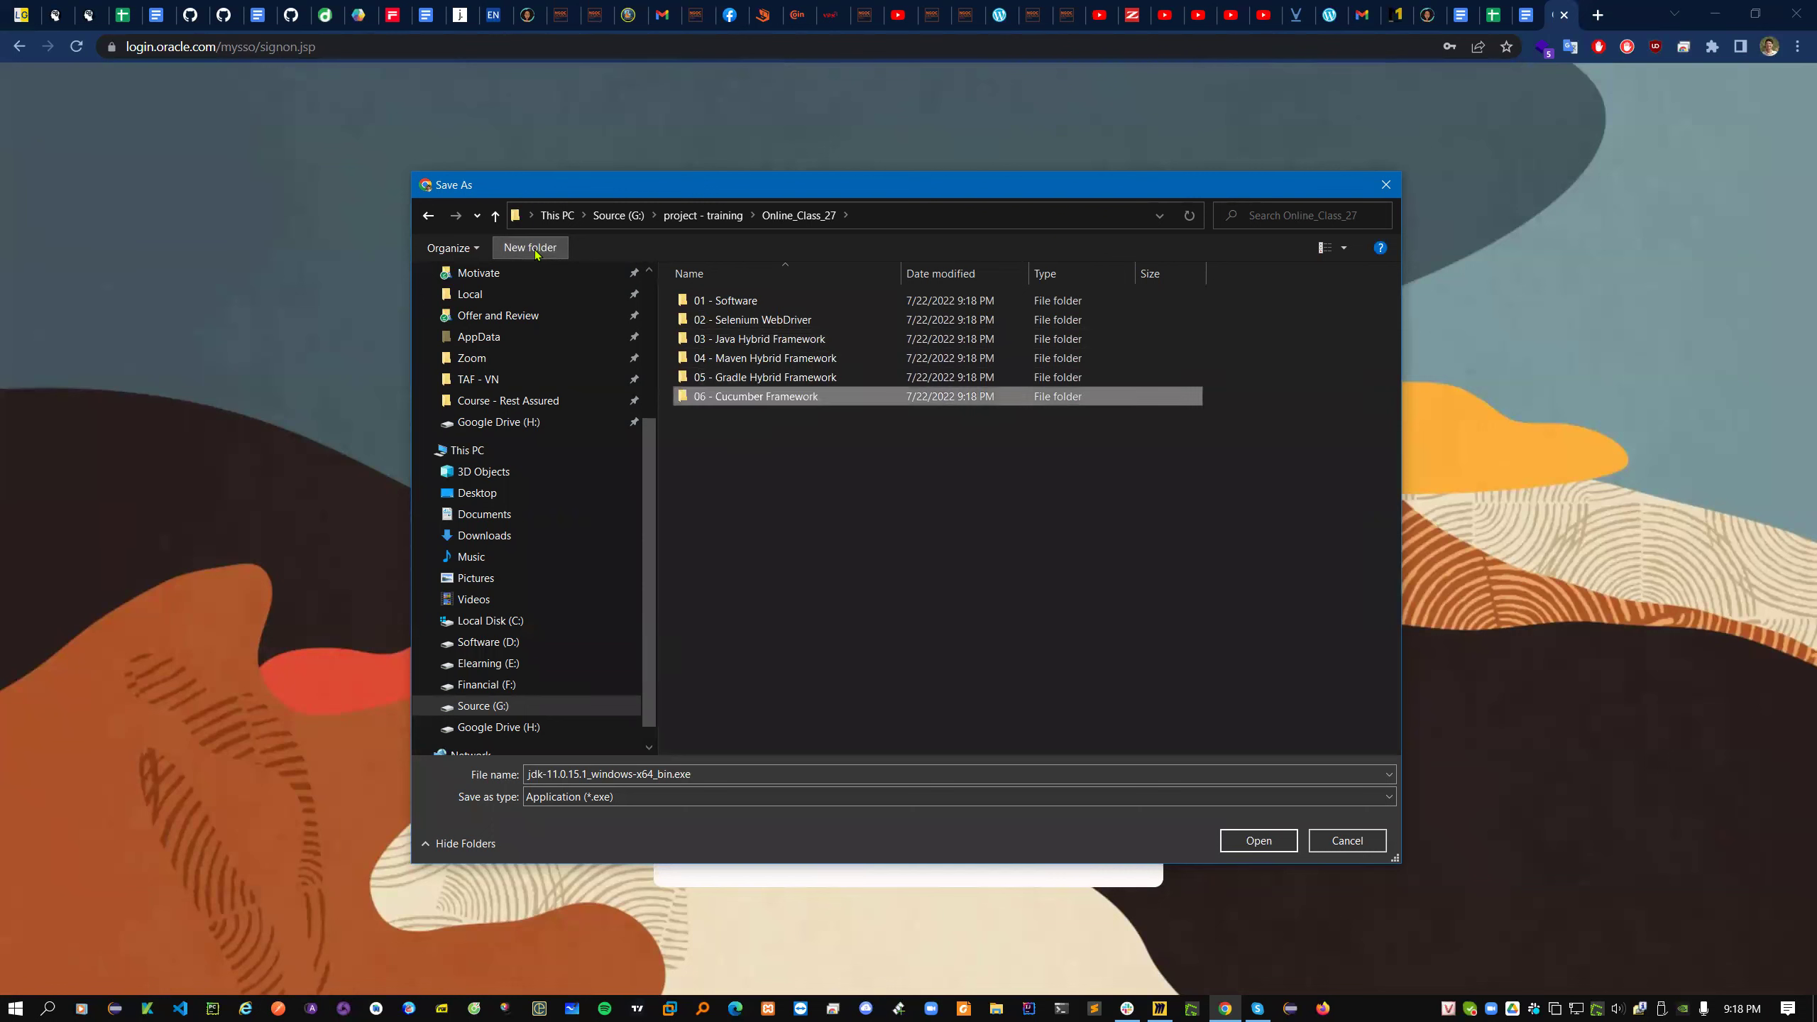
- Save jdk-11.0.15.1_windows-x64_bin.exe in the 01 - Software folder
{"action": "left_click", "coordinate": [748, 304]}
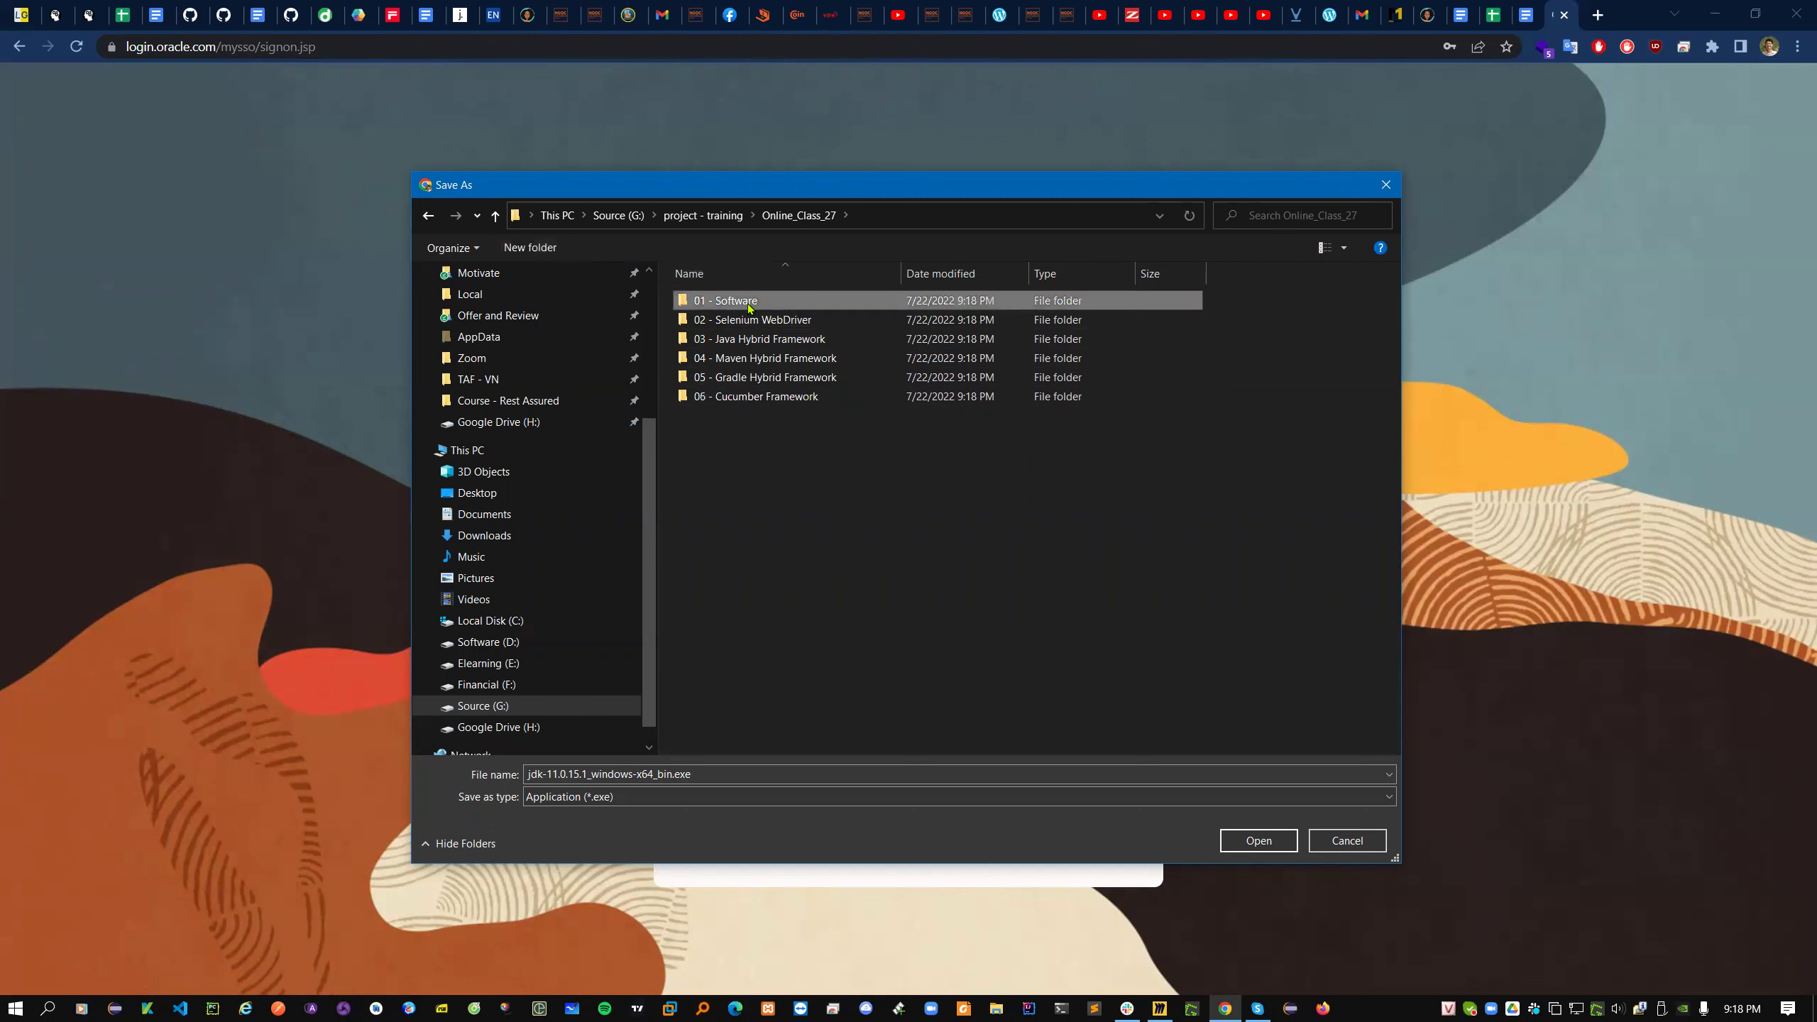
{"action": "double_click", "coordinate": [749, 304]}
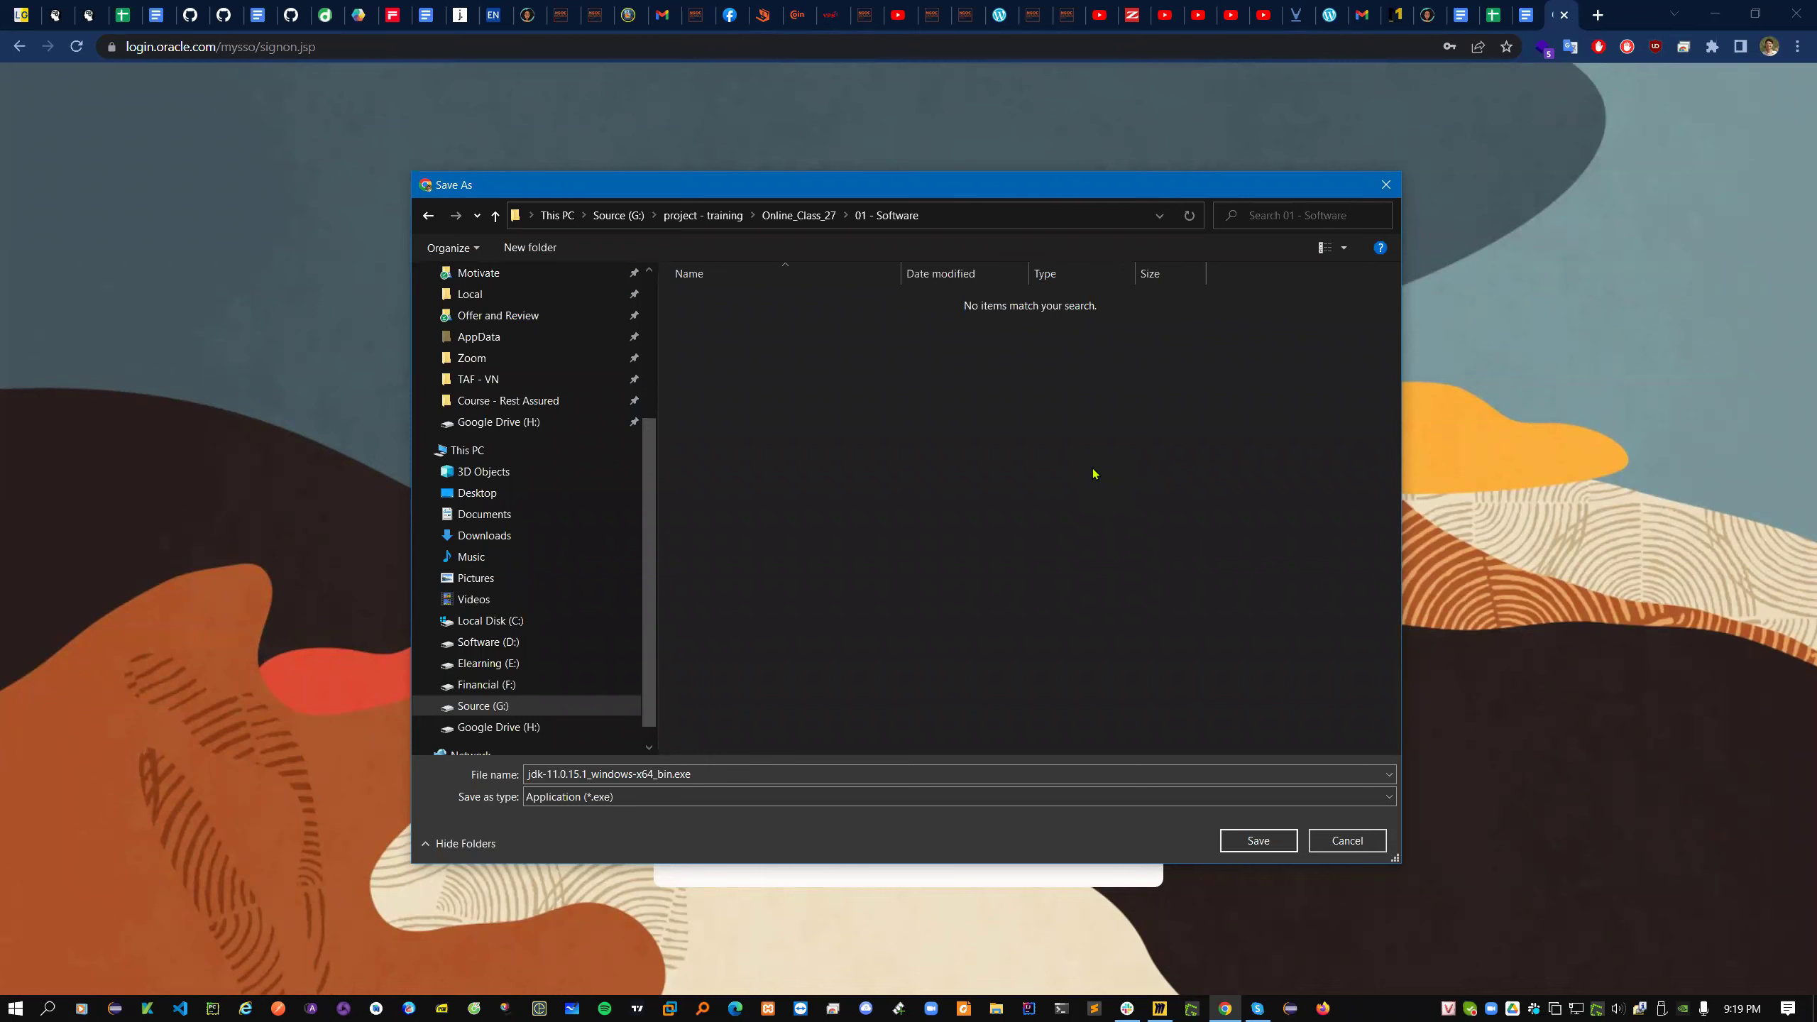
{"action": "left_click", "coordinate": [1254, 847]}
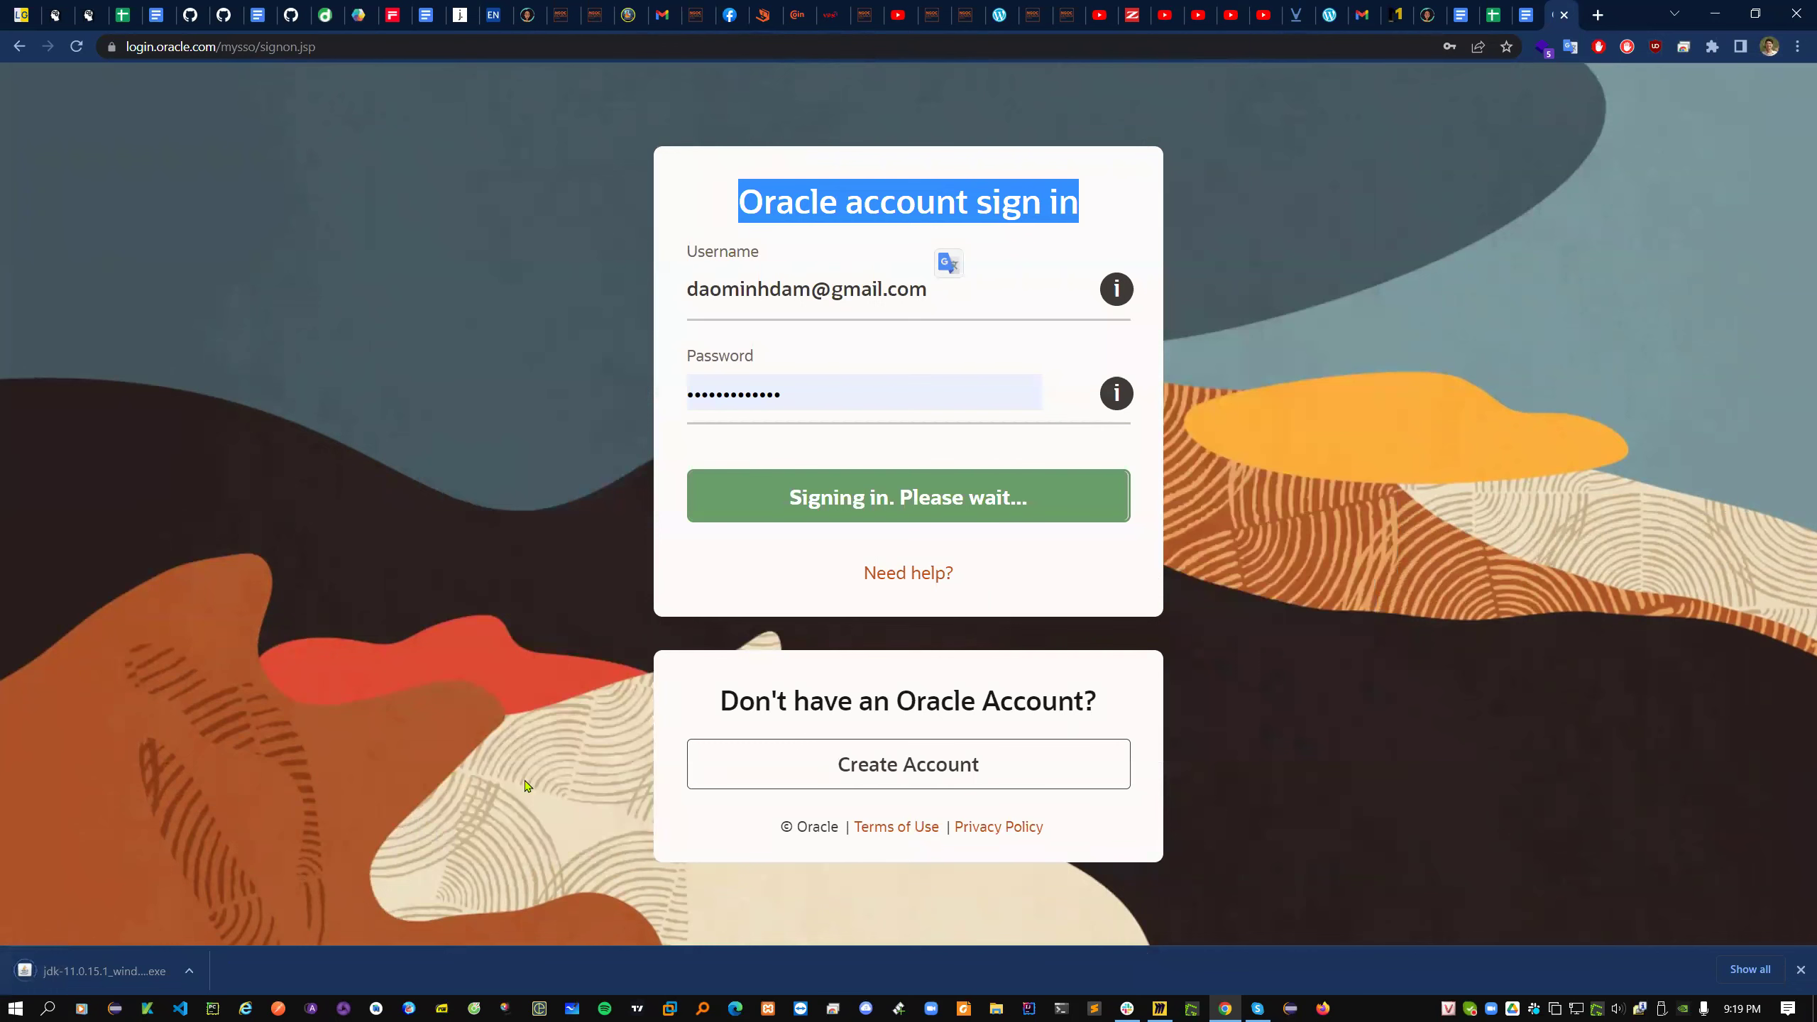
- Show the downloaded JDK installer in its folder, and close the Oracle sign-in page
{"action": "left_click", "coordinate": [189, 970]}
{"action": "left_click", "coordinate": [273, 921]}
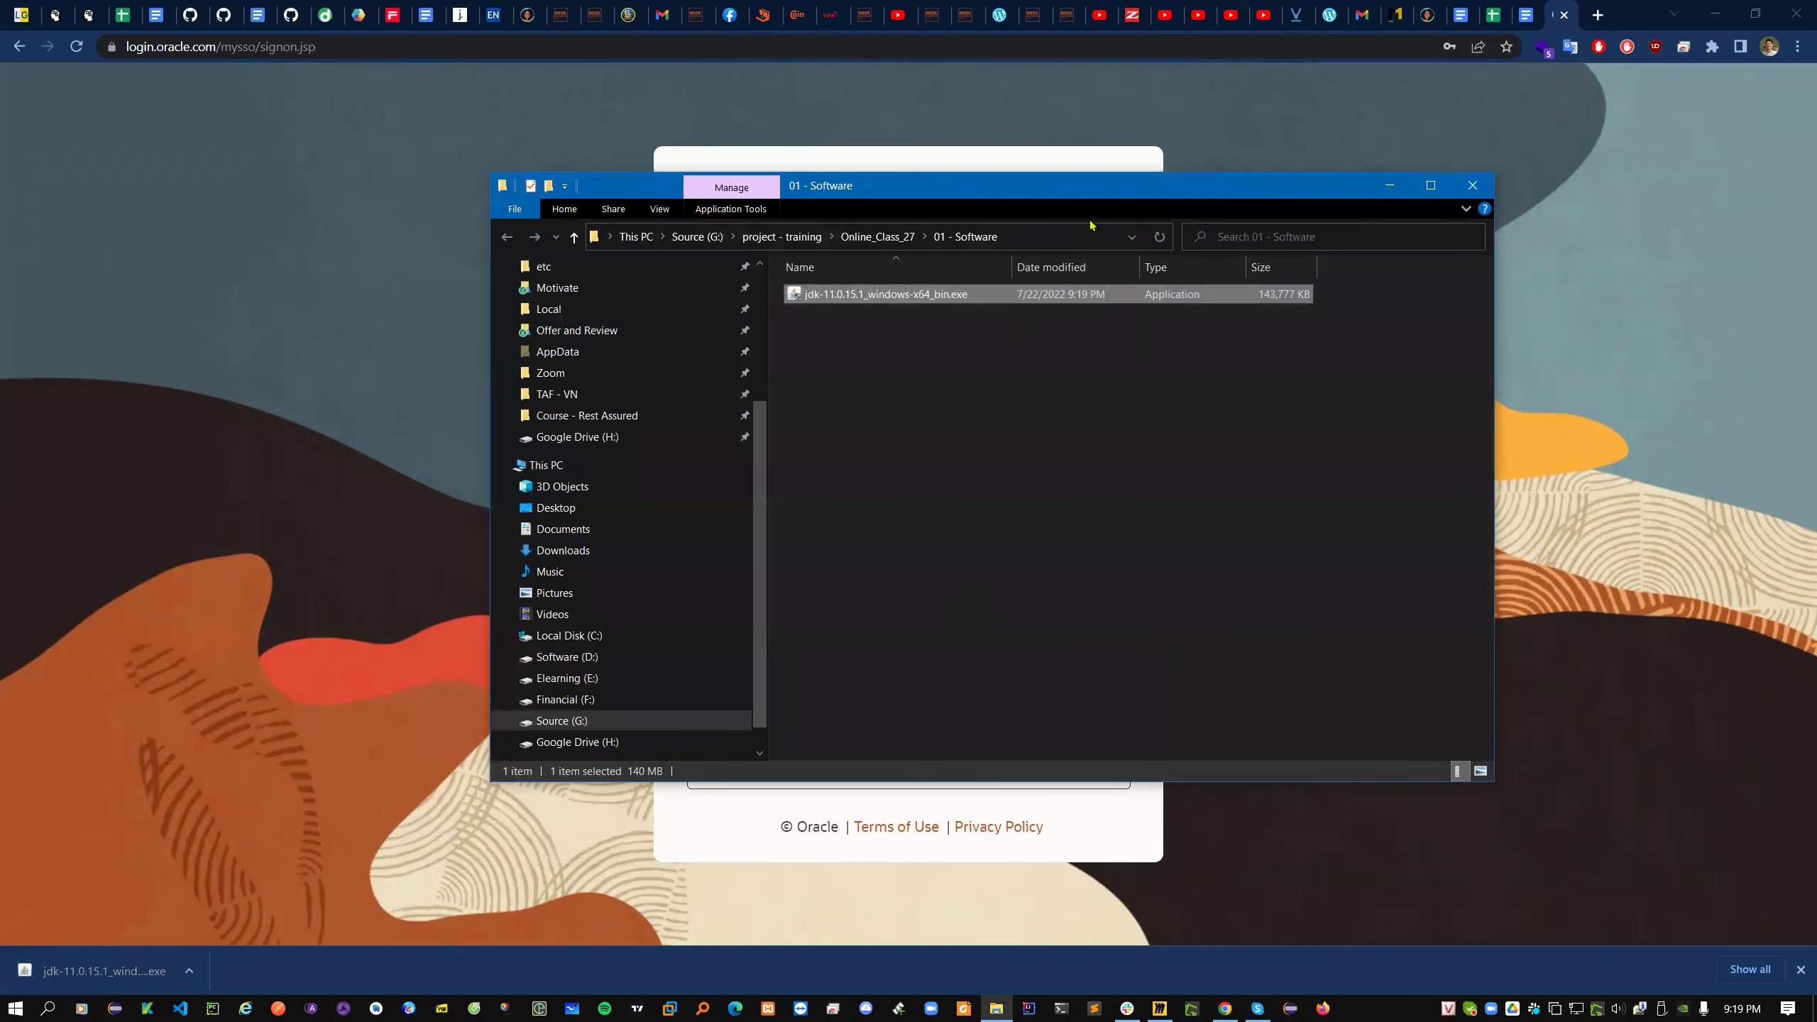
{"action": "left_click_drag", "start_coordinate": [1102, 193], "coordinate": [1006, 306]}
{"action": "left_click", "coordinate": [1221, 247]}
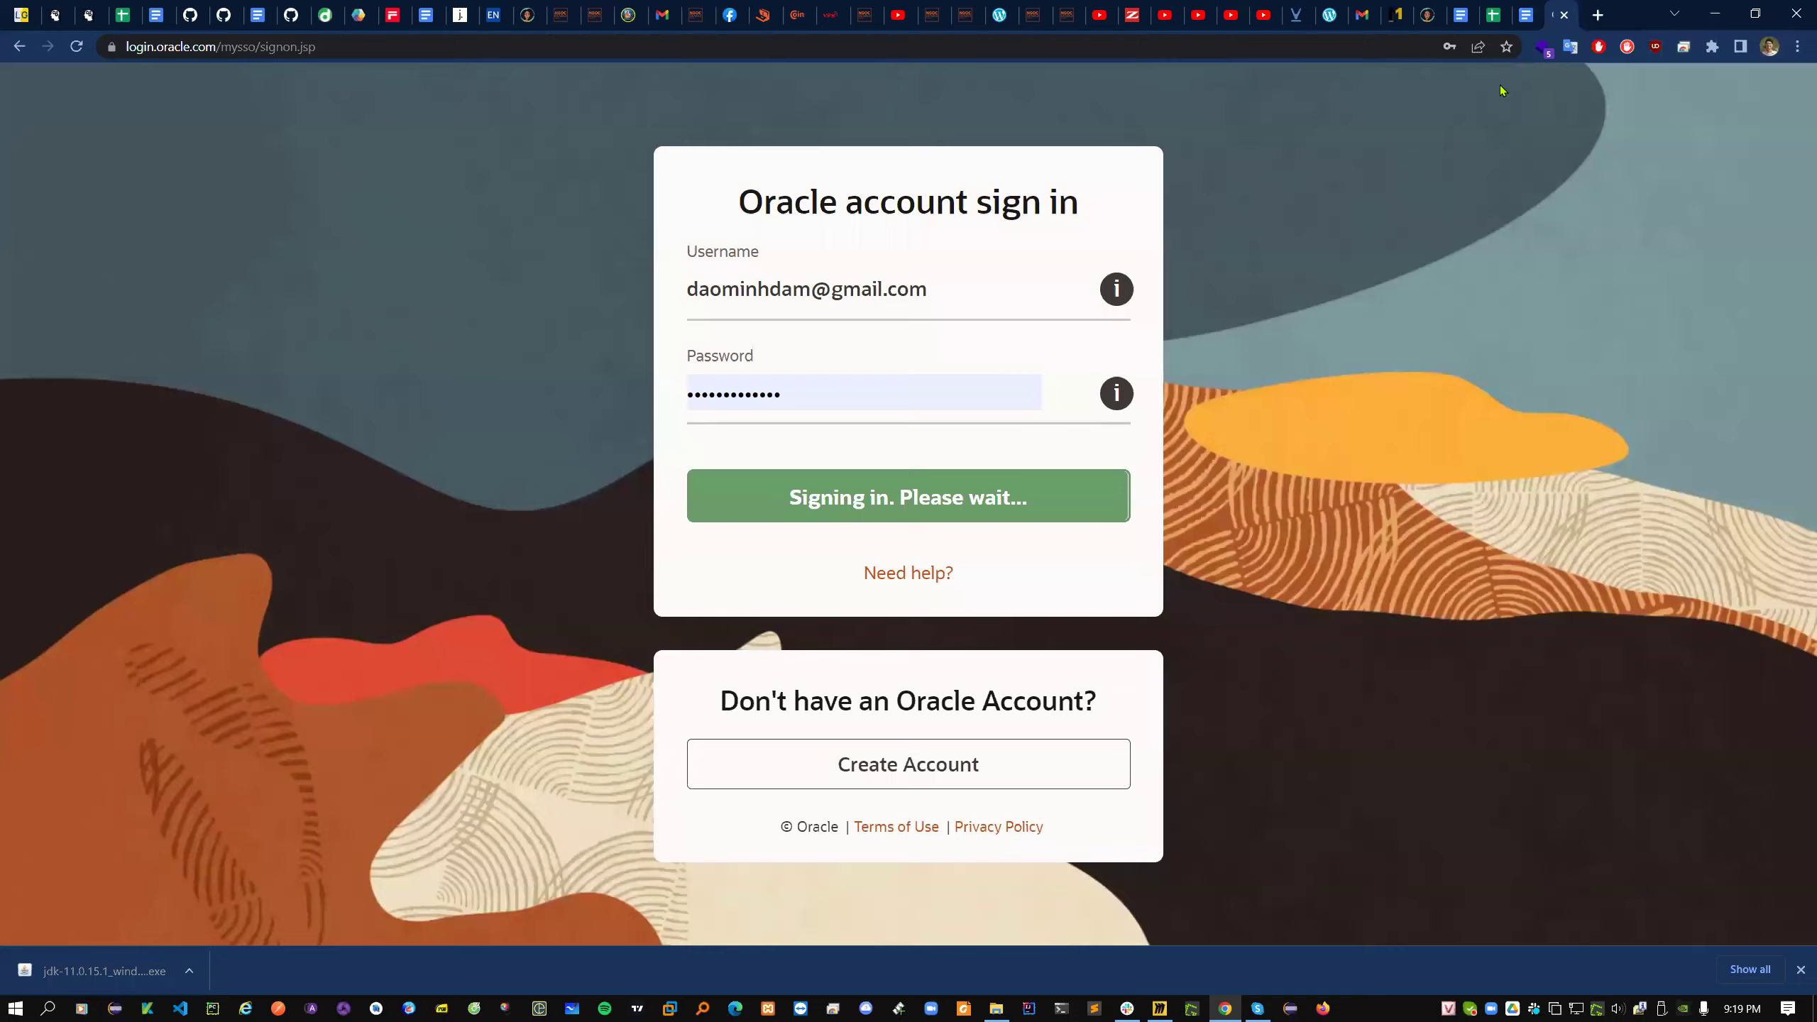
{"action": "left_click", "coordinate": [1561, 14]}
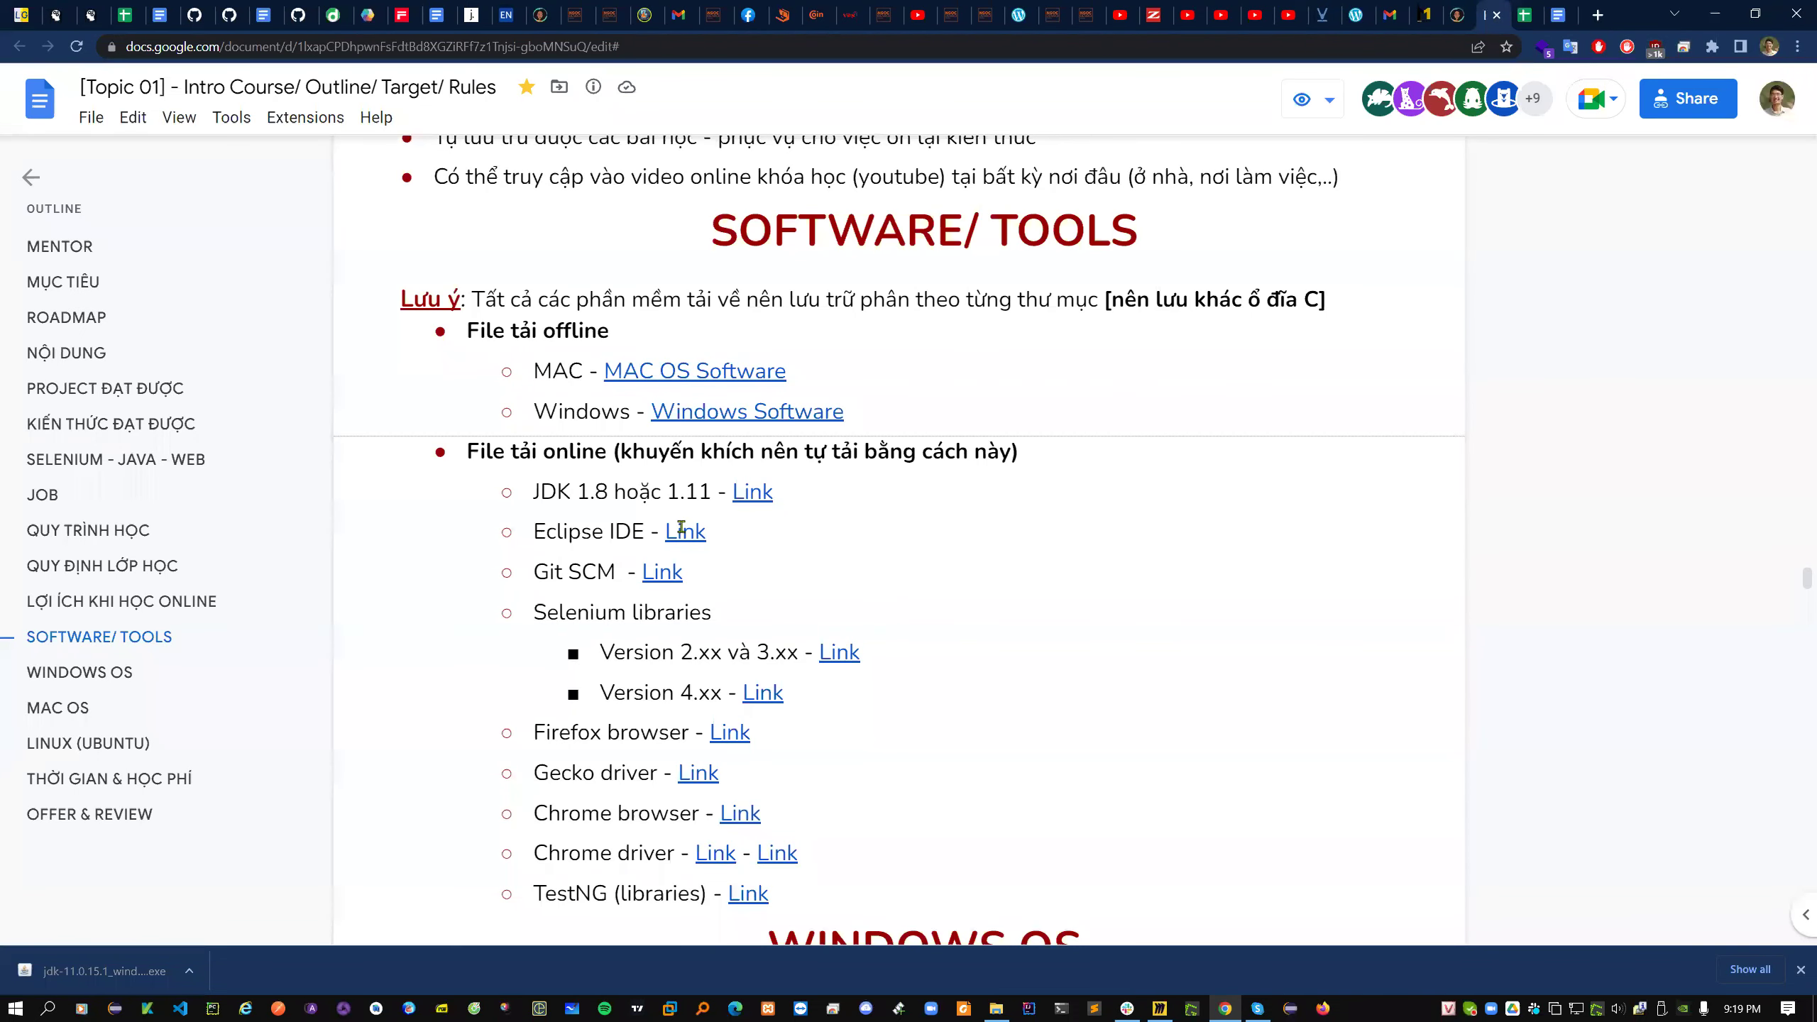
- Search the web for "eclipse download" in a new tab and open the eclipse.org downloads page
{"action": "left_click", "coordinate": [1599, 15]}
{"action": "type", "text": "eclipse don"}
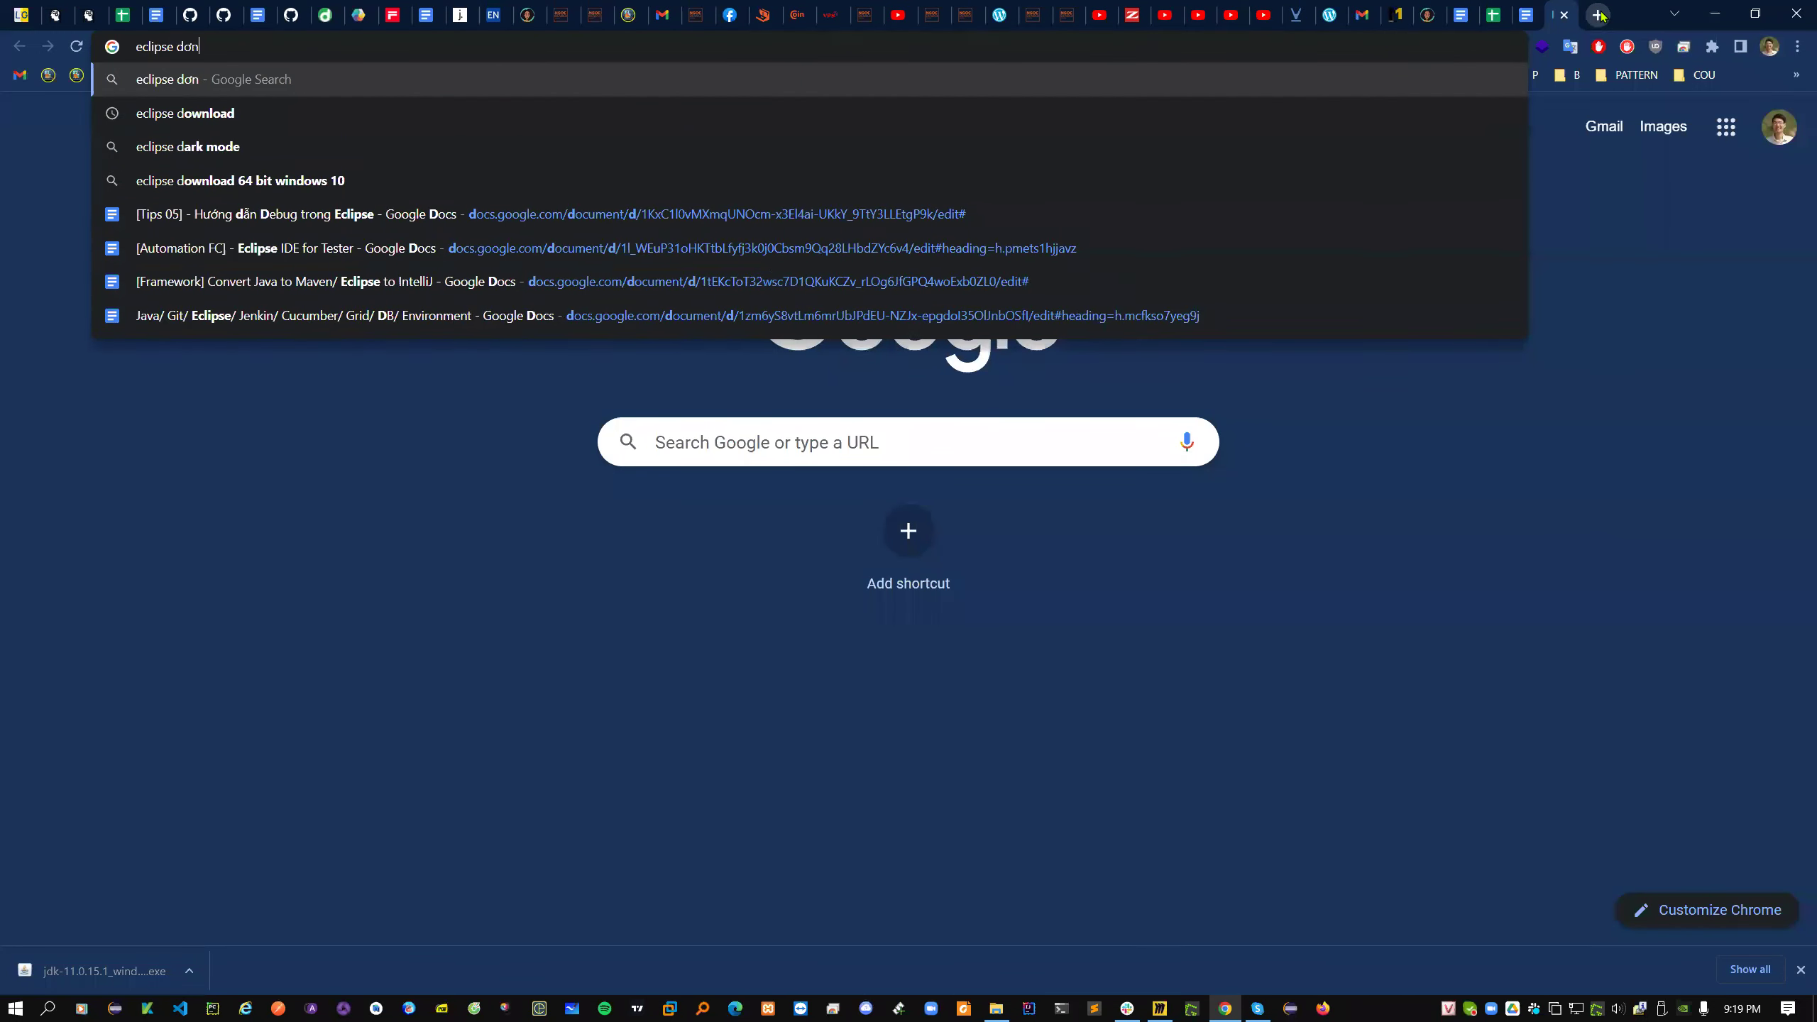
{"action": "key", "text": "BackSpace"}
{"action": "type", "text": "wnload"}
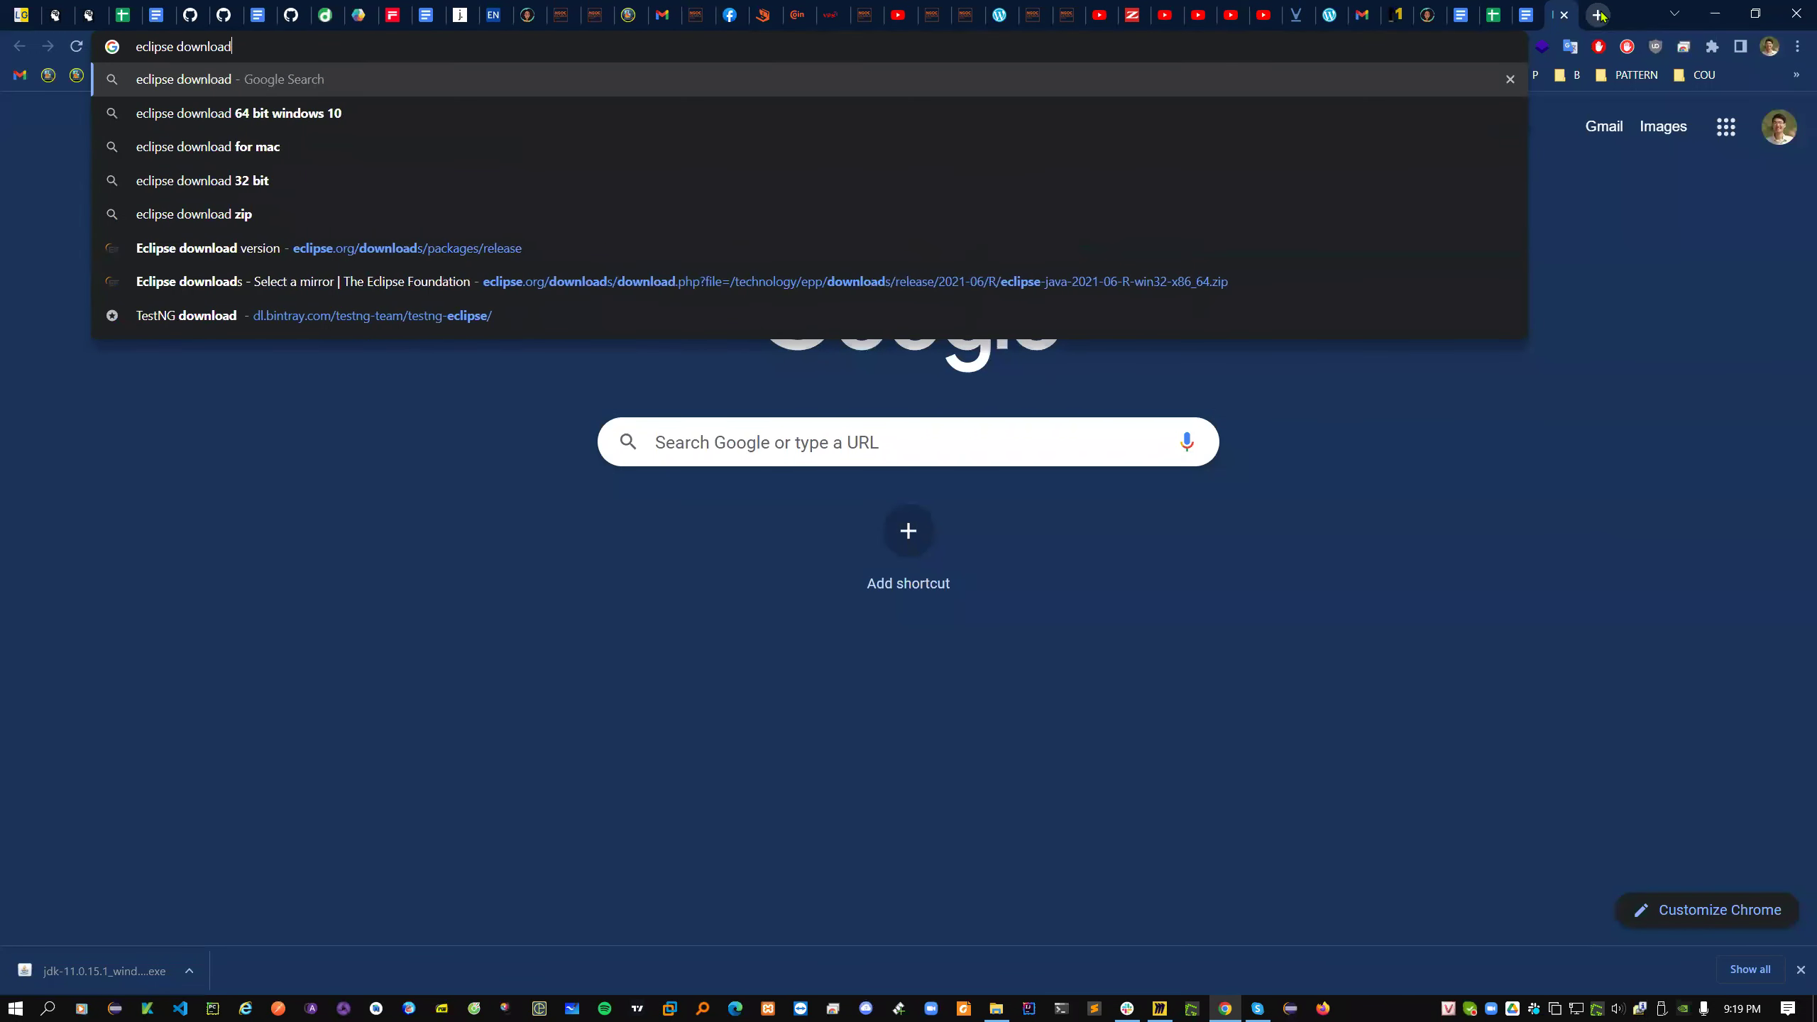
{"action": "key", "text": "Return"}
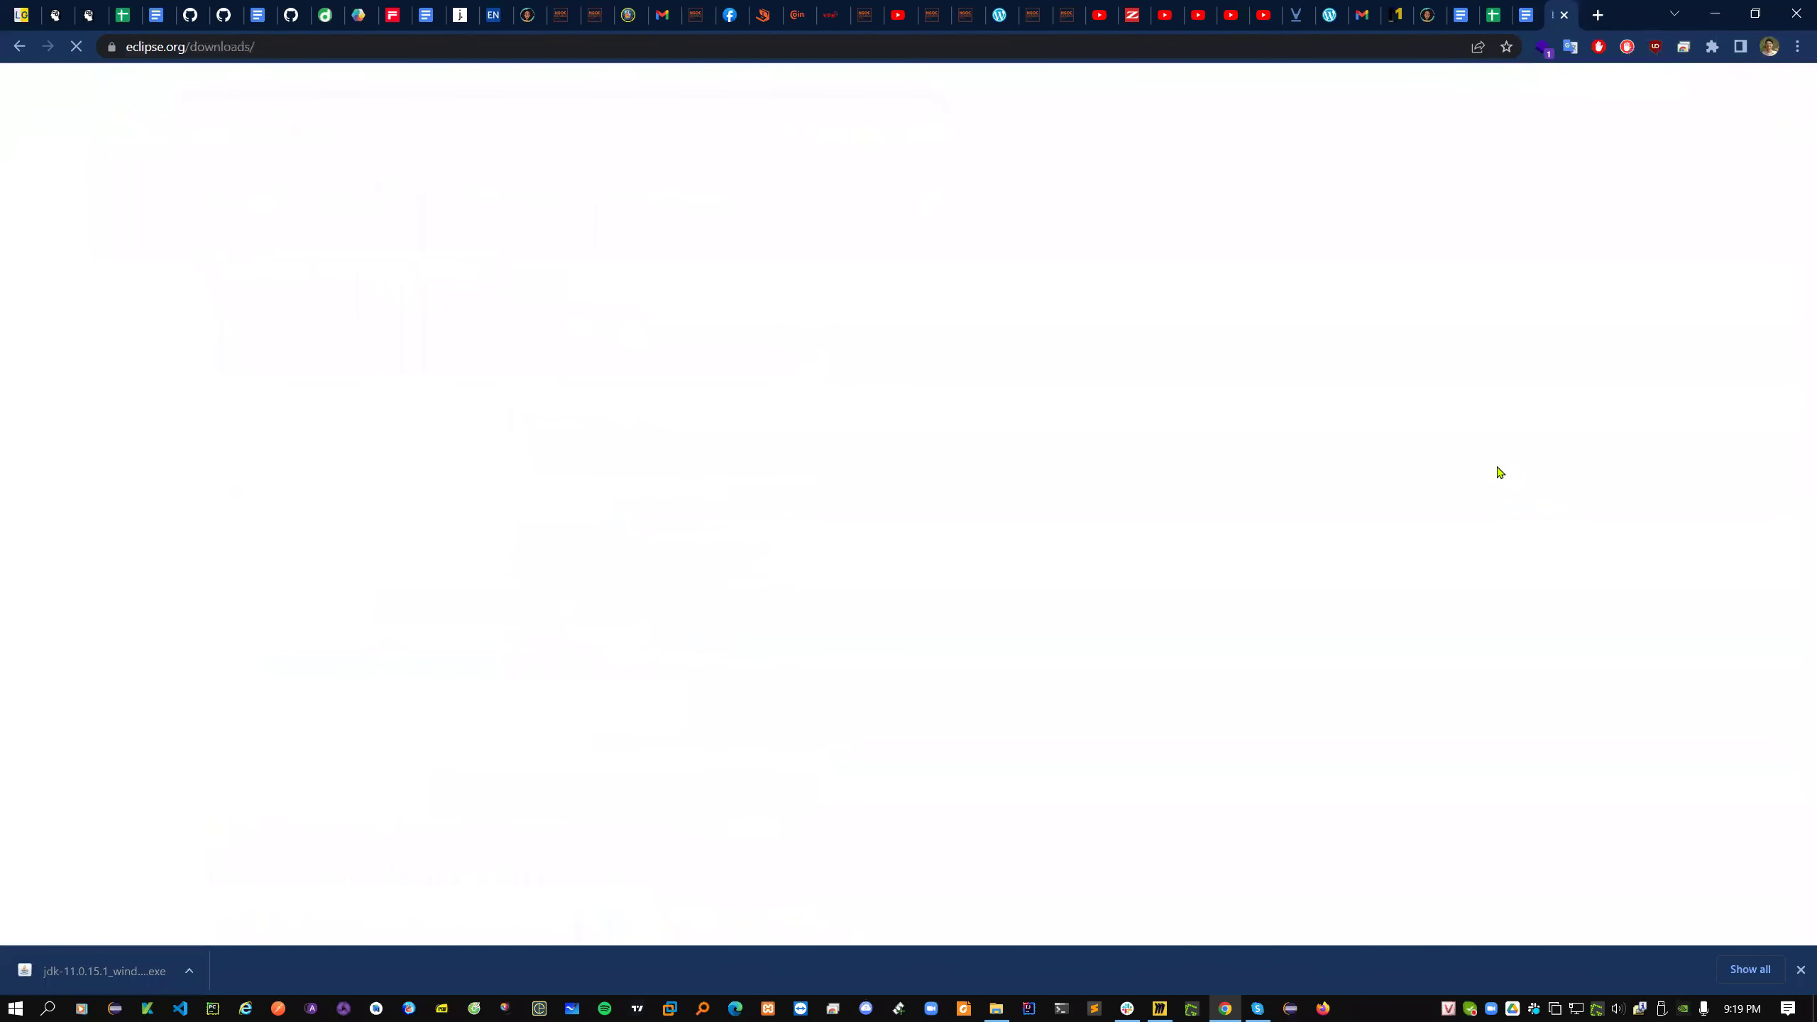
{"action": "left_click", "coordinate": [1801, 969]}
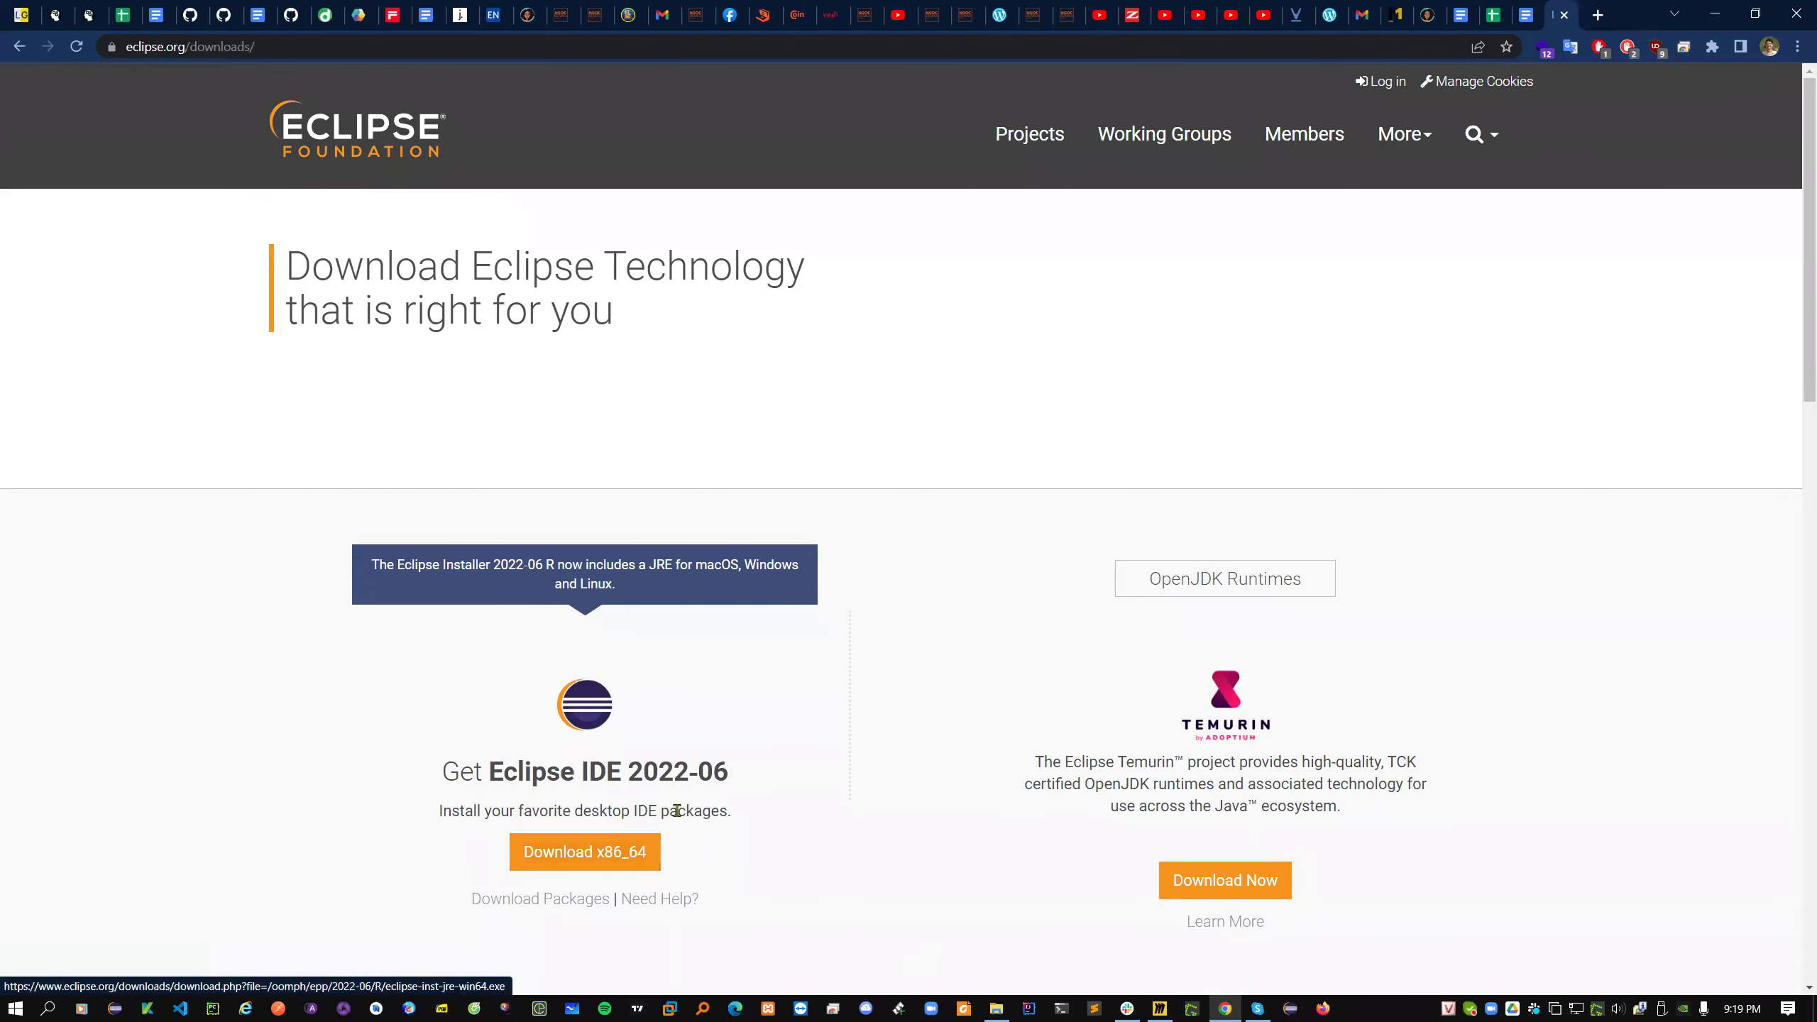
- Go to the Eclipse download packages and open the list of all Eclipse Packaging Project releases
{"action": "left_click", "coordinate": [568, 903]}
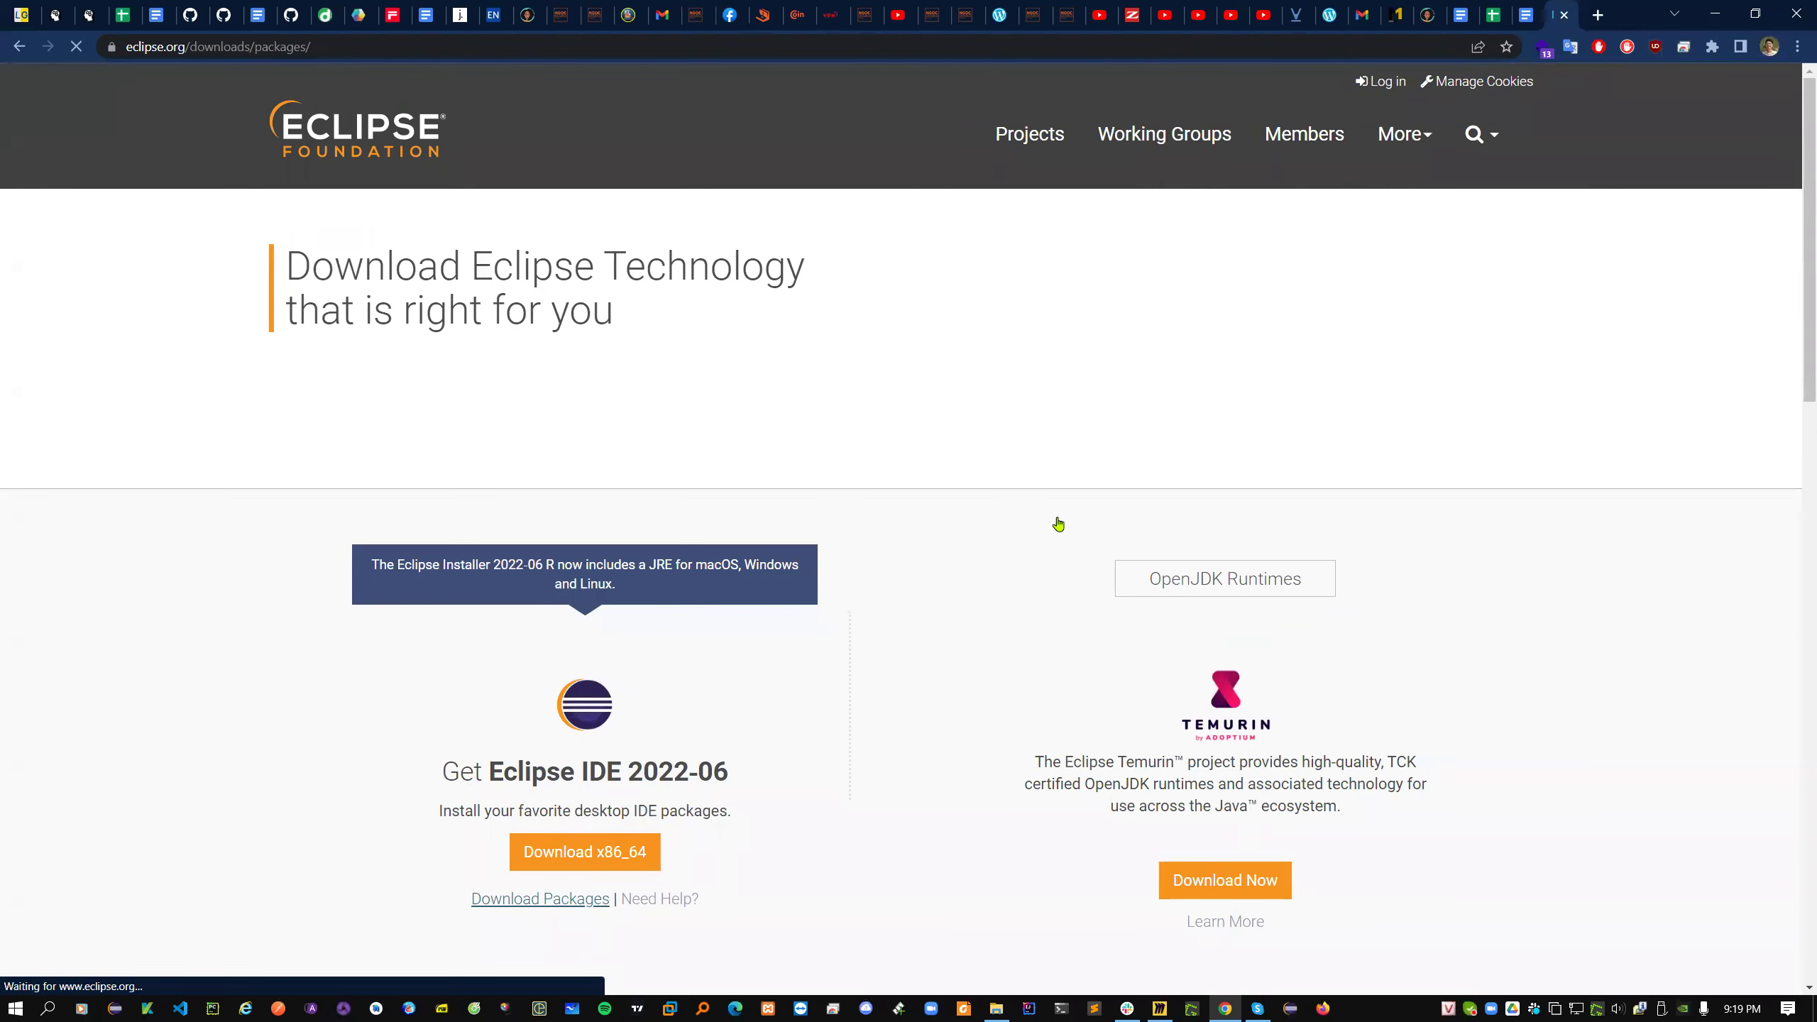
{"action": "scroll", "coordinate": [1052, 522], "scroll_direction": "down", "scroll_amount": 3}
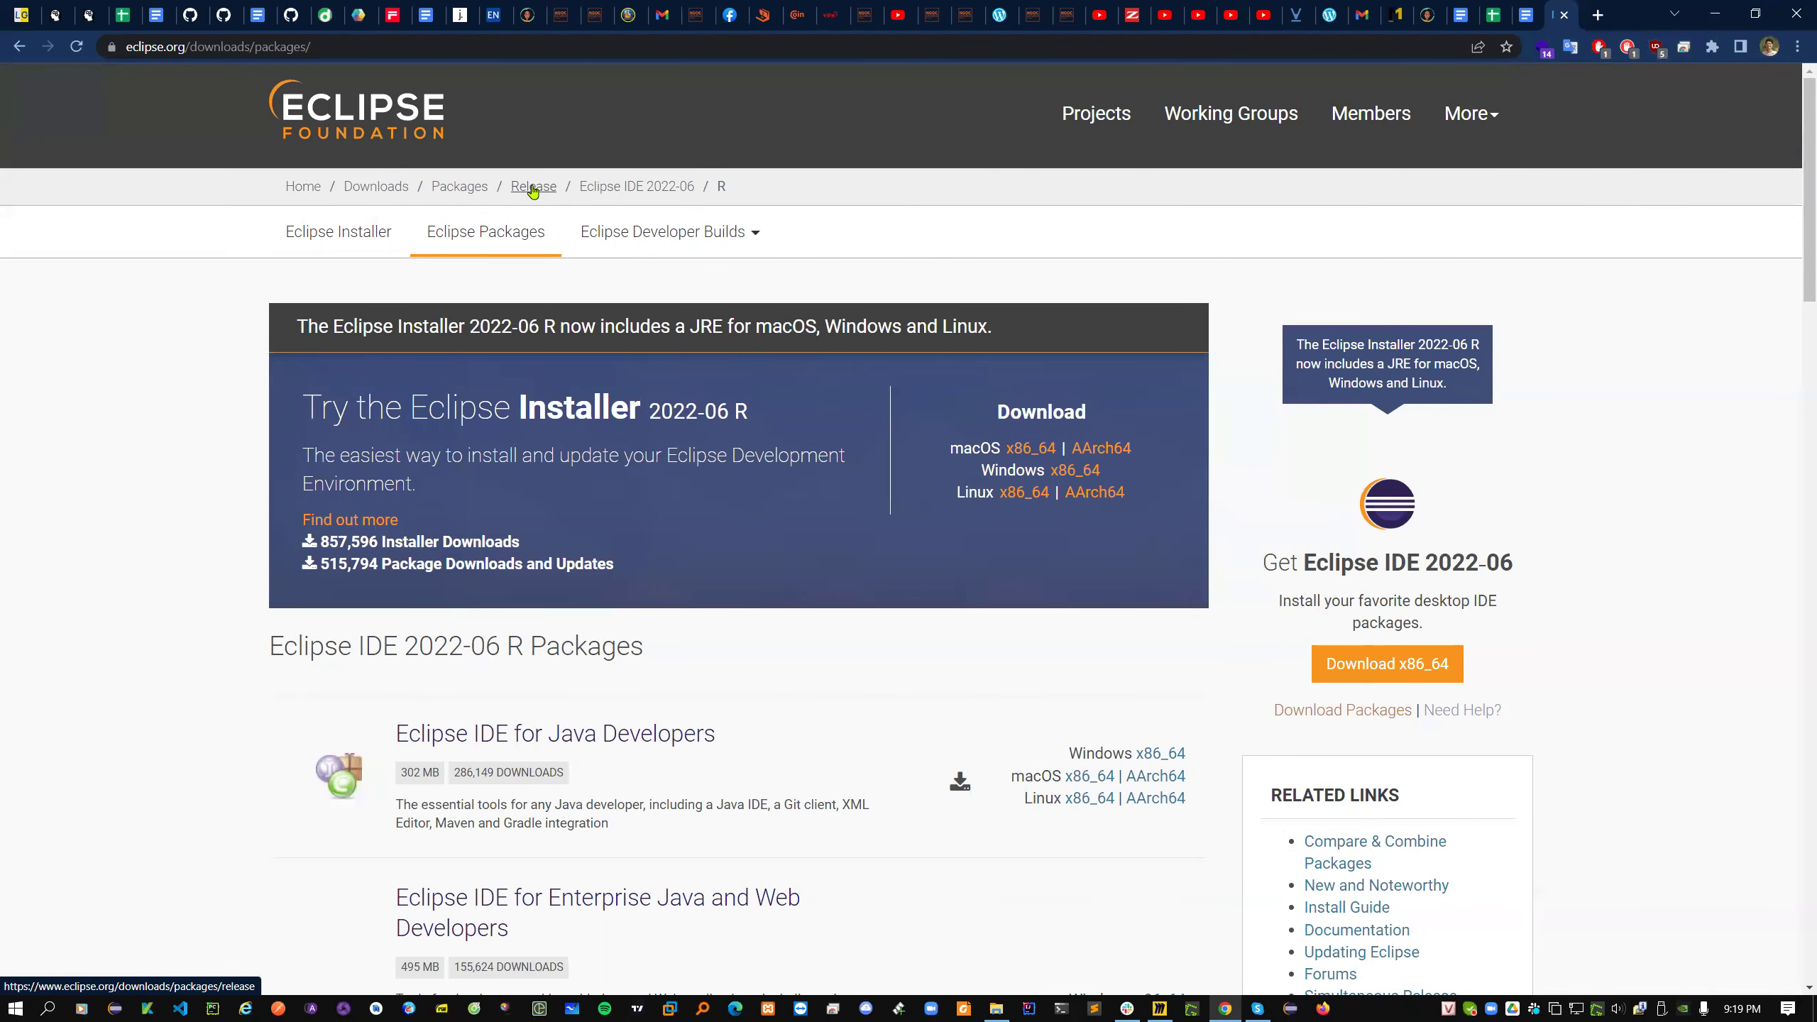
{"action": "left_click", "coordinate": [533, 187]}
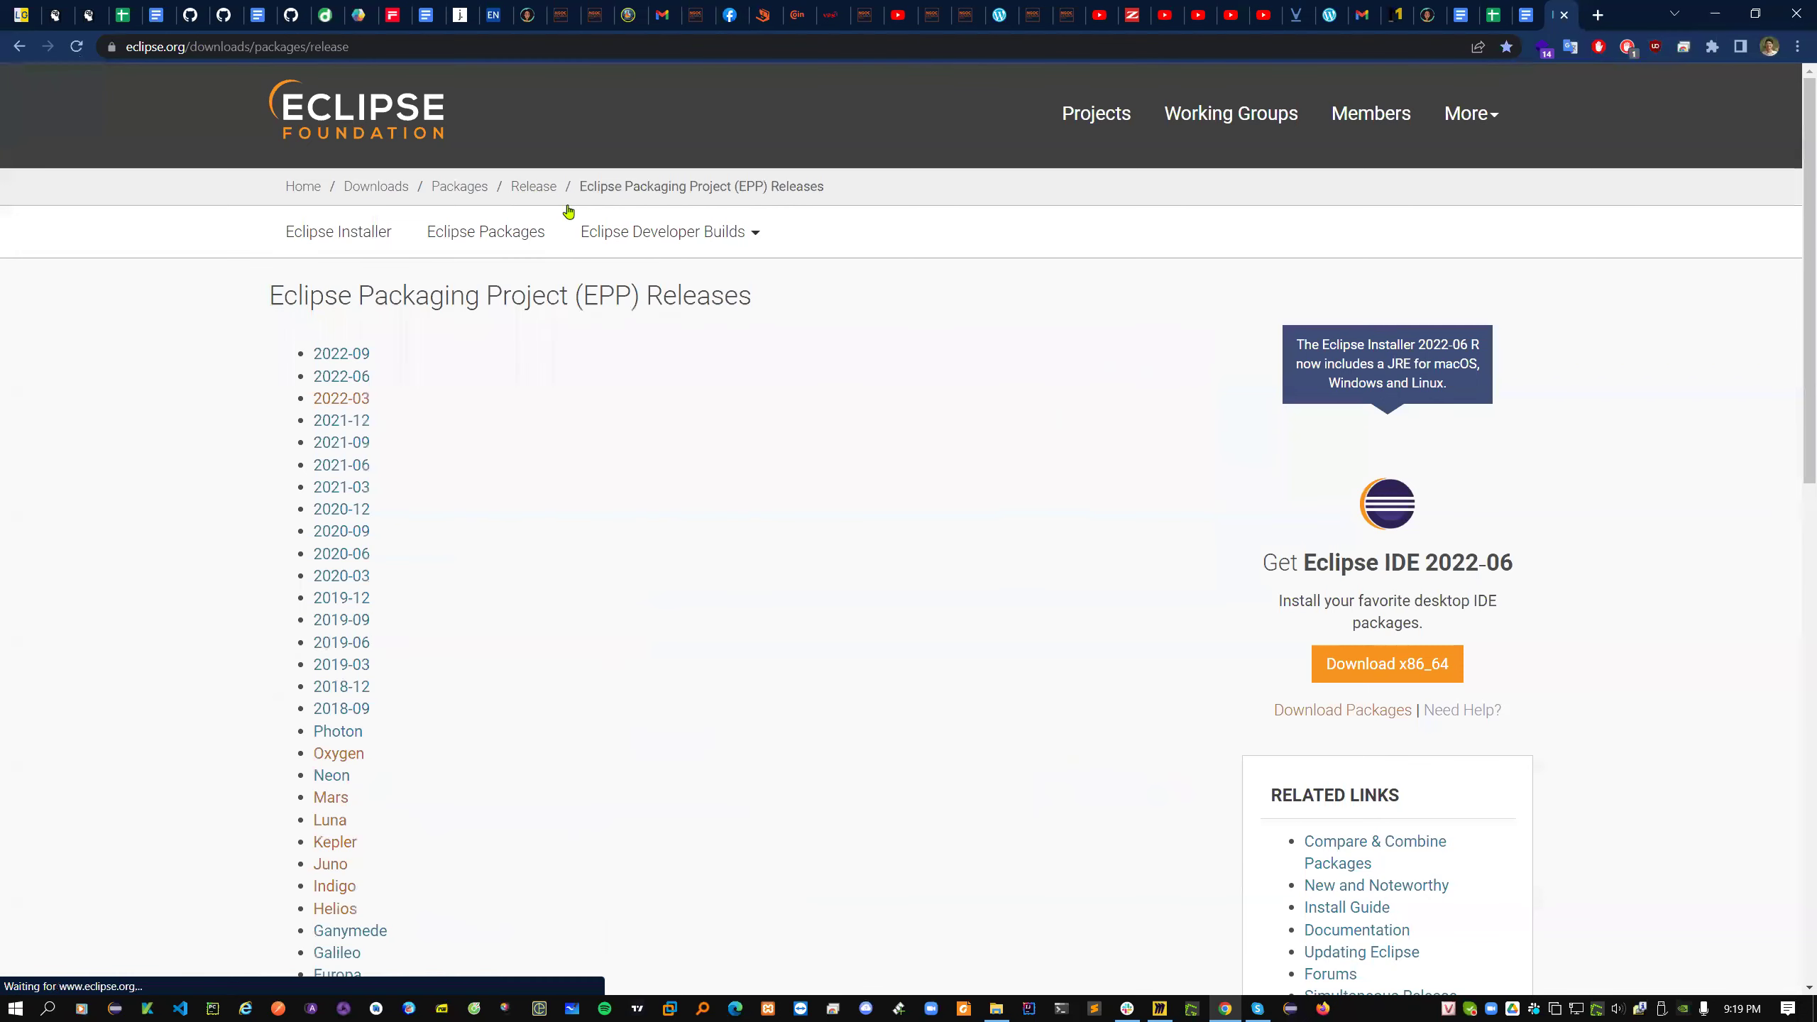
{"action": "scroll", "coordinate": [1008, 467], "scroll_direction": "down", "scroll_amount": 3}
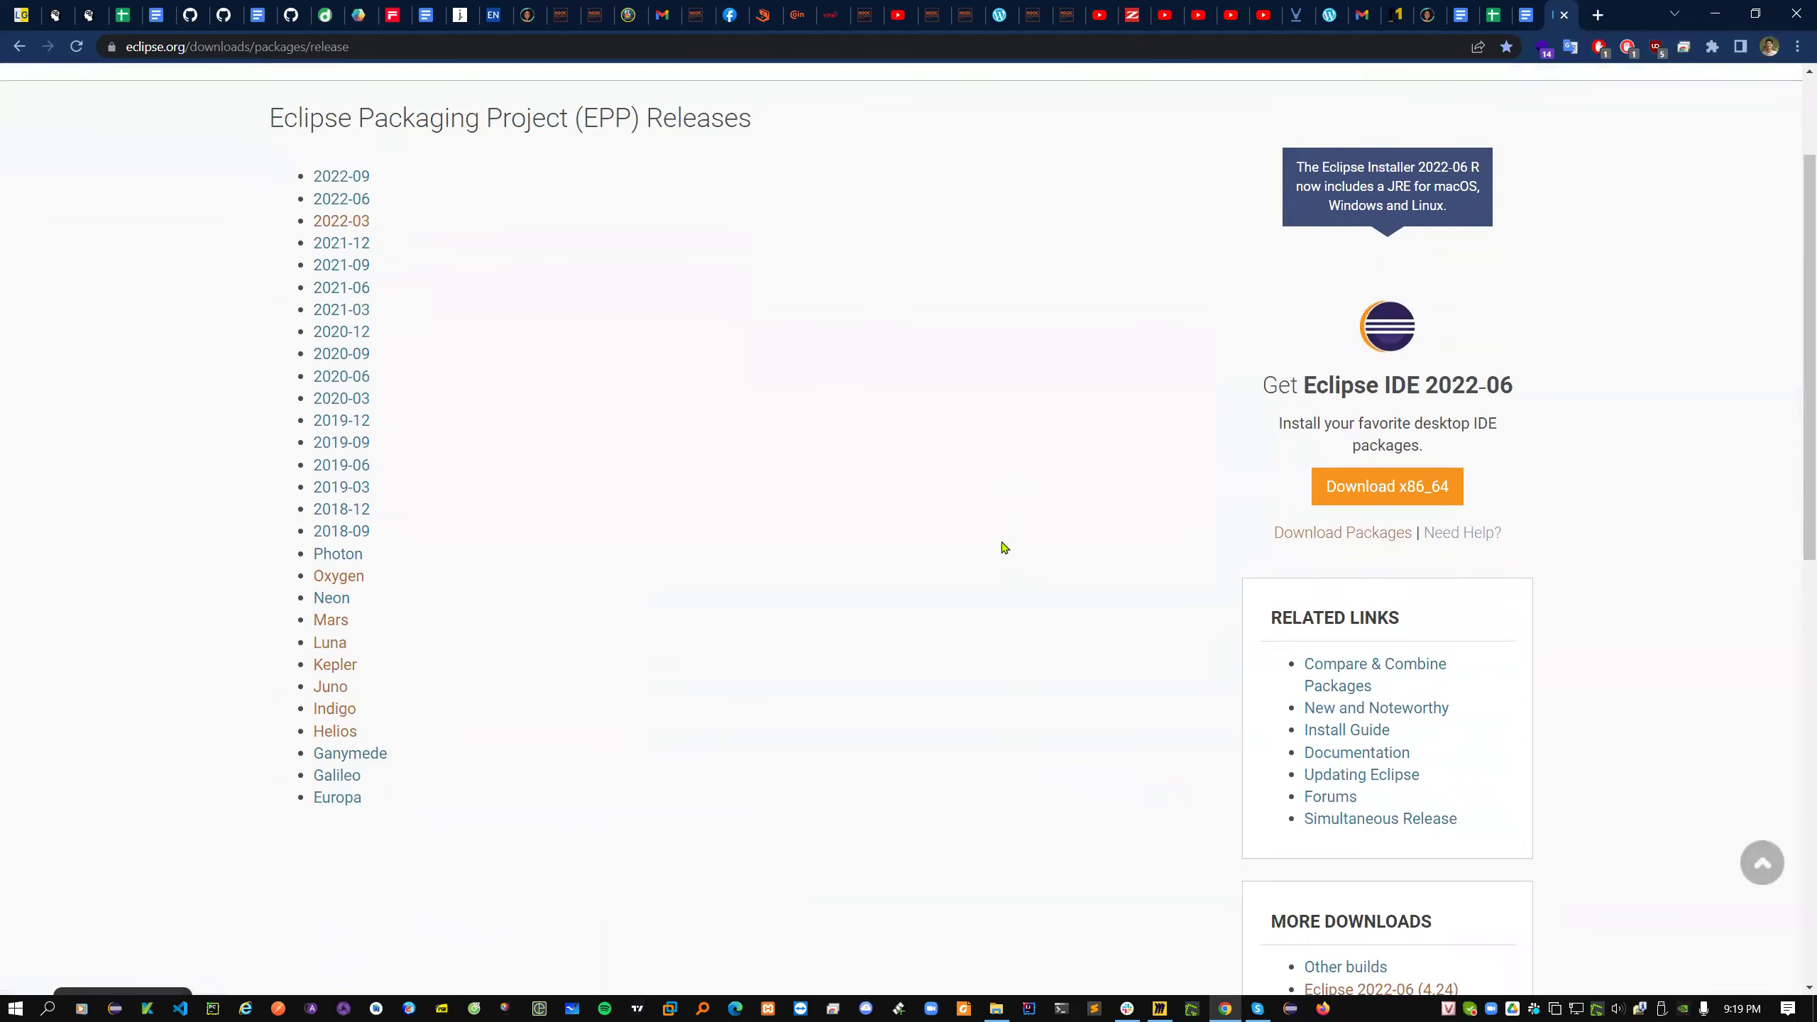
- Highlight the full list of Eclipse releases and the 2022-09 entry to point them out
{"action": "left_click_drag", "start_coordinate": [447, 812], "coordinate": [299, 179]}
{"action": "left_click", "coordinate": [929, 466]}
{"action": "left_click_drag", "start_coordinate": [379, 188], "coordinate": [297, 175]}
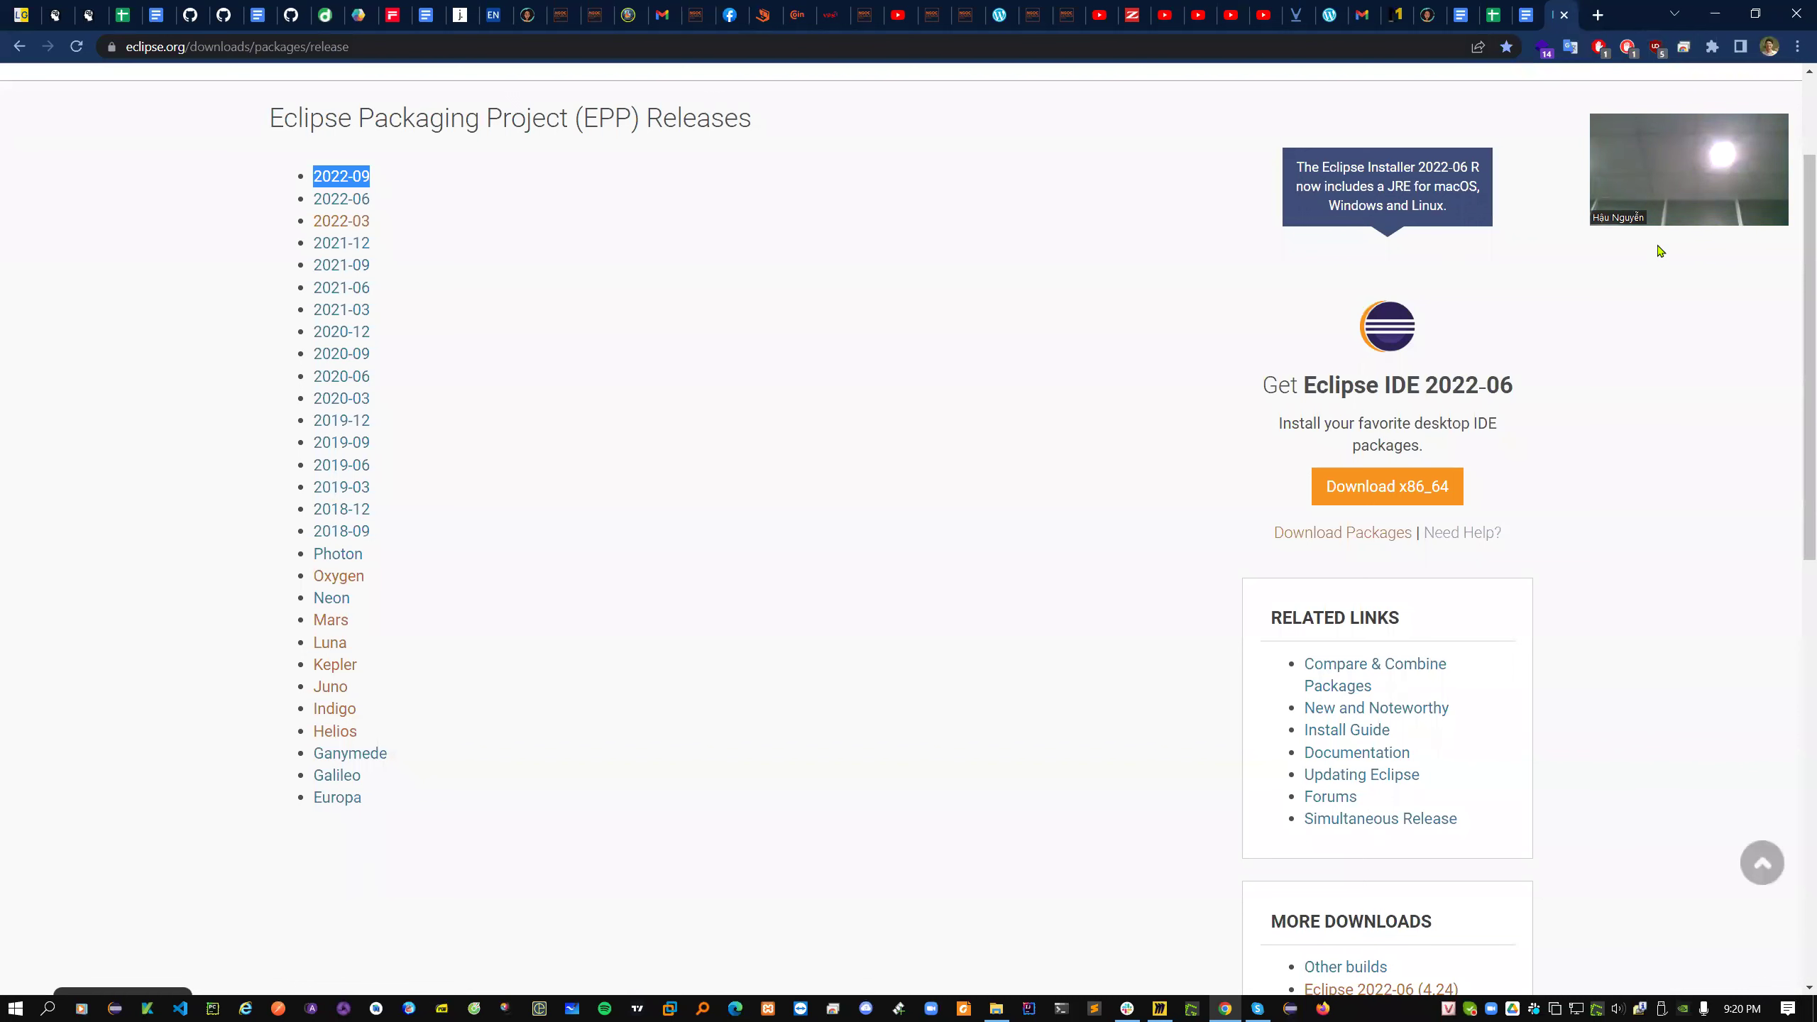
- Open the Eclipse 2022-06 release page and highlight the RC1 Packages entry
{"action": "left_click", "coordinate": [902, 421]}
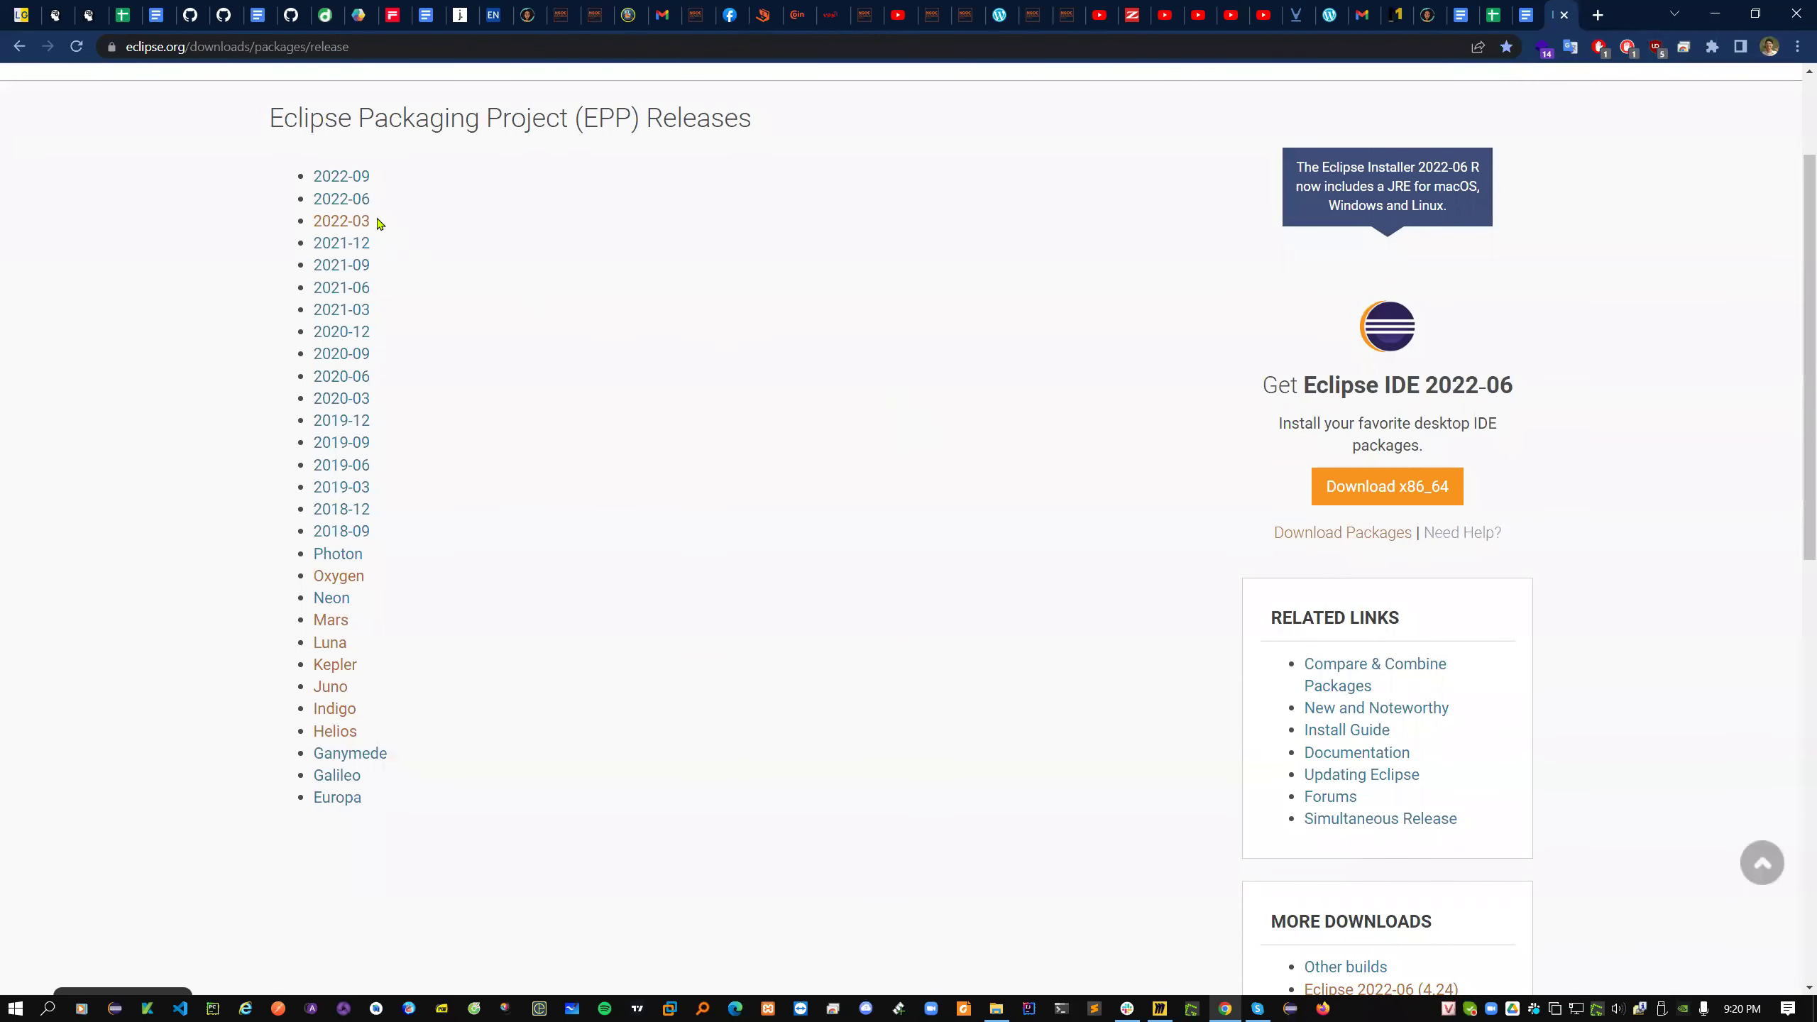
{"action": "left_click", "coordinate": [356, 207]}
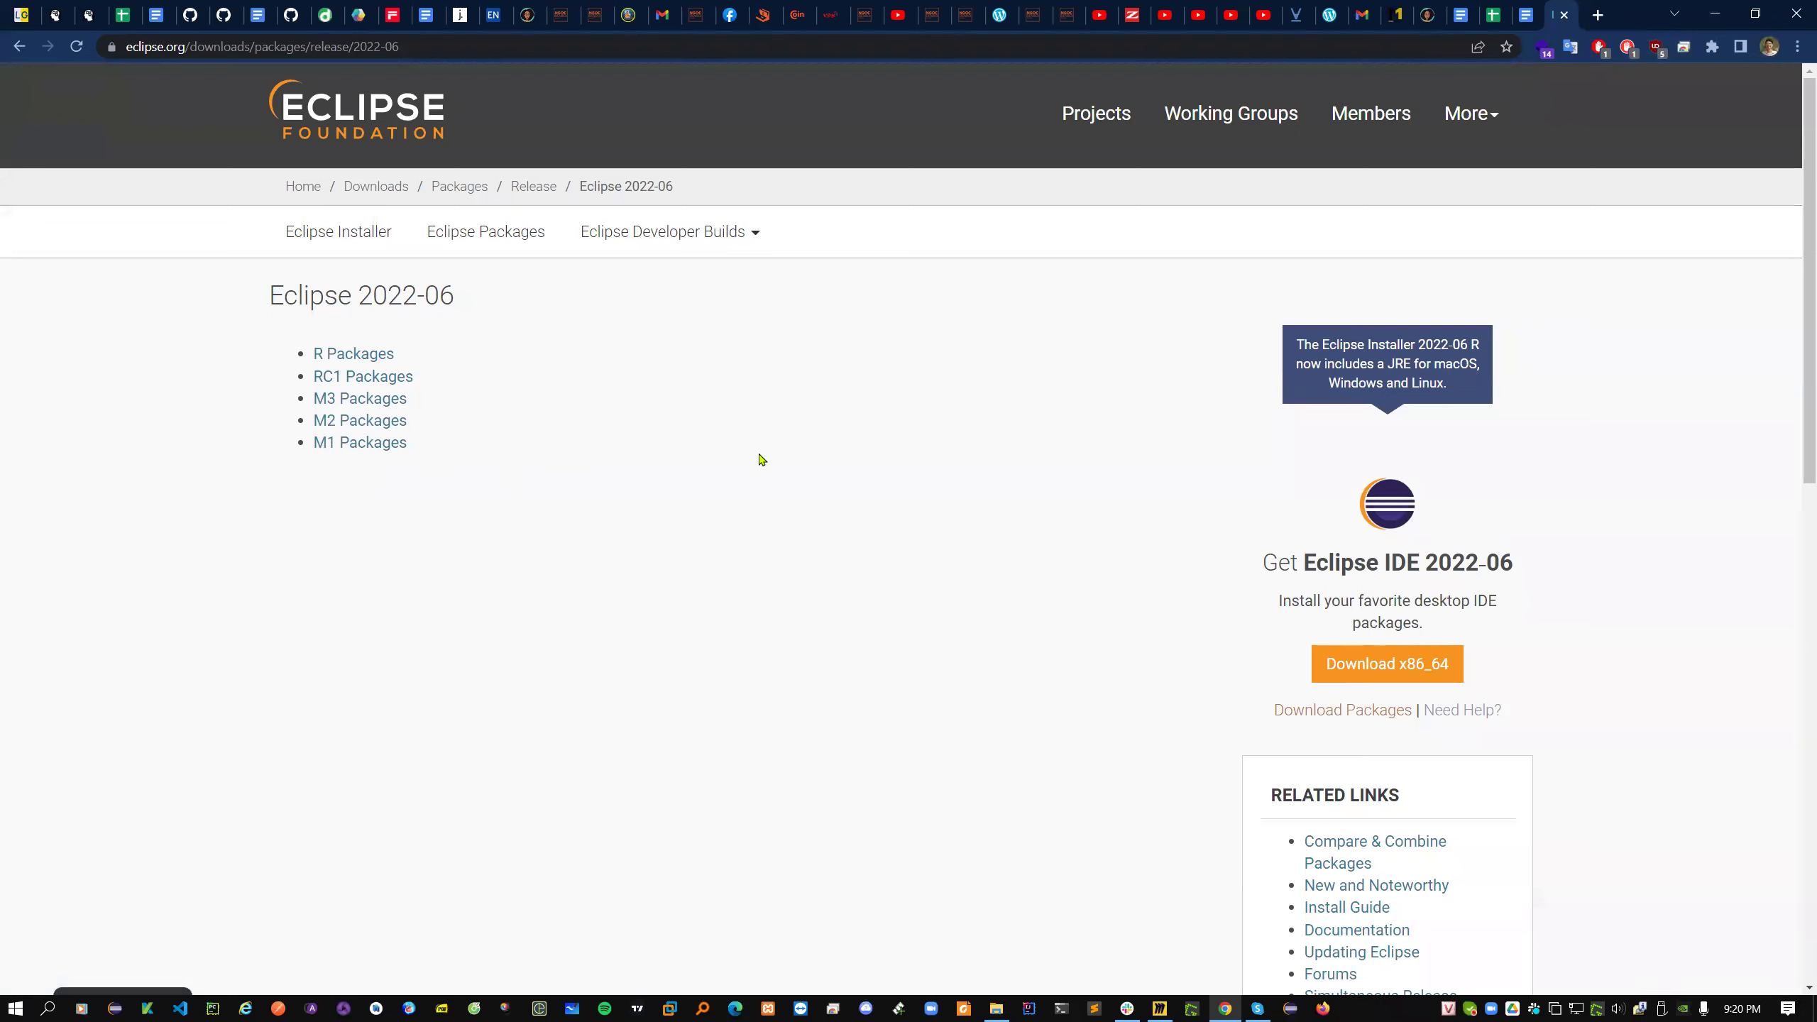
{"action": "left_click_drag", "start_coordinate": [493, 459], "coordinate": [313, 377]}
- Switch to Skype and post the messages "Release Candidate" and "R - Release" in the Selenium_Online_27 group chat
{"action": "left_click", "coordinate": [1257, 1009]}
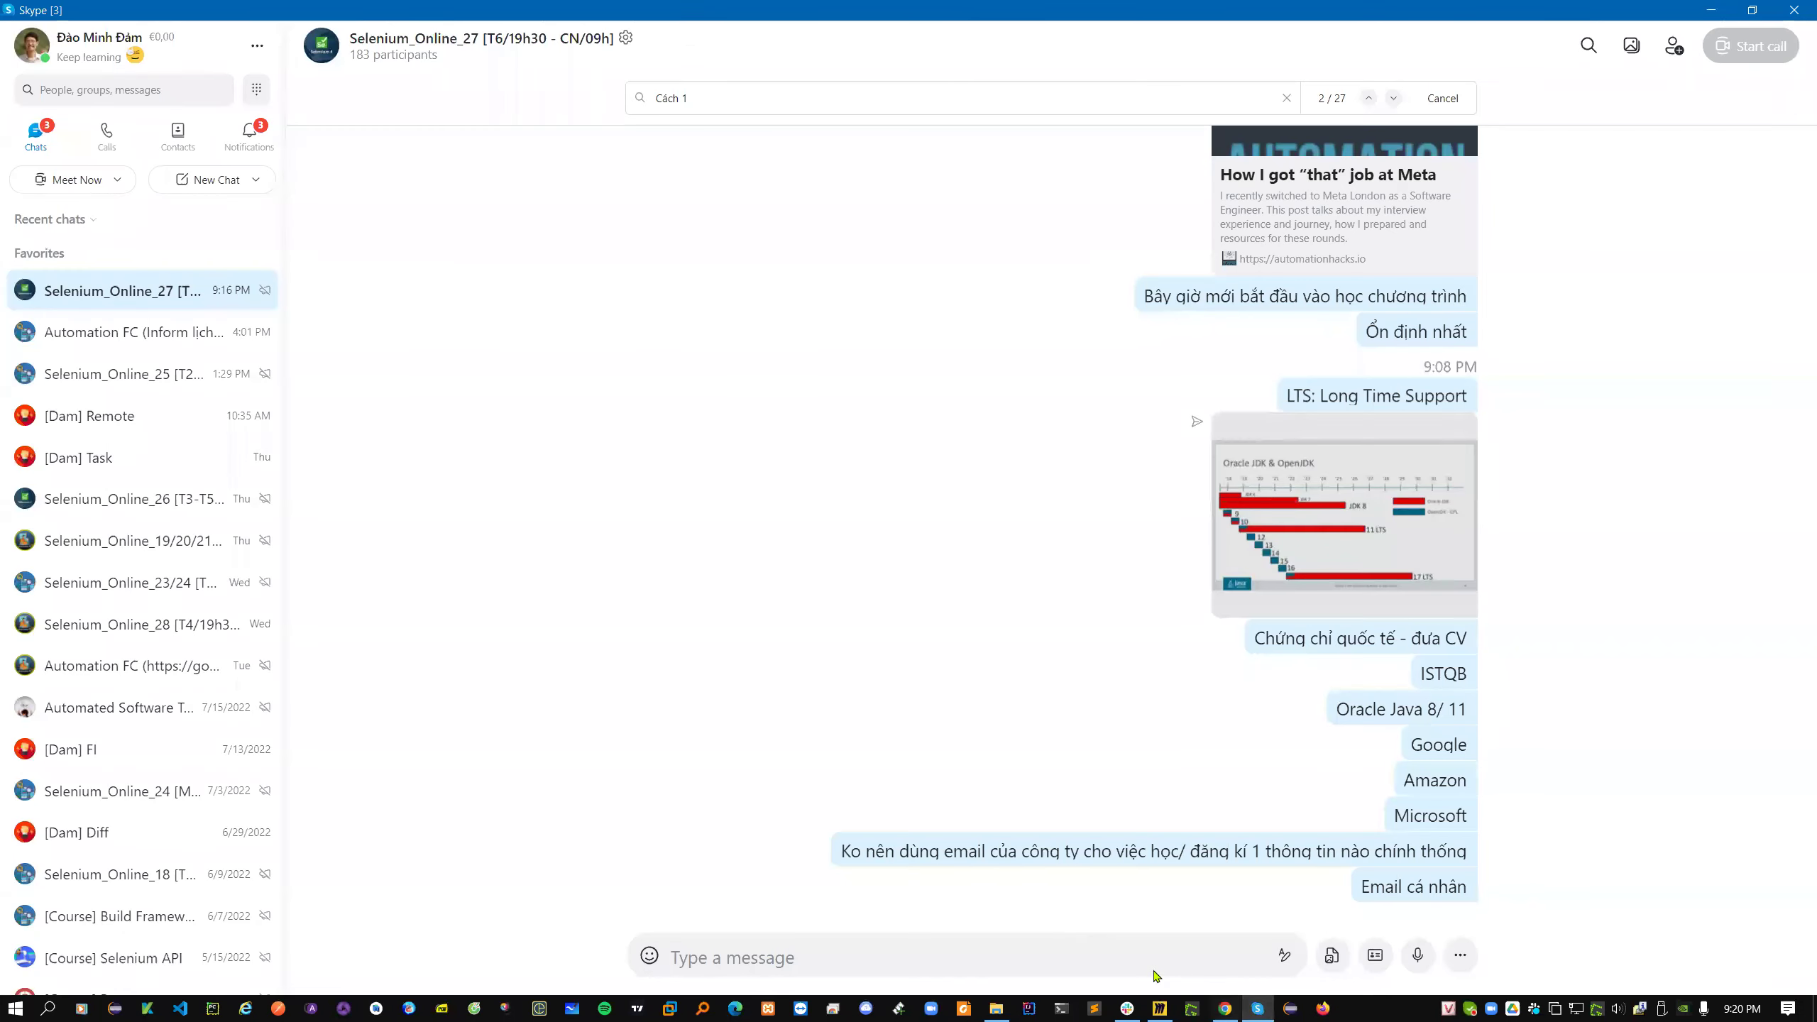
{"action": "type", "text": "Relea"}
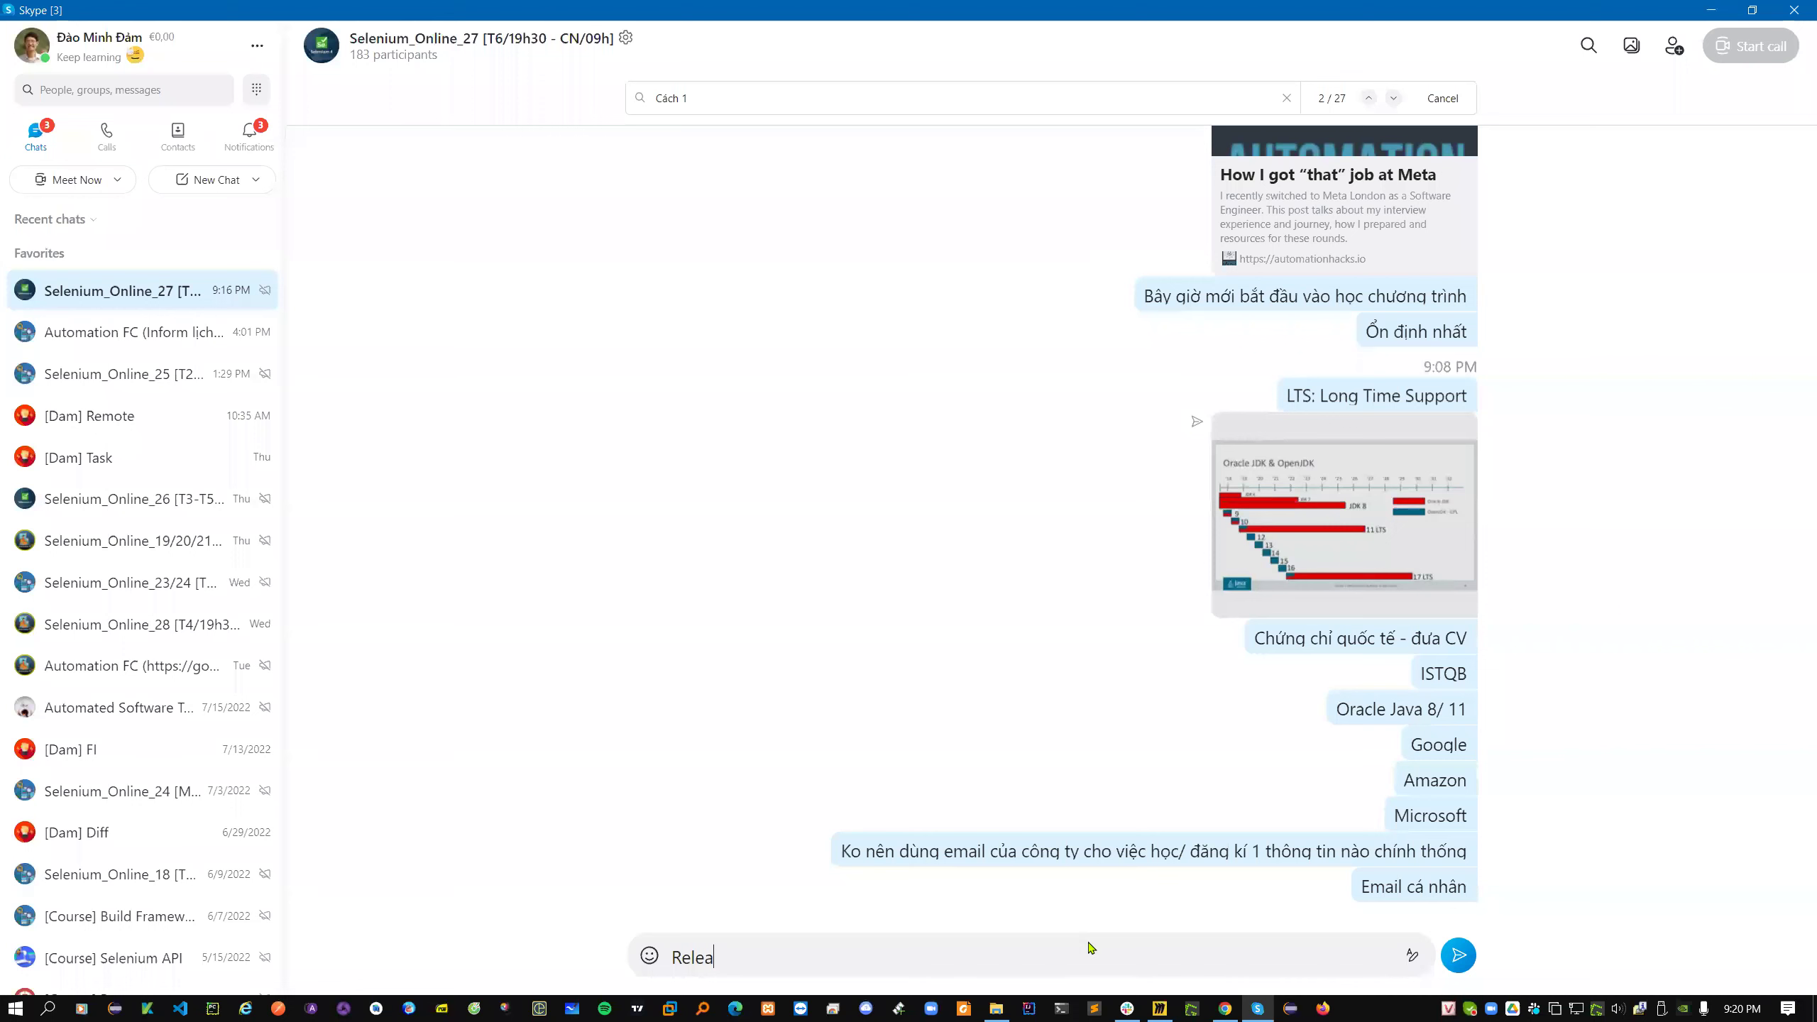
{"action": "type", "text": "se Candidate"}
{"action": "key", "text": "Return"}
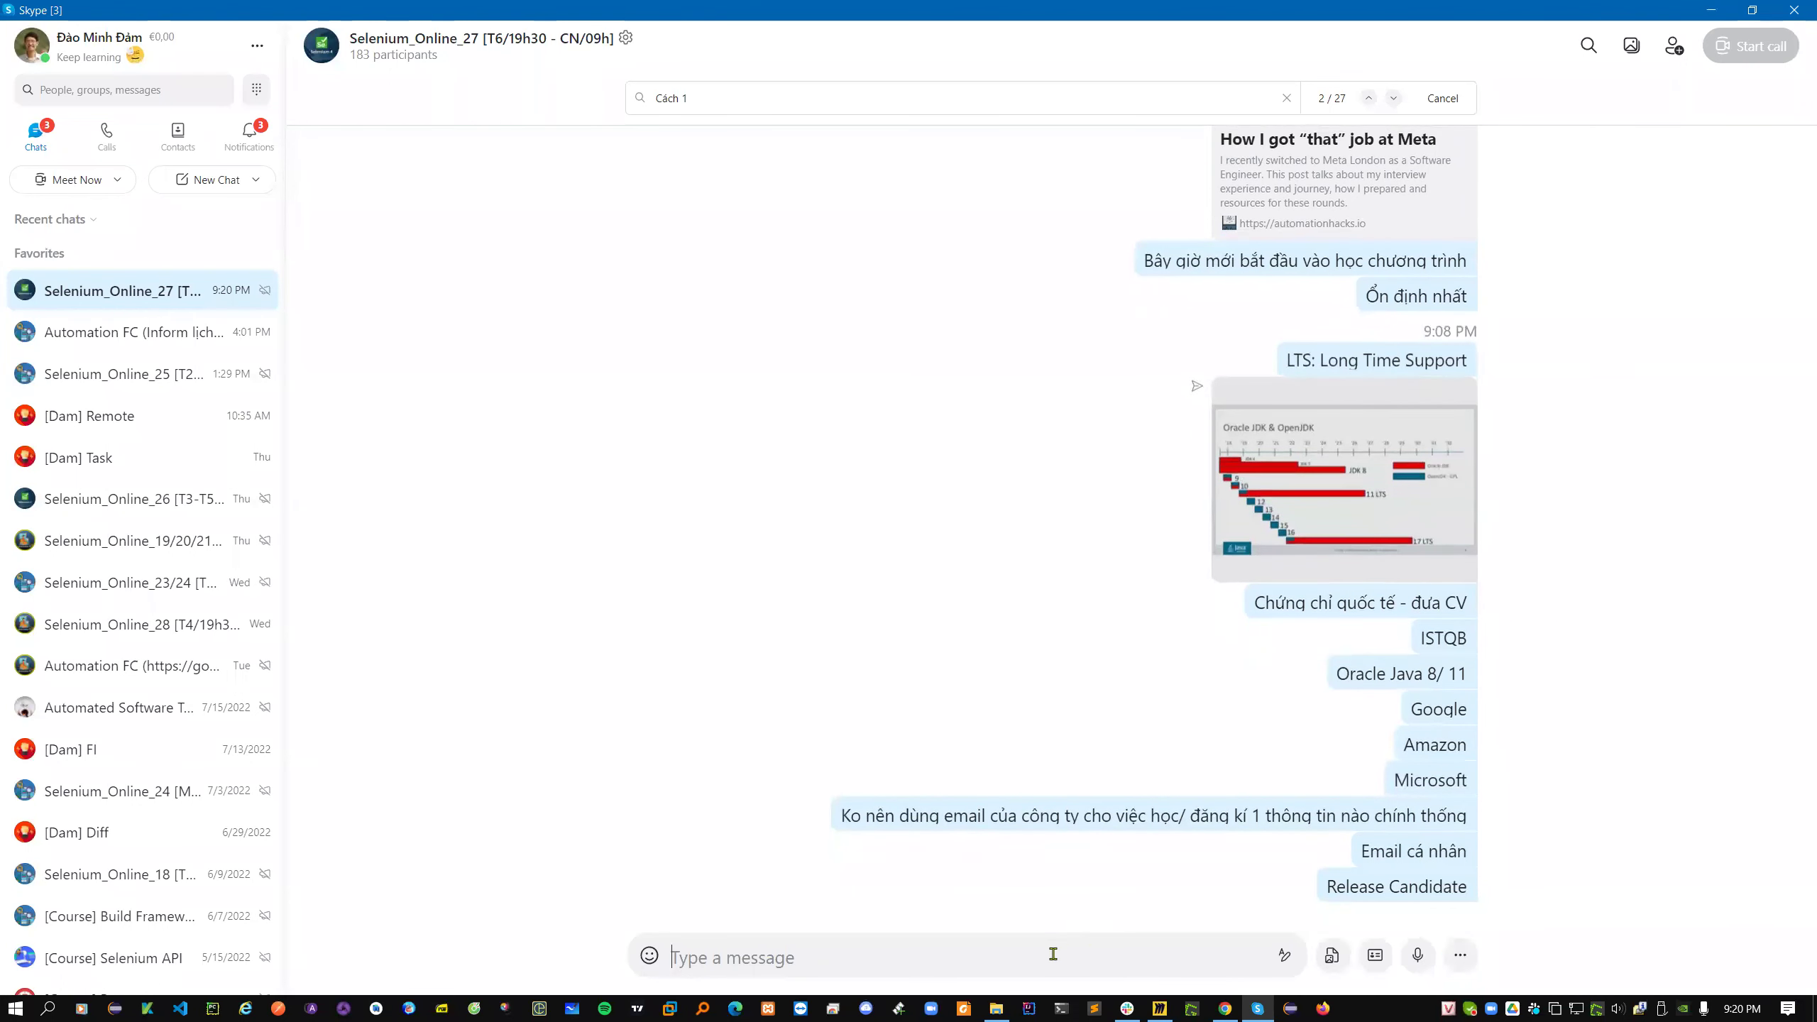
{"action": "type", "text": "R - Relas"}
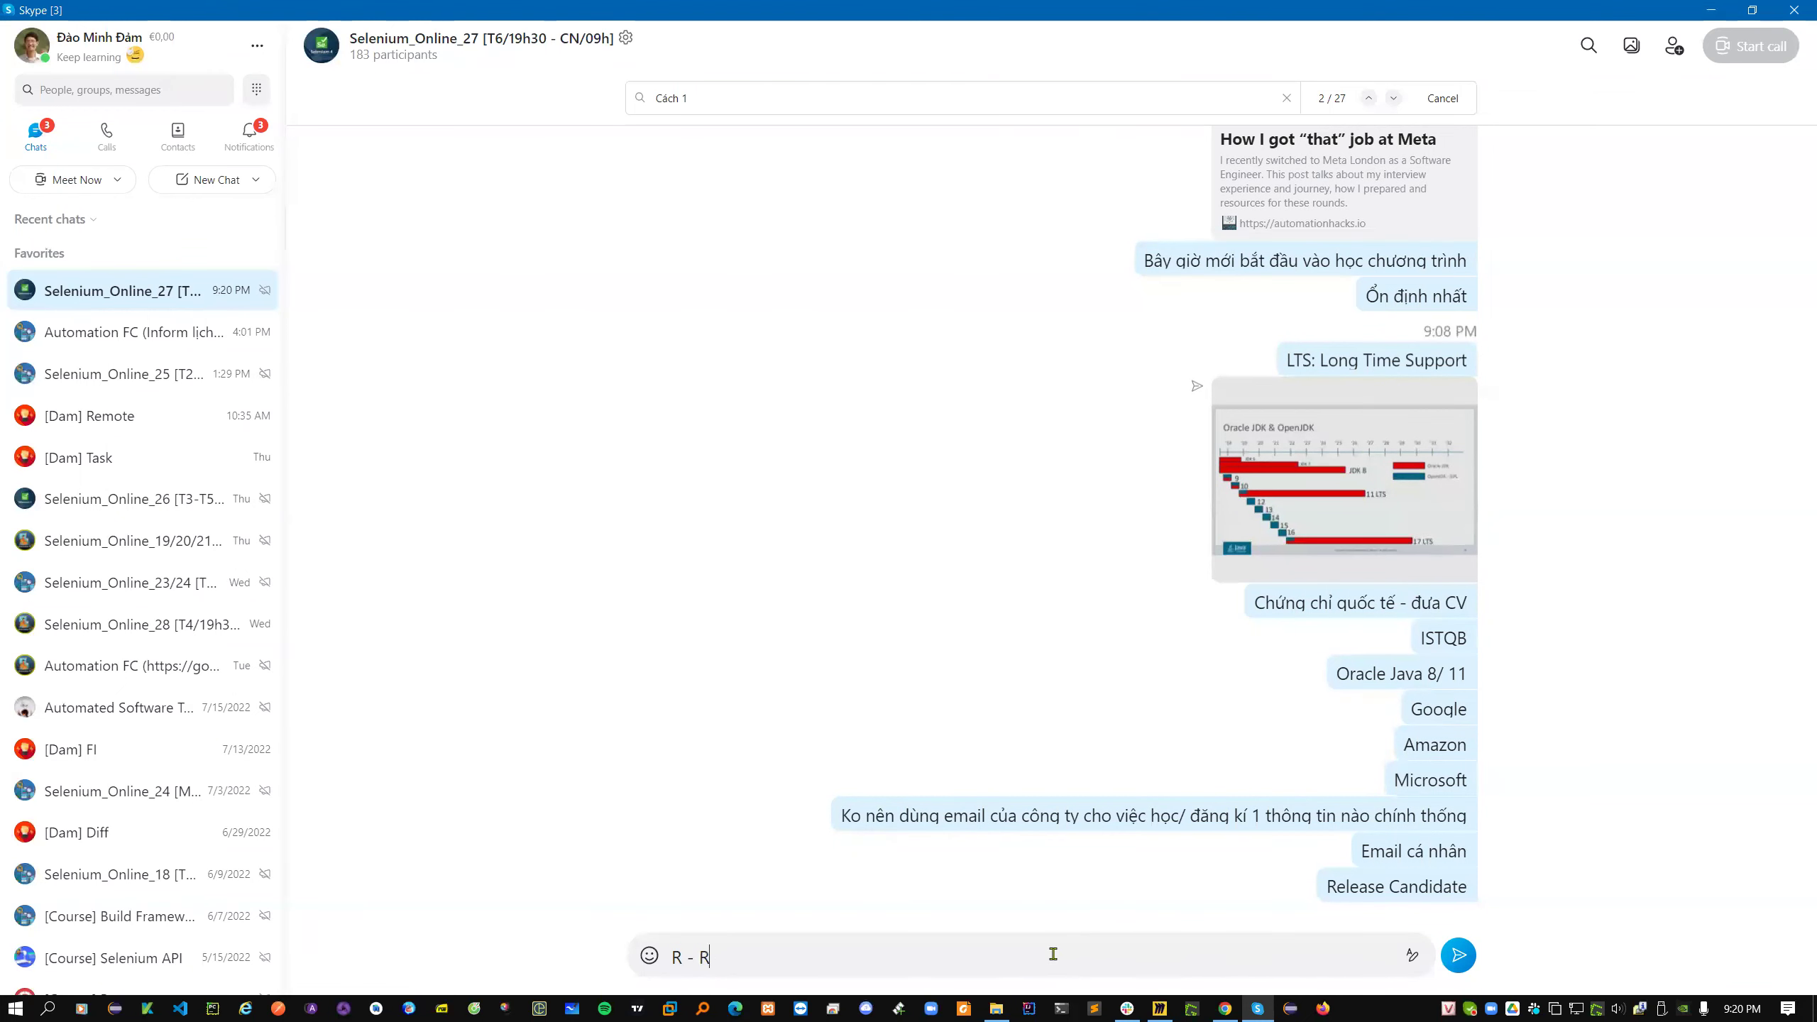
{"action": "key", "text": "BackSpace"}
{"action": "key", "text": "BackSpace"}
{"action": "type", "text": "ease"}
{"action": "key", "text": "Return"}
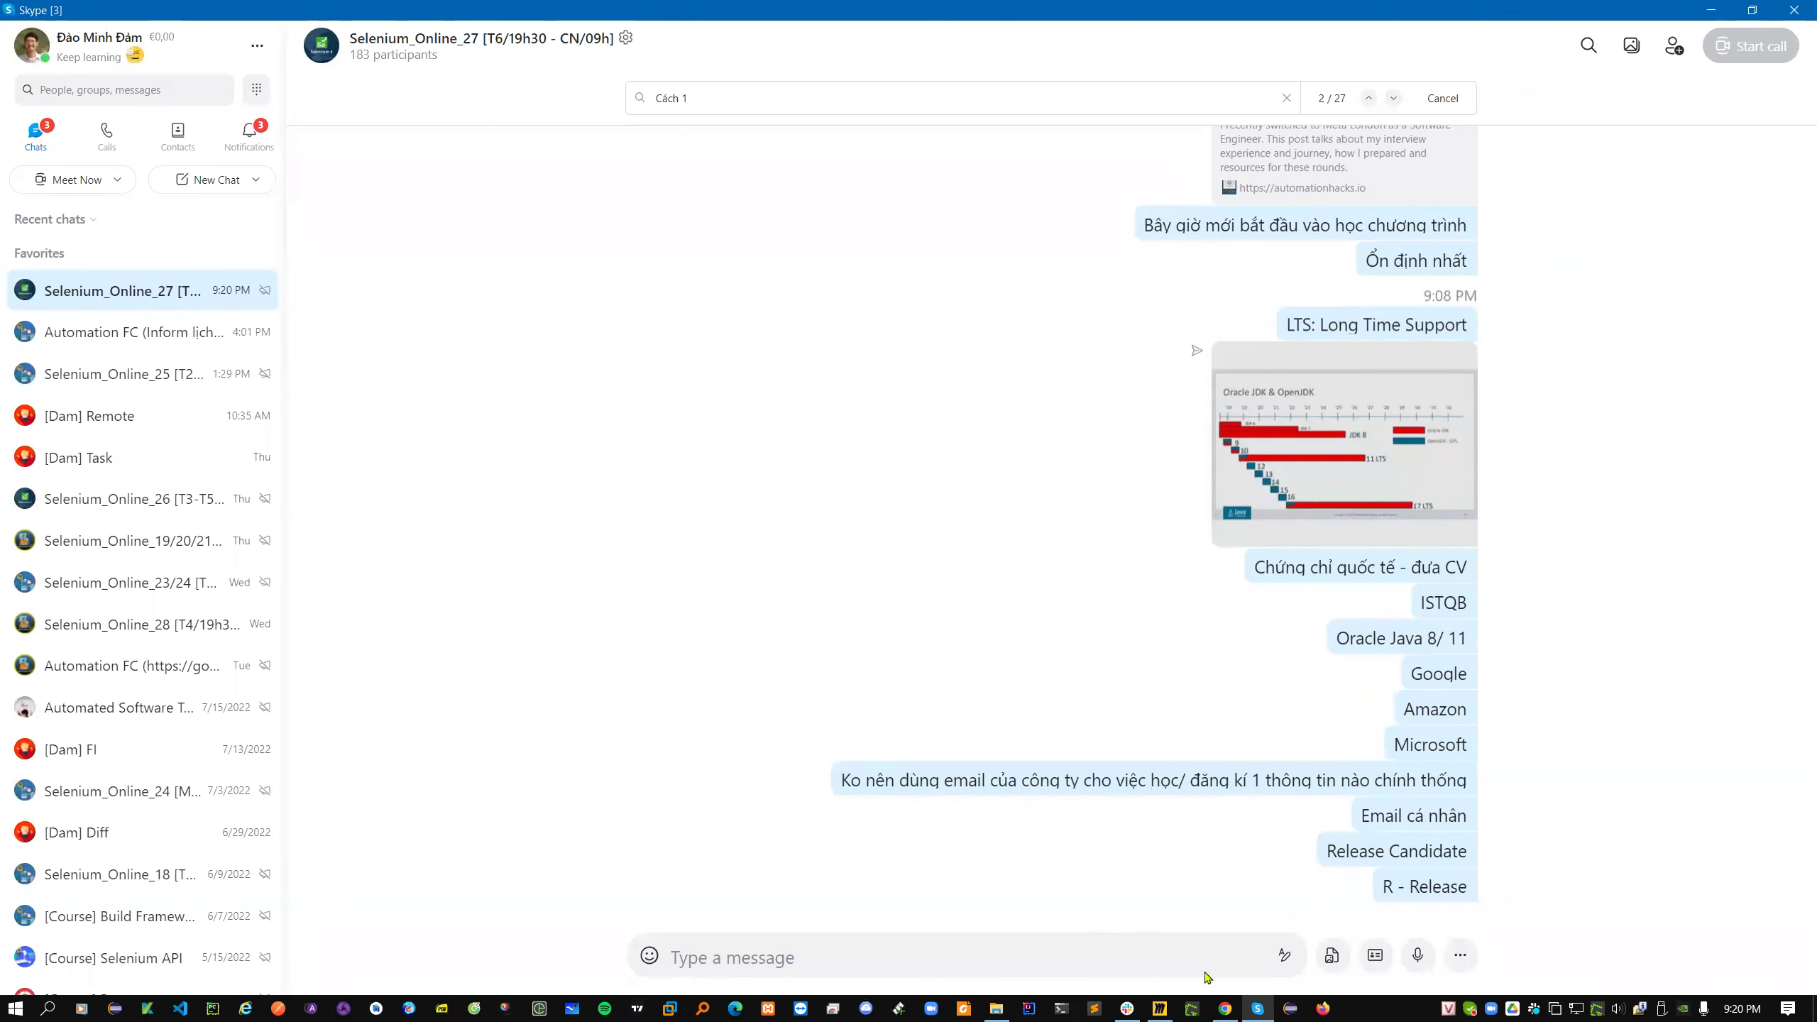
- Switch back to Chrome, search the web for "mô hình deploy phần mềm" in a new tab, and accept the suggested "mô hình deployment phần mềm"
{"action": "left_click", "coordinate": [1224, 1008]}
{"action": "left_click", "coordinate": [1598, 17]}
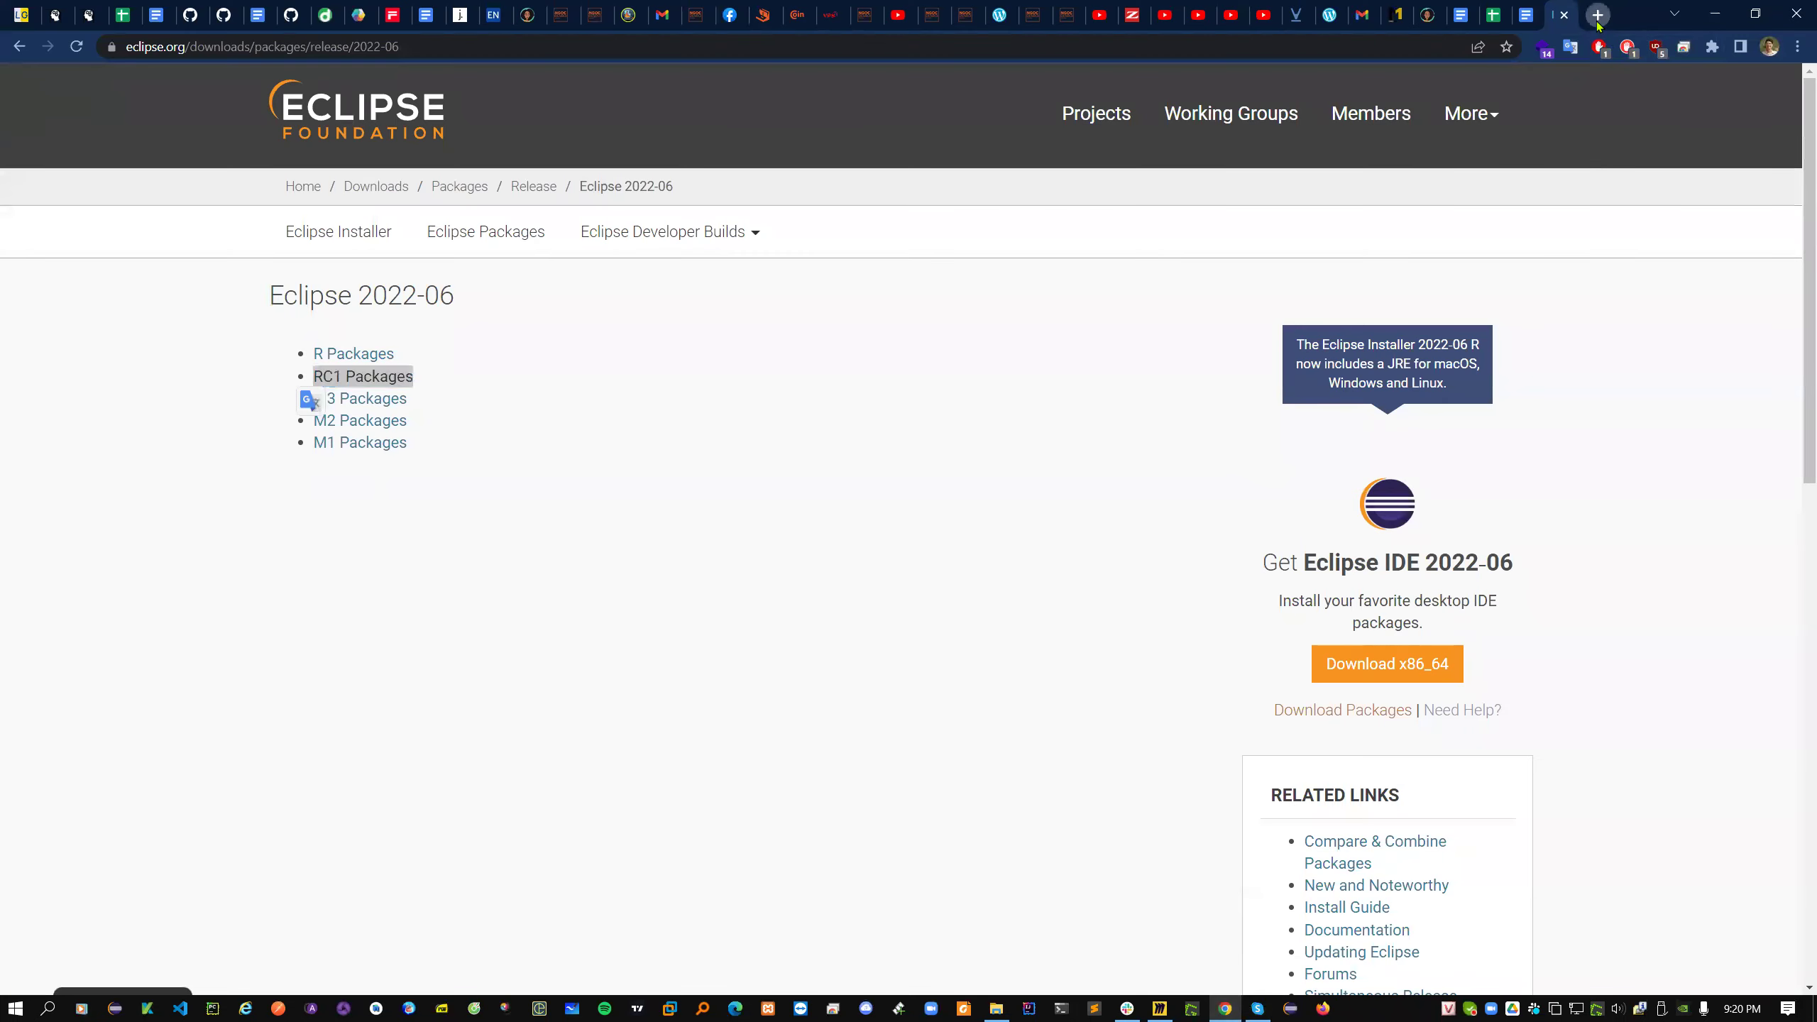
{"action": "type", "text": "mô"}
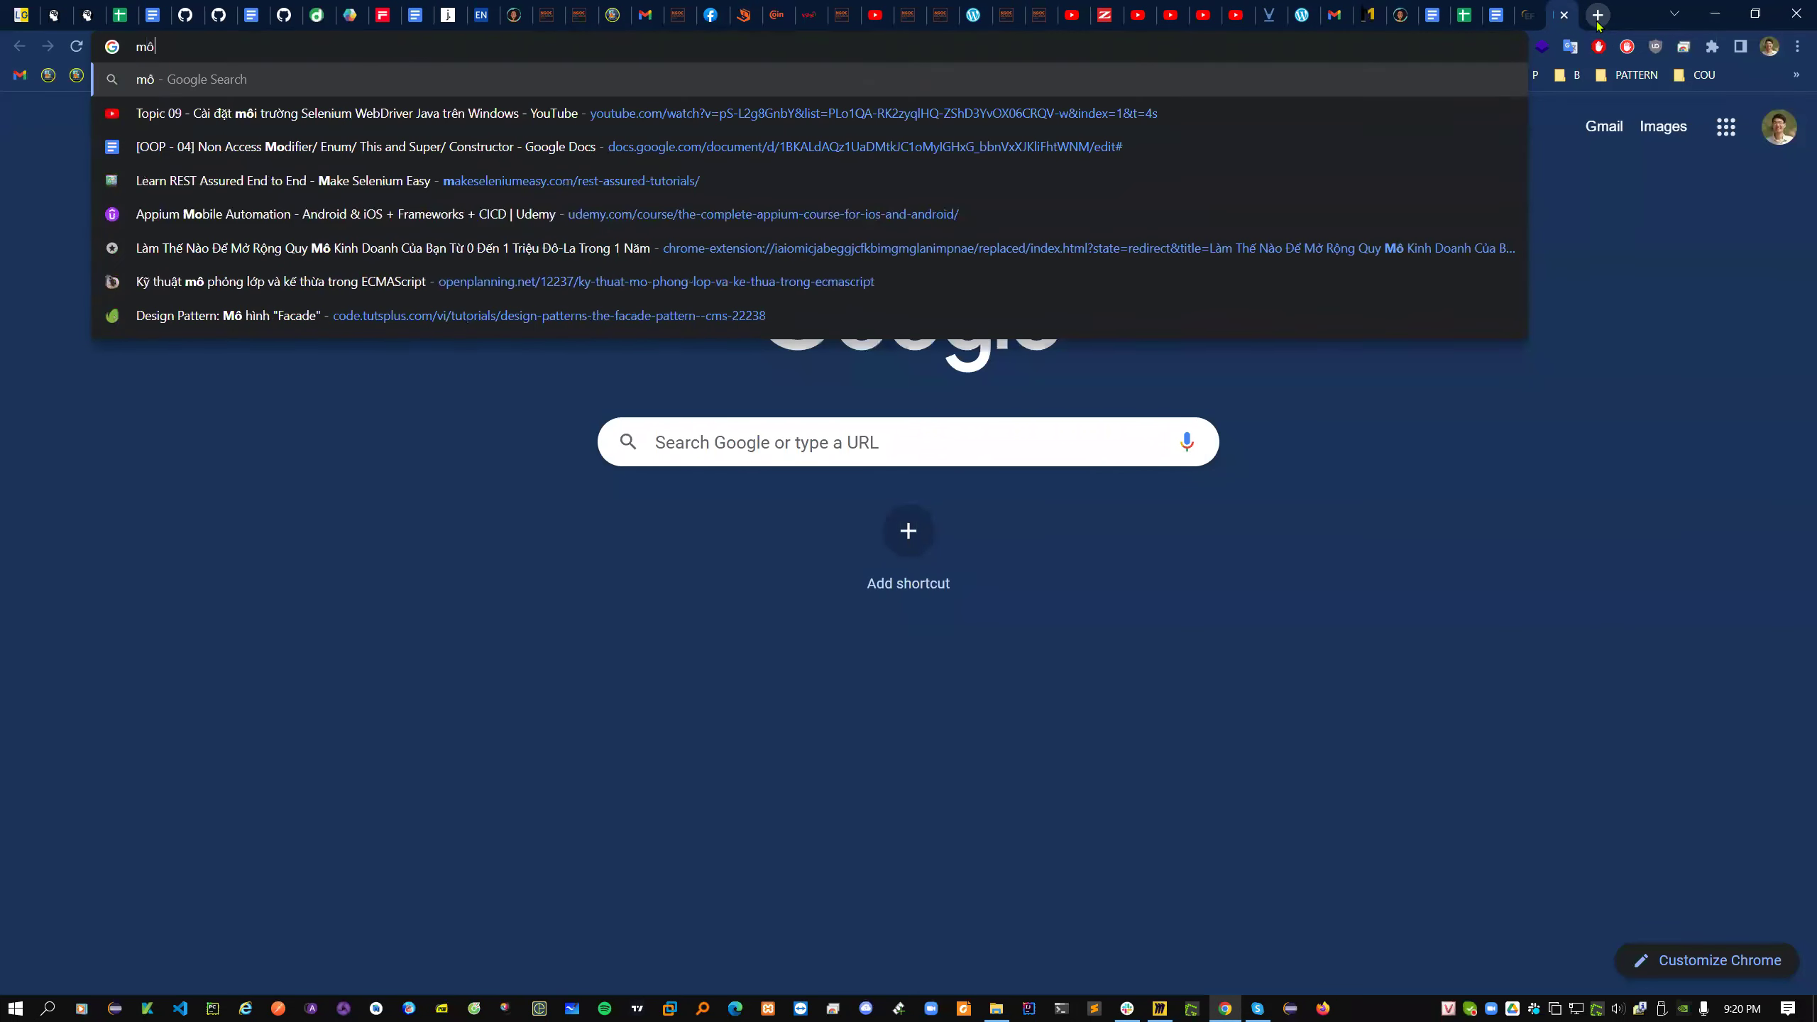
{"action": "type", "text": " hình de"}
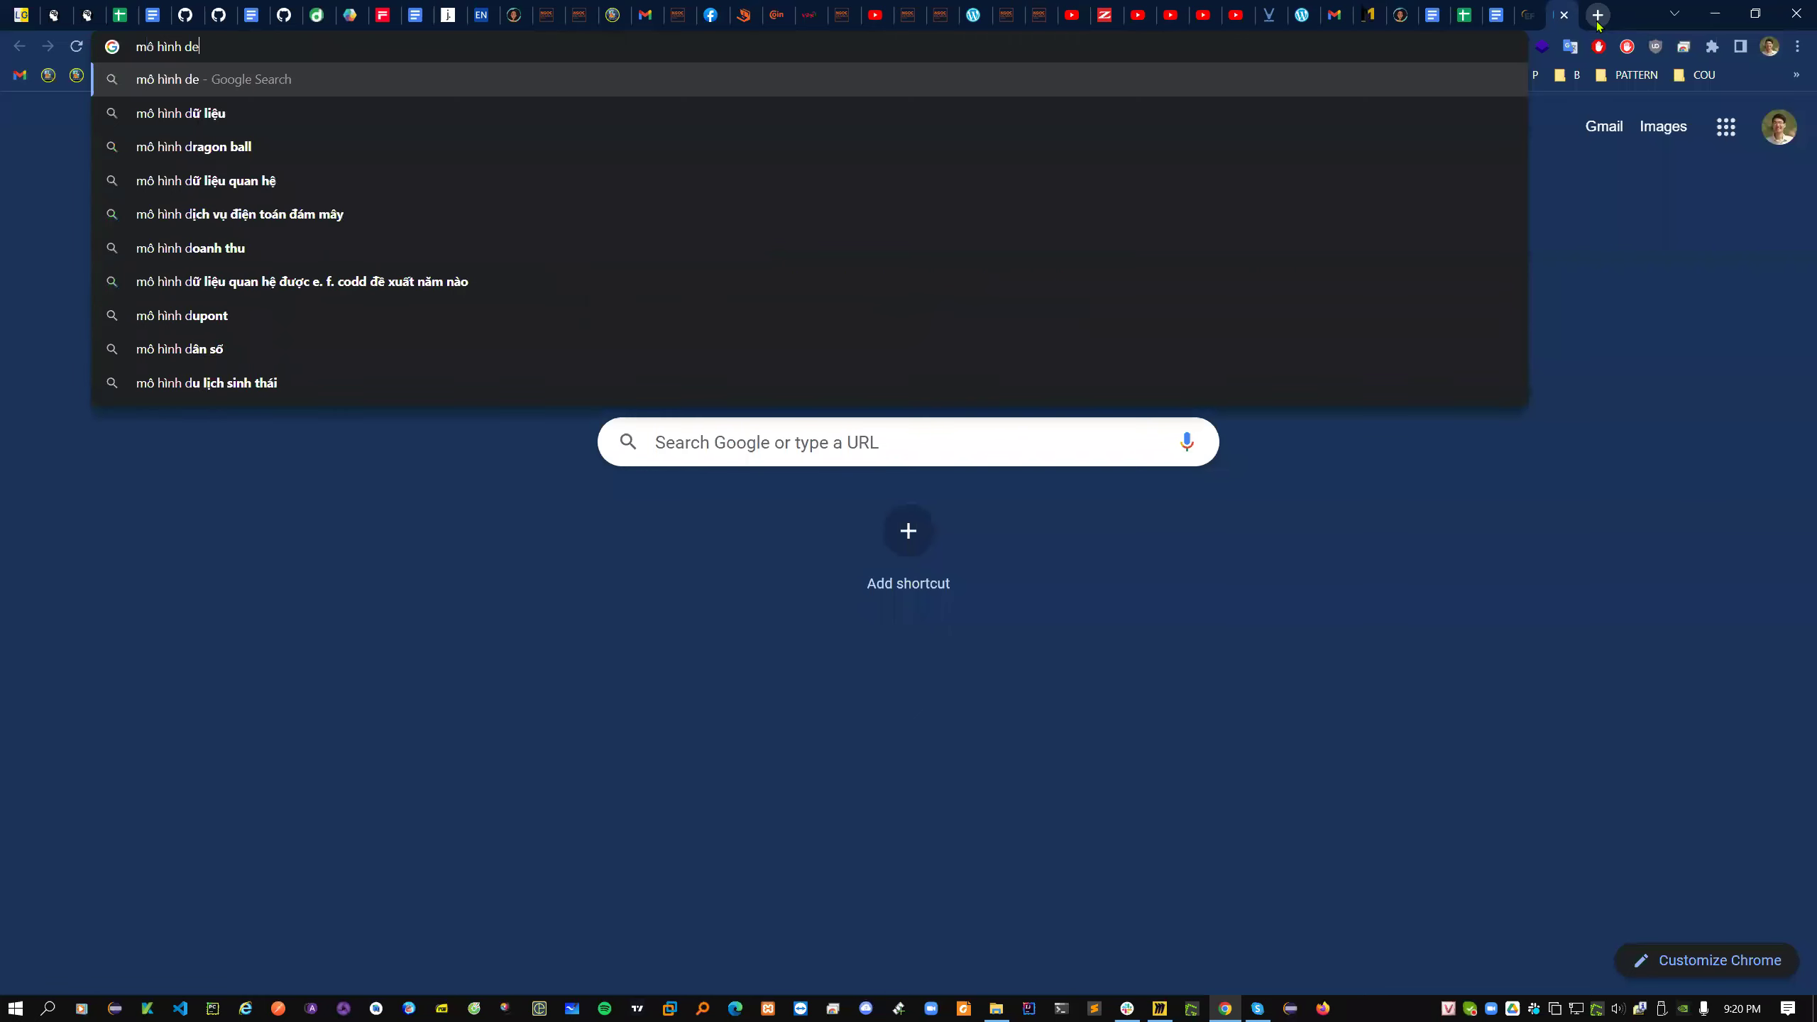
{"action": "type", "text": "ploy phần mềm"}
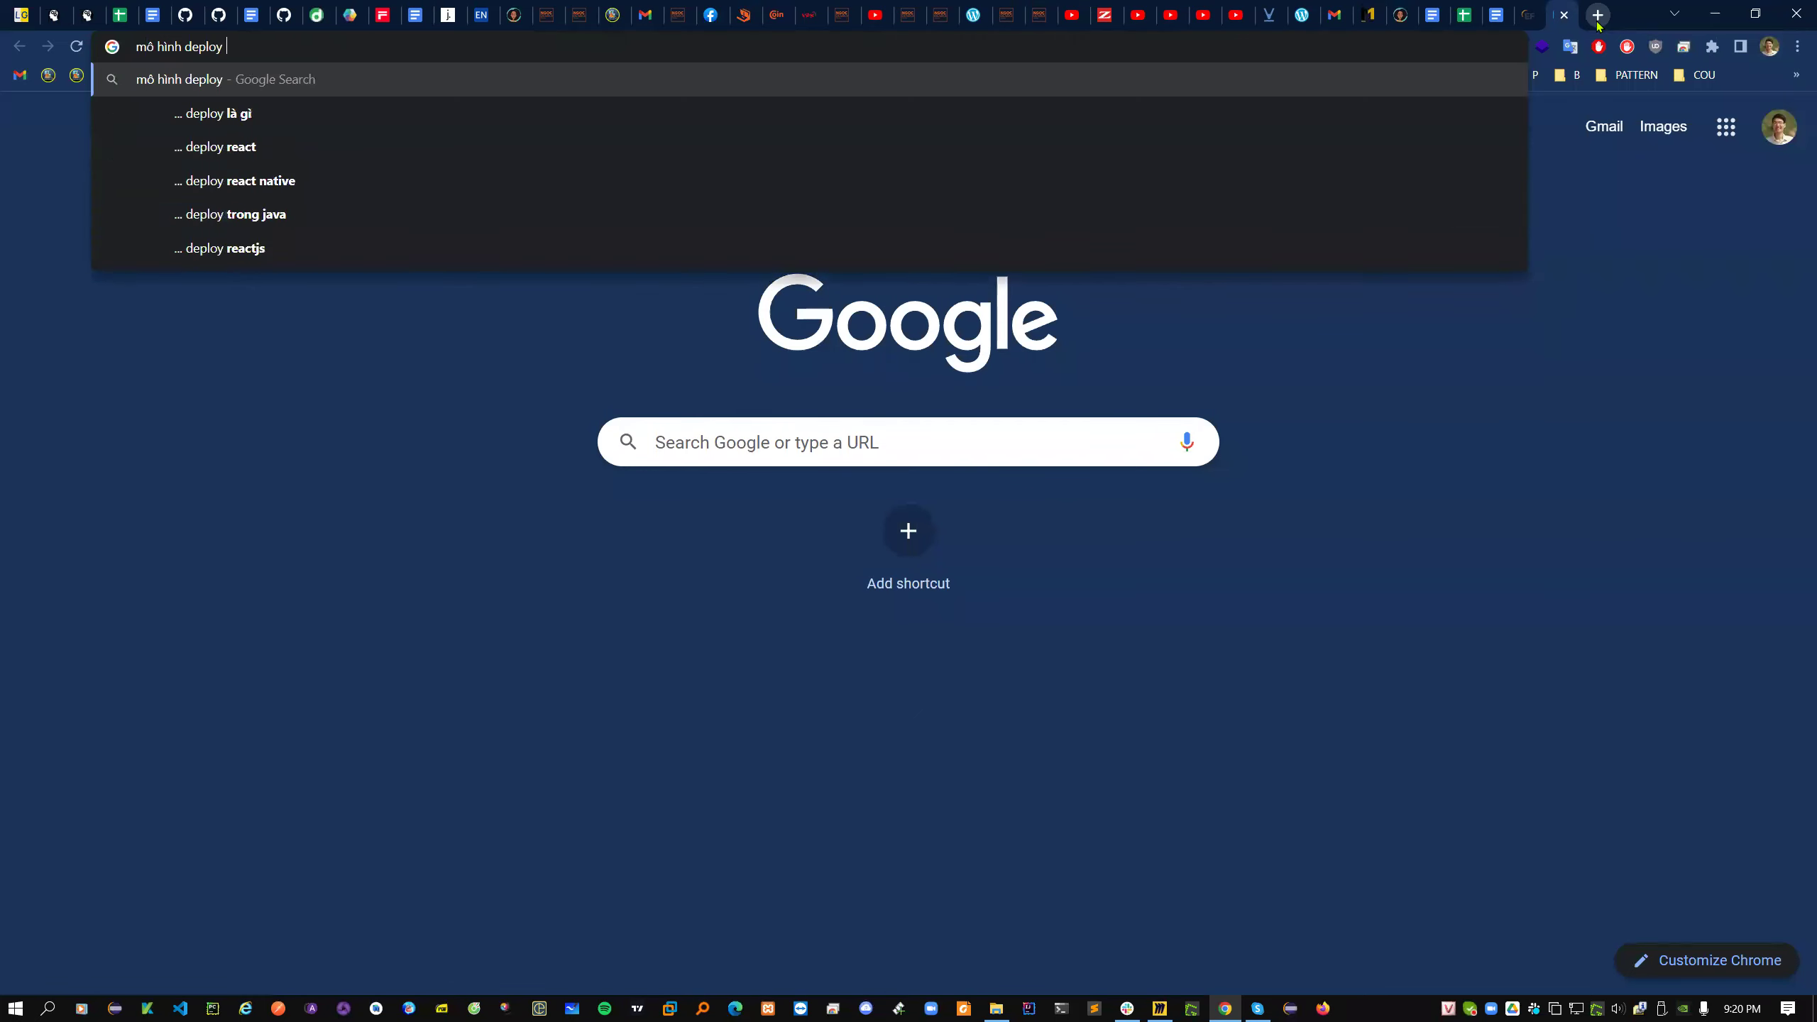
{"action": "key", "text": "Return"}
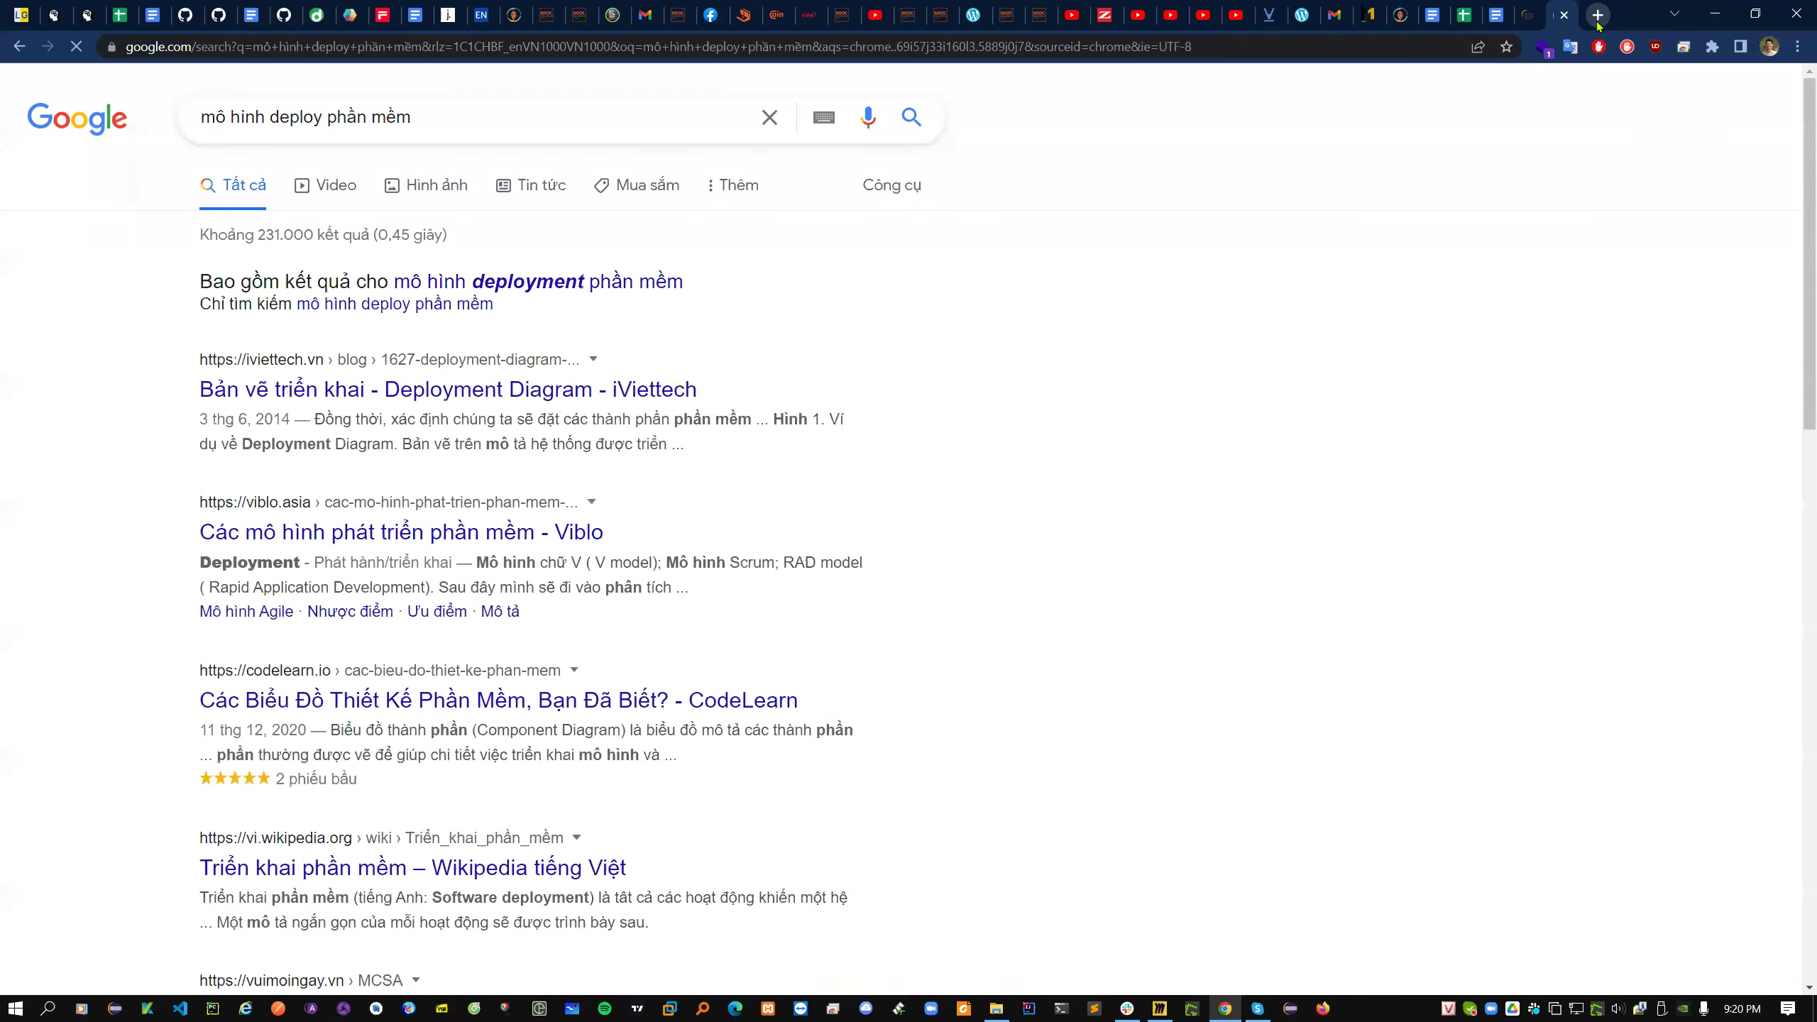
{"action": "left_click", "coordinate": [547, 285]}
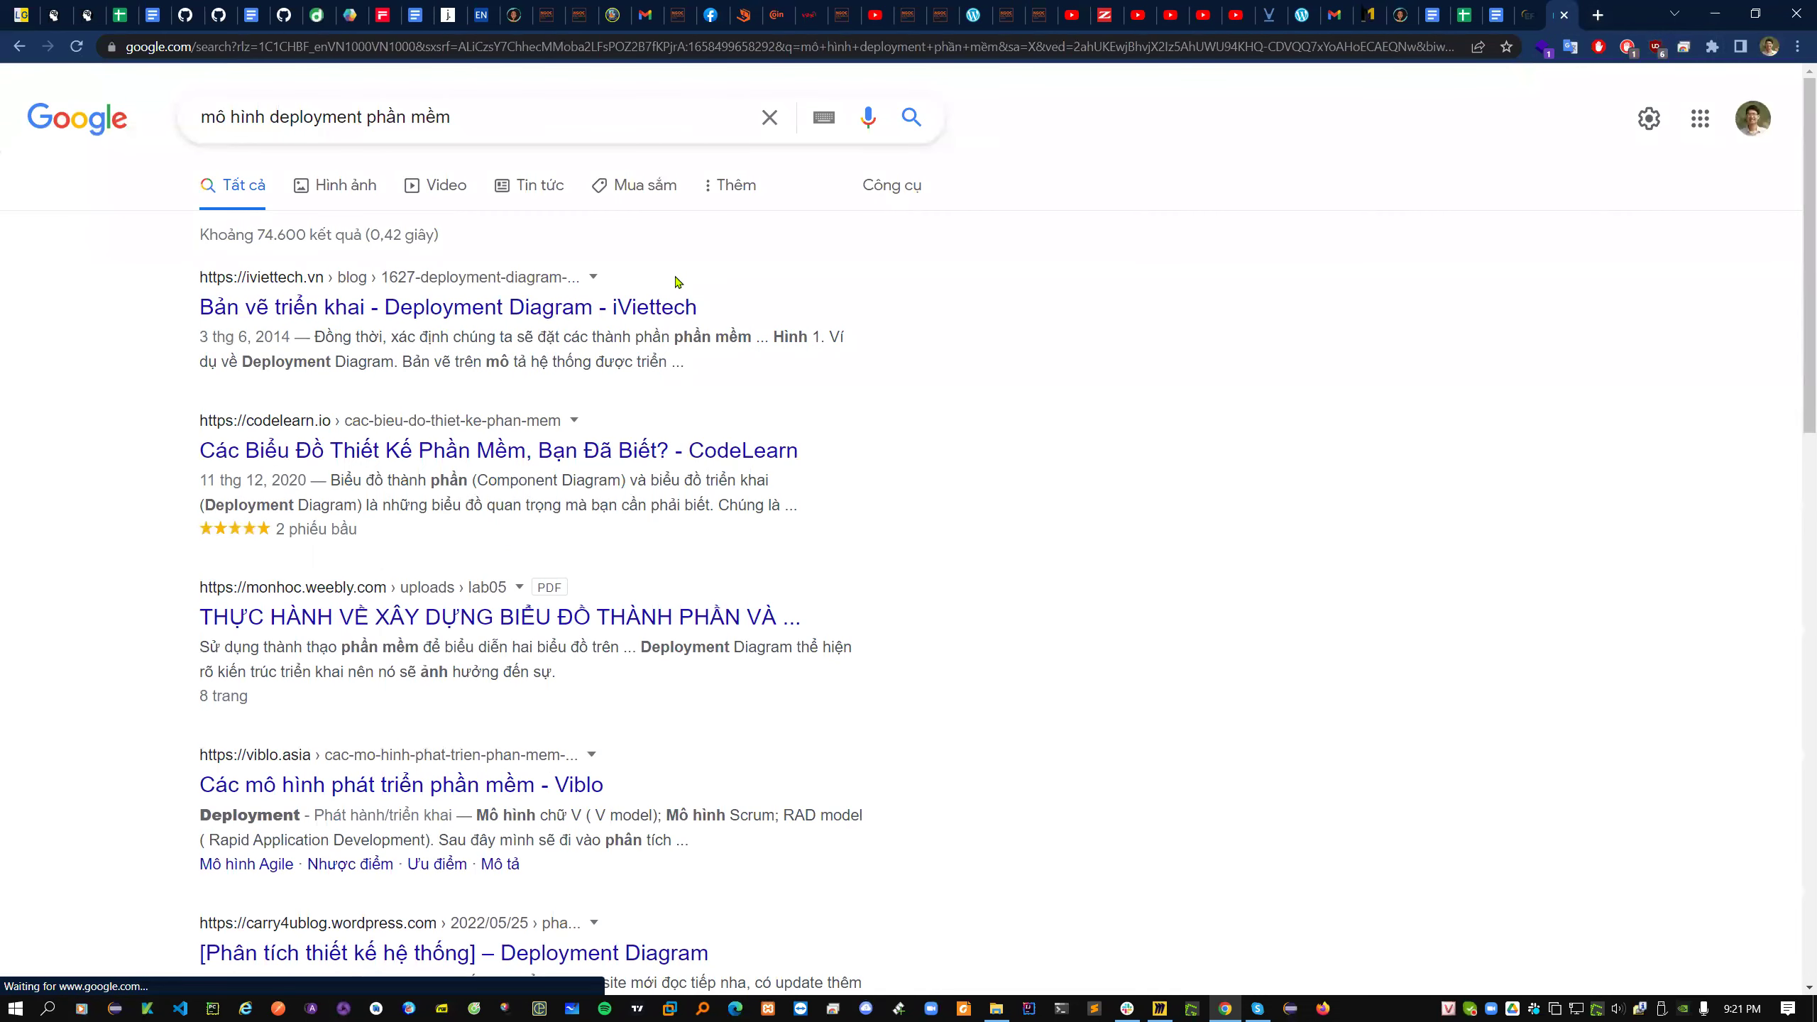
- Show the image results for the deployment model search and look through the diagrams
{"action": "left_click_drag", "start_coordinate": [461, 118], "coordinate": [66, 129]}
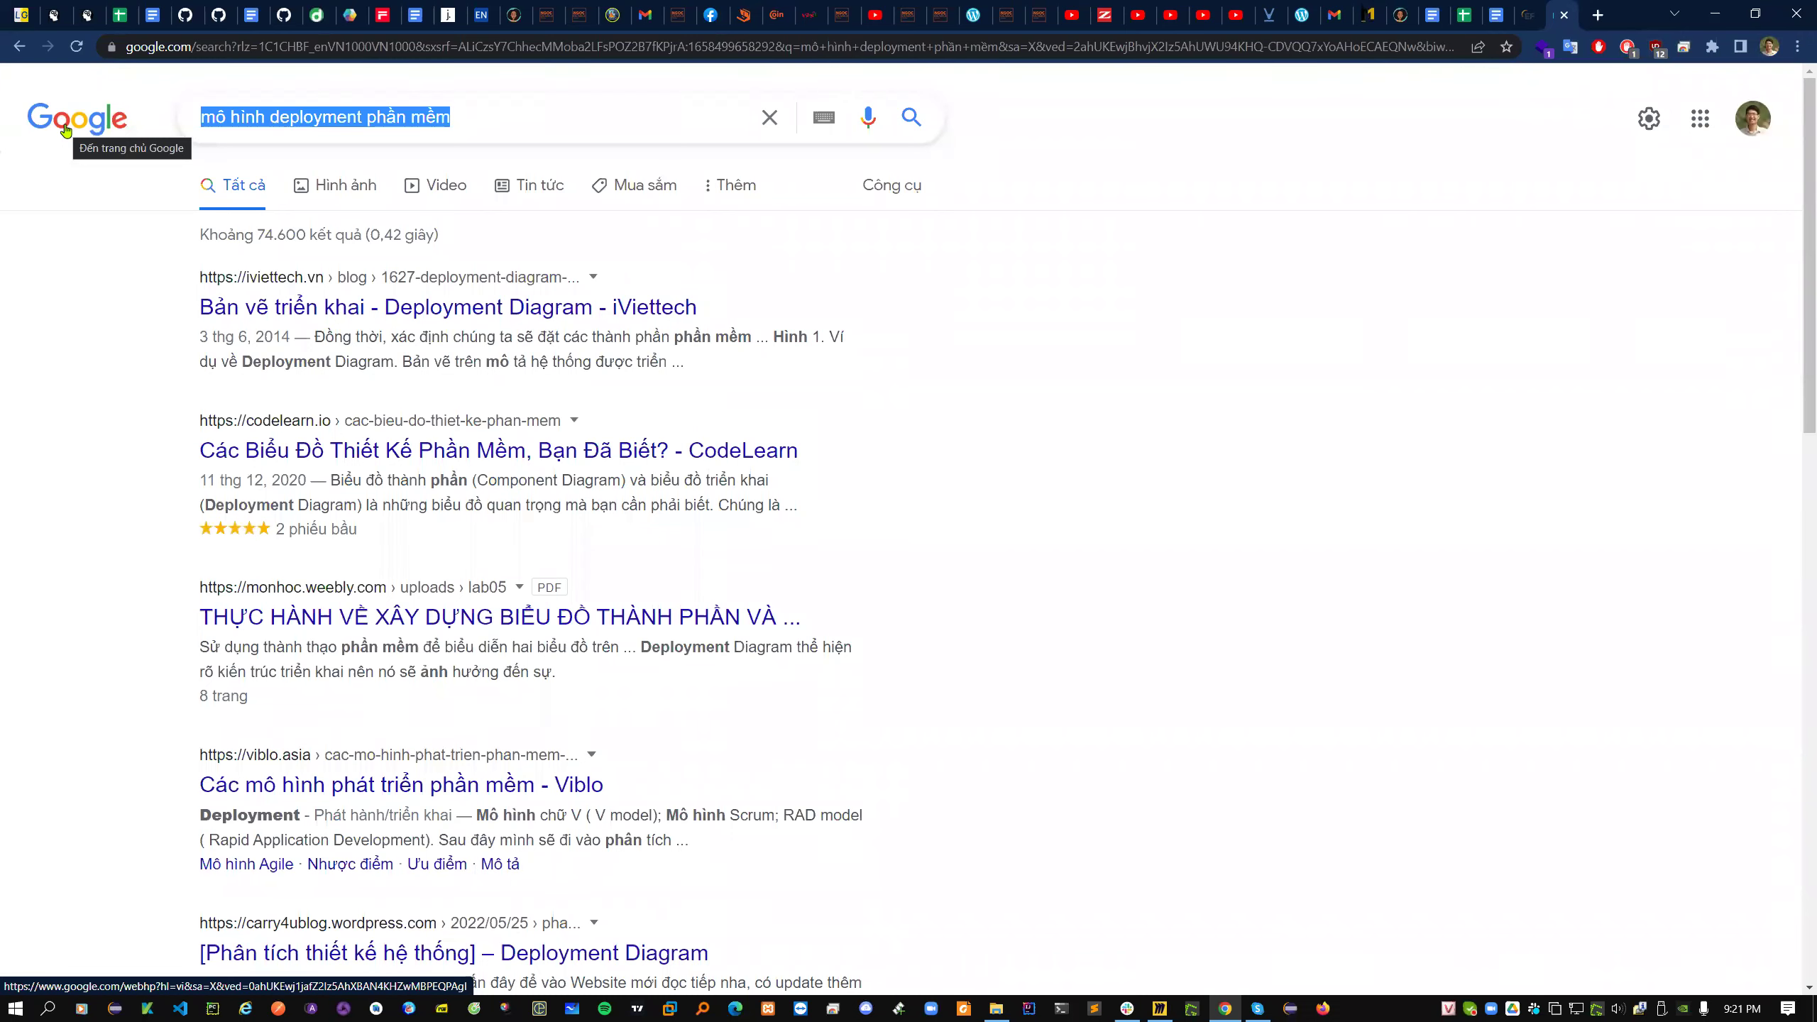
{"action": "left_click", "coordinate": [357, 189]}
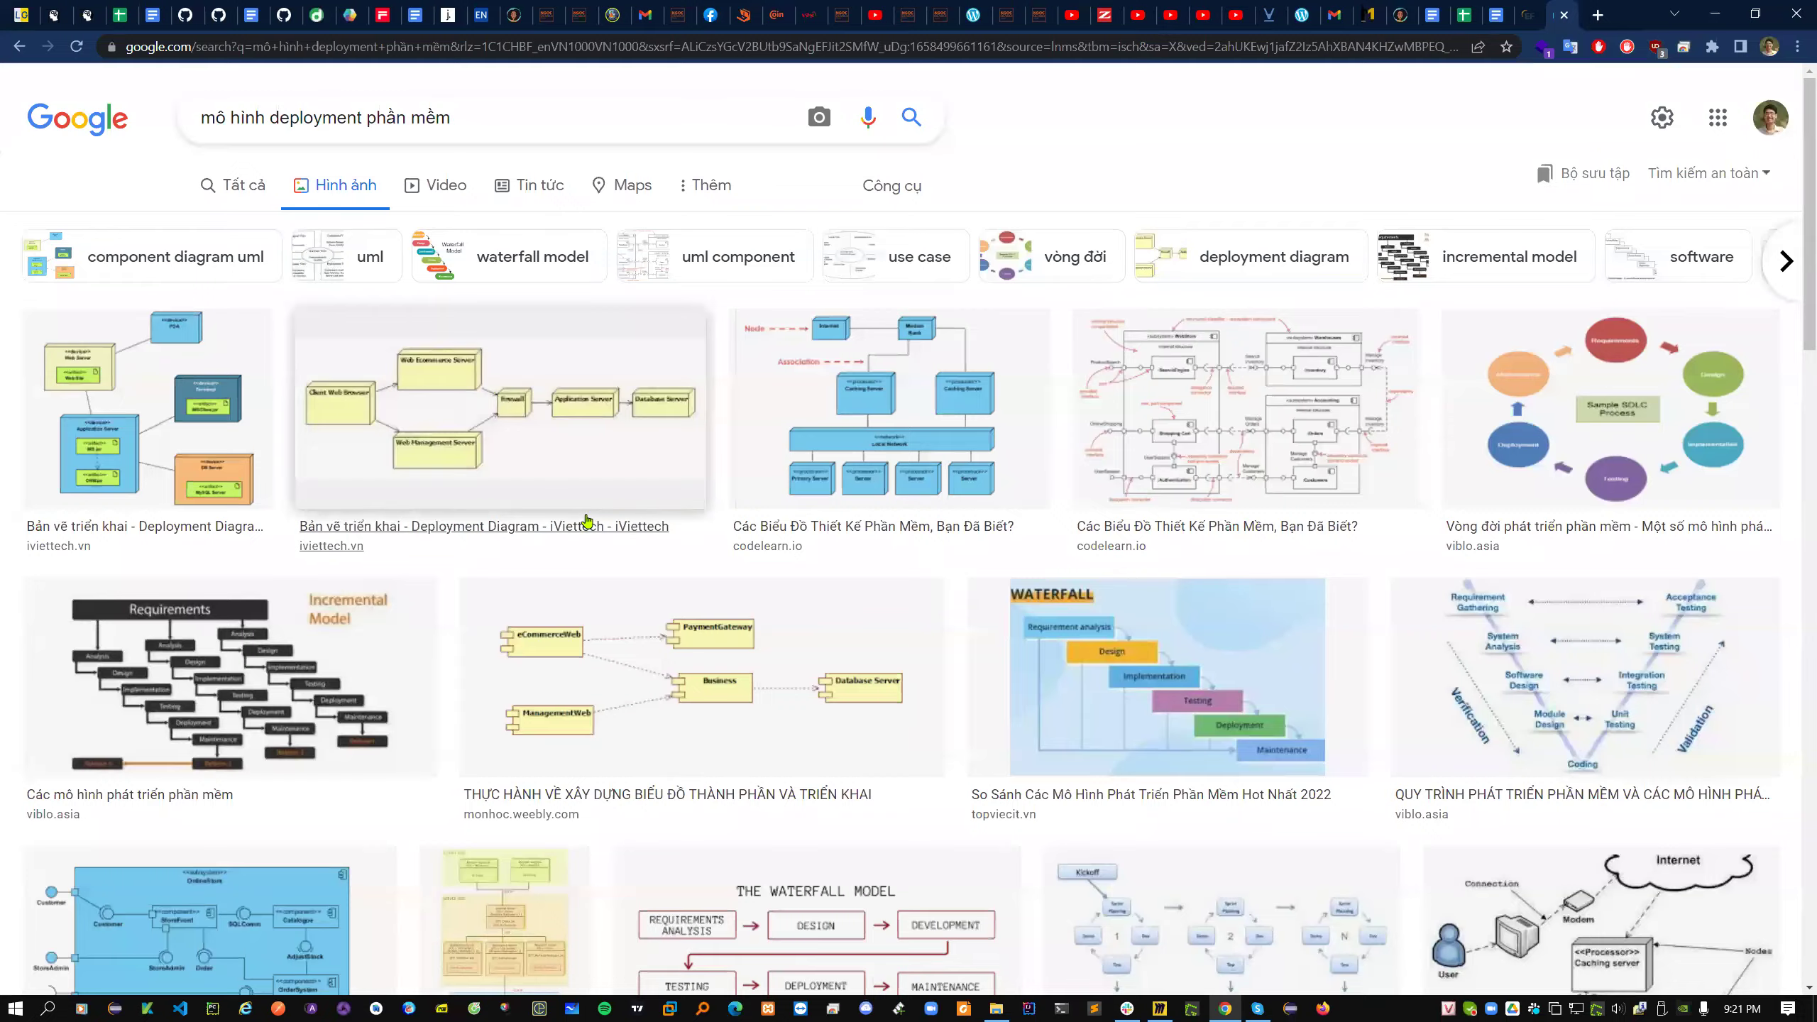
{"action": "scroll", "coordinate": [586, 521], "scroll_direction": "down", "scroll_amount": 7}
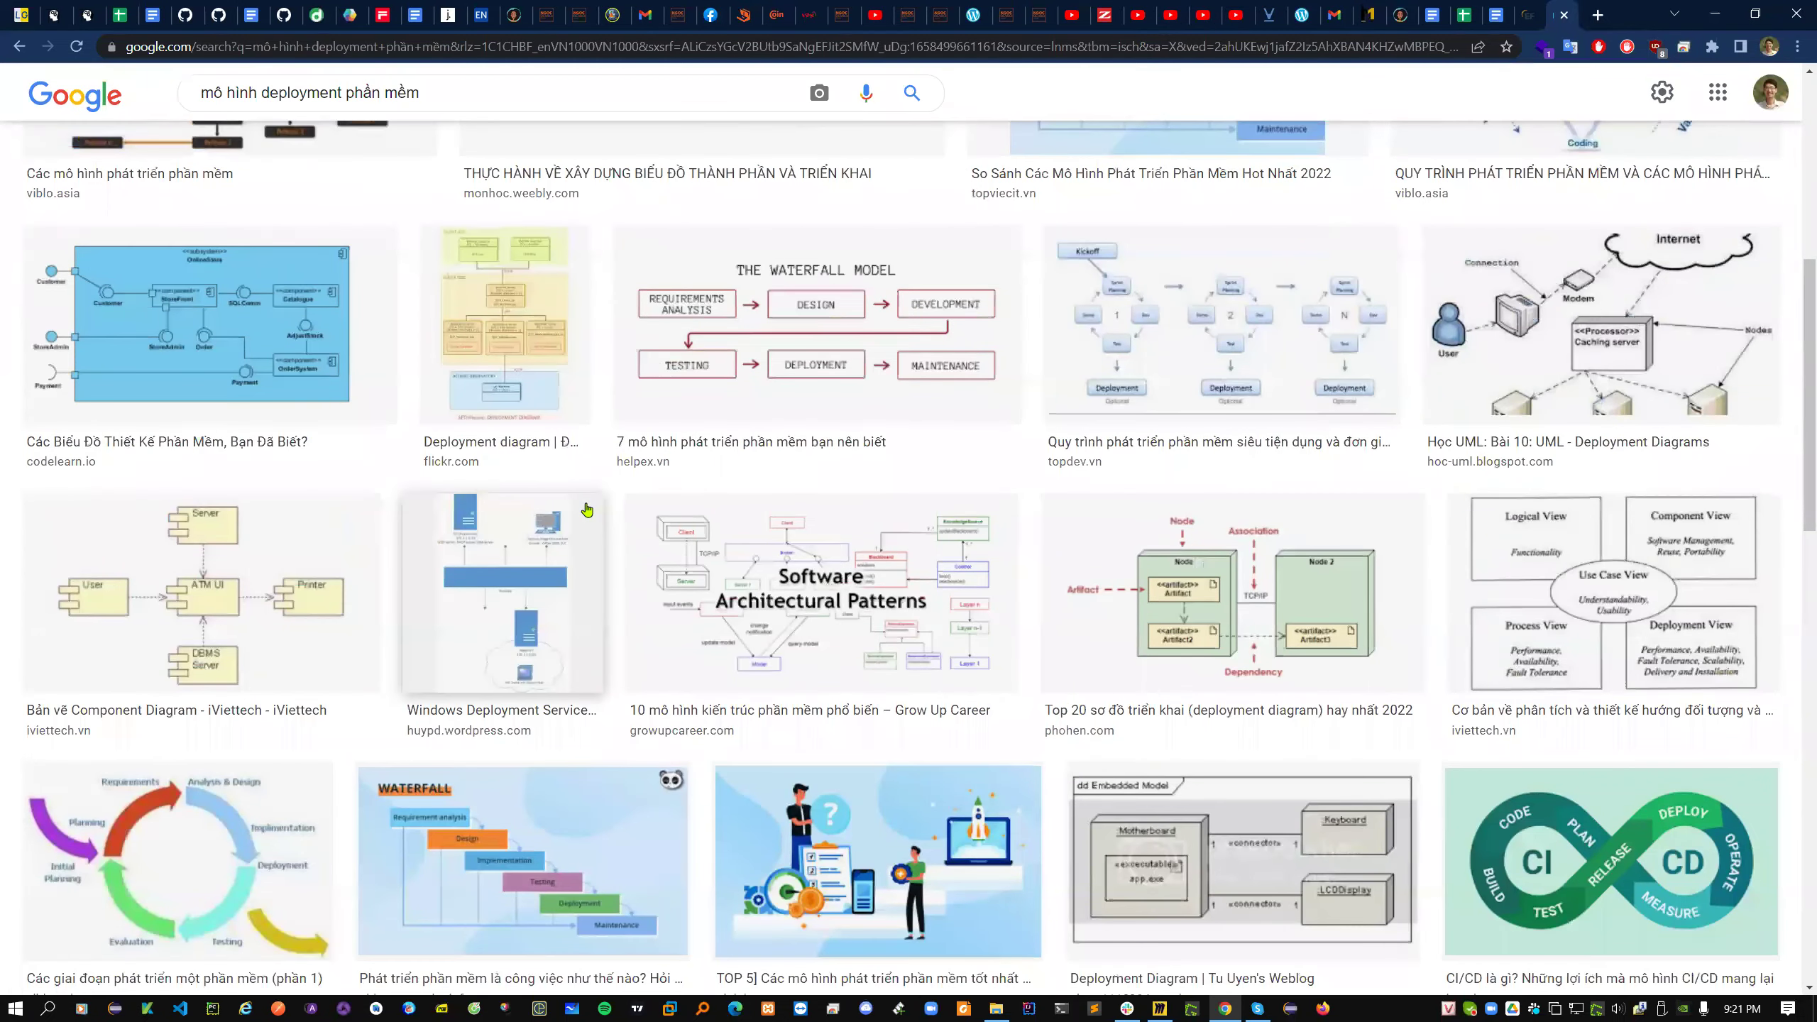
{"action": "scroll", "coordinate": [586, 510], "scroll_direction": "up", "scroll_amount": 8}
- Search images for "quy trình phát hành phần mềm" and look through the process diagrams
{"action": "key", "text": "/"}
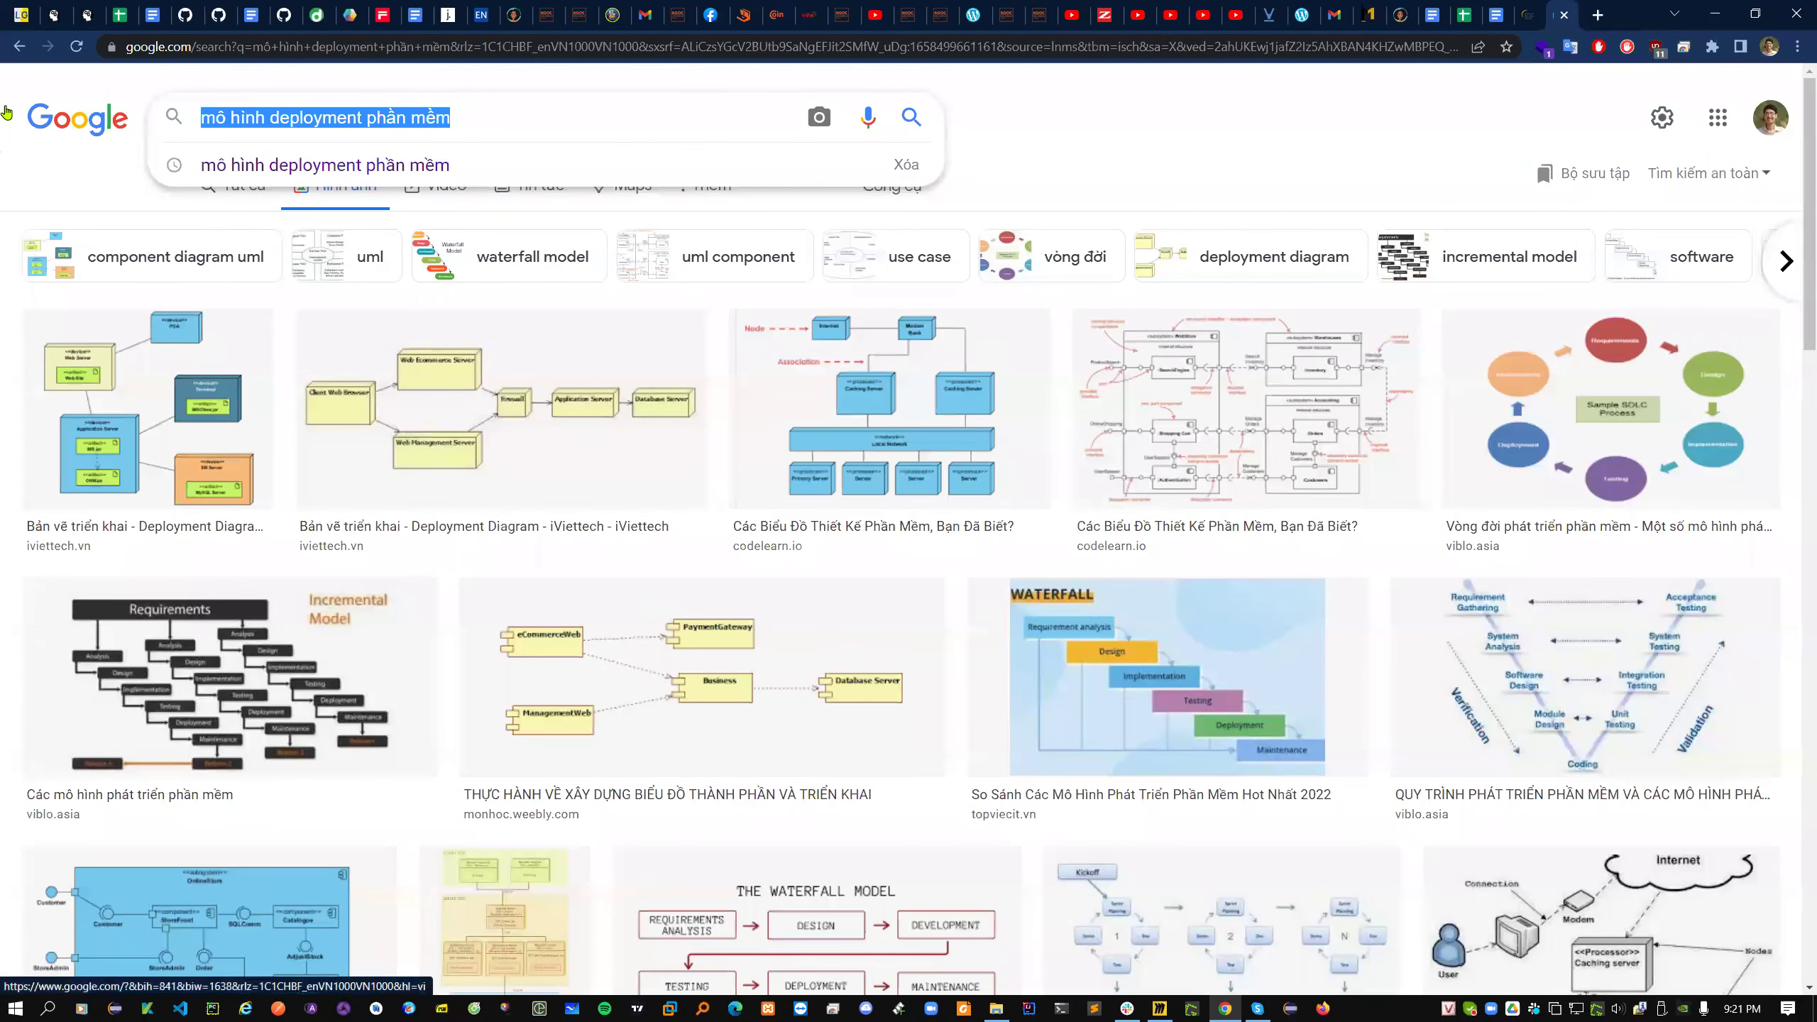
{"action": "type", "text": "quy trình"}
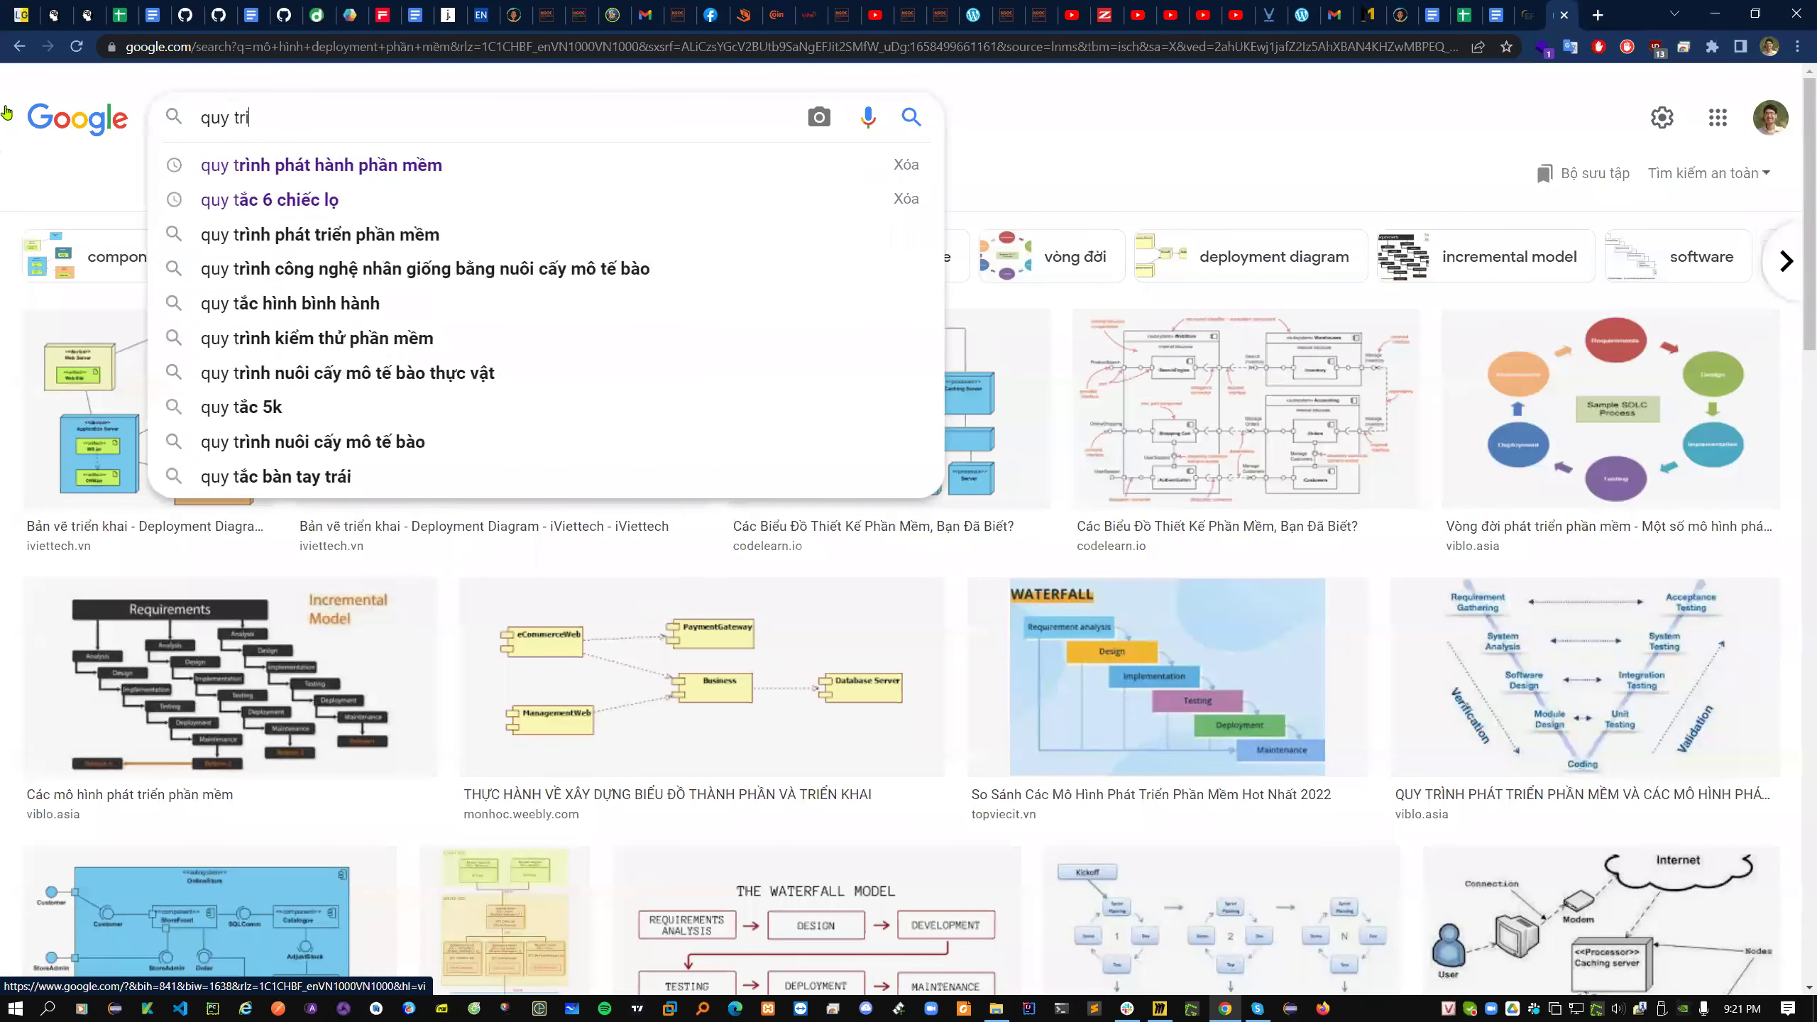
{"action": "key", "text": "Down"}
{"action": "key", "text": "Return"}
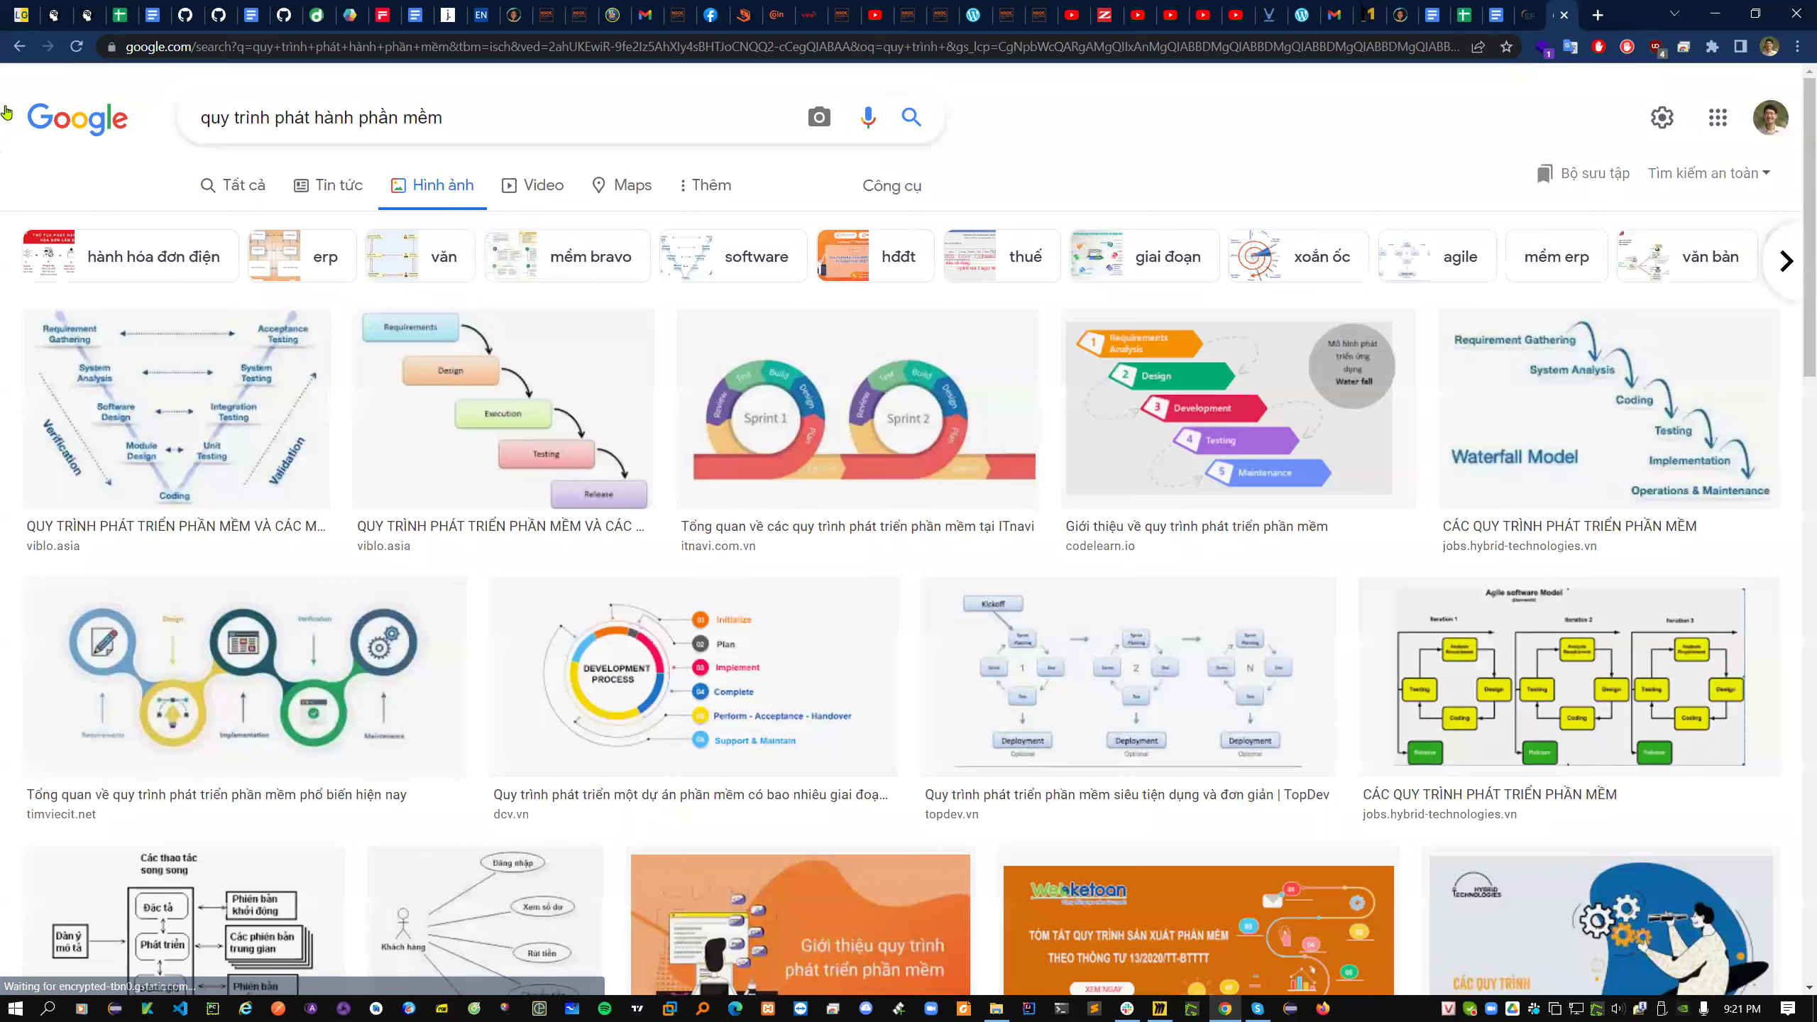
{"action": "scroll", "coordinate": [442, 495], "scroll_direction": "down", "scroll_amount": 2}
{"action": "scroll", "coordinate": [444, 494], "scroll_direction": "down", "scroll_amount": 3}
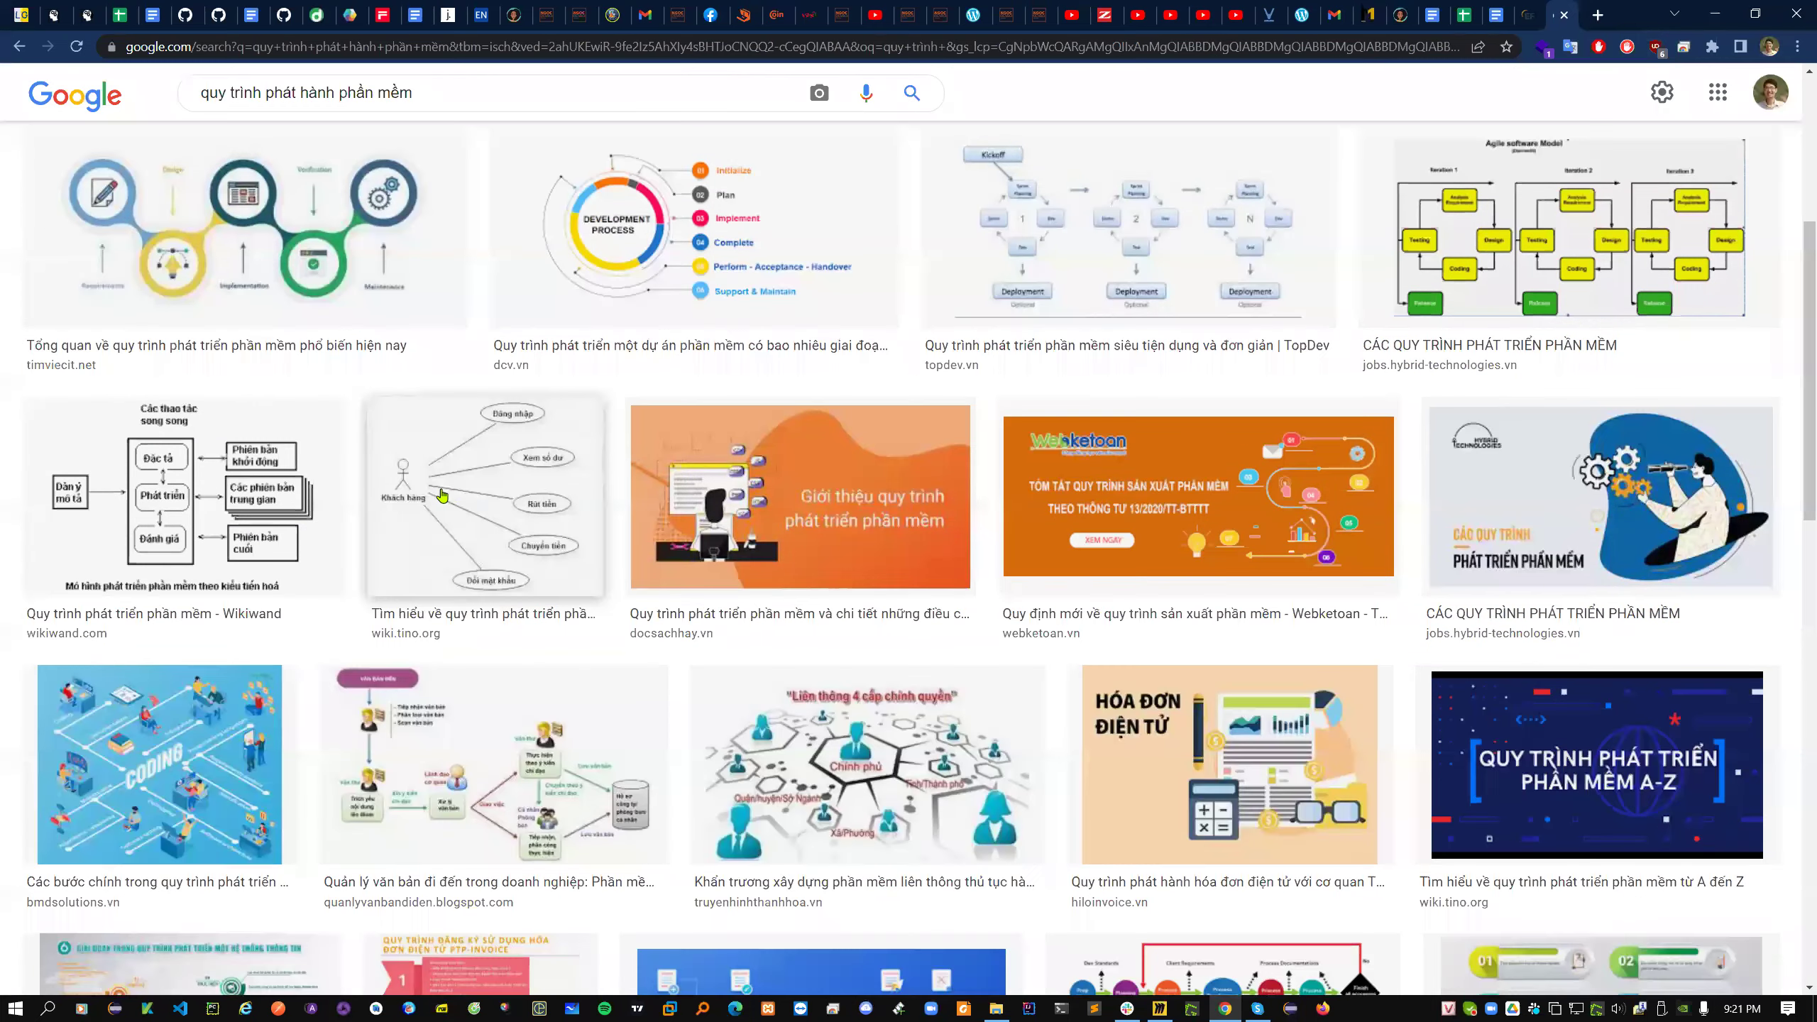
{"action": "scroll", "coordinate": [447, 493], "scroll_direction": "down", "scroll_amount": 7}
{"action": "scroll", "coordinate": [454, 492], "scroll_direction": "up", "scroll_amount": 10}
{"action": "scroll", "coordinate": [455, 492], "scroll_direction": "up", "scroll_amount": 5}
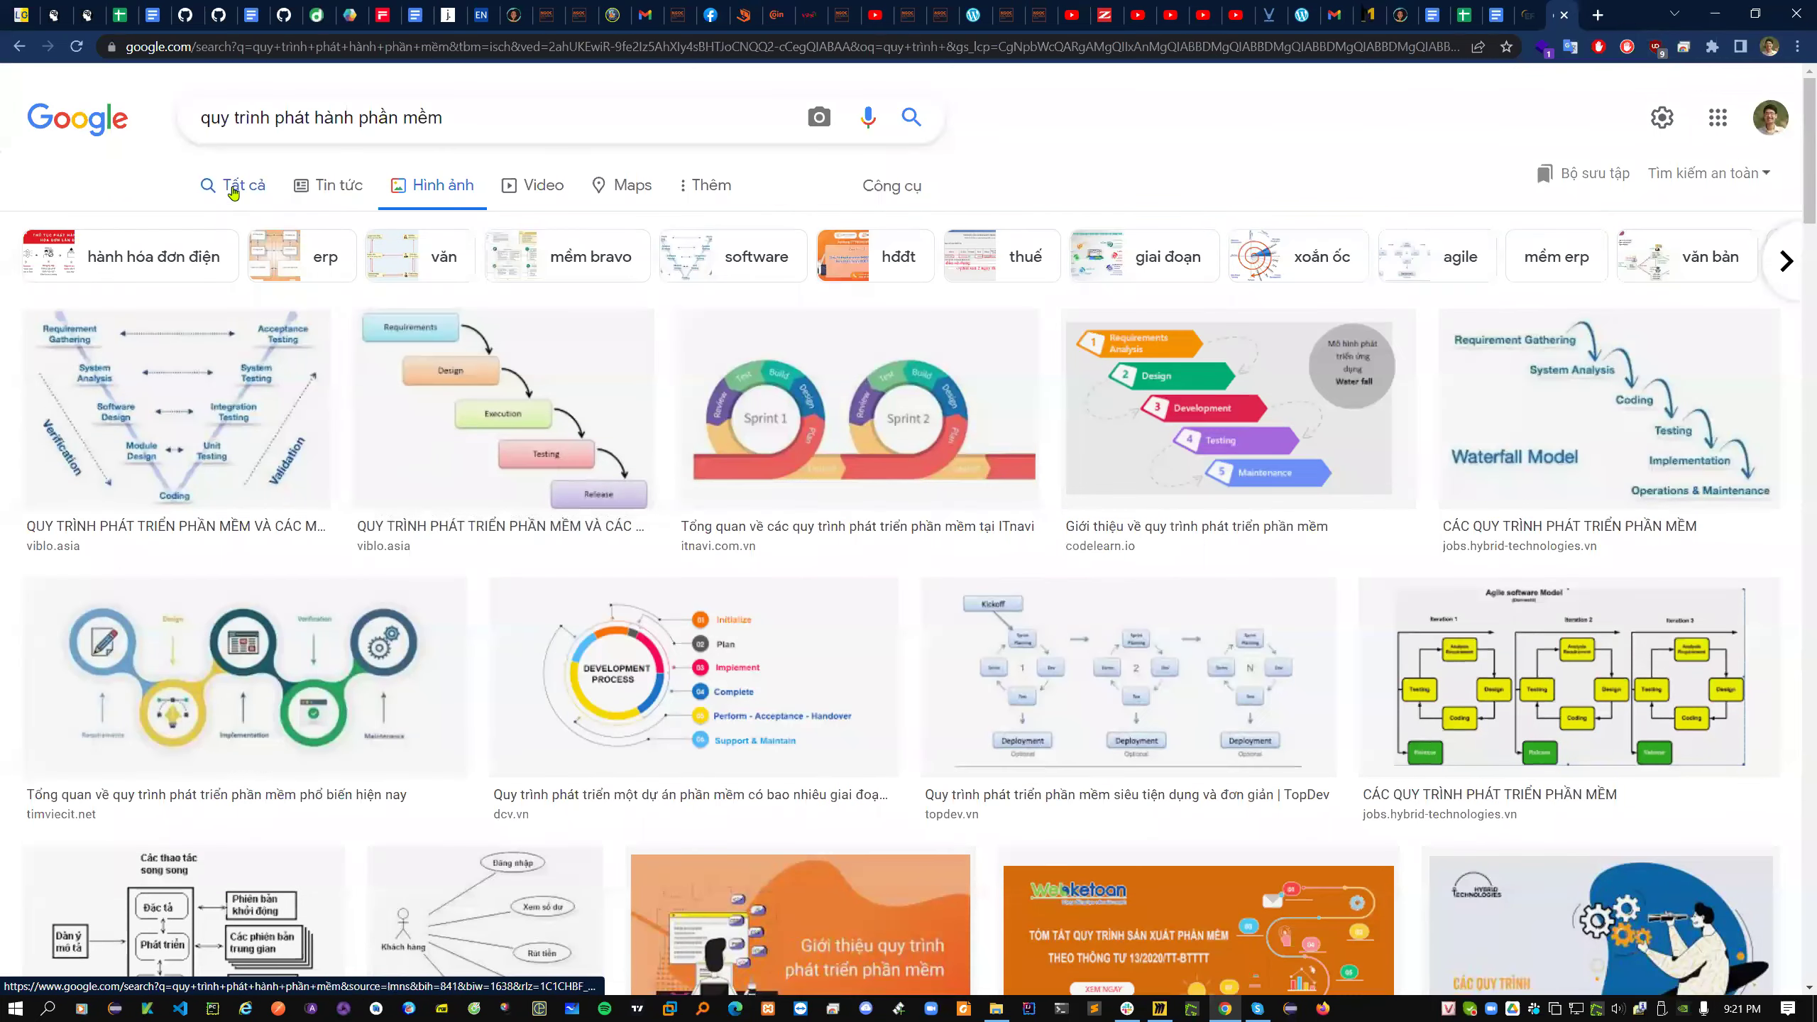
- Show all web results, open the Vietnamese Wikipedia article "Quy trình phát triển phần mềm", and skim its development models
{"action": "left_click", "coordinate": [243, 182]}
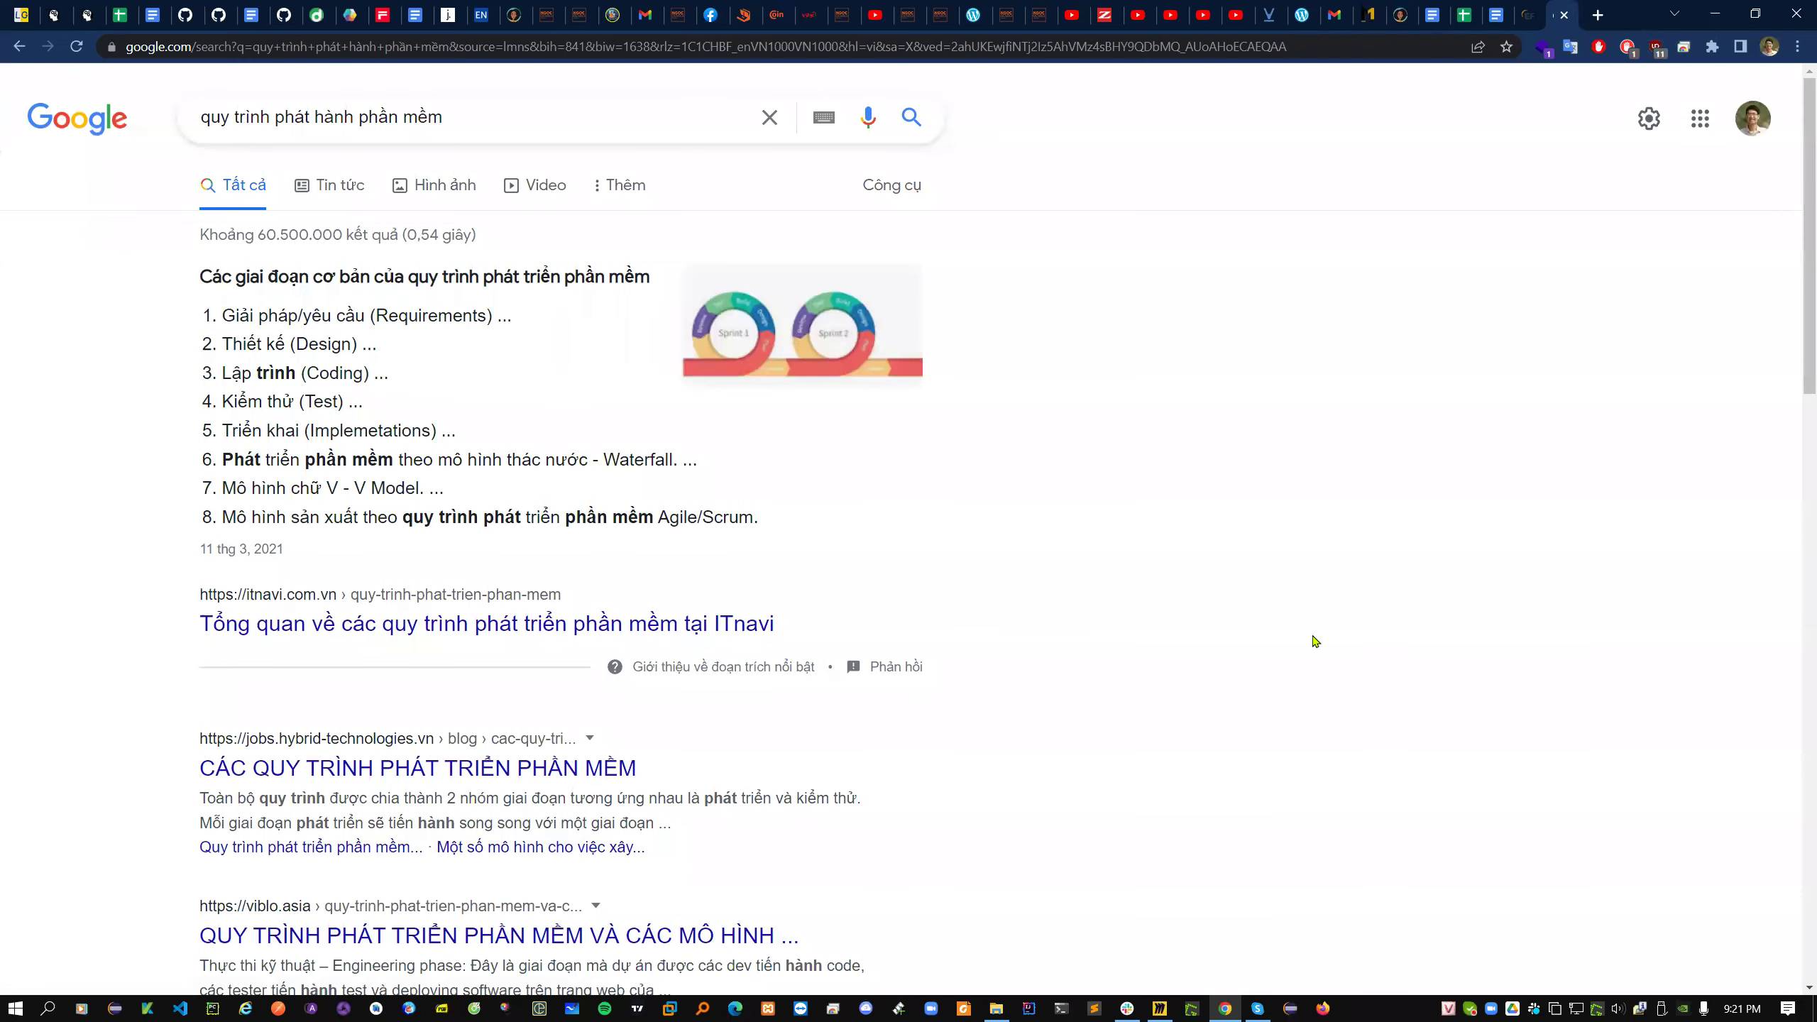
{"action": "scroll", "coordinate": [1312, 636], "scroll_direction": "down", "scroll_amount": 6}
{"action": "scroll", "coordinate": [1321, 626], "scroll_direction": "down", "scroll_amount": 7}
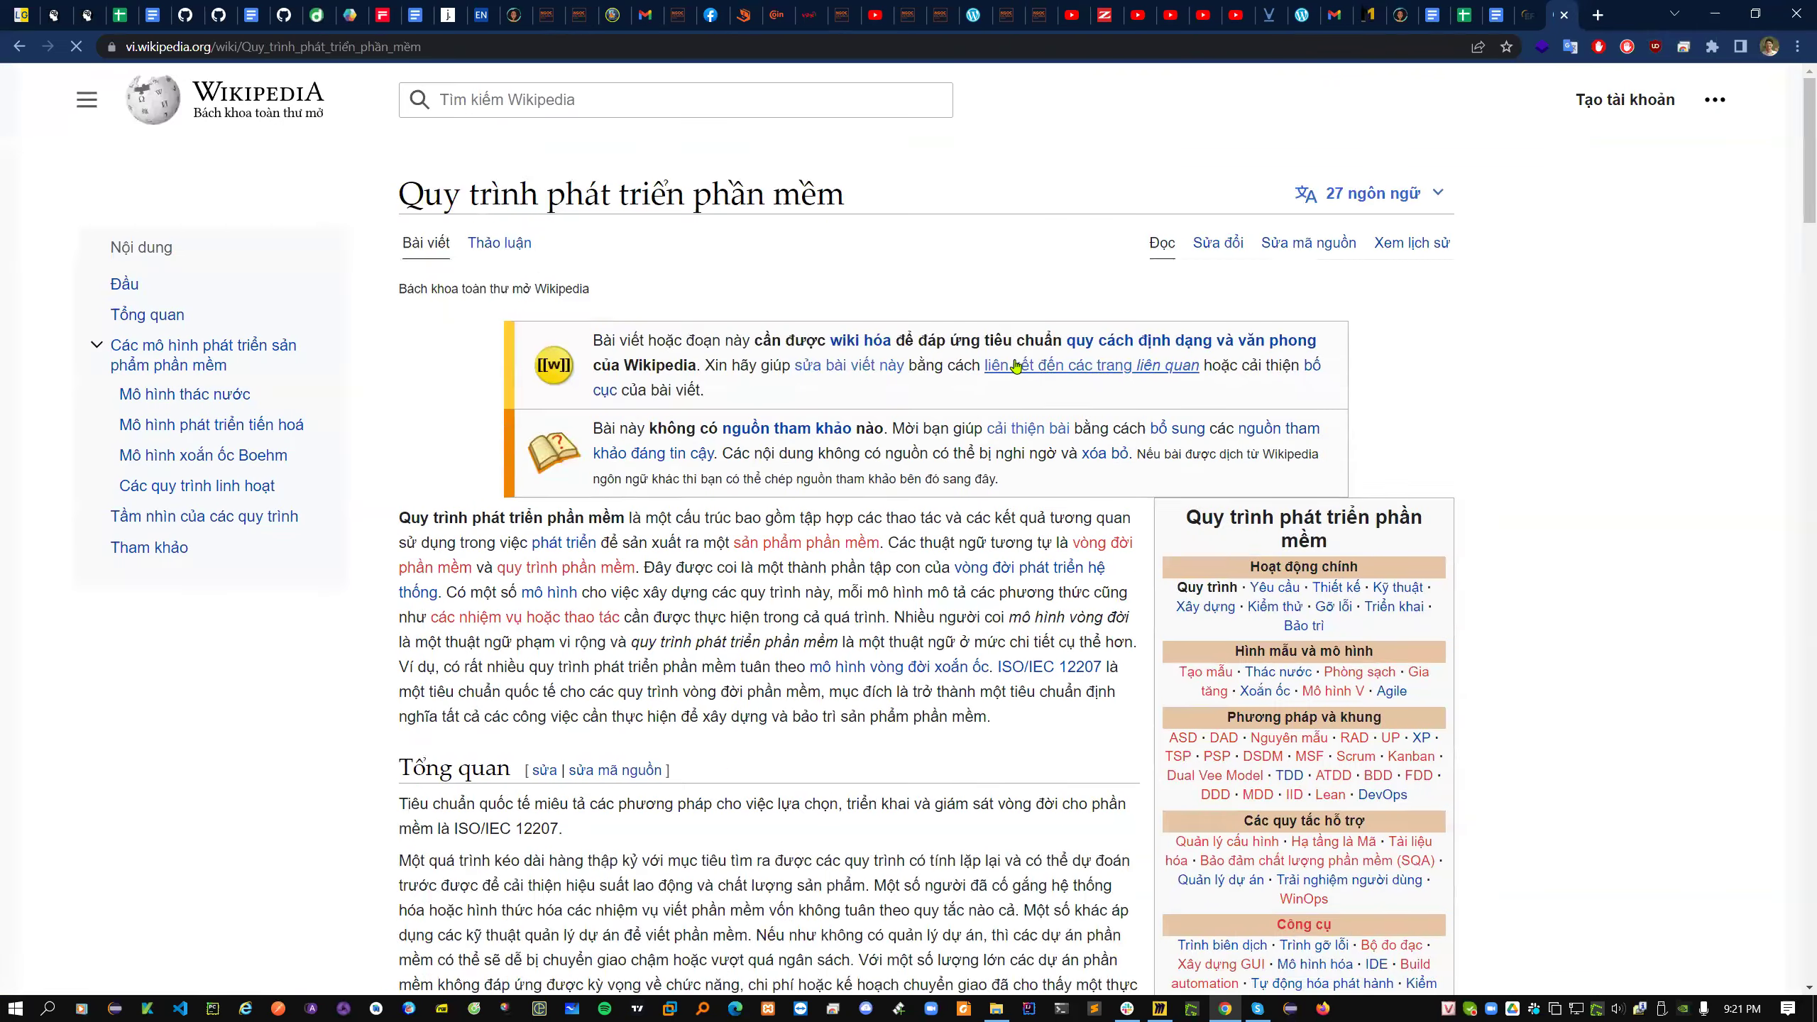
{"action": "scroll", "coordinate": [1779, 624], "scroll_direction": "down", "scroll_amount": 20}
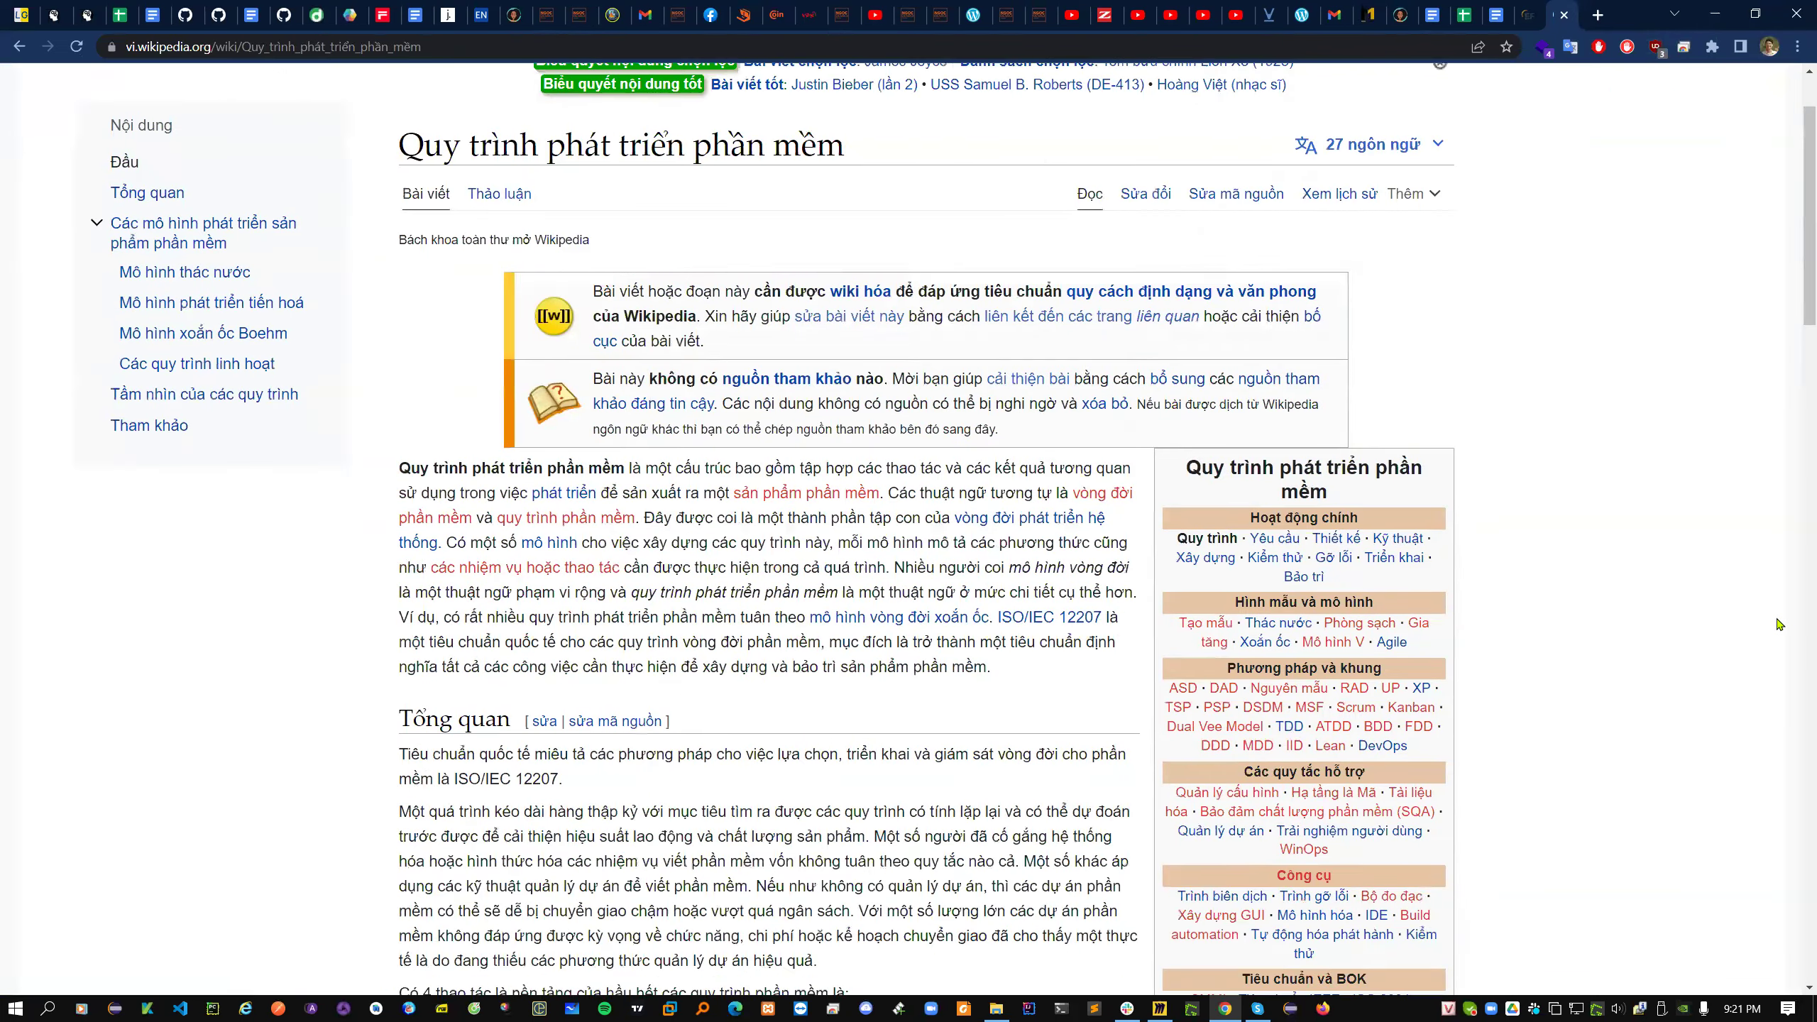
{"action": "scroll", "coordinate": [1779, 623], "scroll_direction": "down", "scroll_amount": 12}
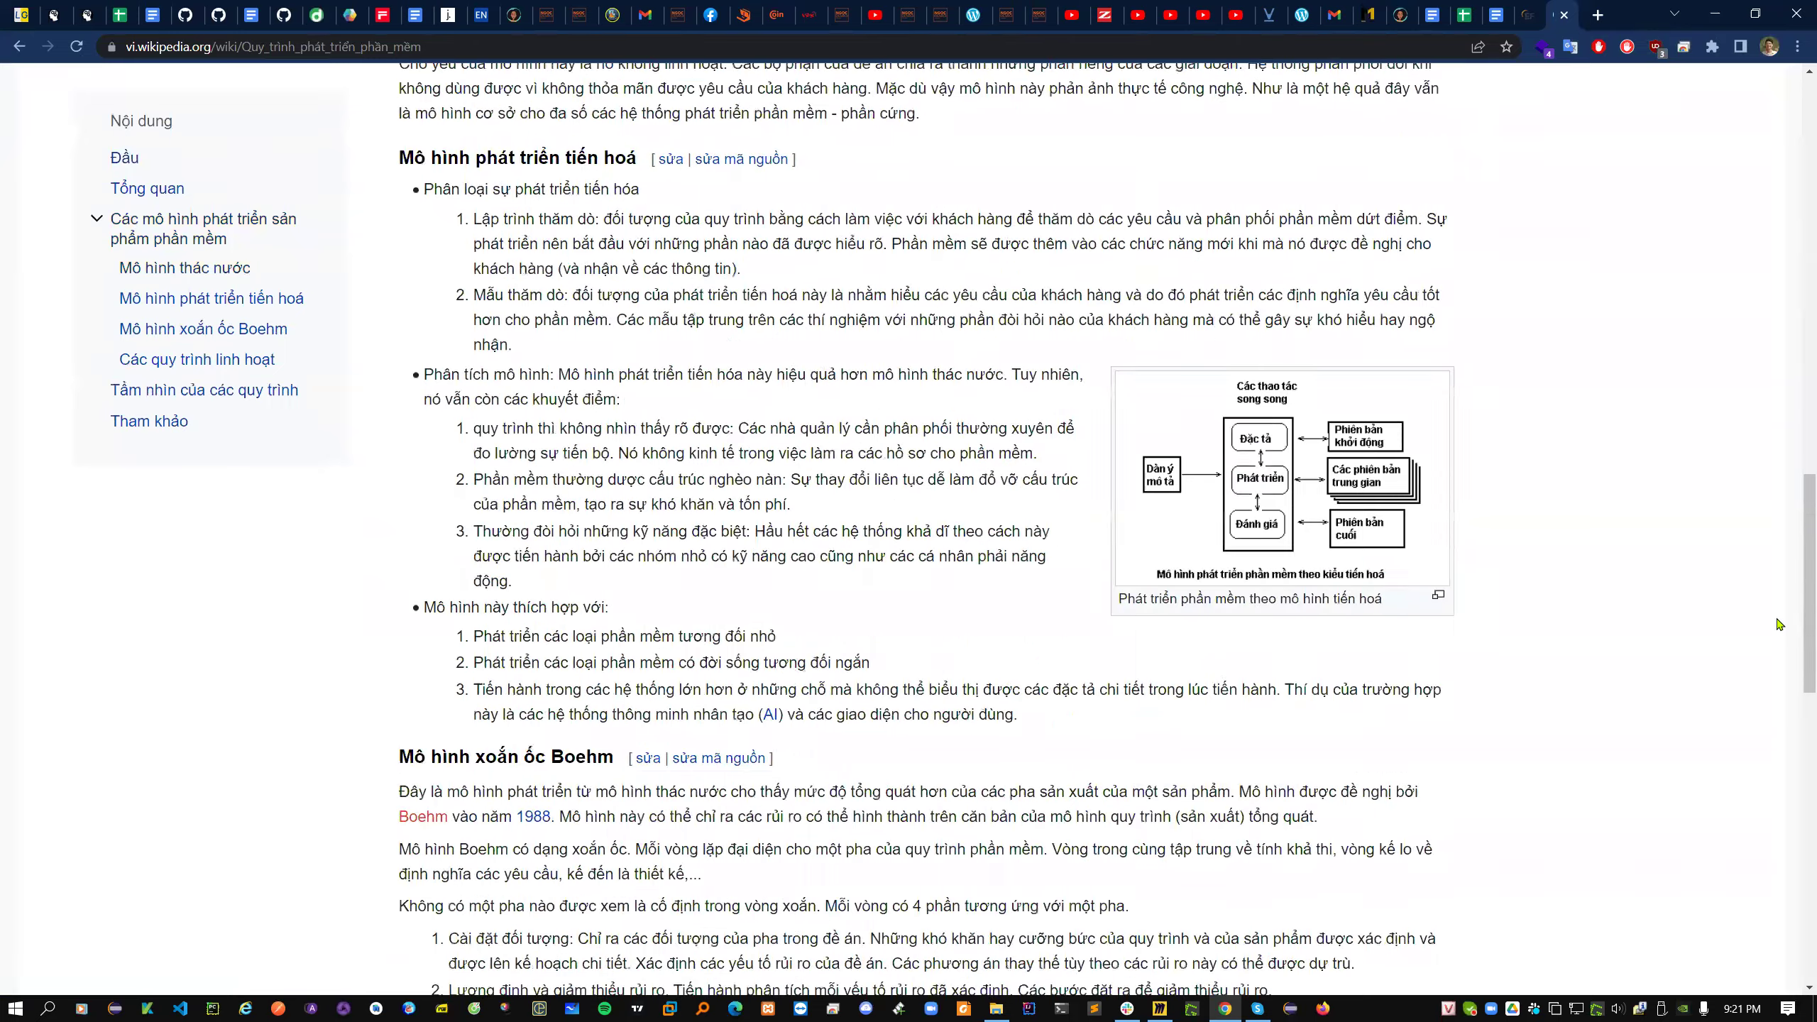
{"action": "scroll", "coordinate": [1780, 624], "scroll_direction": "up", "scroll_amount": 8}
{"action": "scroll", "coordinate": [1780, 624], "scroll_direction": "up", "scroll_amount": 20}
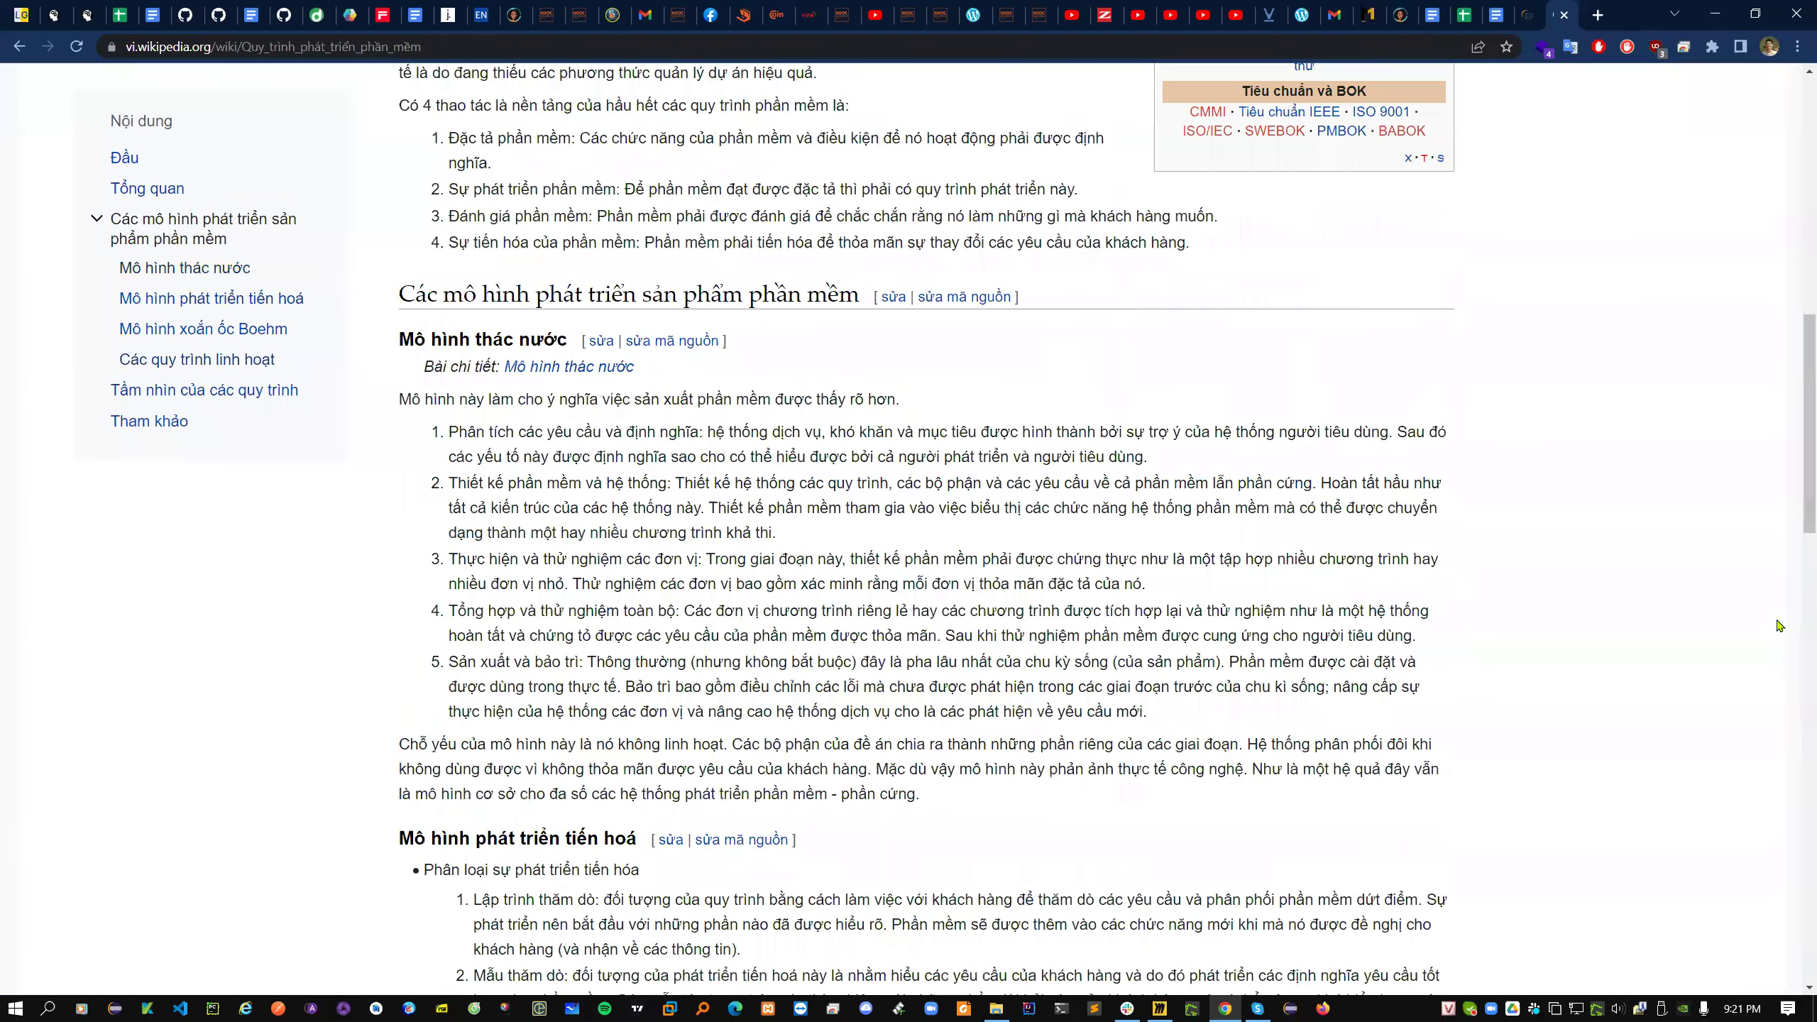
- Return from the Wikipedia article to the search results and look through the listed pages
{"action": "key", "text": "alt+Left"}
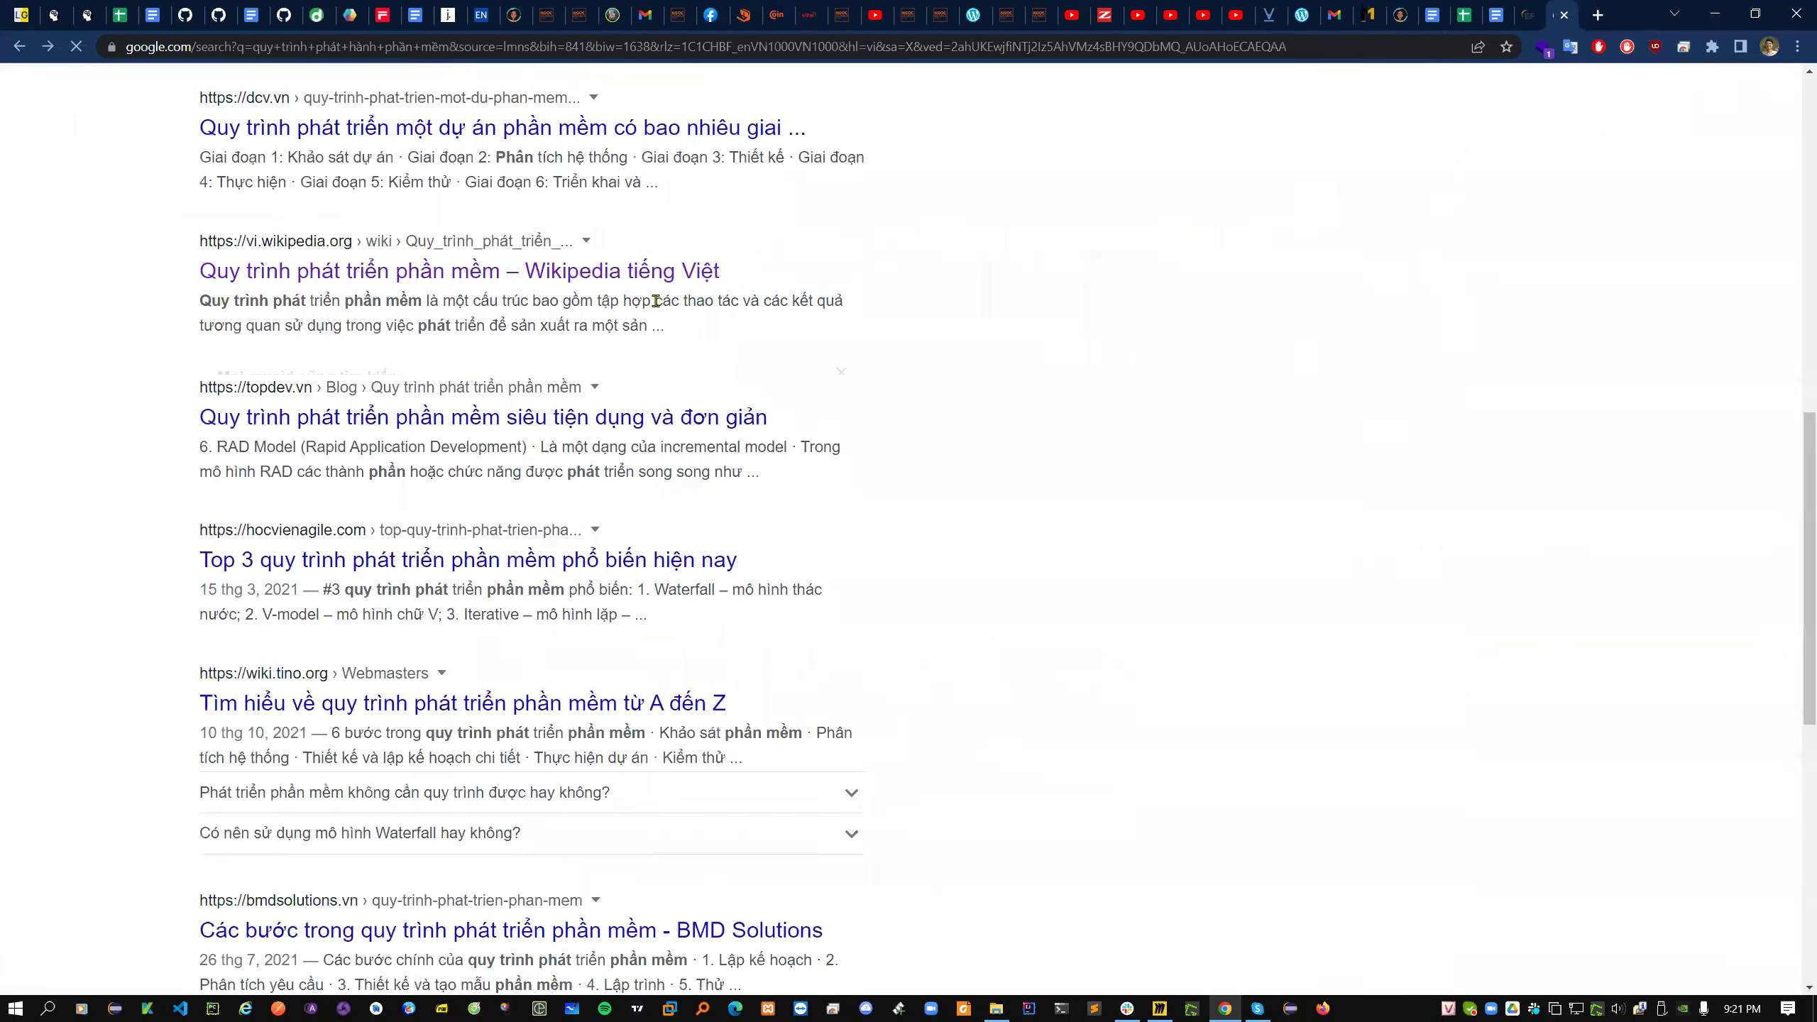
{"action": "scroll", "coordinate": [1020, 558], "scroll_direction": "up", "scroll_amount": 4}
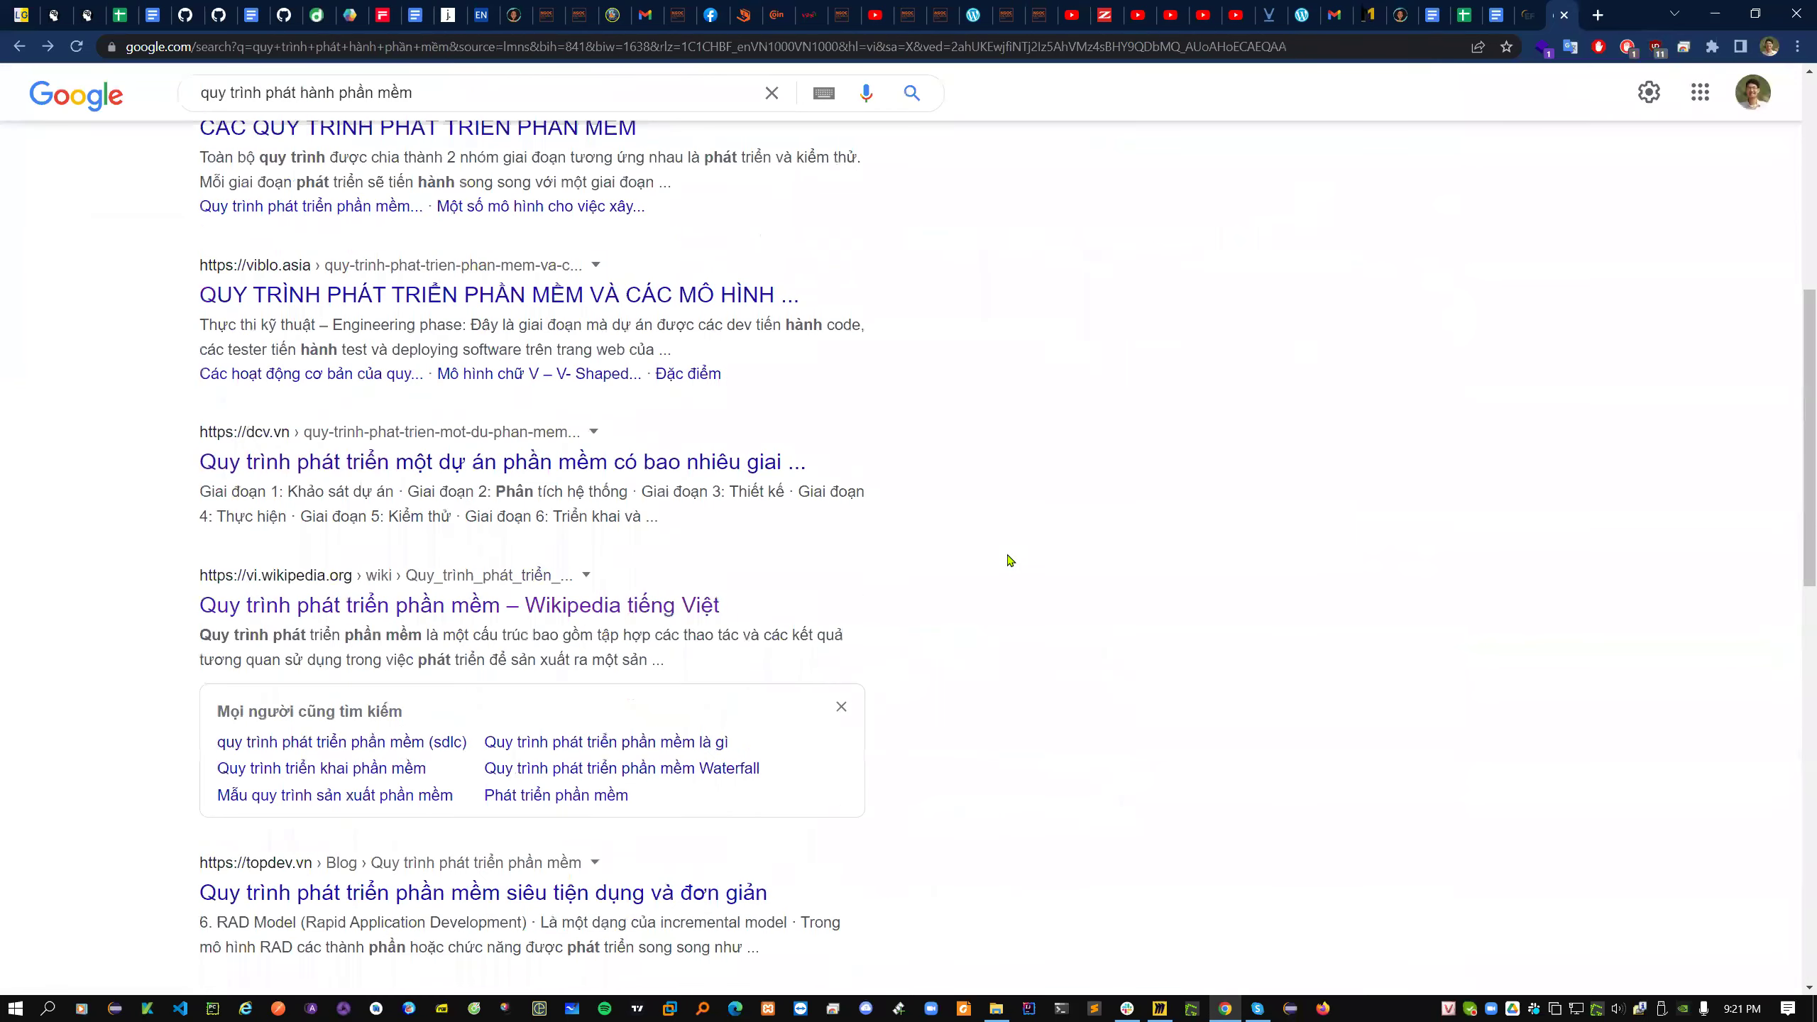
{"action": "scroll", "coordinate": [1013, 559], "scroll_direction": "down", "scroll_amount": 12}
{"action": "scroll", "coordinate": [1009, 560], "scroll_direction": "up", "scroll_amount": 15}
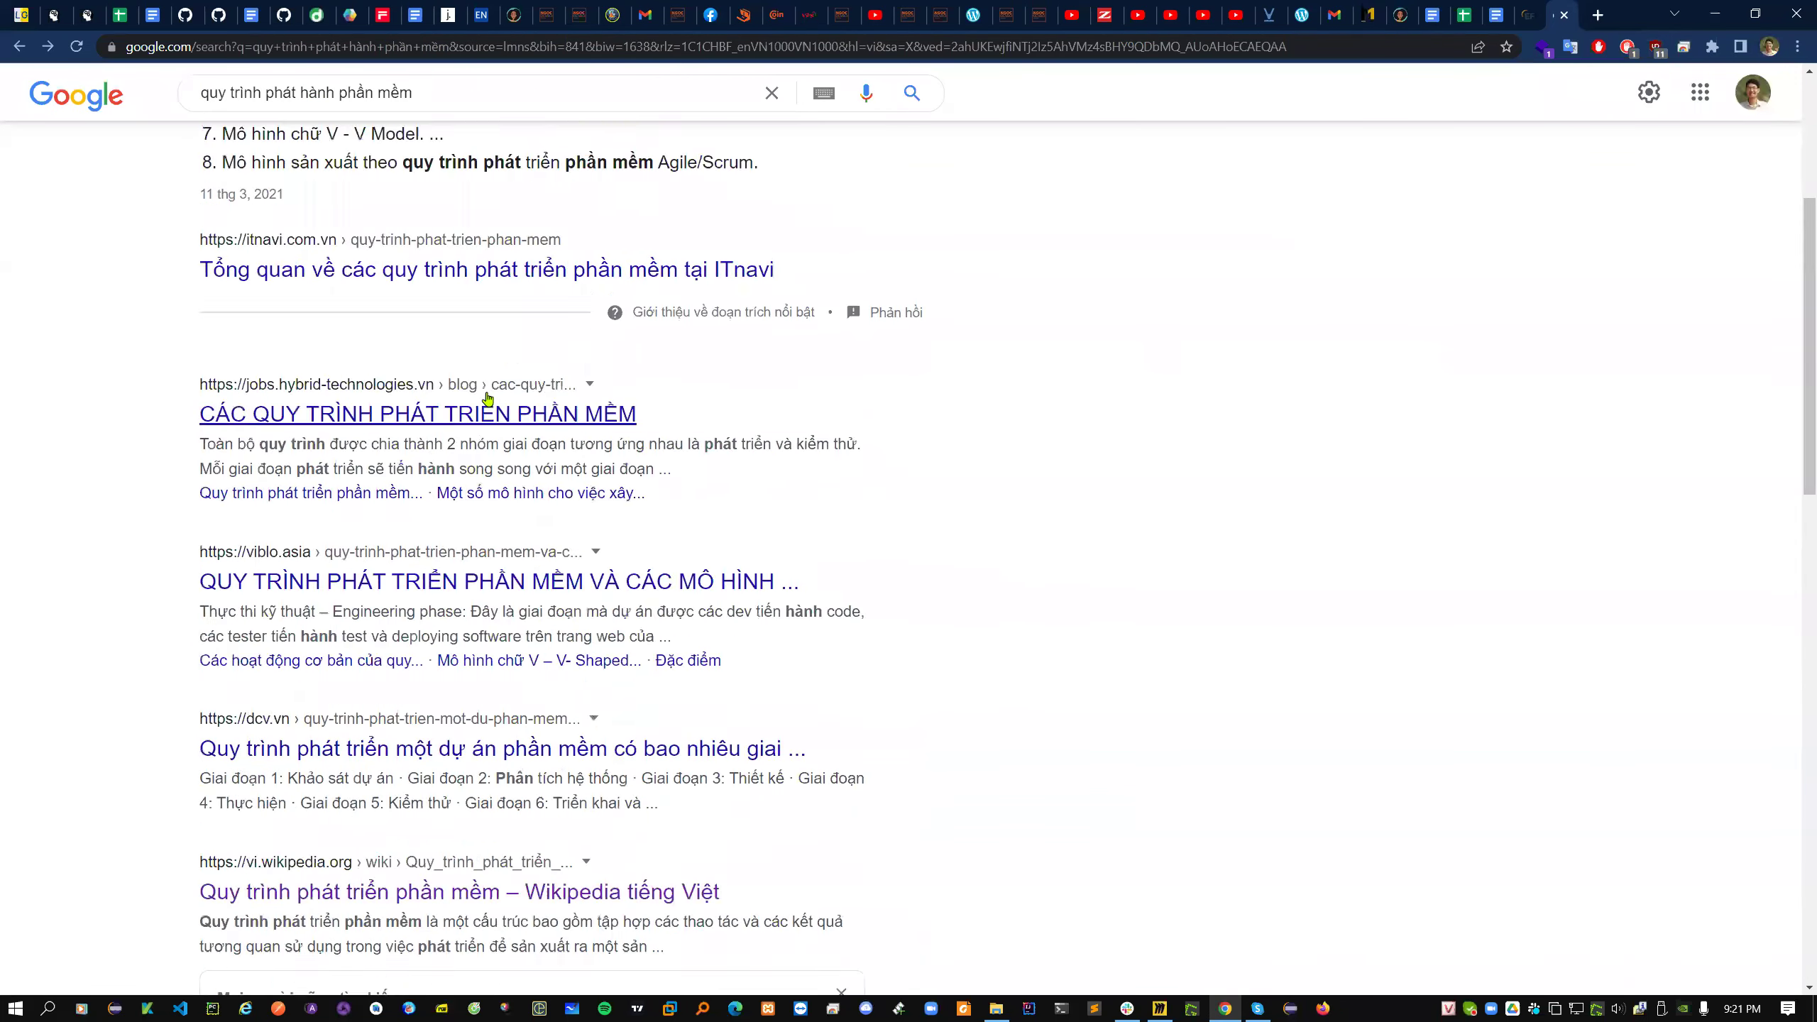
- Show the image results for "quy trình phát hành phần mềm" again and look through the process diagrams
{"action": "left_click", "coordinate": [437, 186]}
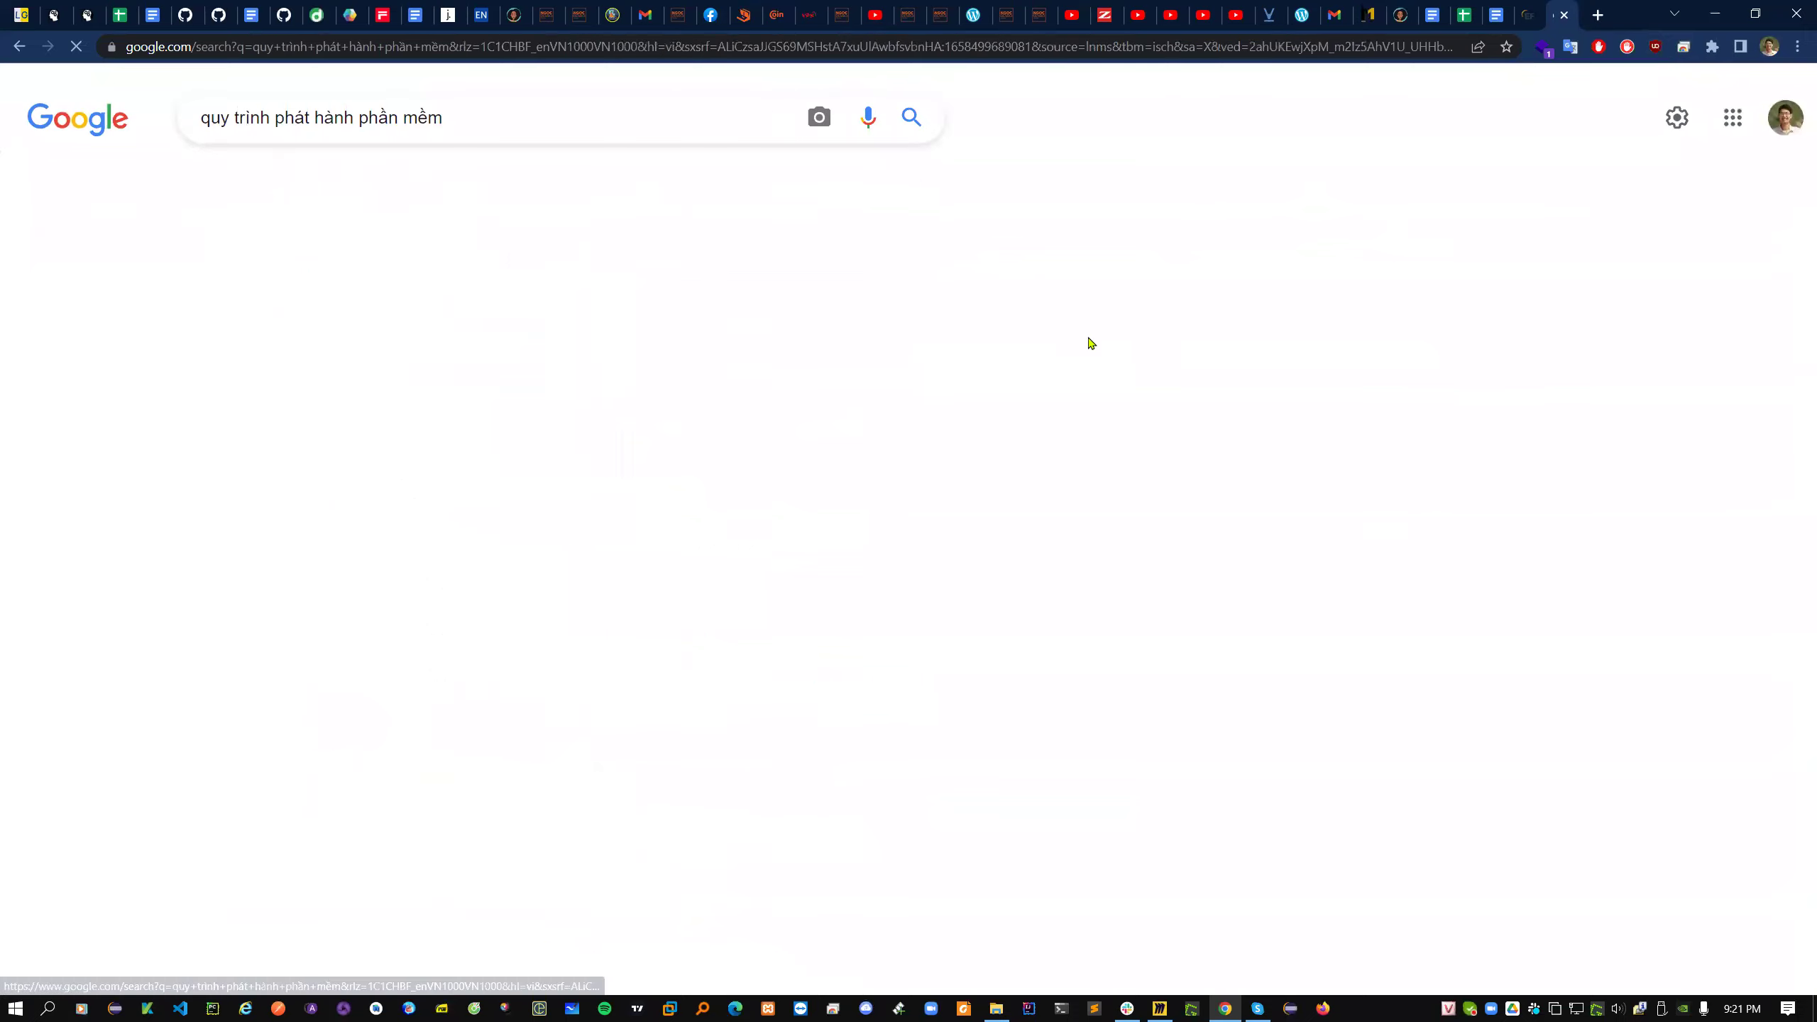
{"action": "scroll", "coordinate": [1299, 356], "scroll_direction": "down", "scroll_amount": 5}
{"action": "scroll", "coordinate": [1299, 355], "scroll_direction": "down", "scroll_amount": 15}
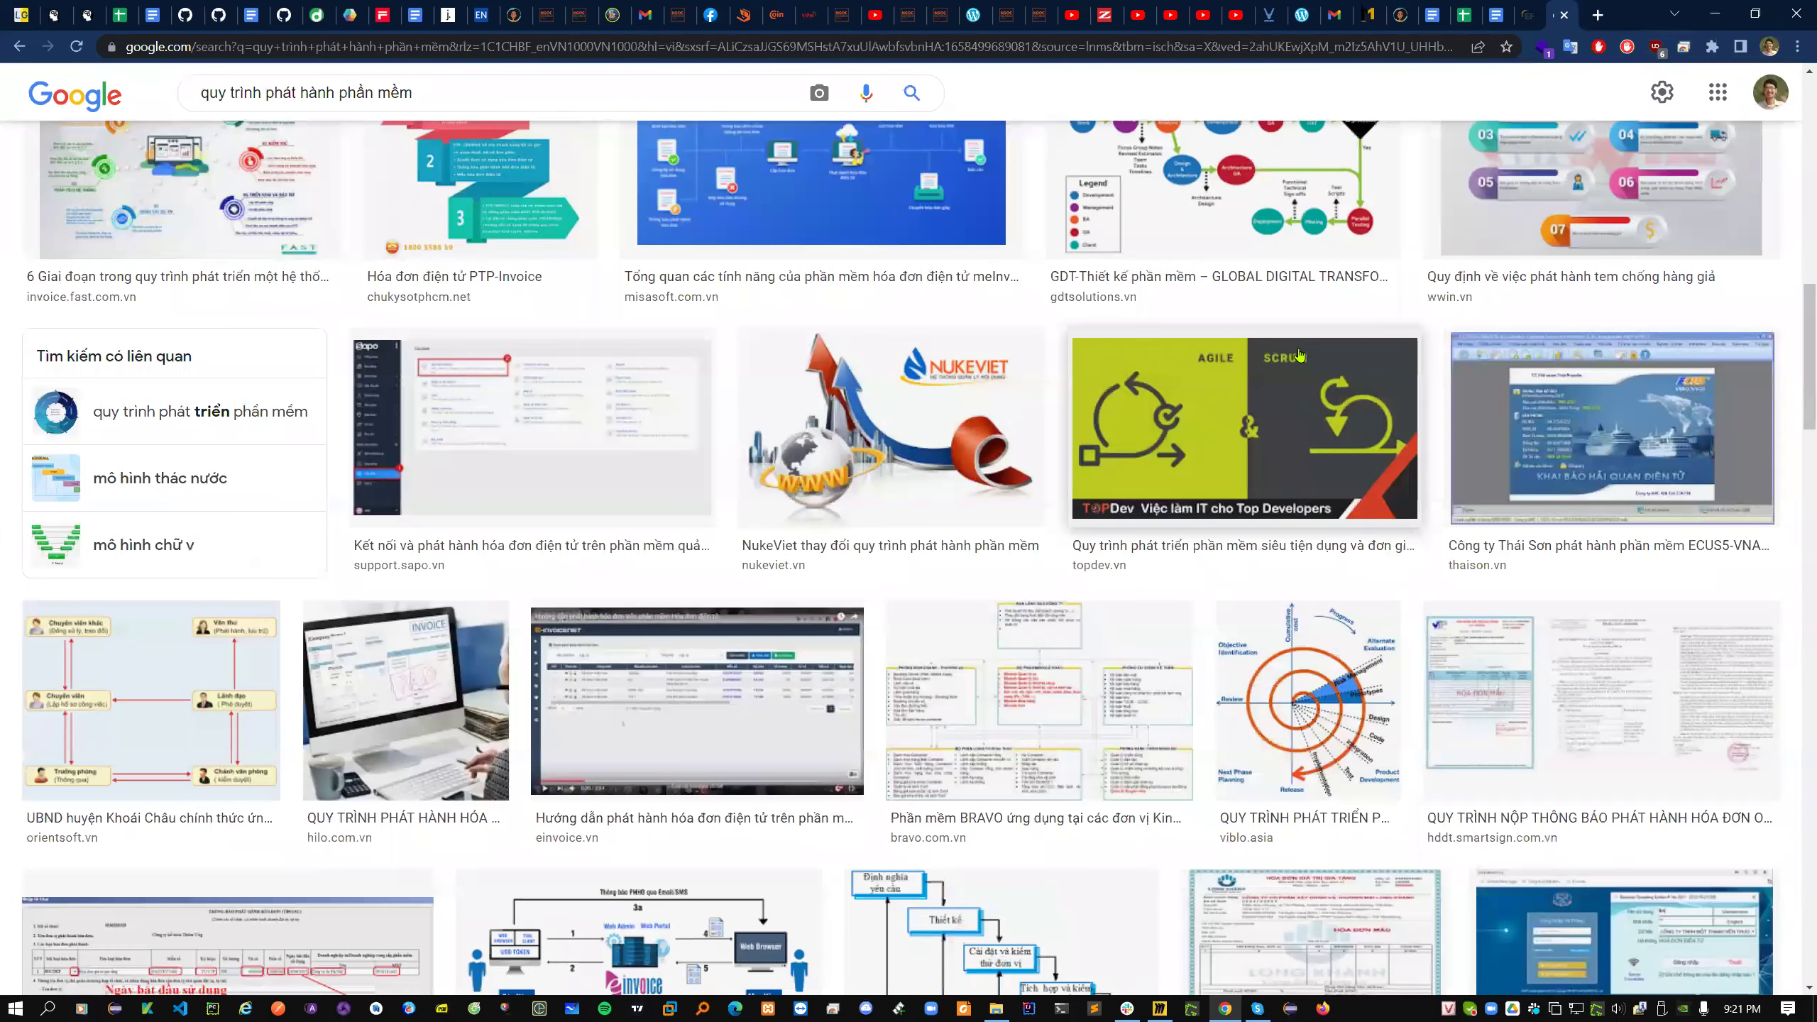
{"action": "scroll", "coordinate": [1299, 356], "scroll_direction": "down", "scroll_amount": 6}
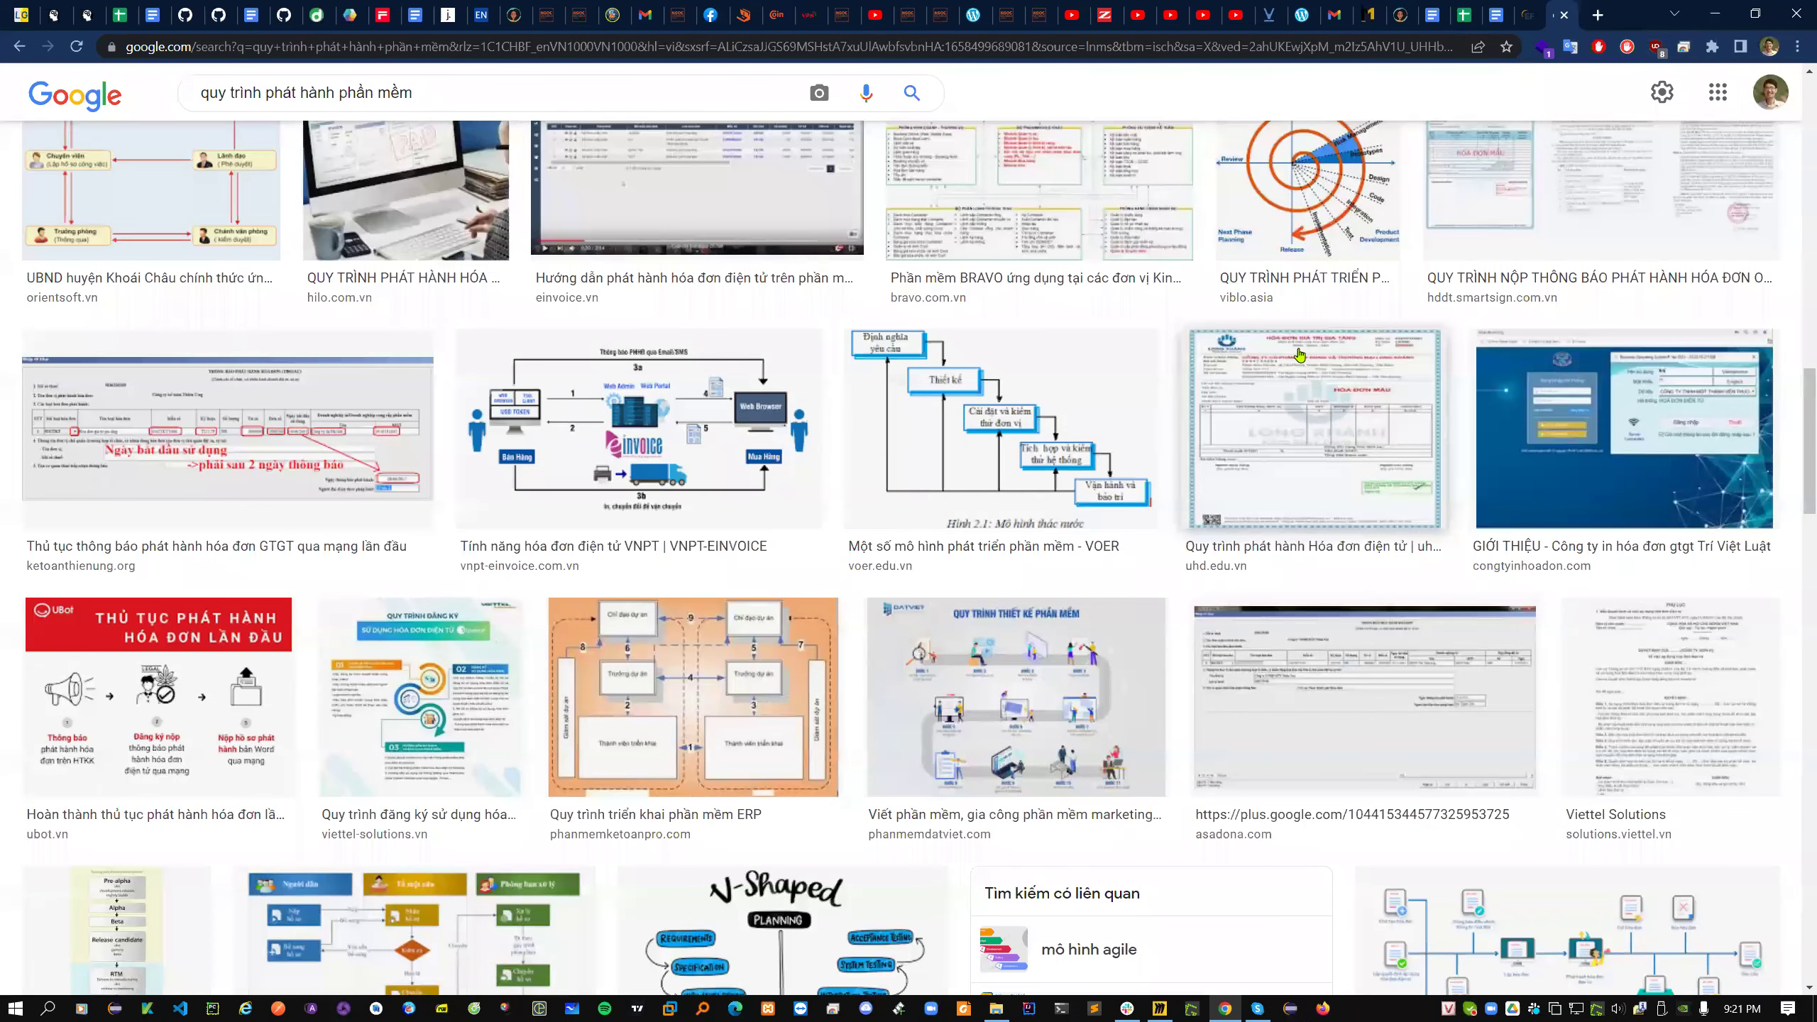
{"action": "scroll", "coordinate": [1299, 356], "scroll_direction": "down", "scroll_amount": 6}
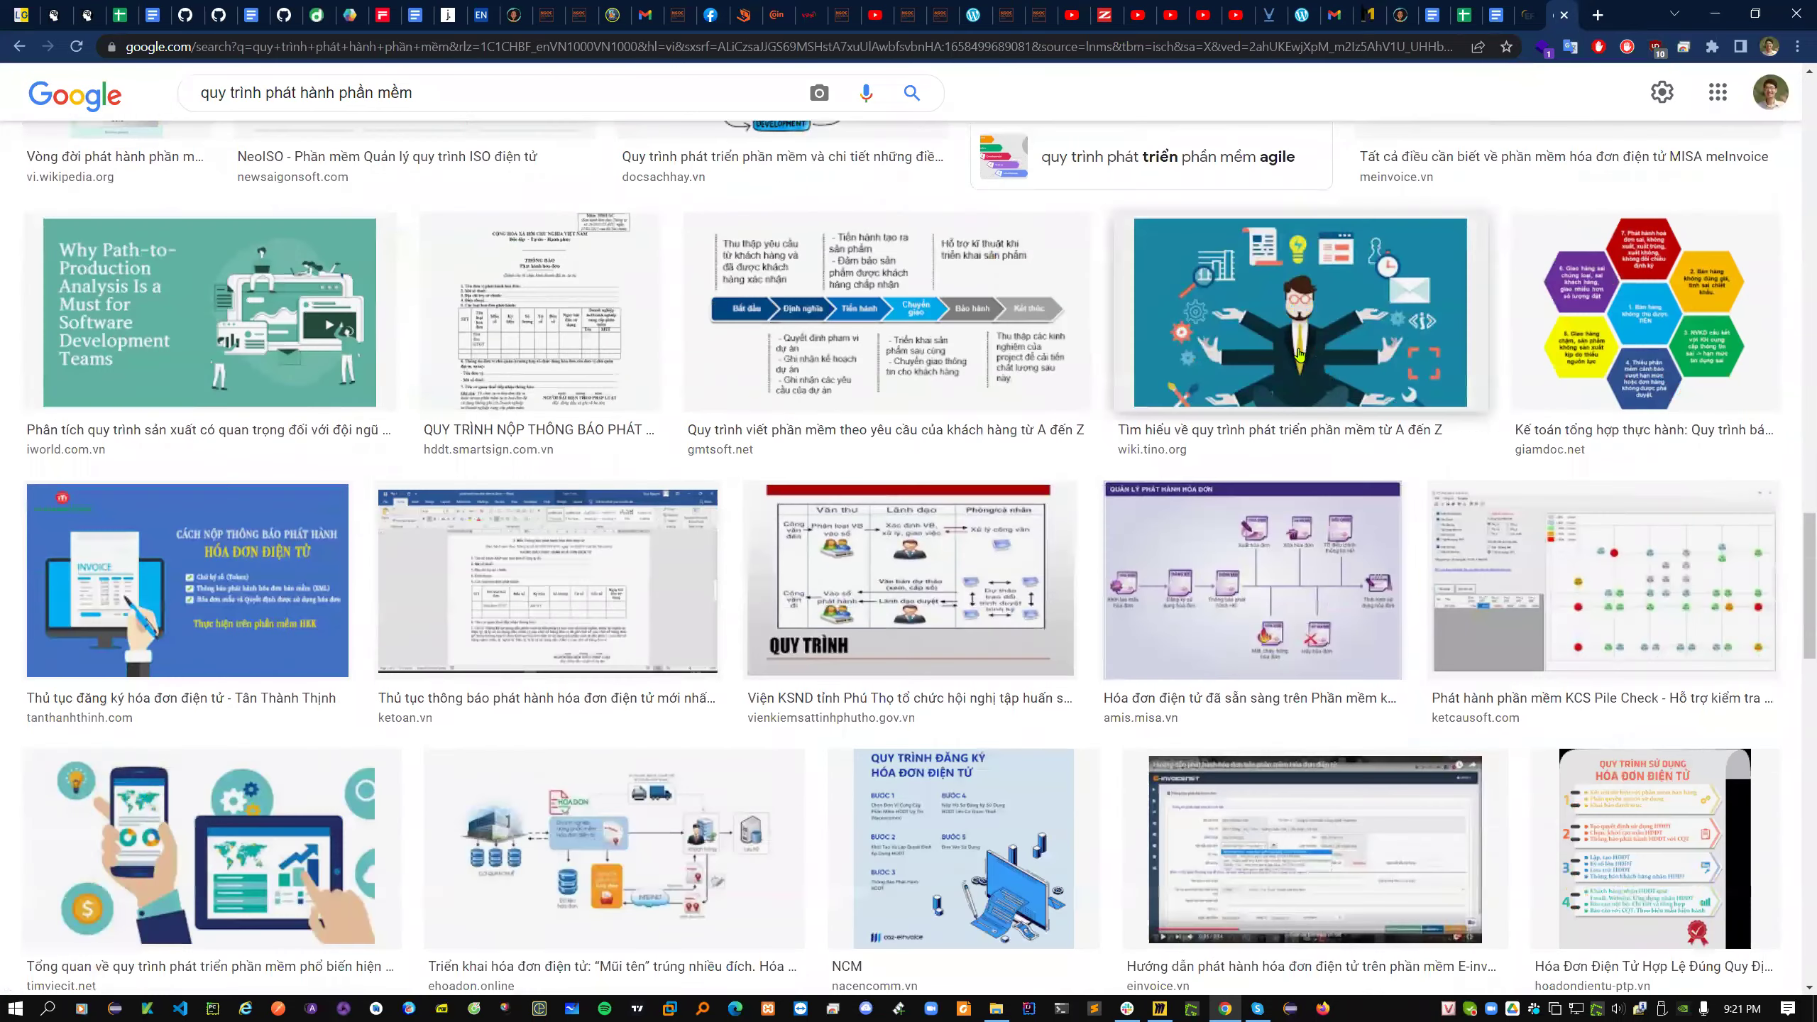
{"action": "scroll", "coordinate": [1299, 355], "scroll_direction": "down", "scroll_amount": 5}
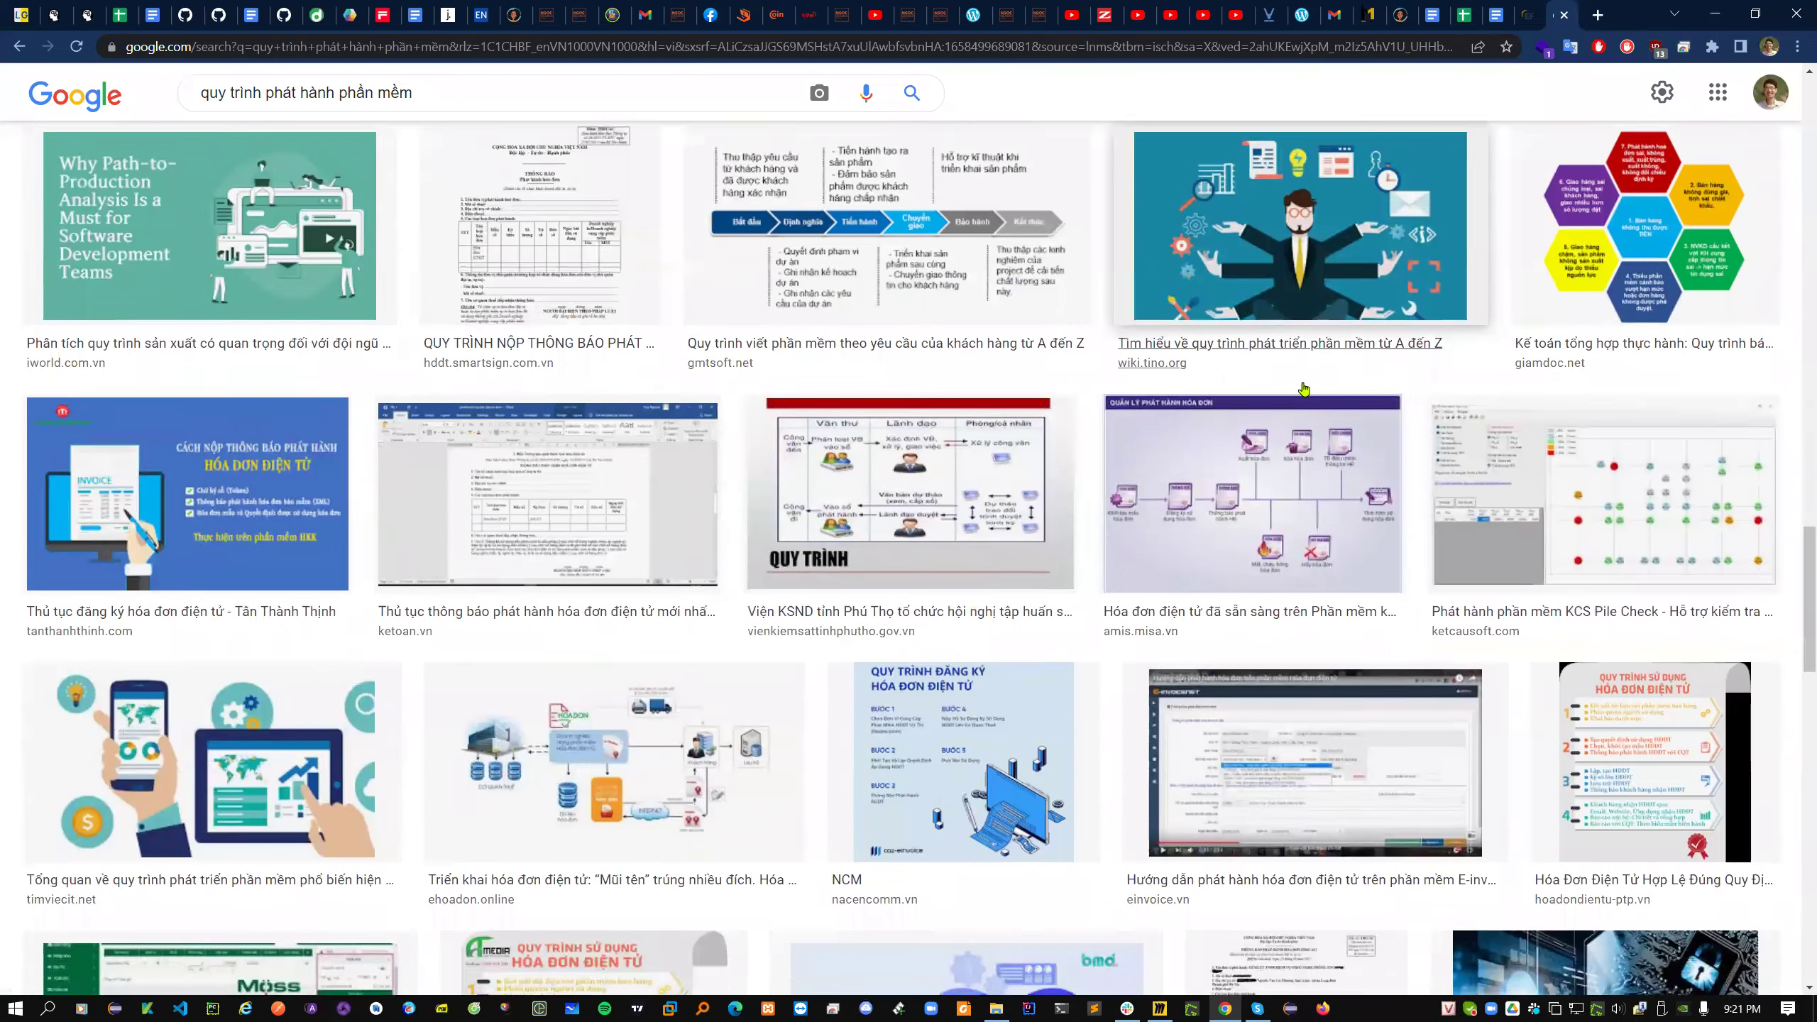
{"action": "scroll", "coordinate": [1303, 389], "scroll_direction": "down", "scroll_amount": 5}
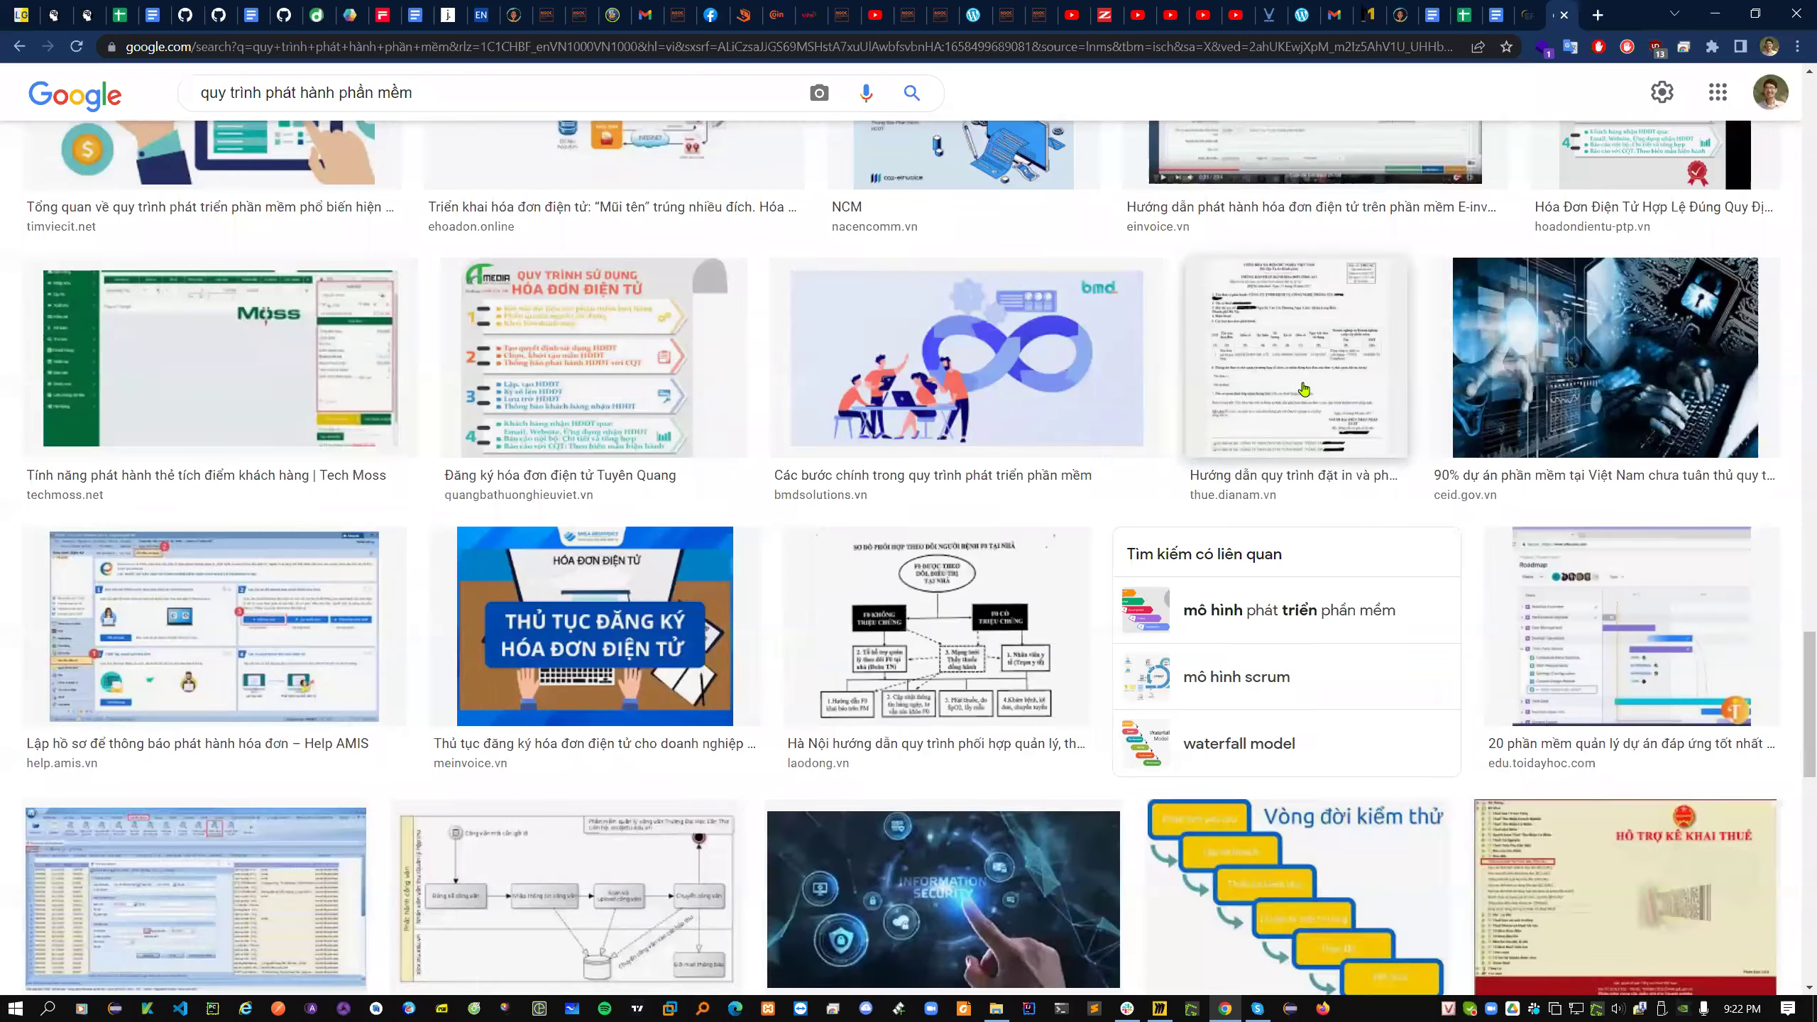
{"action": "scroll", "coordinate": [1304, 389], "scroll_direction": "down", "scroll_amount": 11}
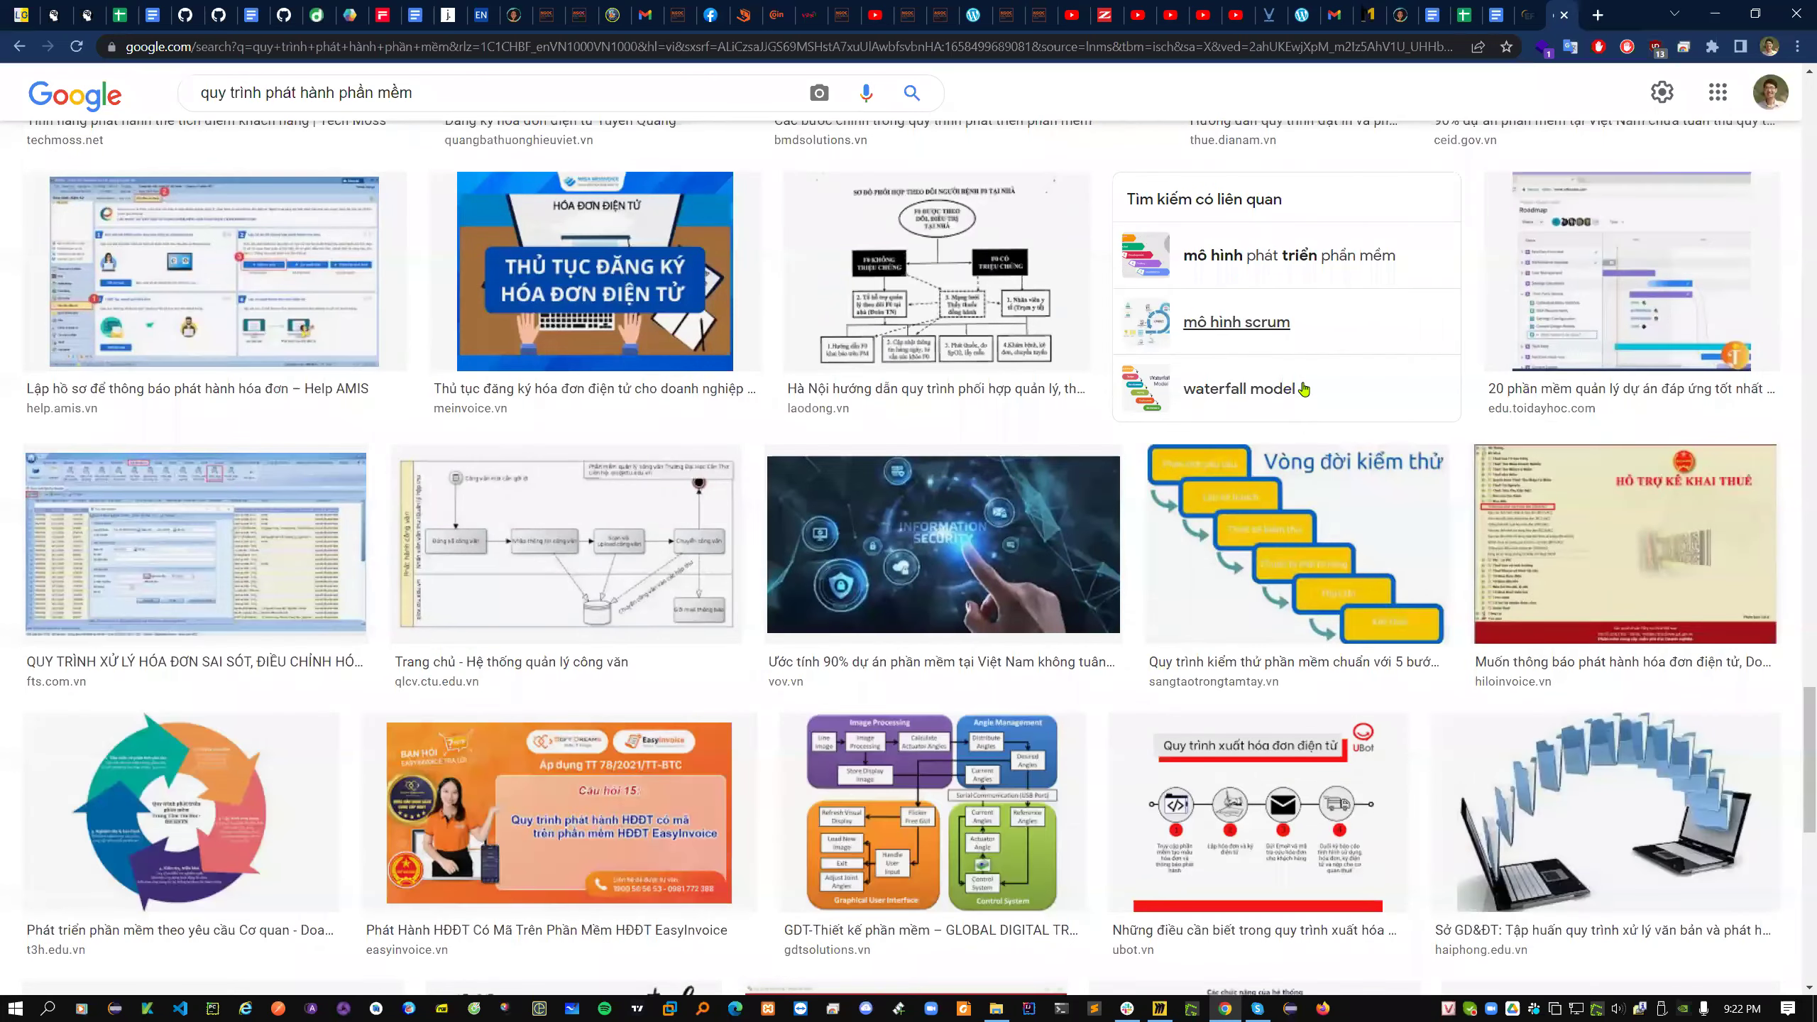
{"action": "scroll", "coordinate": [1298, 393], "scroll_direction": "down", "scroll_amount": 3}
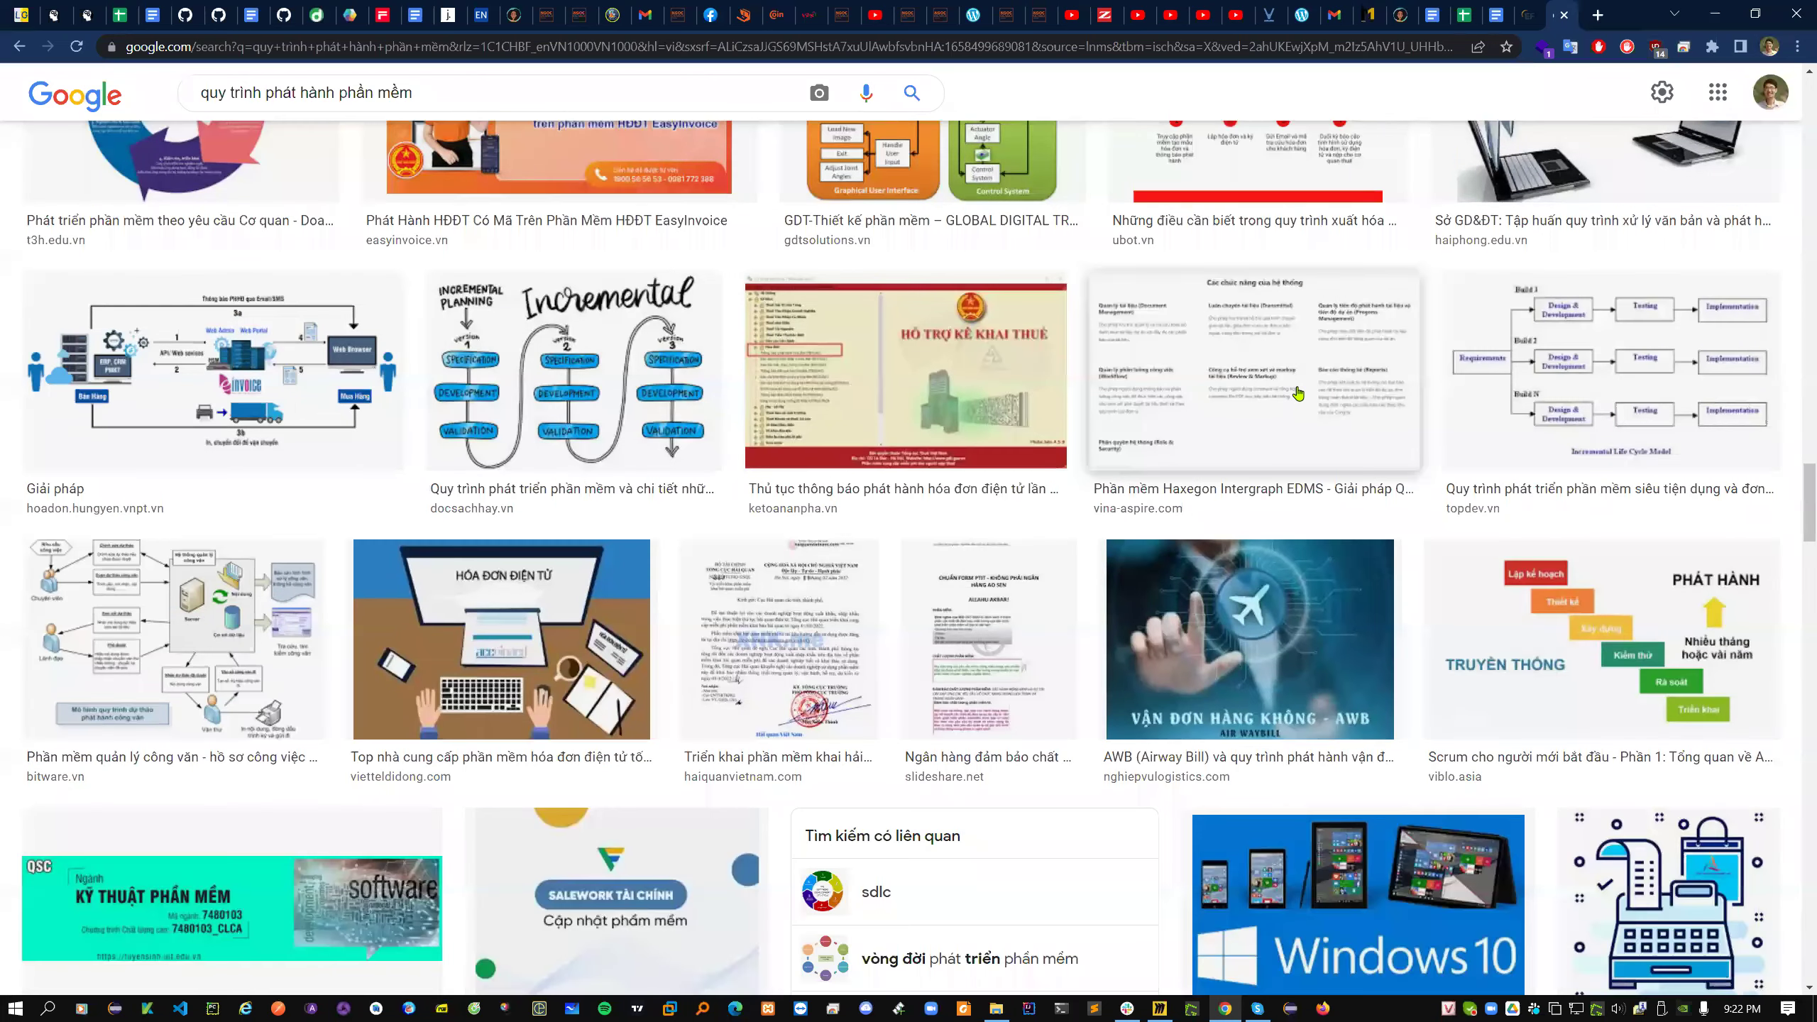
{"action": "scroll", "coordinate": [1298, 393], "scroll_direction": "down", "scroll_amount": 7}
{"action": "scroll", "coordinate": [1298, 393], "scroll_direction": "down", "scroll_amount": 5}
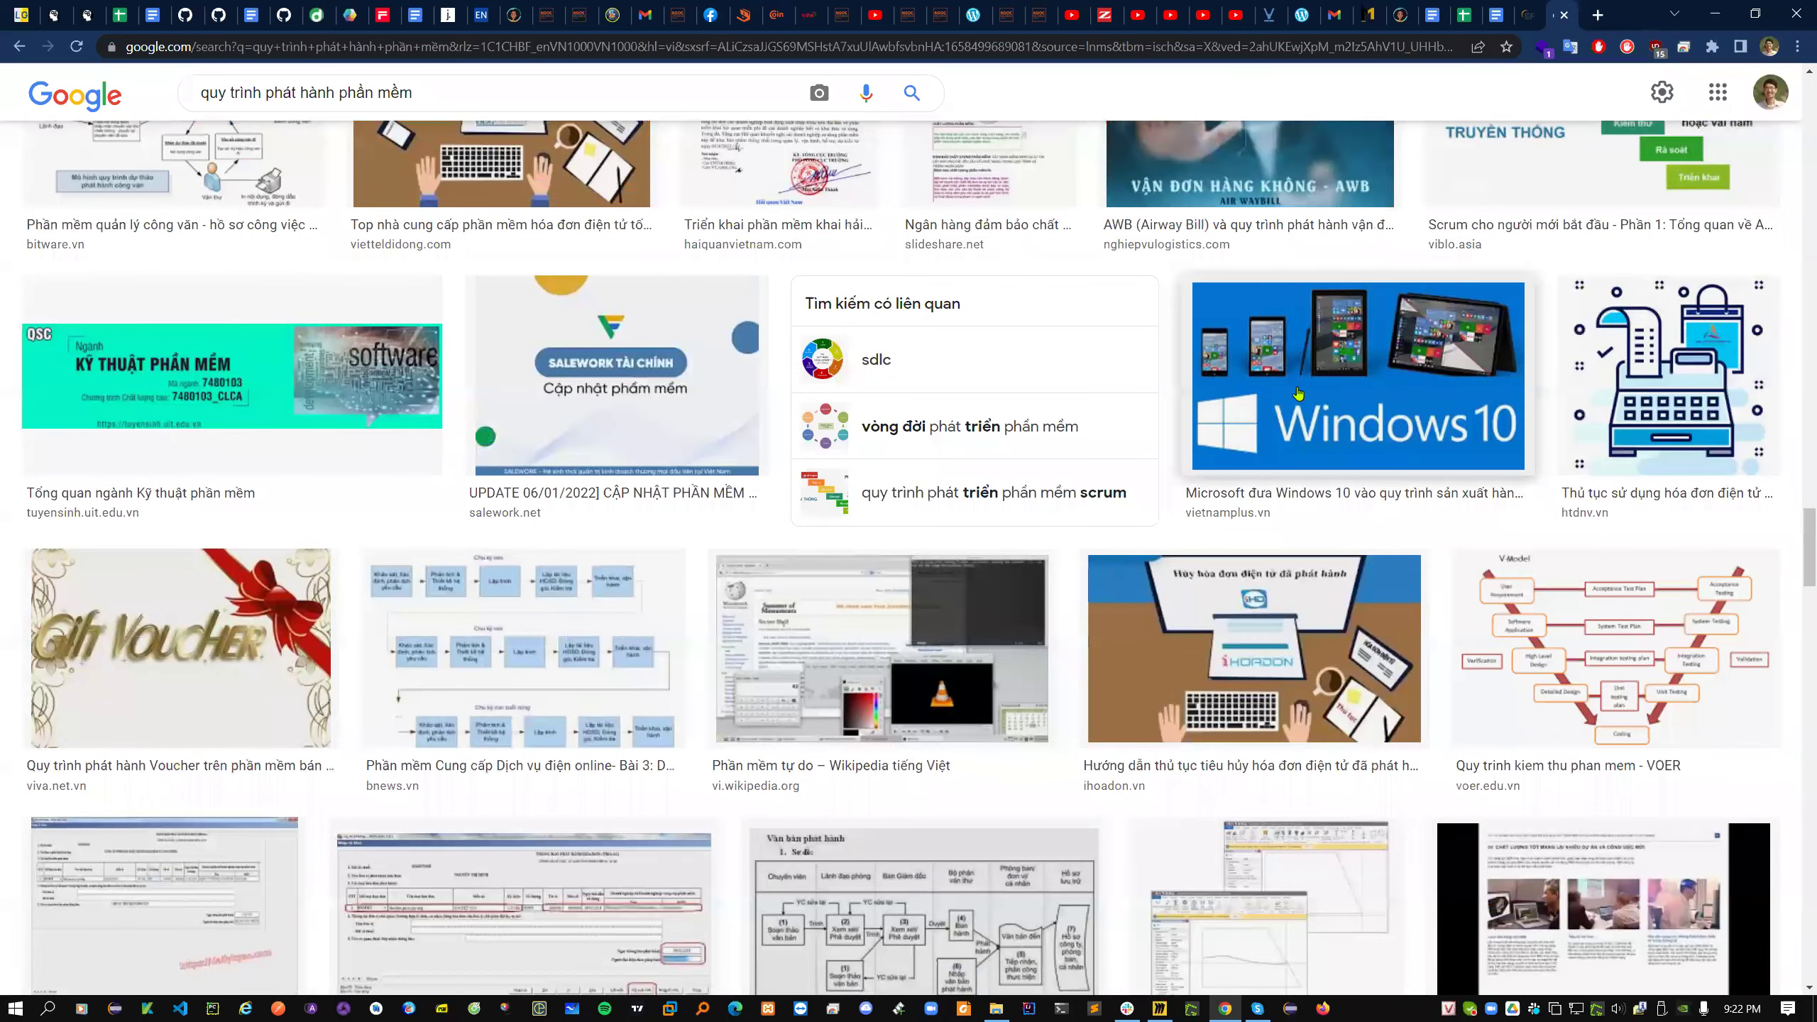
{"action": "scroll", "coordinate": [1298, 394], "scroll_direction": "down", "scroll_amount": 2}
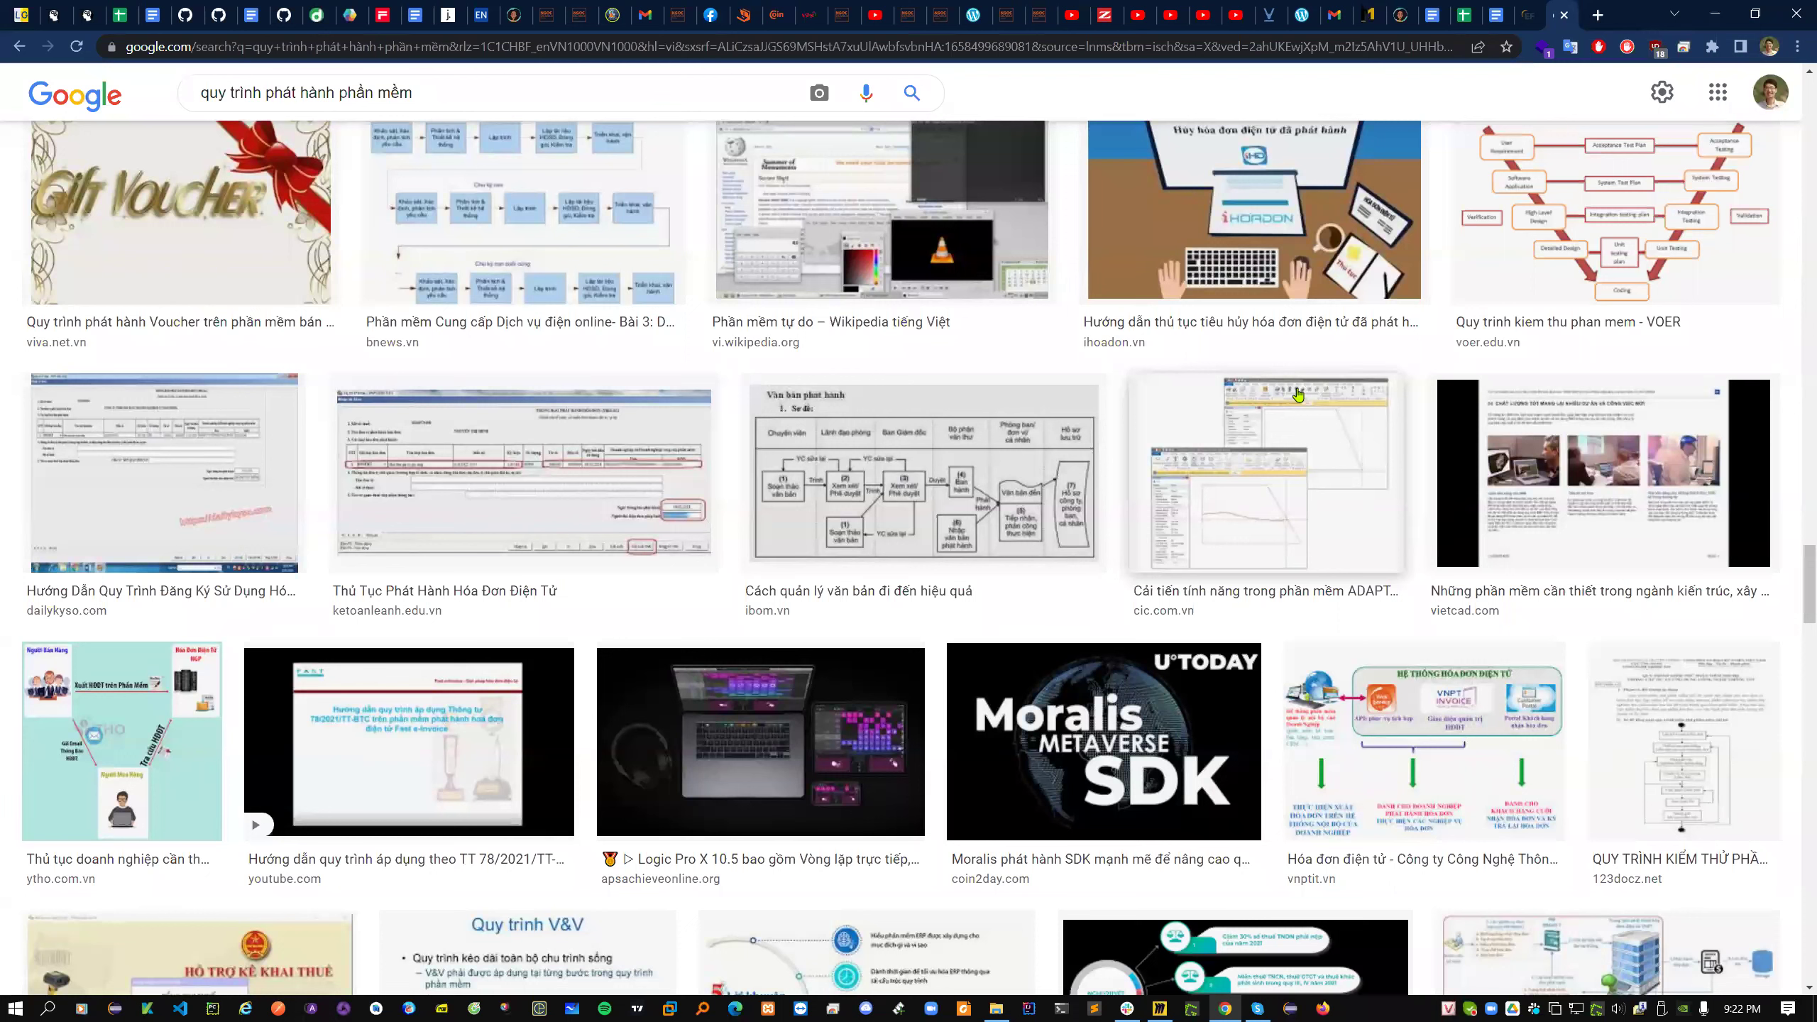
{"action": "scroll", "coordinate": [1299, 393], "scroll_direction": "down", "scroll_amount": 10}
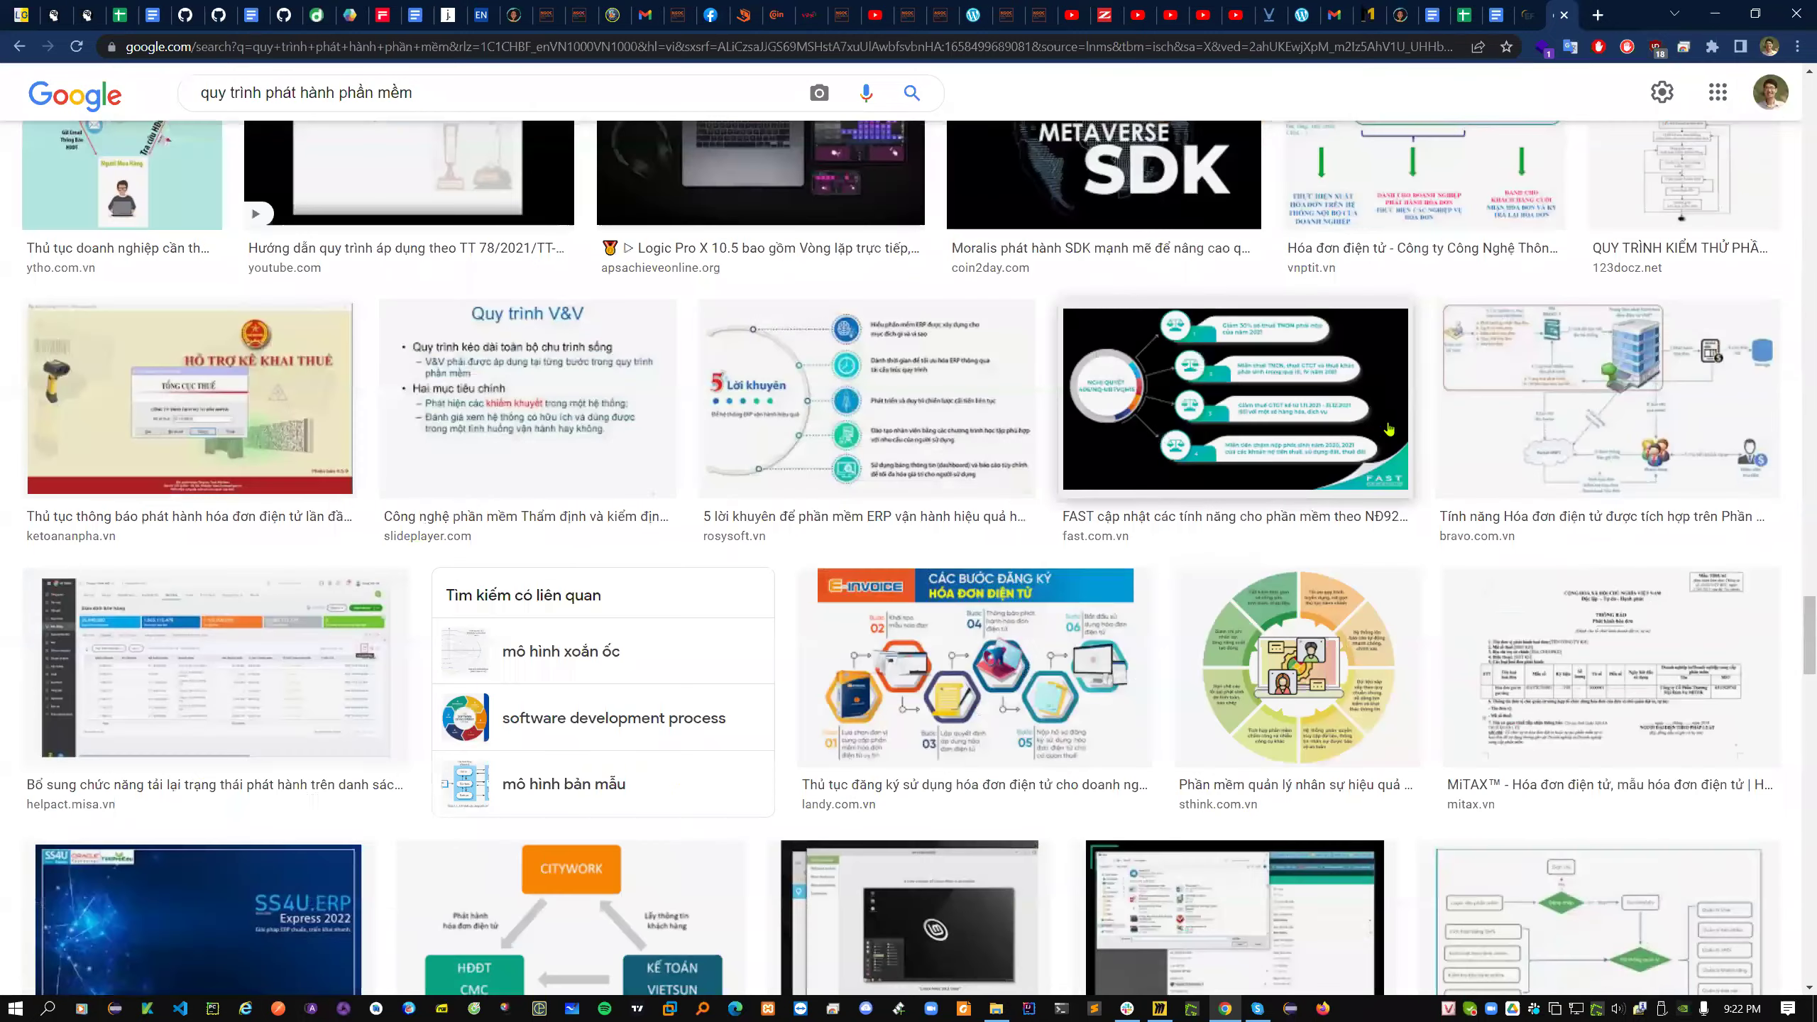
{"action": "left_click_drag", "start_coordinate": [1798, 637], "coordinate": [1785, 125]}
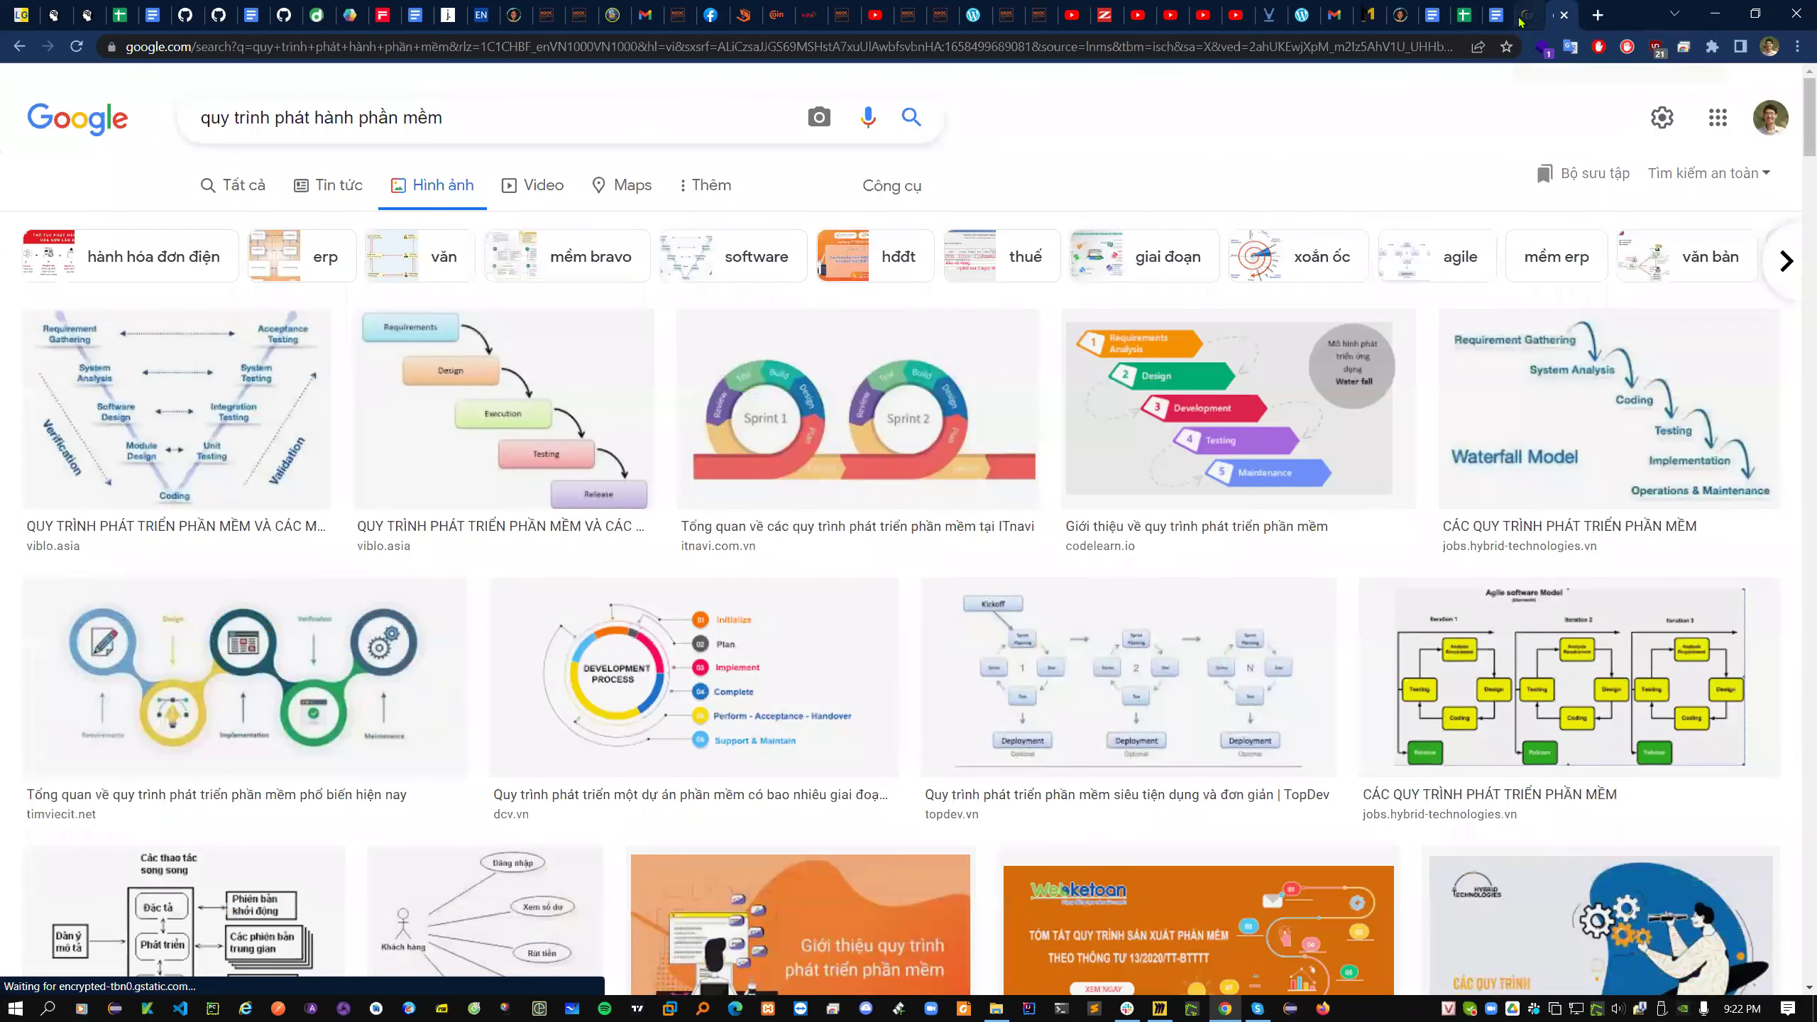
- Return to the Eclipse 2022-06 release page, open its R Packages, and look through the offered IDE packages
{"action": "left_click", "coordinate": [1521, 16]}
{"action": "left_click", "coordinate": [809, 417]}
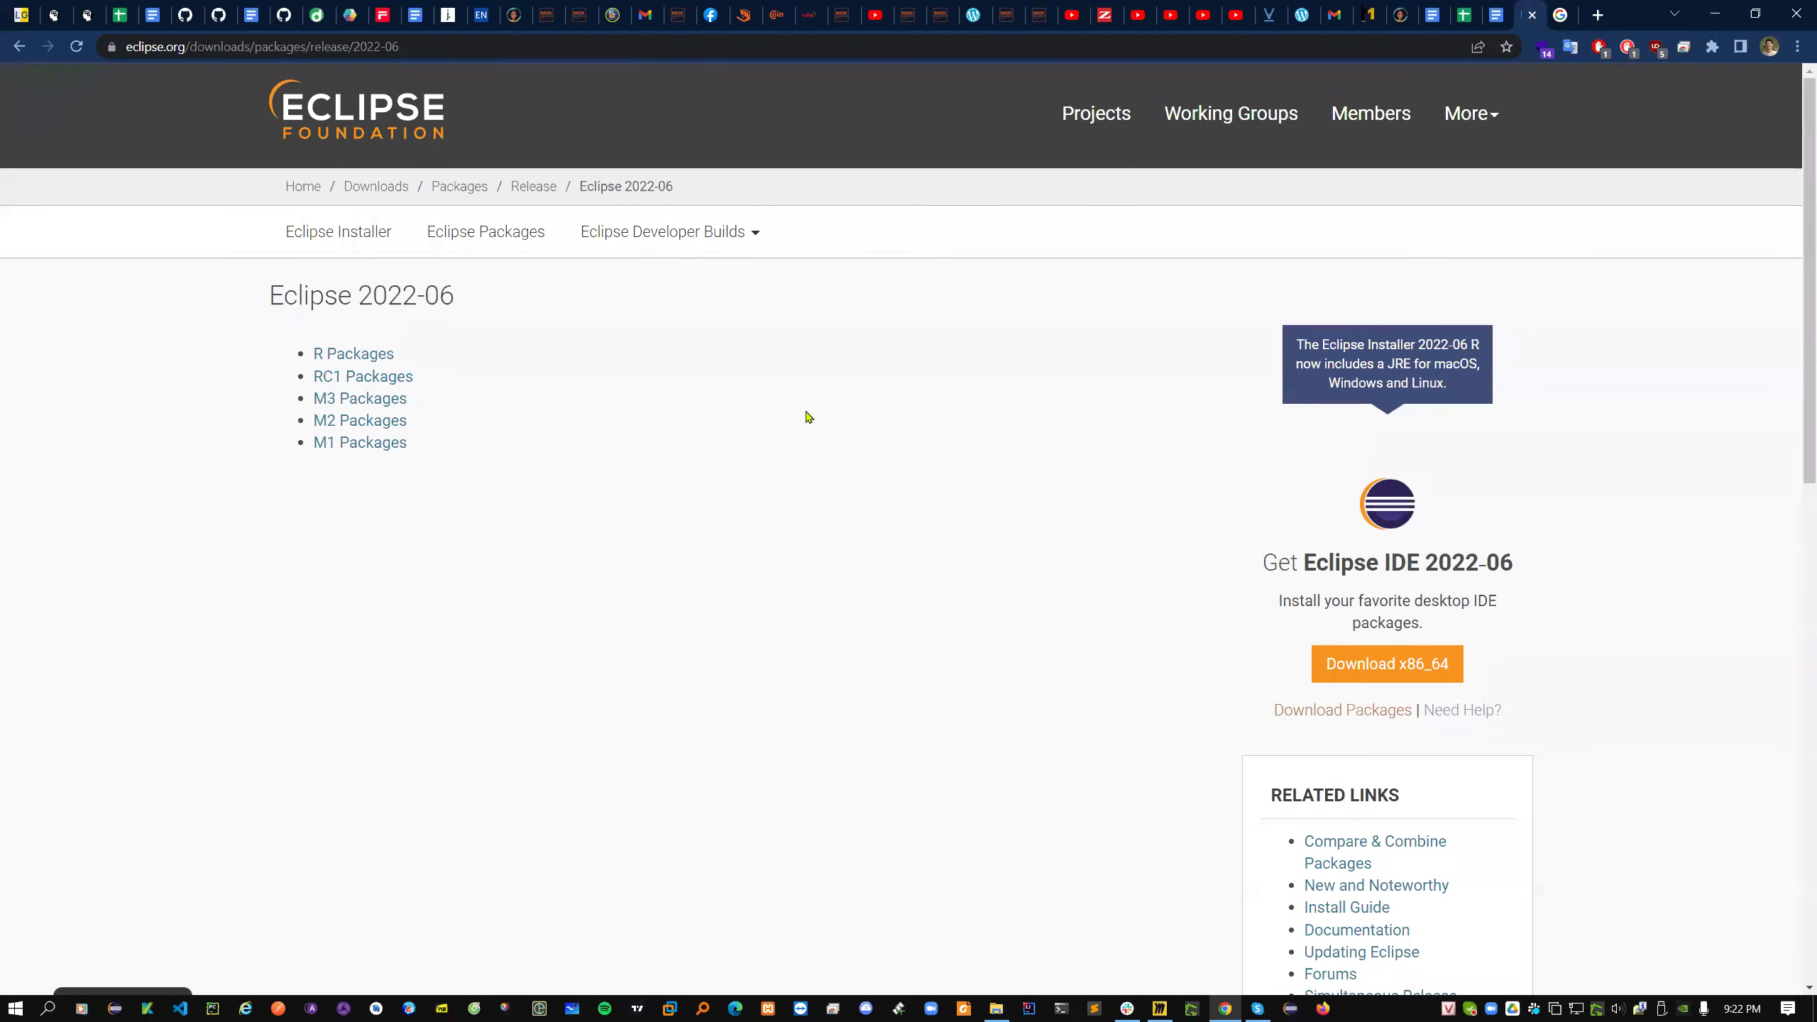
{"action": "left_click", "coordinate": [342, 355]}
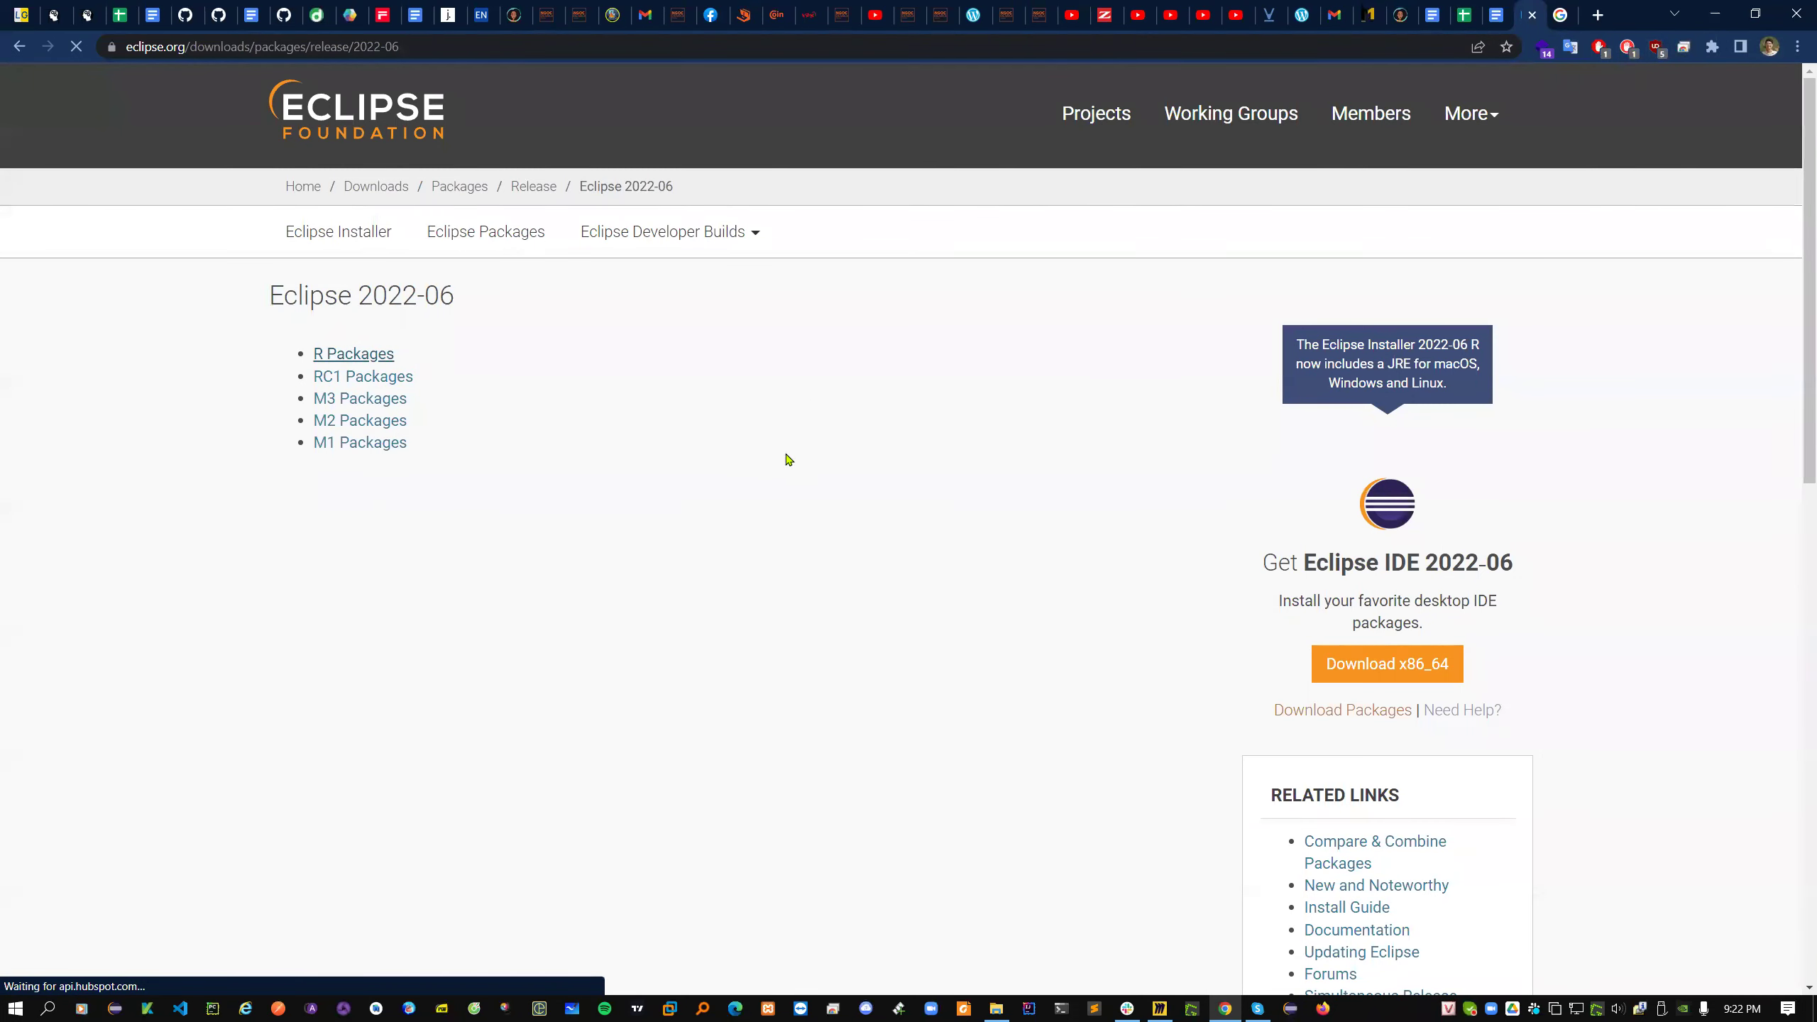
{"action": "scroll", "coordinate": [960, 692], "scroll_direction": "down", "scroll_amount": 3}
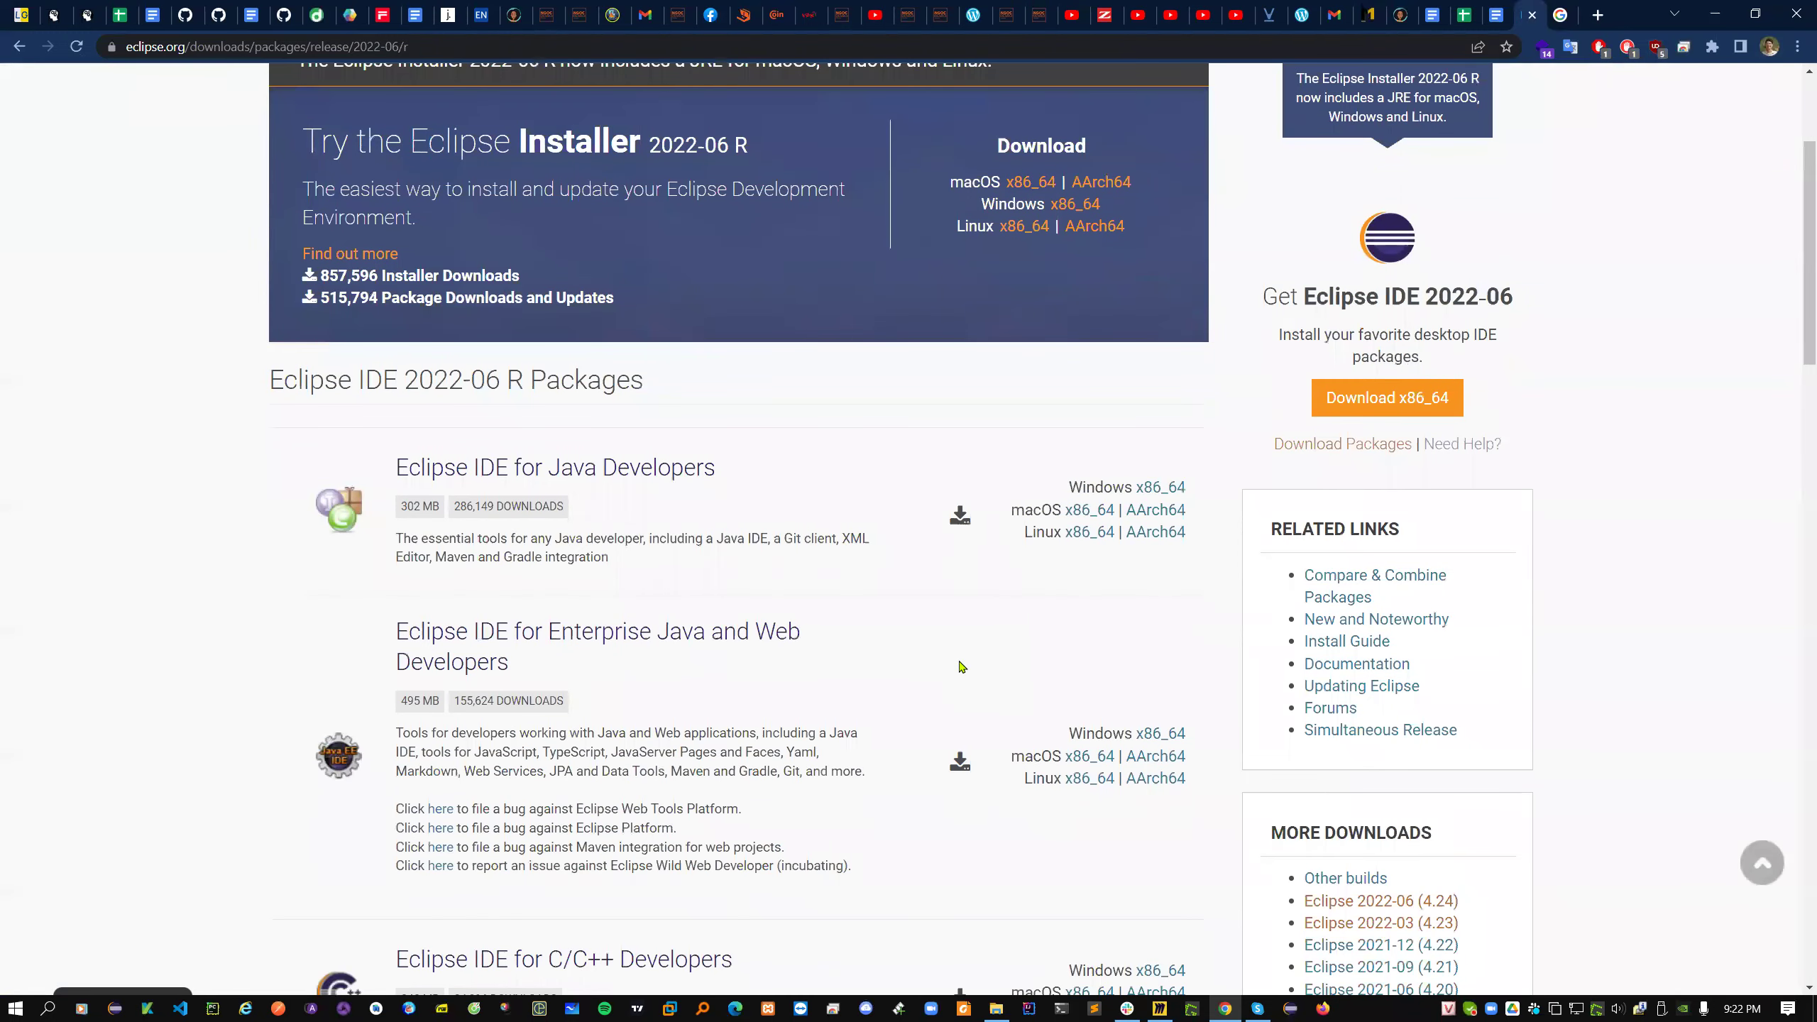
{"action": "scroll", "coordinate": [960, 666], "scroll_direction": "down", "scroll_amount": 13}
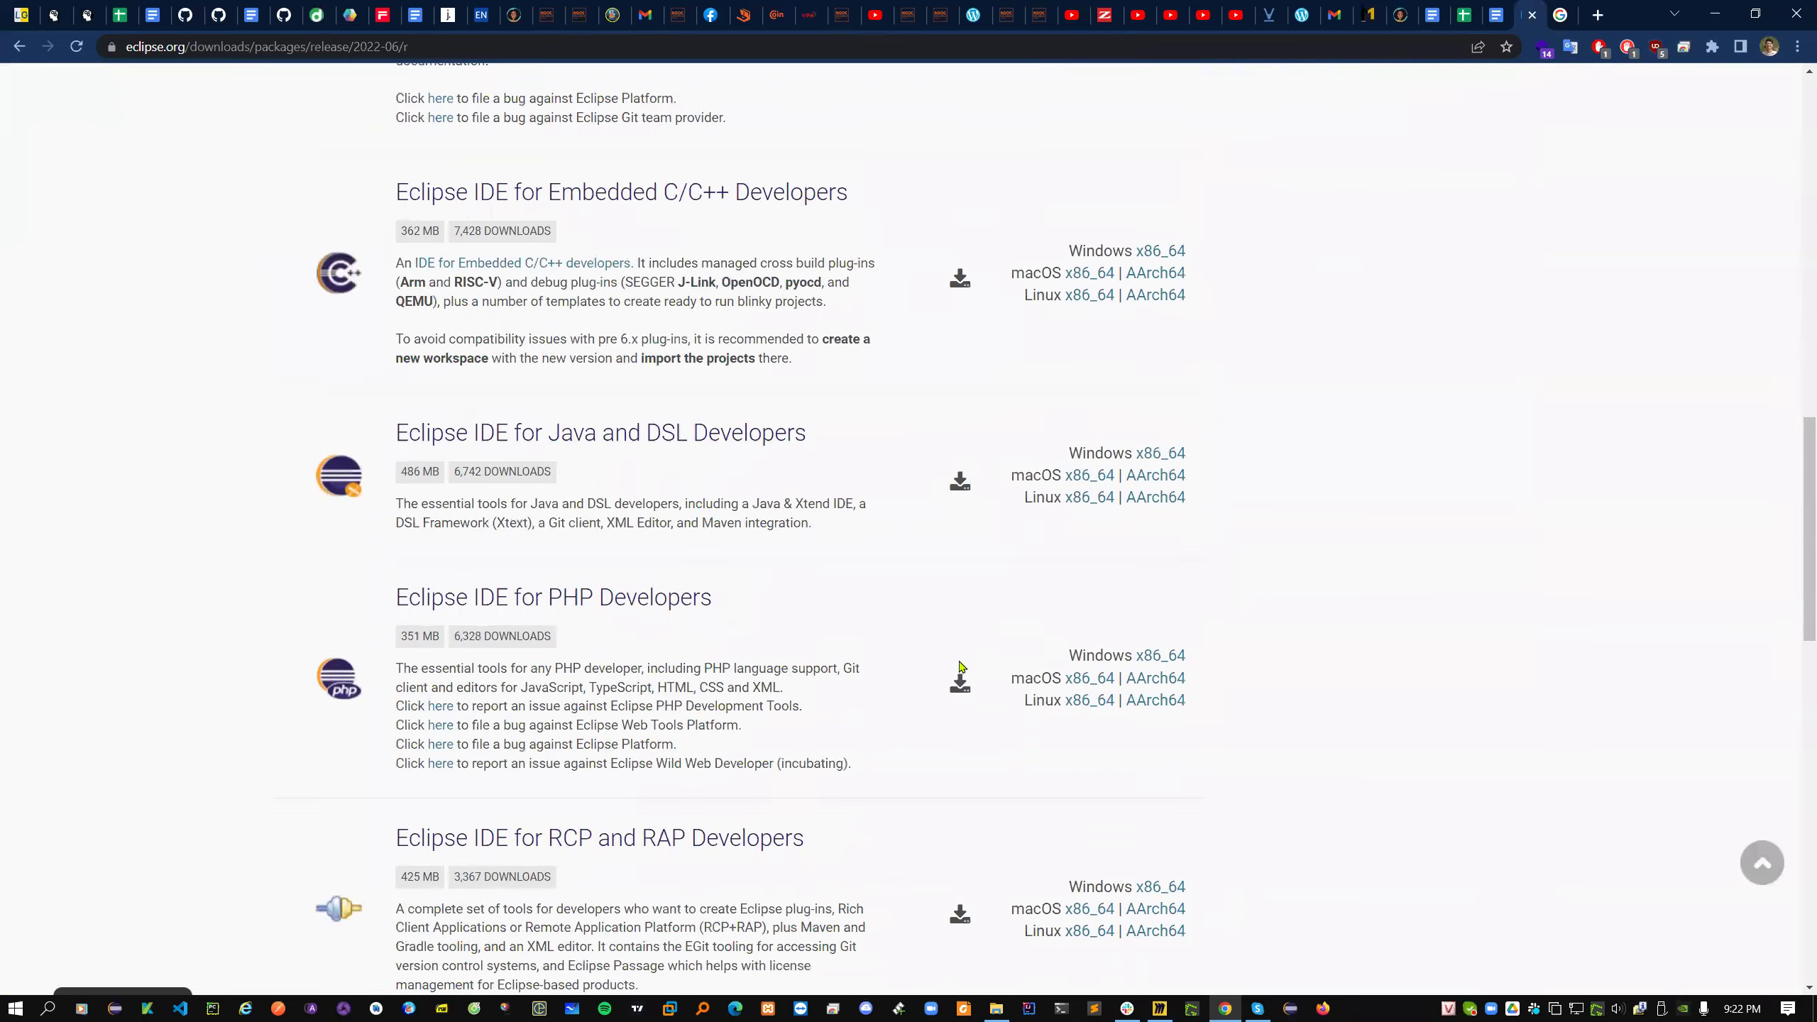
{"action": "scroll", "coordinate": [961, 666], "scroll_direction": "down", "scroll_amount": 10}
{"action": "scroll", "coordinate": [963, 668], "scroll_direction": "up", "scroll_amount": 13}
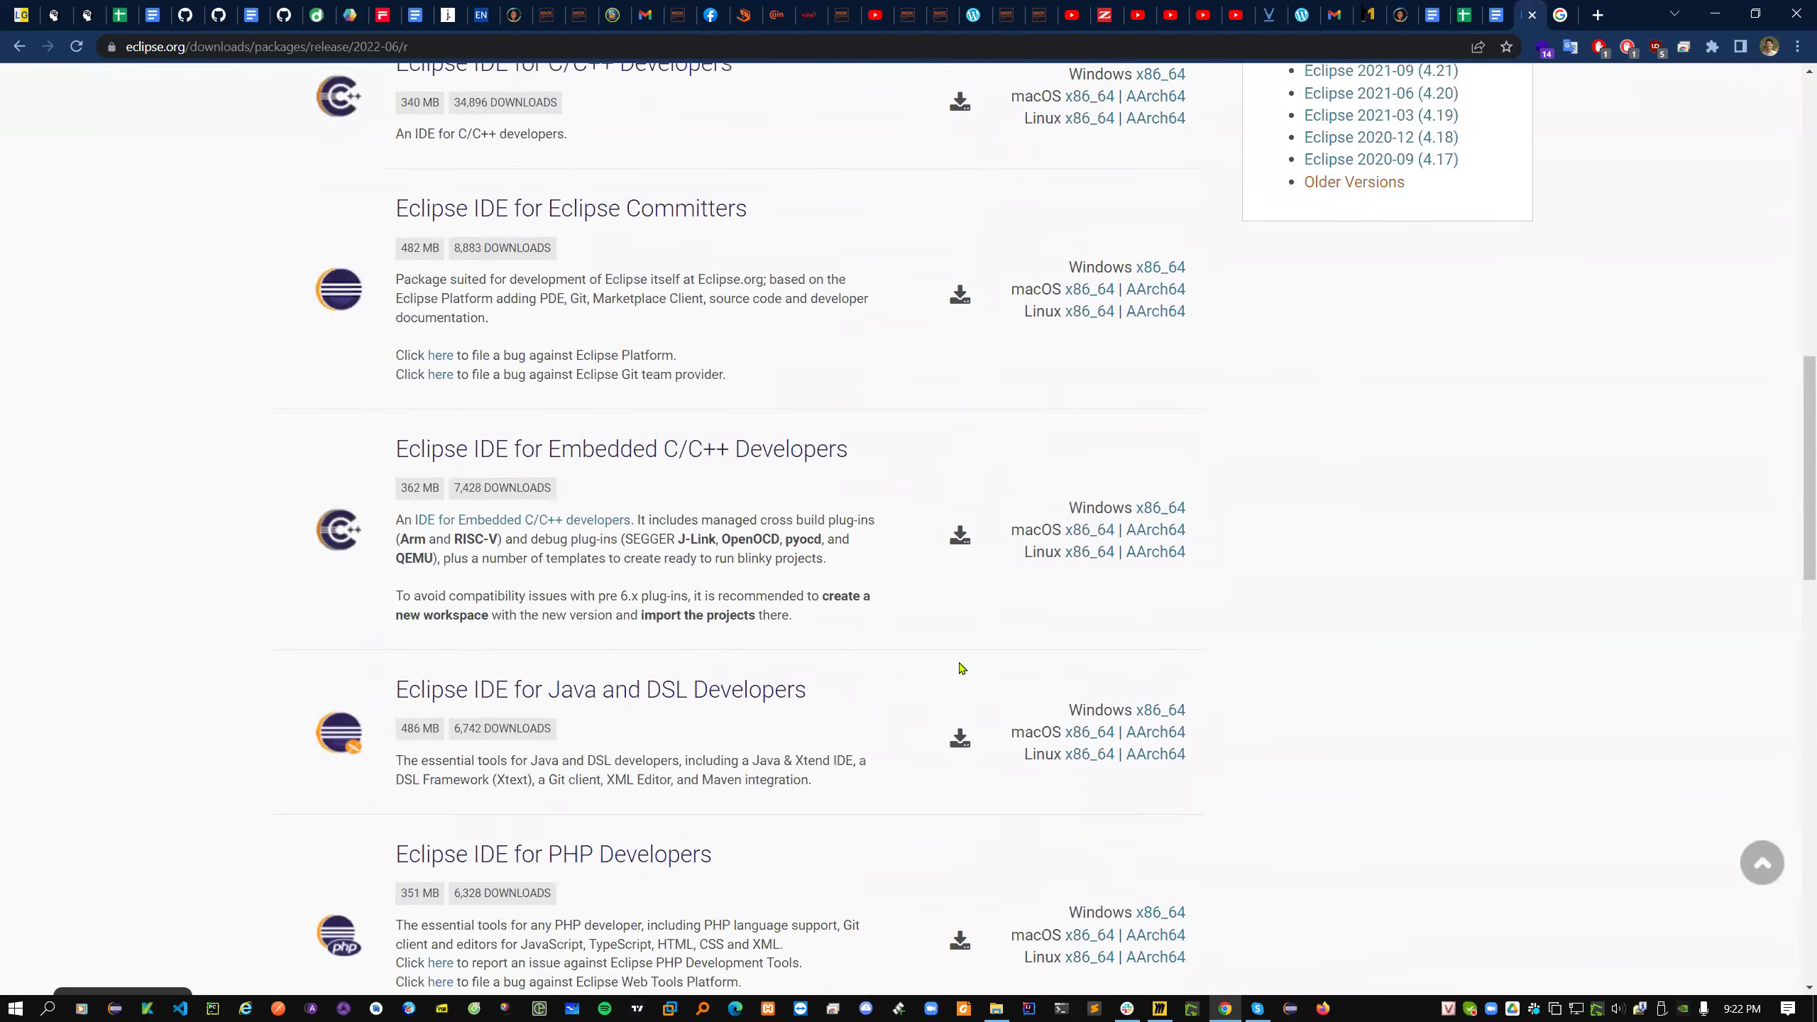
{"action": "scroll", "coordinate": [960, 668], "scroll_direction": "up", "scroll_amount": 6}
{"action": "scroll", "coordinate": [960, 667], "scroll_direction": "up", "scroll_amount": 7}
{"action": "scroll", "coordinate": [692, 656], "scroll_direction": "down", "scroll_amount": 2}
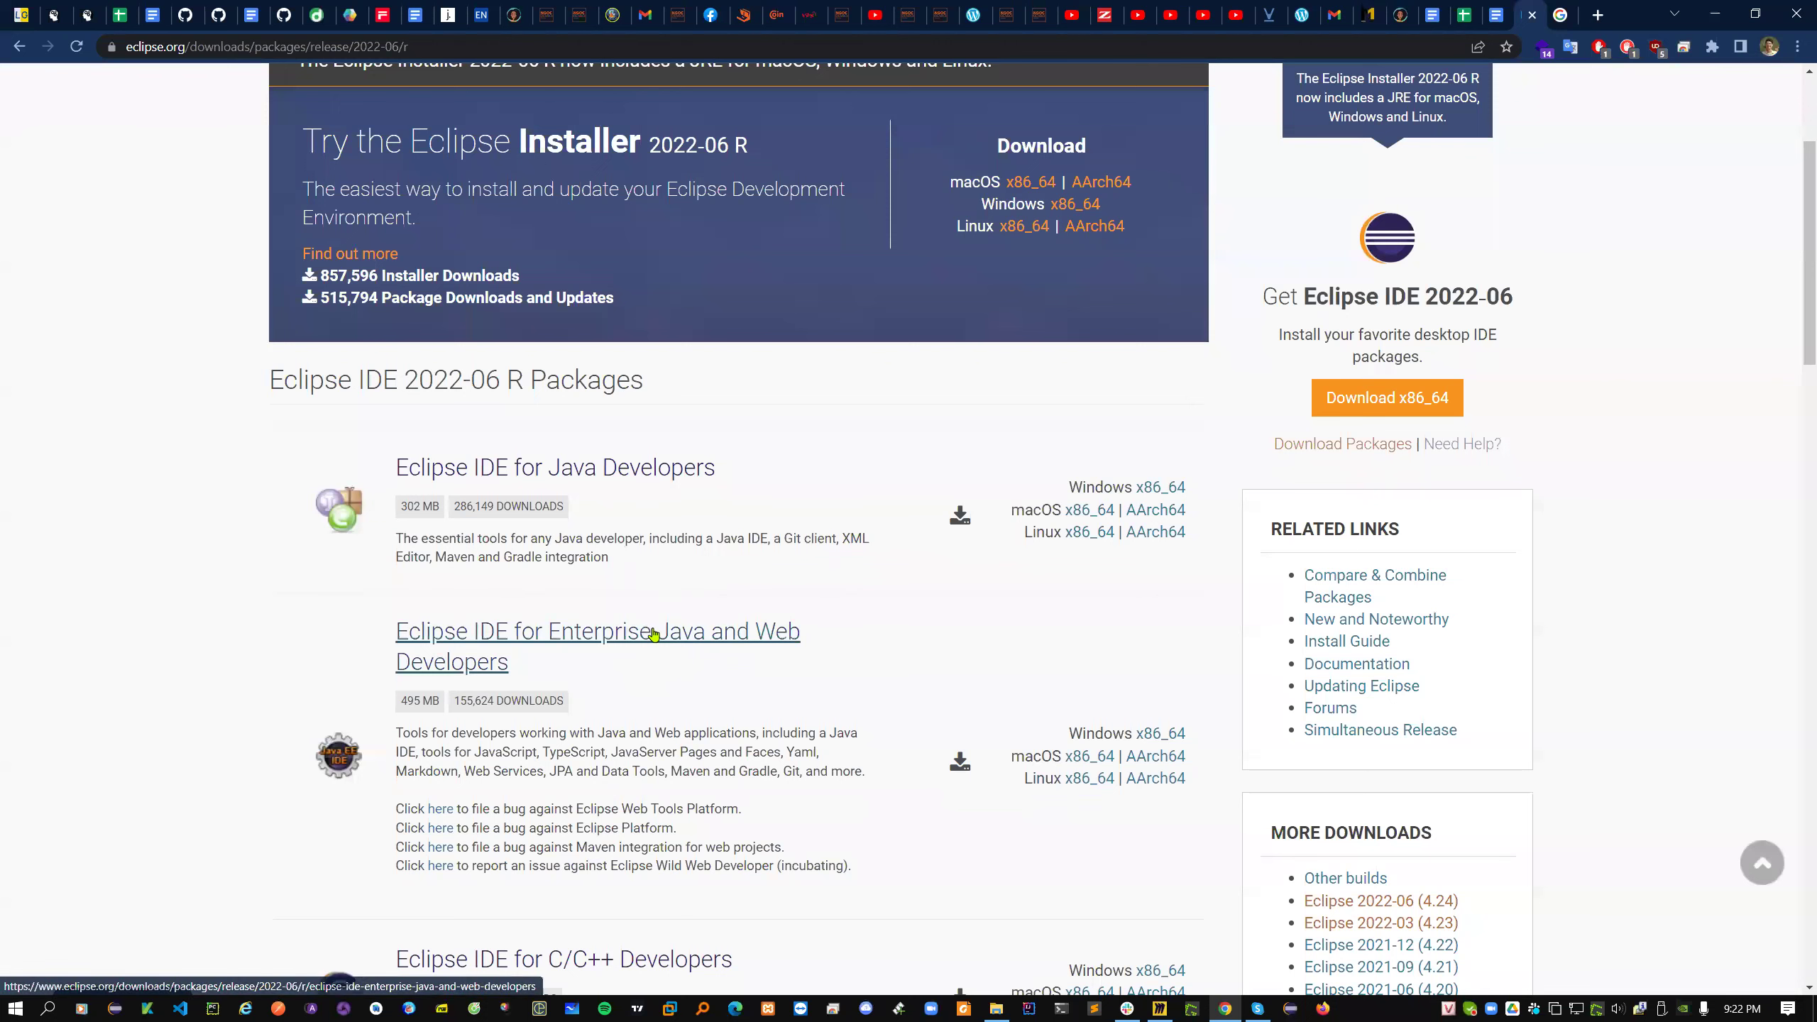
- Enlarge the page to 150% and highlight the name and download size of Eclipse IDE for Enterprise Java and Web Developers
{"action": "left_click_drag", "start_coordinate": [393, 636], "coordinate": [533, 665]}
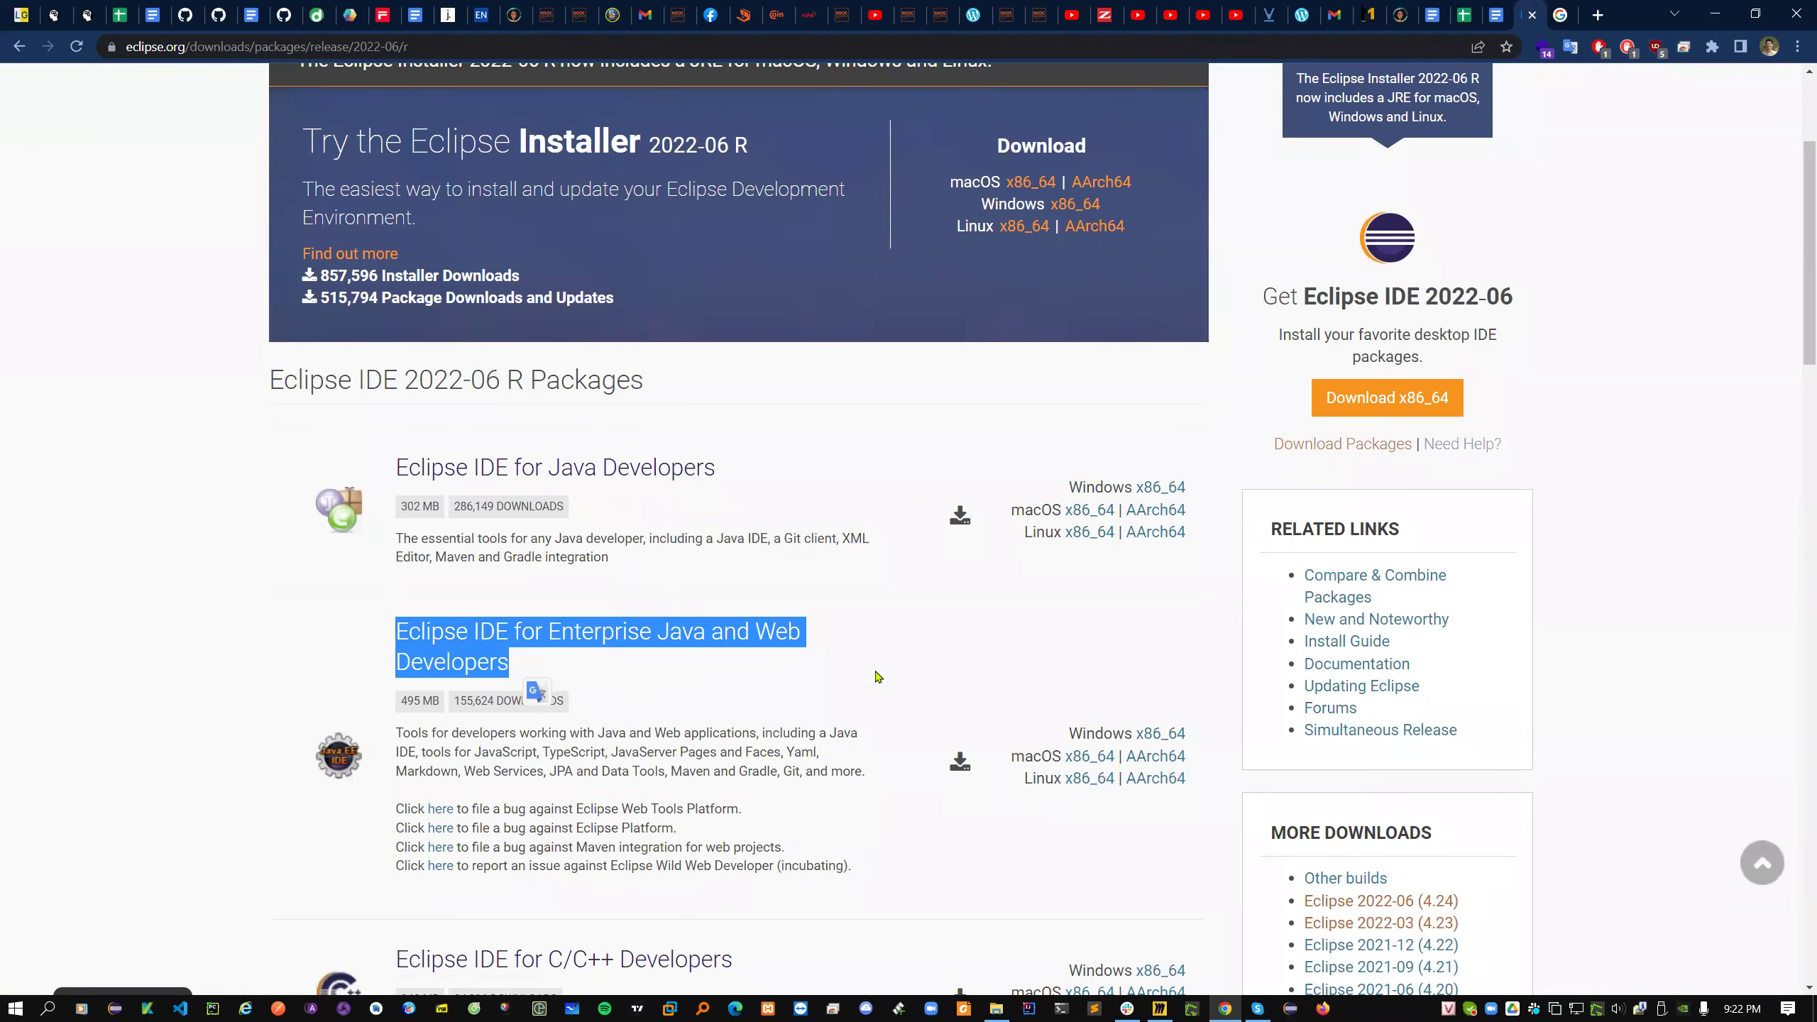
{"action": "key", "text": "ctrl+plus"}
{"action": "left_click", "coordinate": [893, 702]}
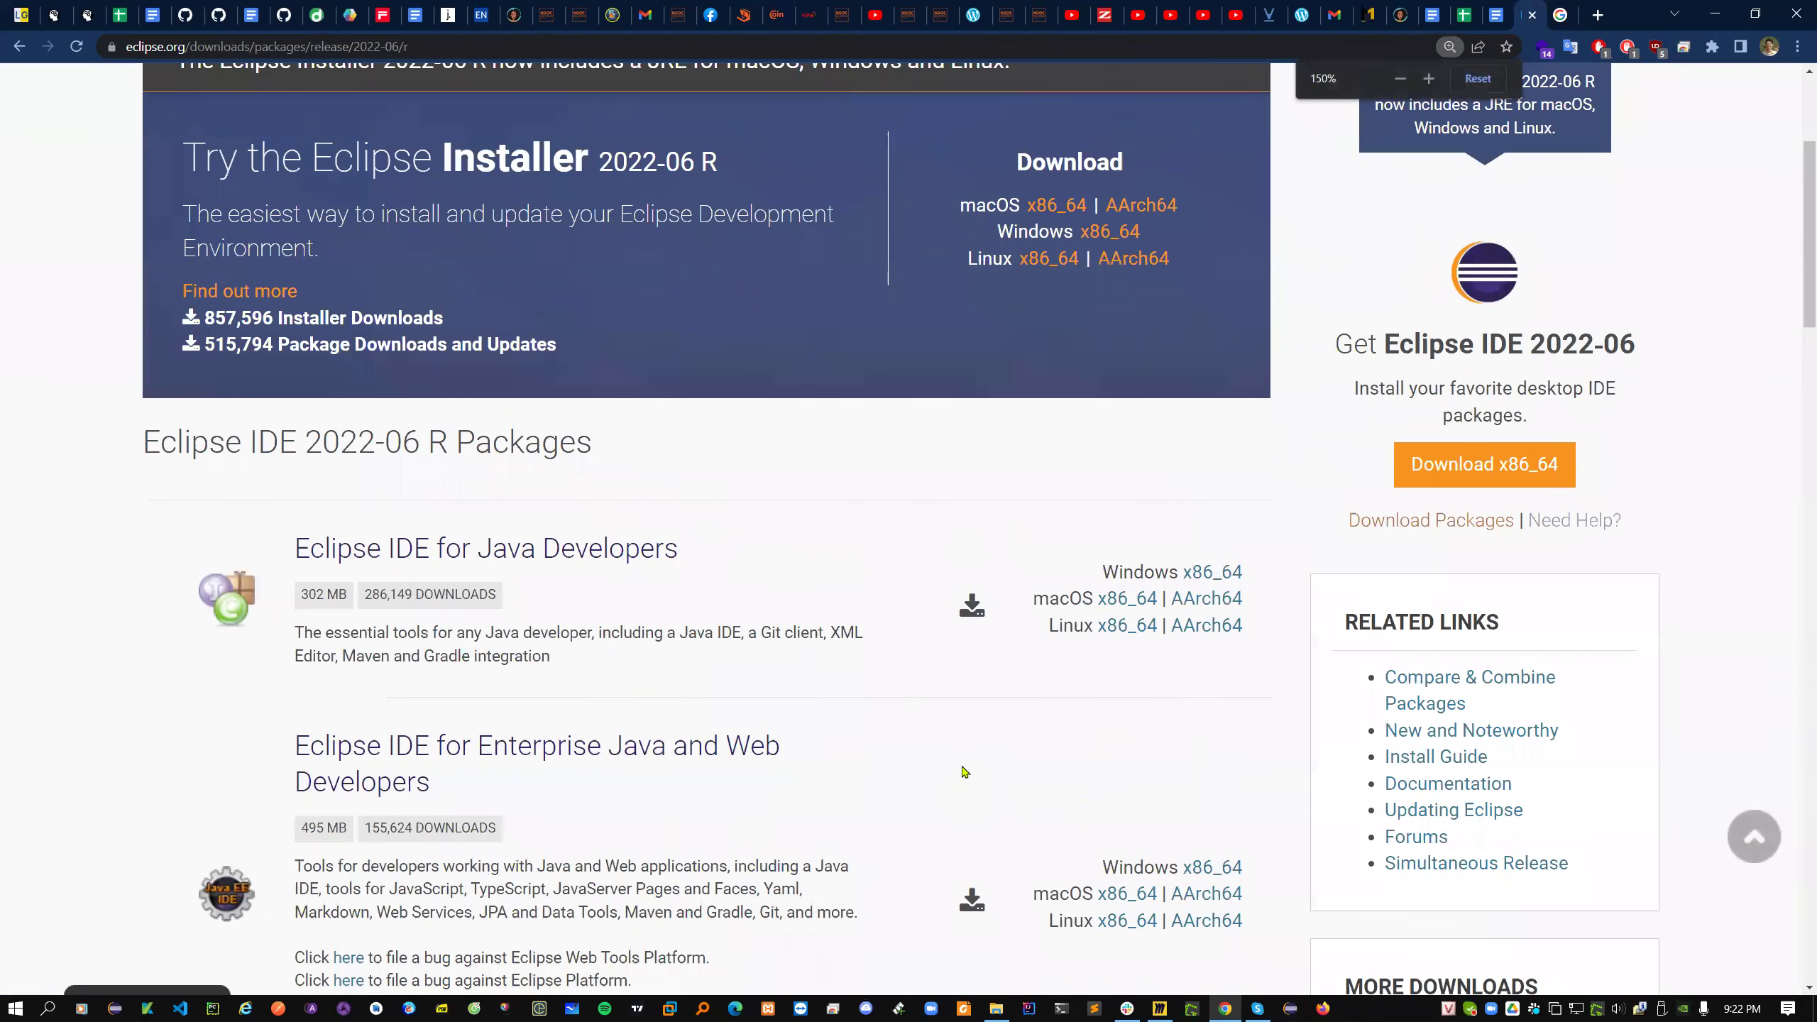
{"action": "scroll", "coordinate": [959, 760], "scroll_direction": "down", "scroll_amount": 2}
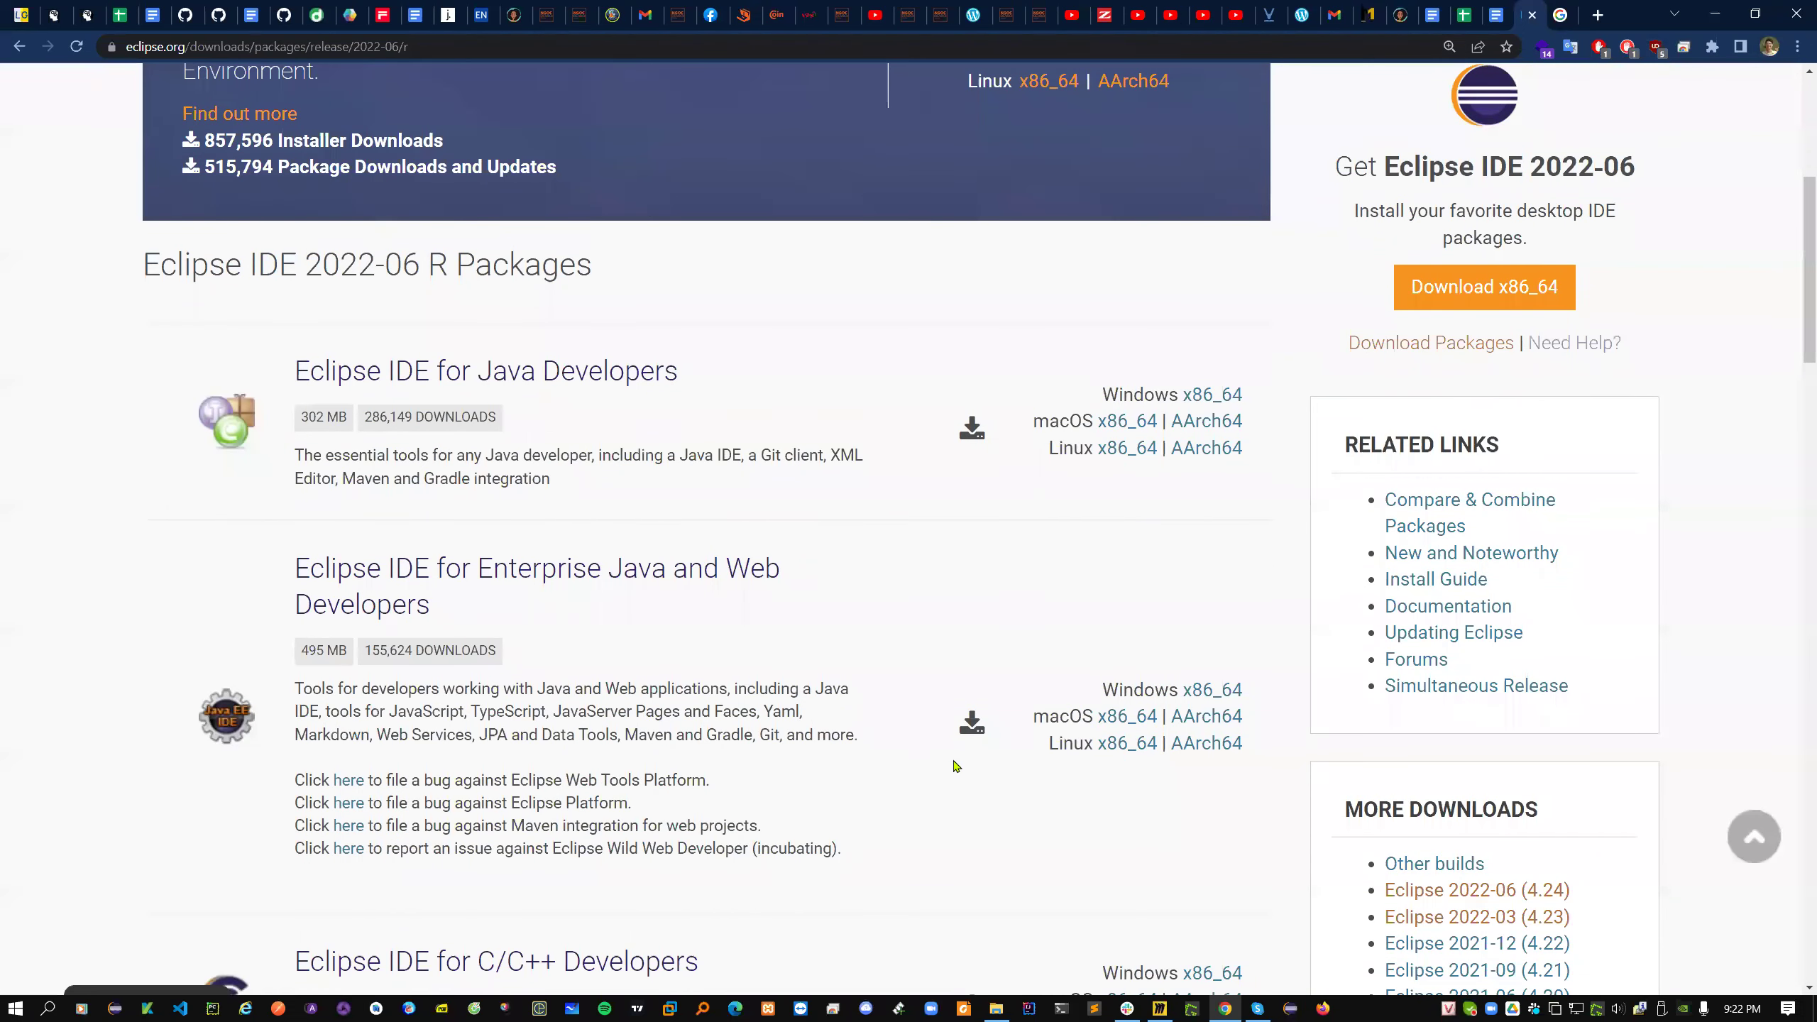
{"action": "left_click_drag", "start_coordinate": [386, 712], "coordinate": [675, 716]}
{"action": "left_click_drag", "start_coordinate": [391, 736], "coordinate": [508, 736]}
{"action": "left_click_drag", "start_coordinate": [698, 584], "coordinate": [728, 553]}
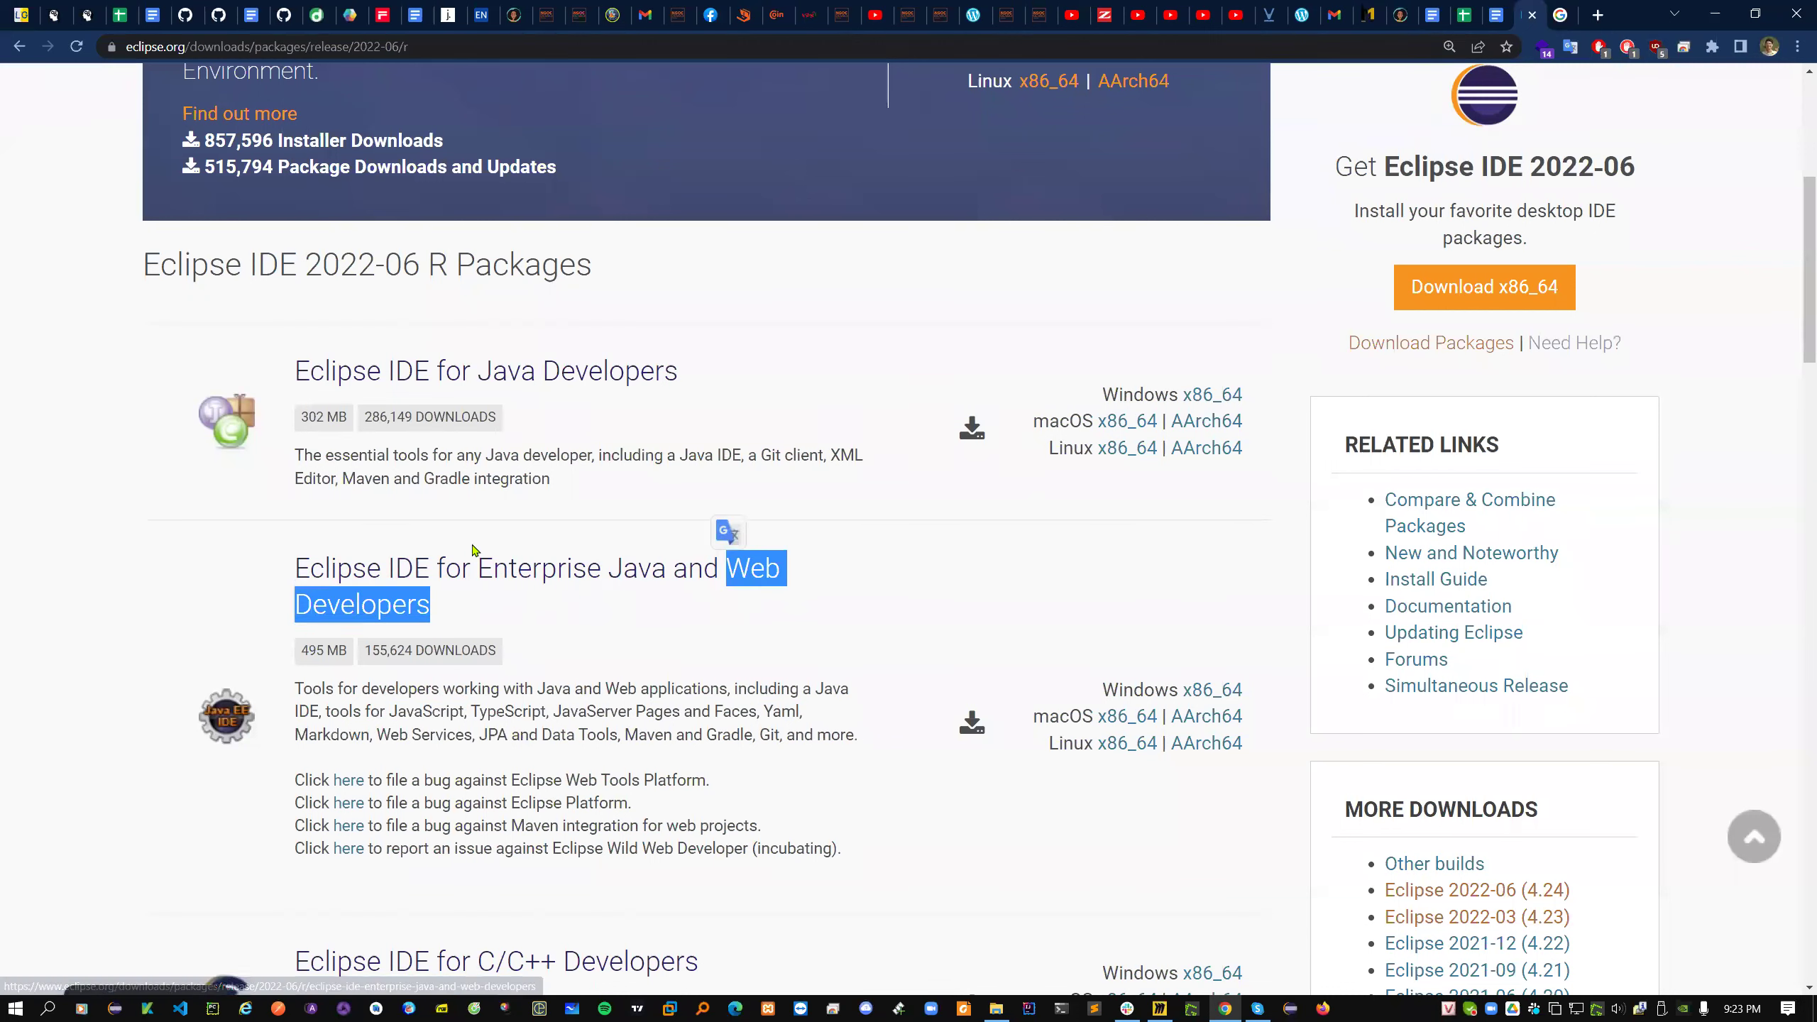
{"action": "left_click_drag", "start_coordinate": [472, 550], "coordinate": [599, 560]}
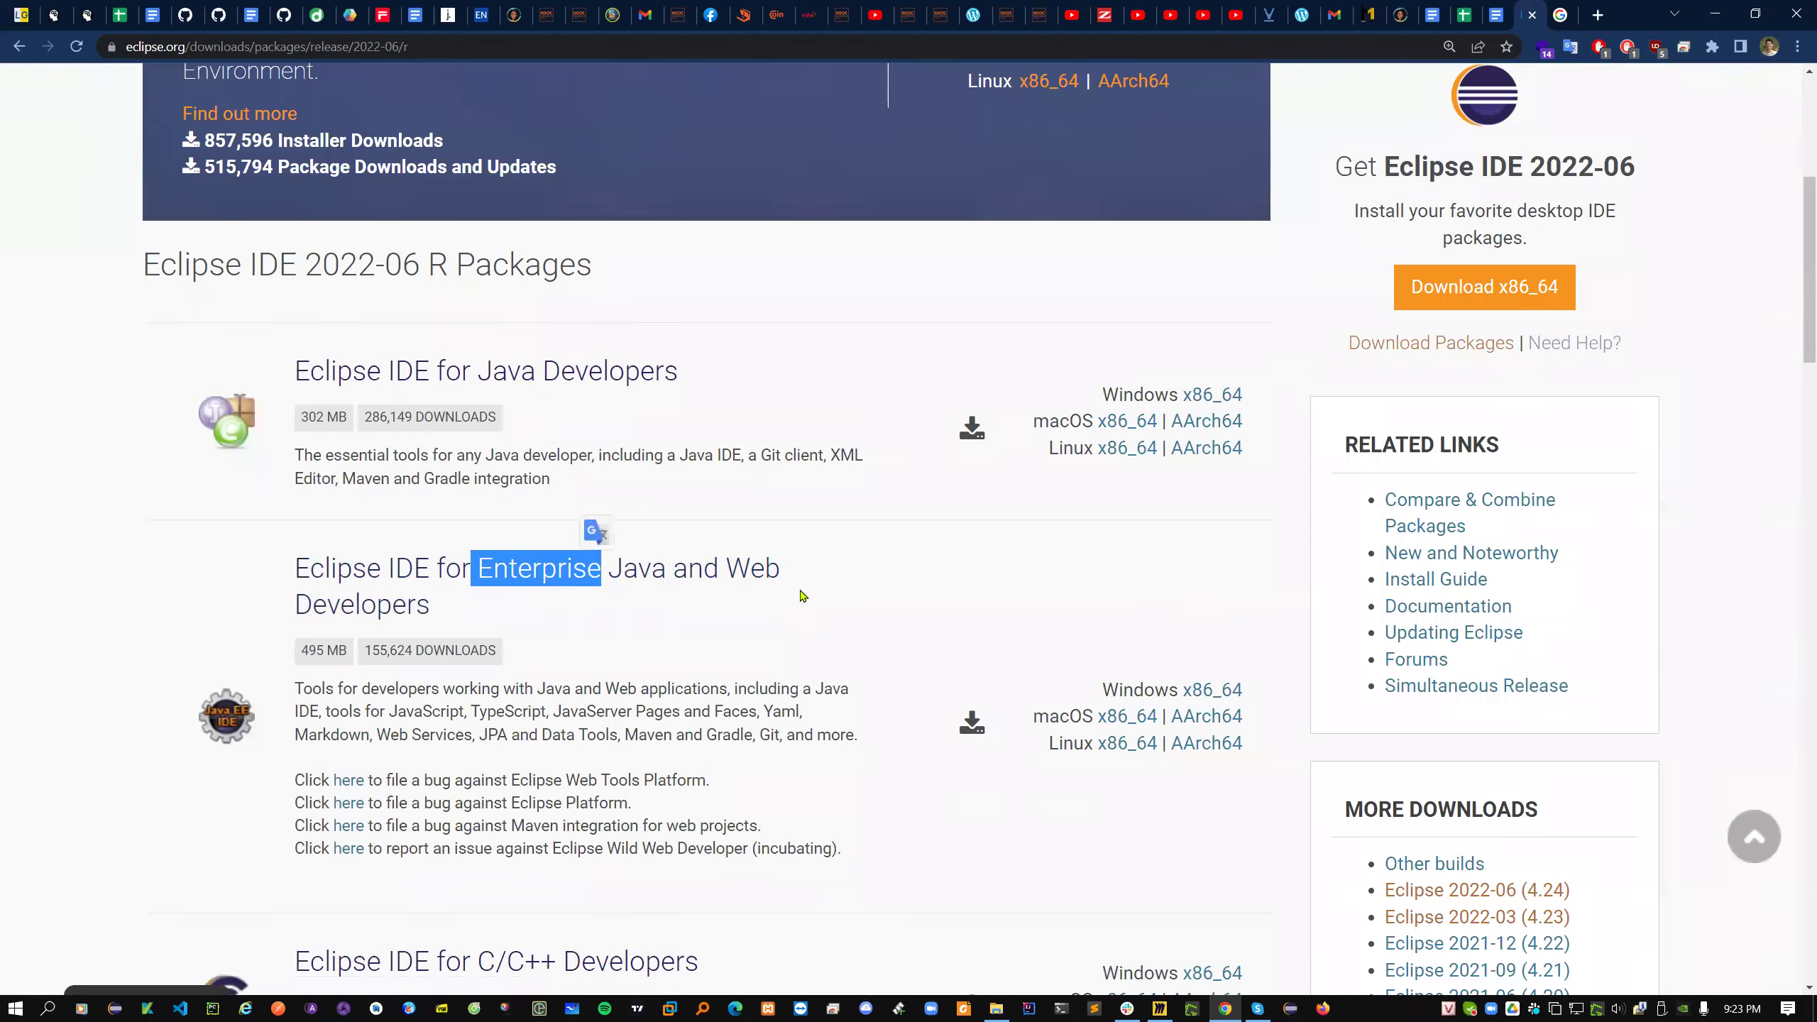
{"action": "left_click", "coordinate": [303, 650]}
{"action": "left_click_drag", "start_coordinate": [304, 650], "coordinate": [365, 652]}
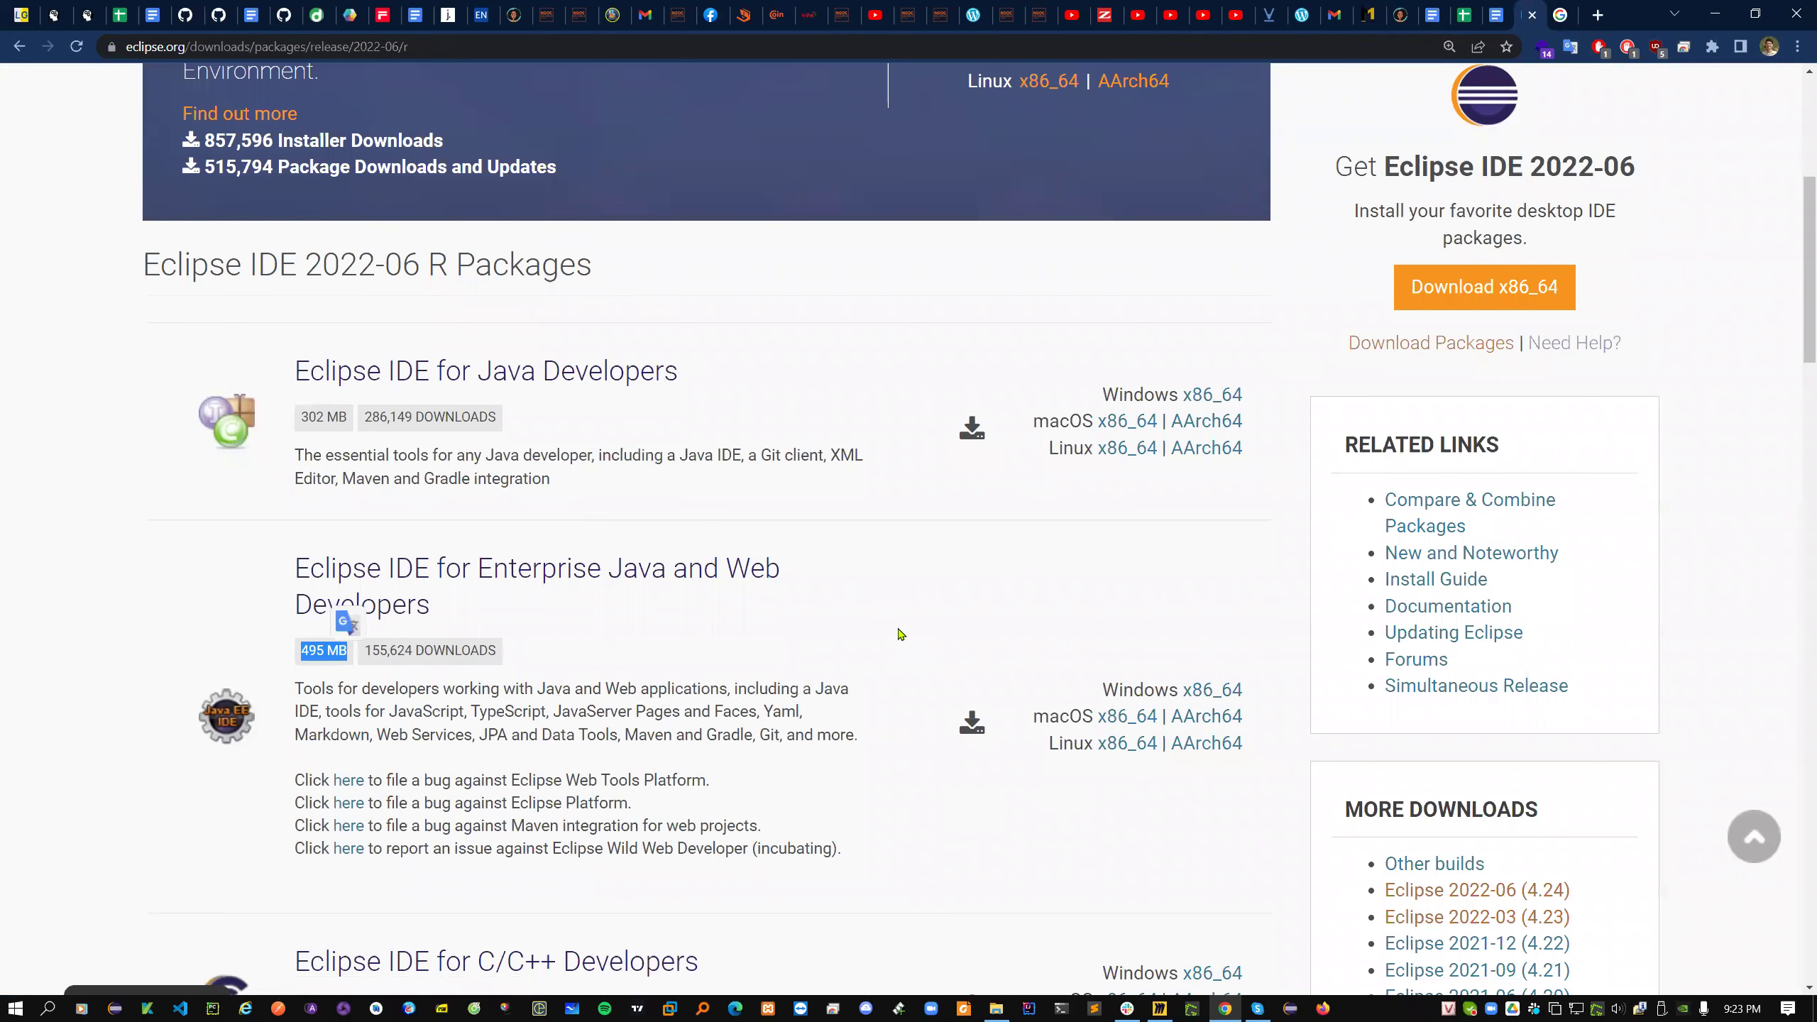
{"action": "left_click", "coordinate": [893, 634]}
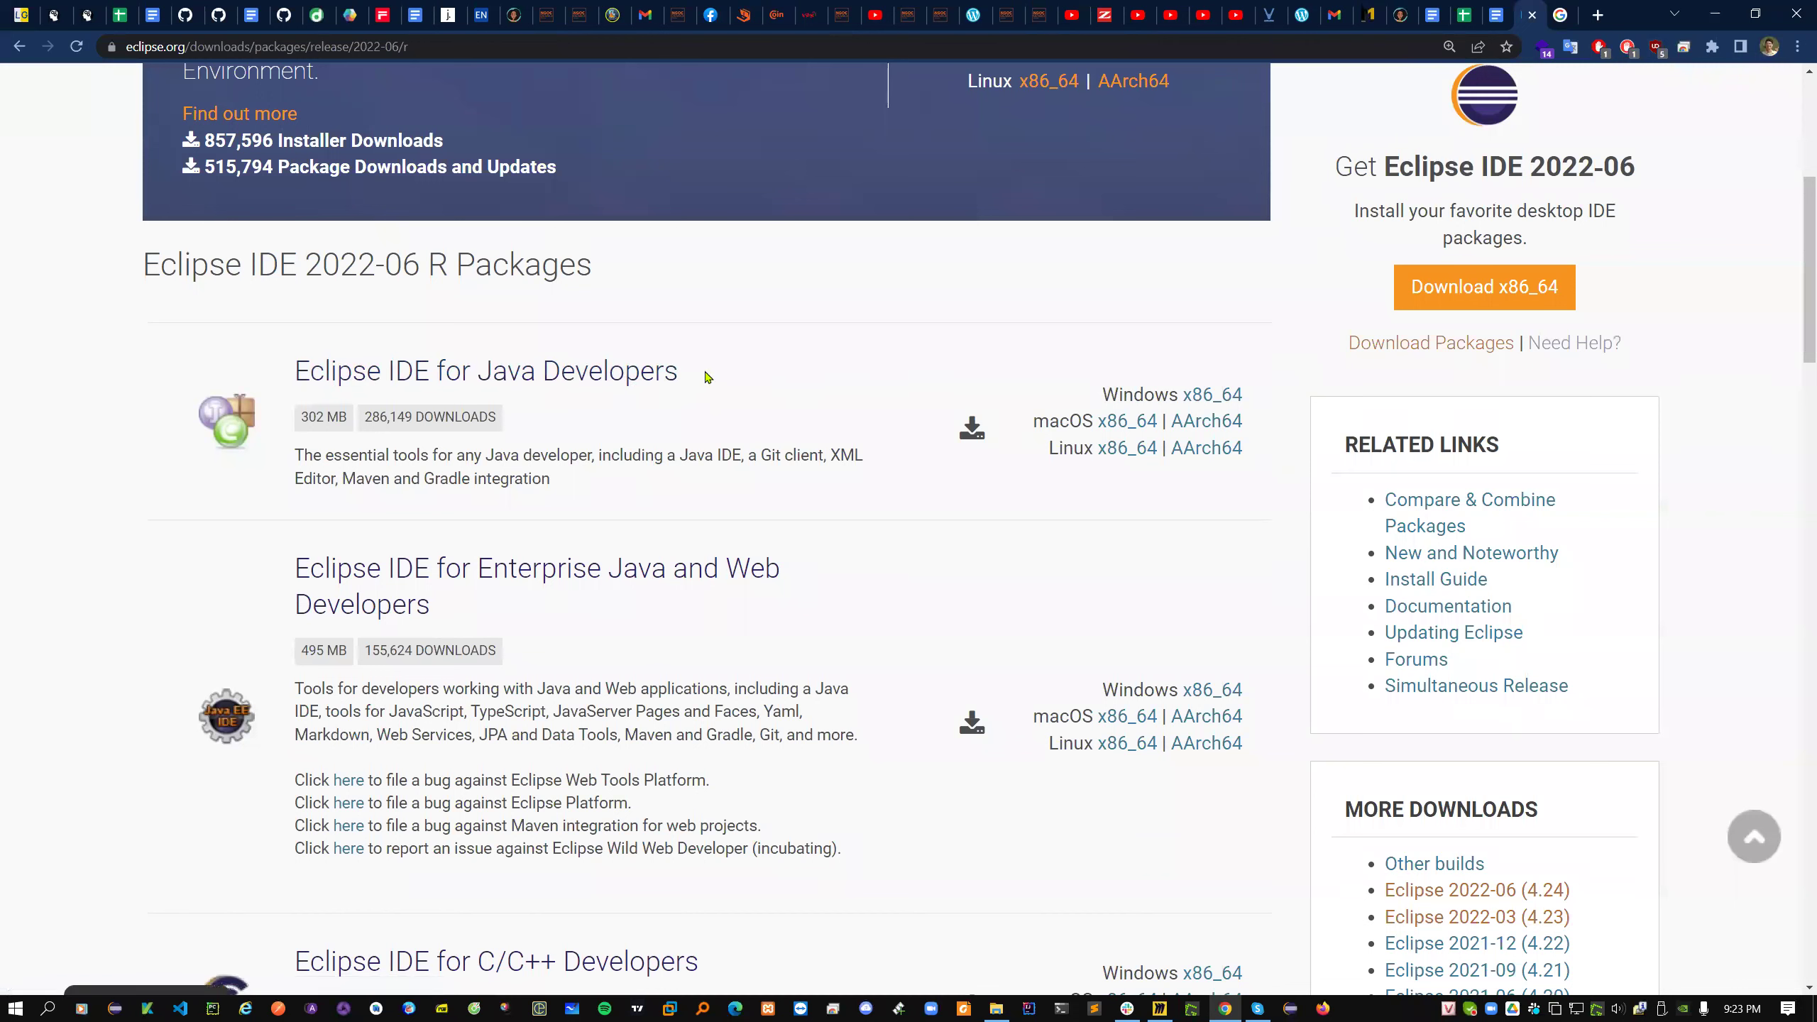
- Open the Windows x86_64 download page of Eclipse IDE for Java Developers and show the list of alternative mirrors
{"action": "left_click_drag", "start_coordinate": [705, 375], "coordinate": [469, 372]}
{"action": "left_click", "coordinate": [761, 387]}
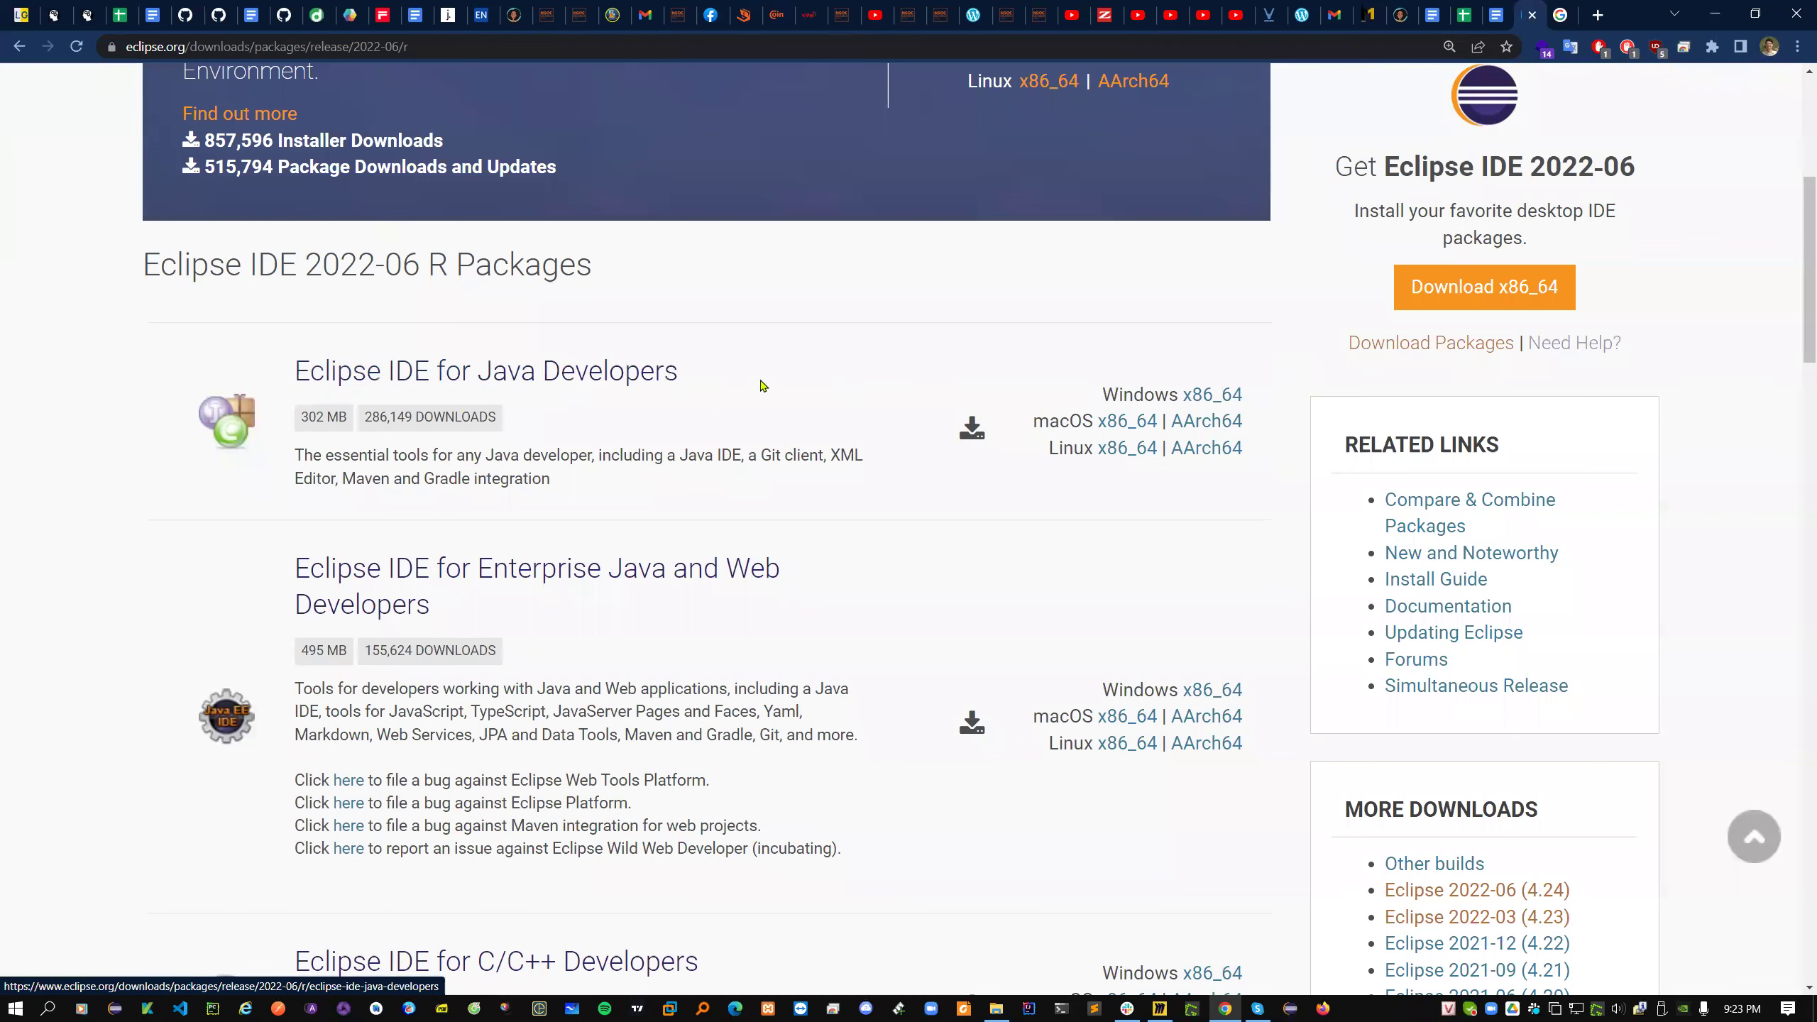
{"action": "left_click", "coordinate": [1220, 397]}
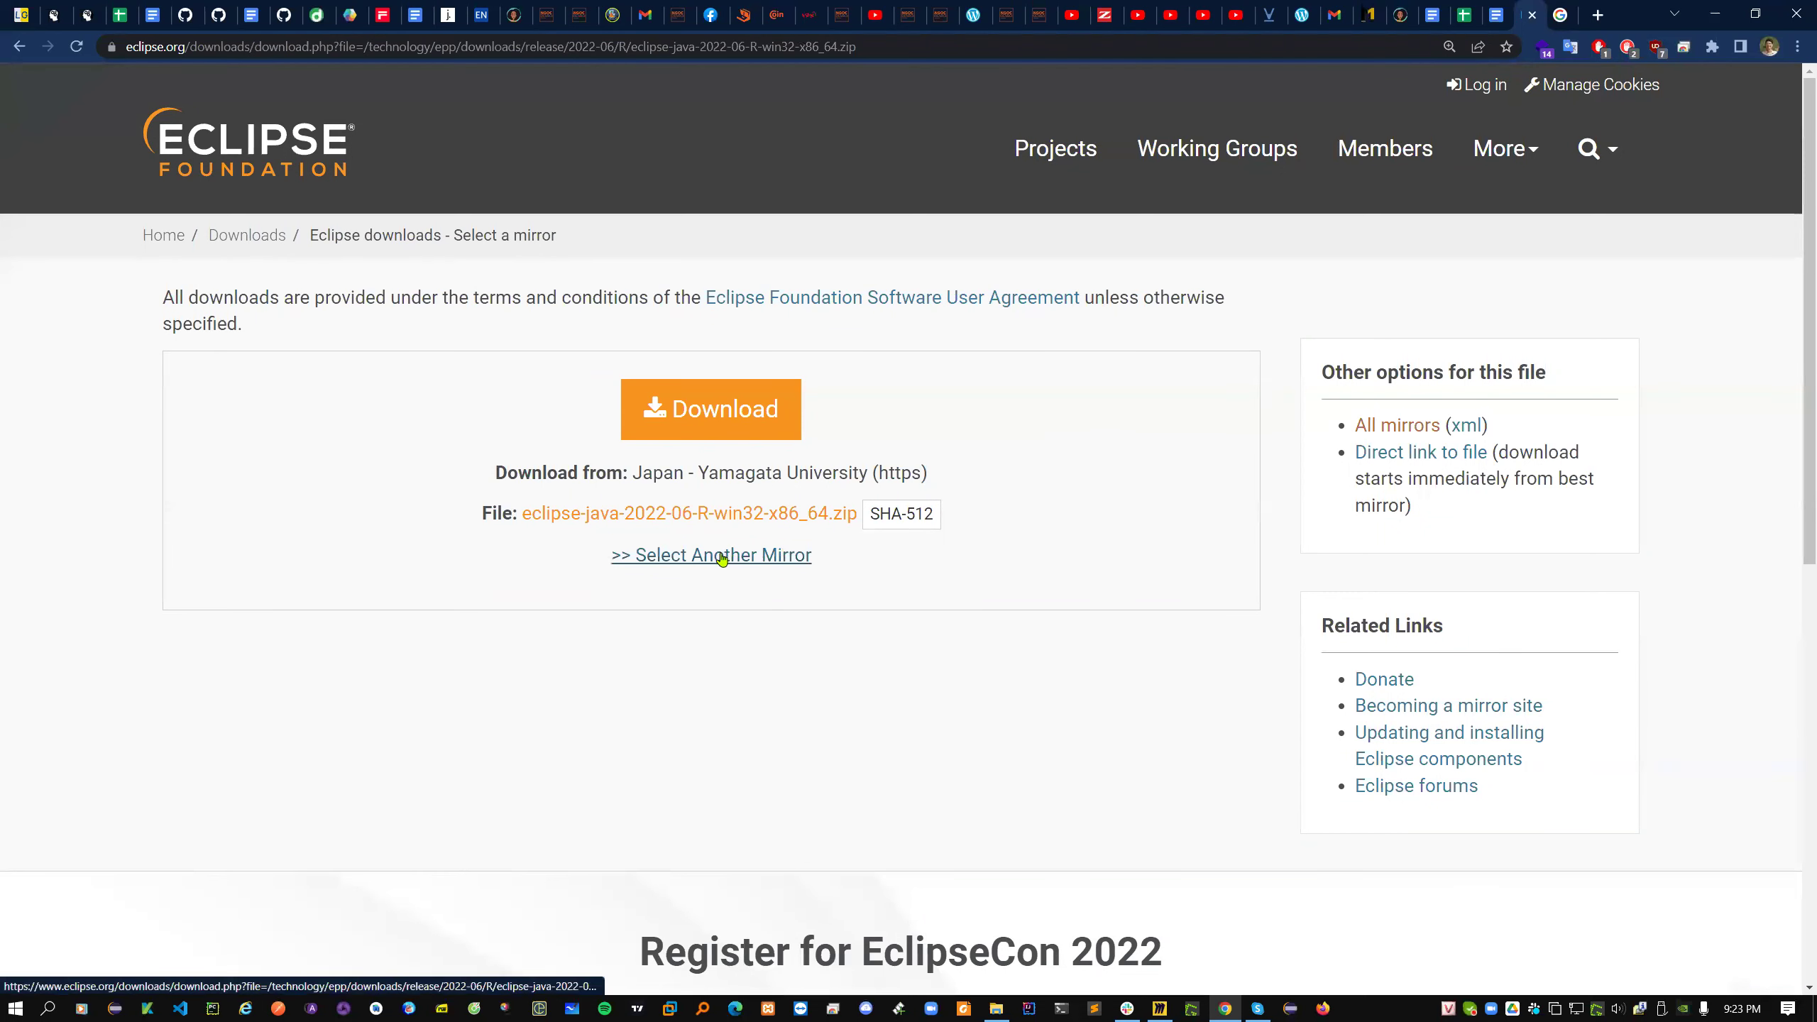
{"action": "left_click", "coordinate": [763, 563]}
{"action": "scroll", "coordinate": [1165, 582], "scroll_direction": "down", "scroll_amount": 3}
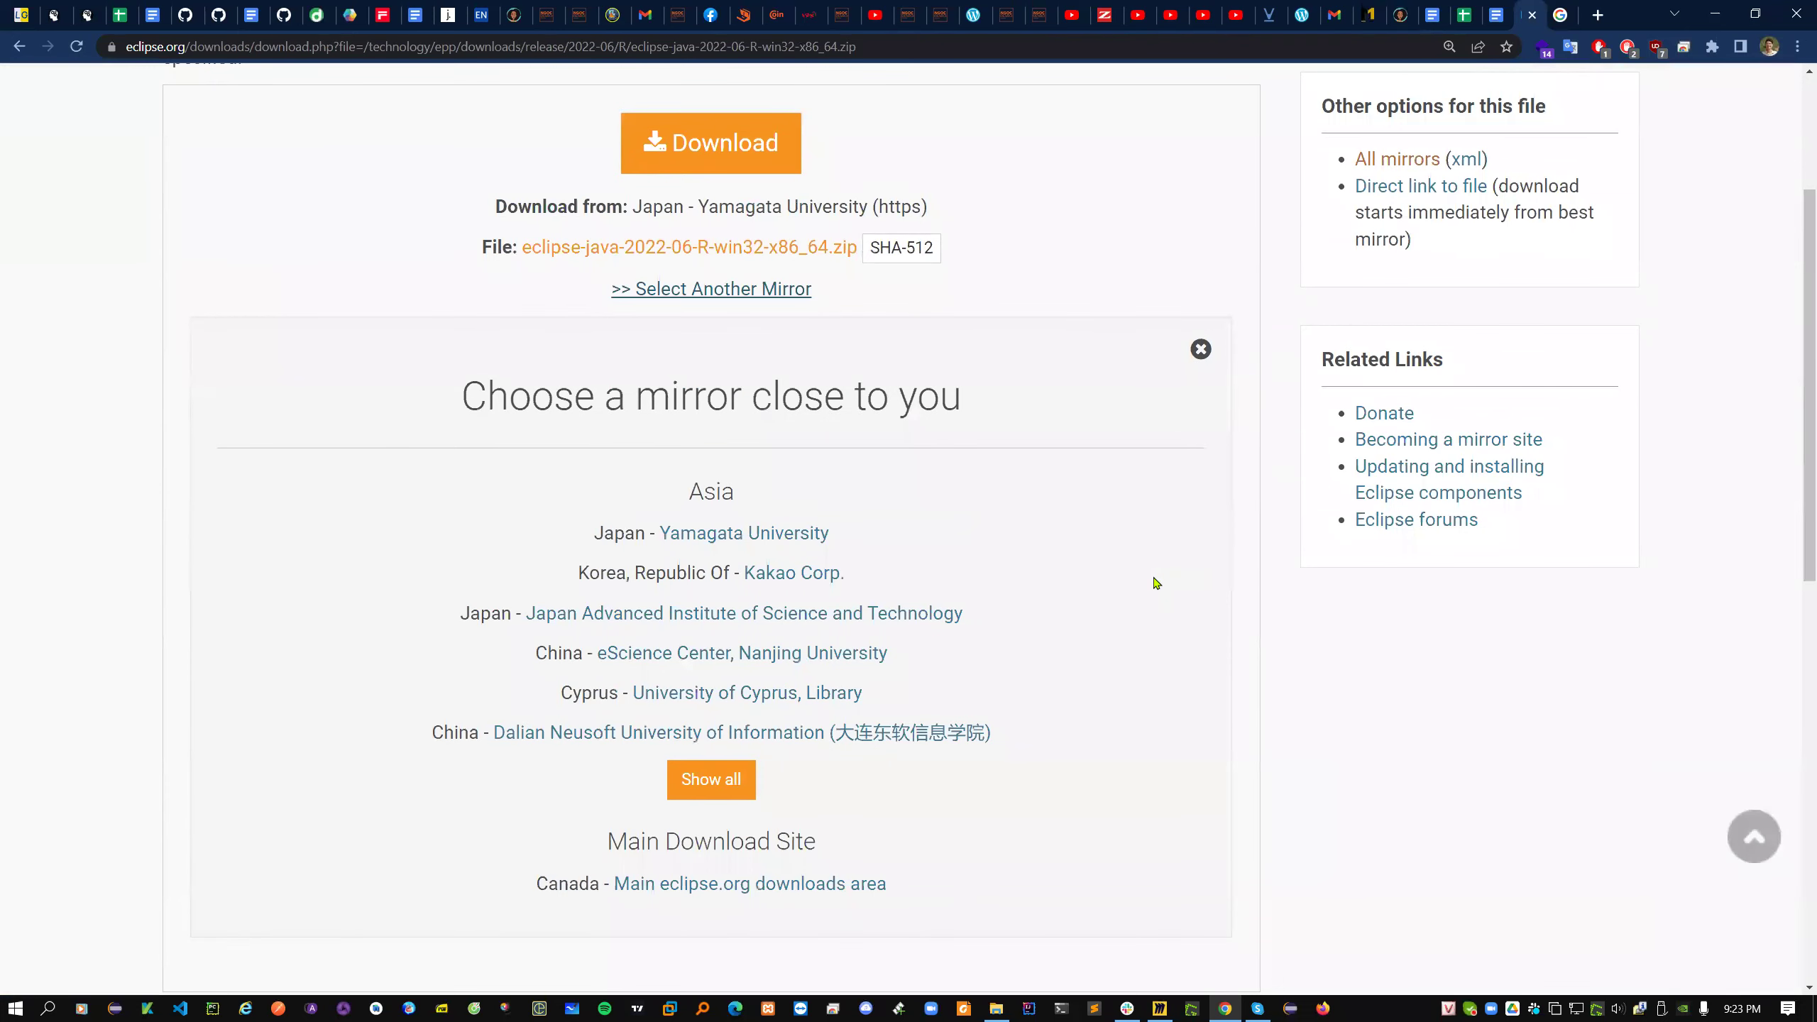
{"action": "scroll", "coordinate": [1147, 584], "scroll_direction": "up", "scroll_amount": 2}
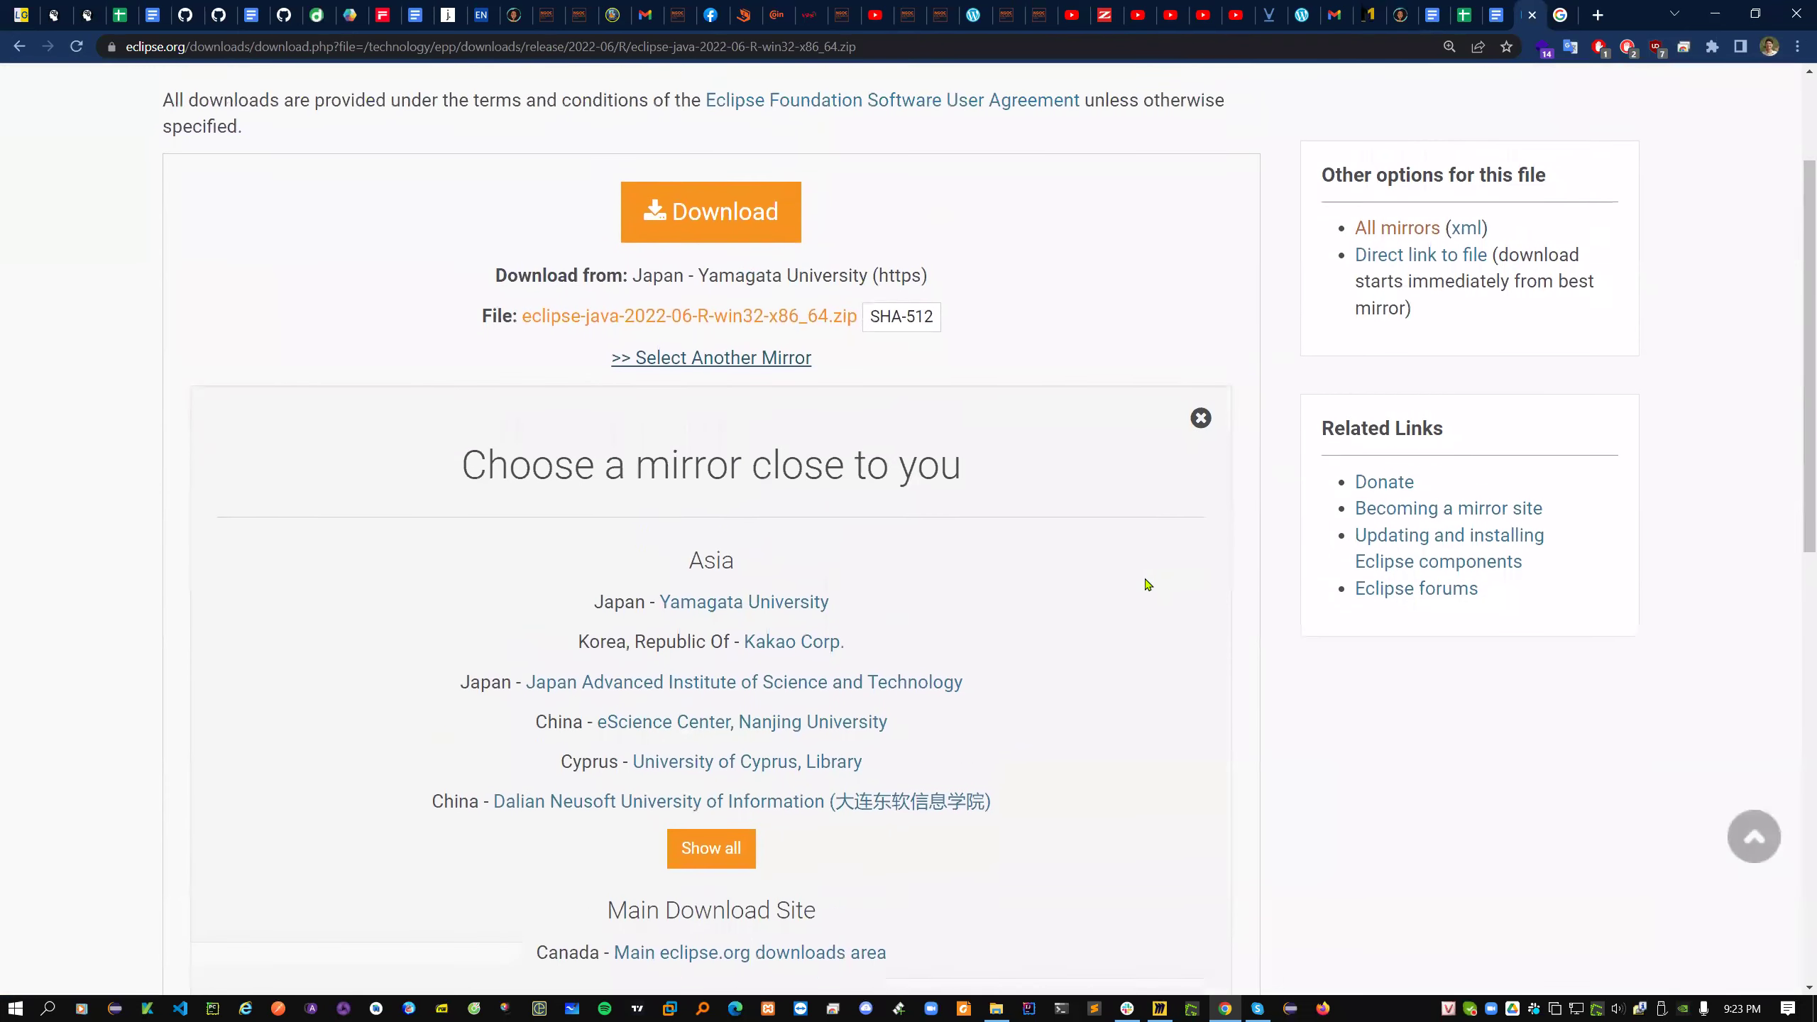
- Search for "google map" in the image search tab, open Google Maps, and show Vietnam with its neighbouring countries
{"action": "left_click", "coordinate": [1561, 14]}
{"action": "left_click", "coordinate": [603, 111]}
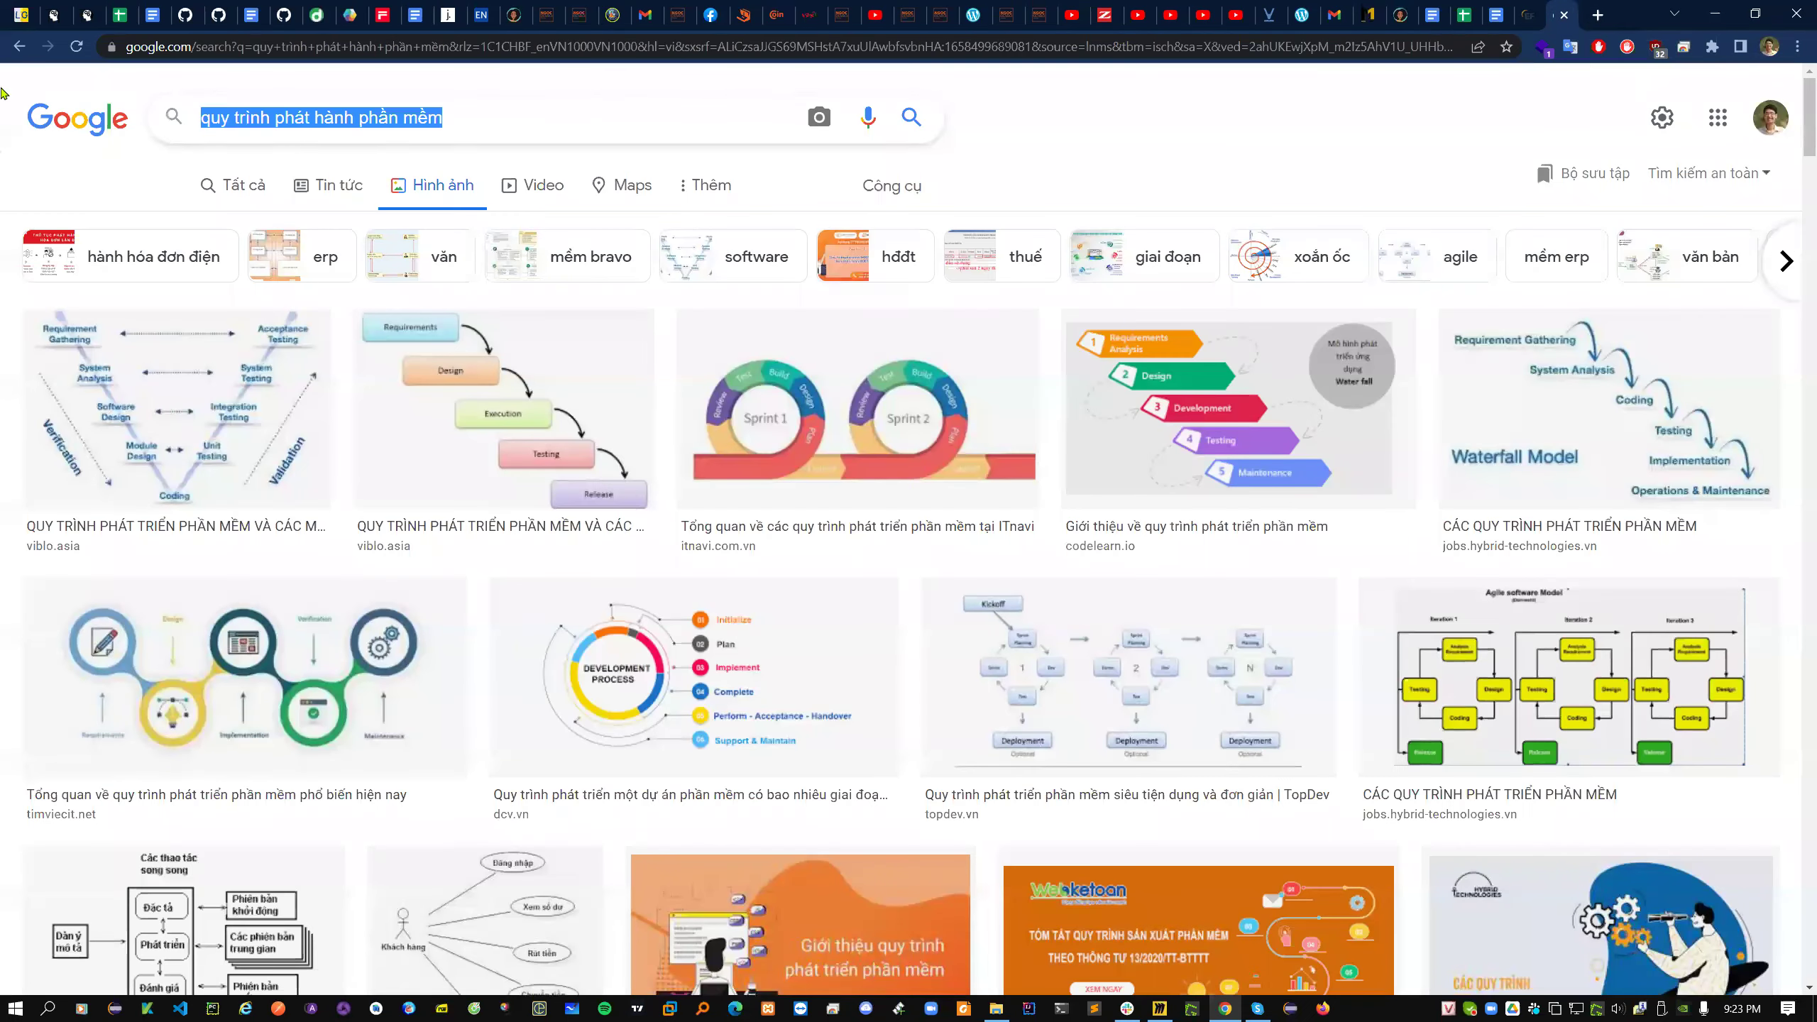
{"action": "type", "text": "google map"}
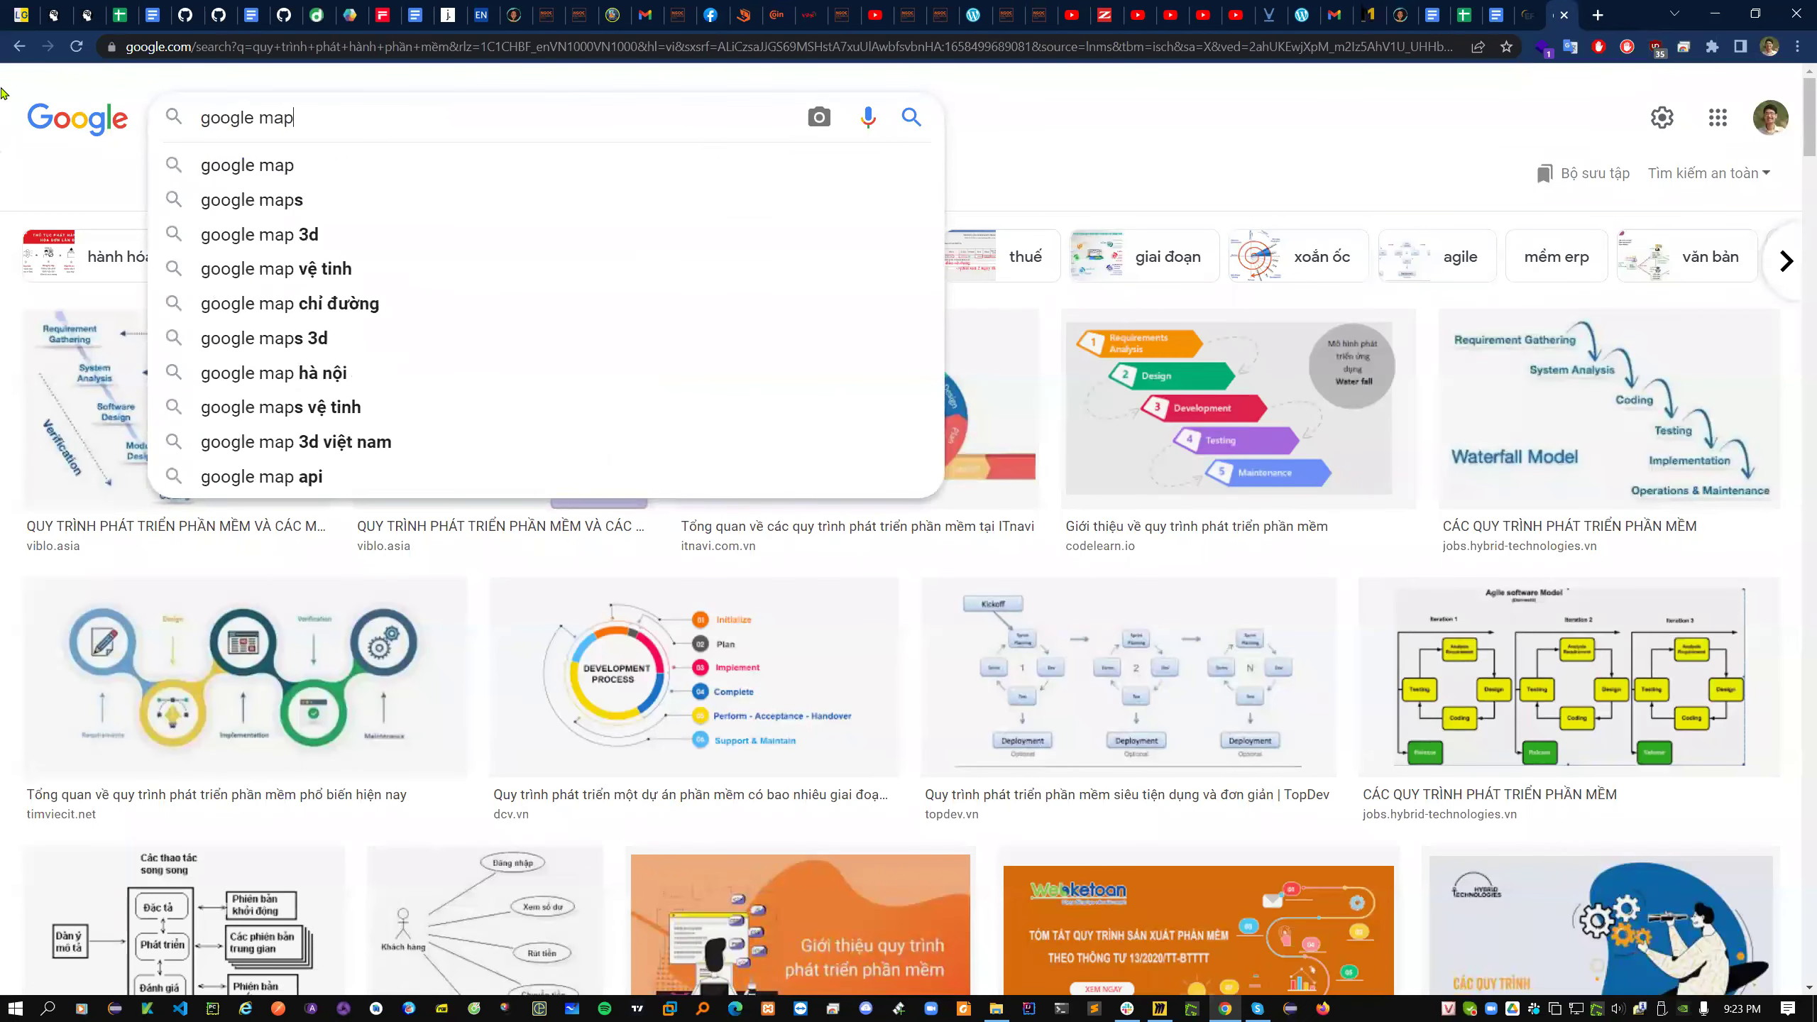
{"action": "key", "text": "Return"}
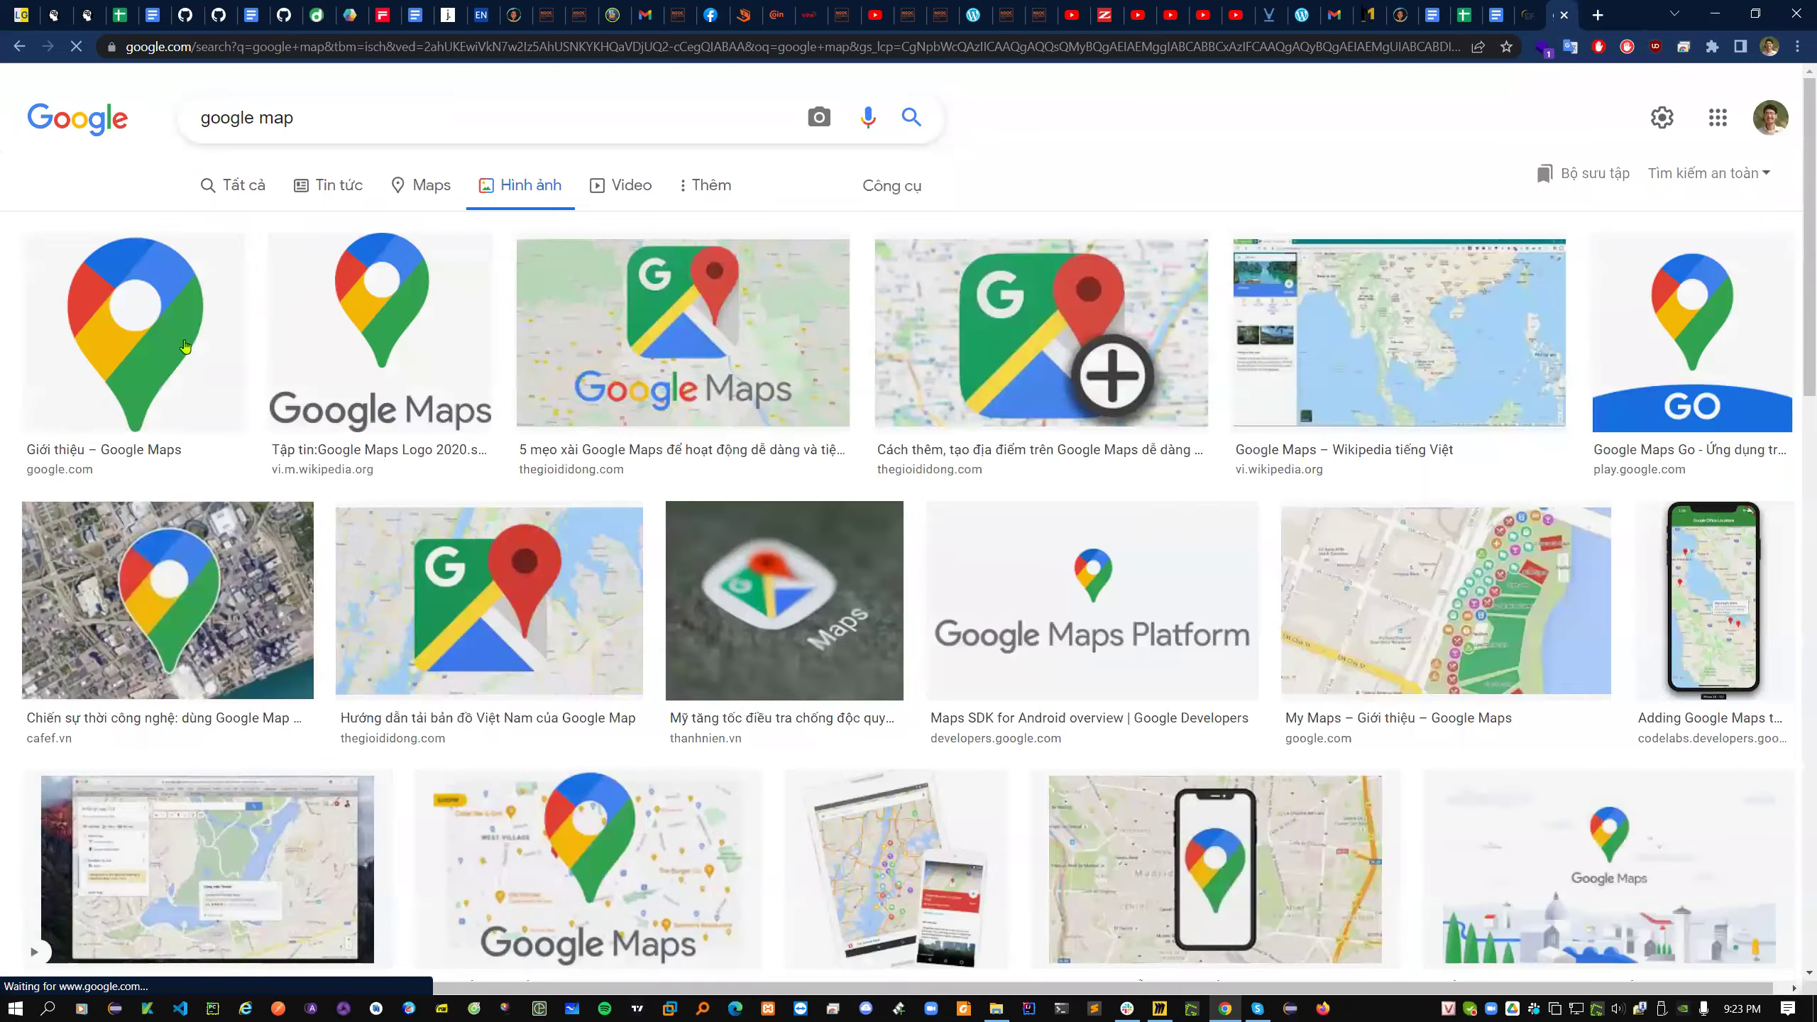
{"action": "left_click", "coordinate": [262, 189]}
{"action": "left_click", "coordinate": [322, 318]}
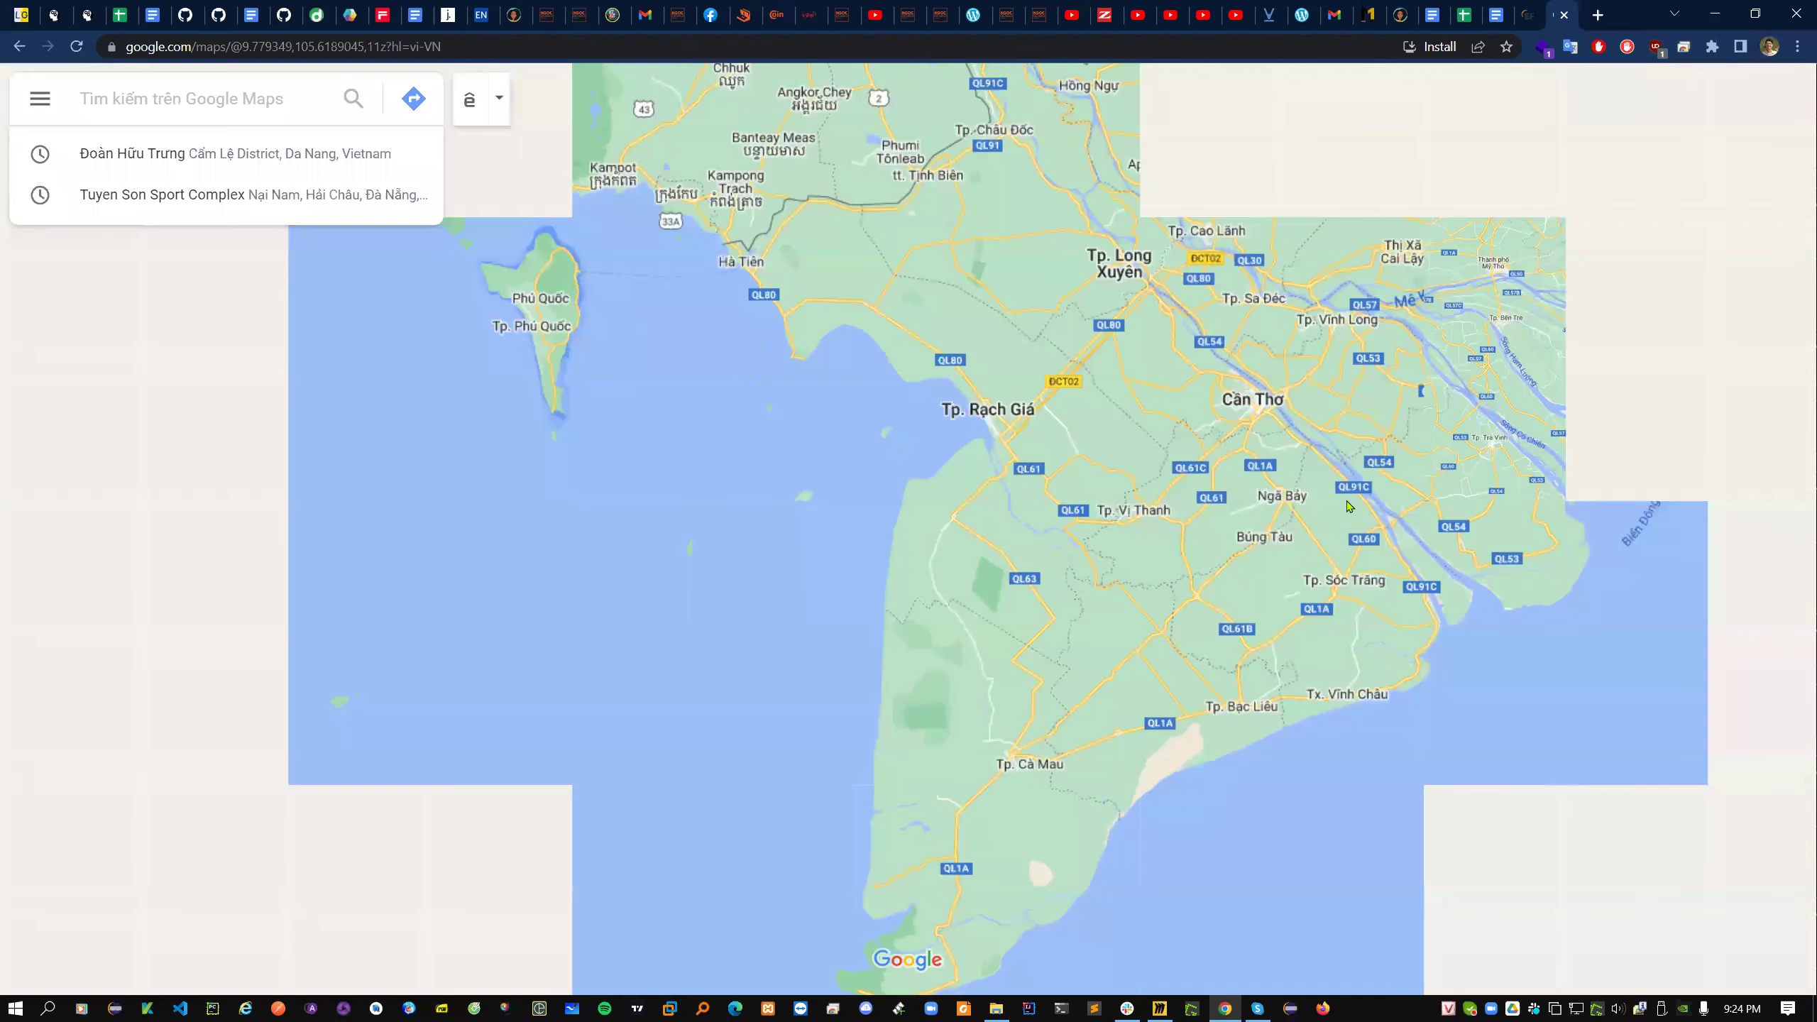
{"action": "scroll", "coordinate": [1023, 617], "scroll_direction": "down", "scroll_amount": 5}
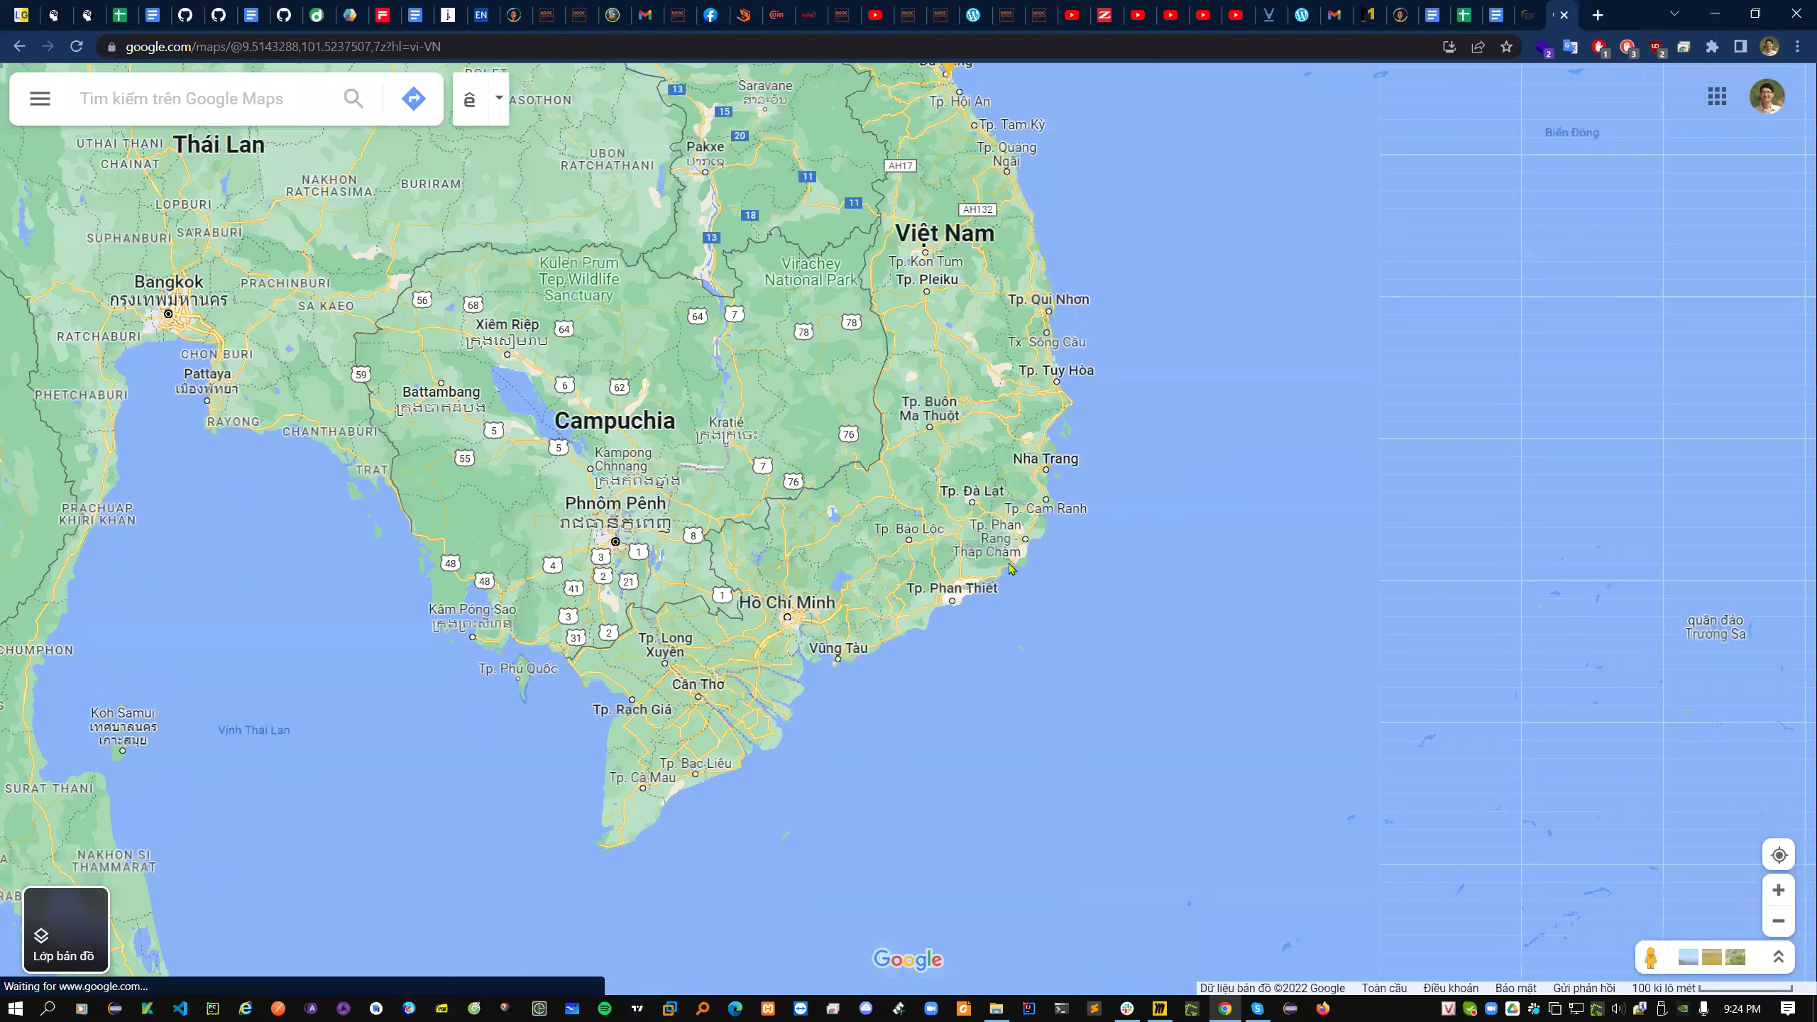
{"action": "scroll", "coordinate": [959, 487], "scroll_direction": "down", "scroll_amount": 2}
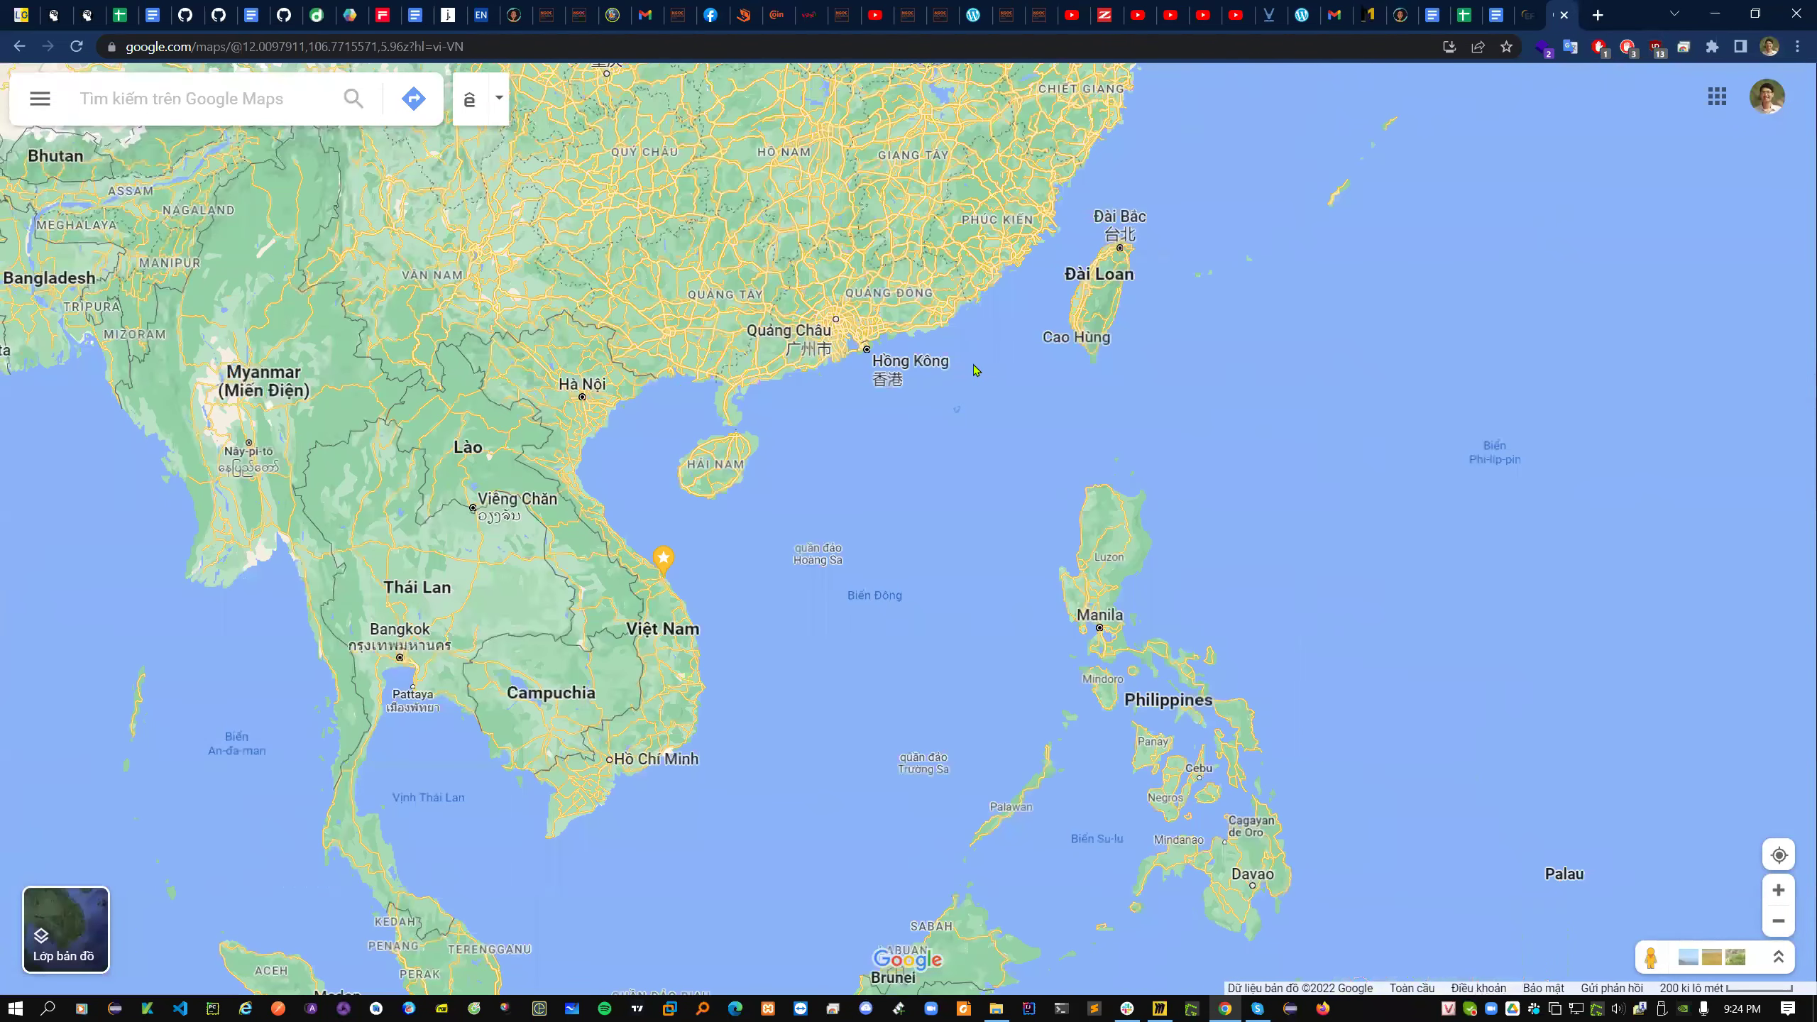
- Widen the map to cover Vietnam, China, Korea and Japan, and capture that area in the Greenshot image editor
{"action": "scroll", "coordinate": [1380, 440], "scroll_direction": "down", "scroll_amount": 2}
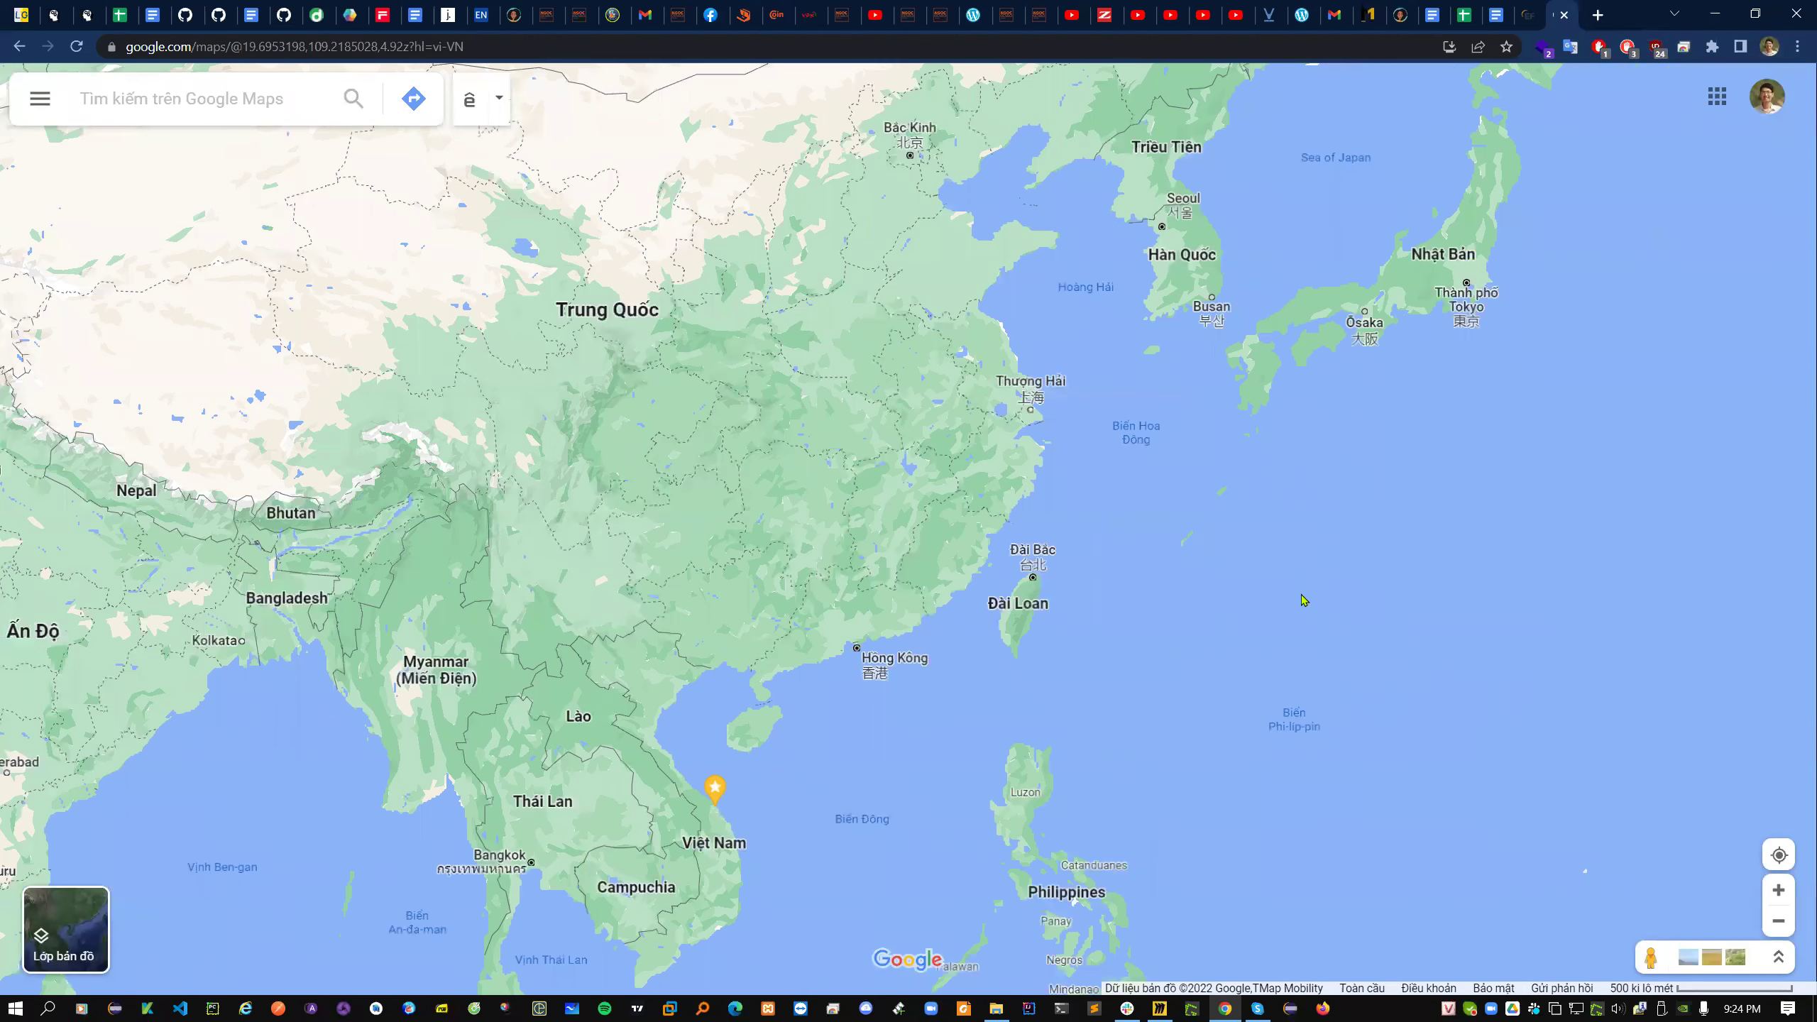
{"action": "scroll", "coordinate": [1288, 591], "scroll_direction": "down", "scroll_amount": 2}
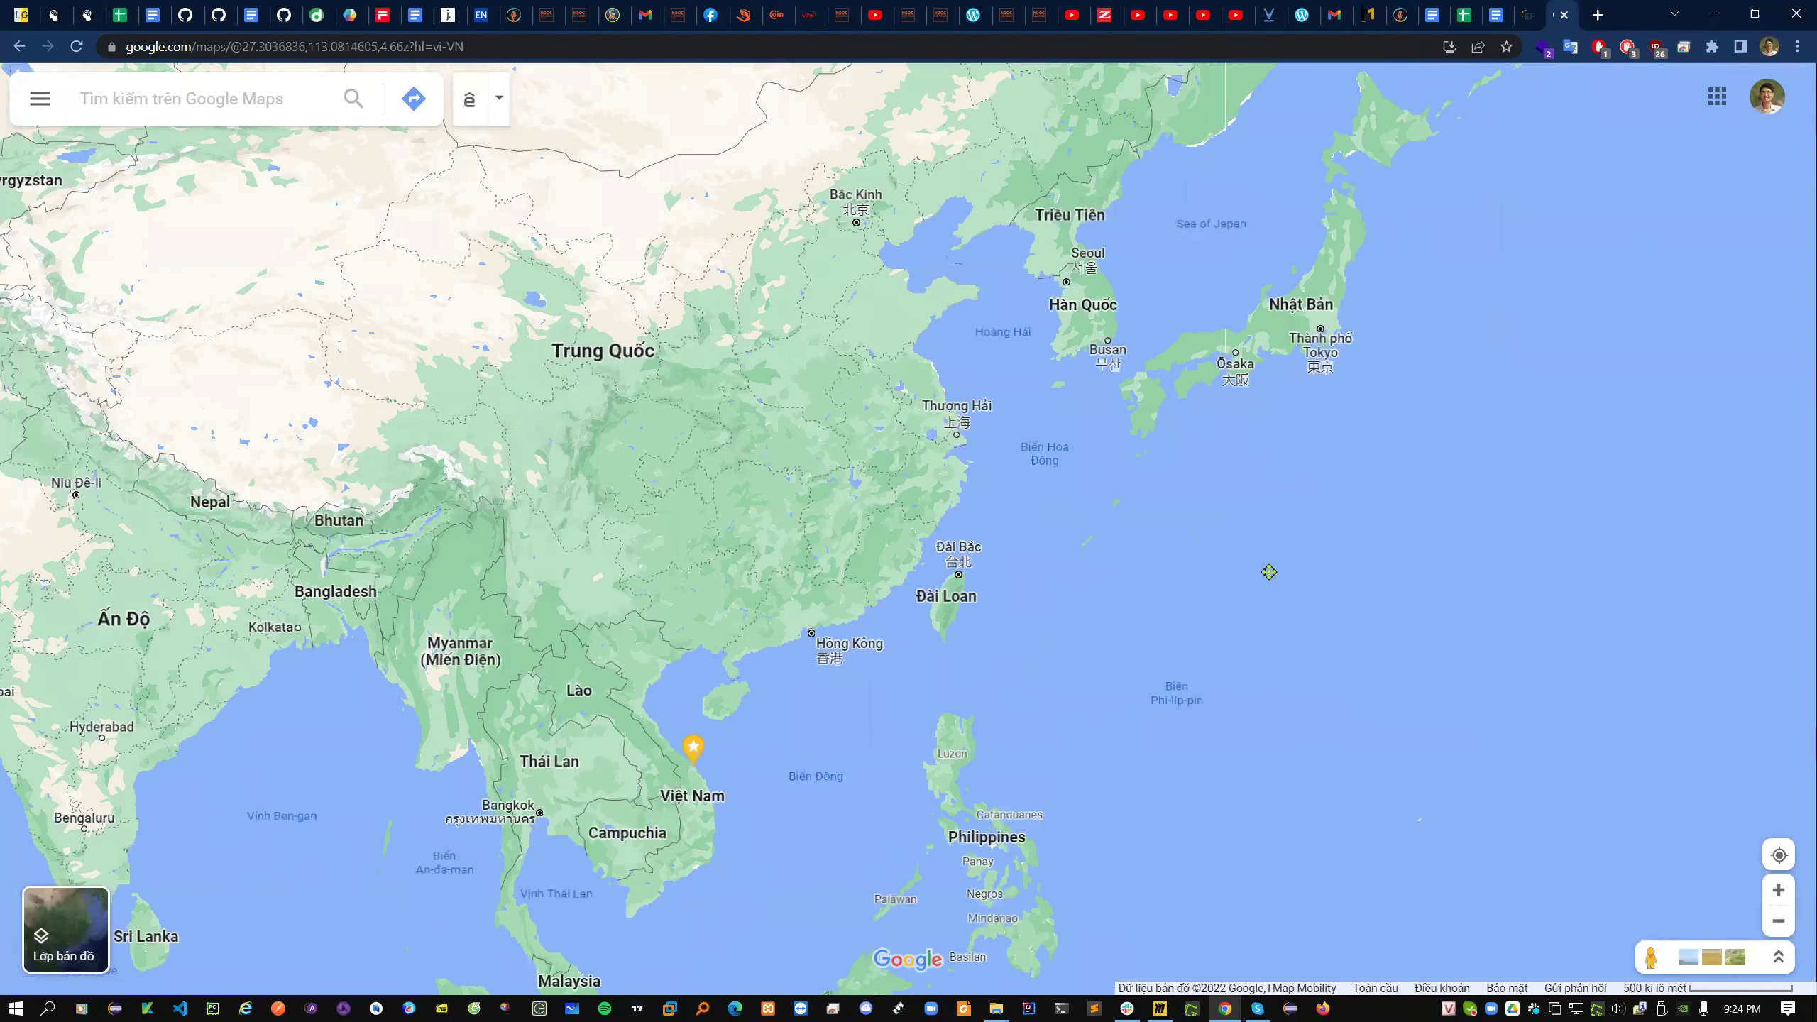
{"action": "left_click_drag", "start_coordinate": [1269, 572], "coordinate": [1281, 576]}
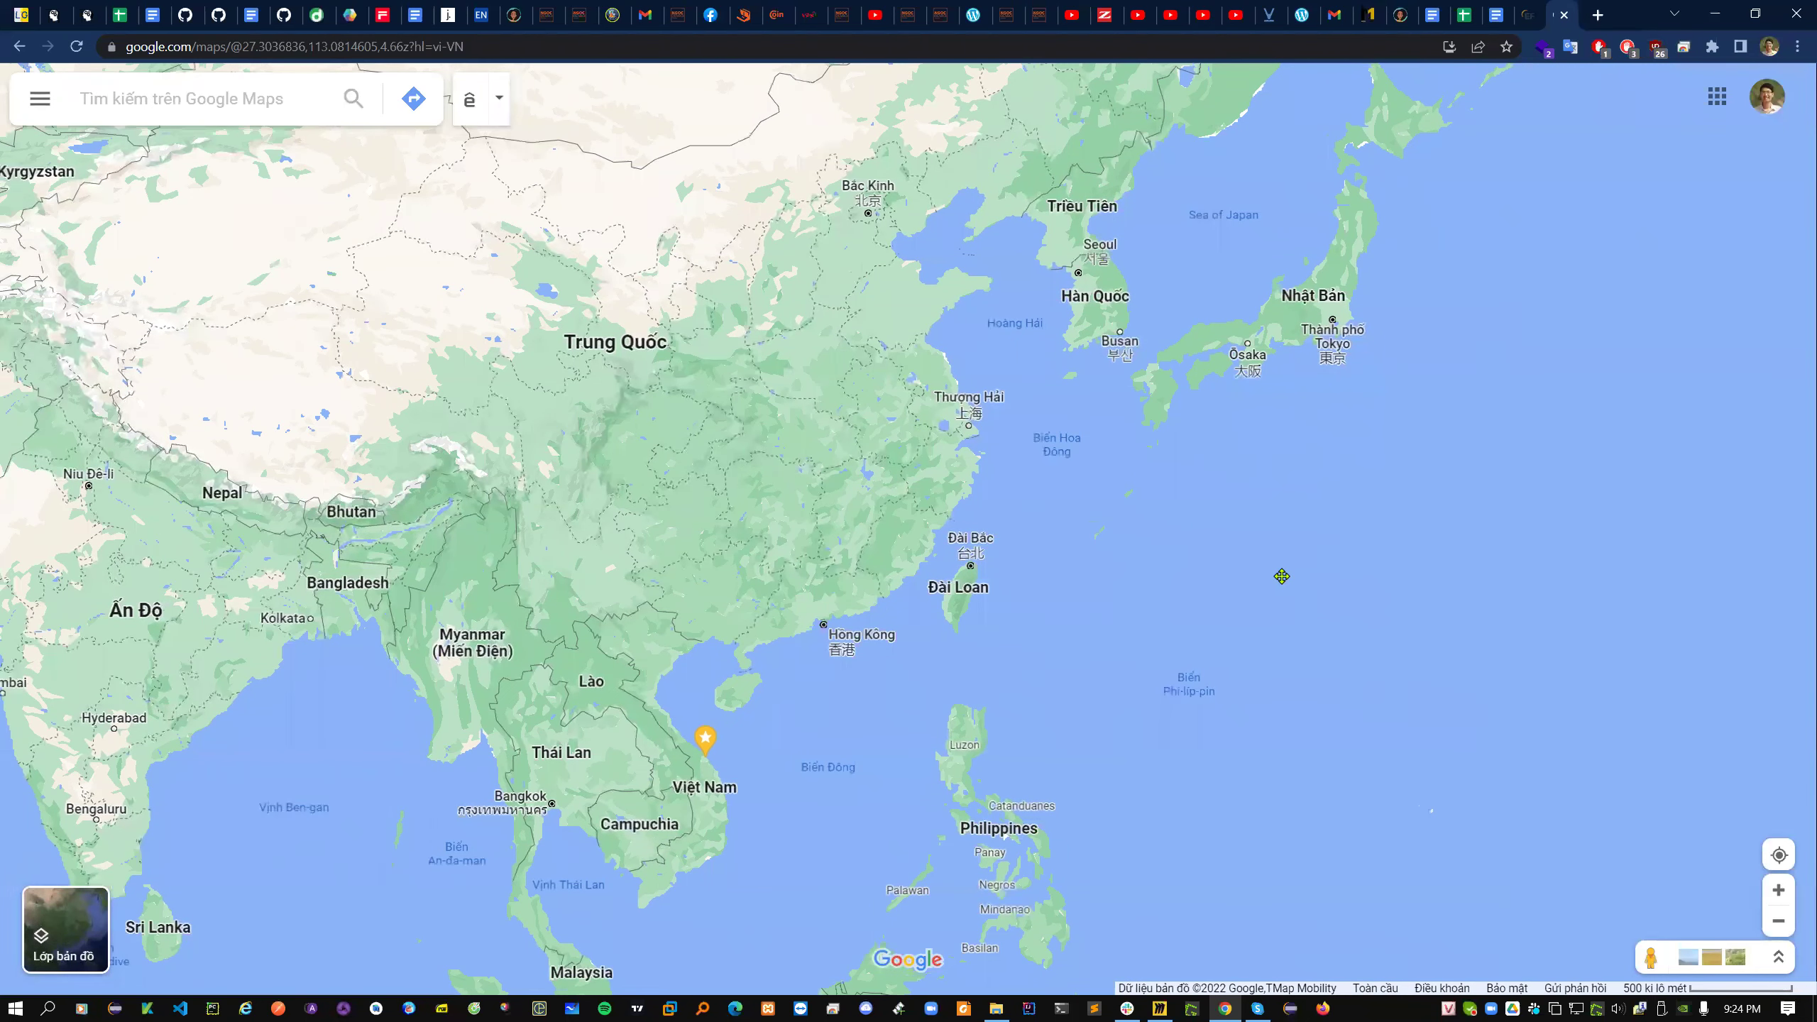
{"action": "key", "text": "Print"}
{"action": "left_click_drag", "start_coordinate": [1376, 729], "coordinate": [1752, 940]}
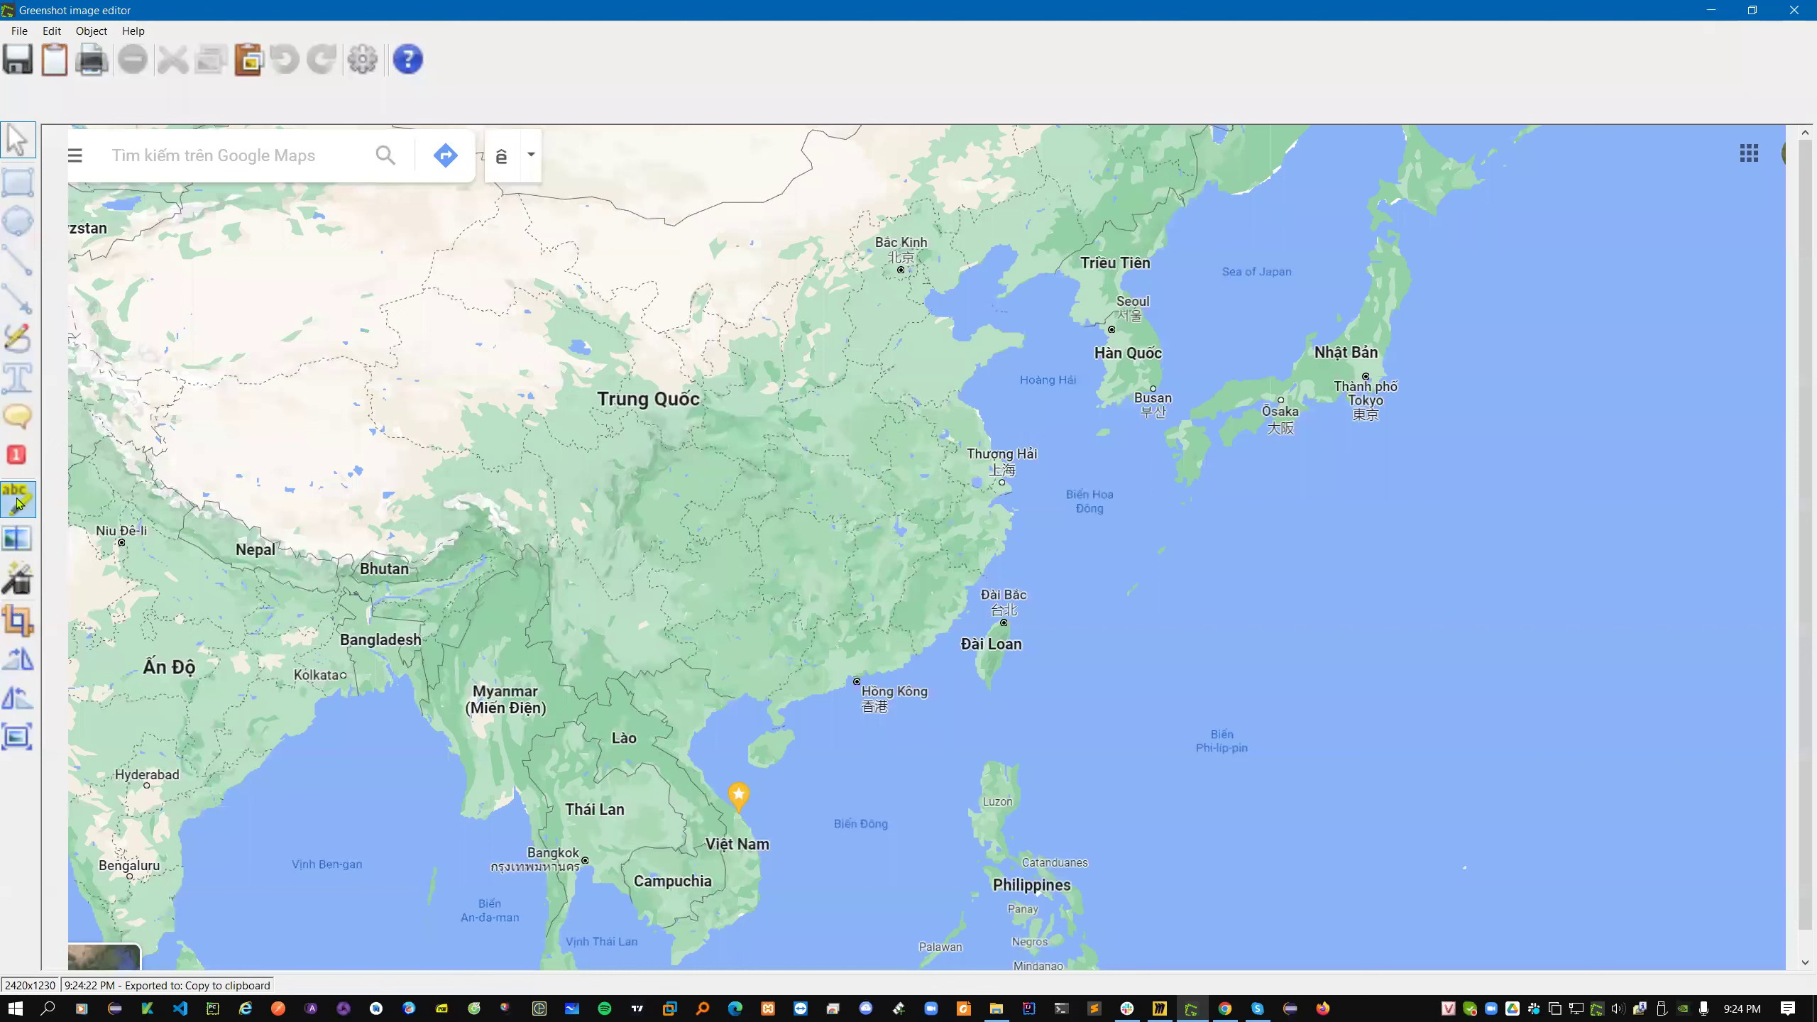
- Draw a red freehand route from Vietnam past Taiwan to Japan, and highlight the Japan - Yamagata University mirror on the Eclipse page
{"action": "left_click", "coordinate": [14, 351]}
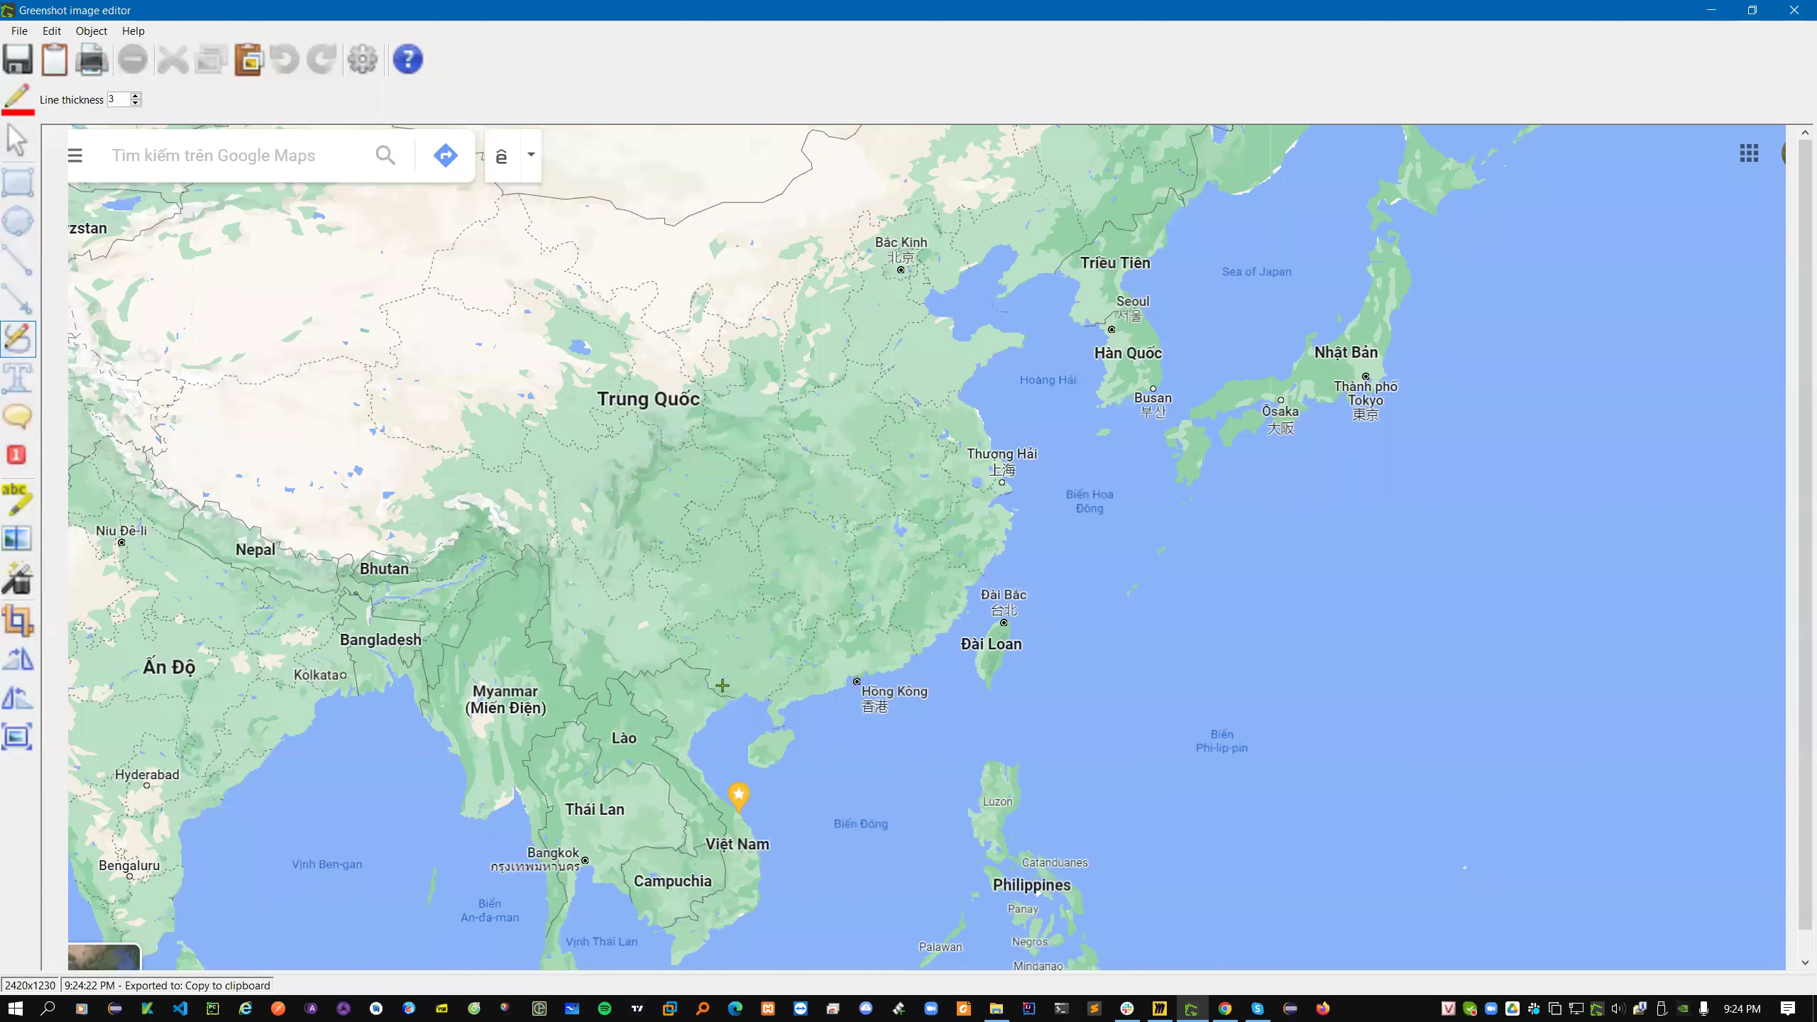
{"action": "mouse_move", "coordinate": [766, 855]}
{"action": "left_mouse_down"}
{"action": "mouse_move", "coordinate": [781, 791]}
{"action": "mouse_move", "coordinate": [826, 748]}
{"action": "mouse_move", "coordinate": [930, 700]}
{"action": "mouse_move", "coordinate": [1052, 601]}
{"action": "mouse_move", "coordinate": [1125, 451]}
{"action": "mouse_move", "coordinate": [1314, 359]}
{"action": "left_mouse_up"}
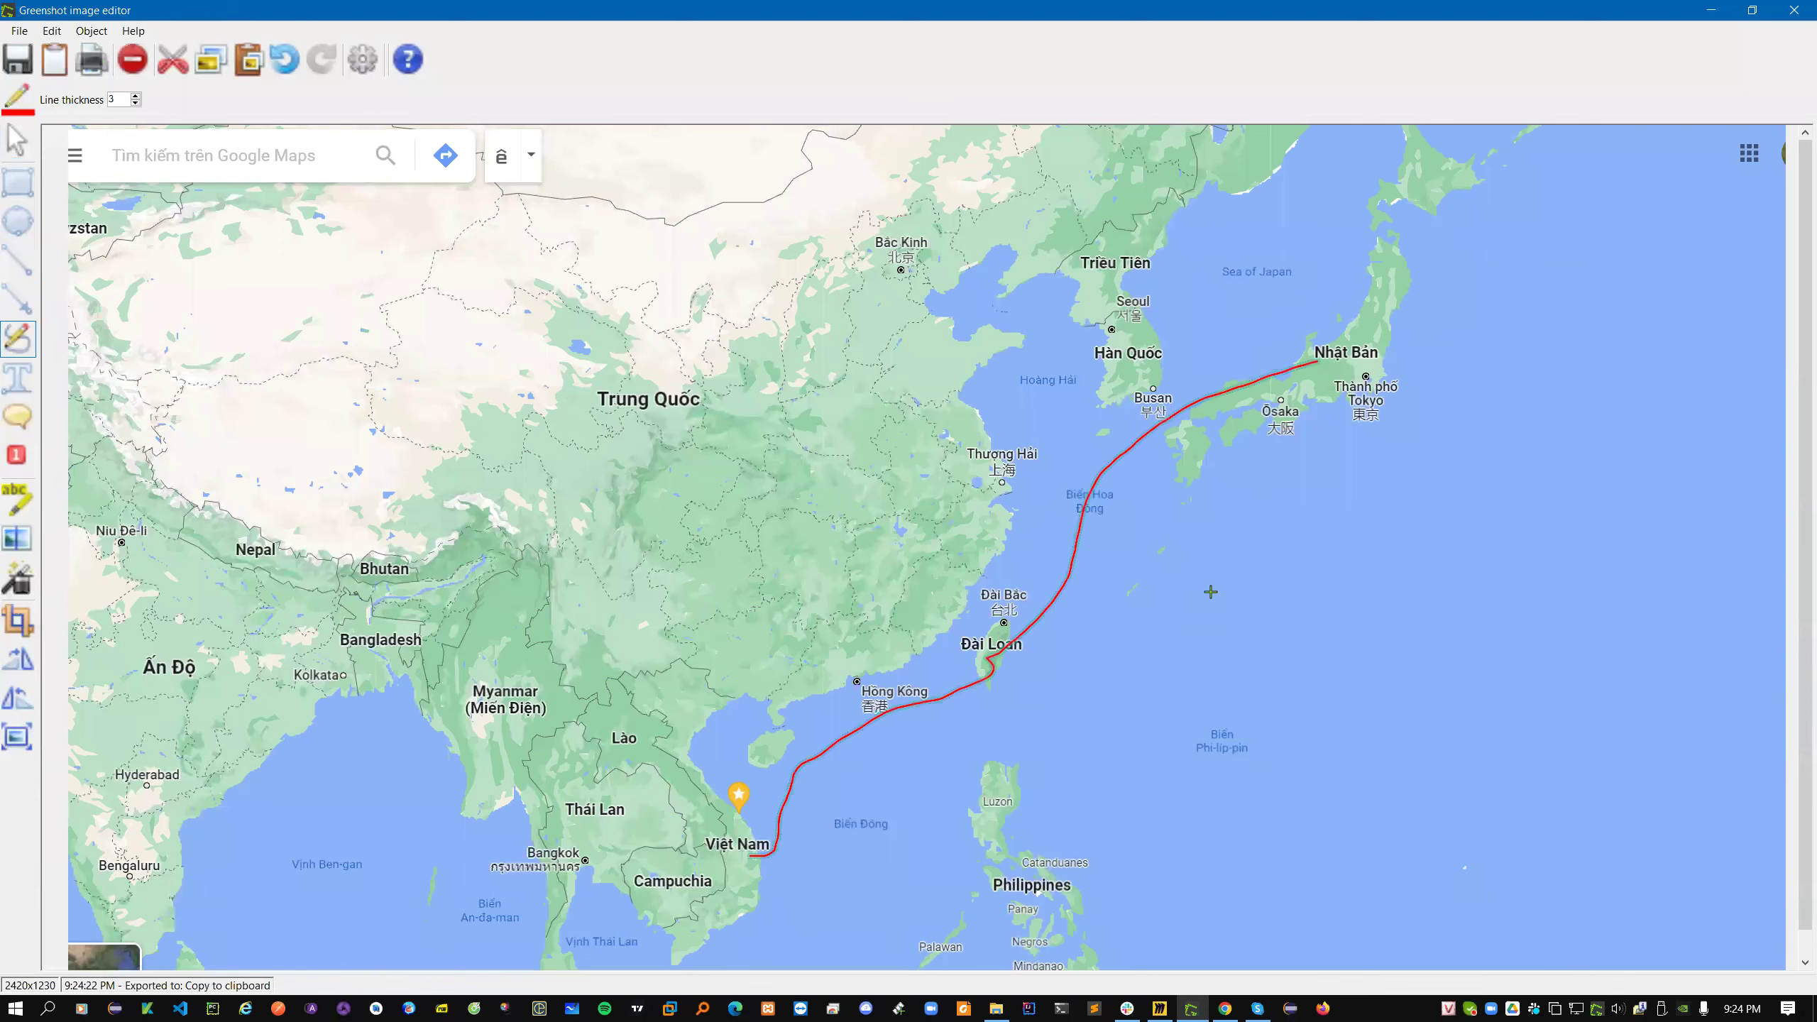
{"action": "left_click", "coordinate": [1224, 1008]}
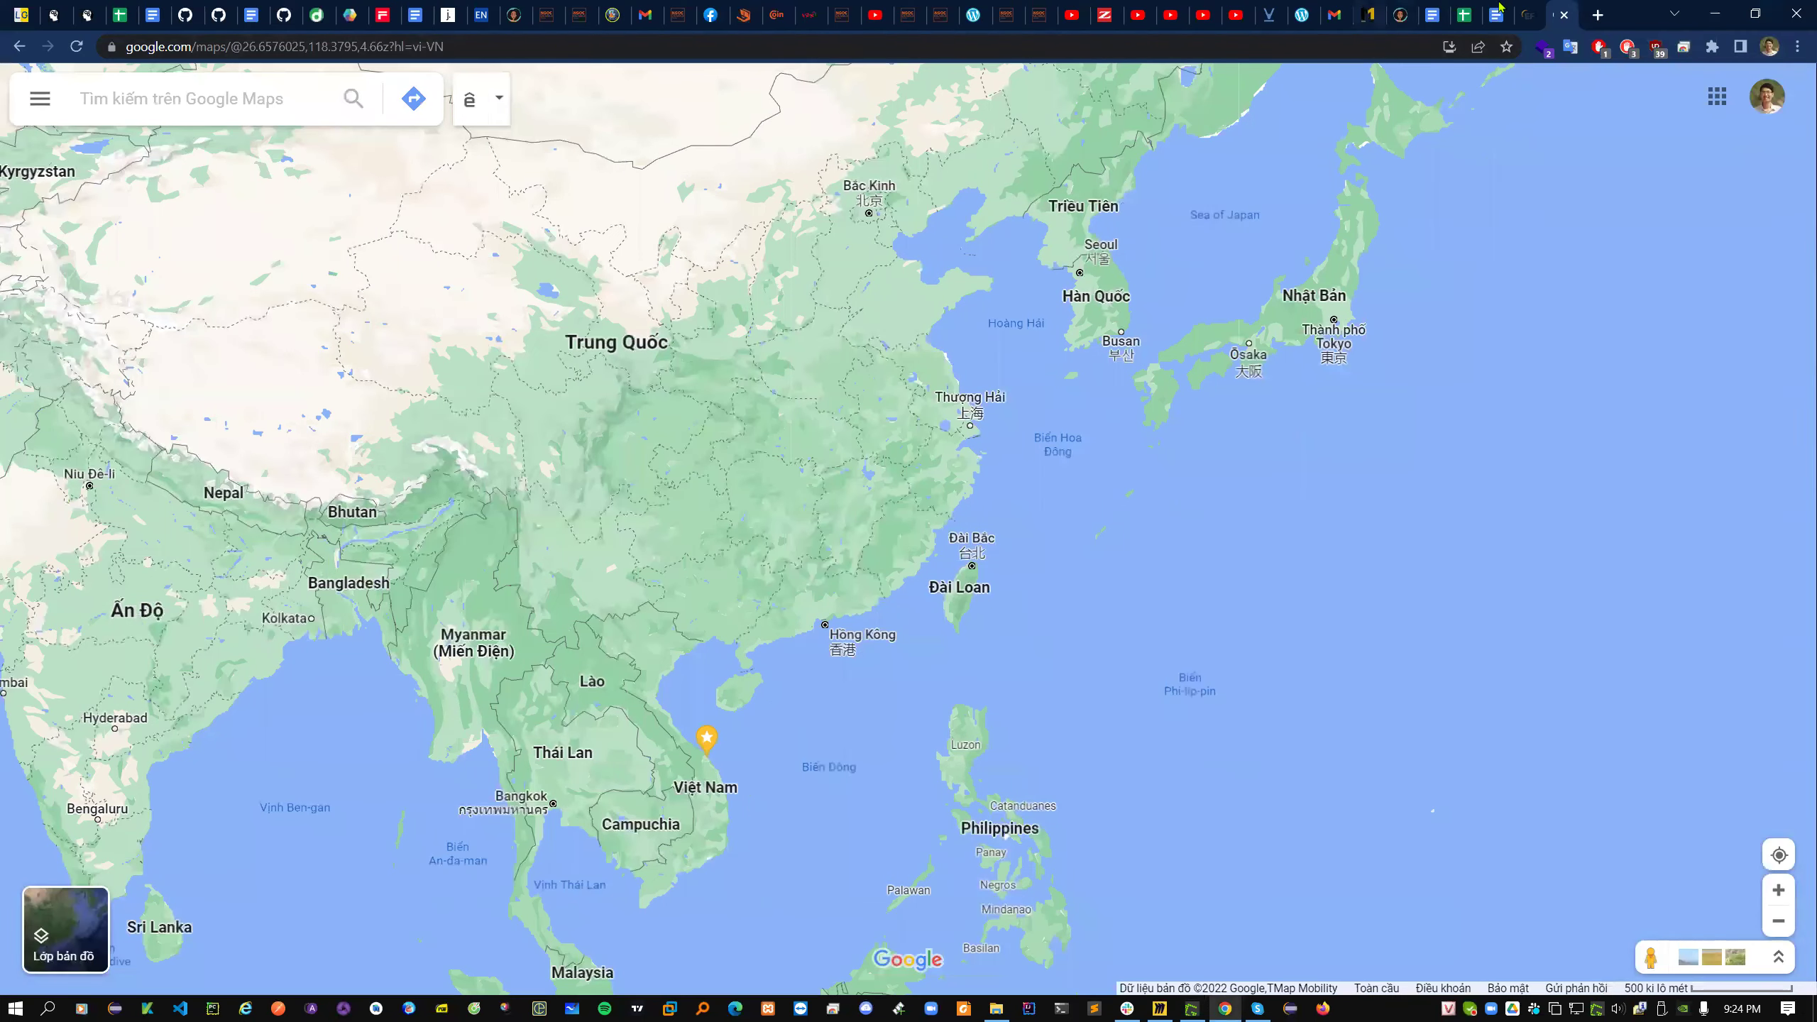
{"action": "left_click", "coordinate": [1519, 17]}
{"action": "left_click_drag", "start_coordinate": [595, 627], "coordinate": [887, 621]}
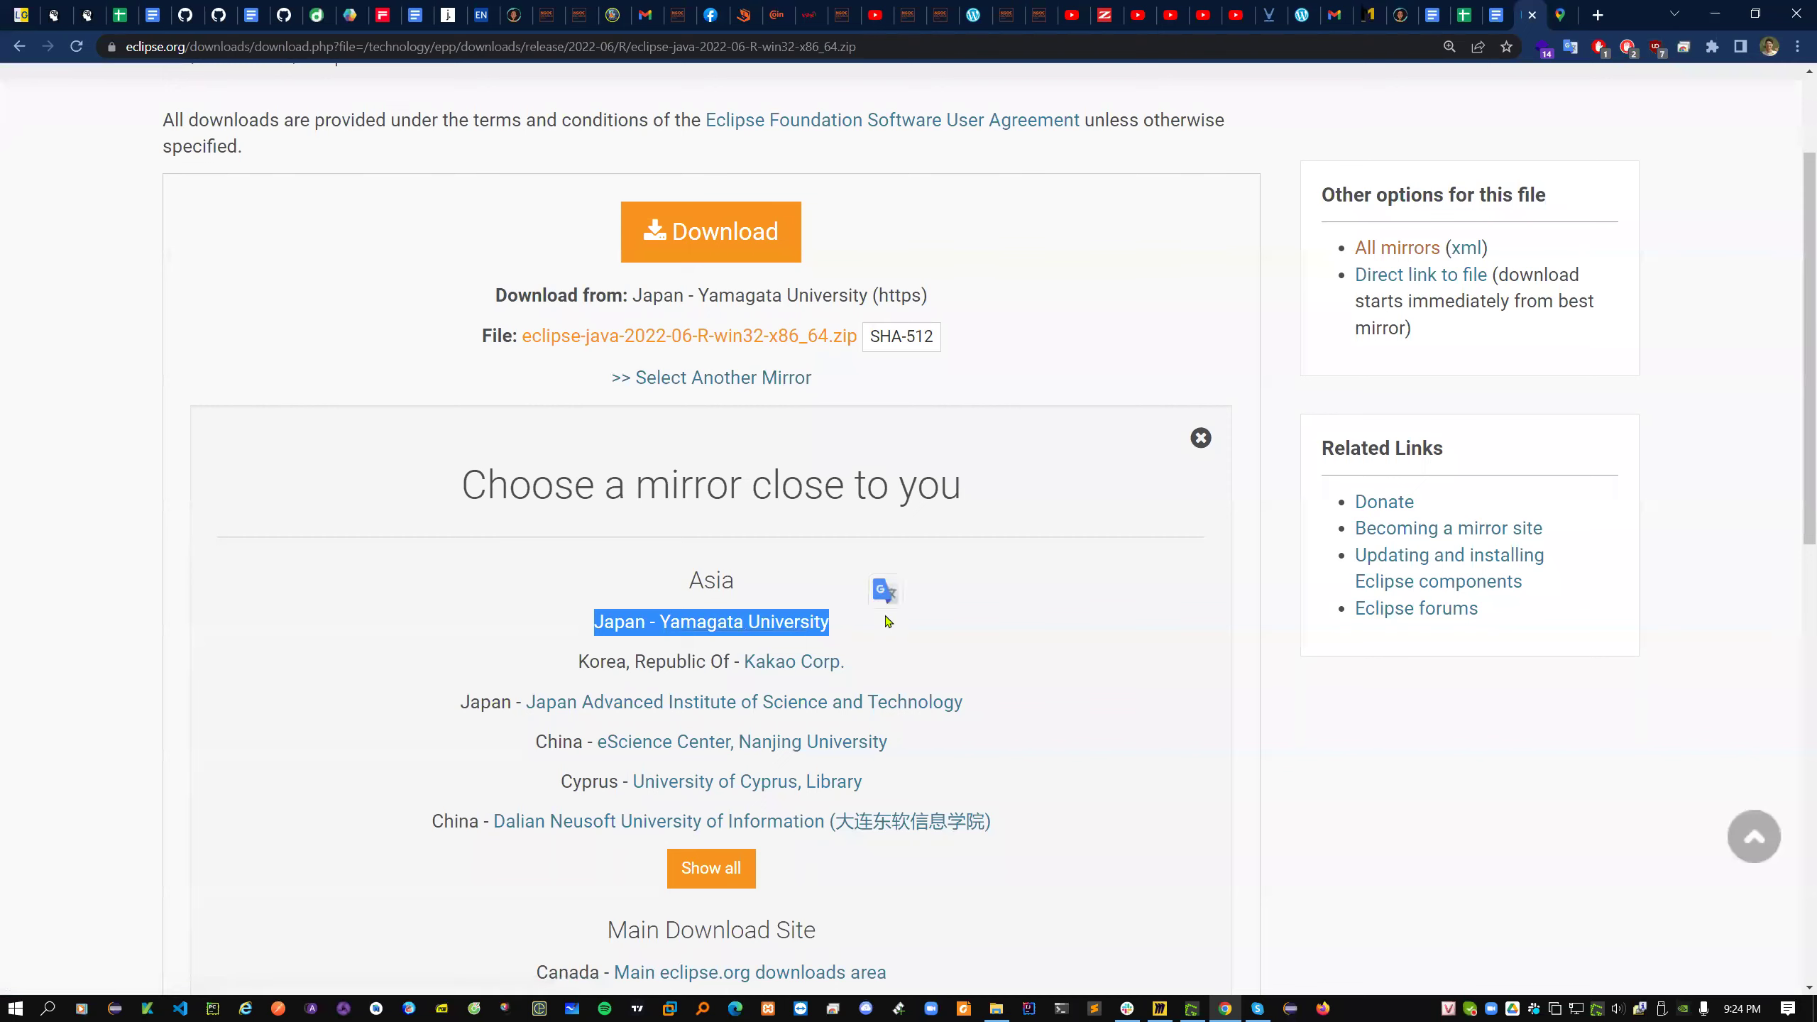
- Add a freehand branch to Seoul on the captured map, and highlight the China and Canada entries in the Eclipse mirror list
{"action": "left_click", "coordinate": [1224, 1008]}
{"action": "mouse_move", "coordinate": [1119, 458]}
{"action": "left_mouse_down"}
{"action": "mouse_move", "coordinate": [1068, 336]}
{"action": "mouse_move", "coordinate": [1107, 330]}
{"action": "left_mouse_up"}
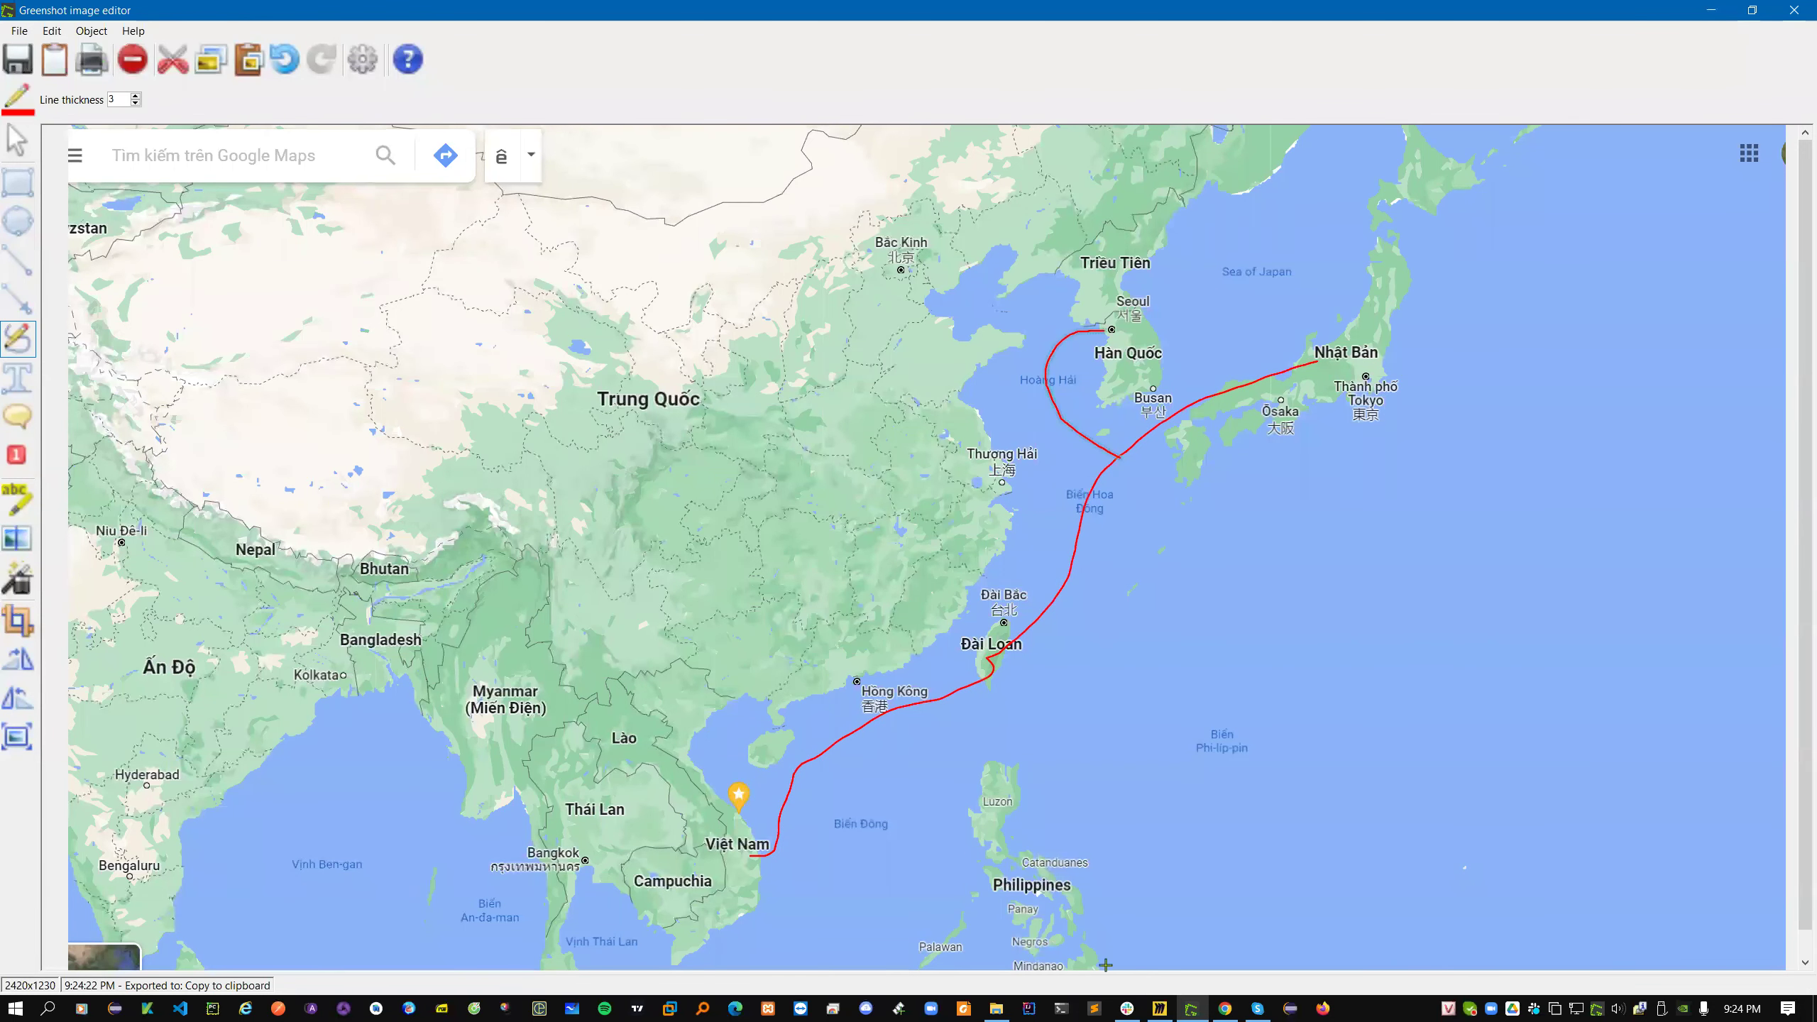
{"action": "left_click", "coordinate": [1216, 1008]}
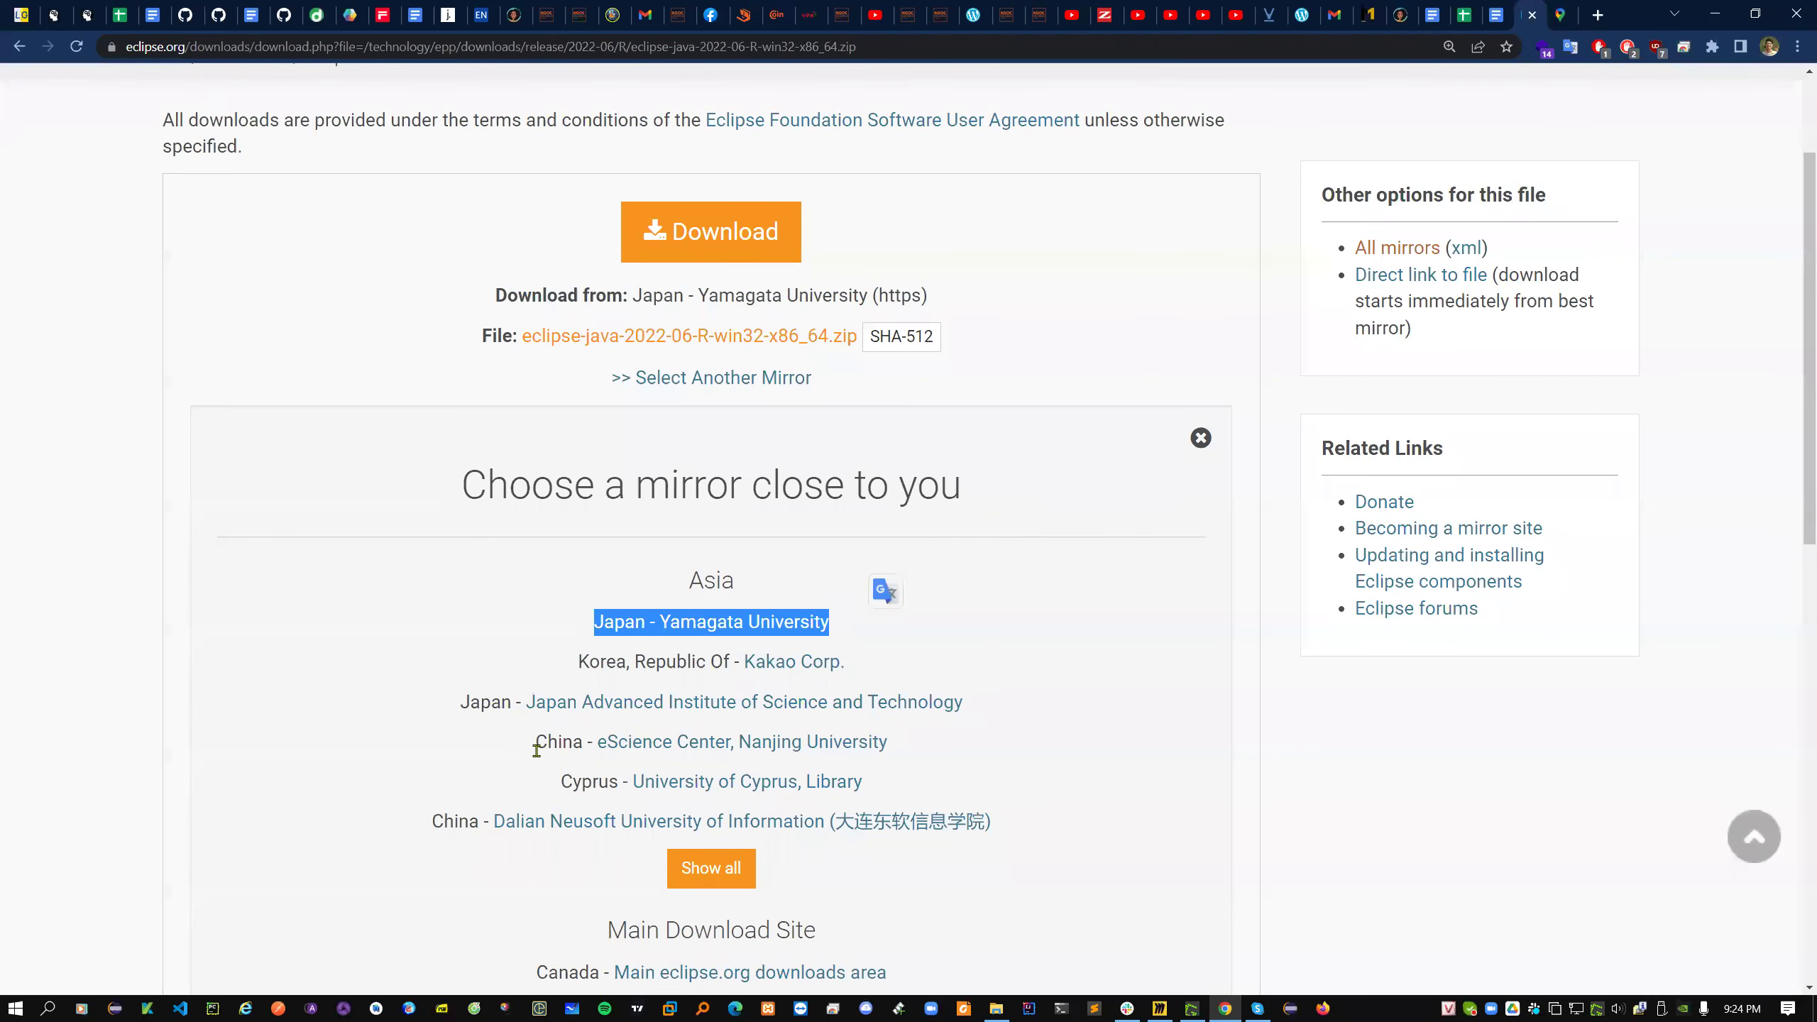
{"action": "left_click_drag", "start_coordinate": [537, 749], "coordinate": [592, 741]}
{"action": "scroll", "coordinate": [1098, 847], "scroll_direction": "down", "scroll_amount": 1}
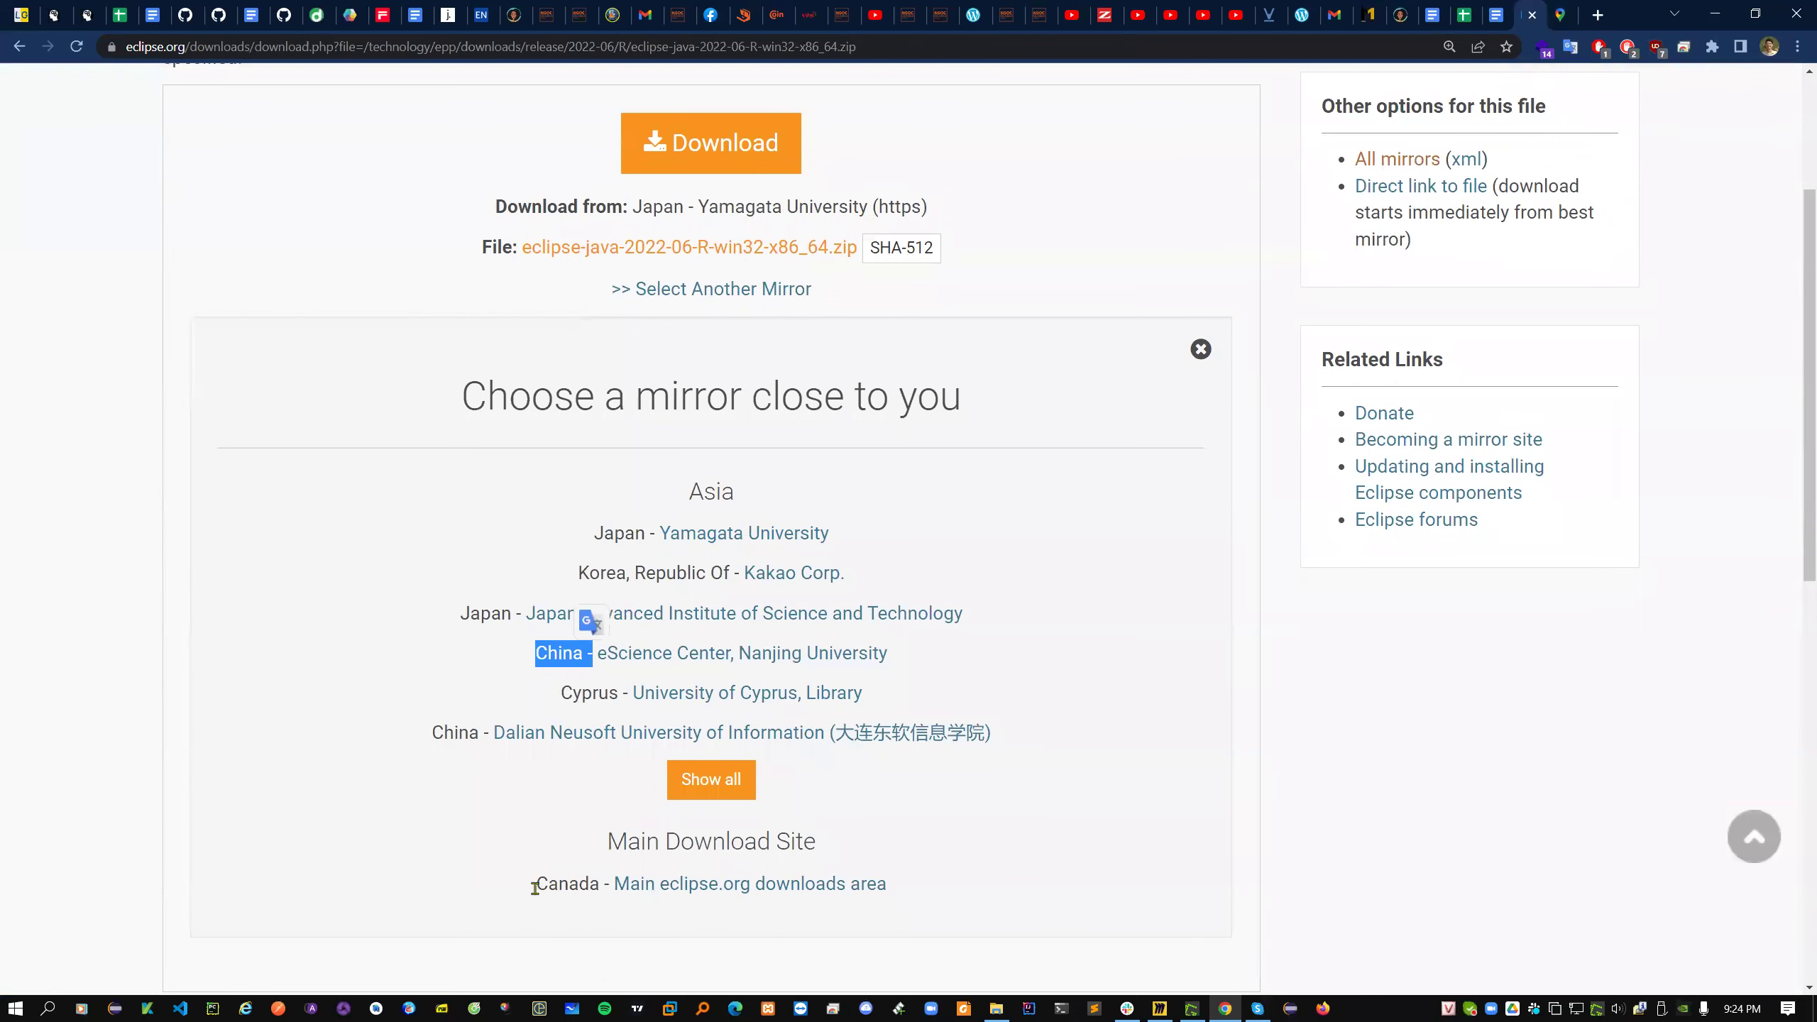
{"action": "left_click_drag", "start_coordinate": [535, 886], "coordinate": [560, 886]}
{"action": "left_click_drag", "start_coordinate": [535, 654], "coordinate": [587, 653]}
- Sketch a route from Vietnam into China on the captured map, cross out the sea route near Hong Kong, and circle central China
{"action": "left_click", "coordinate": [1191, 1008]}
{"action": "mouse_move", "coordinate": [771, 848]}
{"action": "left_mouse_down"}
{"action": "mouse_move", "coordinate": [705, 787]}
{"action": "mouse_move", "coordinate": [683, 722]}
{"action": "mouse_move", "coordinate": [752, 622]}
{"action": "mouse_move", "coordinate": [692, 462]}
{"action": "left_mouse_up"}
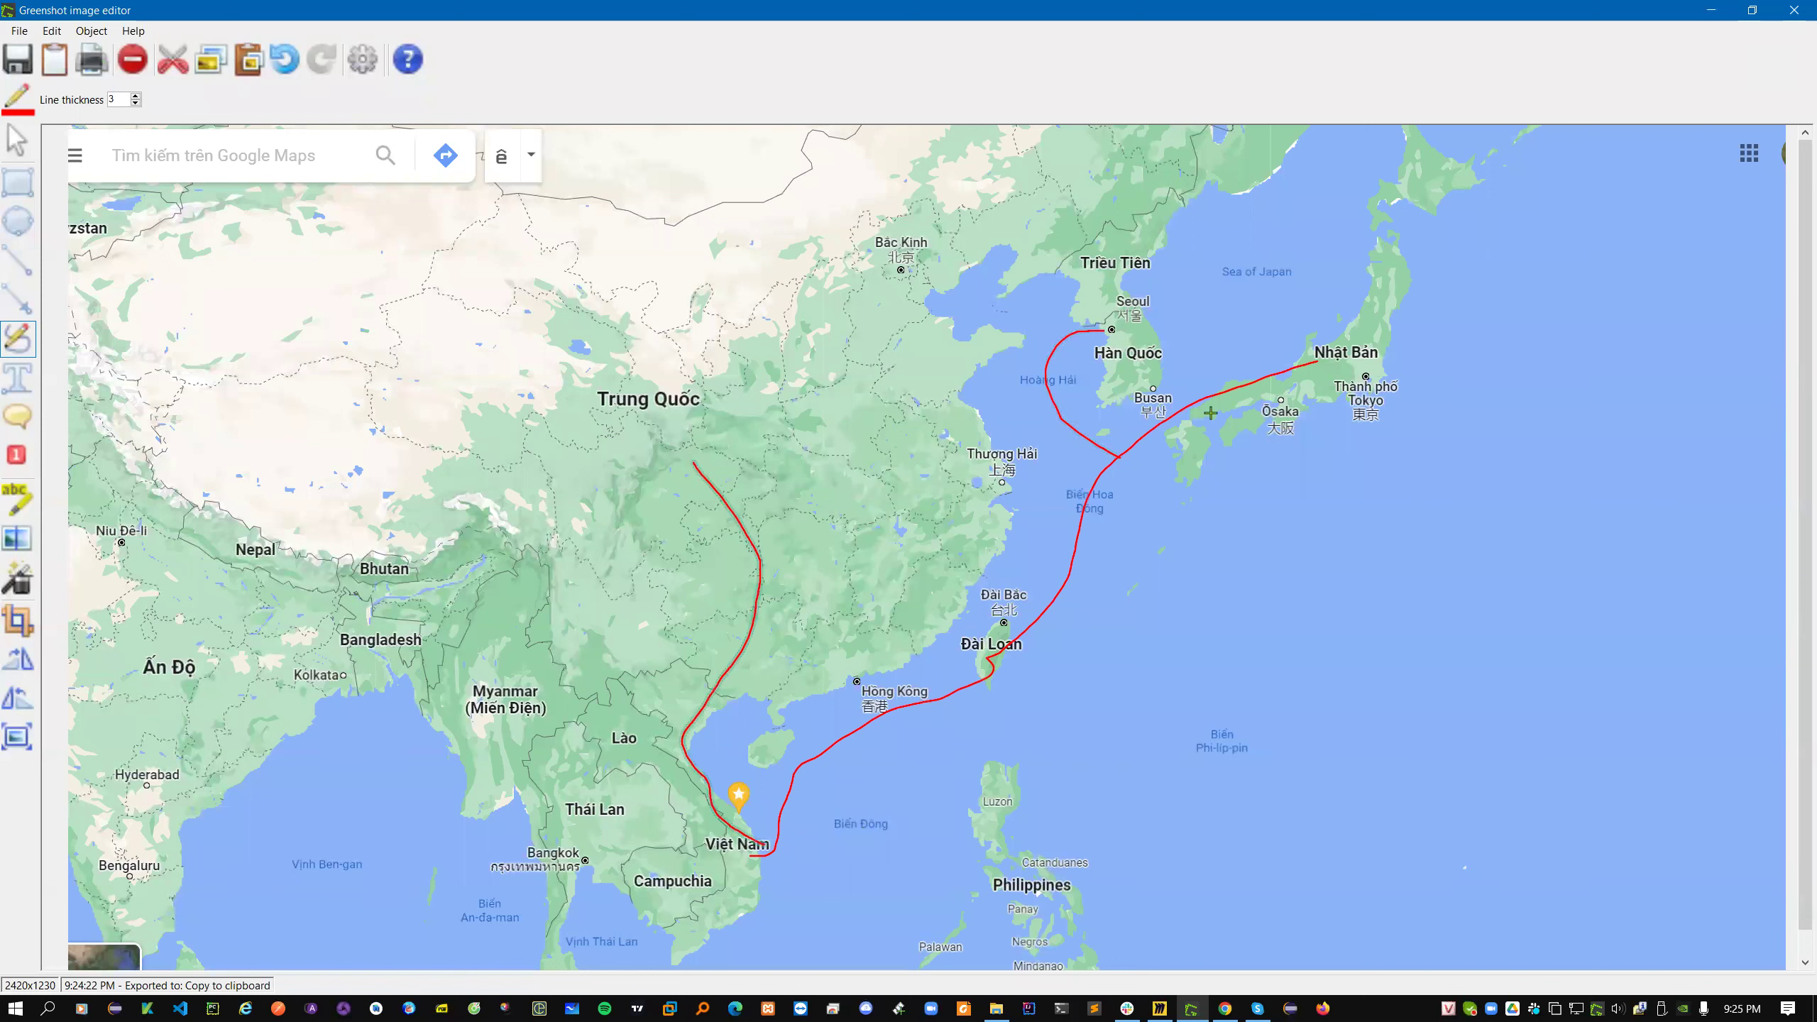
{"action": "left_click_drag", "start_coordinate": [825, 693], "coordinate": [929, 736]}
{"action": "left_click_drag", "start_coordinate": [897, 675], "coordinate": [858, 746]}
{"action": "mouse_move", "coordinate": [764, 601]}
{"action": "left_mouse_down"}
{"action": "mouse_move", "coordinate": [851, 515]}
{"action": "mouse_move", "coordinate": [749, 580]}
{"action": "left_mouse_up"}
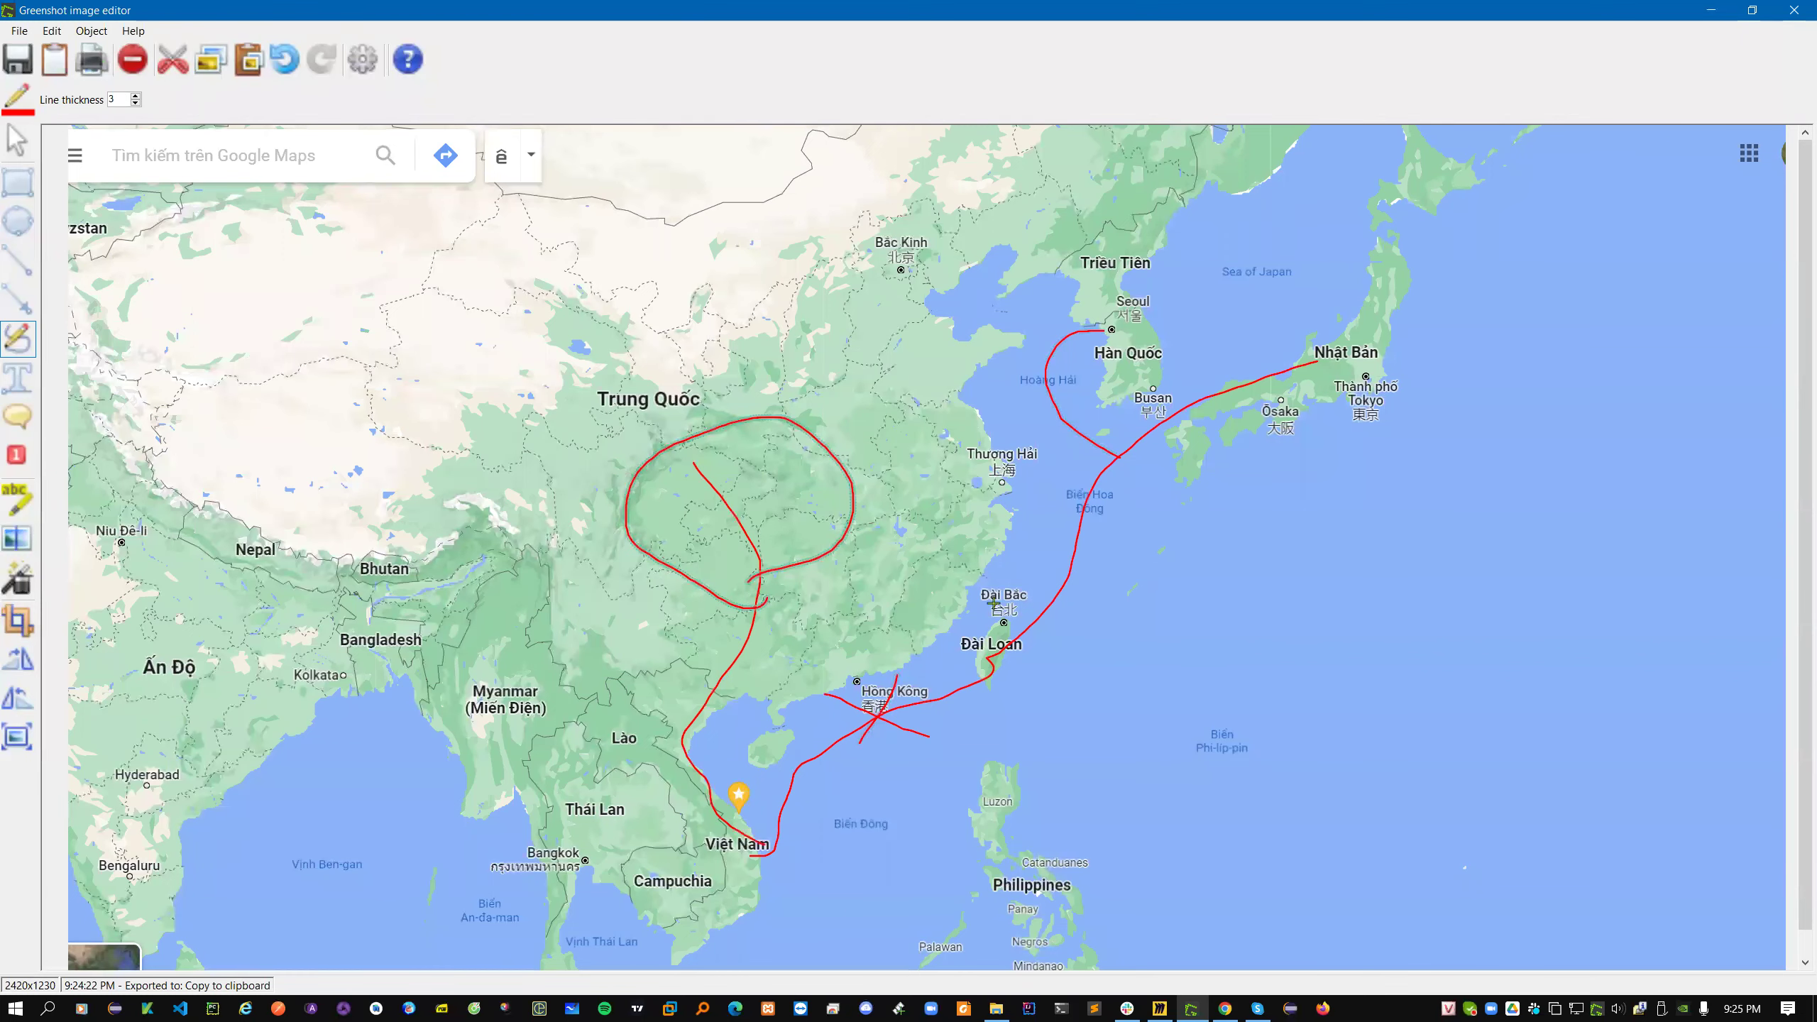
- Download the Eclipse zip from the China mirror eScience Center, Nanjing University and save it
{"action": "left_click", "coordinate": [1224, 1008]}
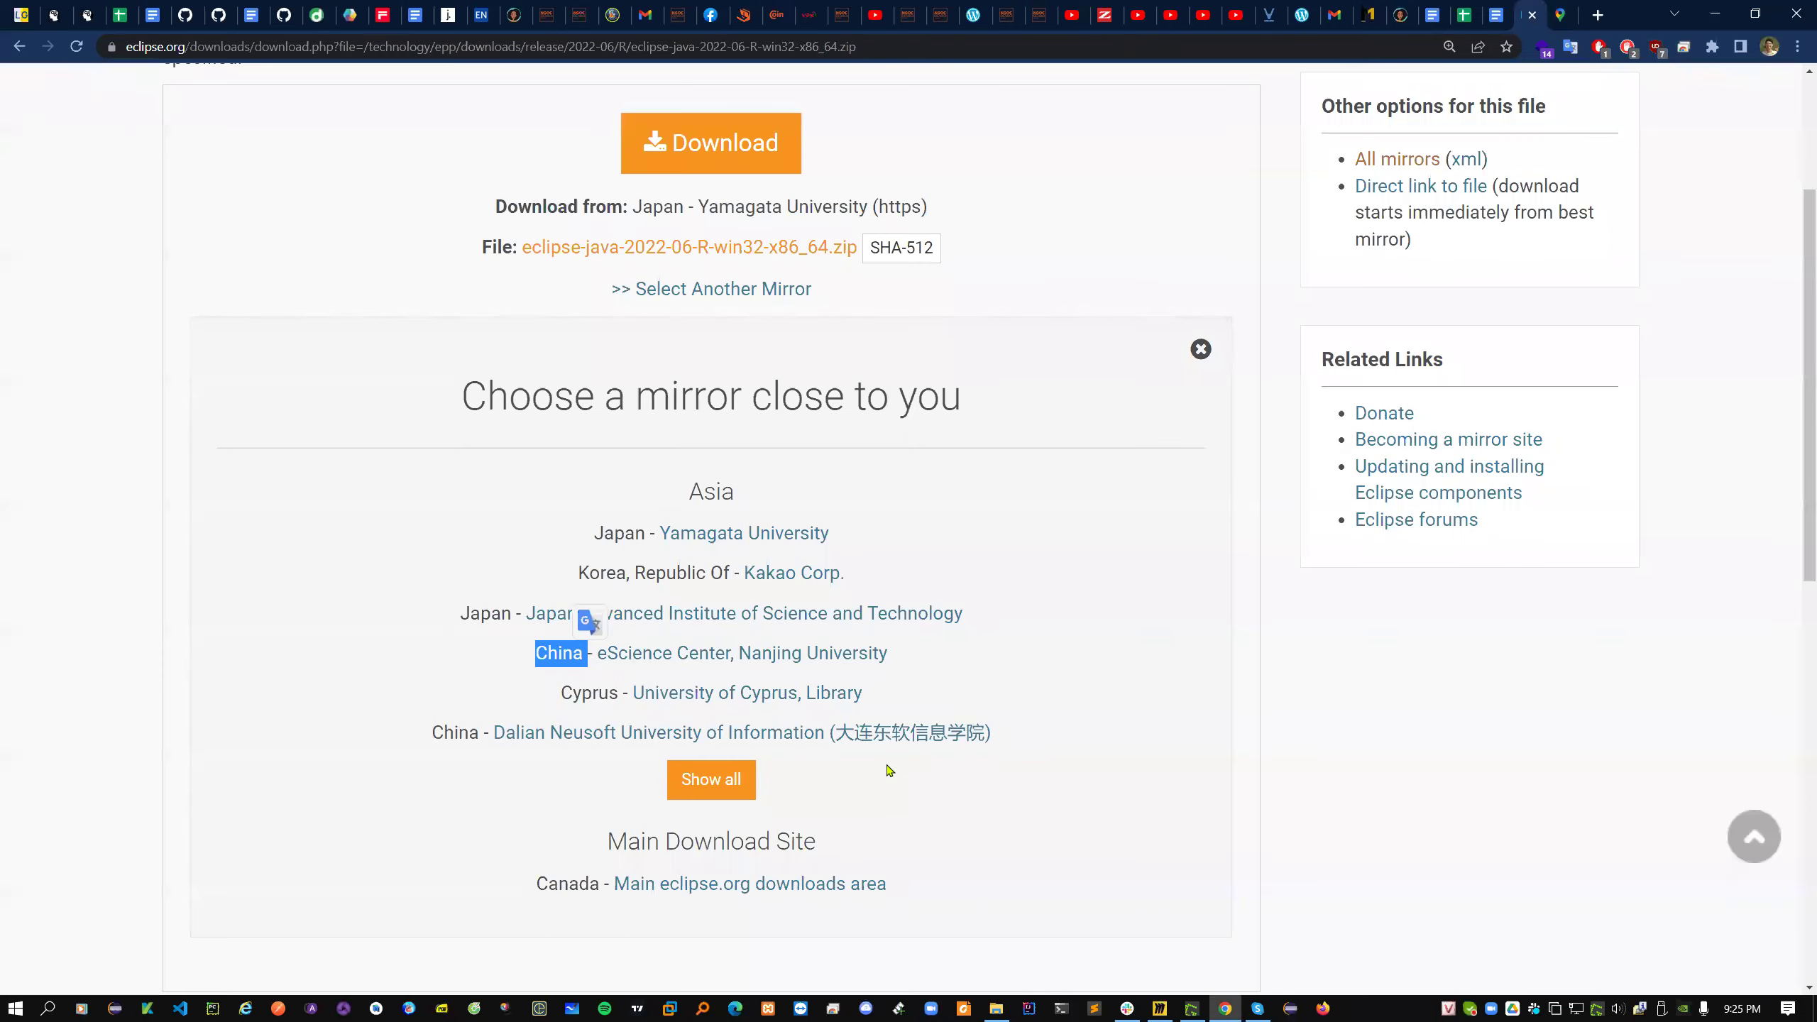
{"action": "left_click", "coordinate": [717, 660]}
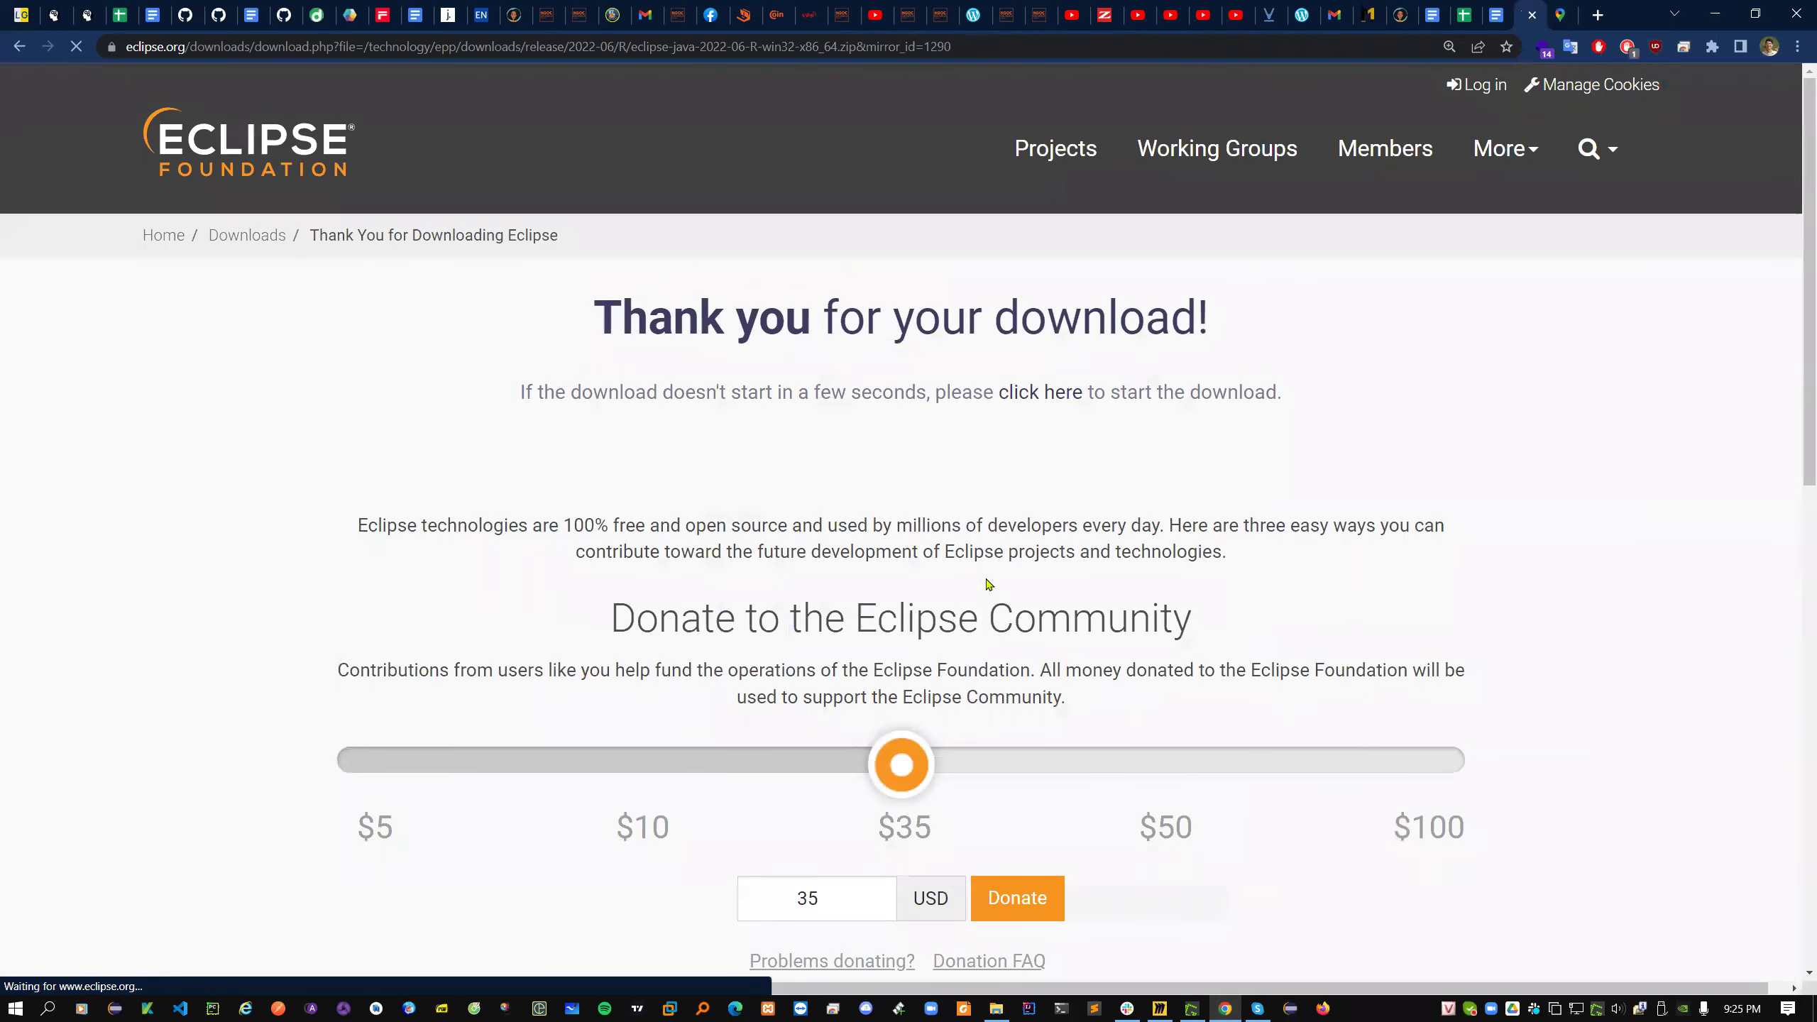
{"action": "scroll", "coordinate": [990, 580], "scroll_direction": "down", "scroll_amount": 2}
{"action": "left_click", "coordinate": [1254, 841]}
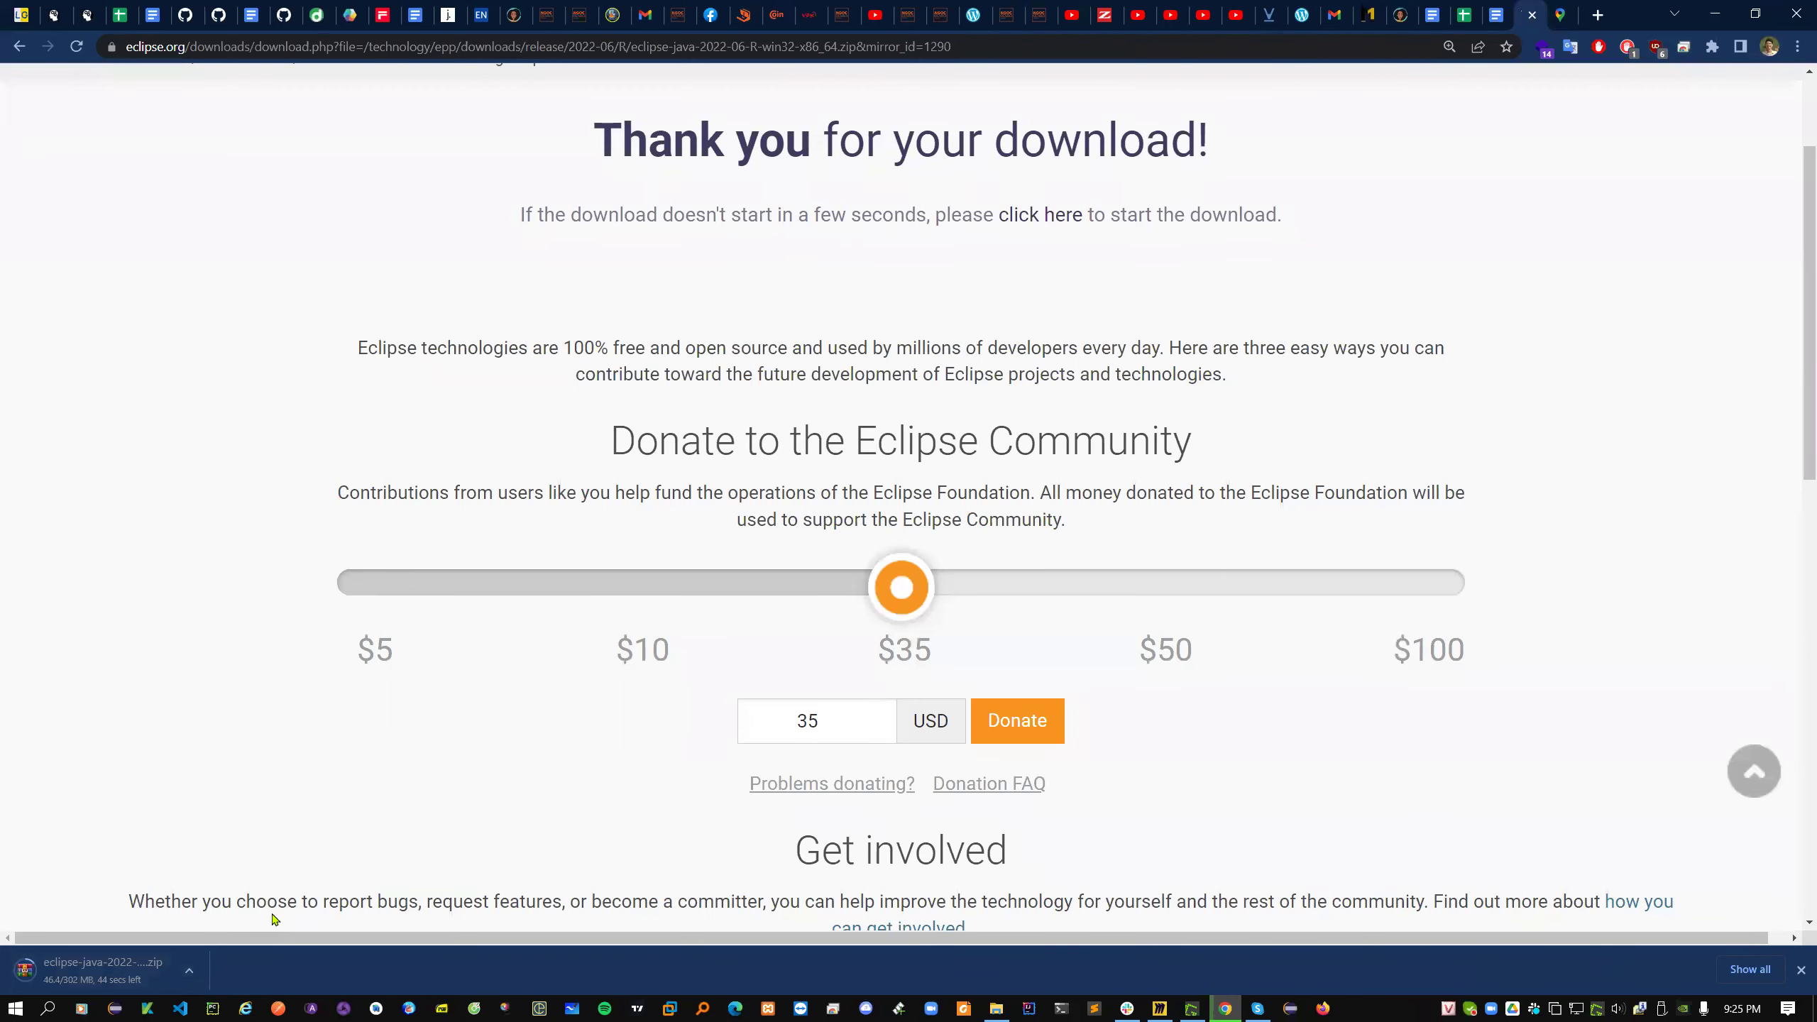
- Start a second Eclipse download from the Korean mirror Kakao Corp., saving eclipse-java-2022-06-R-win32-x86_64 (1).zip in 01 - Software
{"action": "key", "text": "alt+Left"}
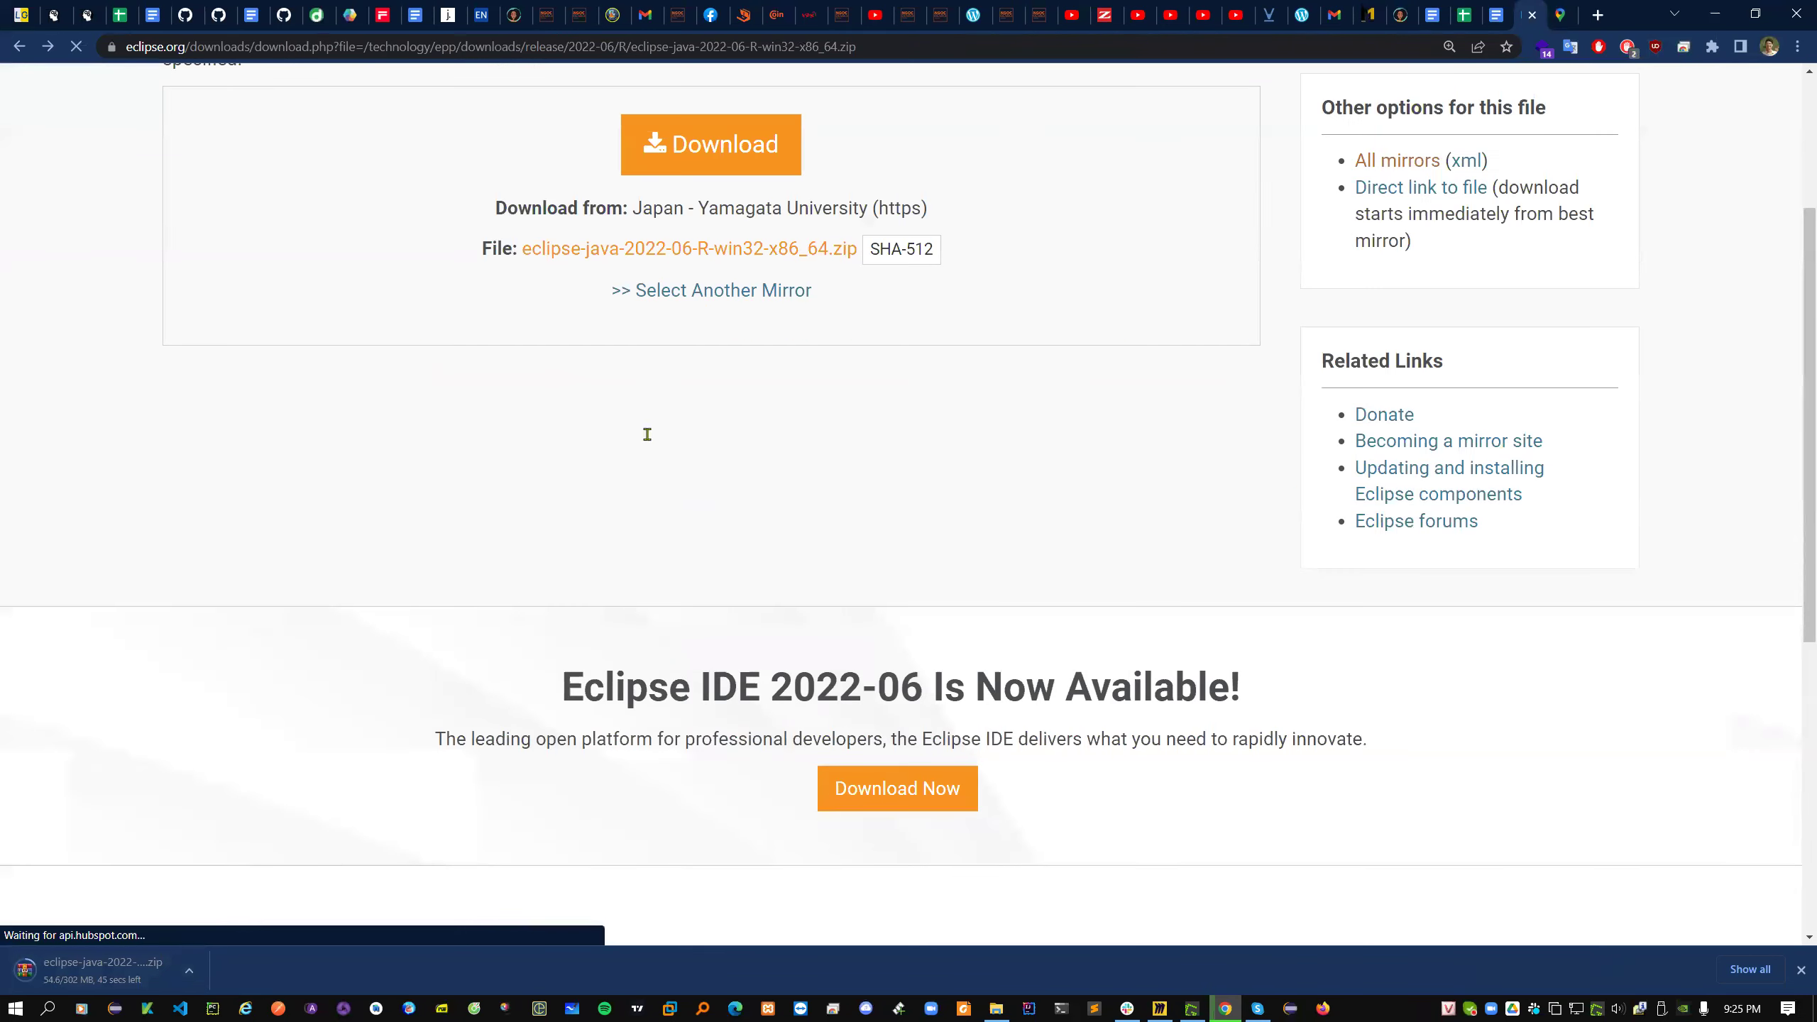
{"action": "left_click", "coordinate": [707, 293]}
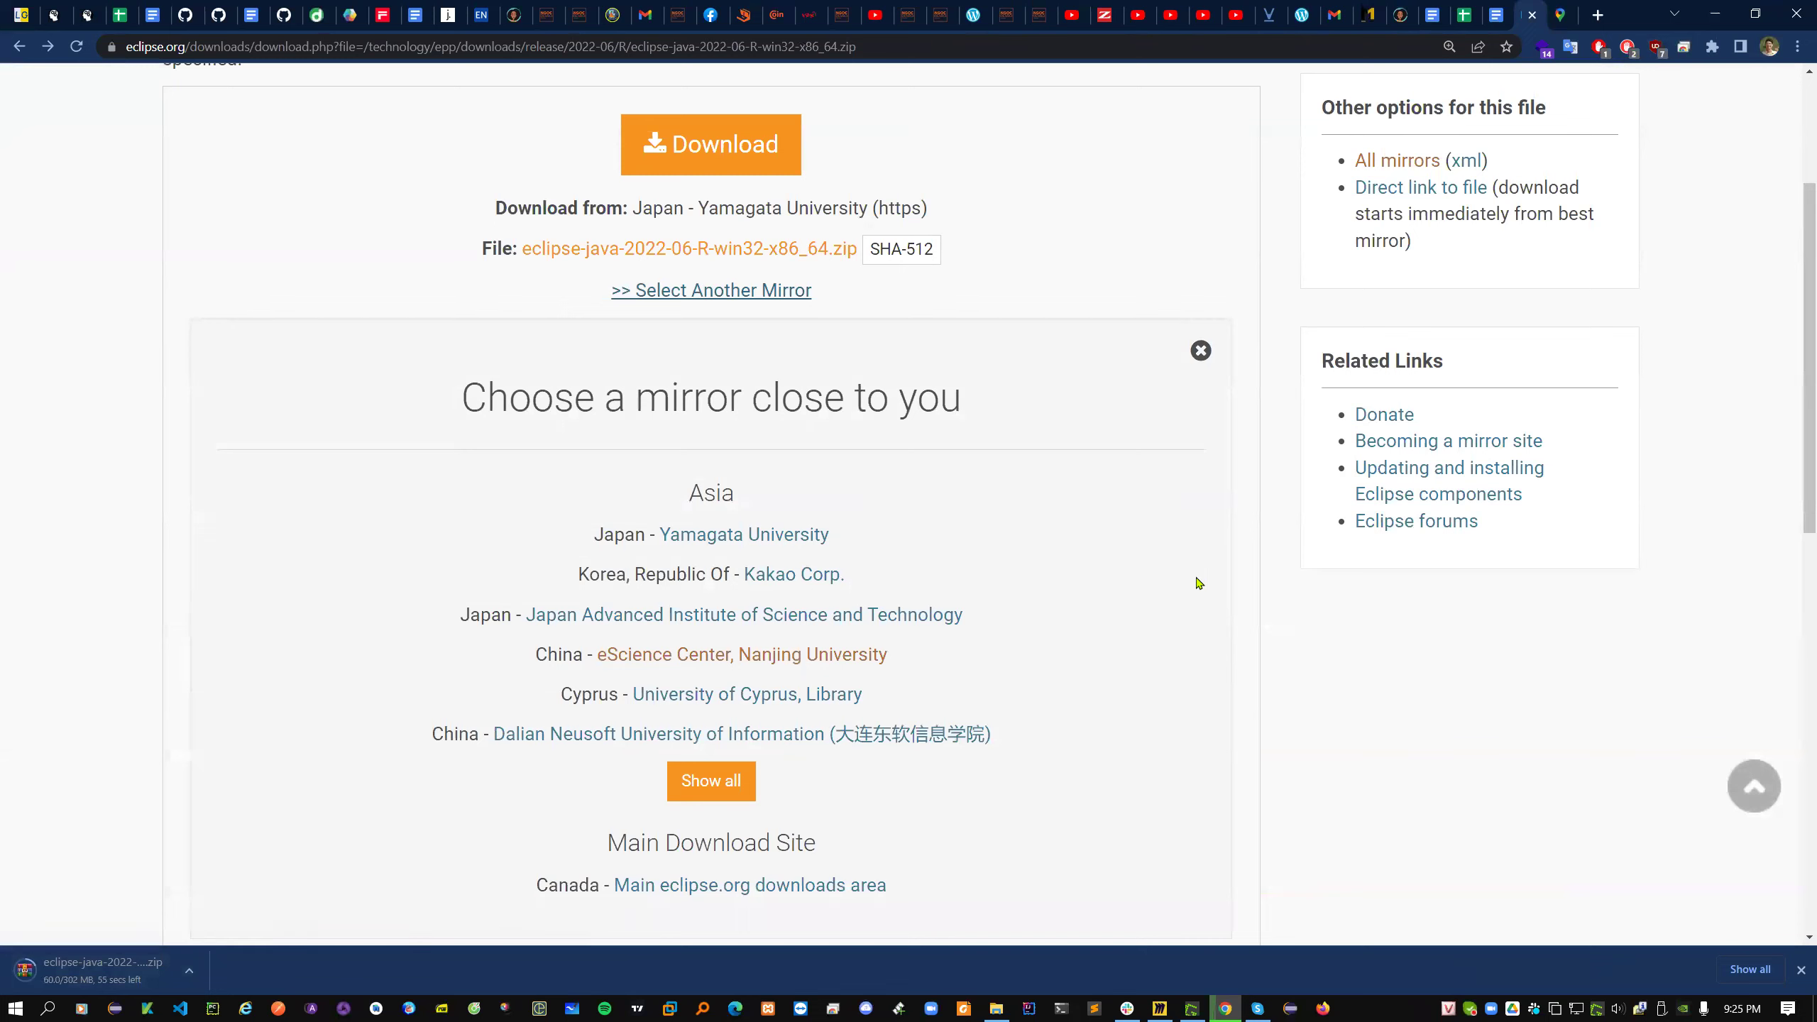
{"action": "left_click", "coordinate": [804, 577]}
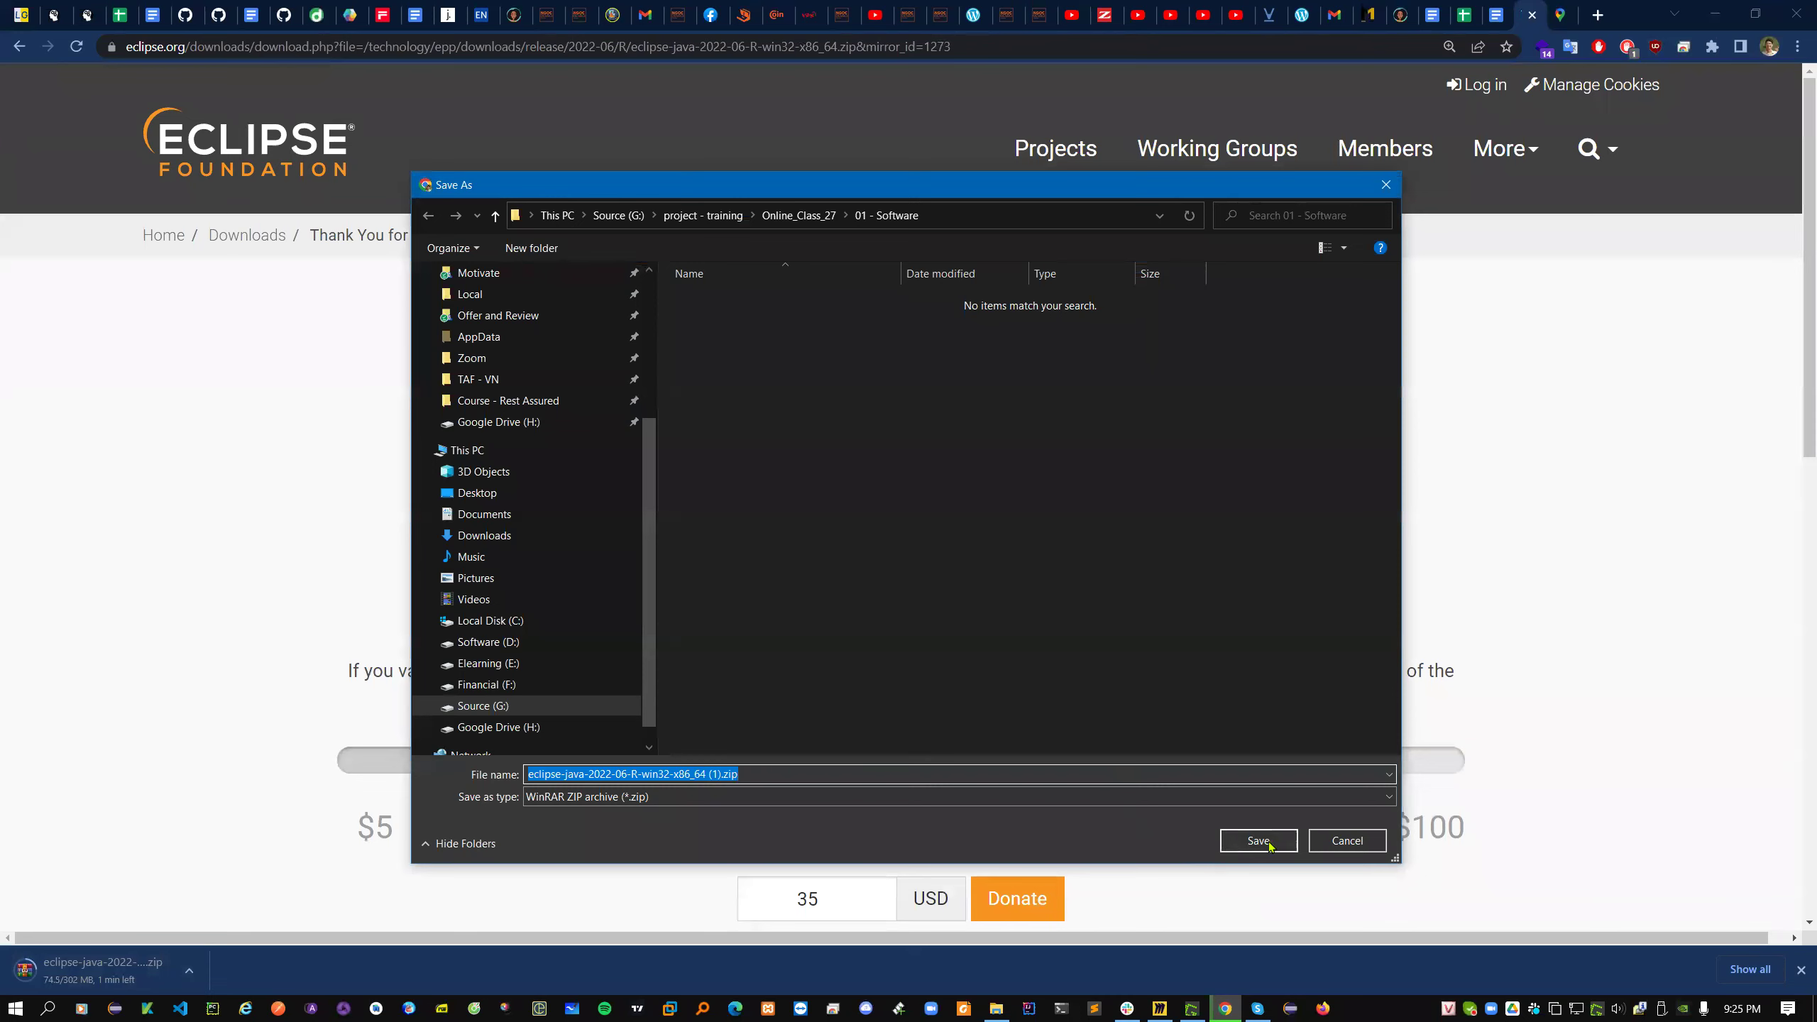
{"action": "left_click", "coordinate": [1269, 847]}
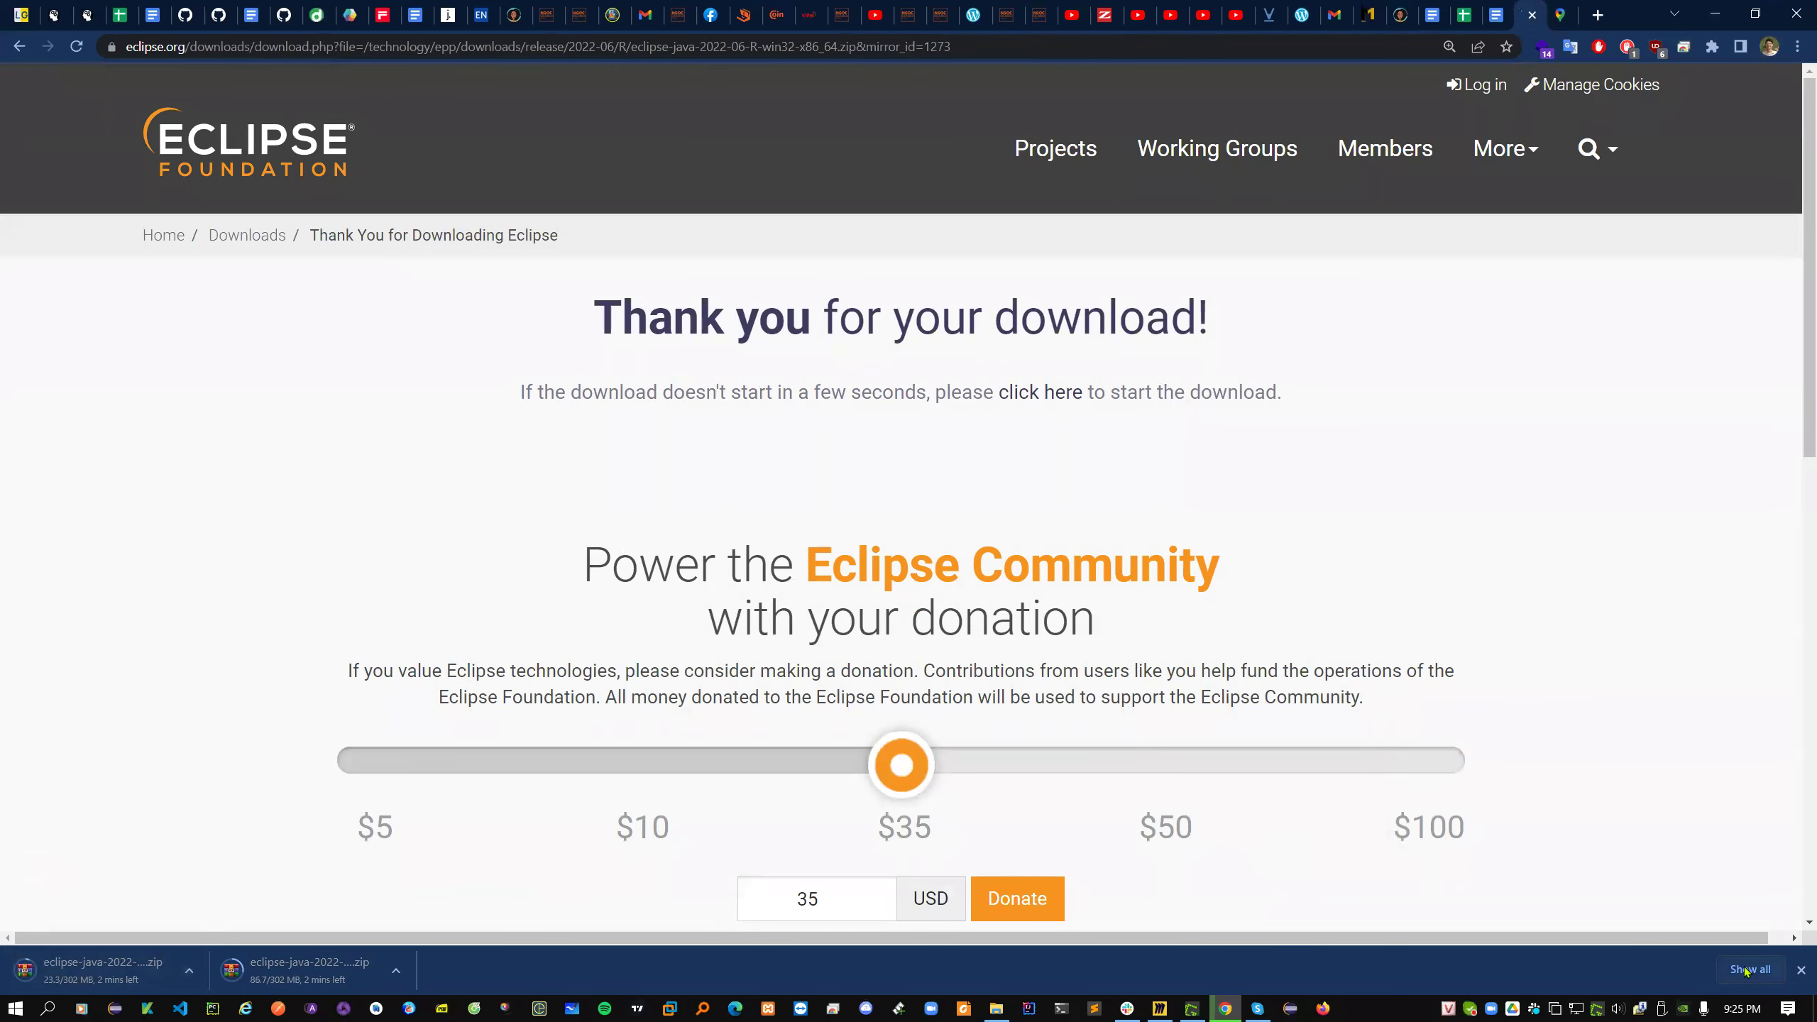
- Show all browser downloads and compare the speeds of the Kakao and Nanjing mirror downloads
{"action": "left_click", "coordinate": [1761, 970]}
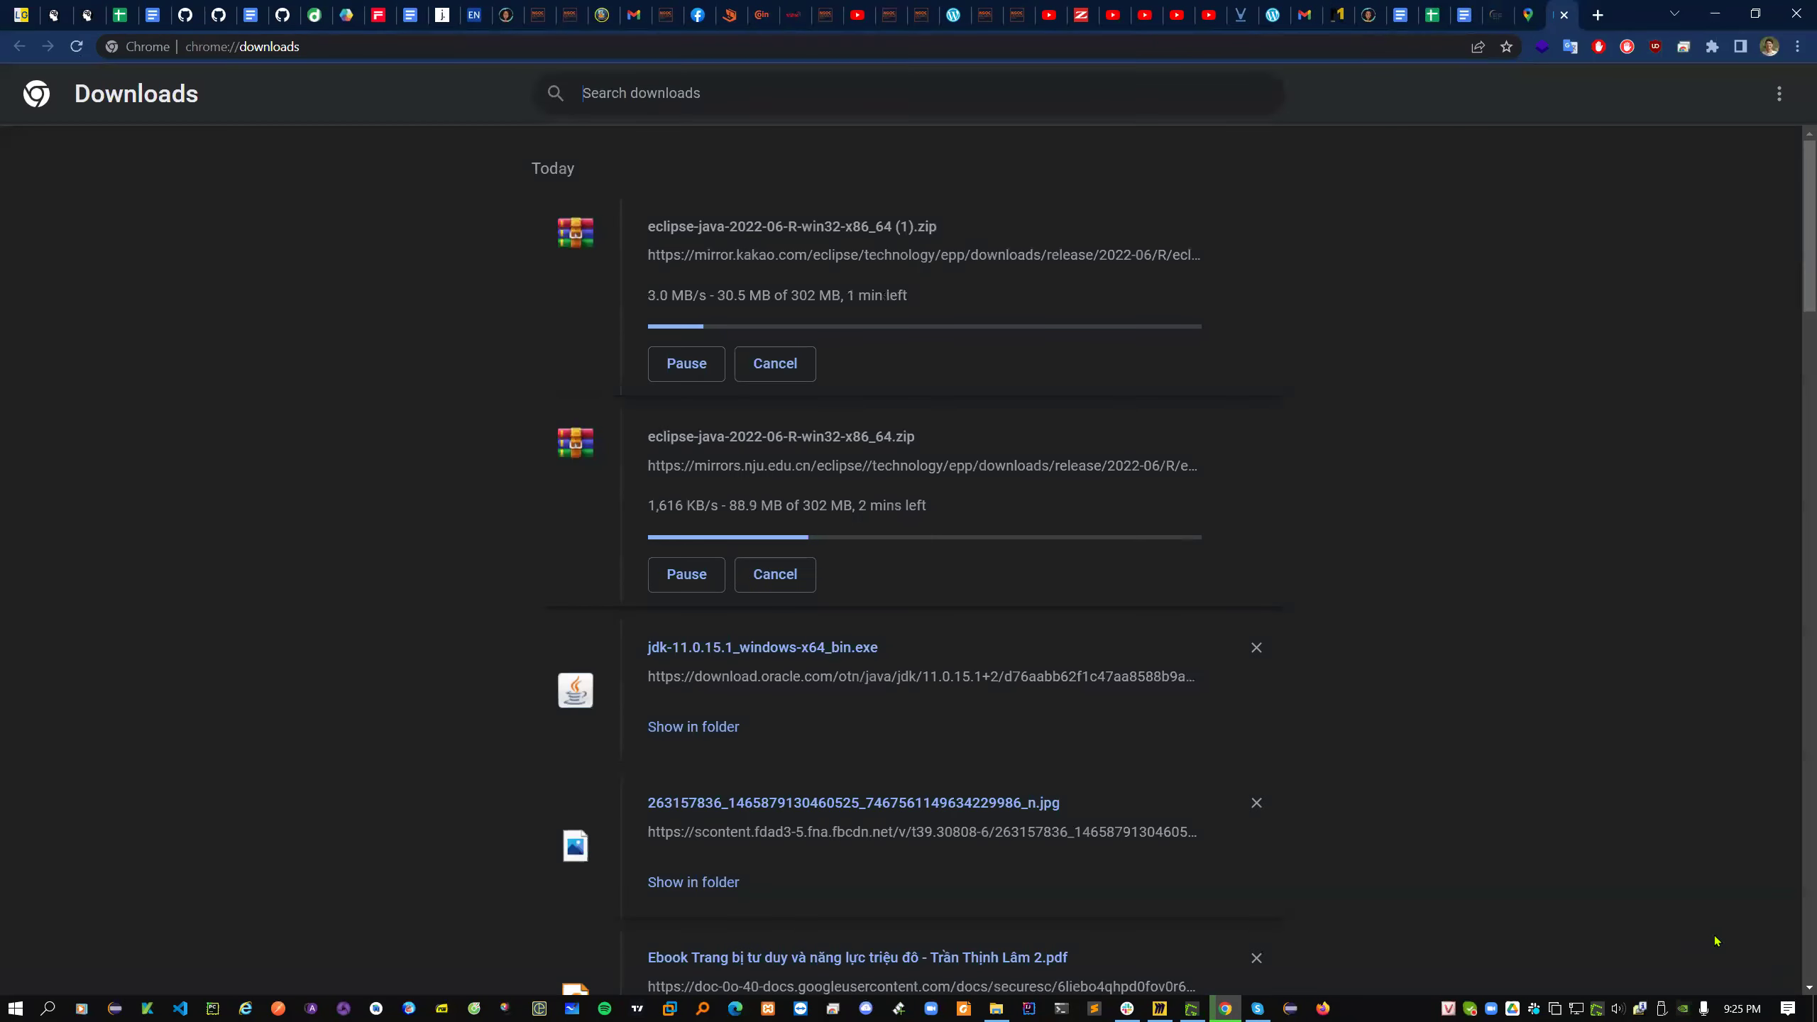
{"action": "left_click_drag", "start_coordinate": [647, 293], "coordinate": [703, 292]}
{"action": "left_click_drag", "start_coordinate": [646, 507], "coordinate": [720, 510]}
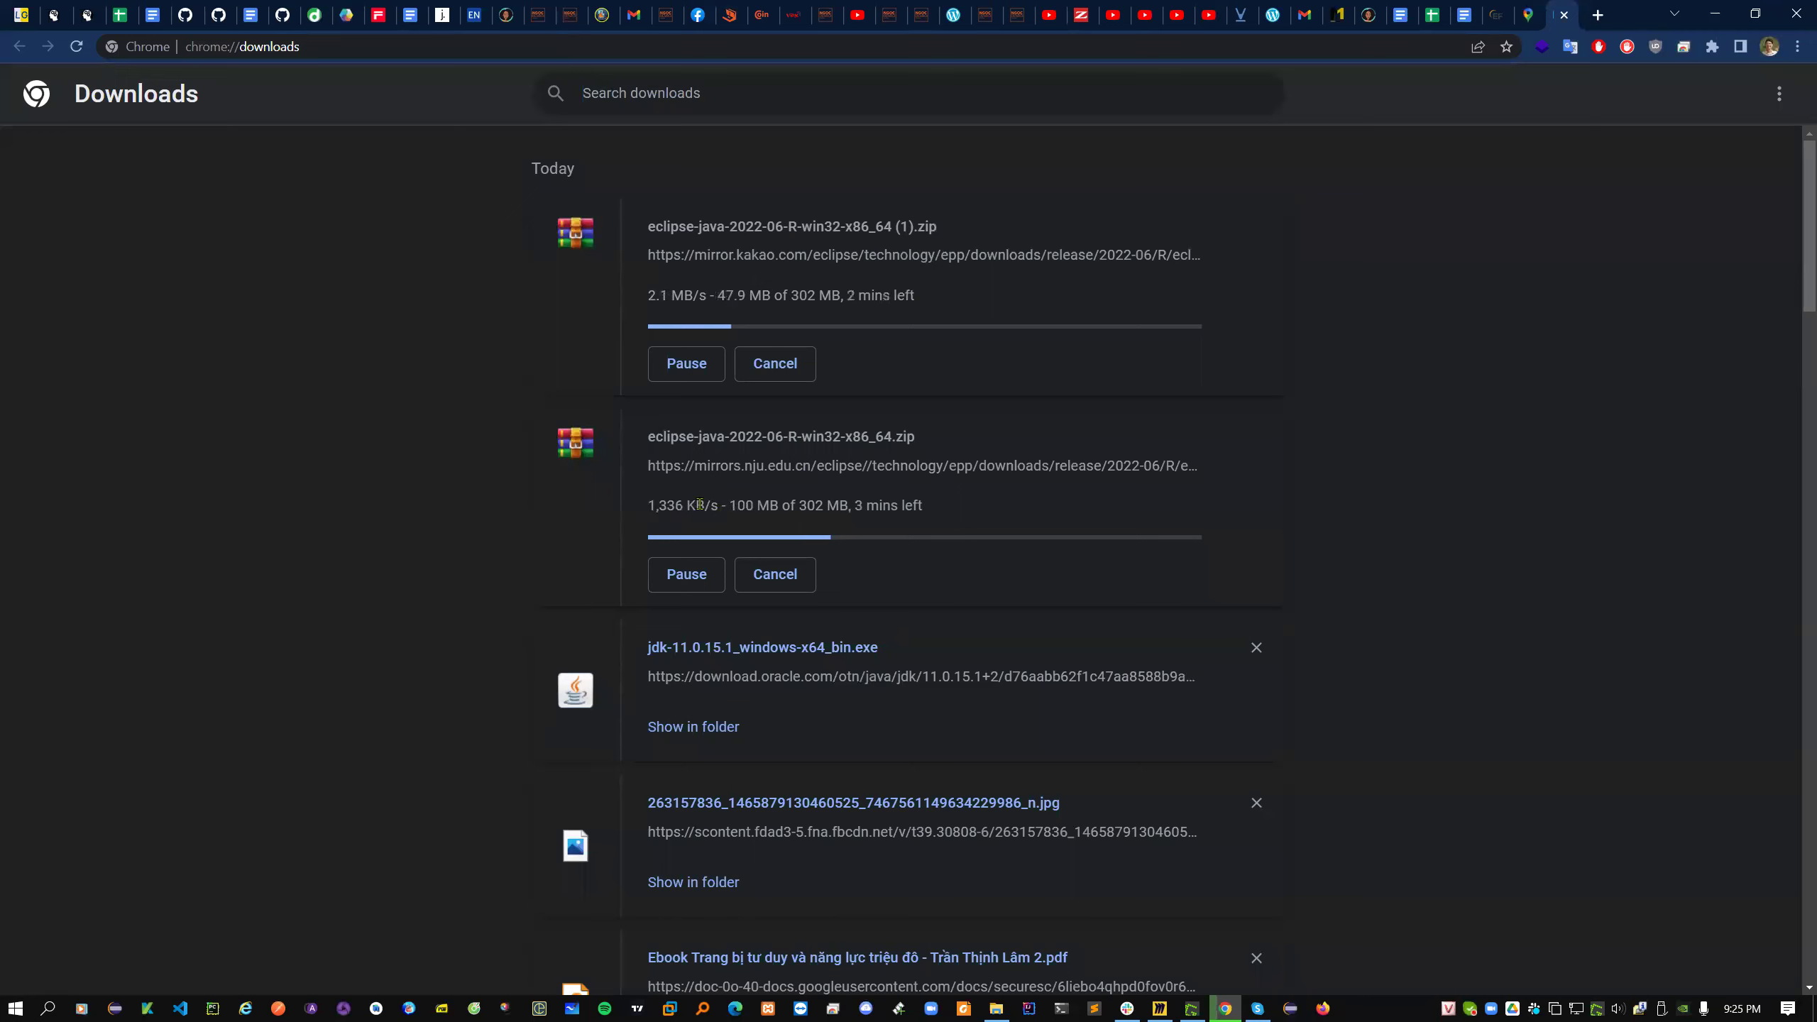
{"action": "left_click_drag", "start_coordinate": [699, 505], "coordinate": [648, 505]}
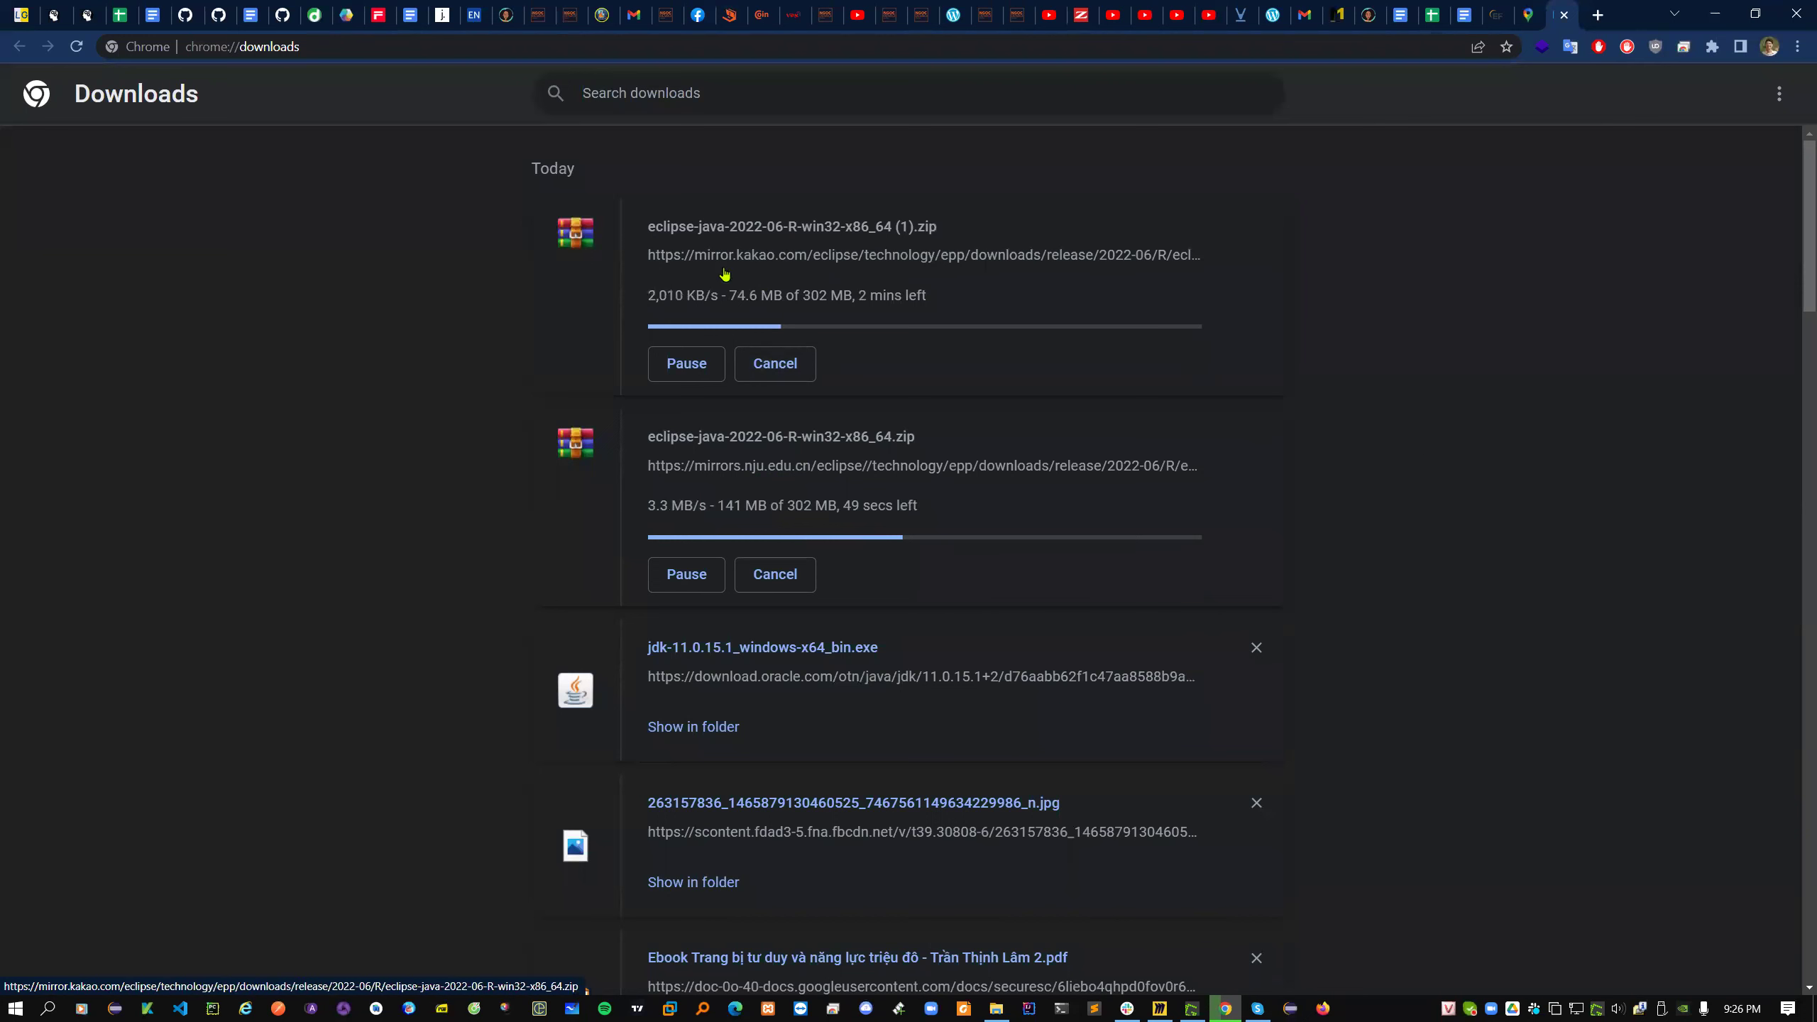
- Cancel the Kakao mirror download, remove it from the list, and close the downloads page
{"action": "left_click", "coordinate": [775, 363]}
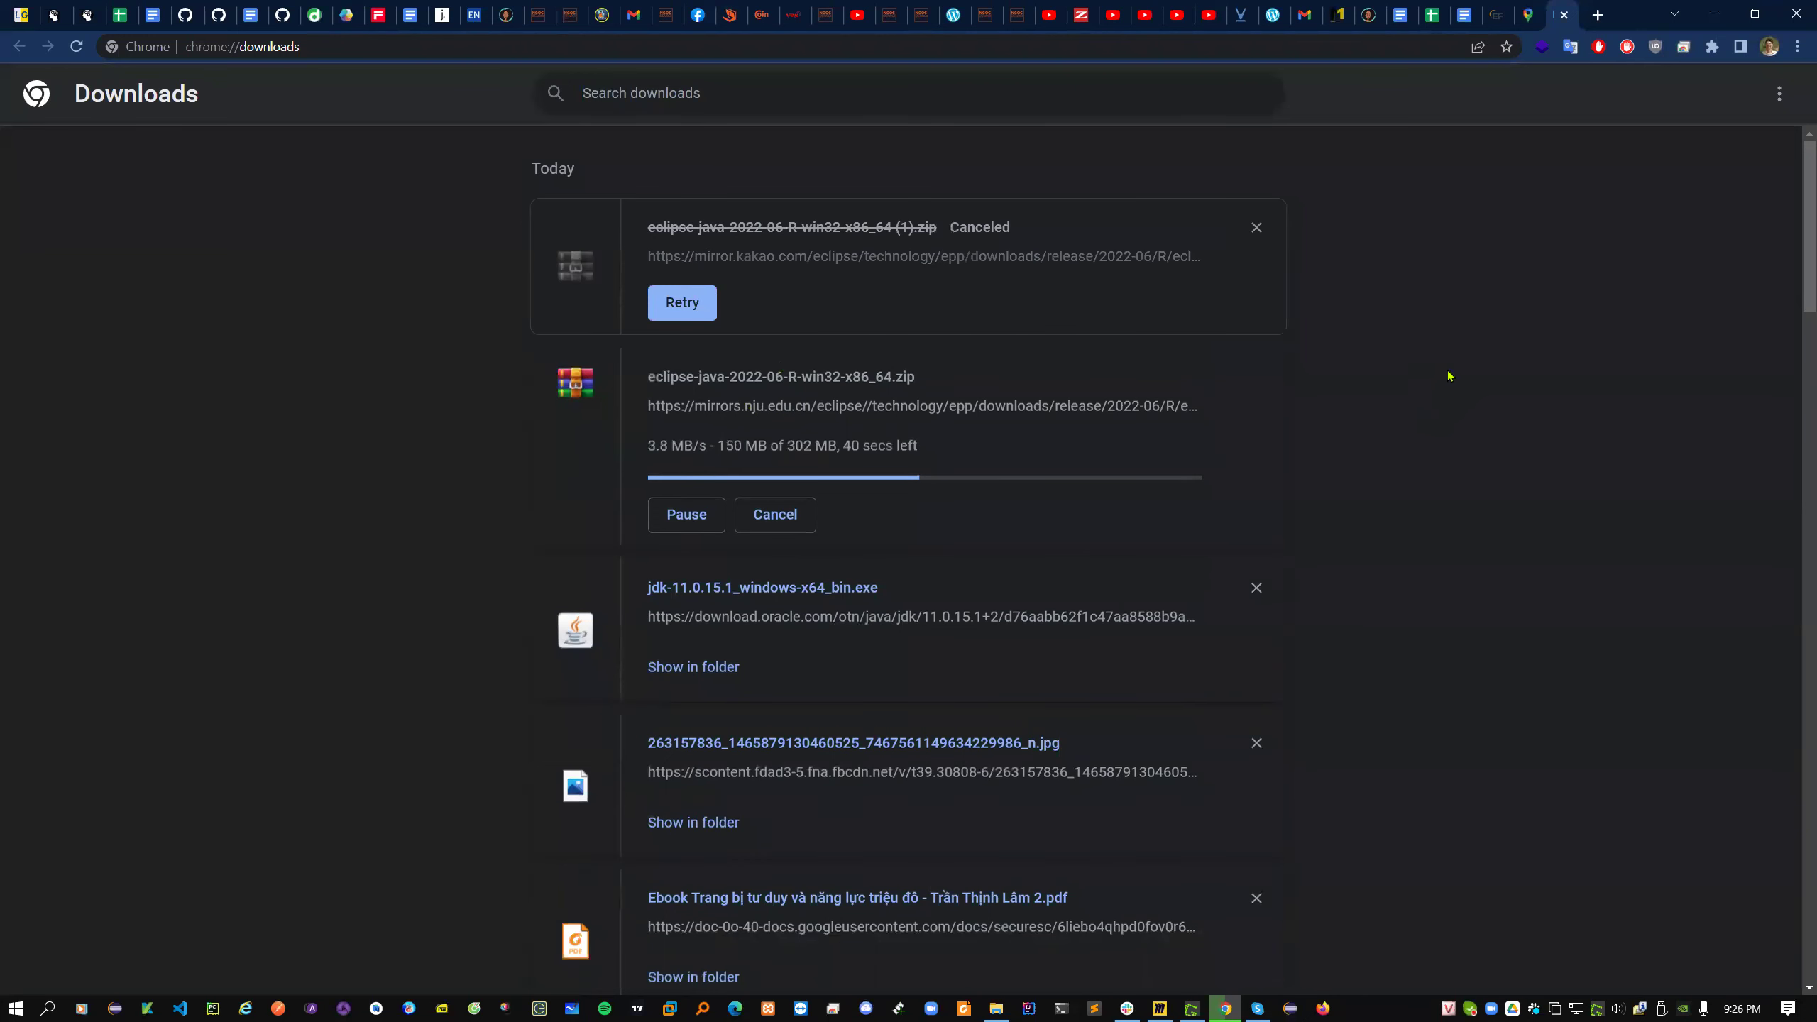
{"action": "left_click", "coordinate": [1256, 227]}
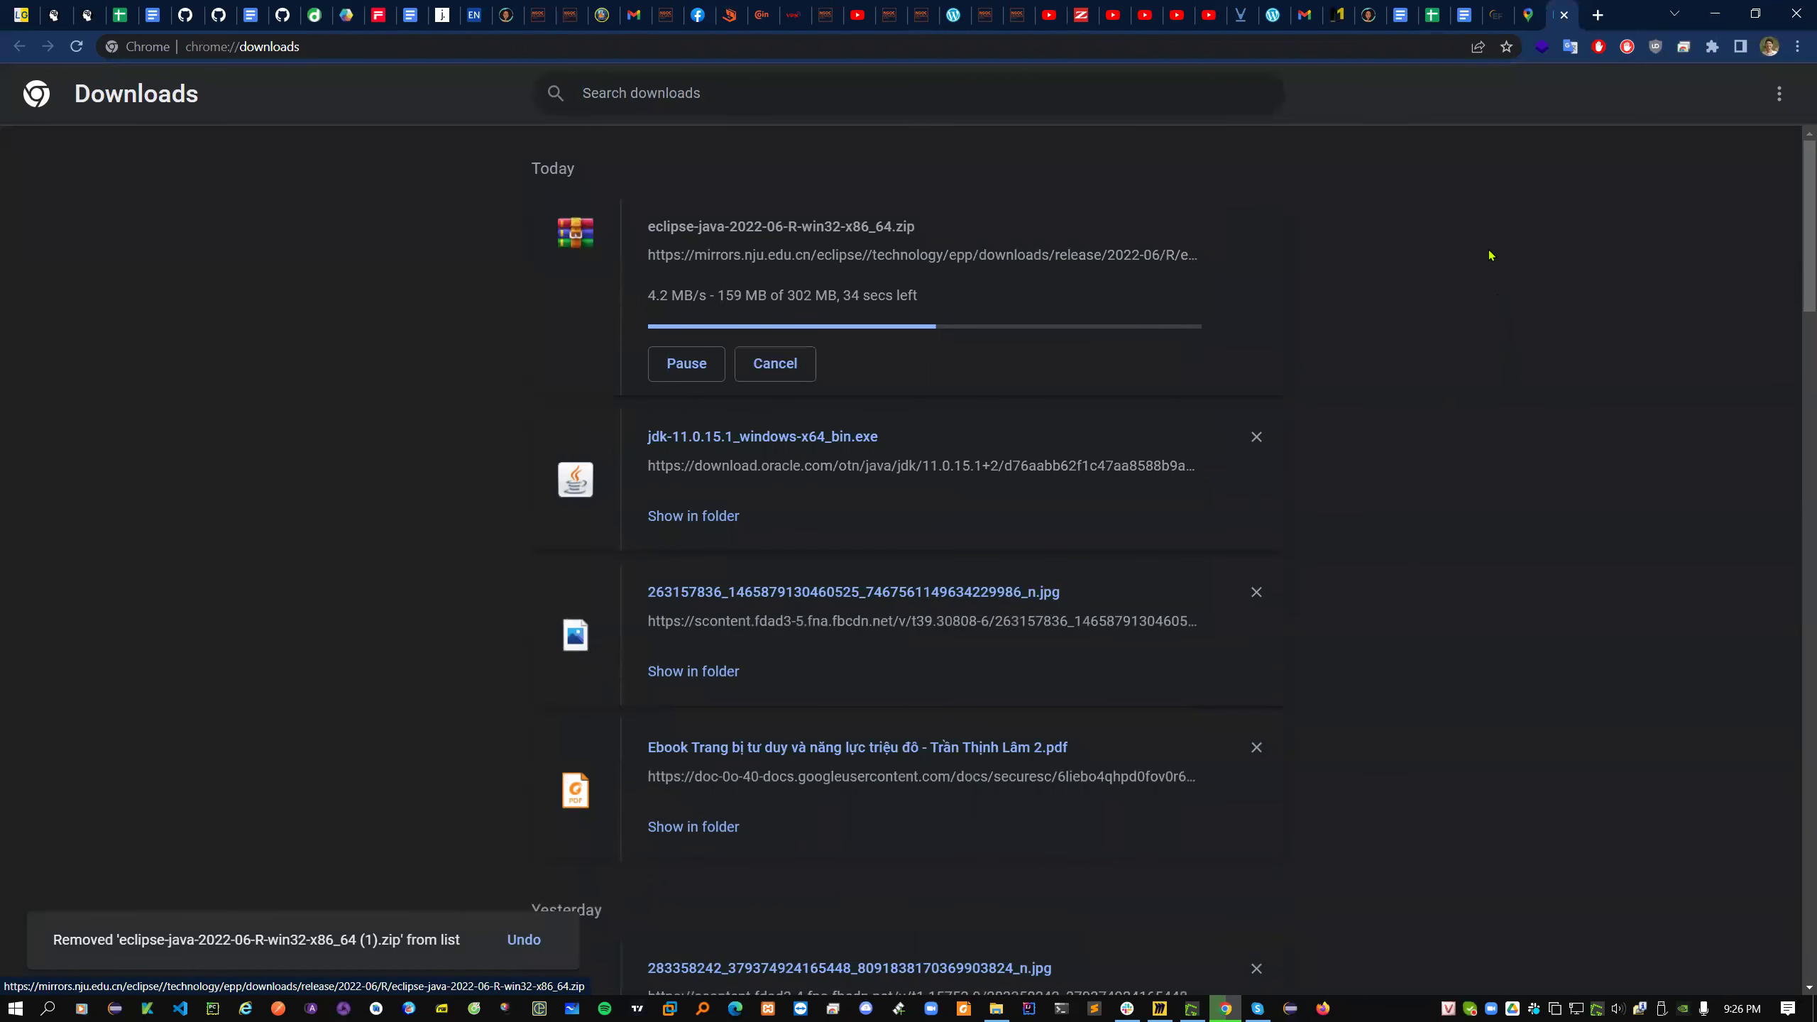
{"action": "left_click", "coordinate": [1564, 14]}
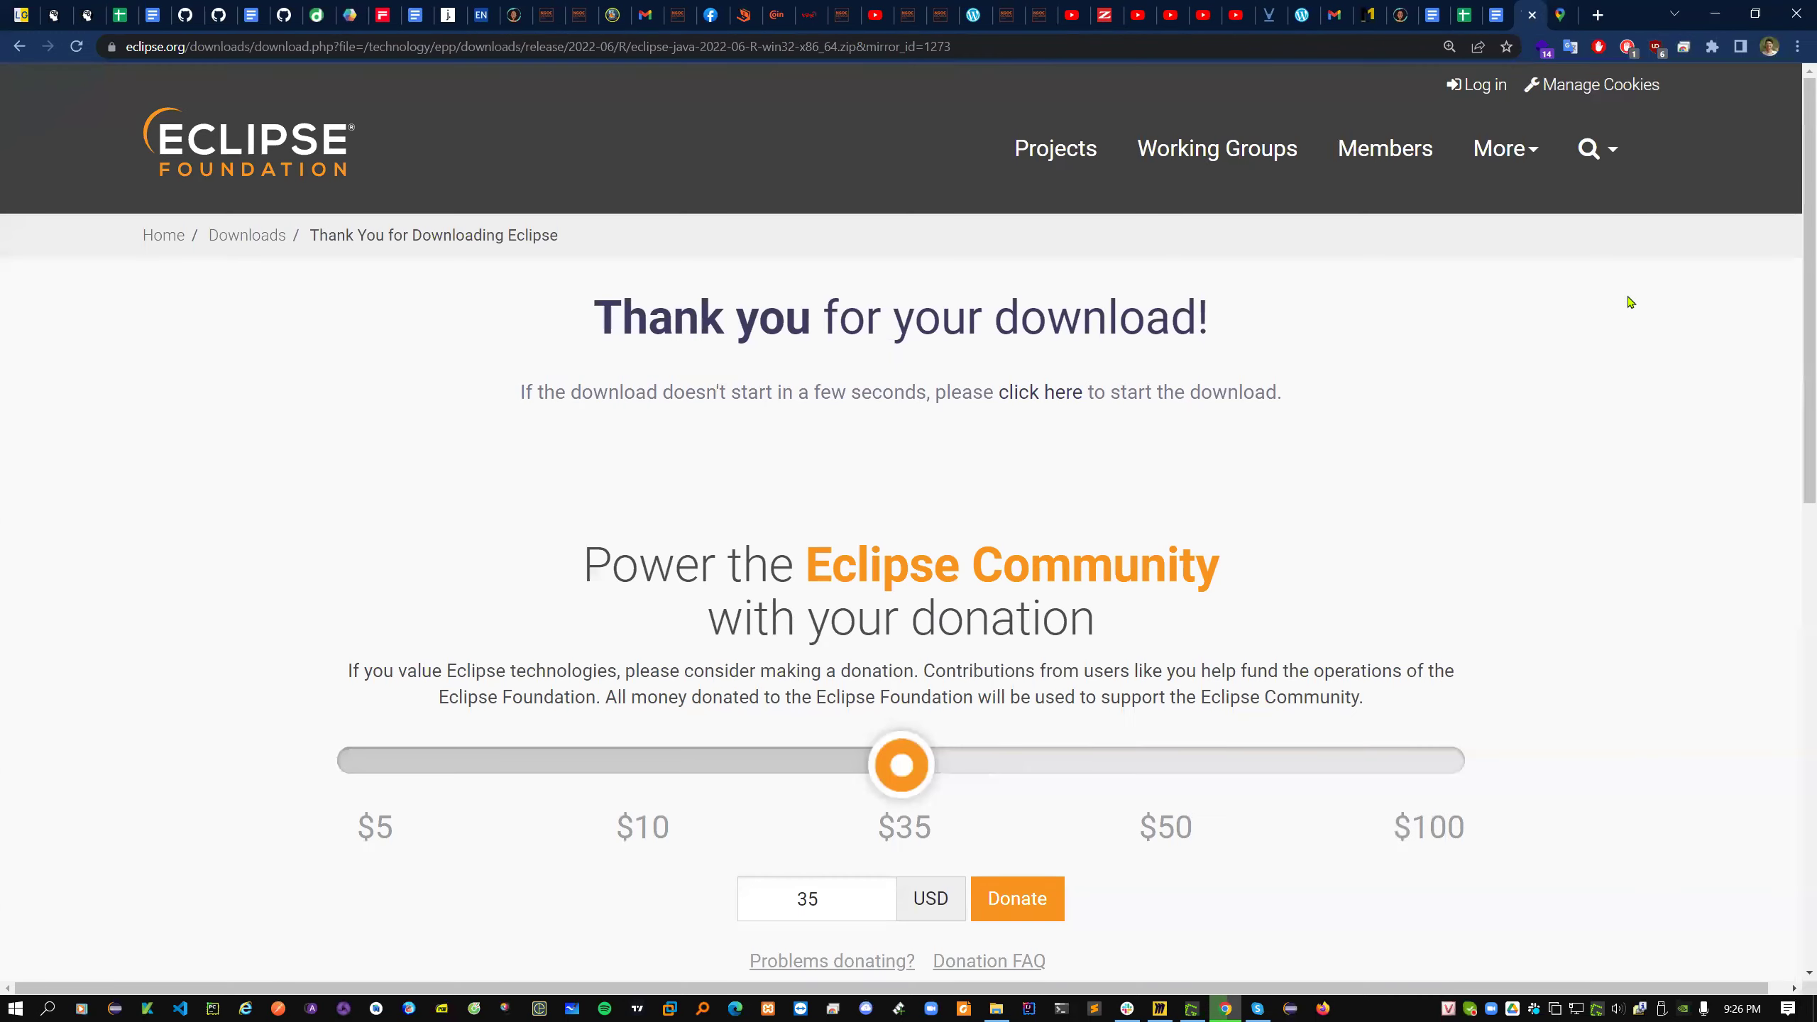
- Close the Eclipse and map tabs, and highlight the JDK and Eclipse IDE entries in the [Topic 01] course document
{"action": "key", "text": "ctrl+w"}
{"action": "key", "text": "ctrl+w"}
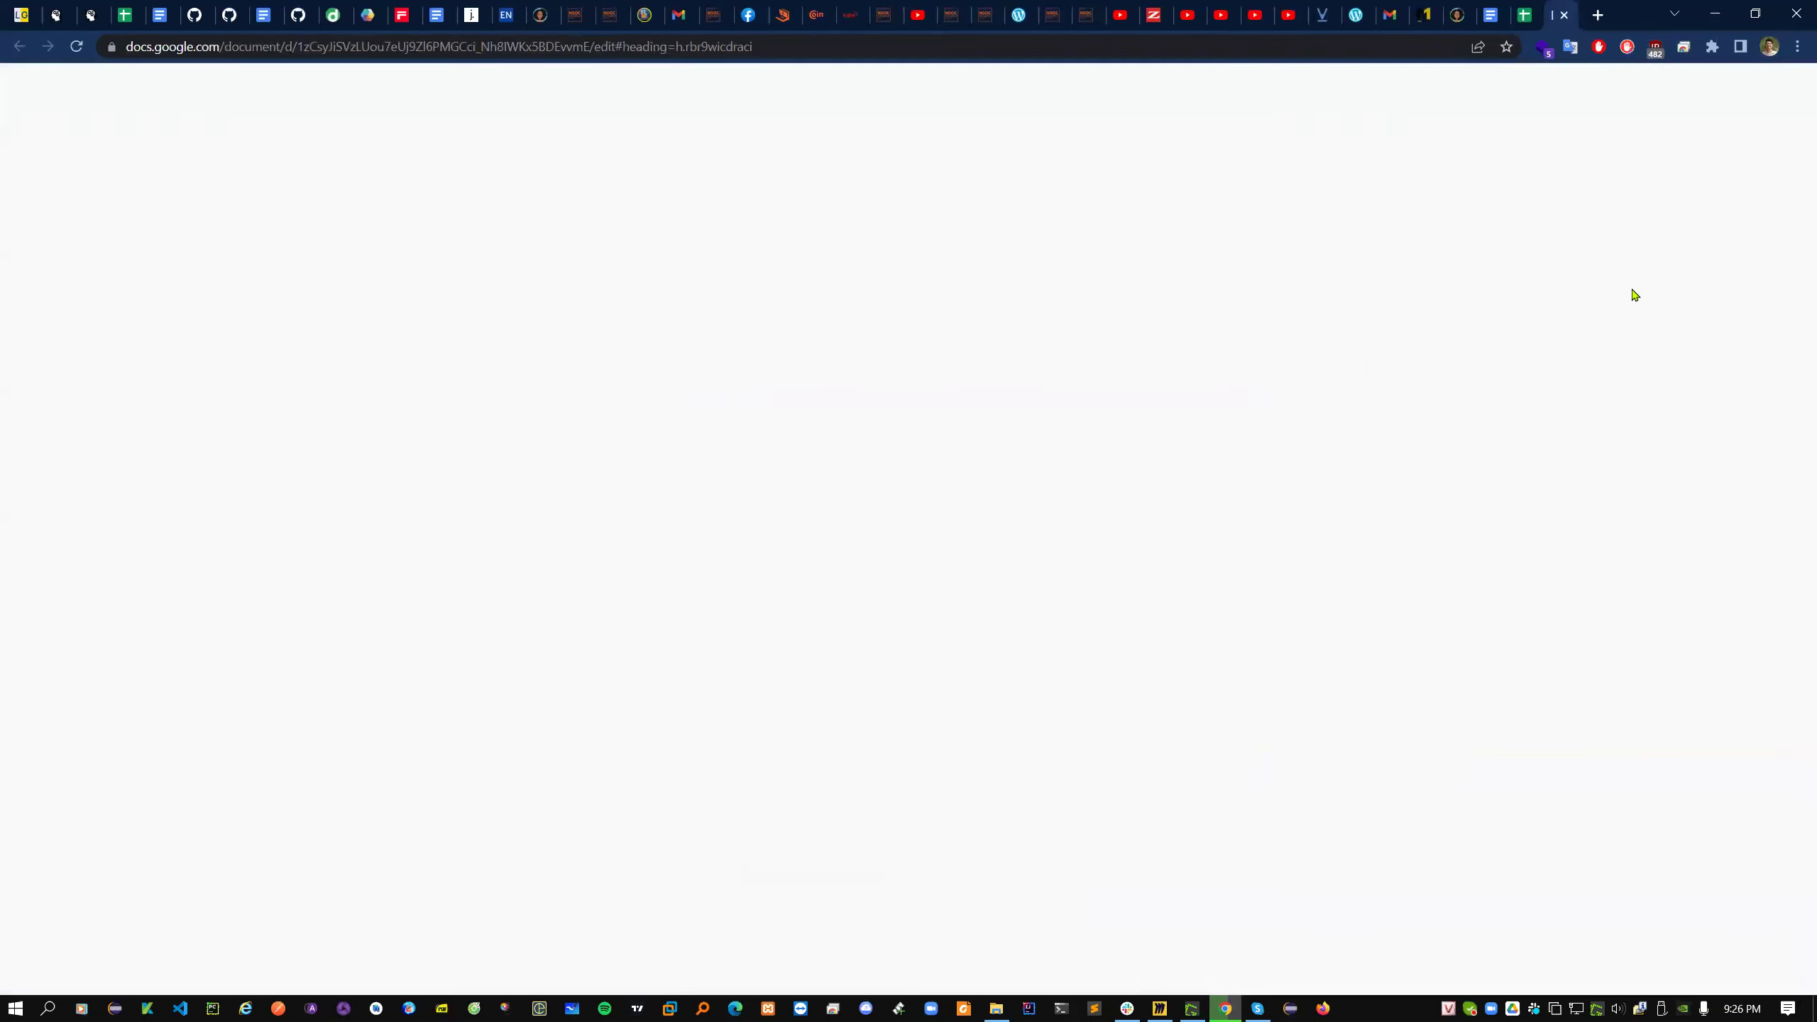
{"action": "left_click", "coordinate": [1483, 22]}
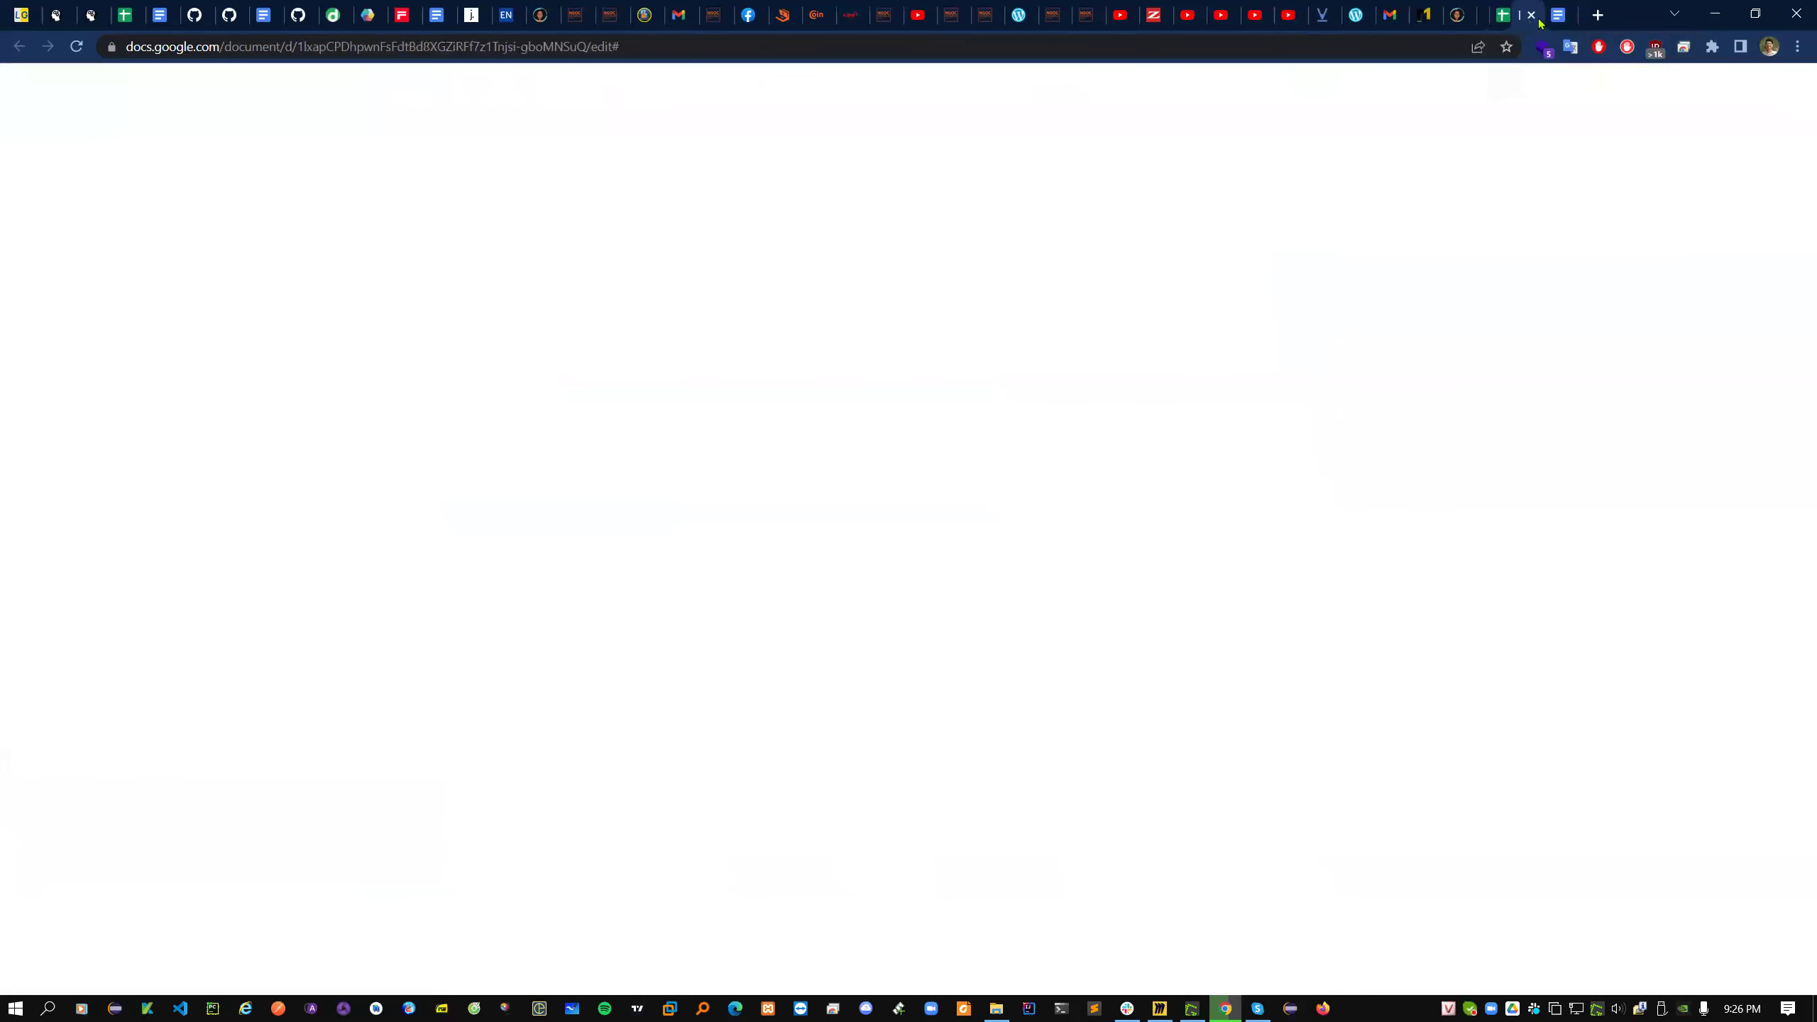
{"action": "left_click_drag", "start_coordinate": [522, 538], "coordinate": [649, 535]}
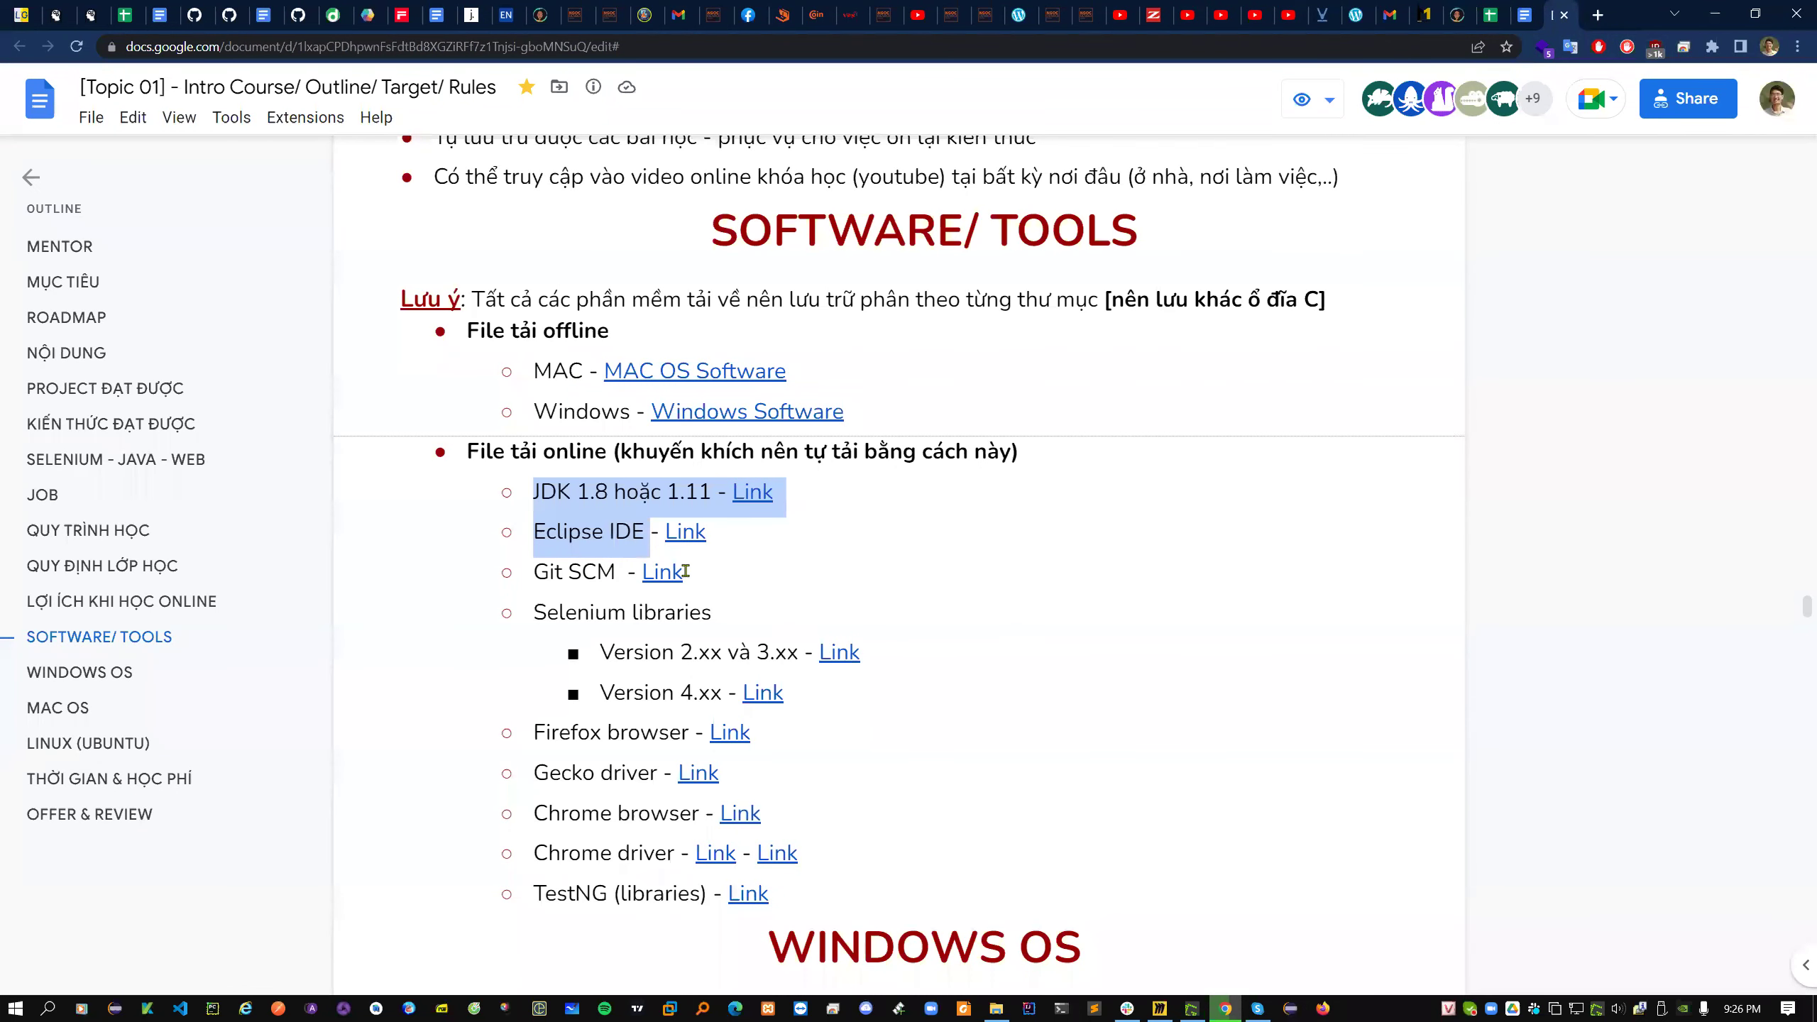
- Open the Git SCM download page from the document's link, view it, and close it
{"action": "left_click", "coordinate": [580, 576]}
{"action": "left_click", "coordinate": [666, 575]}
{"action": "left_click", "coordinate": [726, 608]}
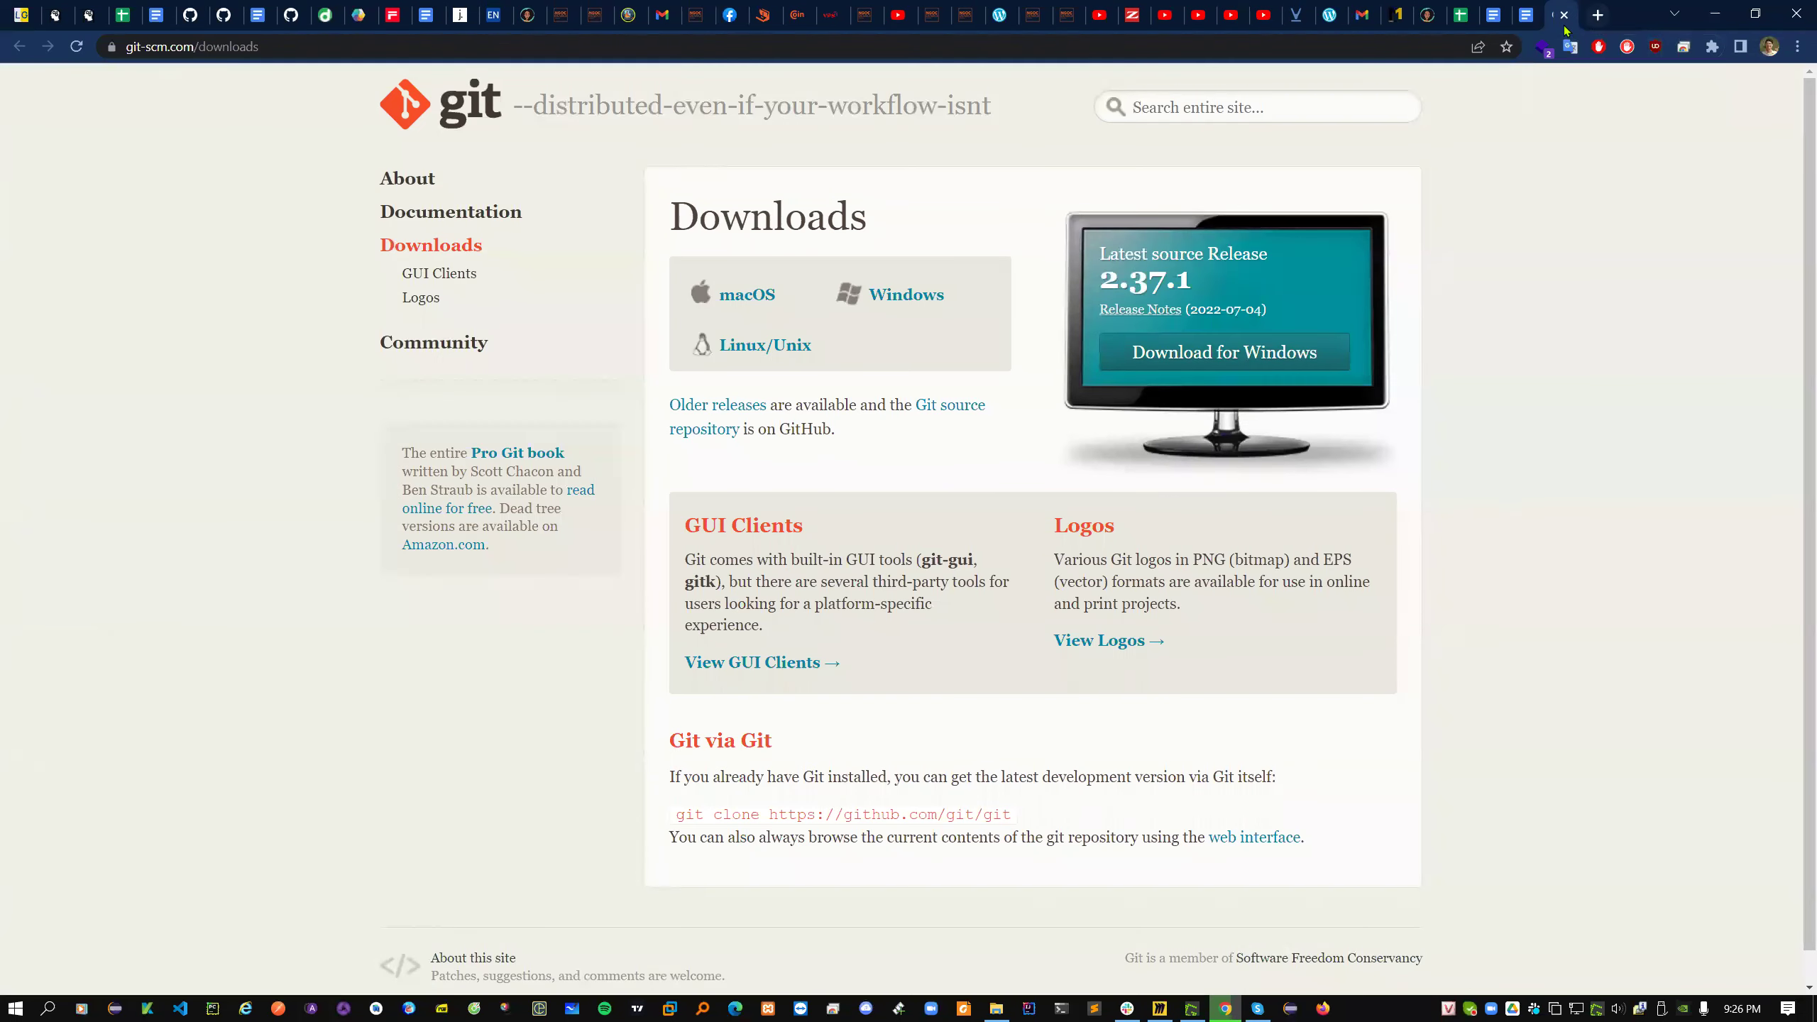
{"action": "left_click", "coordinate": [1564, 14]}
- Search the web for "git scm download" and save Git-2.37.1-64-bit.exe from the Git site into 01 - Software
{"action": "left_click", "coordinate": [1598, 14]}
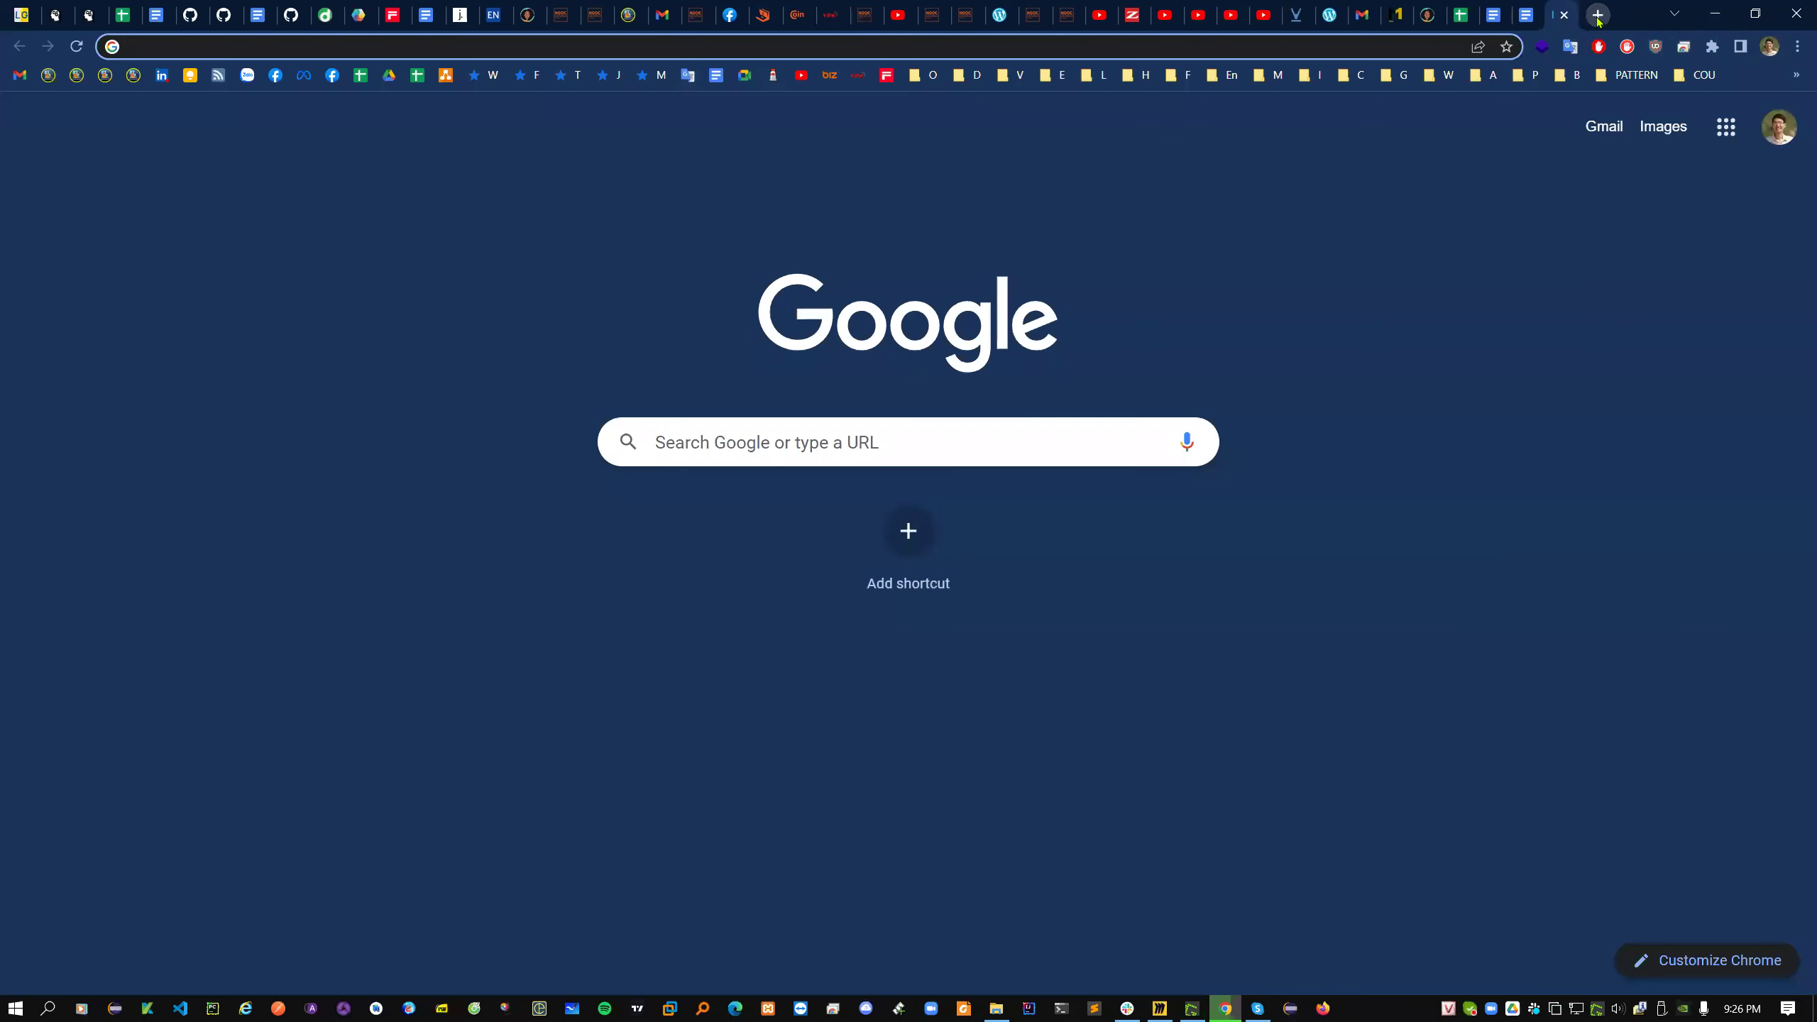
{"action": "type", "text": "git scm dơ"}
{"action": "type", "text": "nload"}
{"action": "key", "text": "Return"}
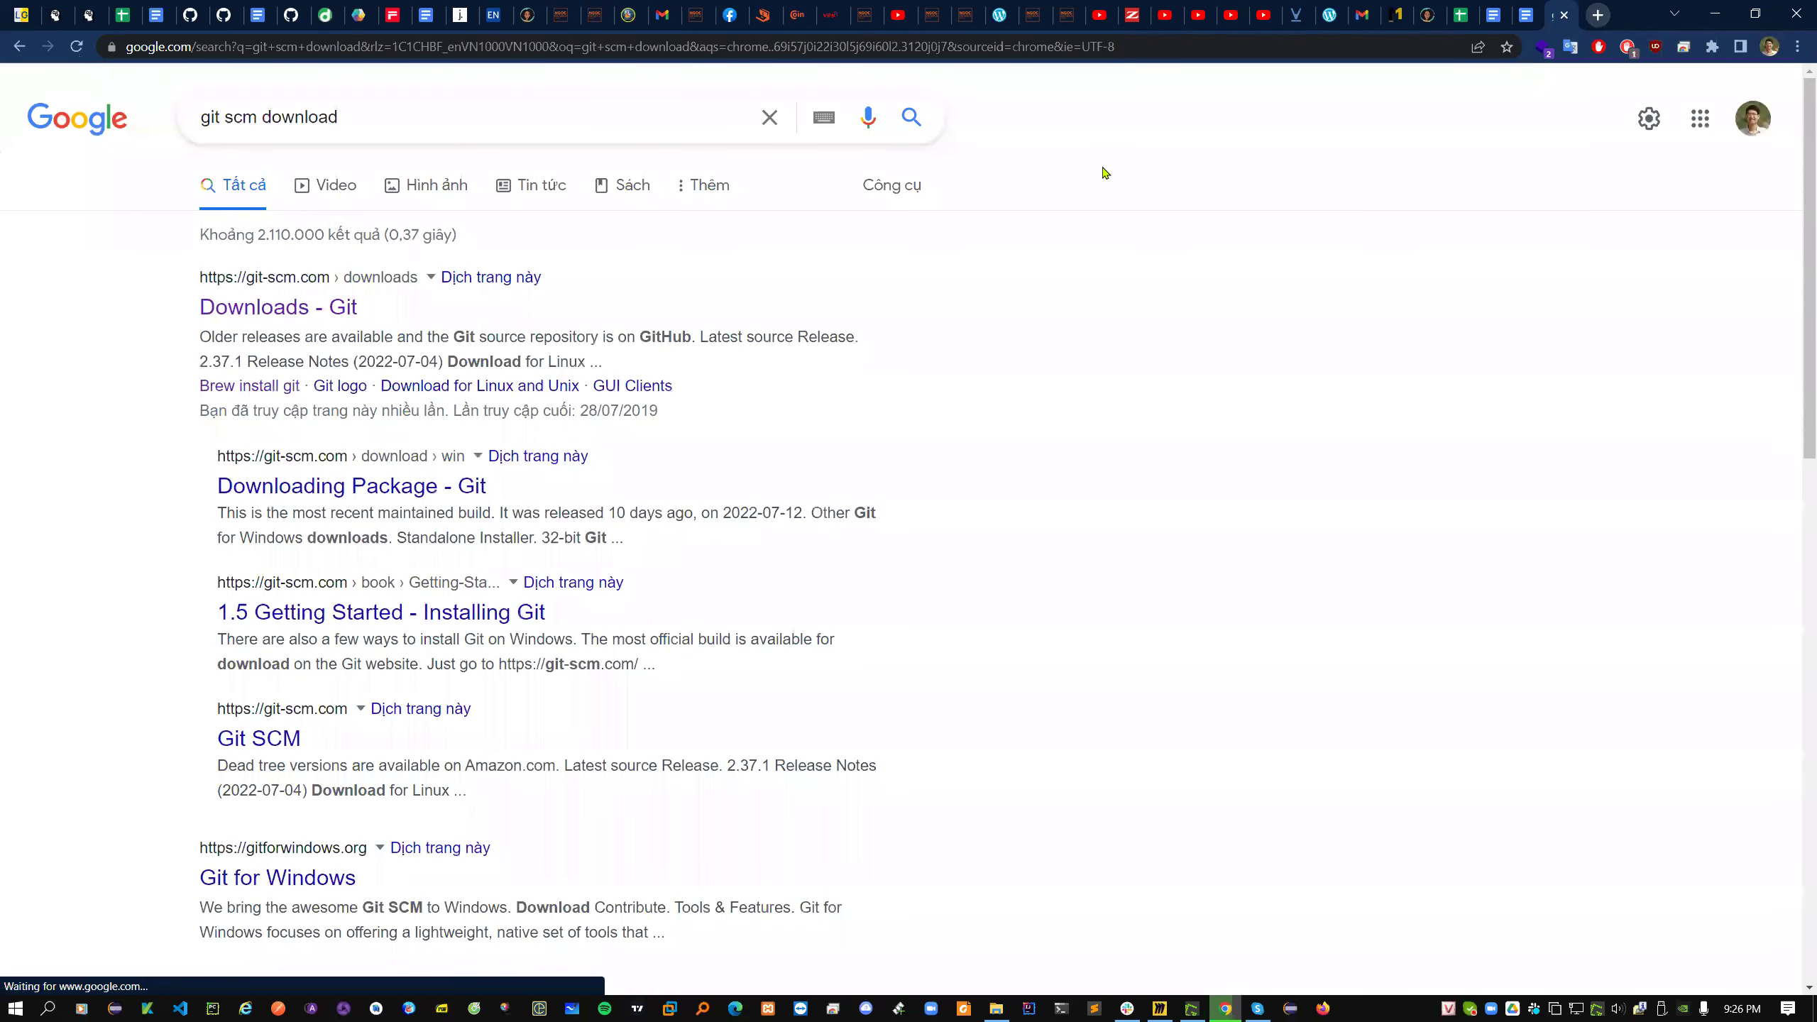
{"action": "left_click", "coordinate": [266, 306]}
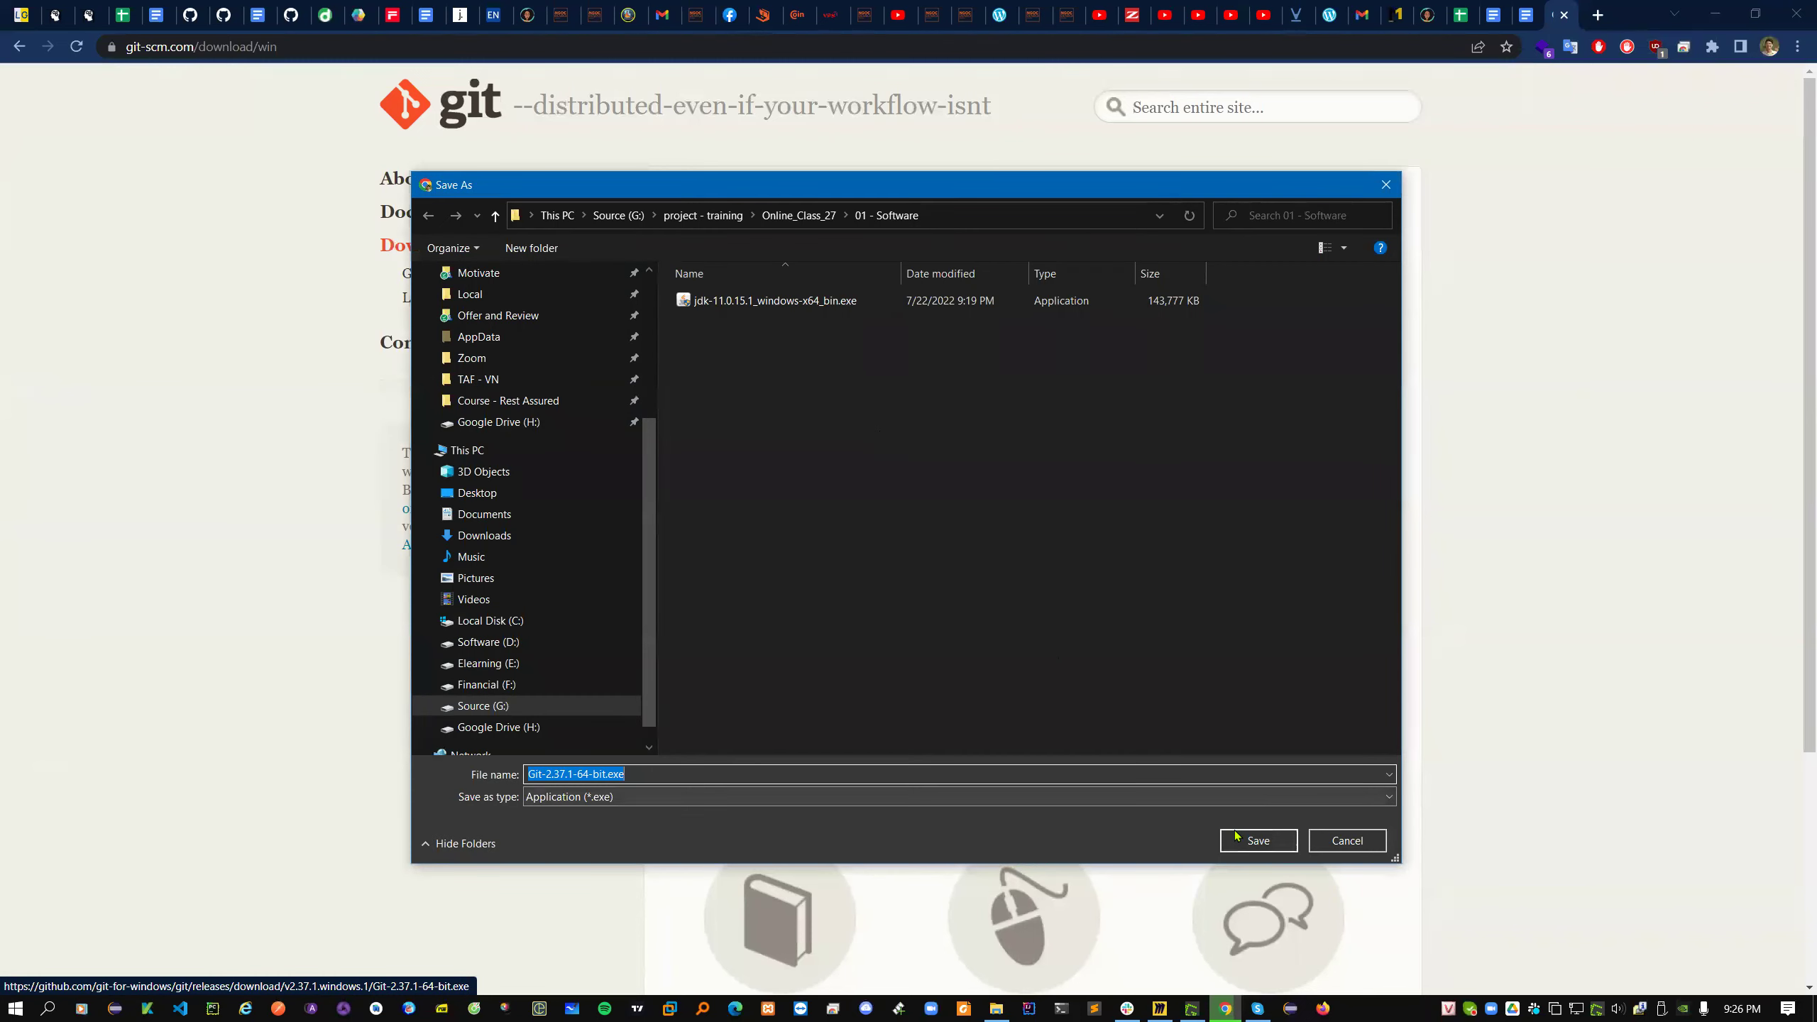
{"action": "left_click", "coordinate": [1259, 840]}
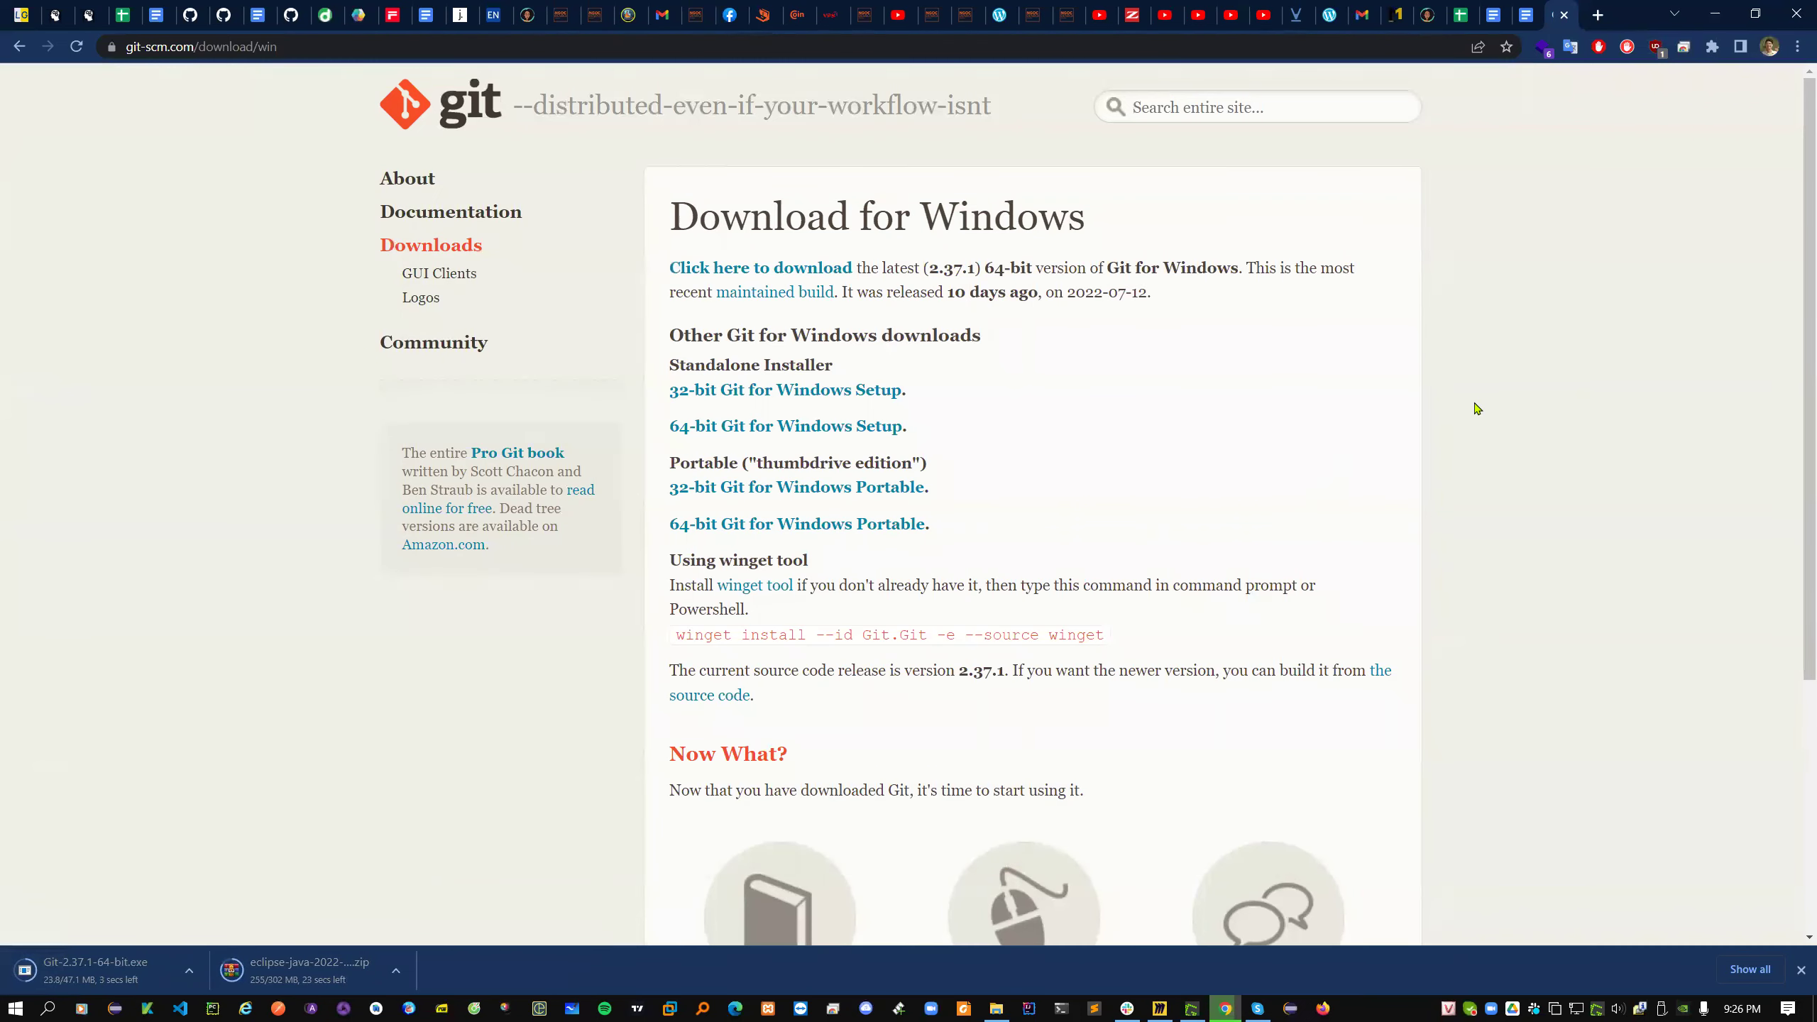
{"action": "key", "text": "ctrl+w"}
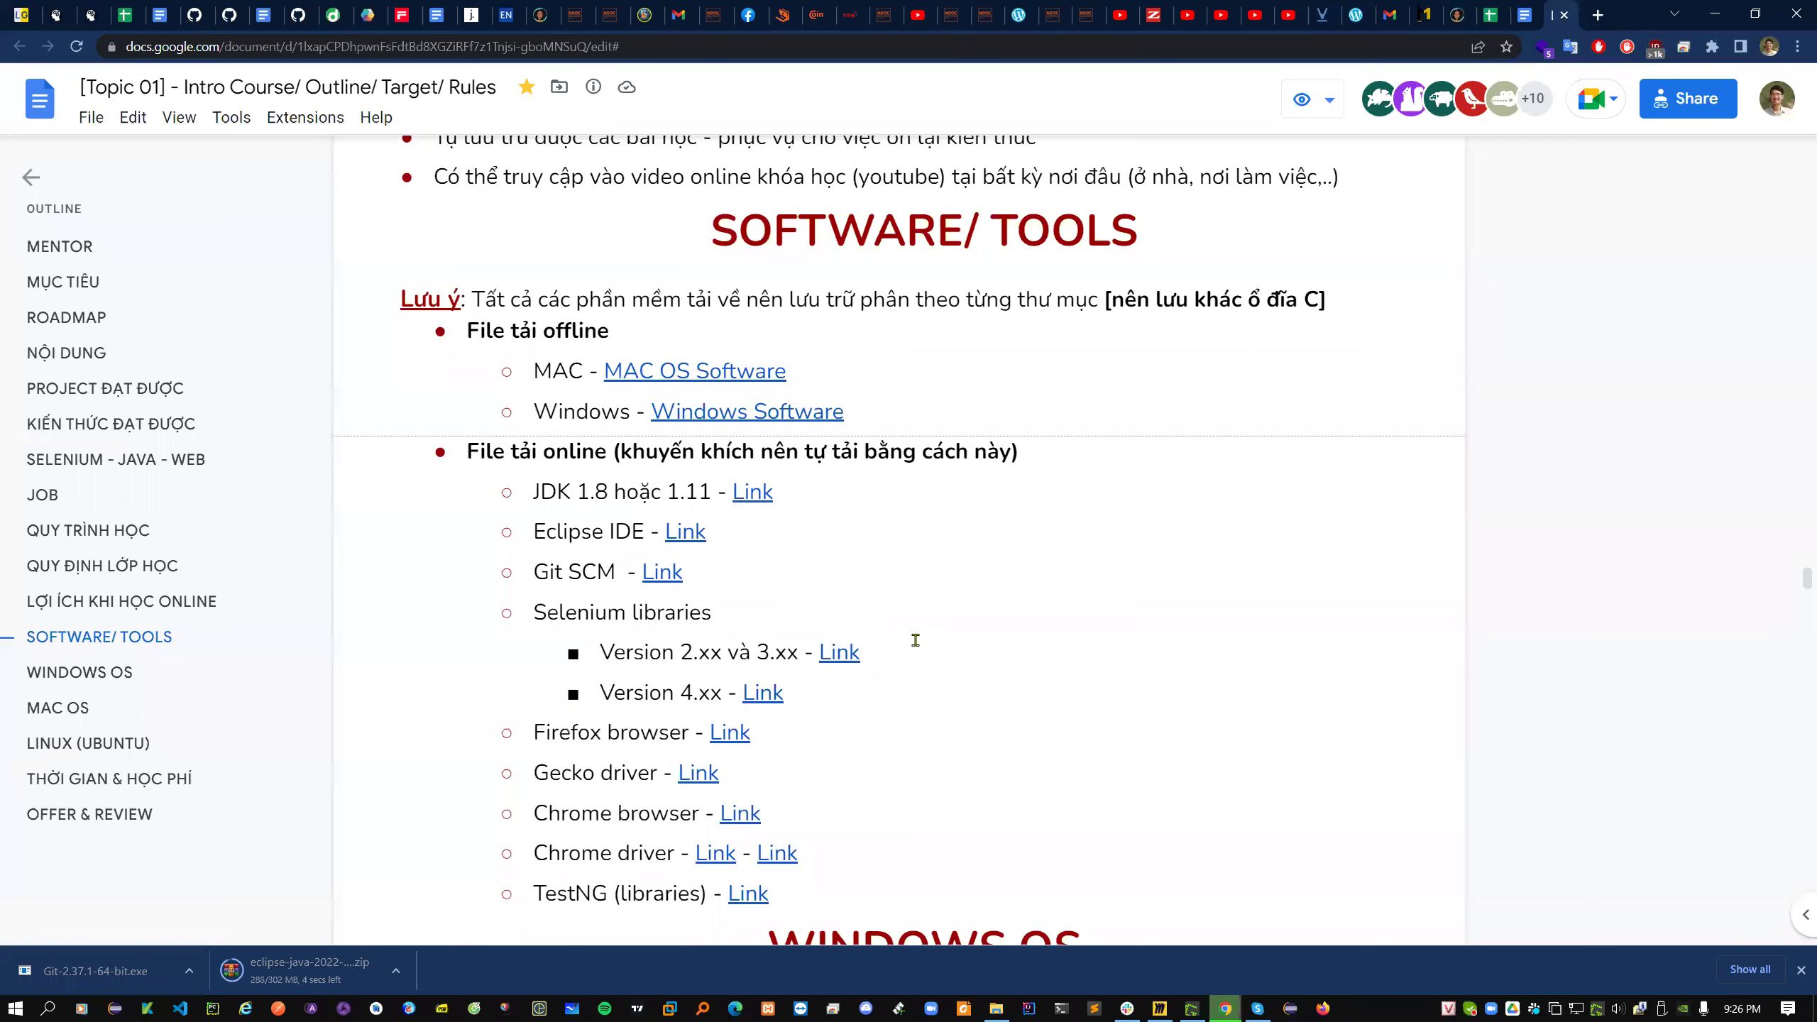
- Highlight the Selenium libraries entries for versions 2.xx, 3.xx and 4.xx and preview where their links lead
{"action": "left_click_drag", "start_coordinate": [663, 662], "coordinate": [756, 659]}
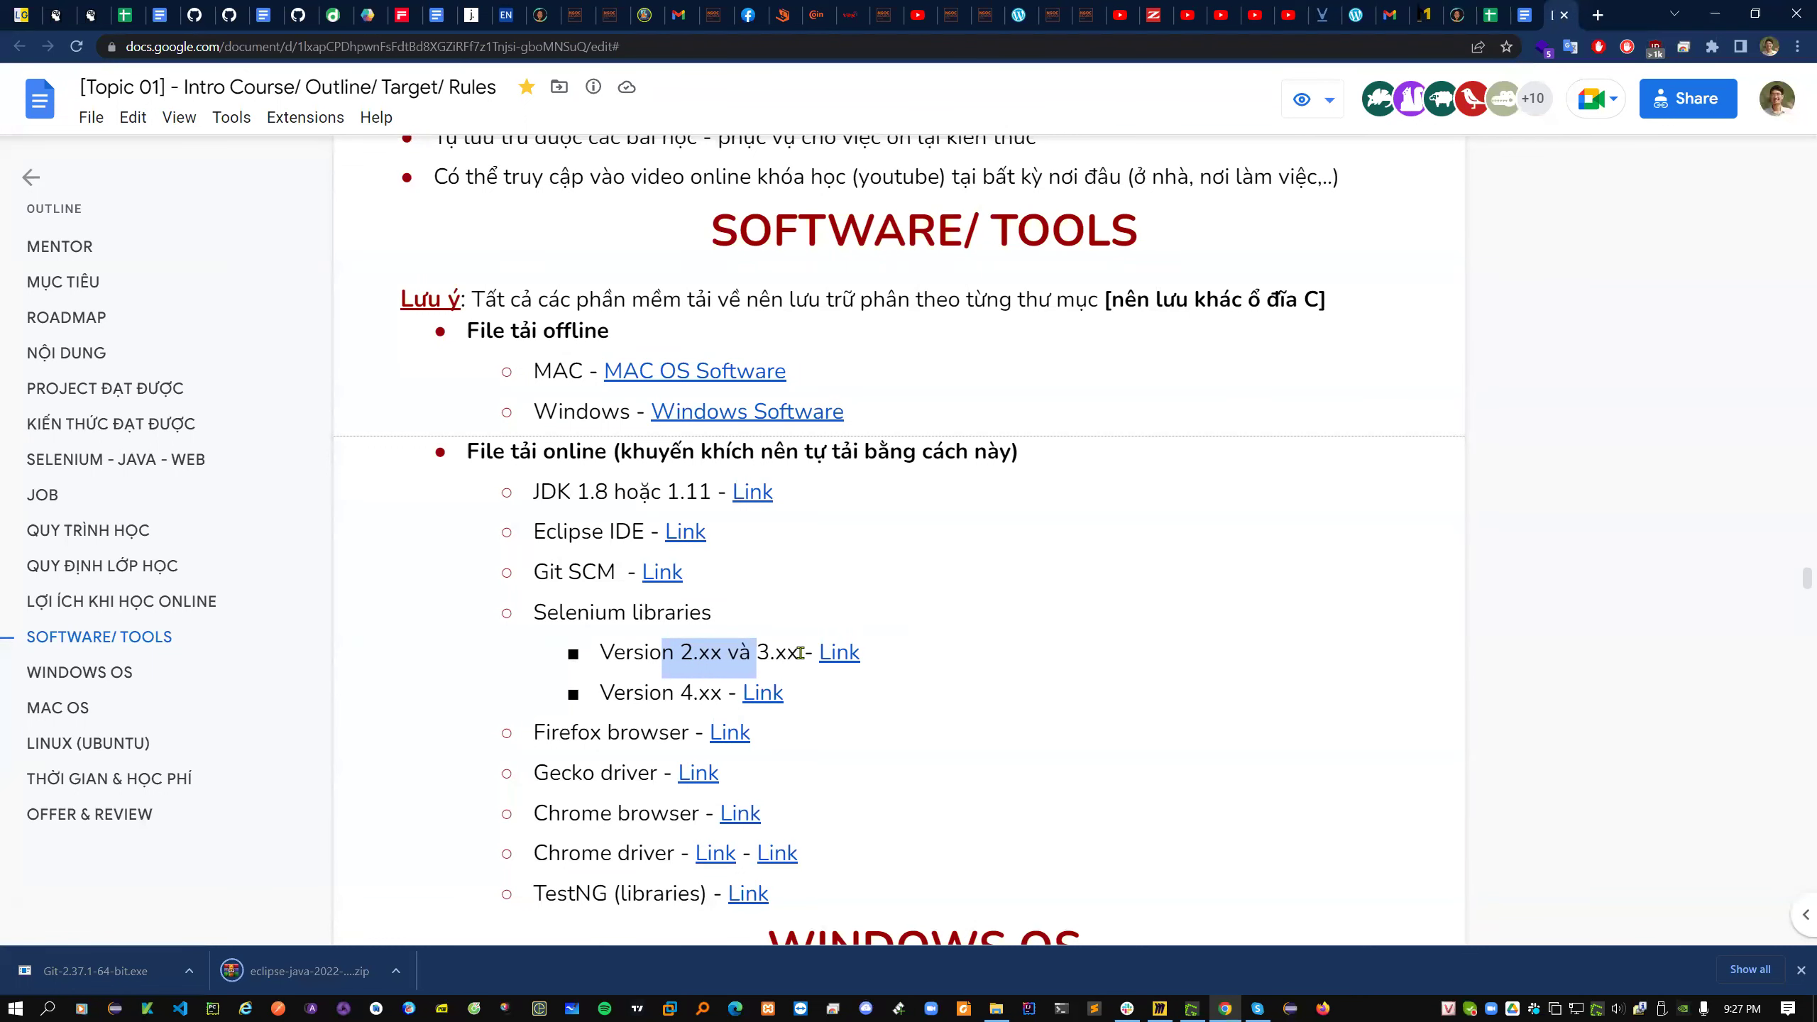
{"action": "left_click", "coordinate": [700, 683]}
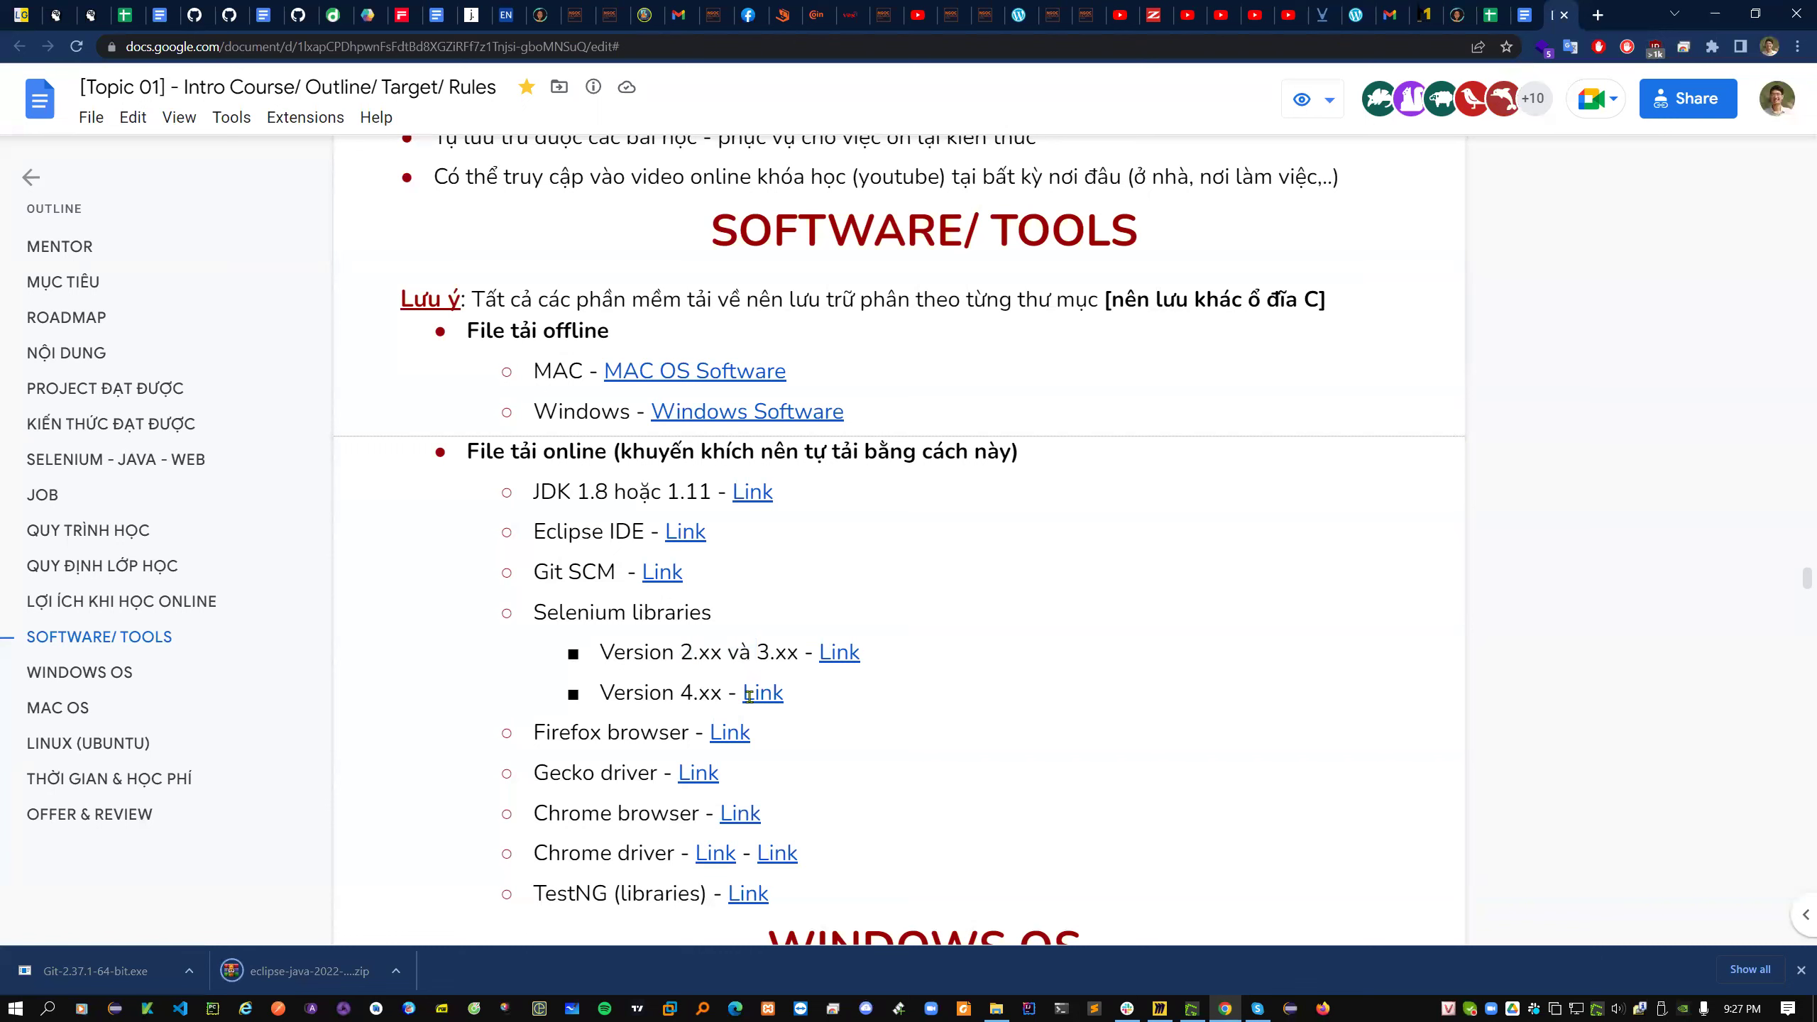
{"action": "mouse_move", "coordinate": [748, 695]}
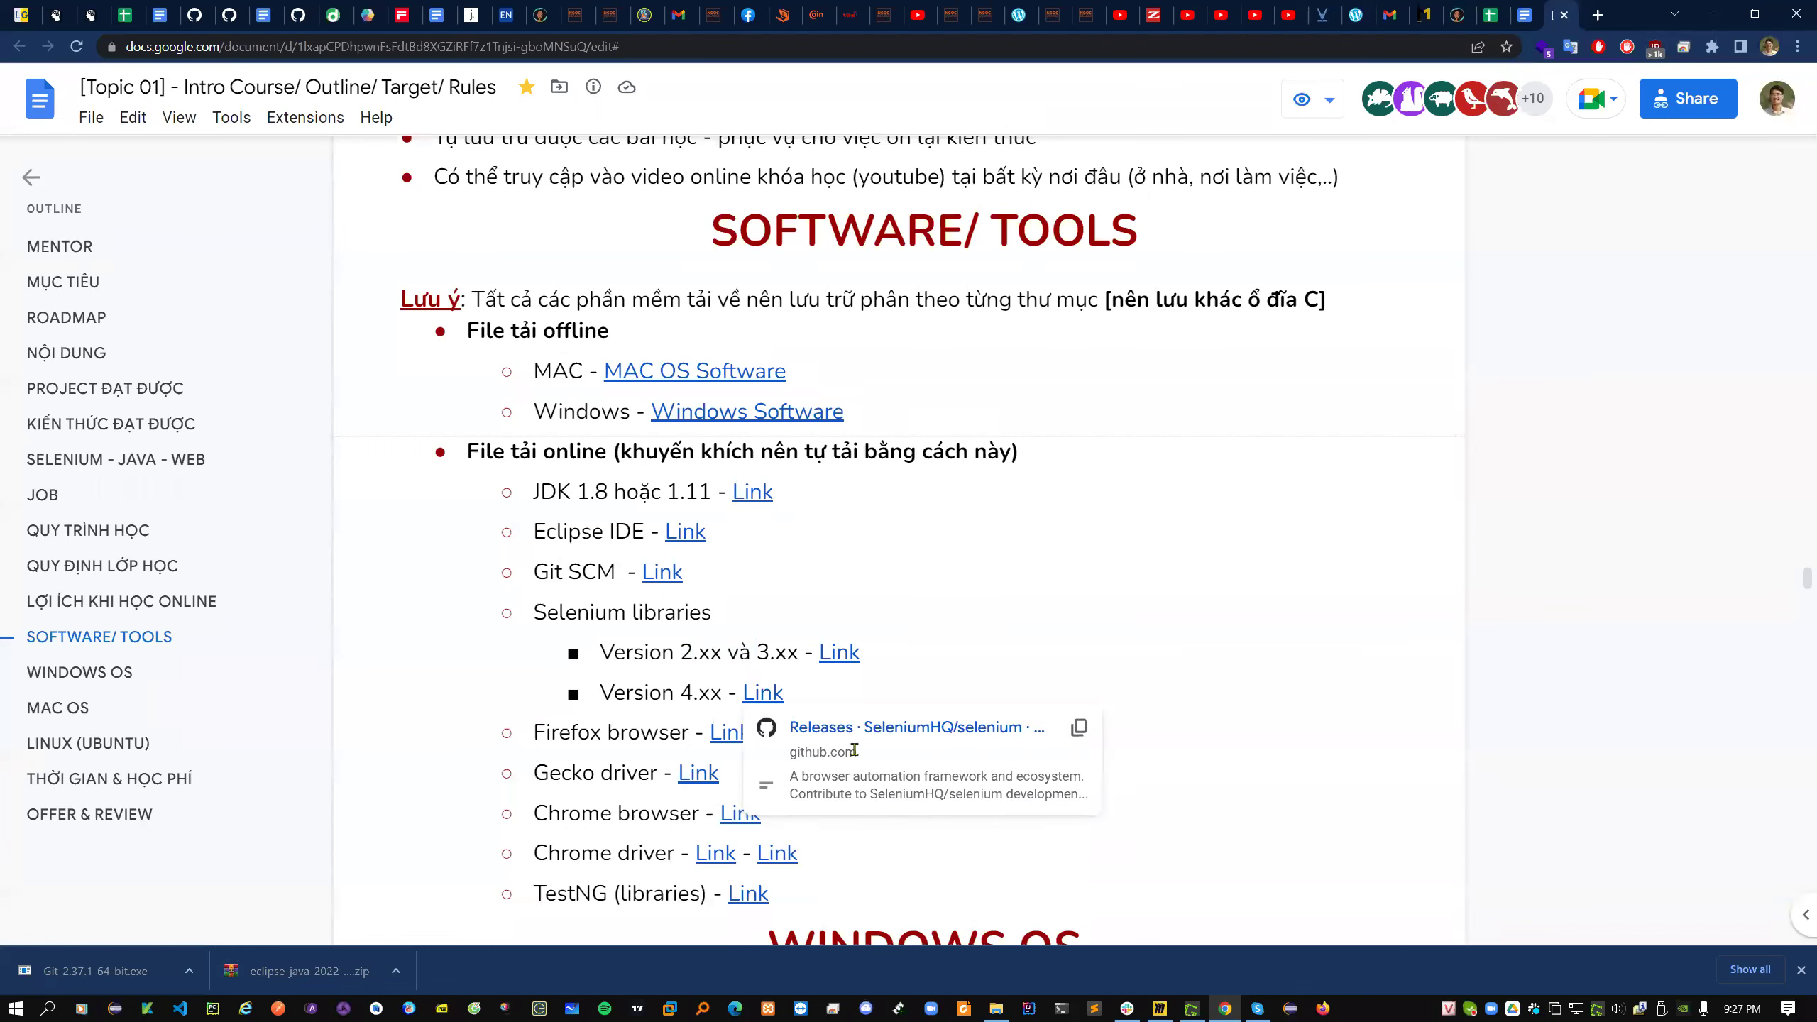
{"action": "mouse_move", "coordinate": [836, 650]}
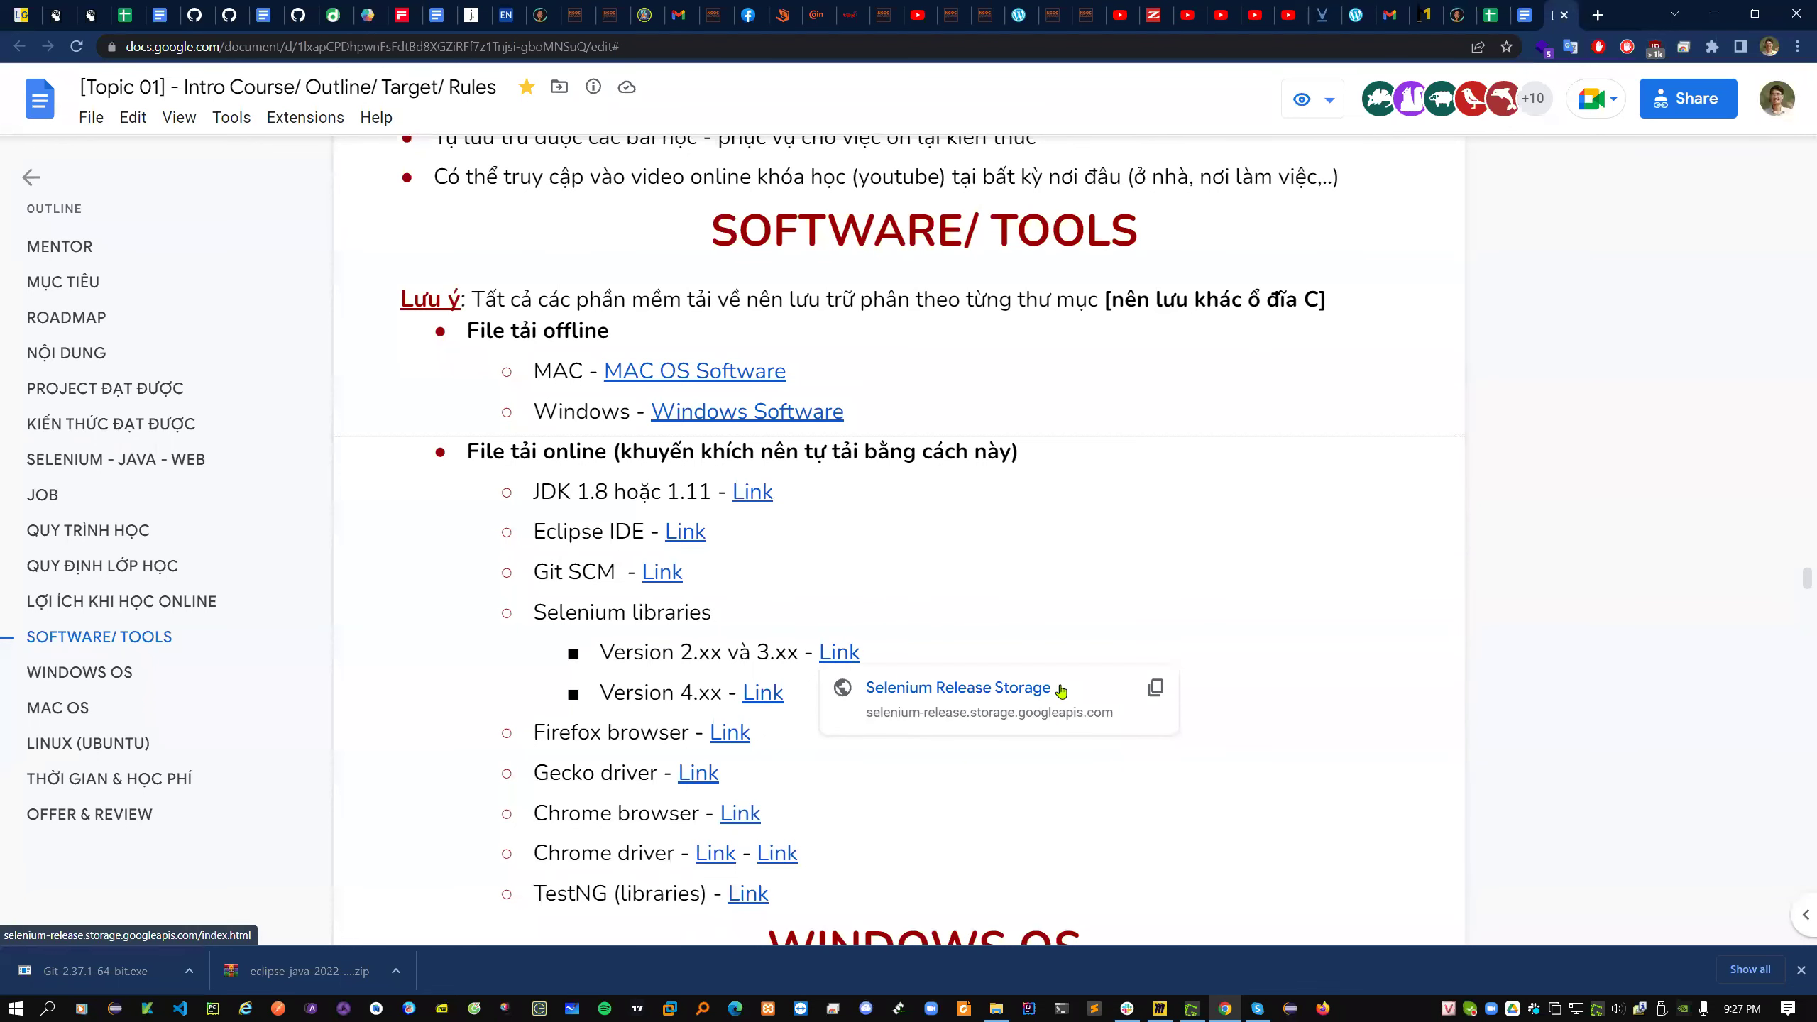
{"action": "left_click_drag", "start_coordinate": [971, 713], "coordinate": [1083, 714]}
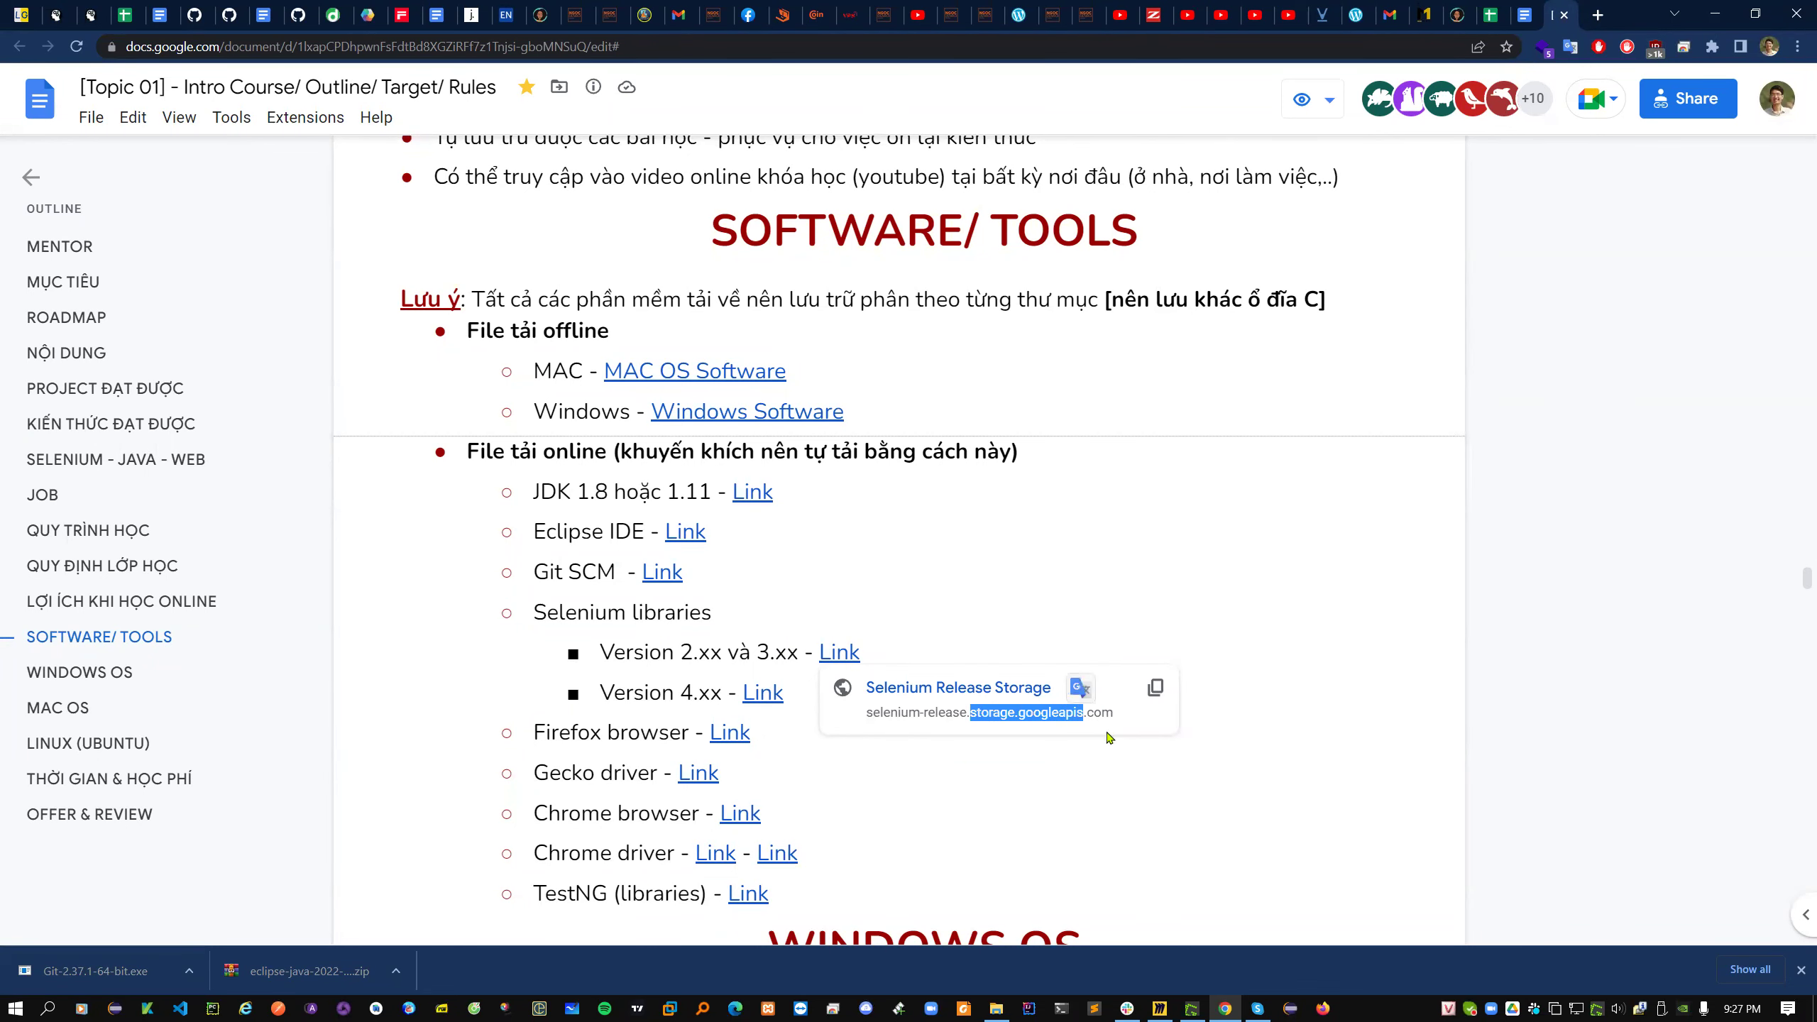
{"action": "left_click_drag", "start_coordinate": [586, 640], "coordinate": [858, 702]}
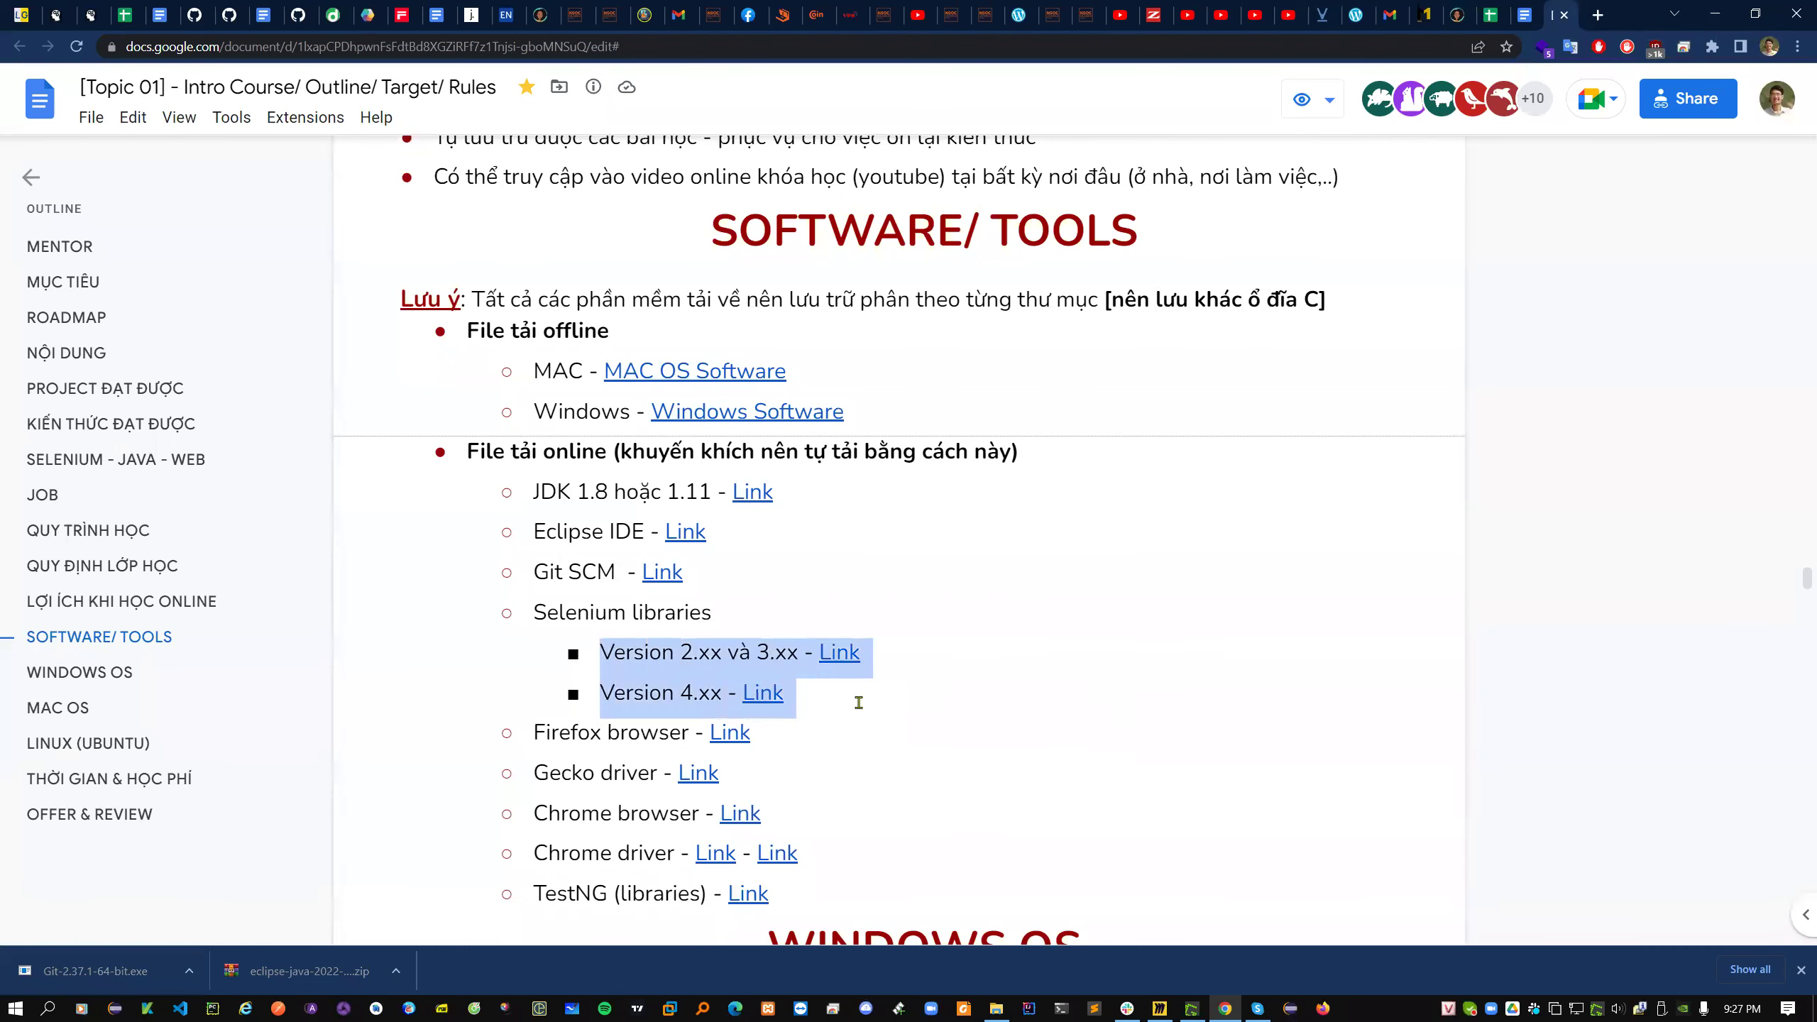
{"action": "left_click", "coordinate": [625, 620]}
{"action": "triple_click", "coordinate": [562, 614]}
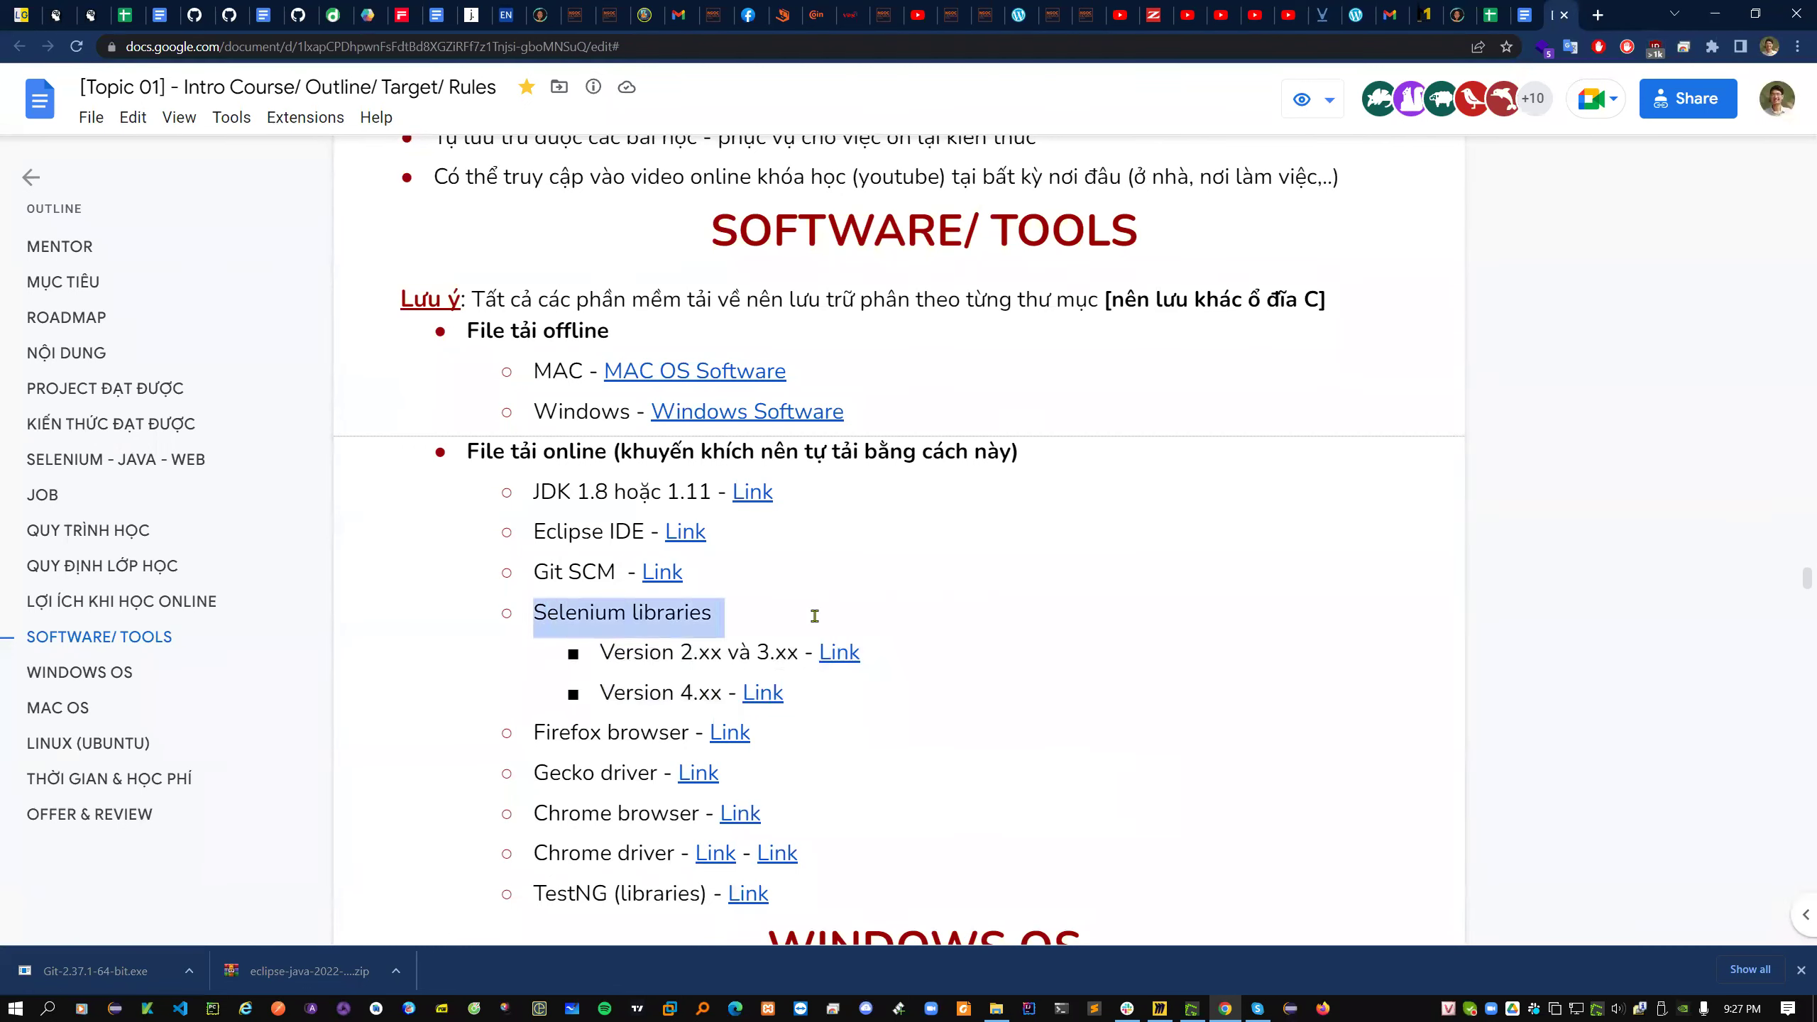
- Open the selenium.dev website in a new browser tab
{"action": "left_click", "coordinate": [1598, 15]}
{"action": "type", "text": "seke"}
{"action": "key", "text": "BackSpace"}
{"action": "key", "text": "BackSpace"}
{"action": "type", "text": "l"}
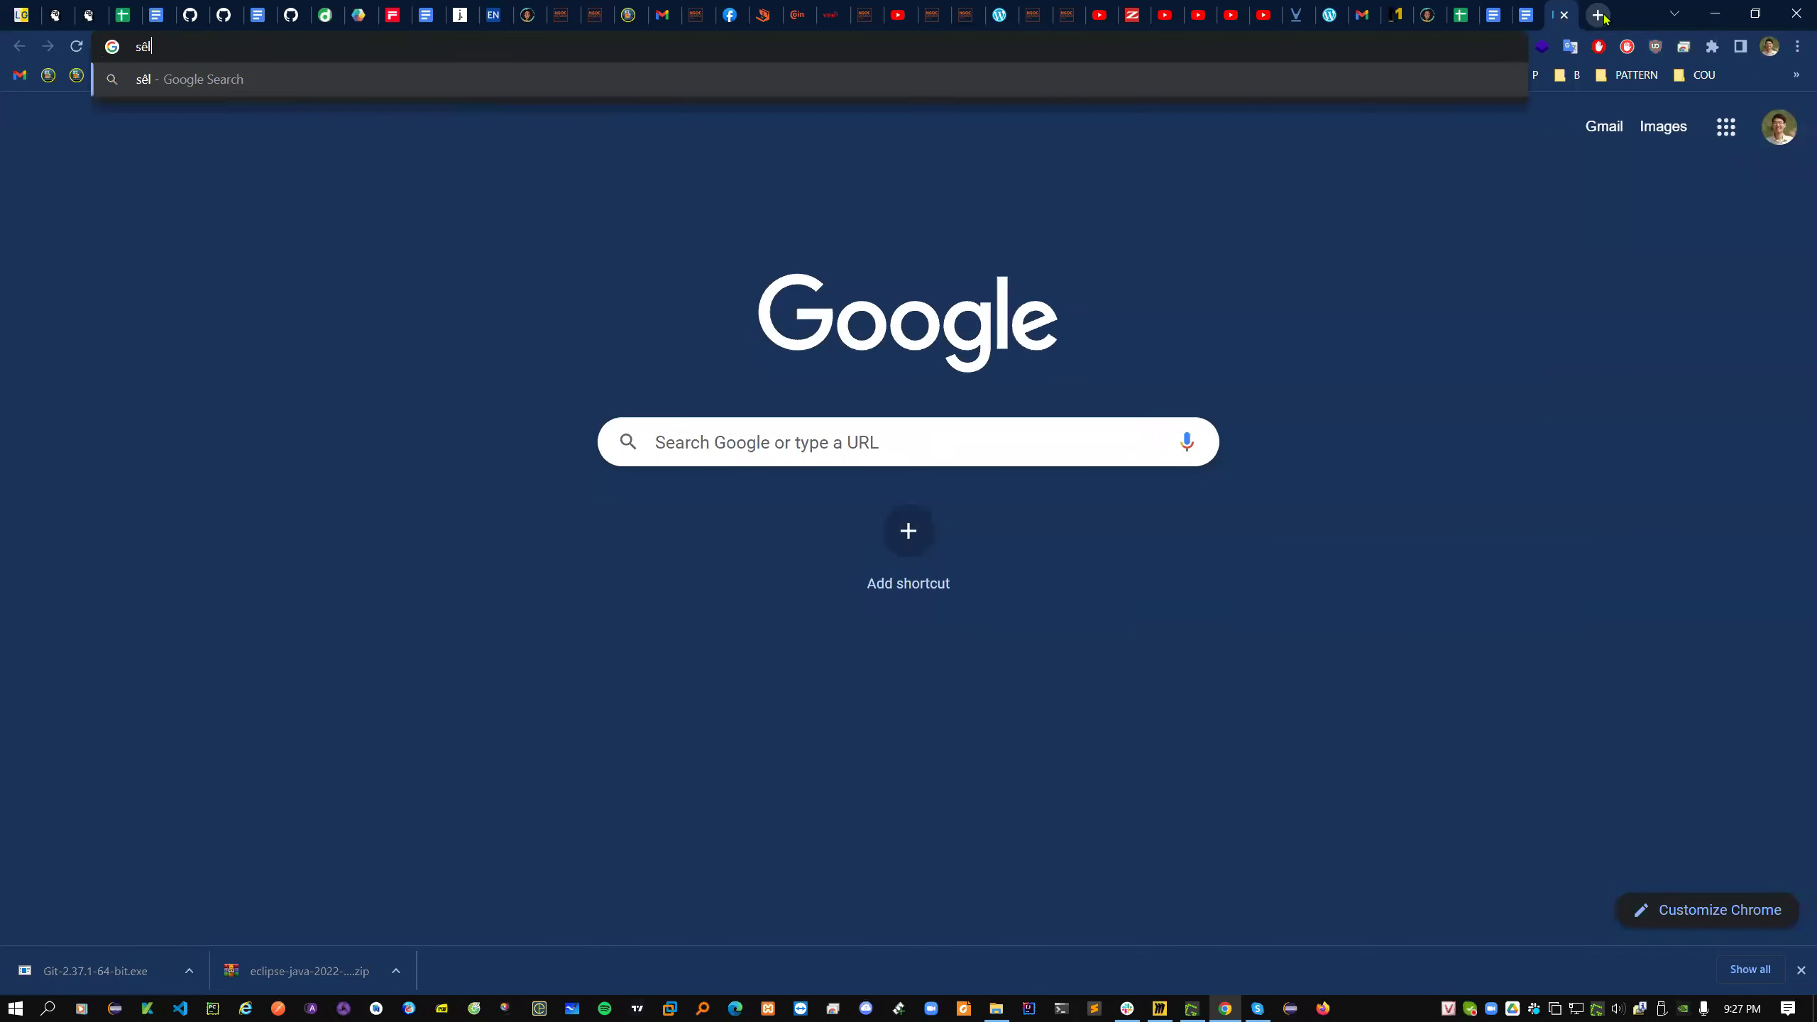
{"action": "type", "text": "enium.d"}
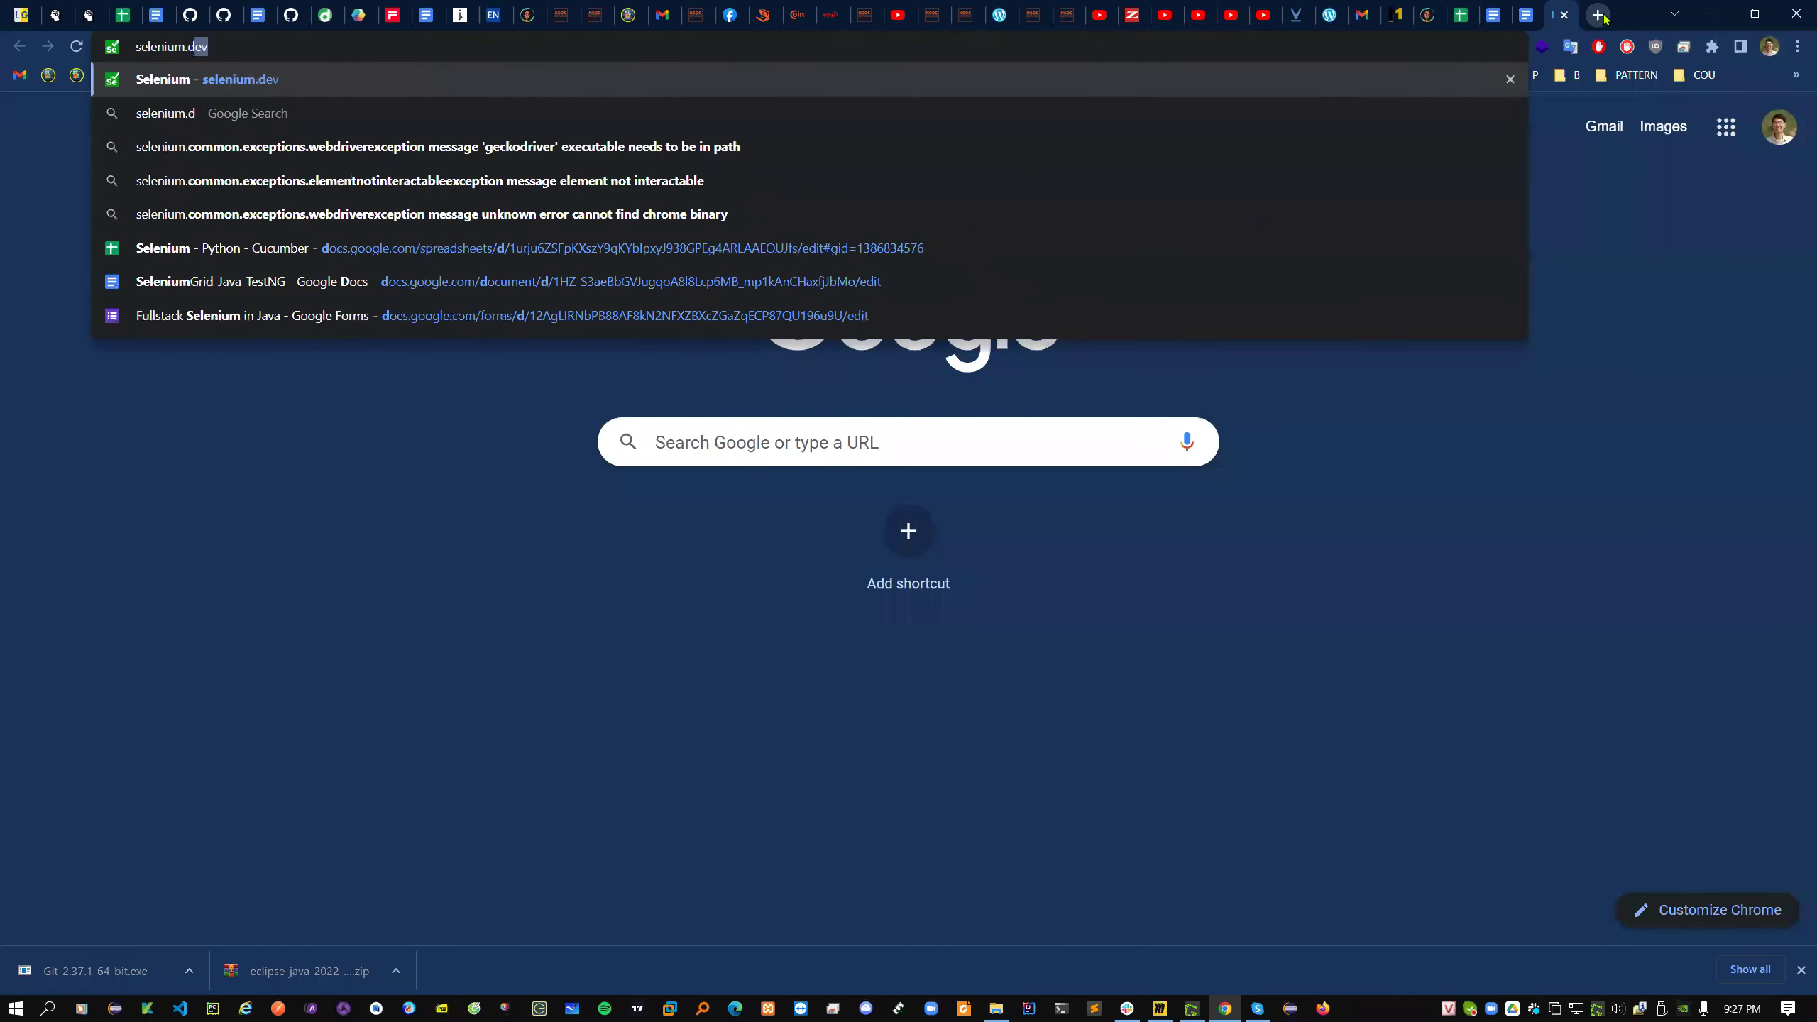
{"action": "key", "text": "Return"}
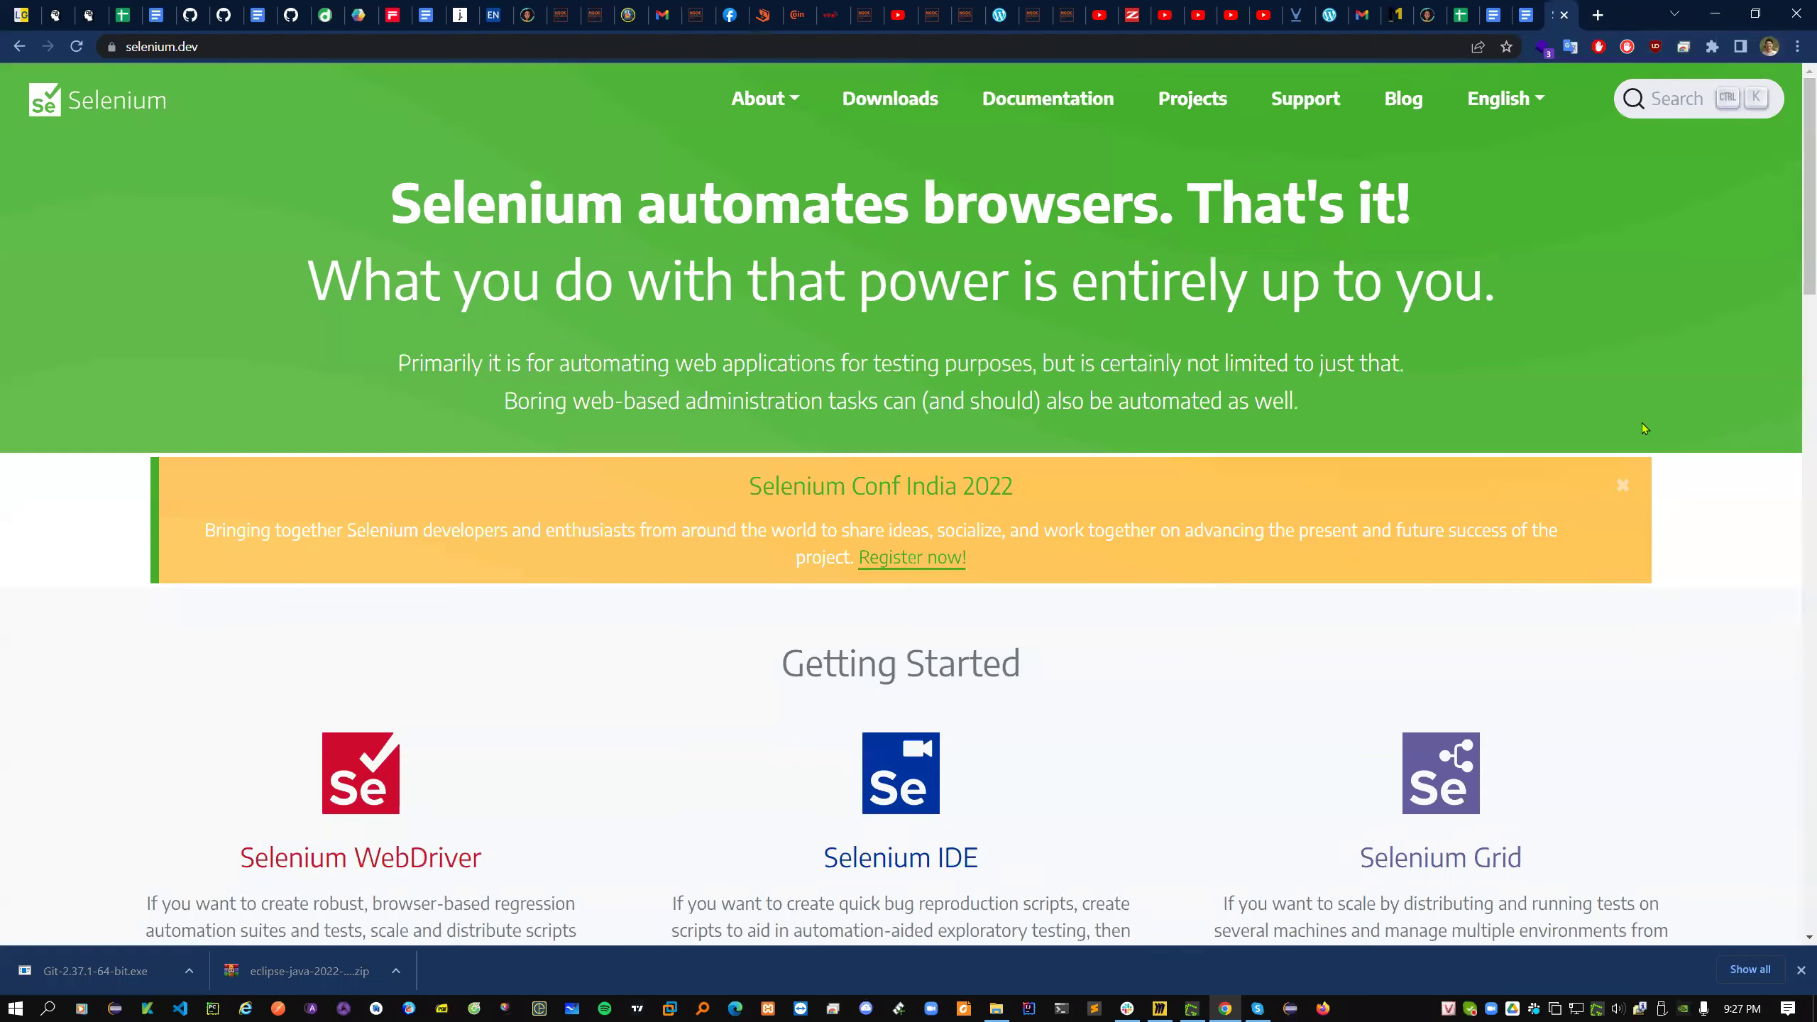
- Find the post "Selenium downloads will move to GitHub releases" on page 2 of the Selenium blog and open it
{"action": "left_click", "coordinate": [1394, 101]}
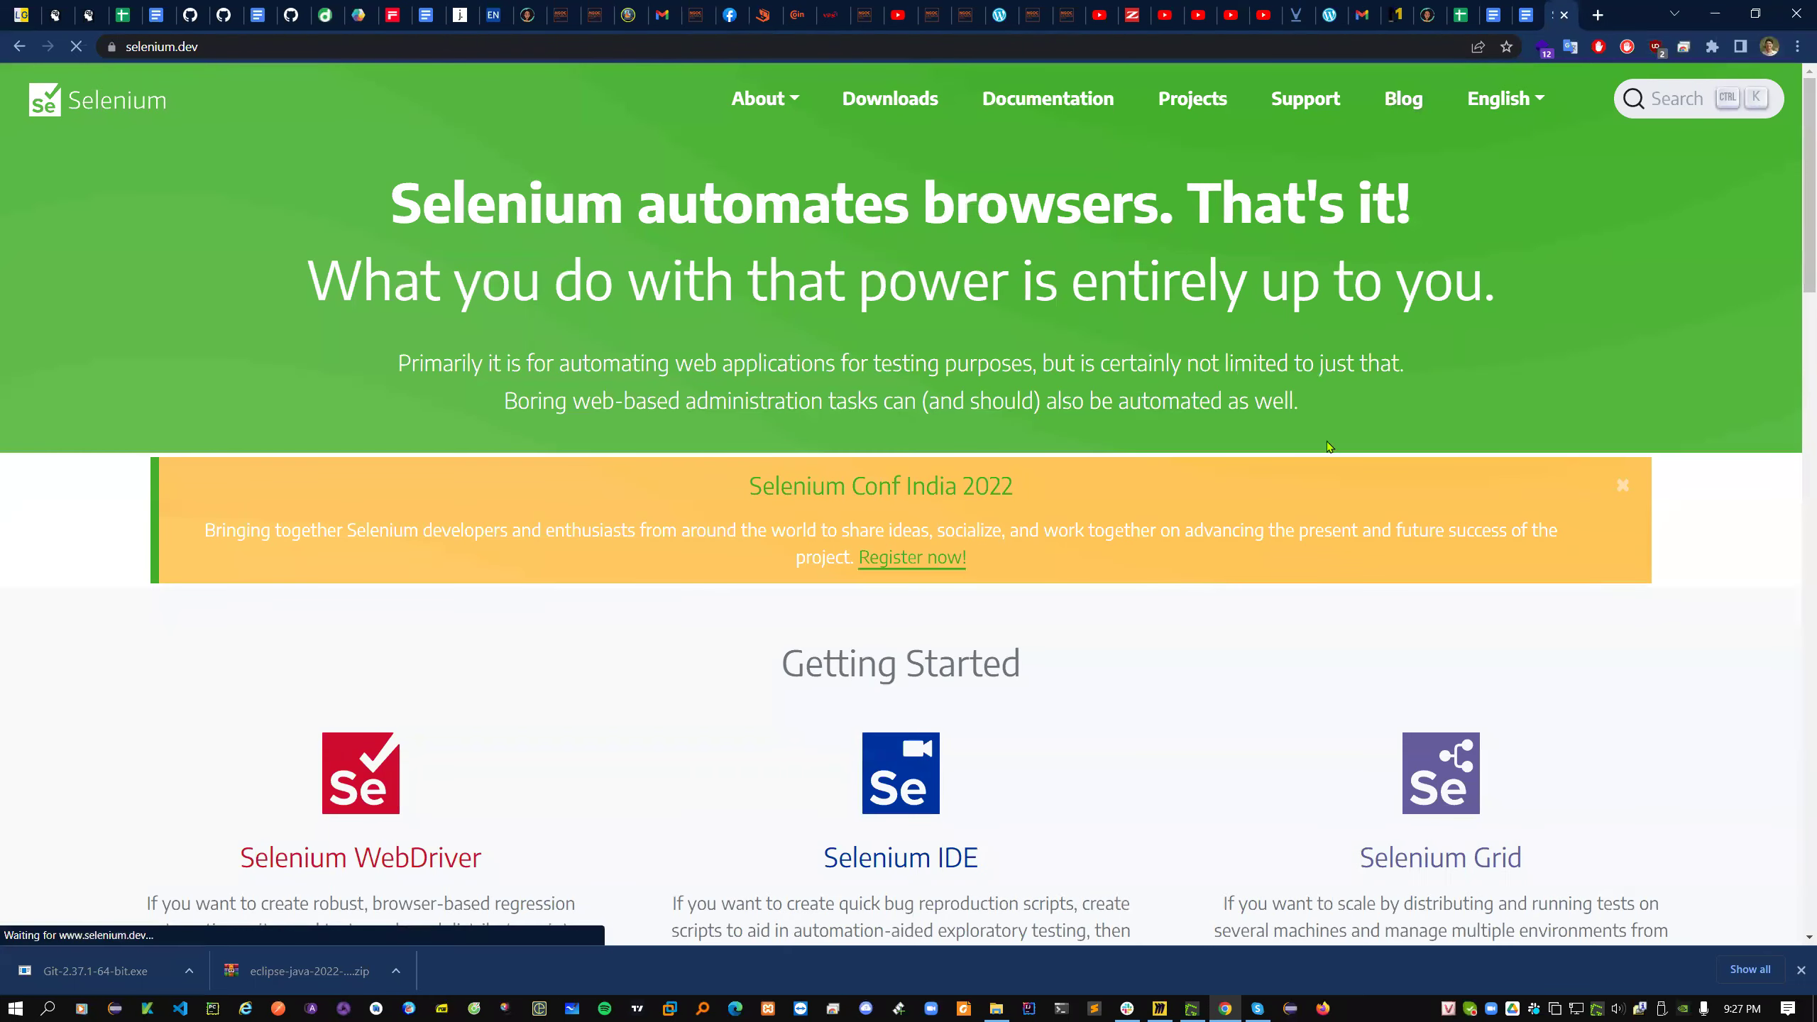
{"action": "scroll", "coordinate": [1273, 662], "scroll_direction": "down", "scroll_amount": 5}
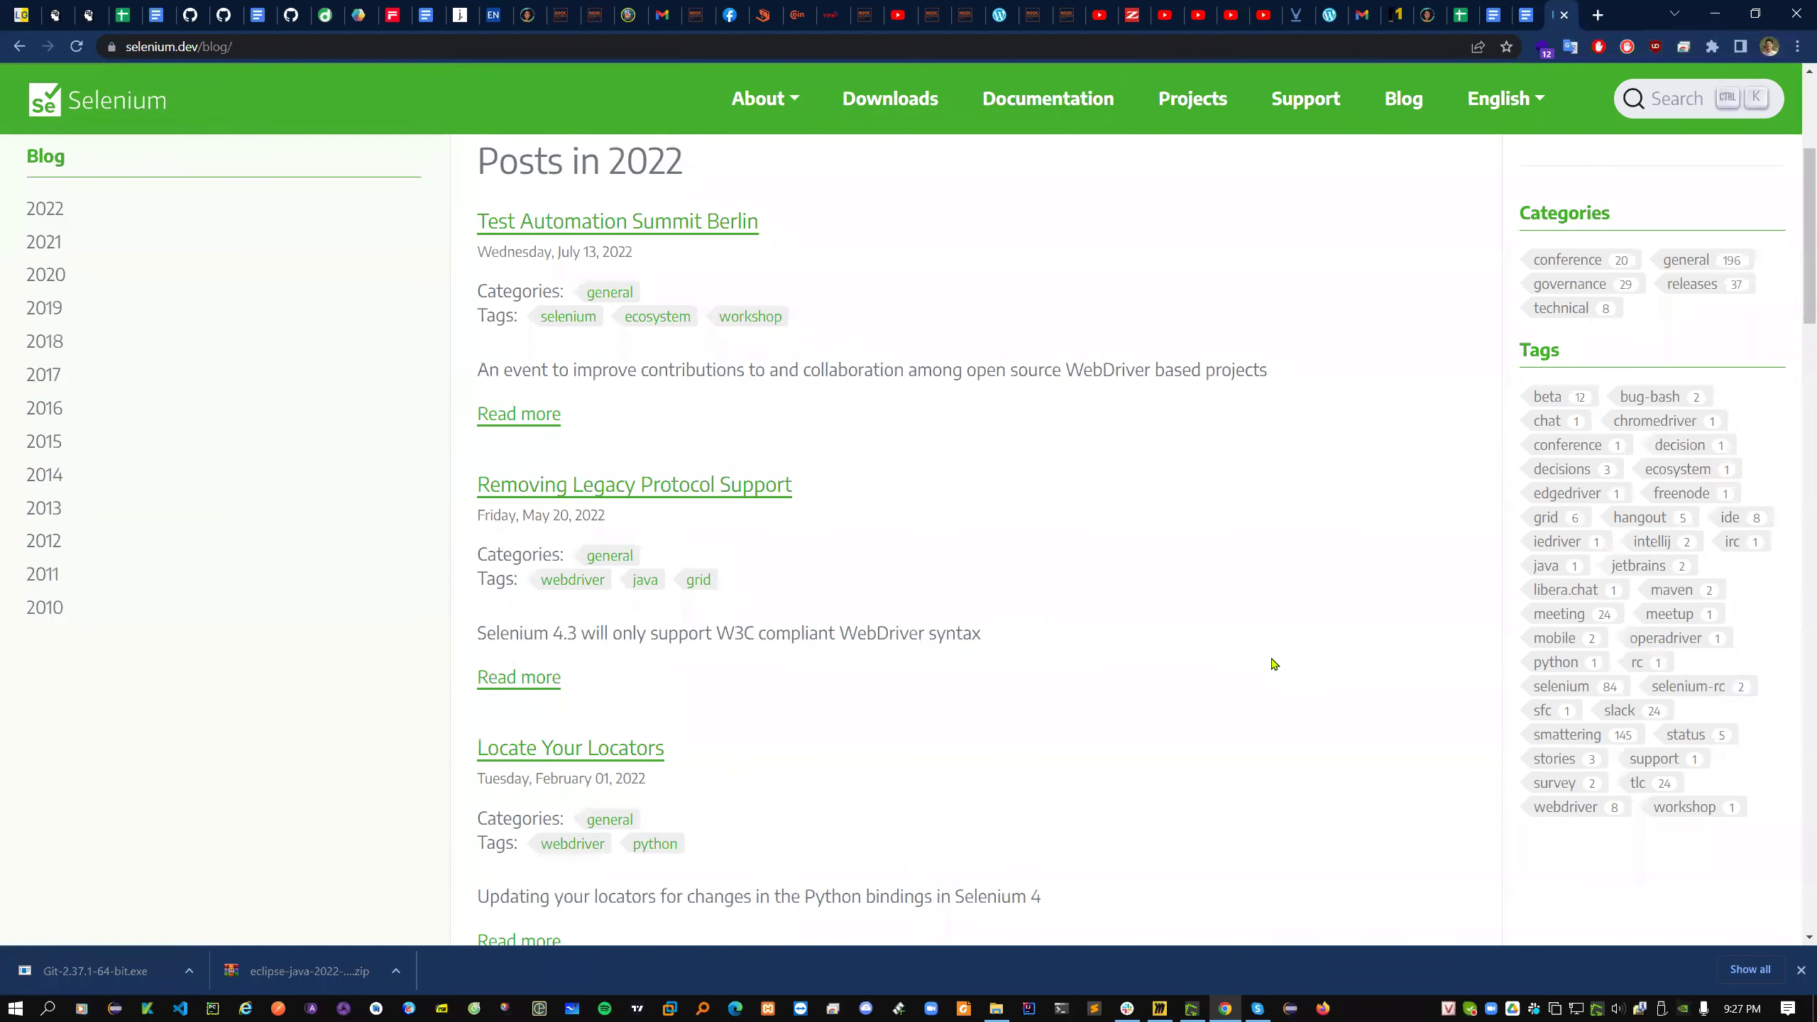
{"action": "scroll", "coordinate": [1273, 663], "scroll_direction": "down", "scroll_amount": 5}
{"action": "scroll", "coordinate": [1273, 664], "scroll_direction": "down", "scroll_amount": 10}
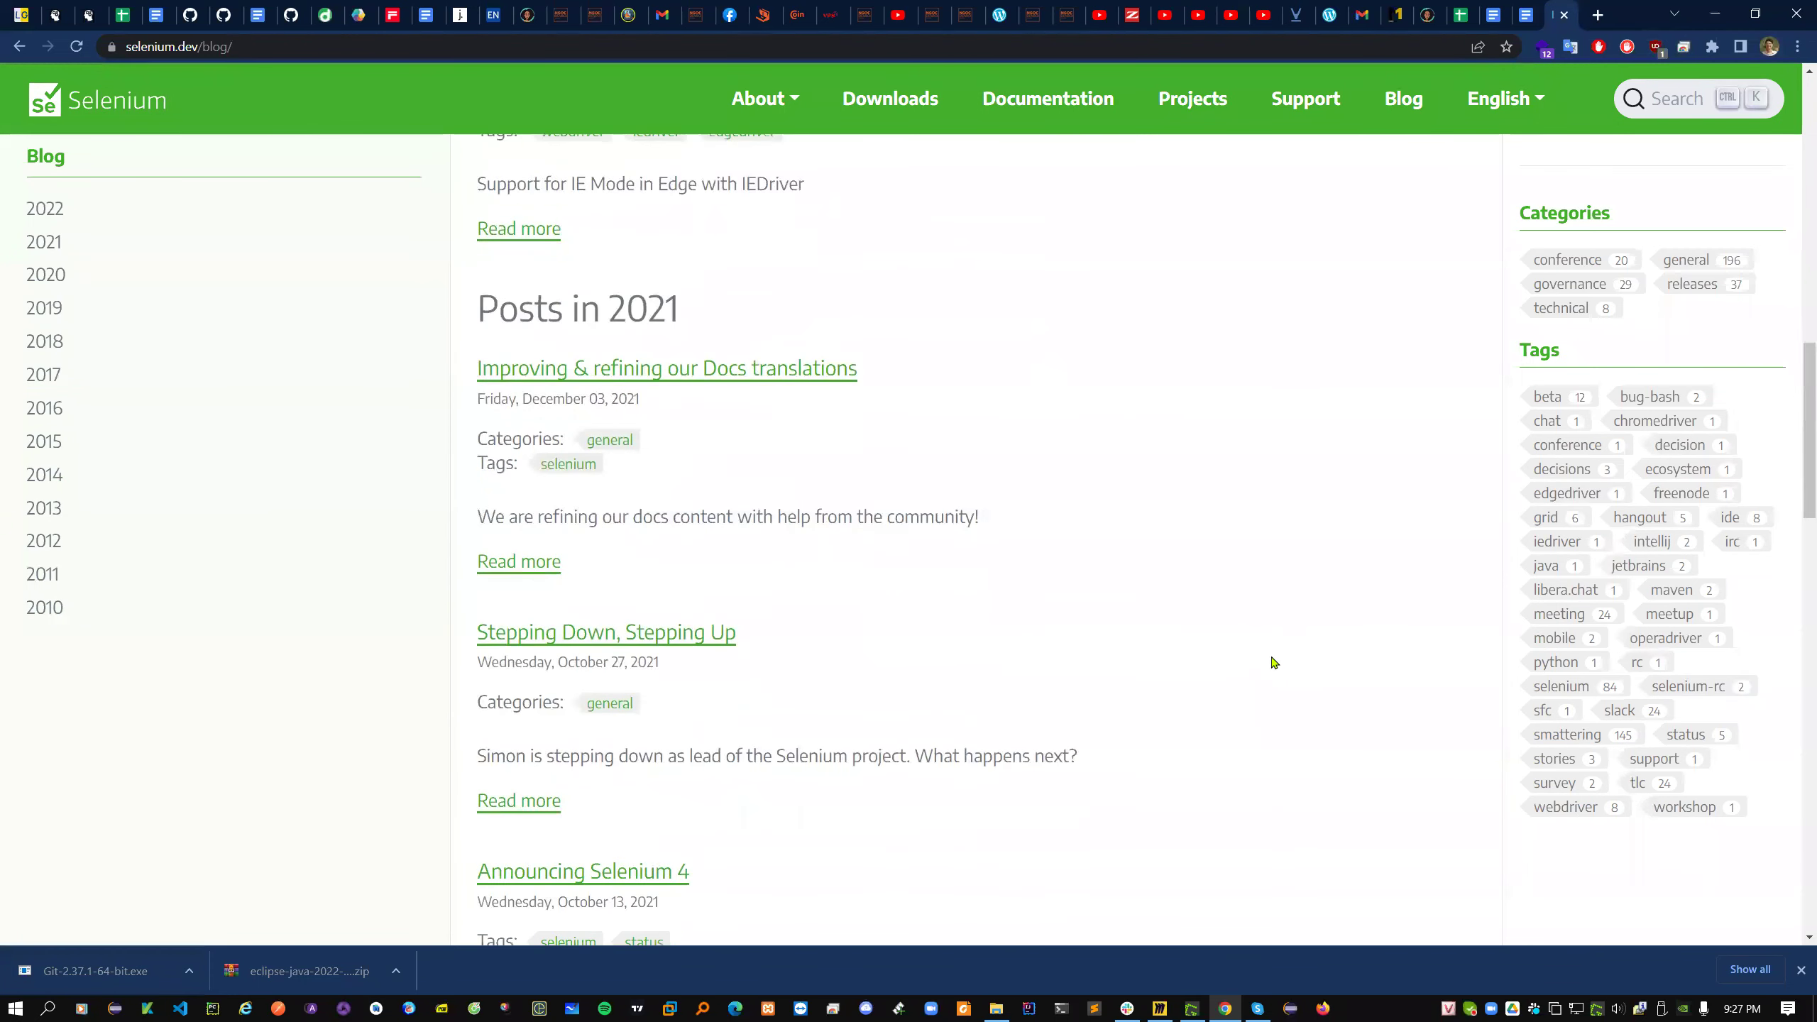
{"action": "scroll", "coordinate": [1273, 660], "scroll_direction": "down", "scroll_amount": 10}
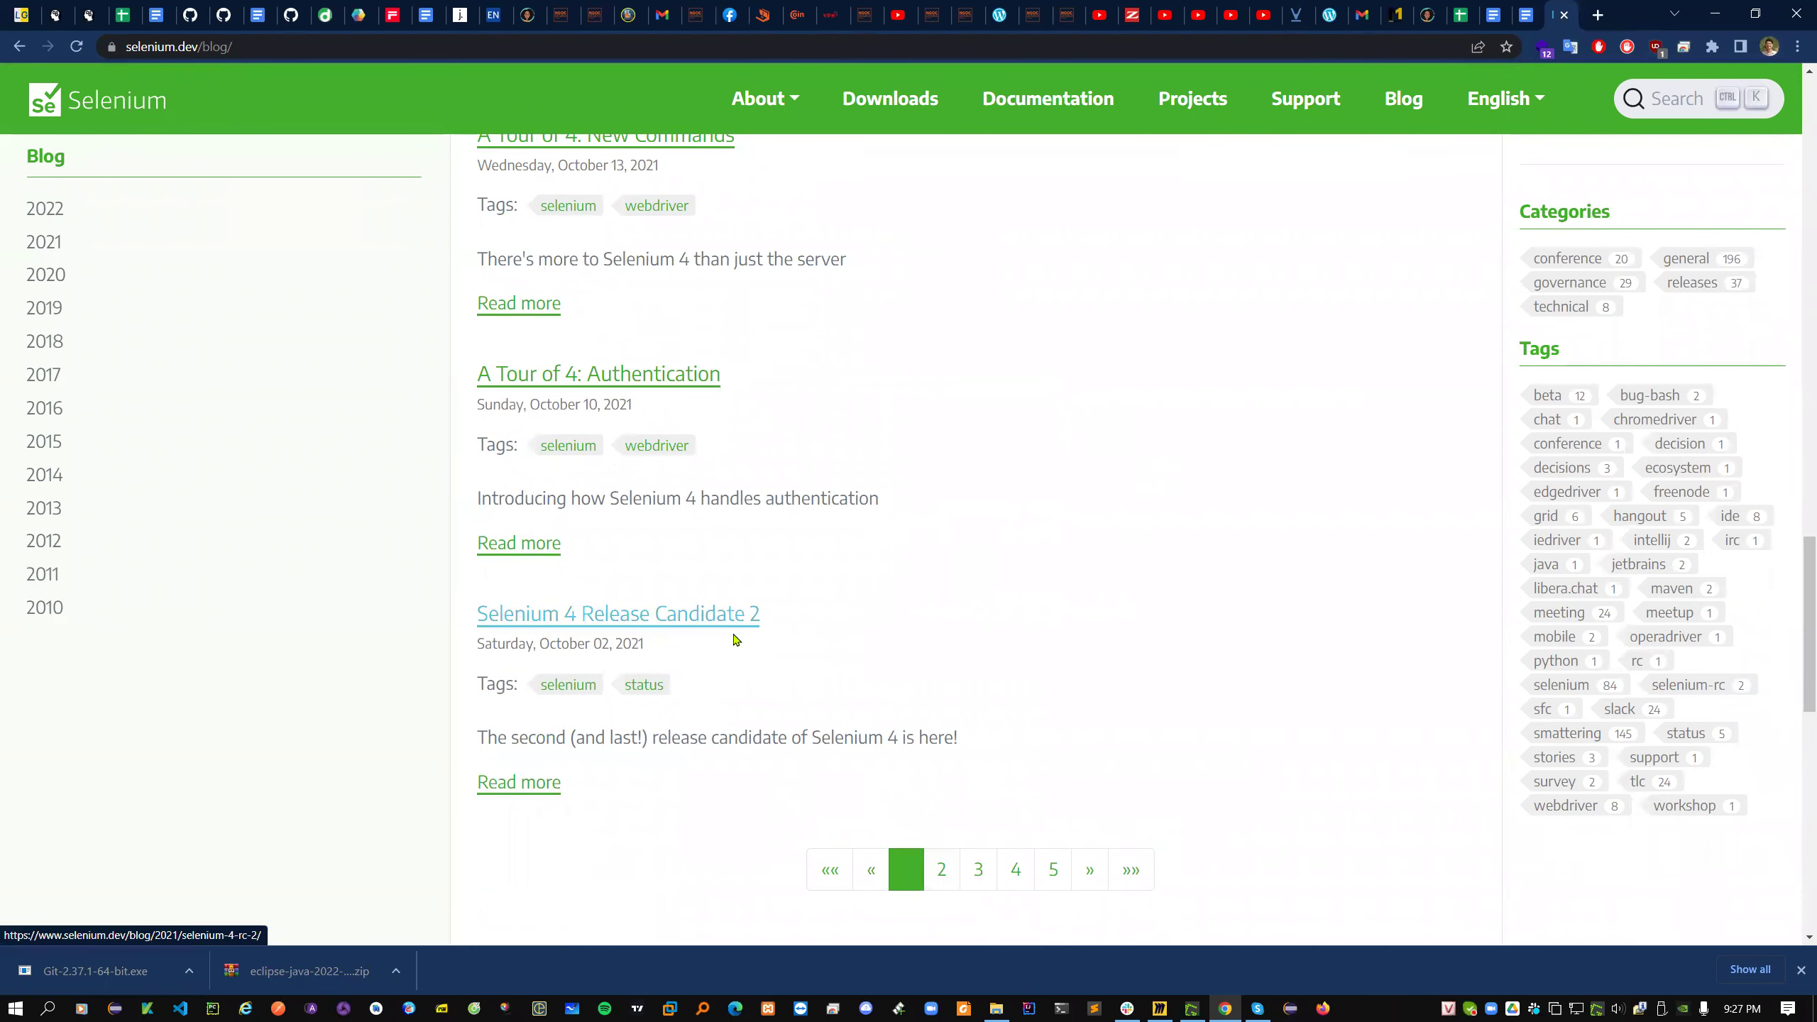
{"action": "left_click", "coordinate": [941, 870]}
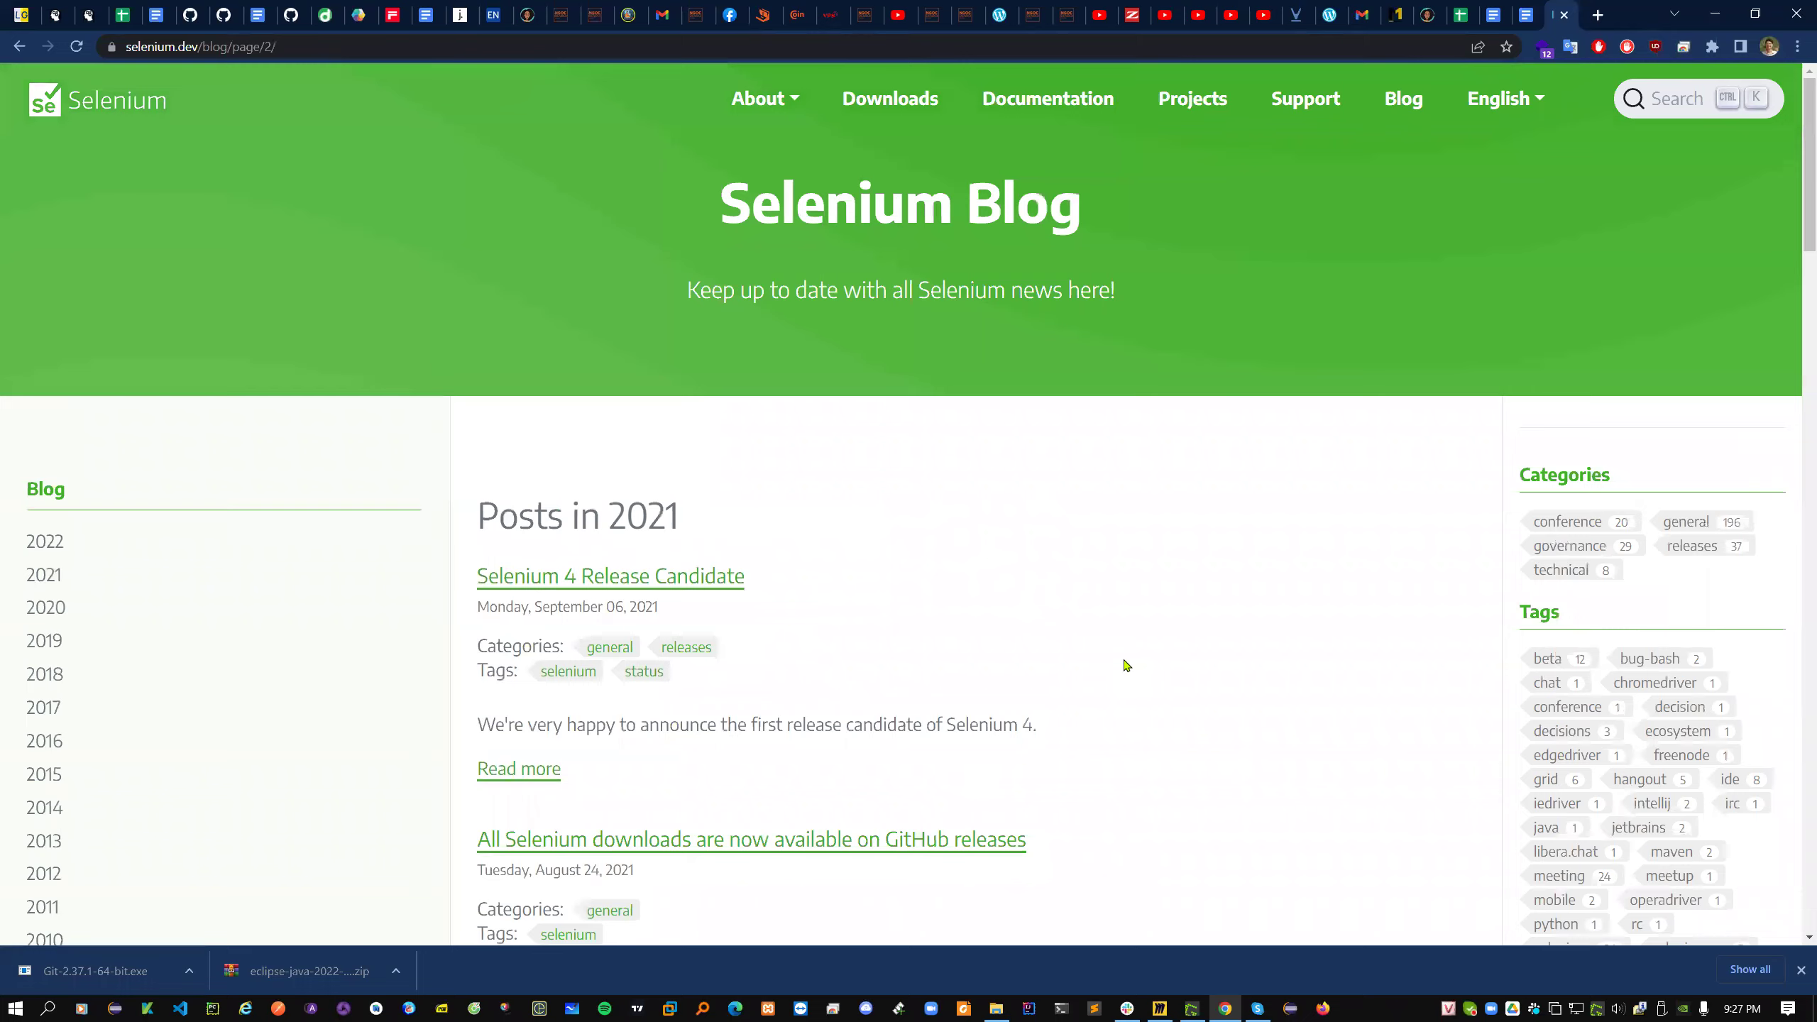
{"action": "scroll", "coordinate": [1125, 666], "scroll_direction": "down", "scroll_amount": 2}
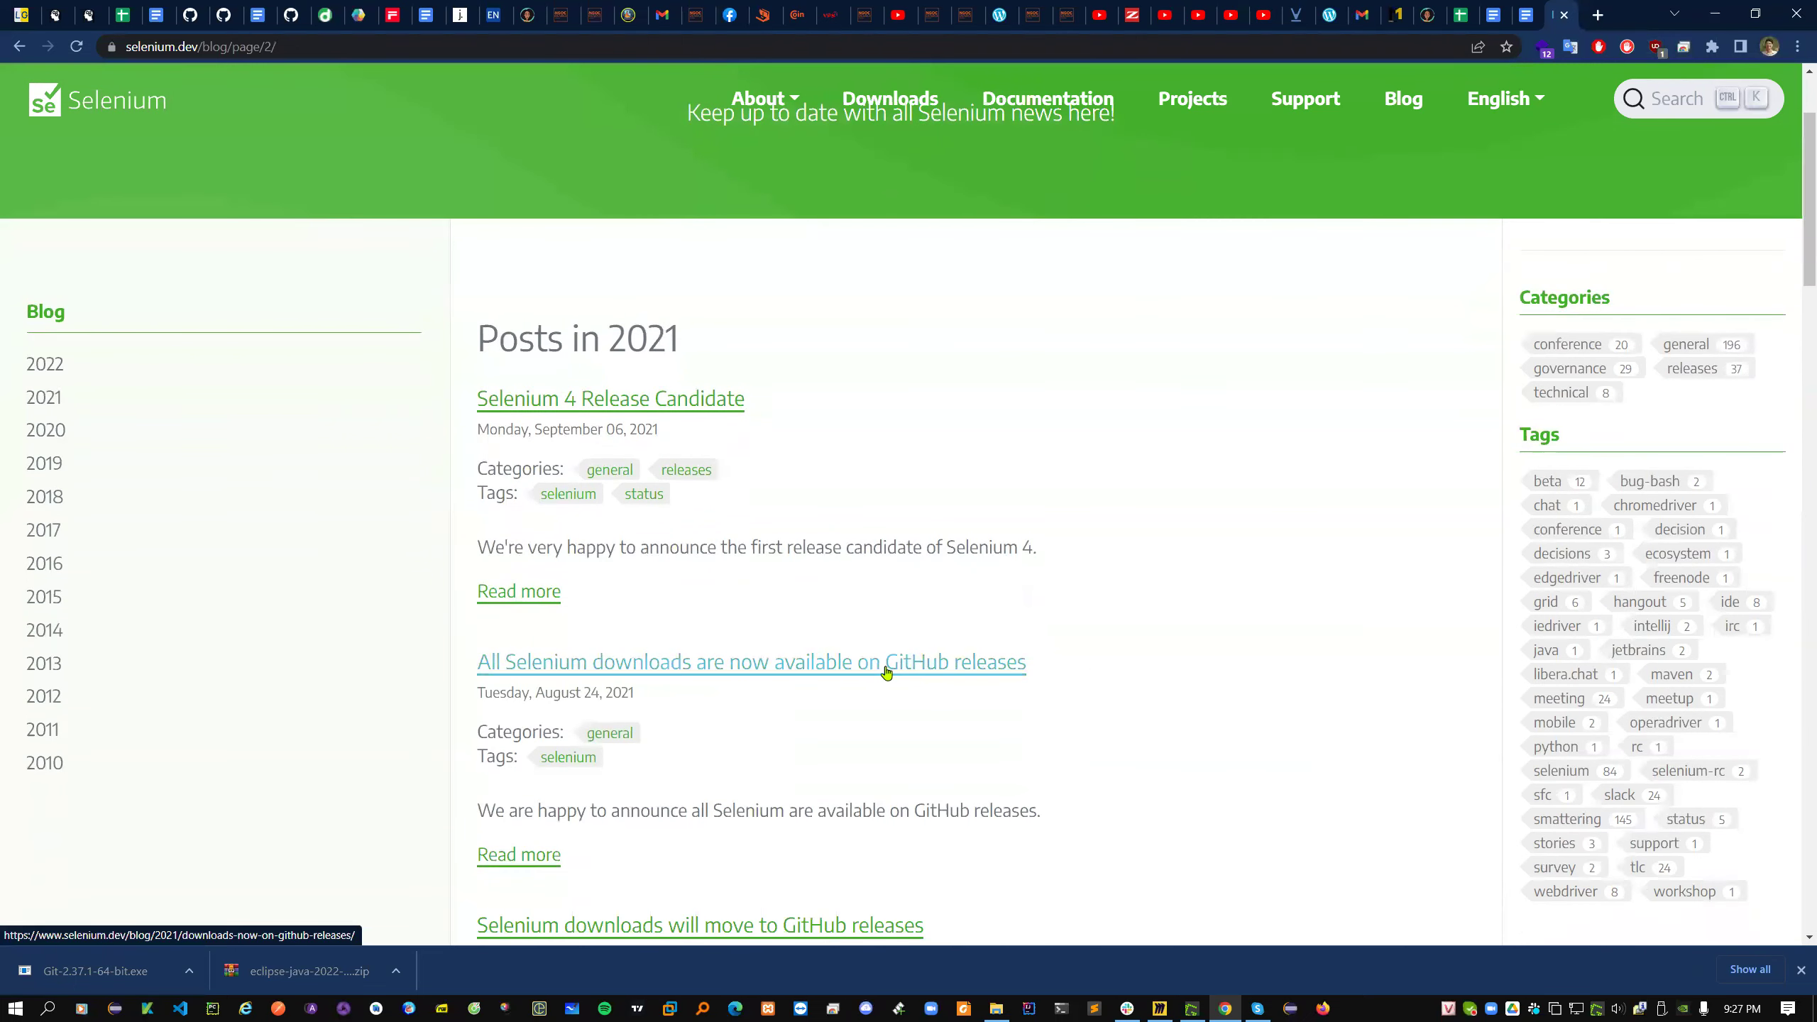
{"action": "scroll", "coordinate": [886, 672], "scroll_direction": "down", "scroll_amount": 2}
{"action": "scroll", "coordinate": [847, 565], "scroll_direction": "down", "scroll_amount": 2}
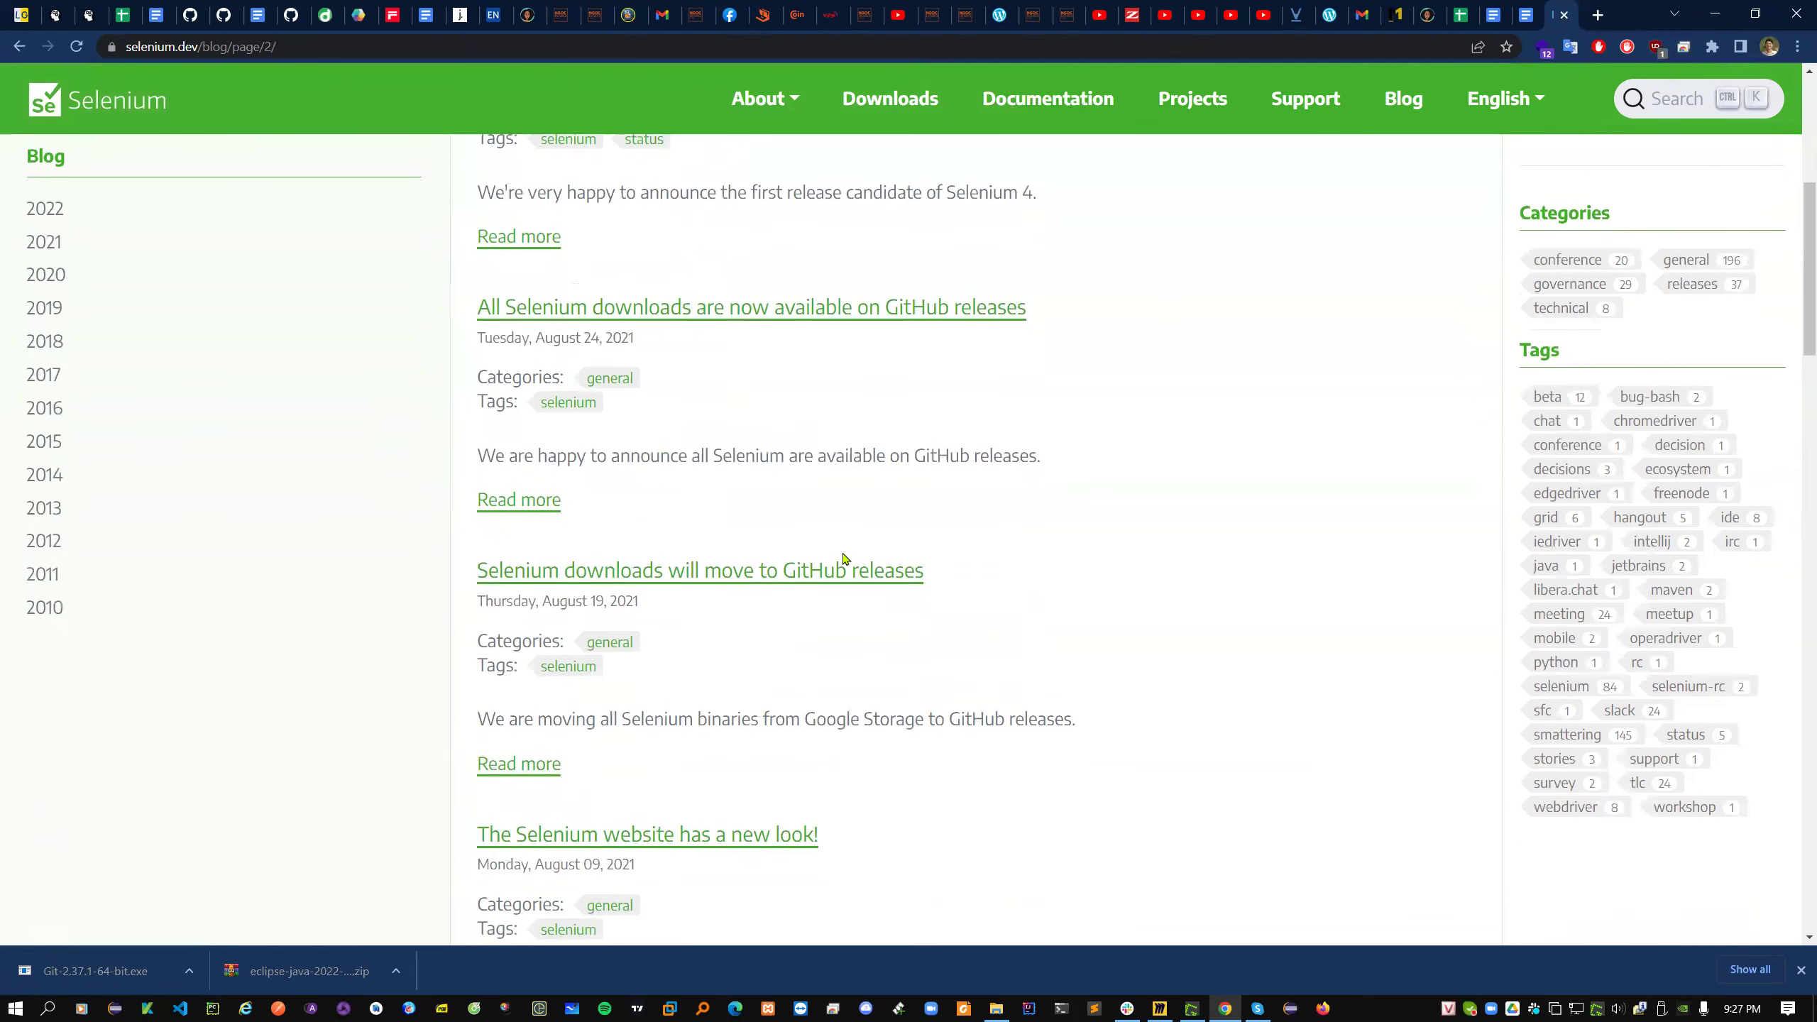
{"action": "left_click", "coordinate": [805, 577]}
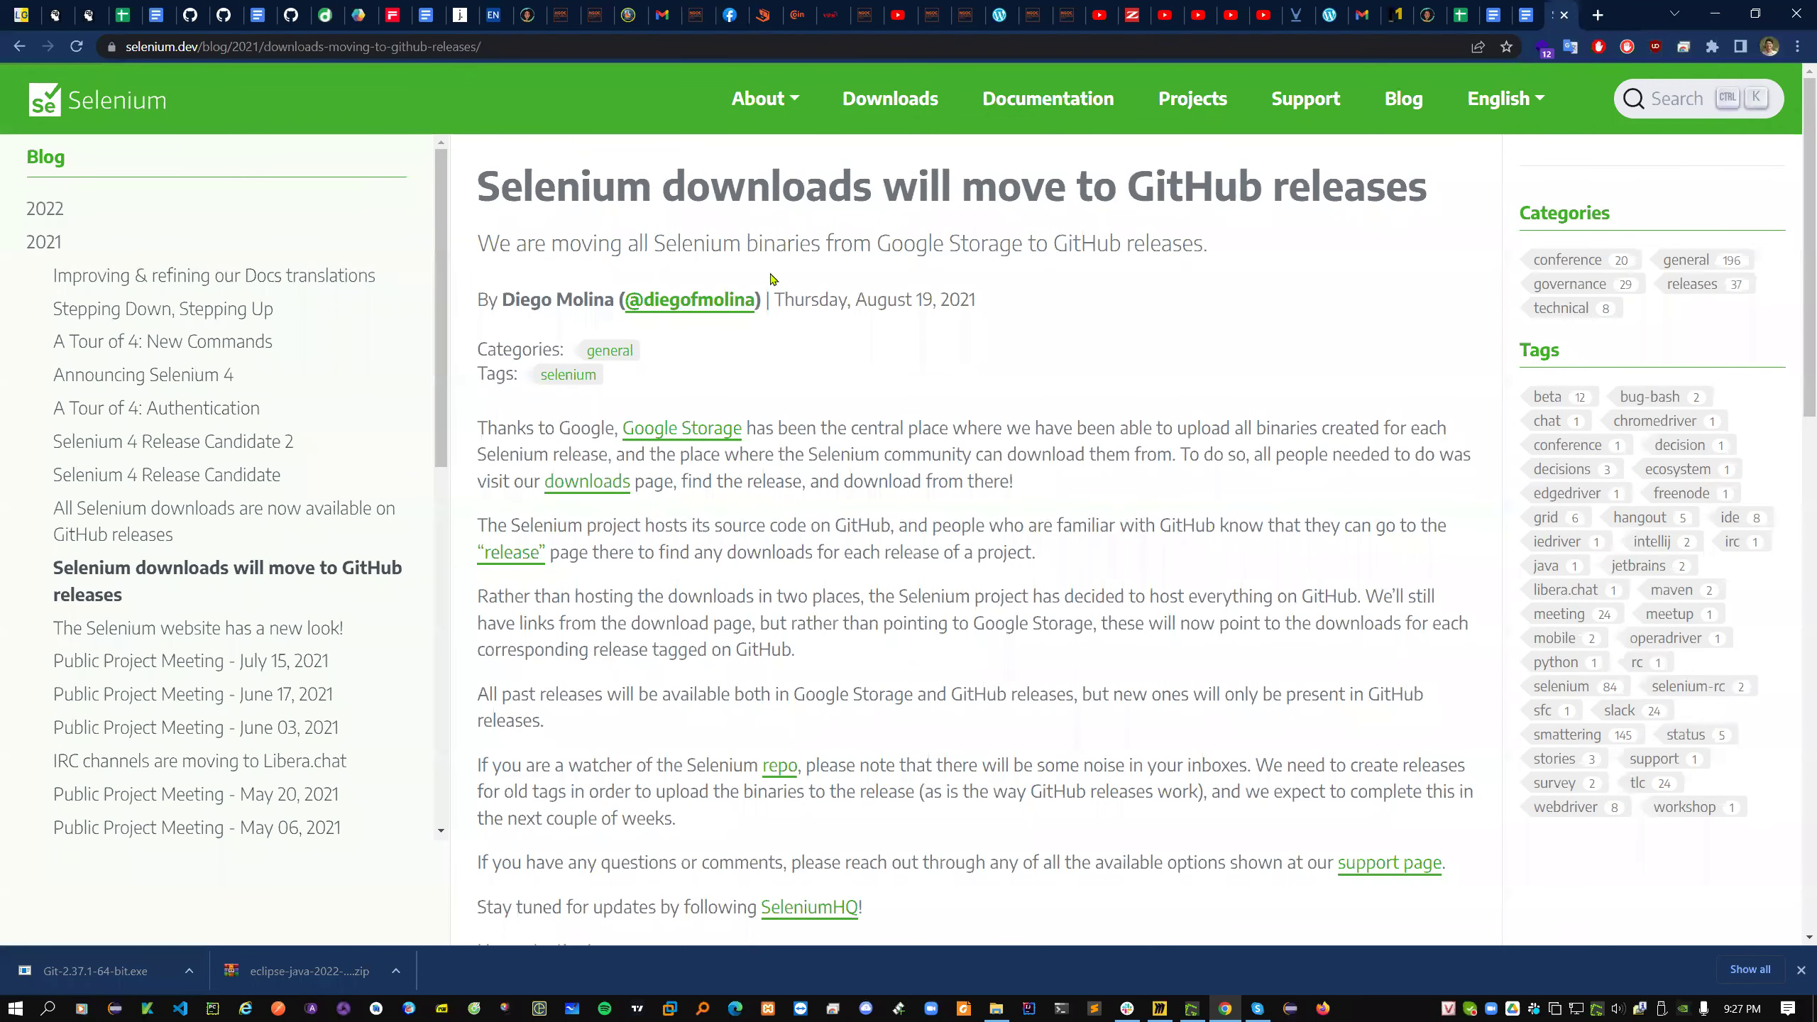
- Read the post's paragraphs on Google Storage hosting and the availability of past releases, highlighting the key lines
{"action": "left_click", "coordinate": [731, 50]}
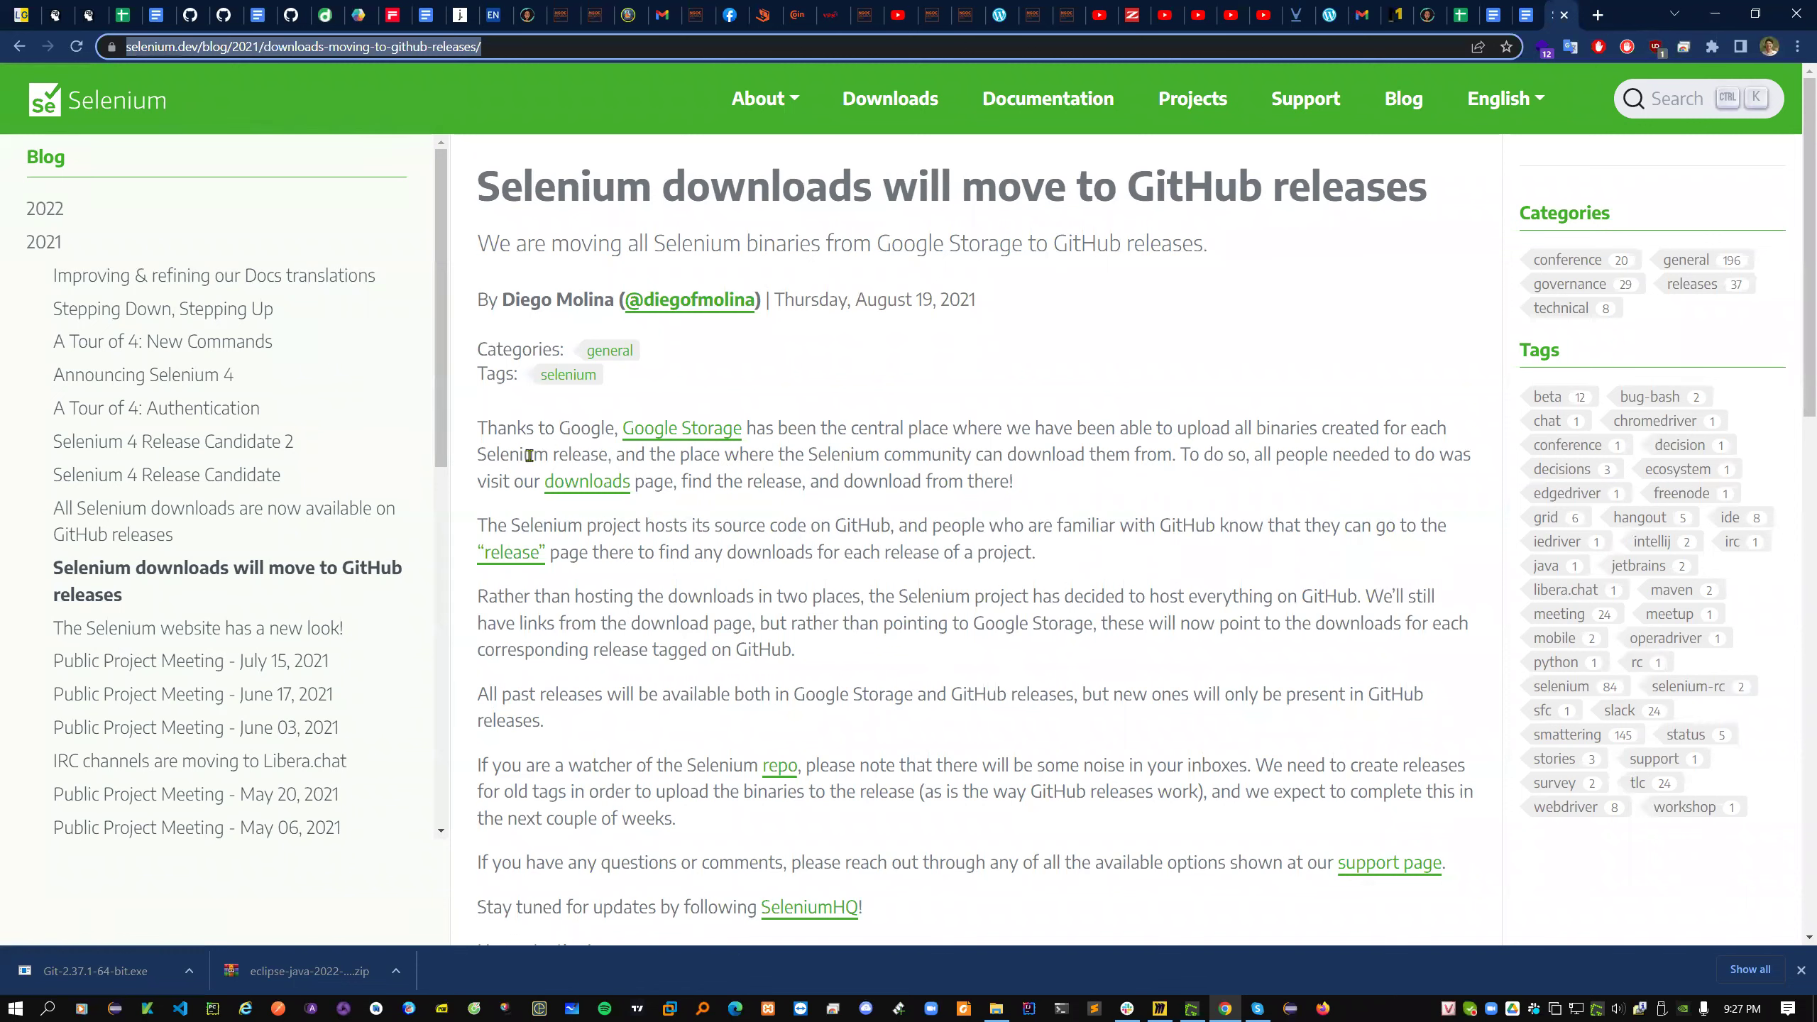
{"action": "left_click_drag", "start_coordinate": [557, 428], "coordinate": [599, 456]}
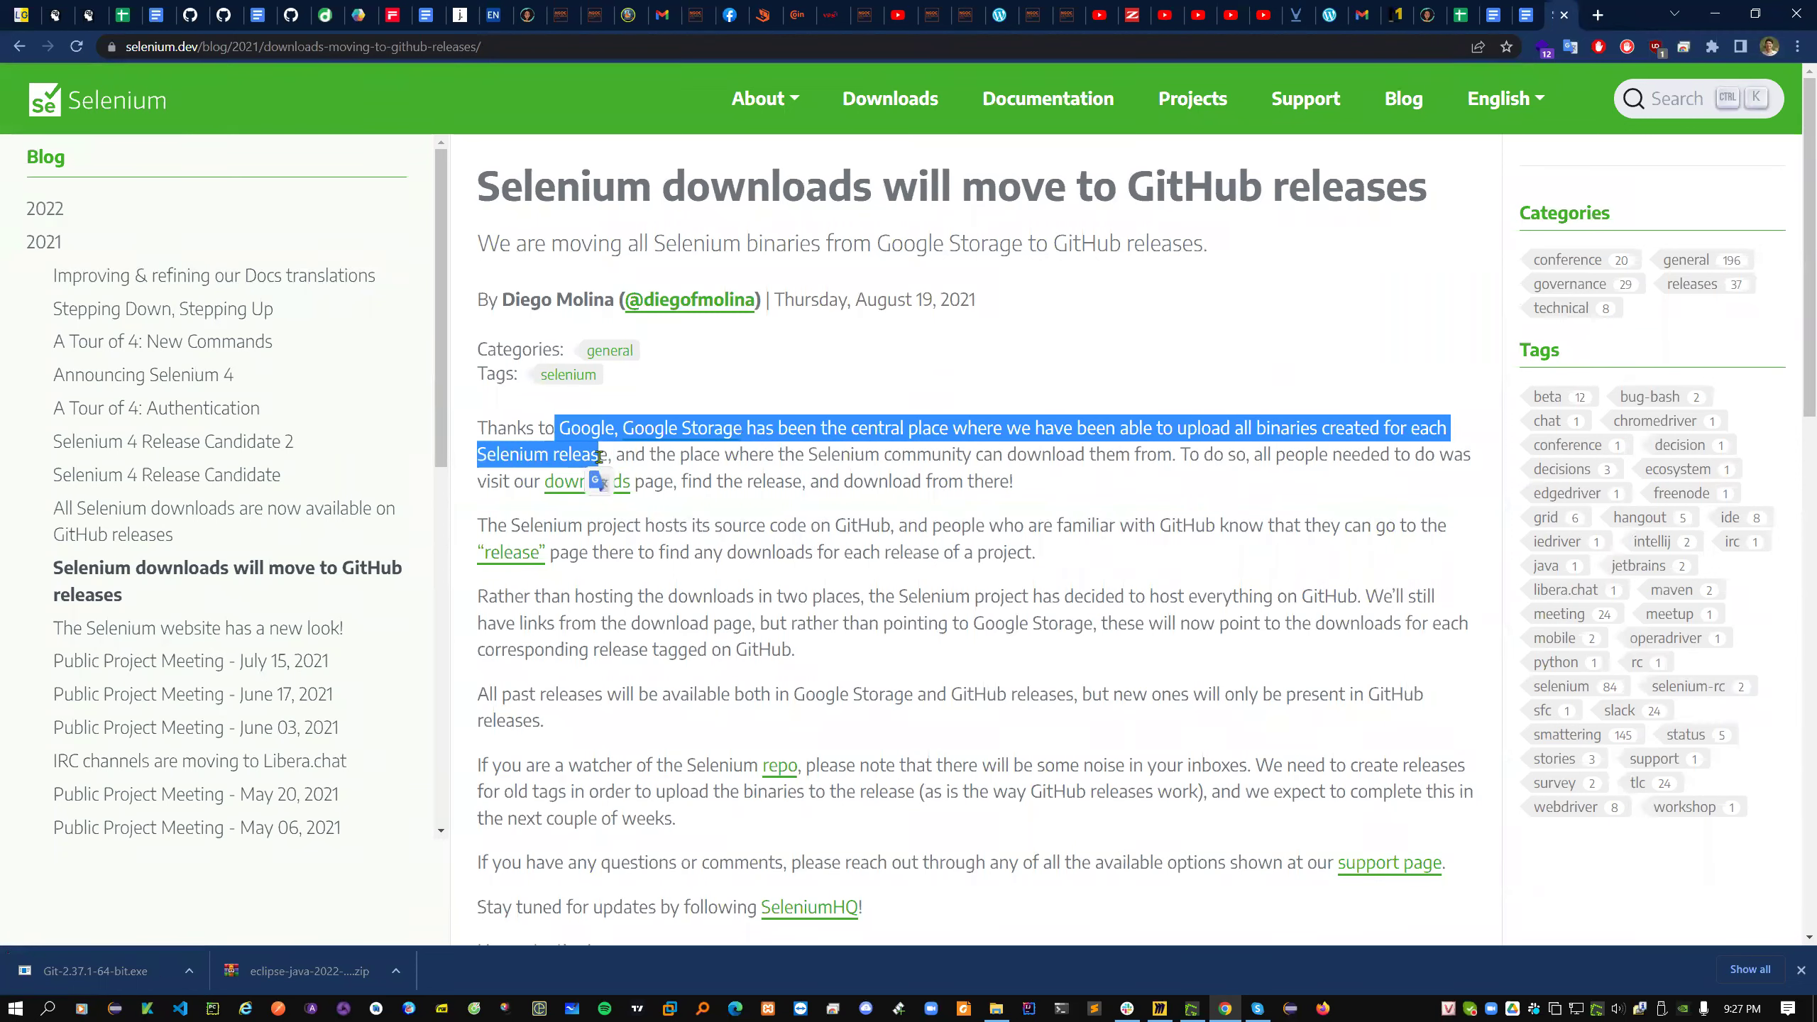
{"action": "left_click", "coordinate": [1089, 485]}
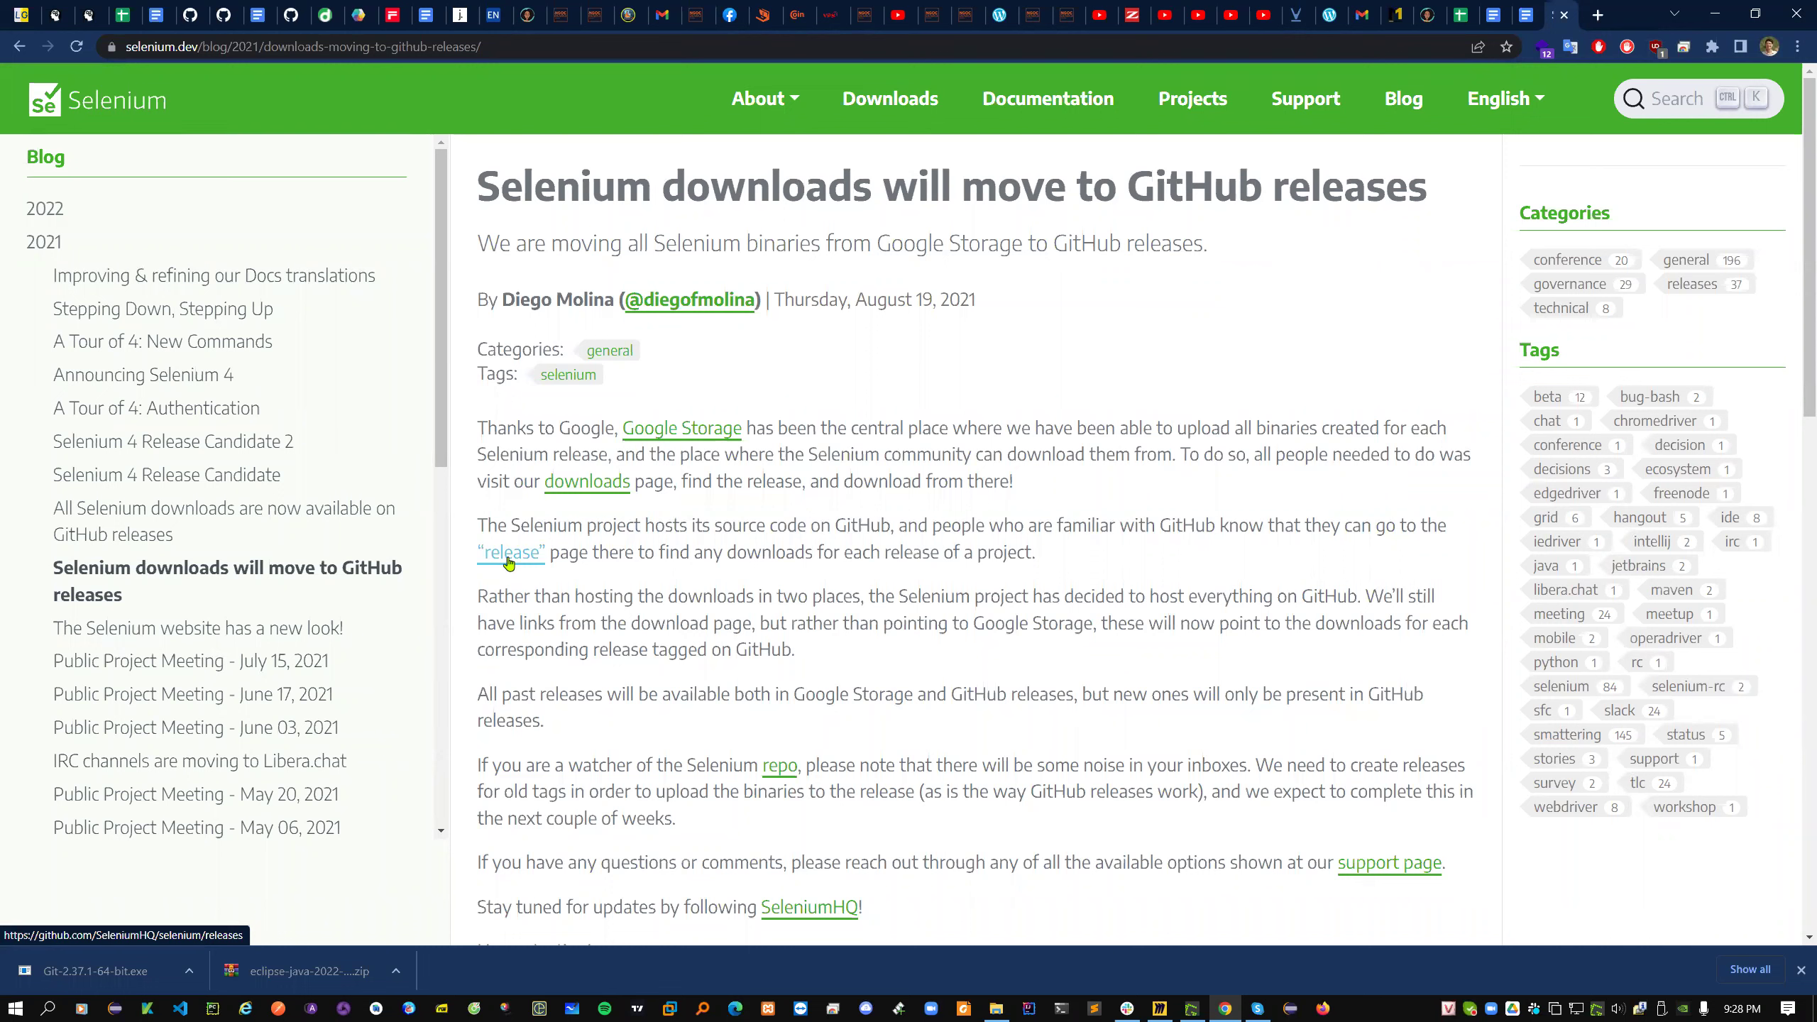
{"action": "left_click_drag", "start_coordinate": [1131, 712], "coordinate": [717, 696]}
{"action": "left_click", "coordinate": [717, 696]}
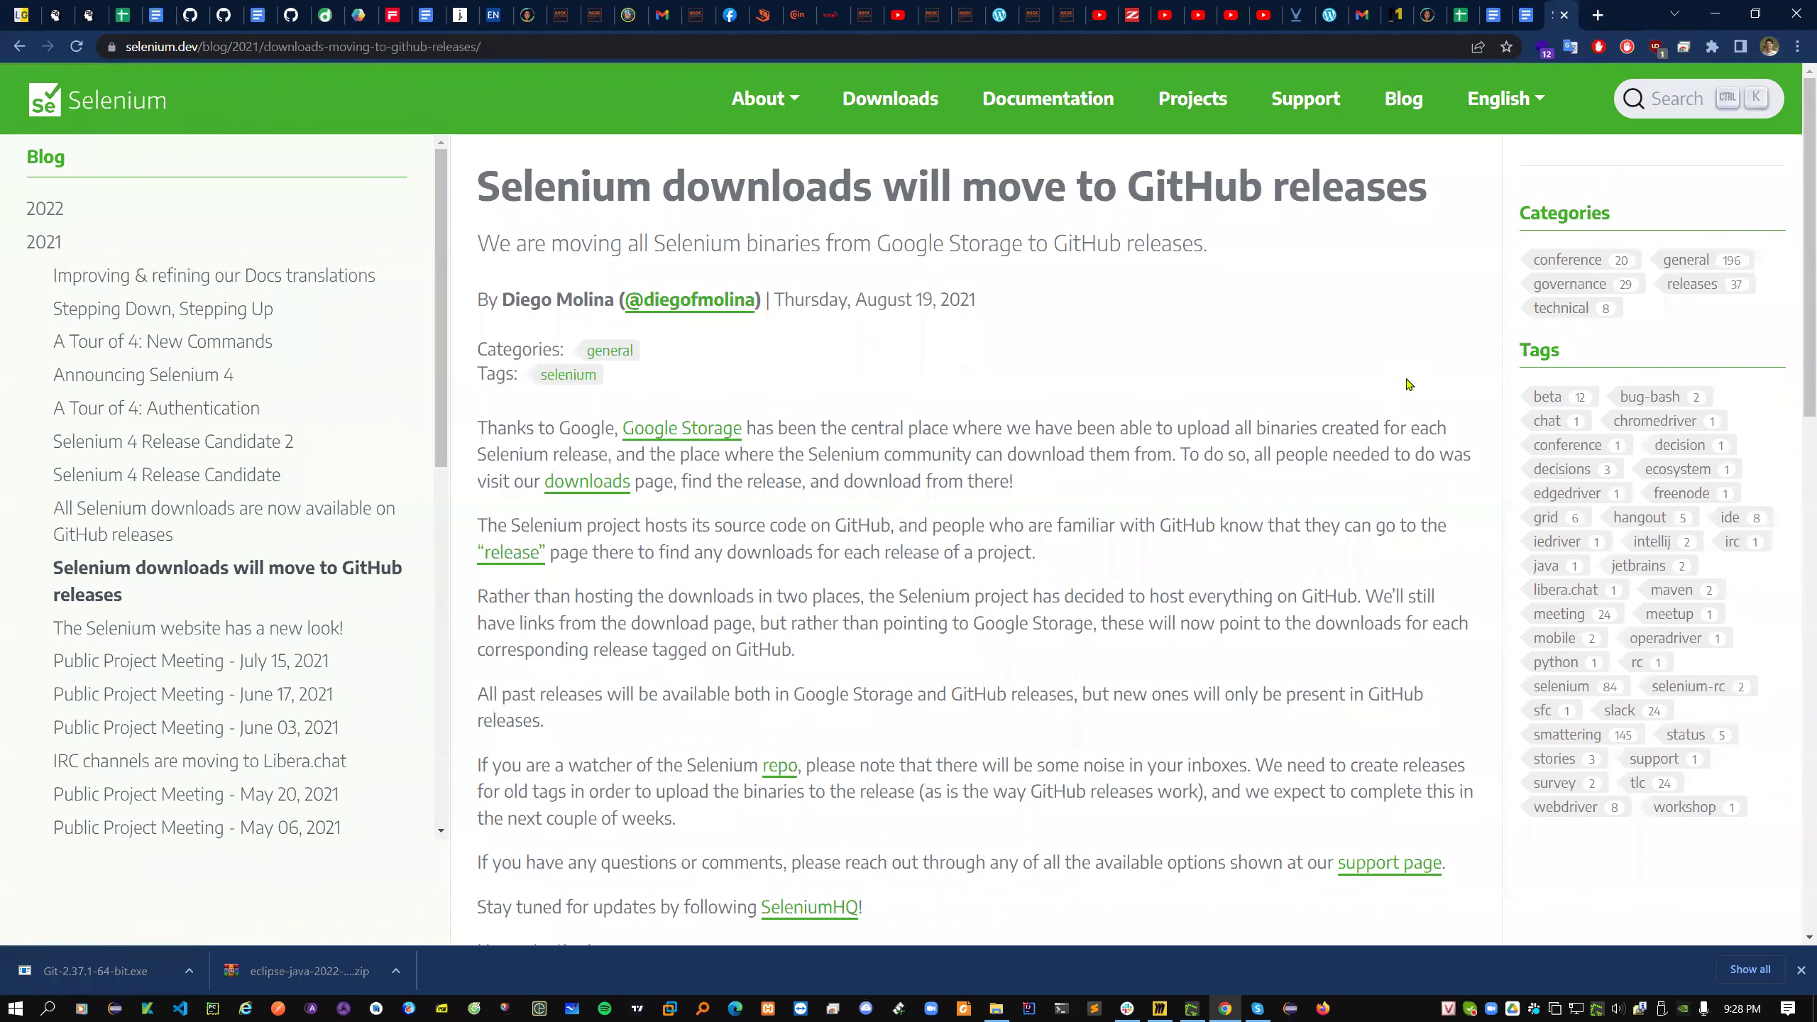
- Copy the blog post's URL, send it in the Skype chat, and return to the browser
{"action": "left_click", "coordinate": [1345, 44]}
{"action": "key", "text": "ctrl+c"}
{"action": "left_click", "coordinate": [1258, 1008]}
{"action": "left_click", "coordinate": [1162, 960]}
{"action": "key", "text": "ctrl+v"}
{"action": "key", "text": "Return"}
{"action": "key", "text": "alt+Tab"}
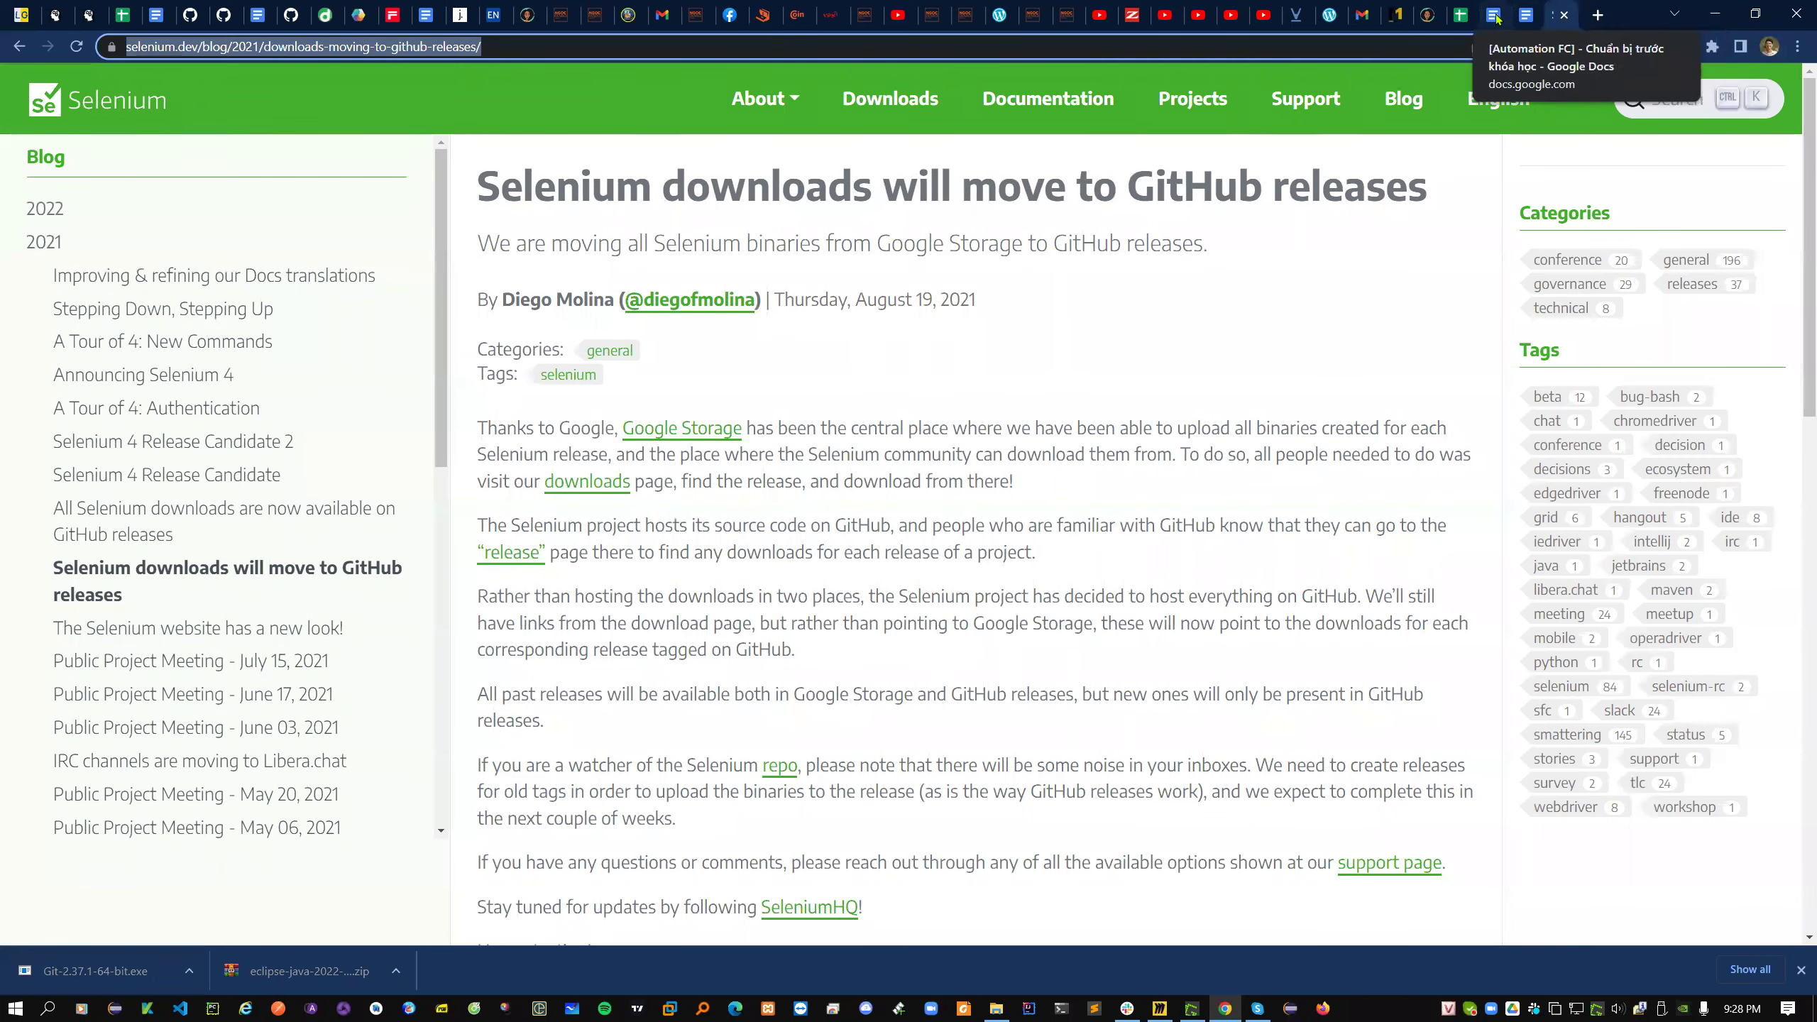
- Revisit the Selenium 2.xx and 3.xx entry in the course document, and search the web for "selenium 3 download" in a new tab
{"action": "left_click", "coordinate": [1526, 15]}
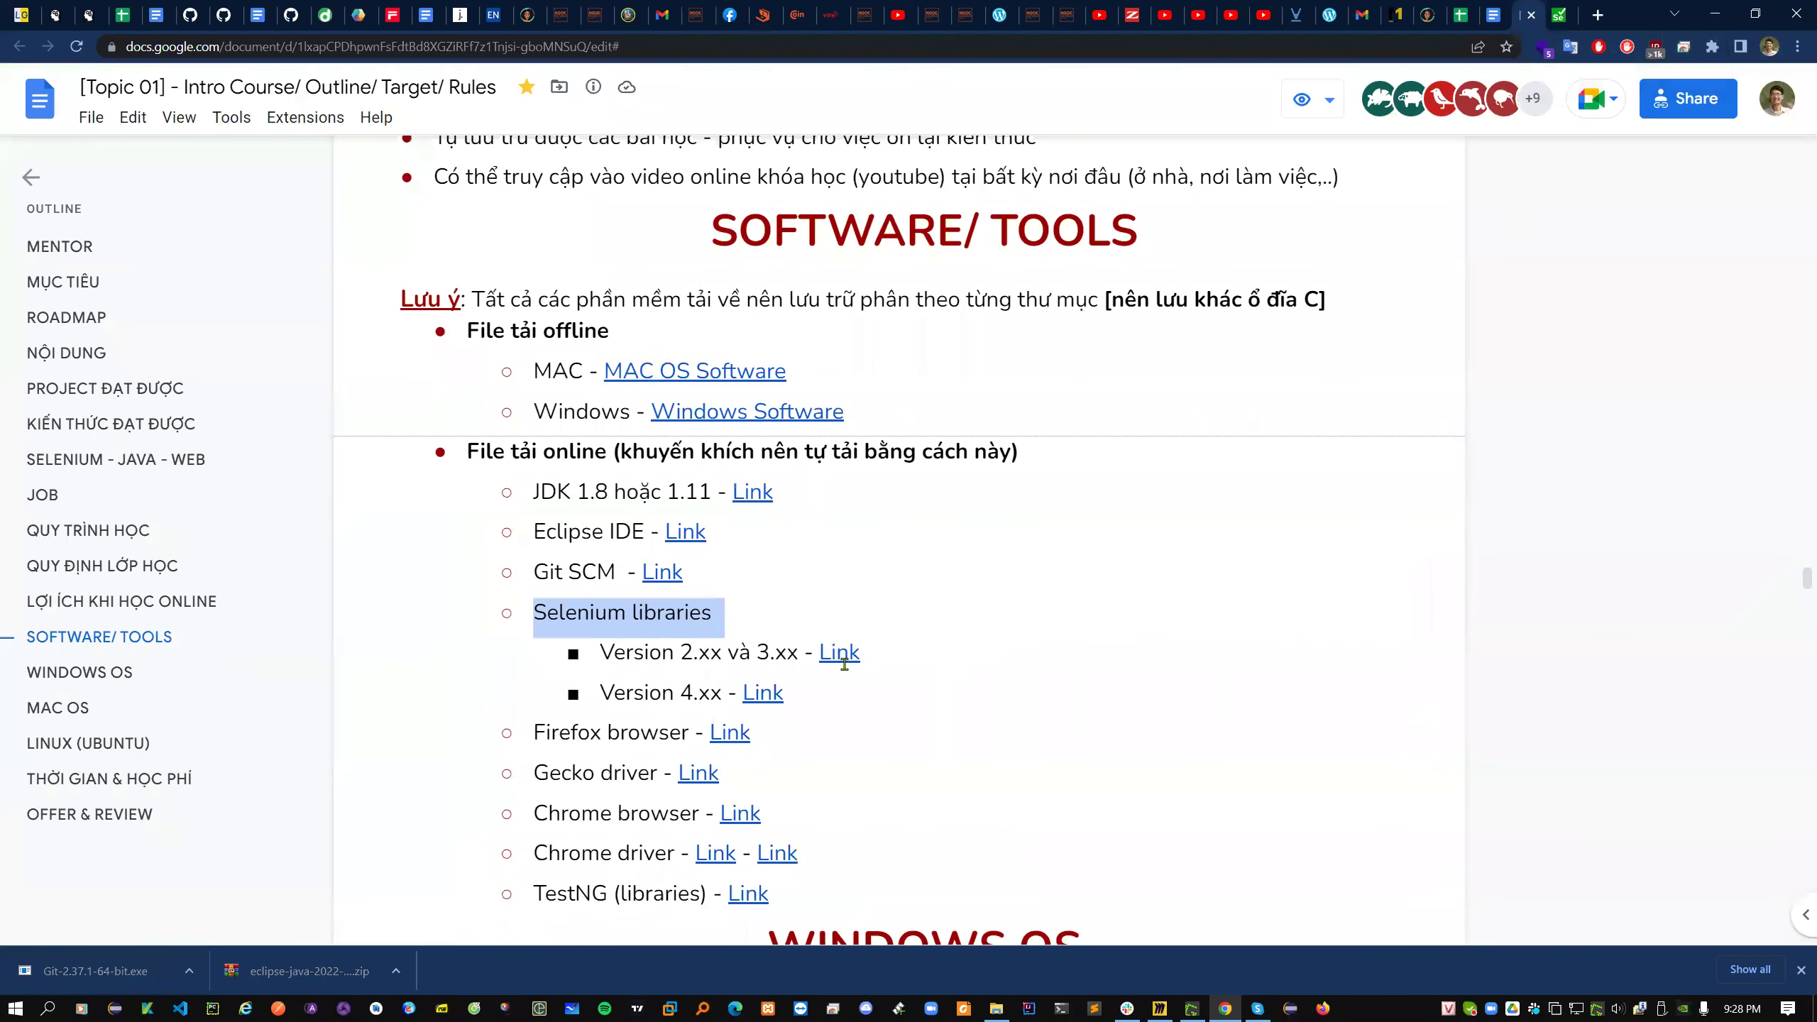
{"action": "left_click", "coordinate": [697, 660]}
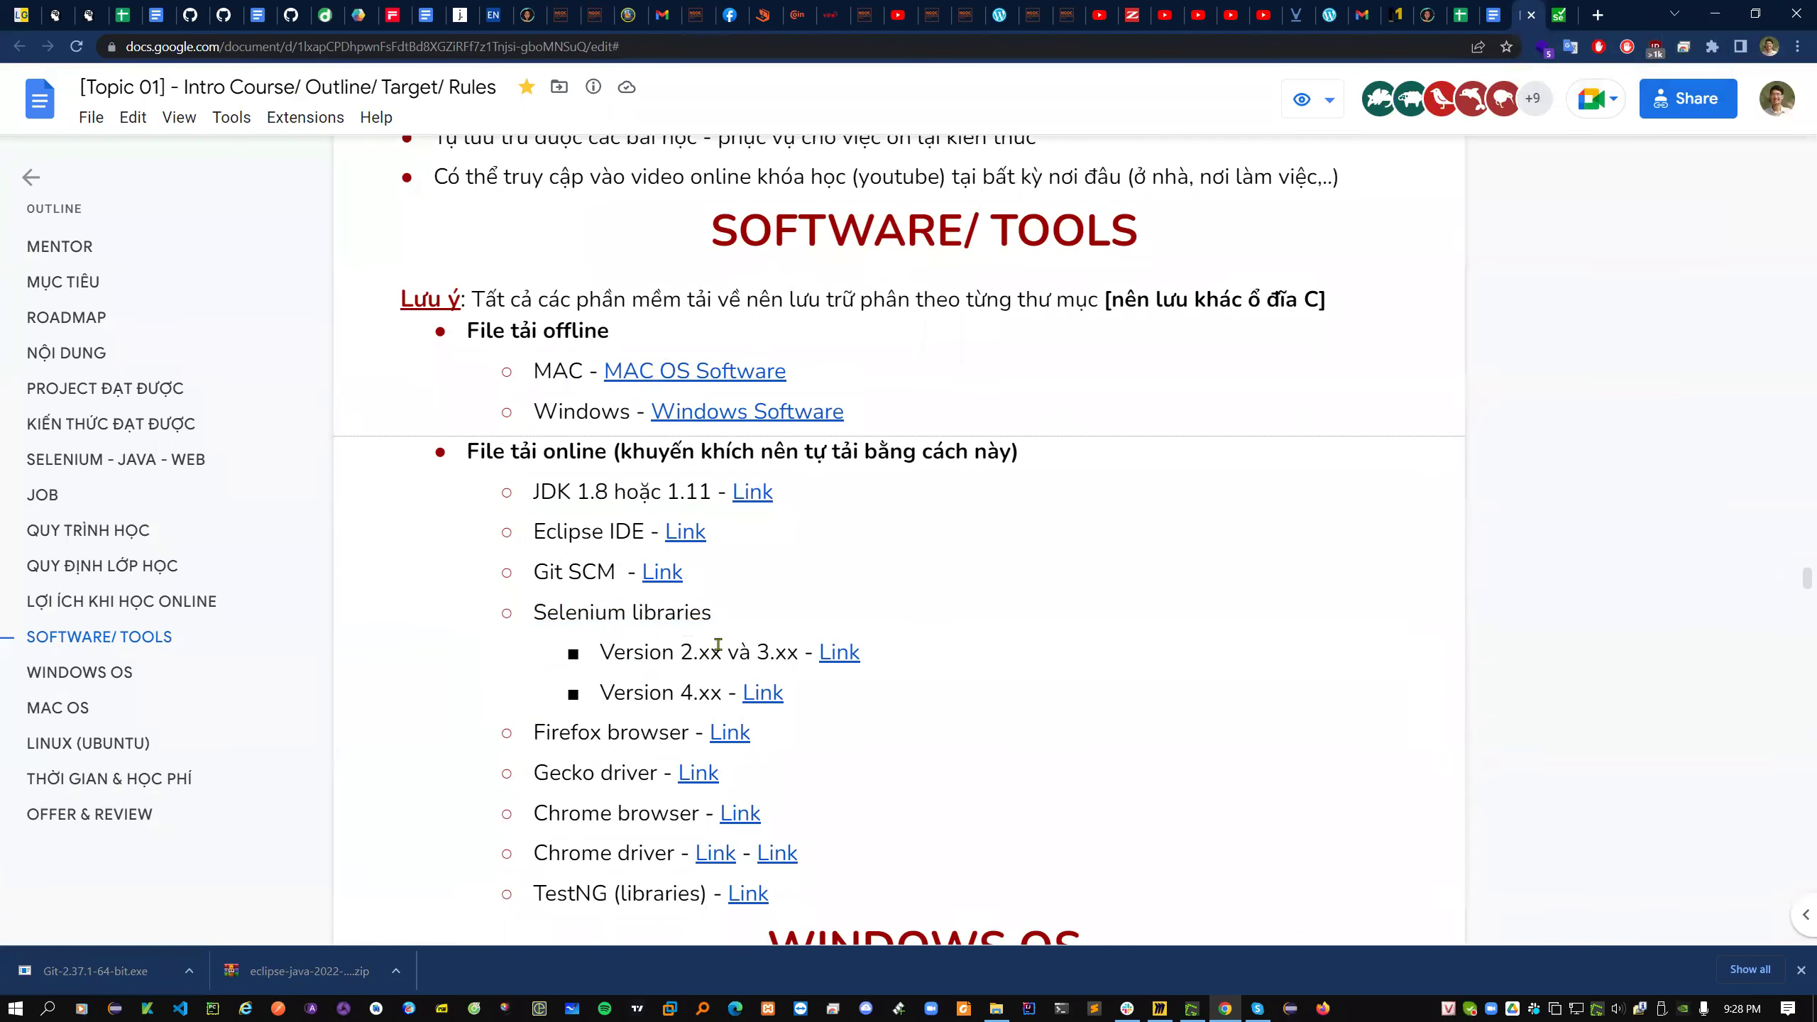
{"action": "left_click", "coordinate": [1598, 14]}
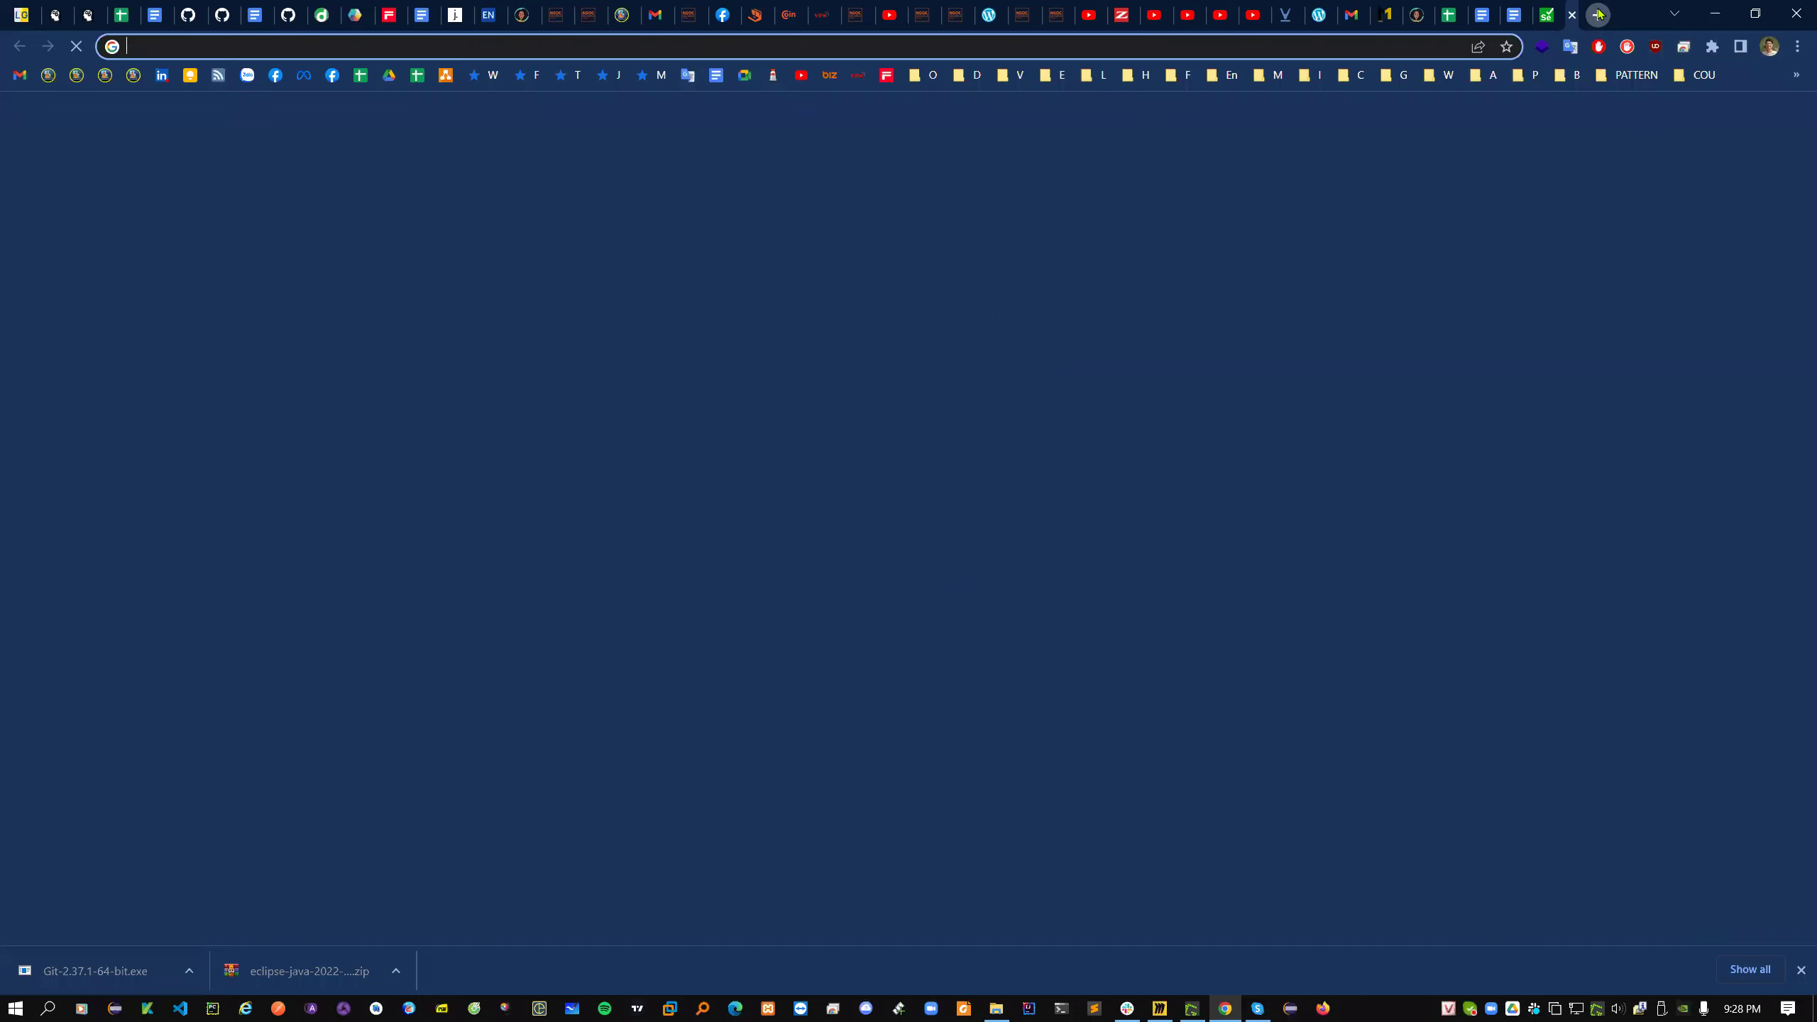
{"action": "type", "text": "sele"}
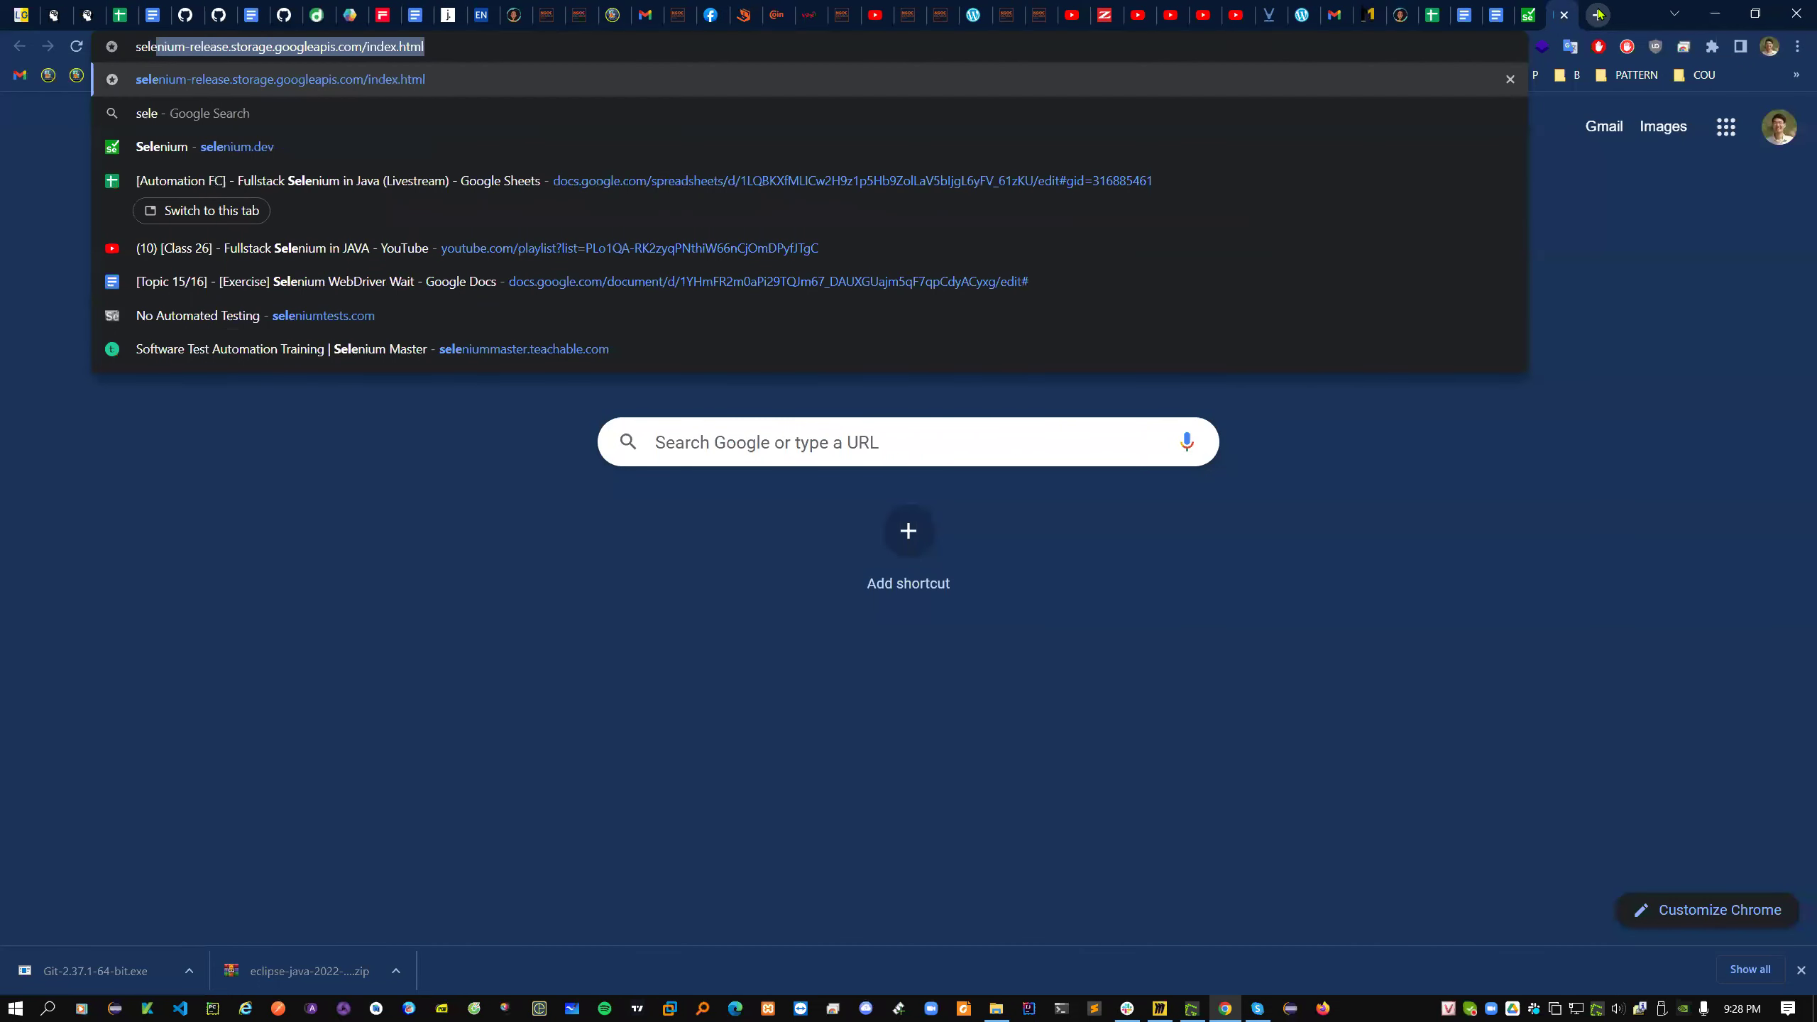
{"action": "type", "text": "nium 3 download"}
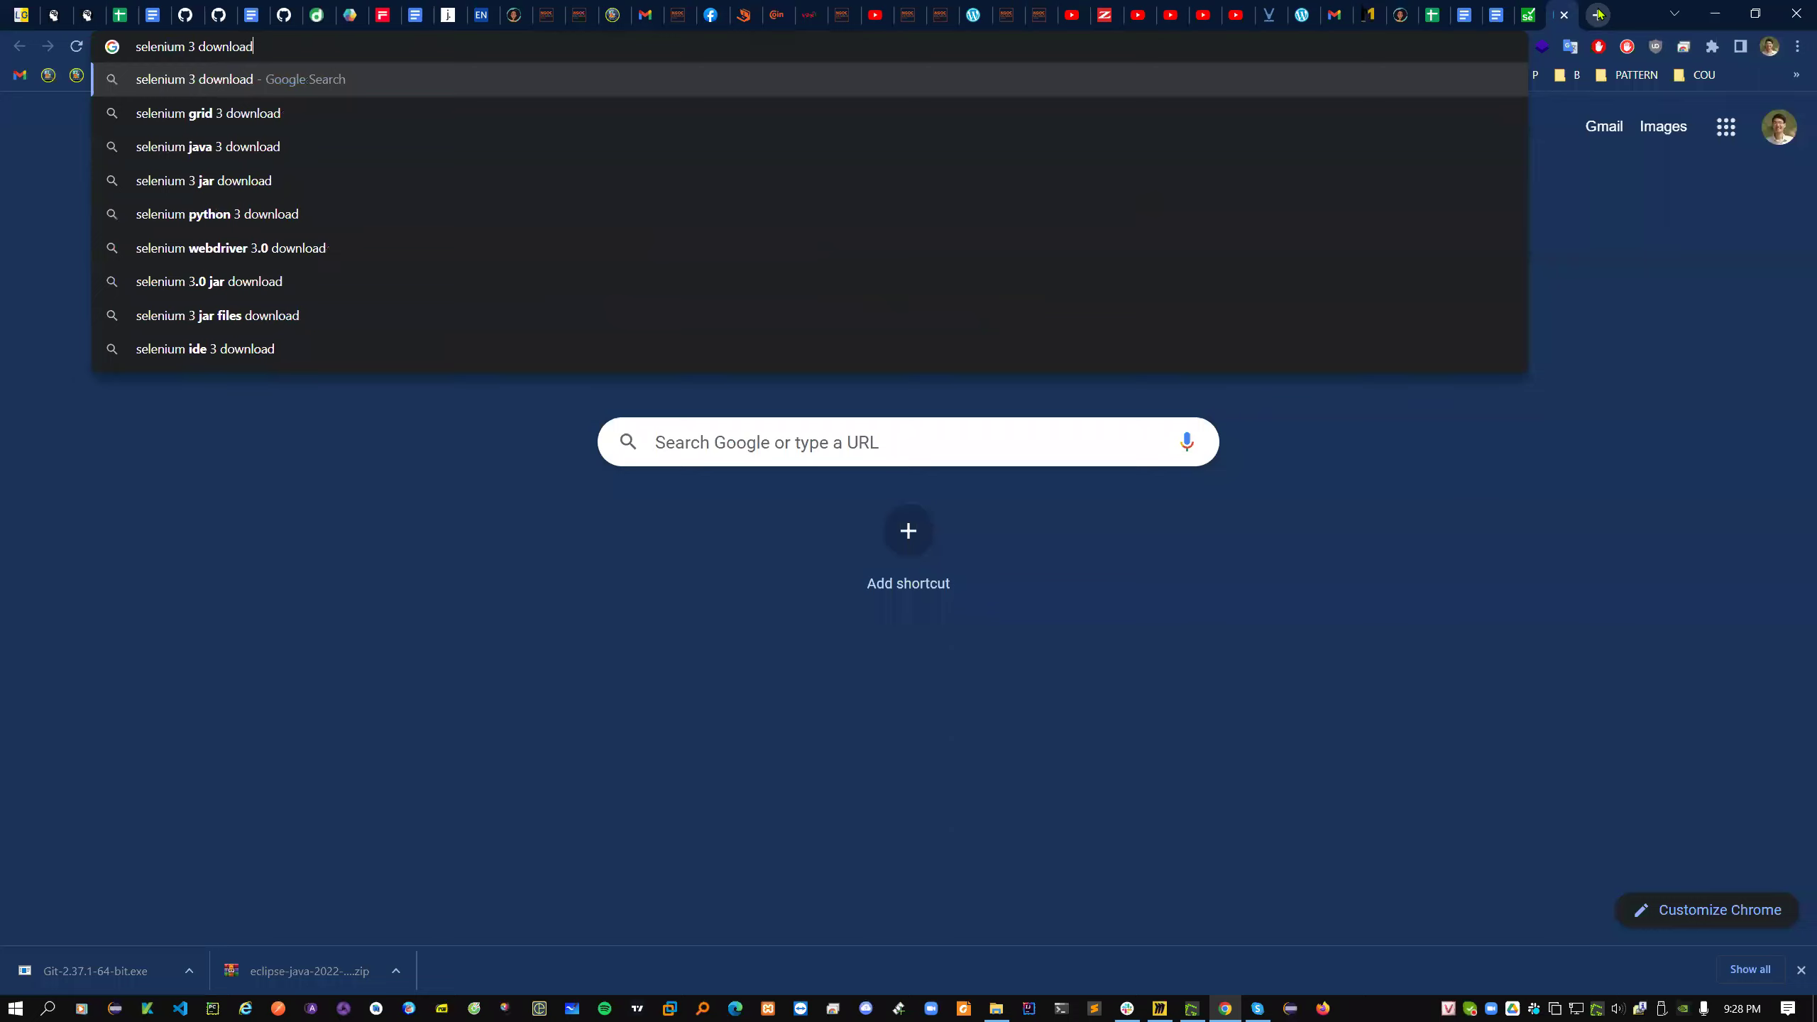
{"action": "key", "text": "Return"}
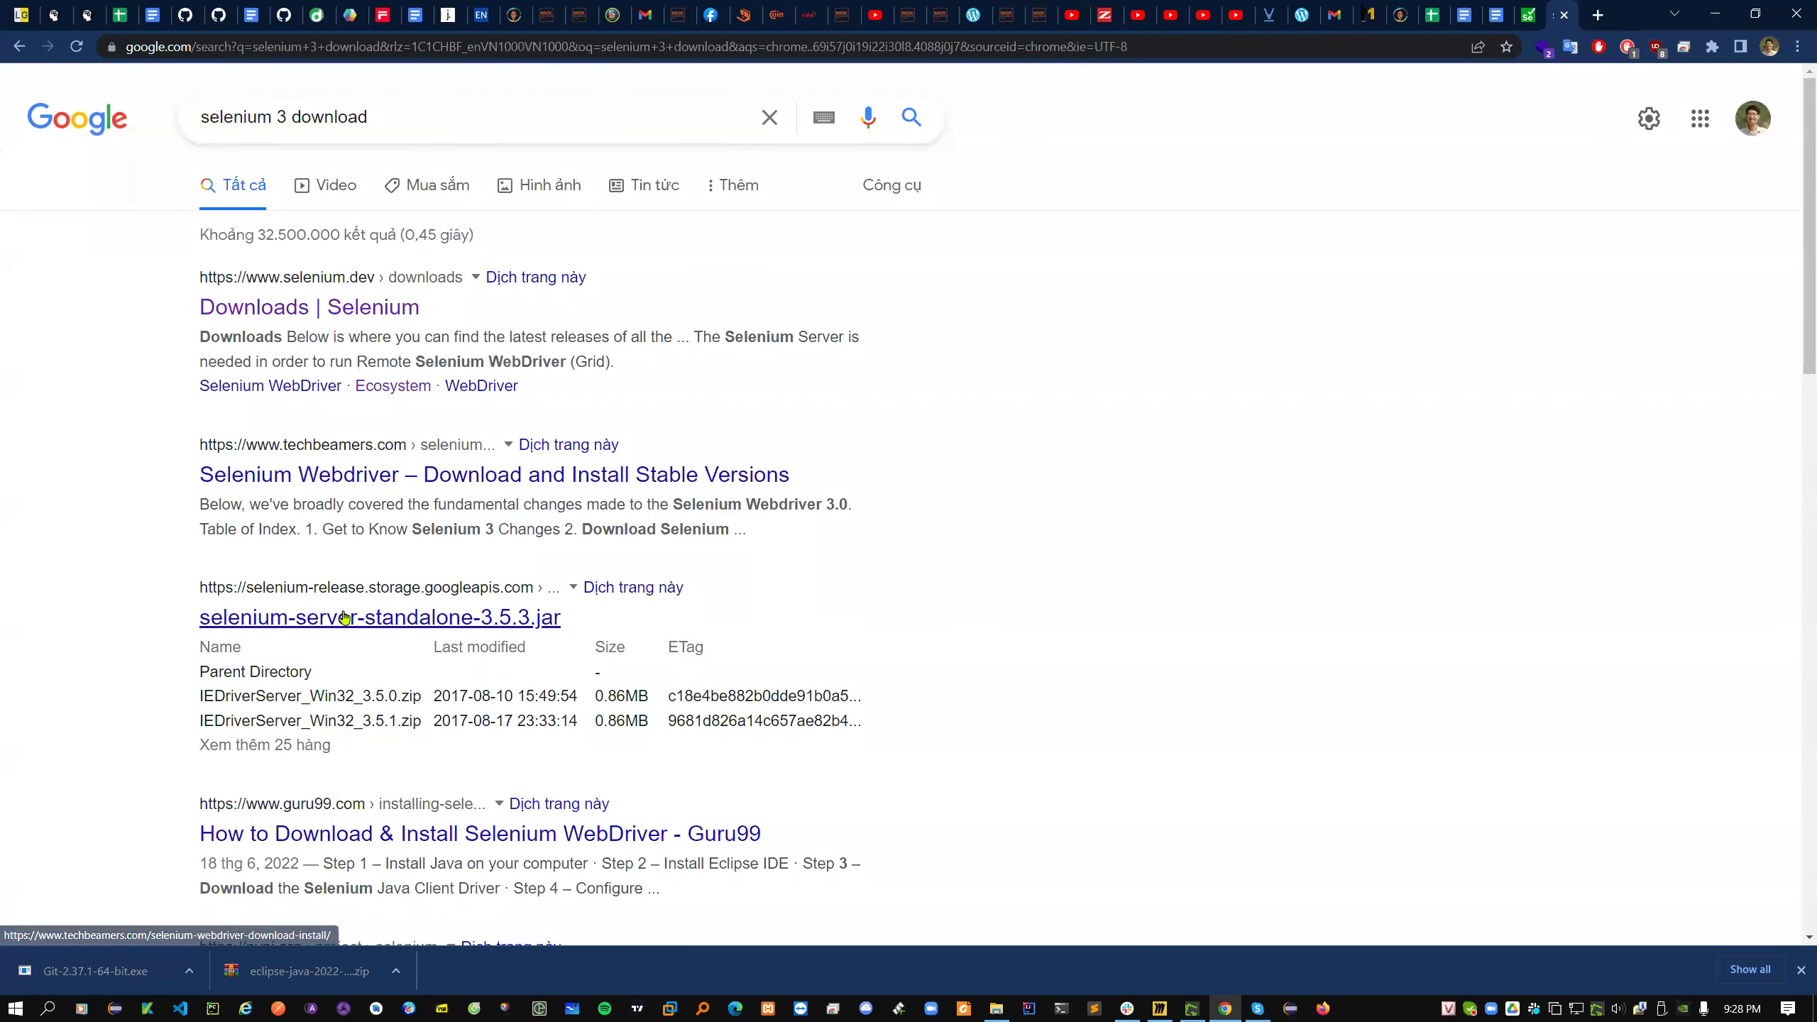
- Open the Selenium release storage's 3.5 index from the search results, and go up to the parent directory to examine the version folders
{"action": "scroll", "coordinate": [357, 454], "scroll_direction": "down", "scroll_amount": 2}
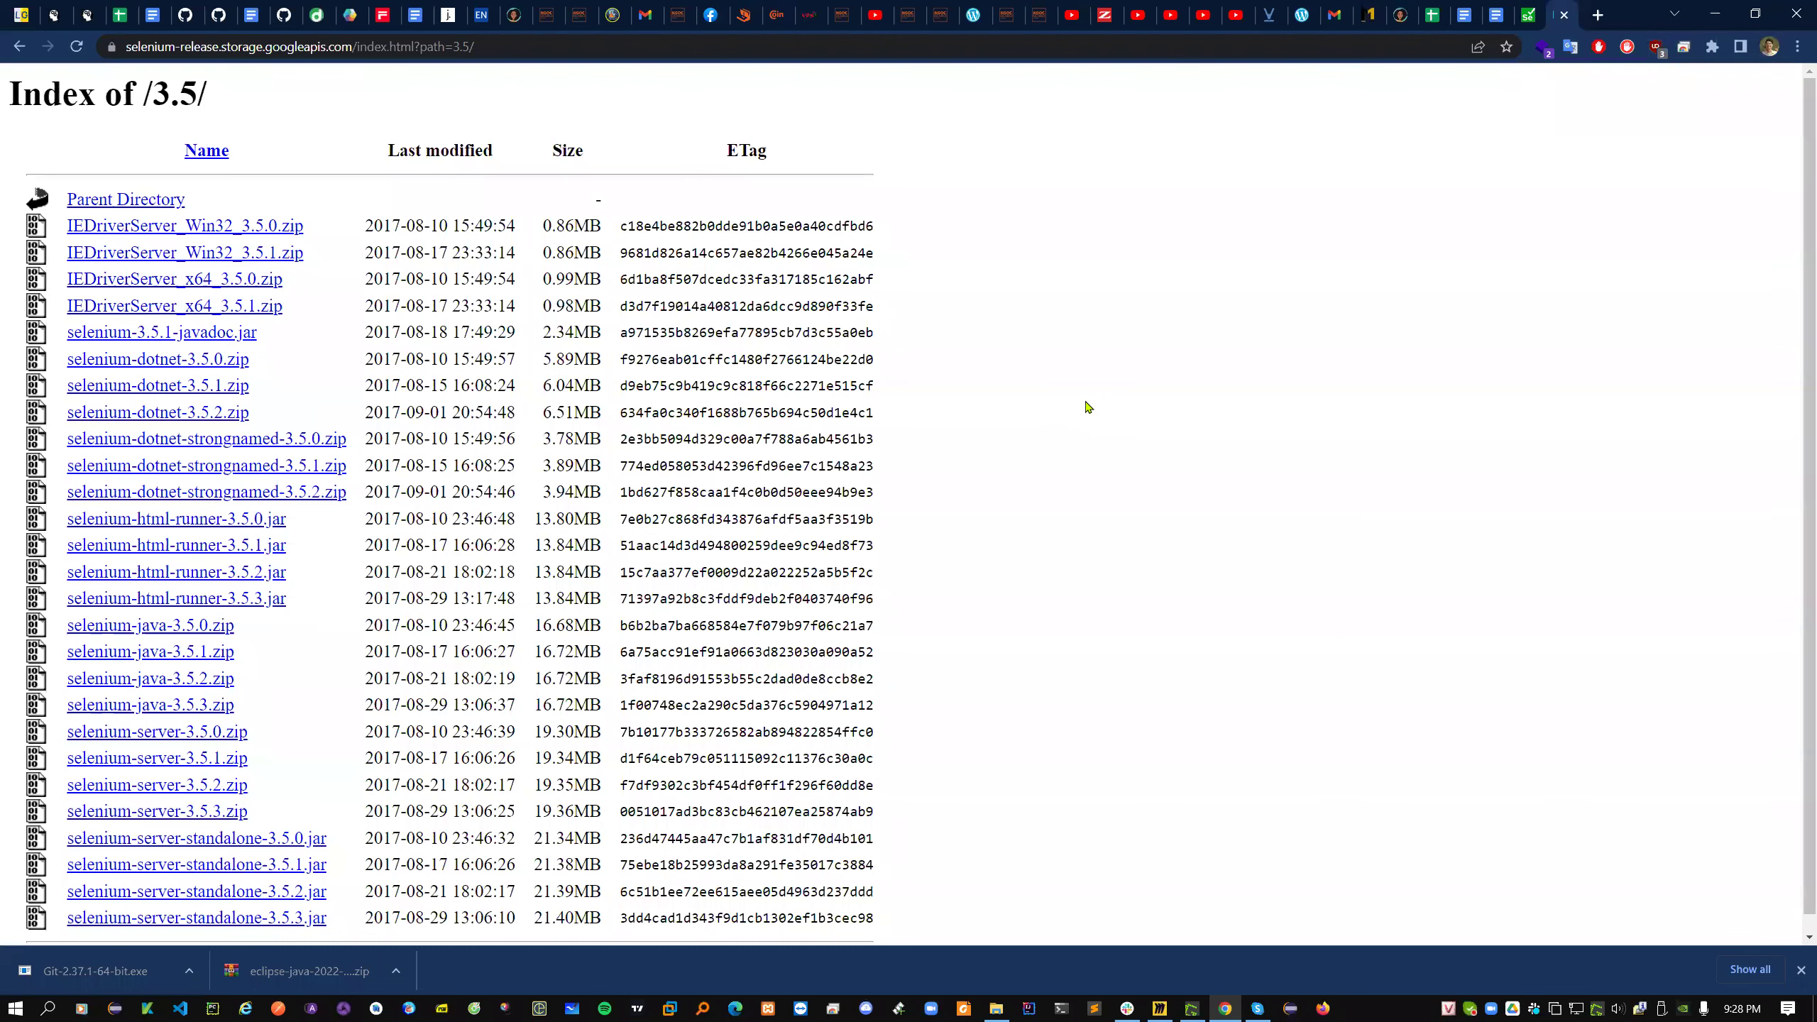
{"action": "scroll", "coordinate": [1087, 406], "scroll_direction": "down", "scroll_amount": 1}
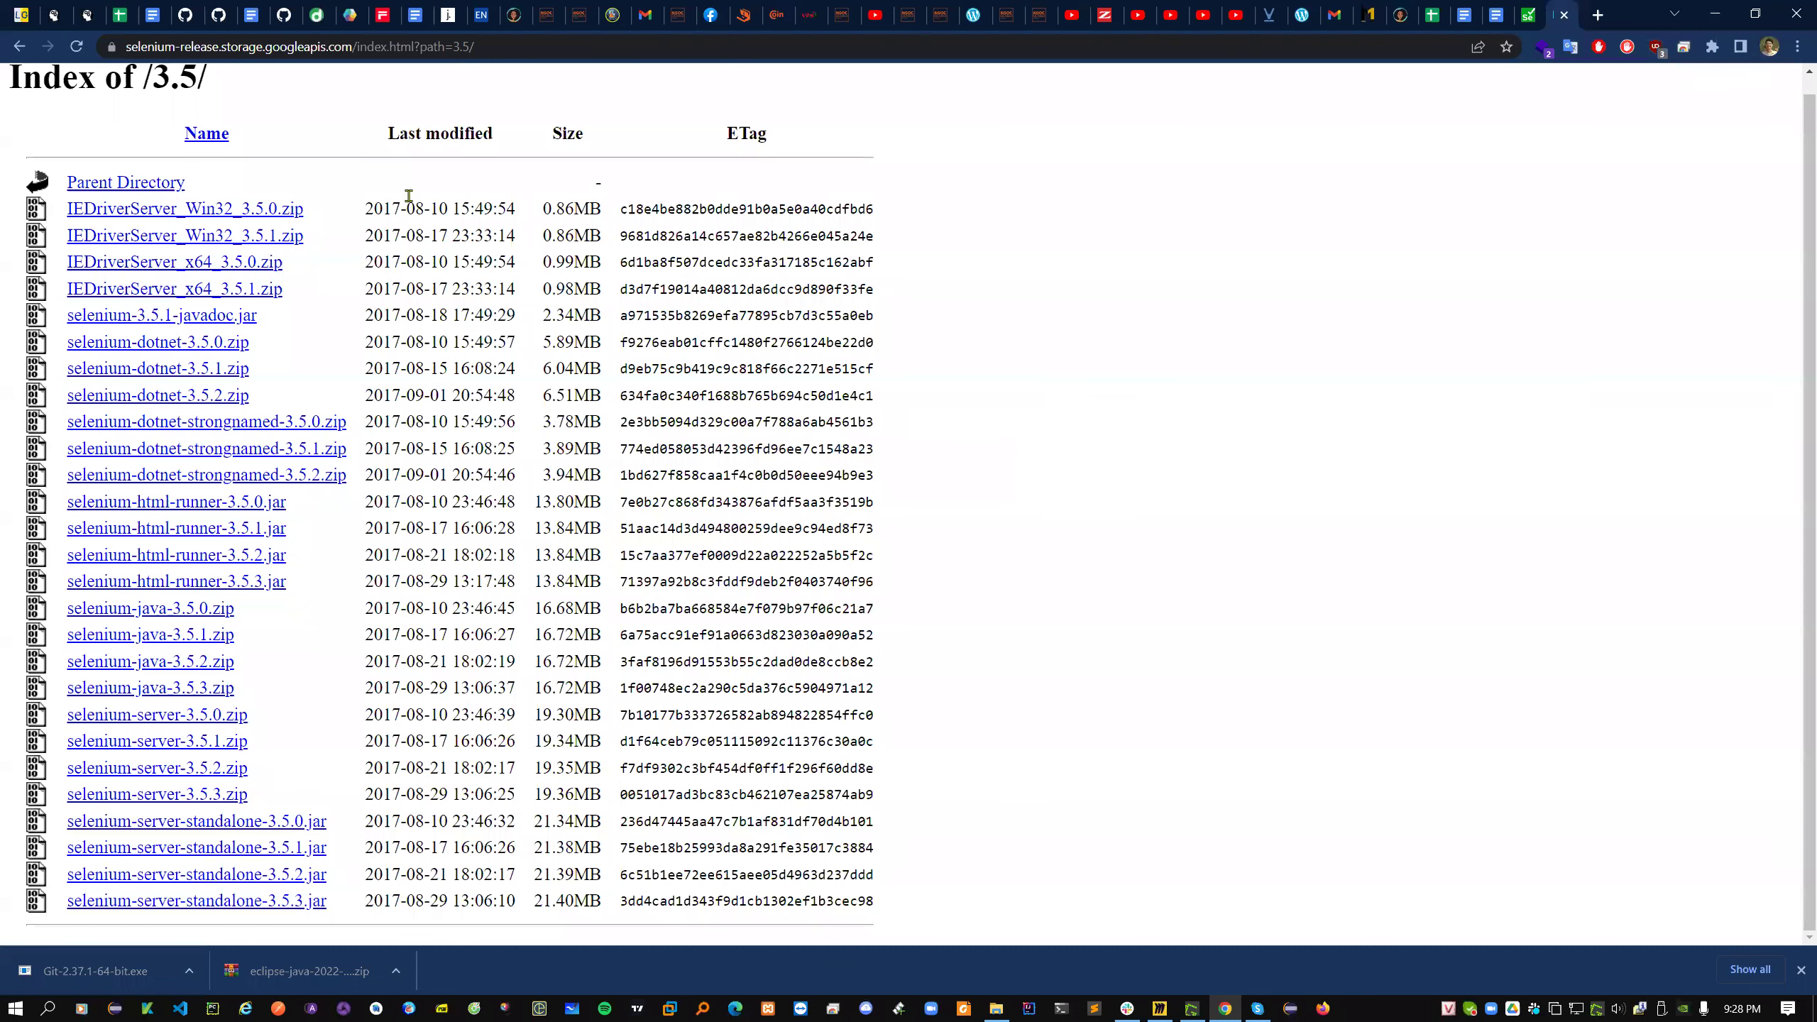
{"action": "left_click", "coordinate": [112, 184]}
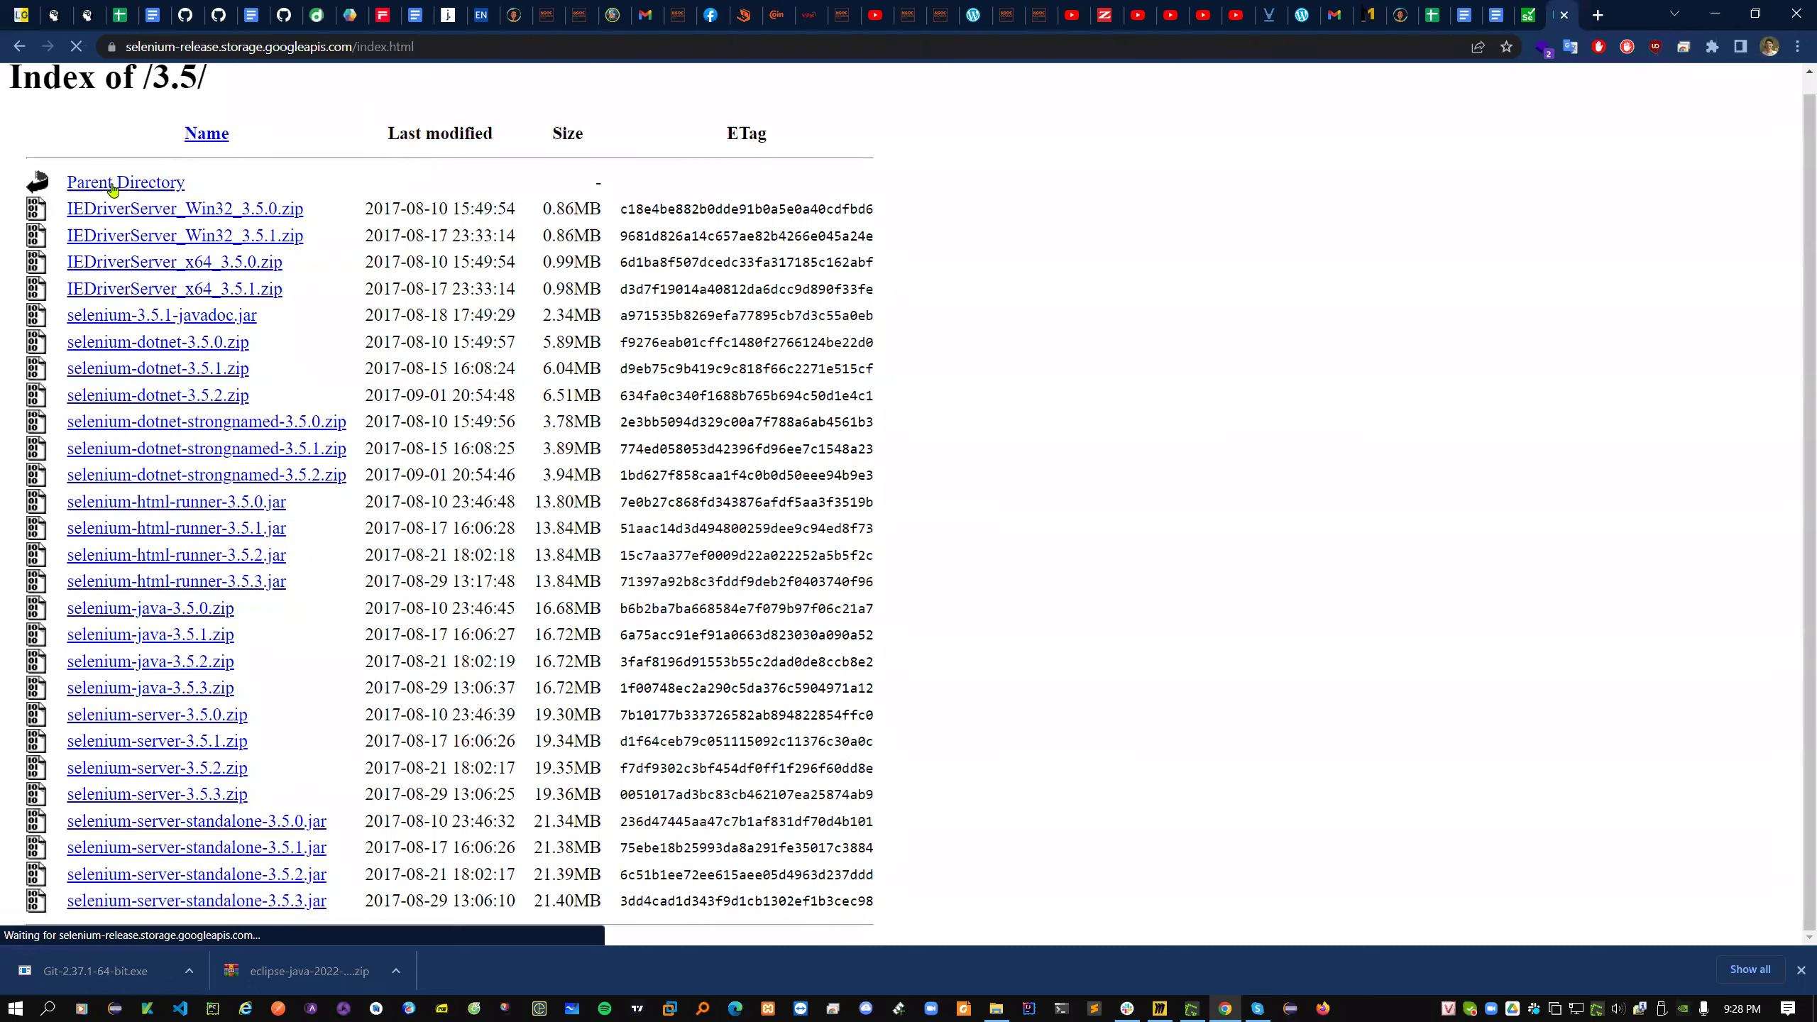
{"action": "key", "text": "ctrl+l"}
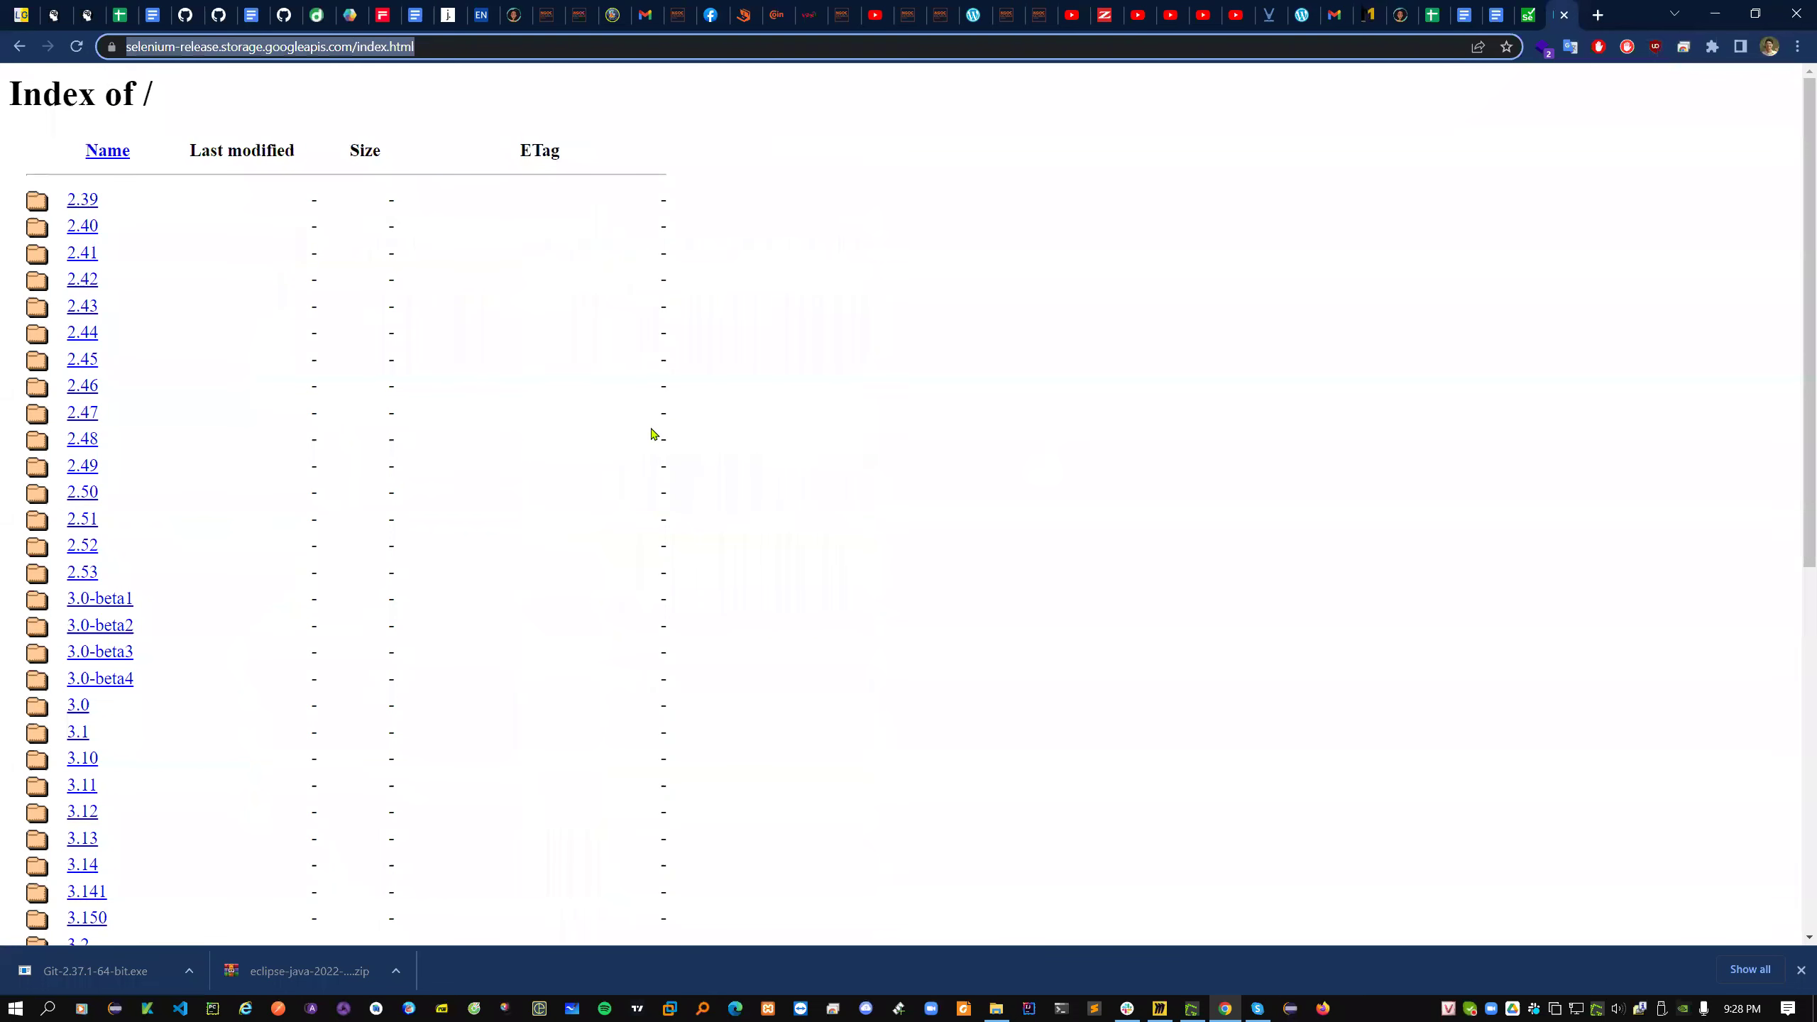
{"action": "scroll", "coordinate": [653, 433], "scroll_direction": "down", "scroll_amount": 6}
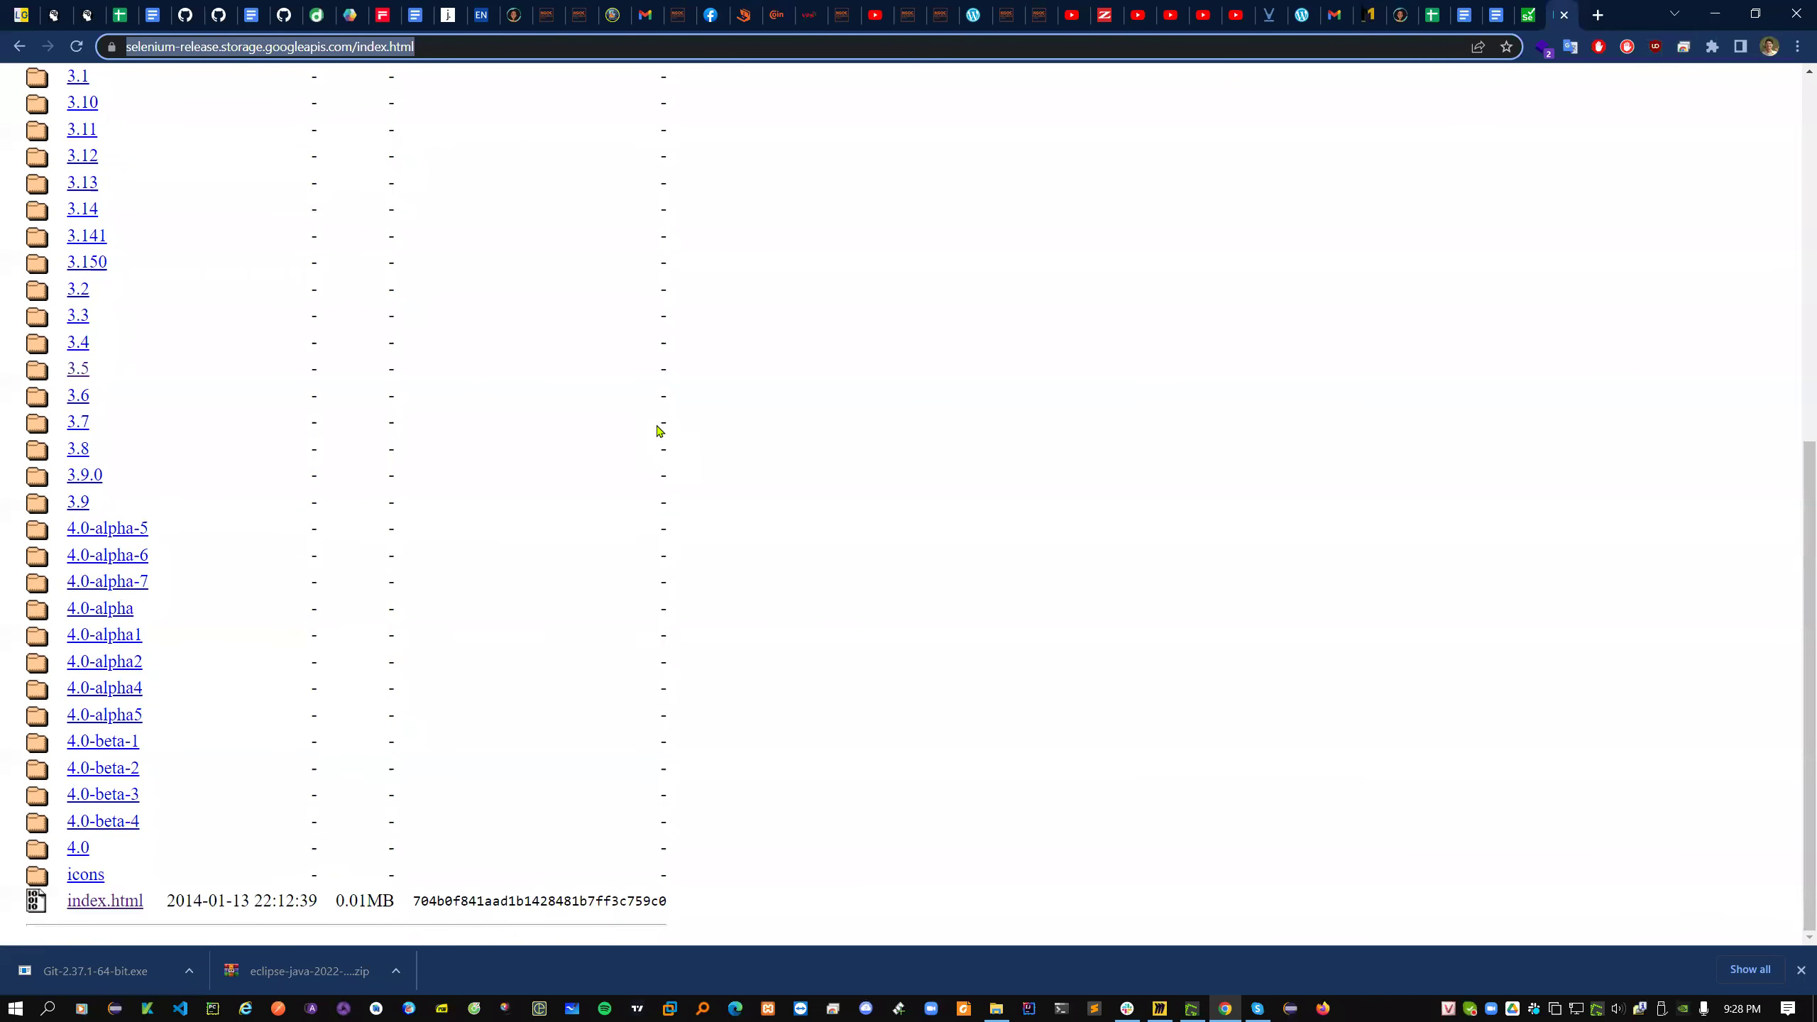
{"action": "scroll", "coordinate": [660, 438], "scroll_direction": "up", "scroll_amount": 6}
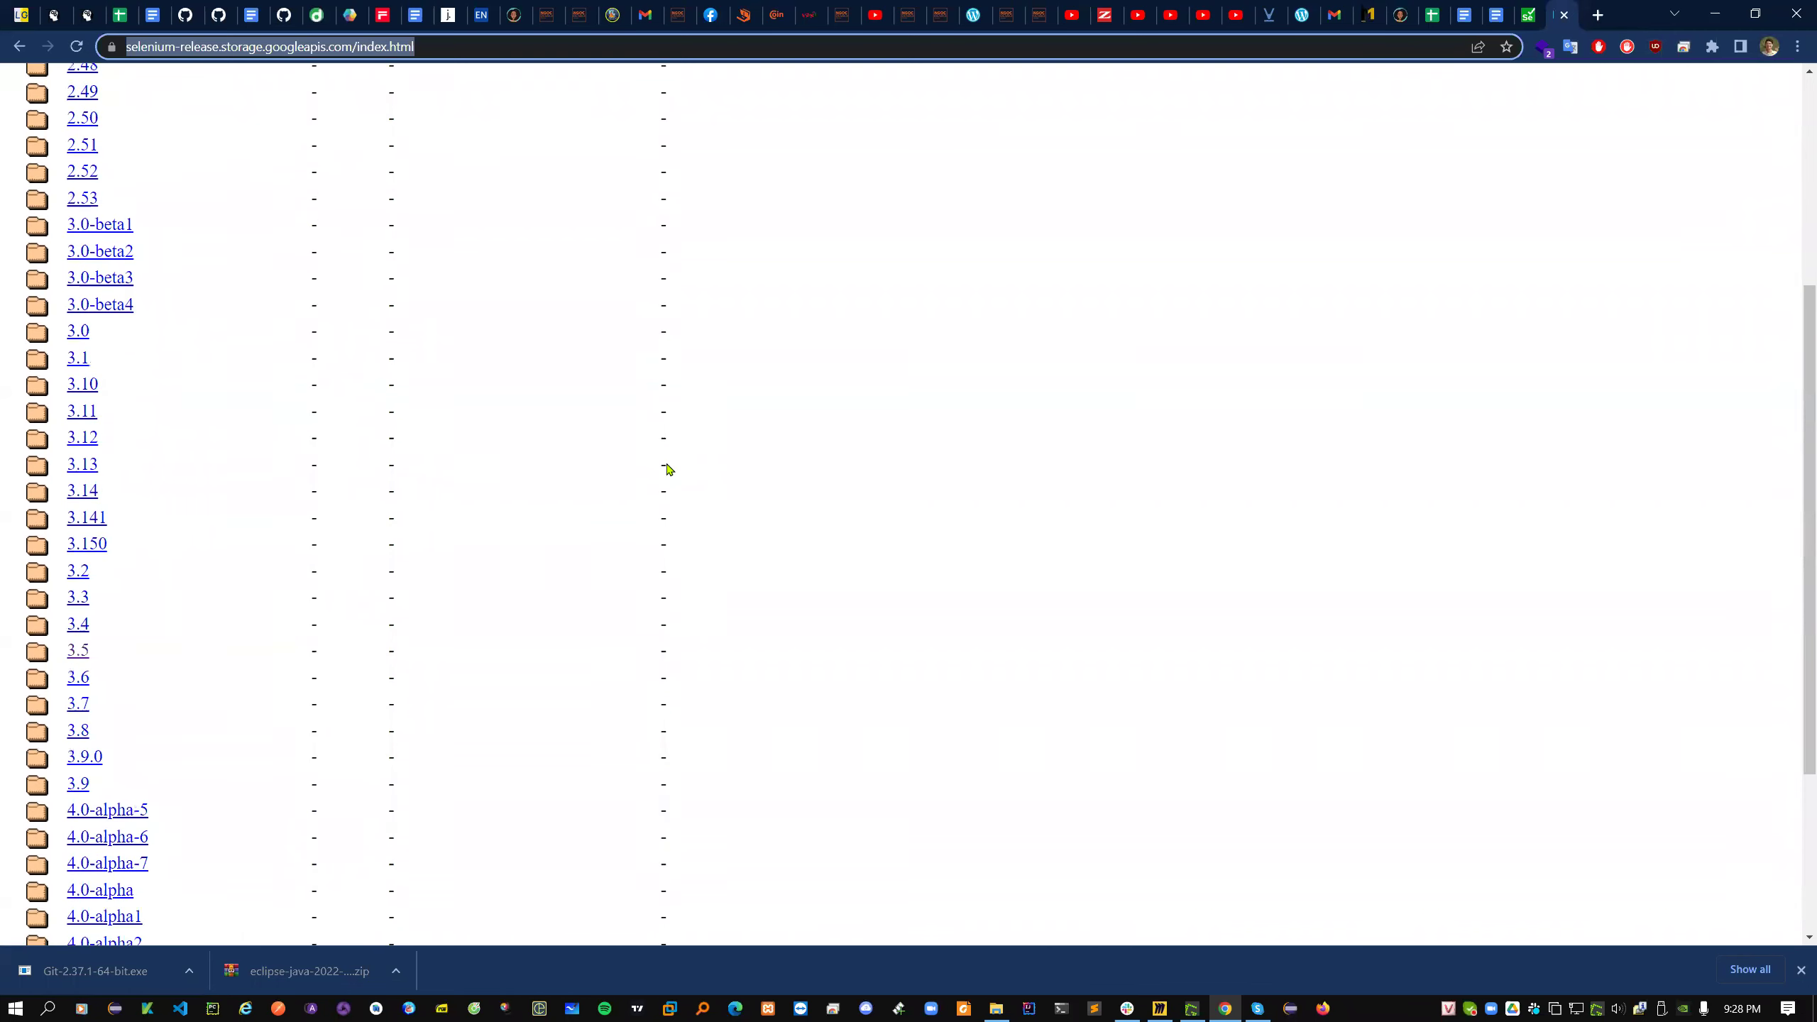
- Examine the version folders in the Selenium release storage index, highlighting the 3.x range and the 4.0 alpha and beta folders
{"action": "left_click_drag", "start_coordinate": [77, 177], "coordinate": [152, 534]}
{"action": "scroll", "coordinate": [419, 552], "scroll_direction": "down", "scroll_amount": 3}
{"action": "left_click_drag", "start_coordinate": [187, 295], "coordinate": [243, 861]}
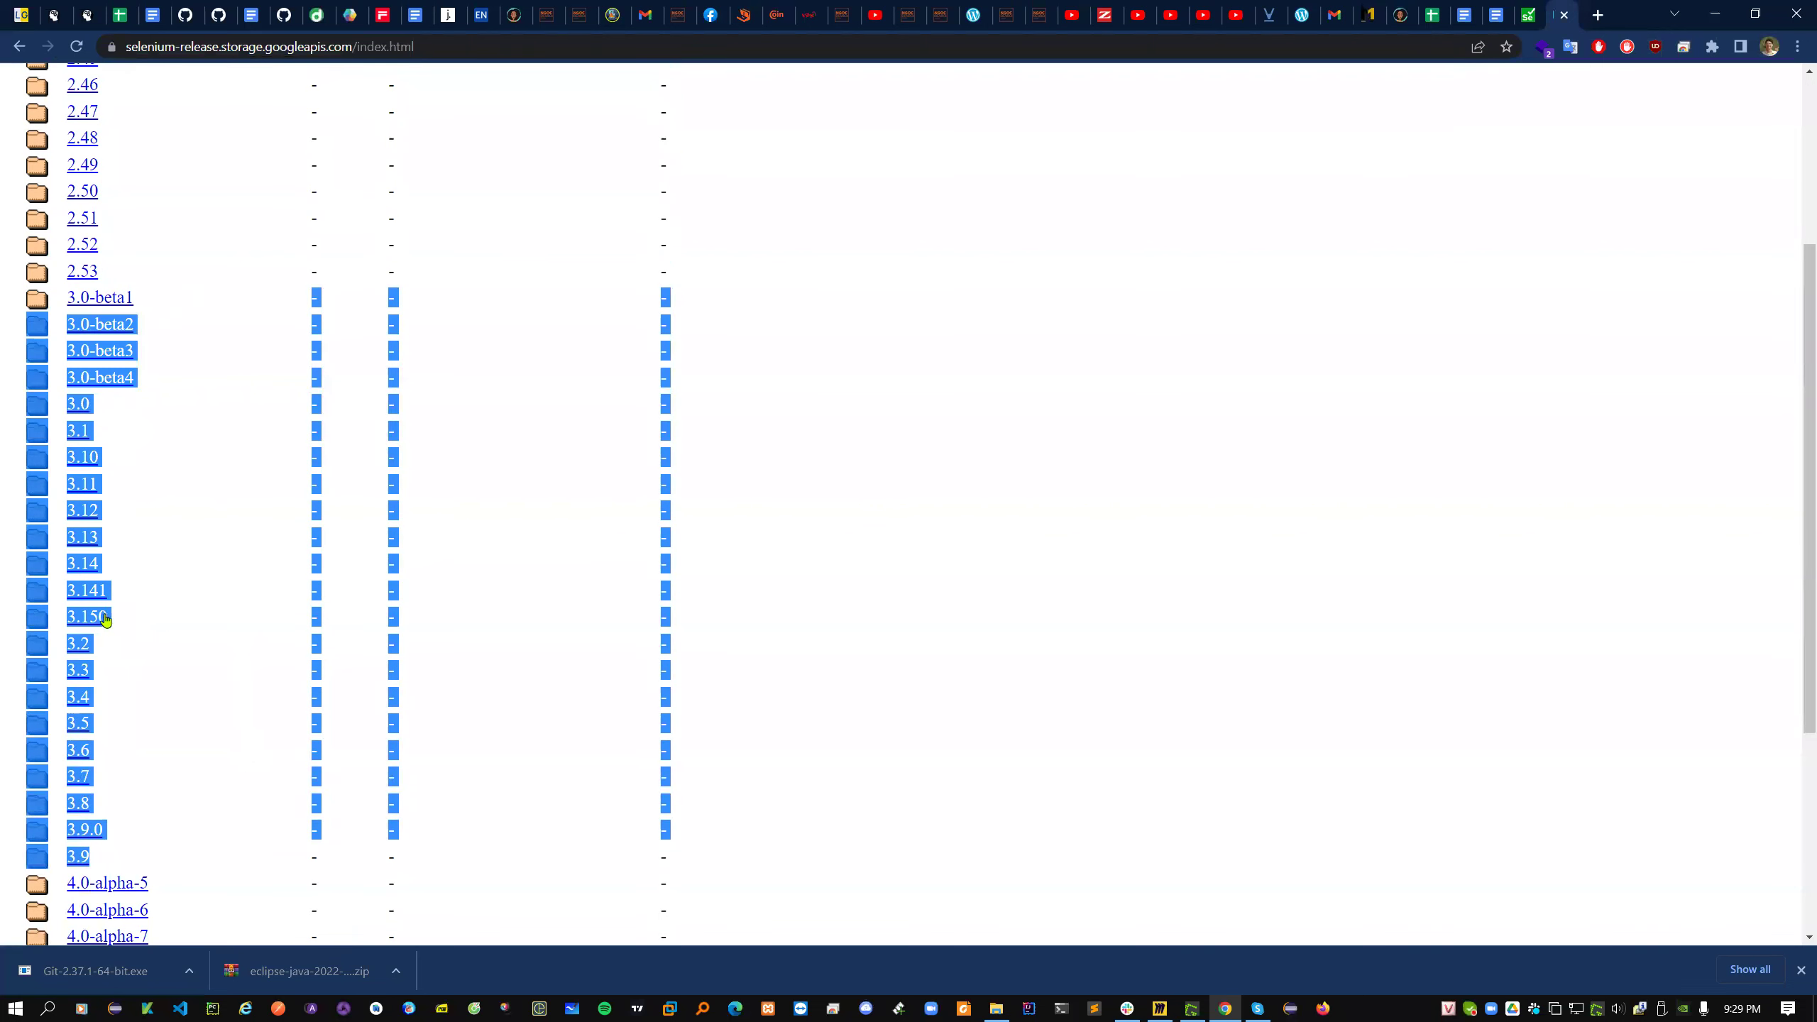
{"action": "scroll", "coordinate": [716, 680], "scroll_direction": "down", "scroll_amount": 4}
{"action": "left_click_drag", "start_coordinate": [66, 532], "coordinate": [213, 847]}
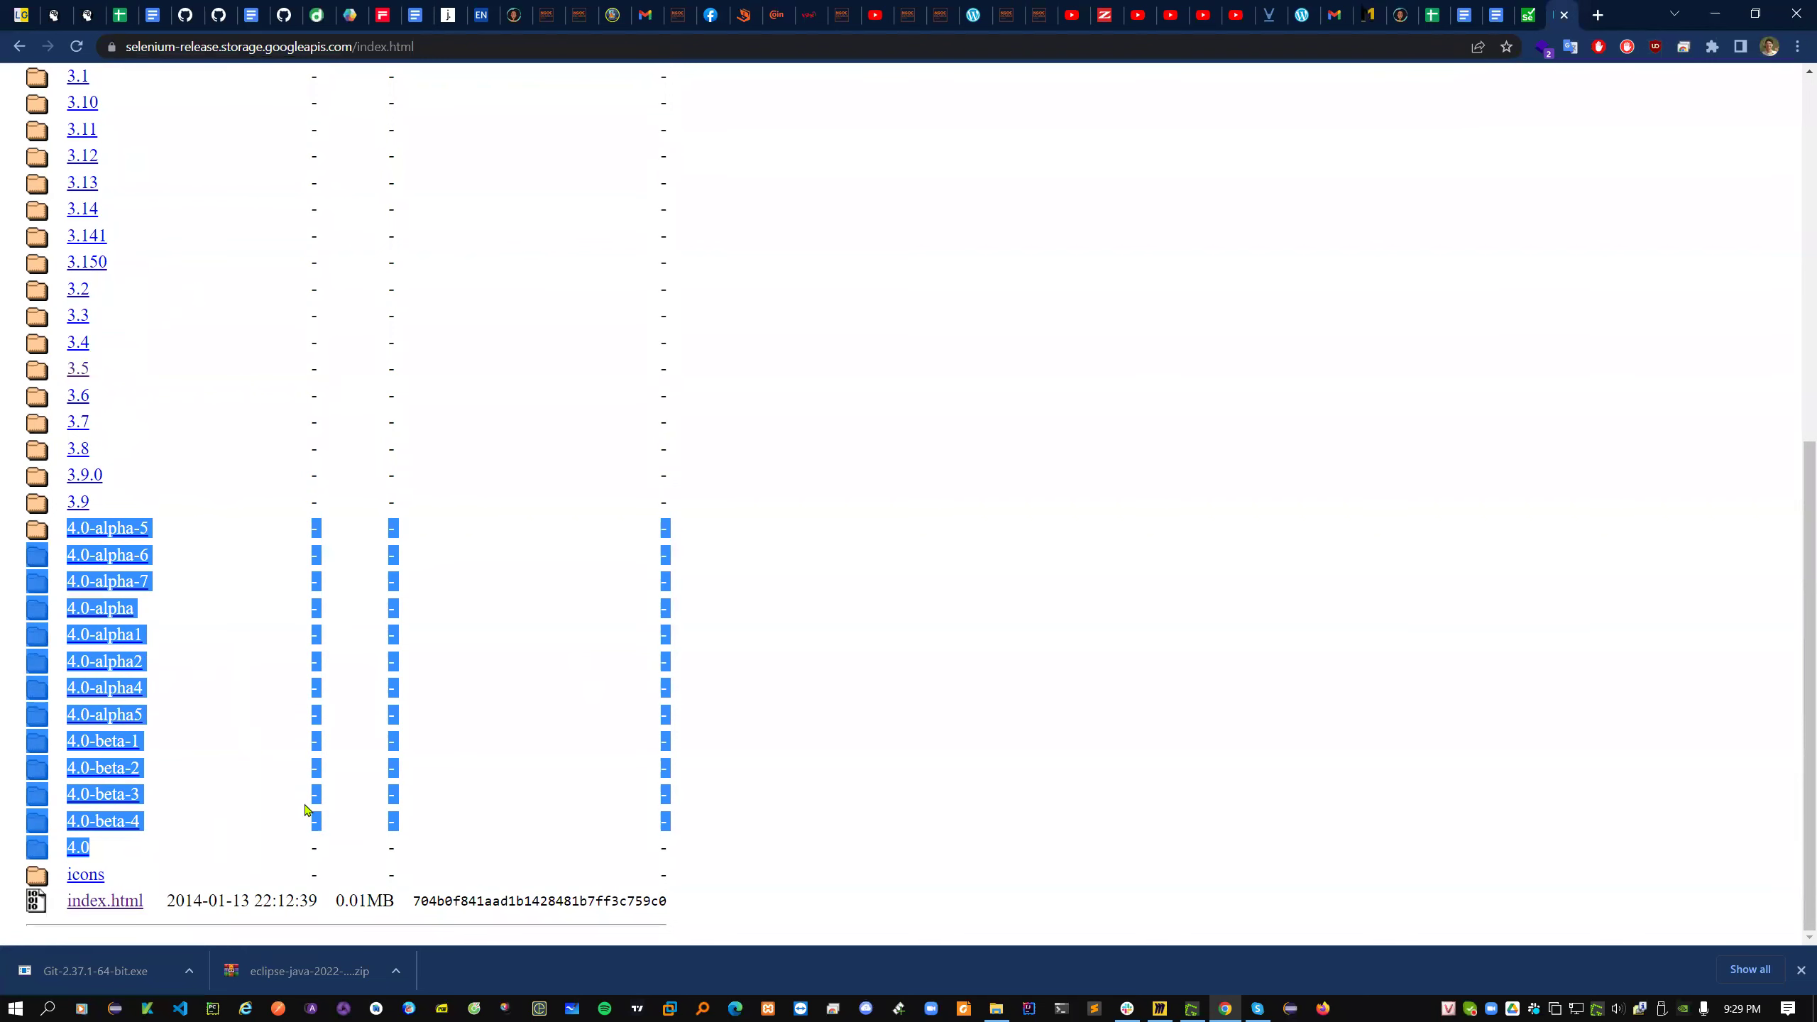
- Return to the Selenium blog post, follow its "release" link, and review the GitHub releases from Selenium 4.3.0 down before closing the page
{"action": "left_click", "coordinate": [1528, 14]}
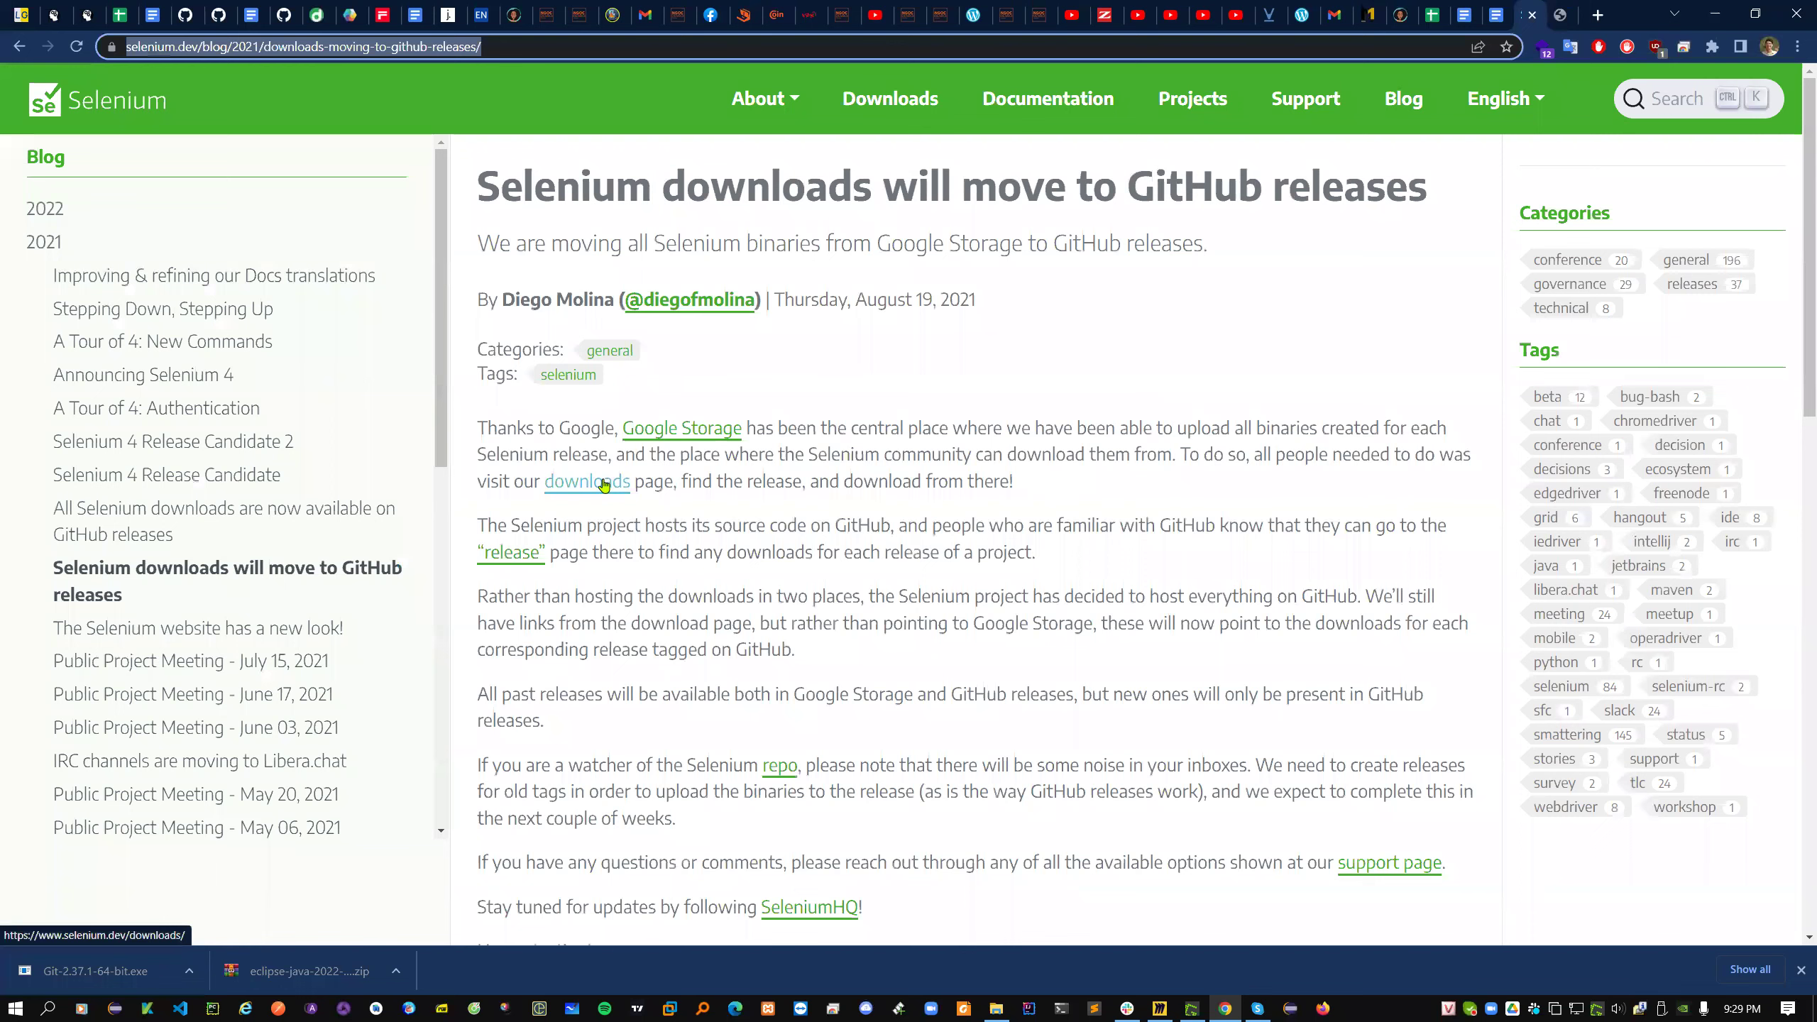
{"action": "left_click", "coordinate": [514, 558]}
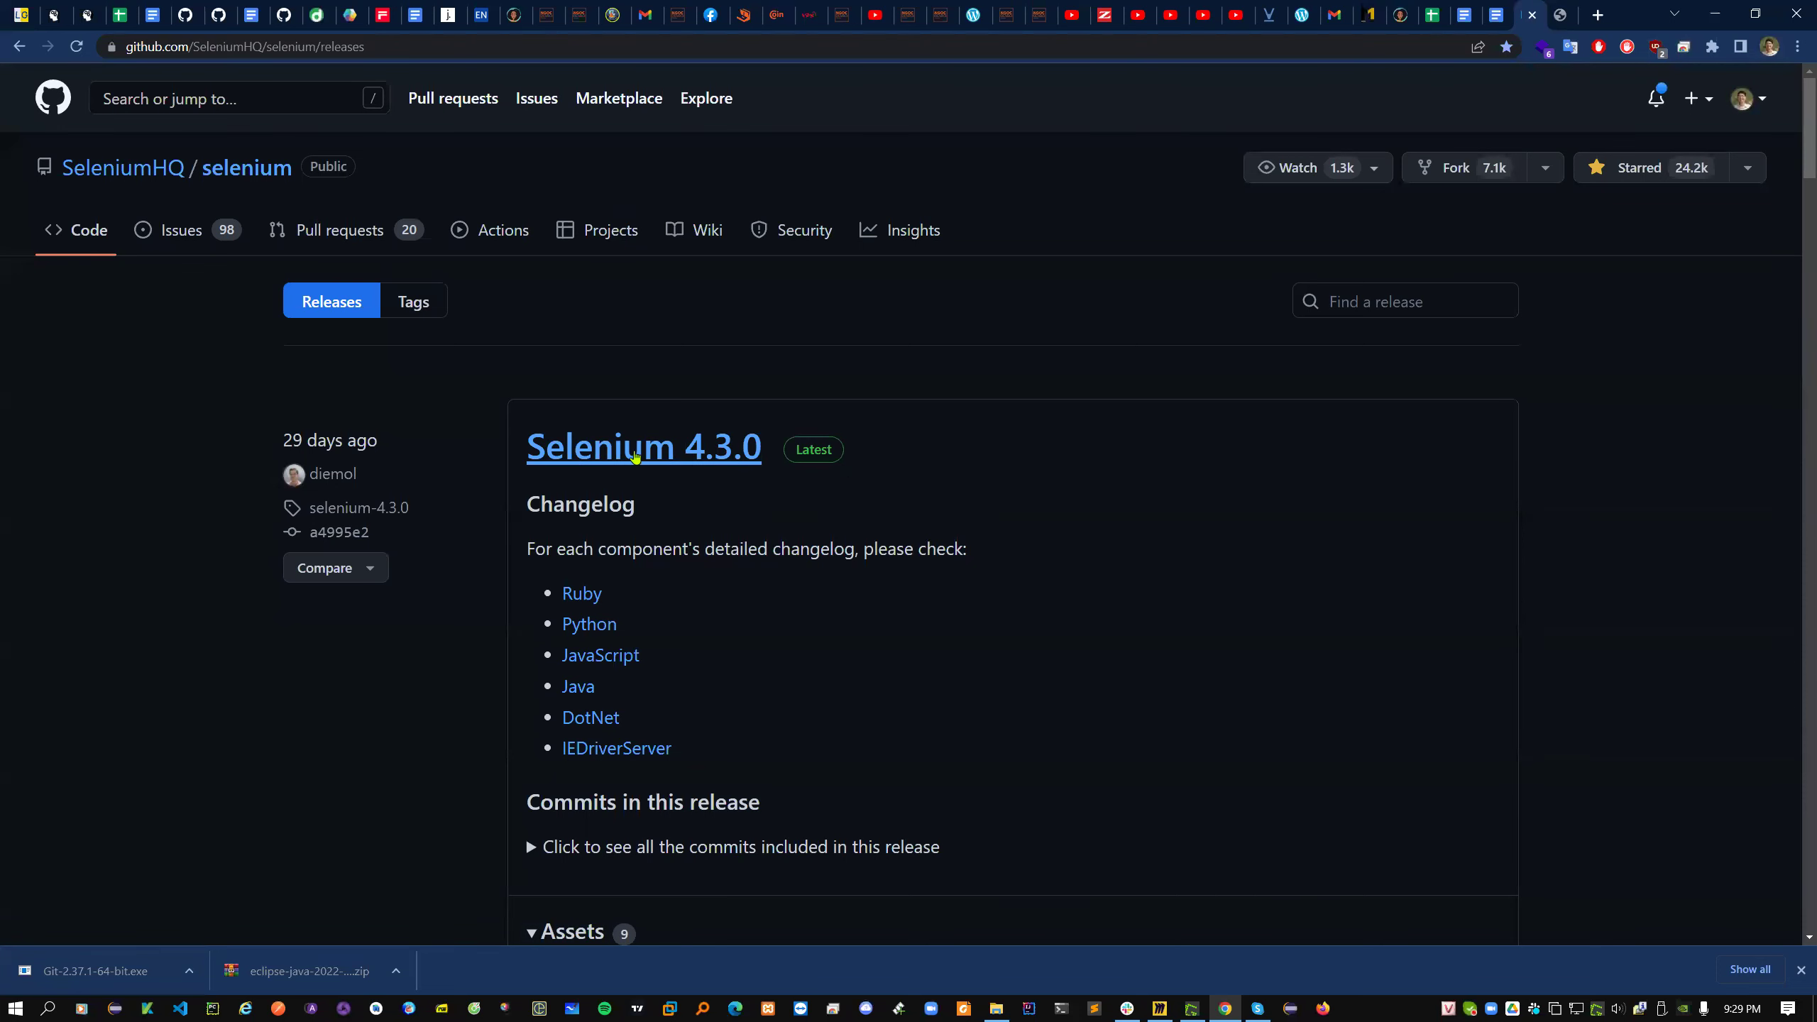
{"action": "left_click_drag", "start_coordinate": [515, 436], "coordinate": [733, 449]}
{"action": "scroll", "coordinate": [1019, 537], "scroll_direction": "down", "scroll_amount": 2}
{"action": "scroll", "coordinate": [1020, 537], "scroll_direction": "down", "scroll_amount": 7}
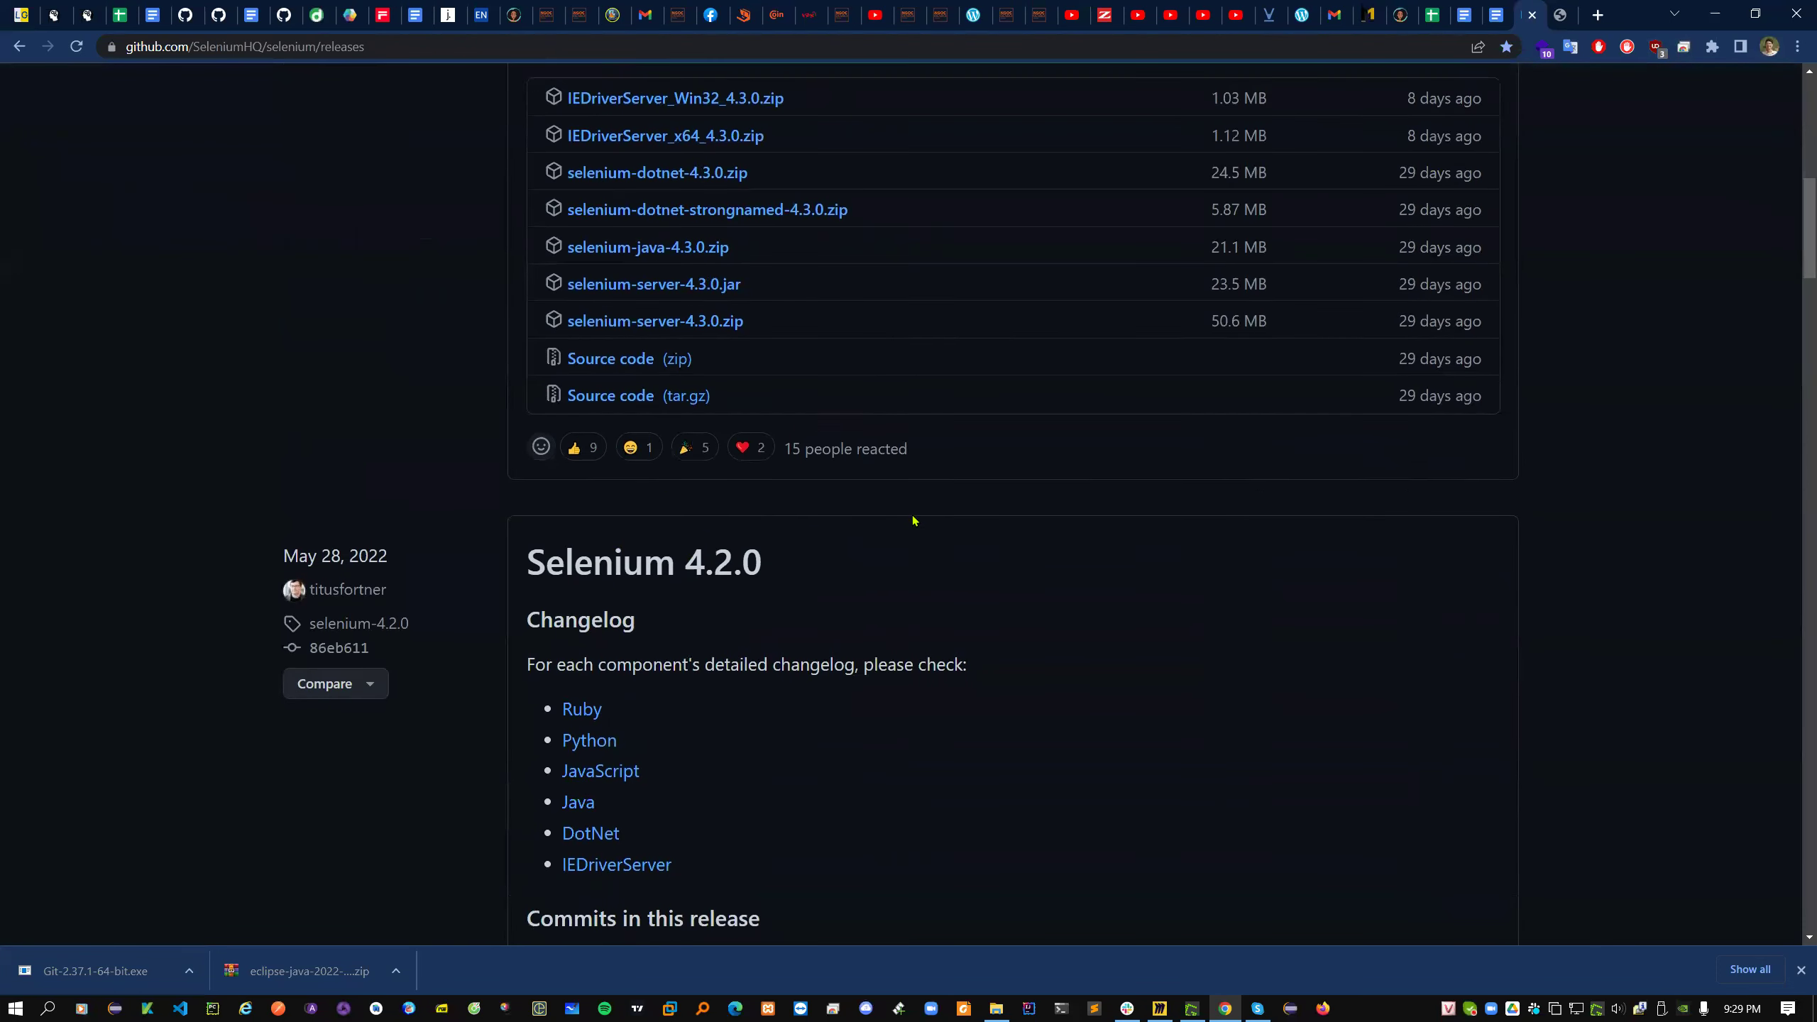
{"action": "scroll", "coordinate": [912, 588], "scroll_direction": "down", "scroll_amount": 5}
{"action": "scroll", "coordinate": [1202, 573], "scroll_direction": "down", "scroll_amount": 5}
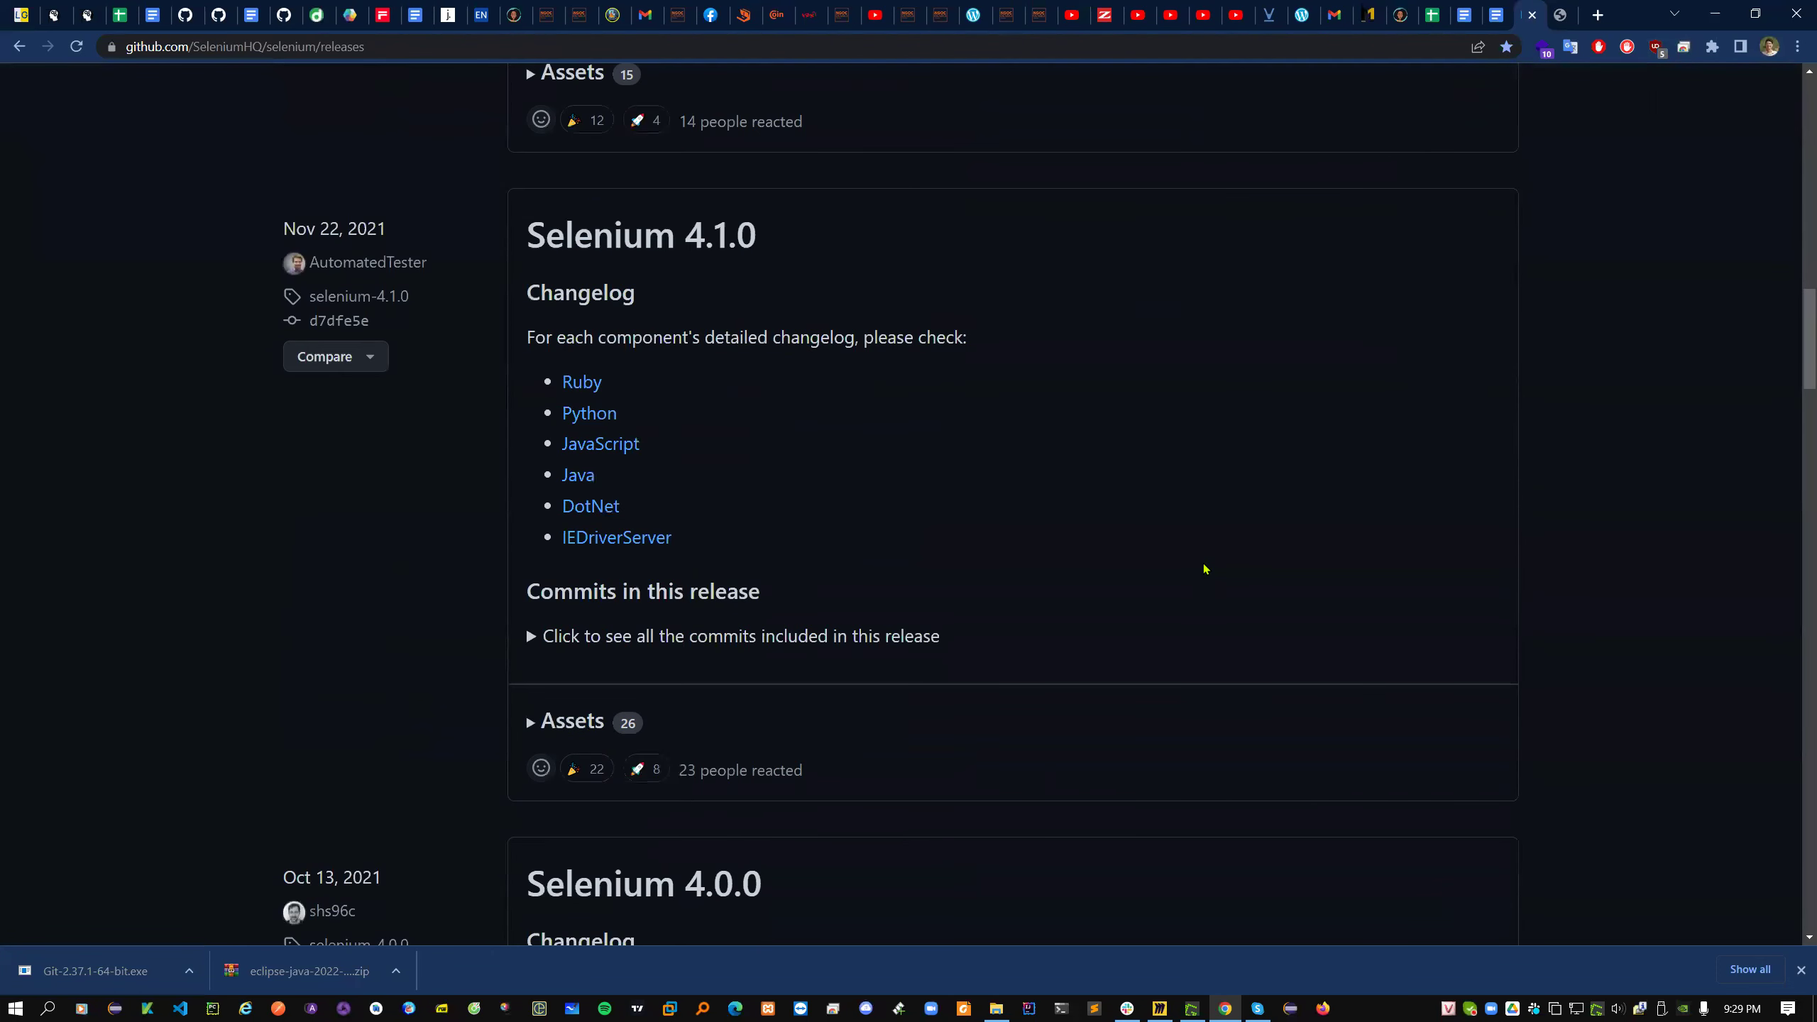
{"action": "left_click", "coordinate": [1530, 15]}
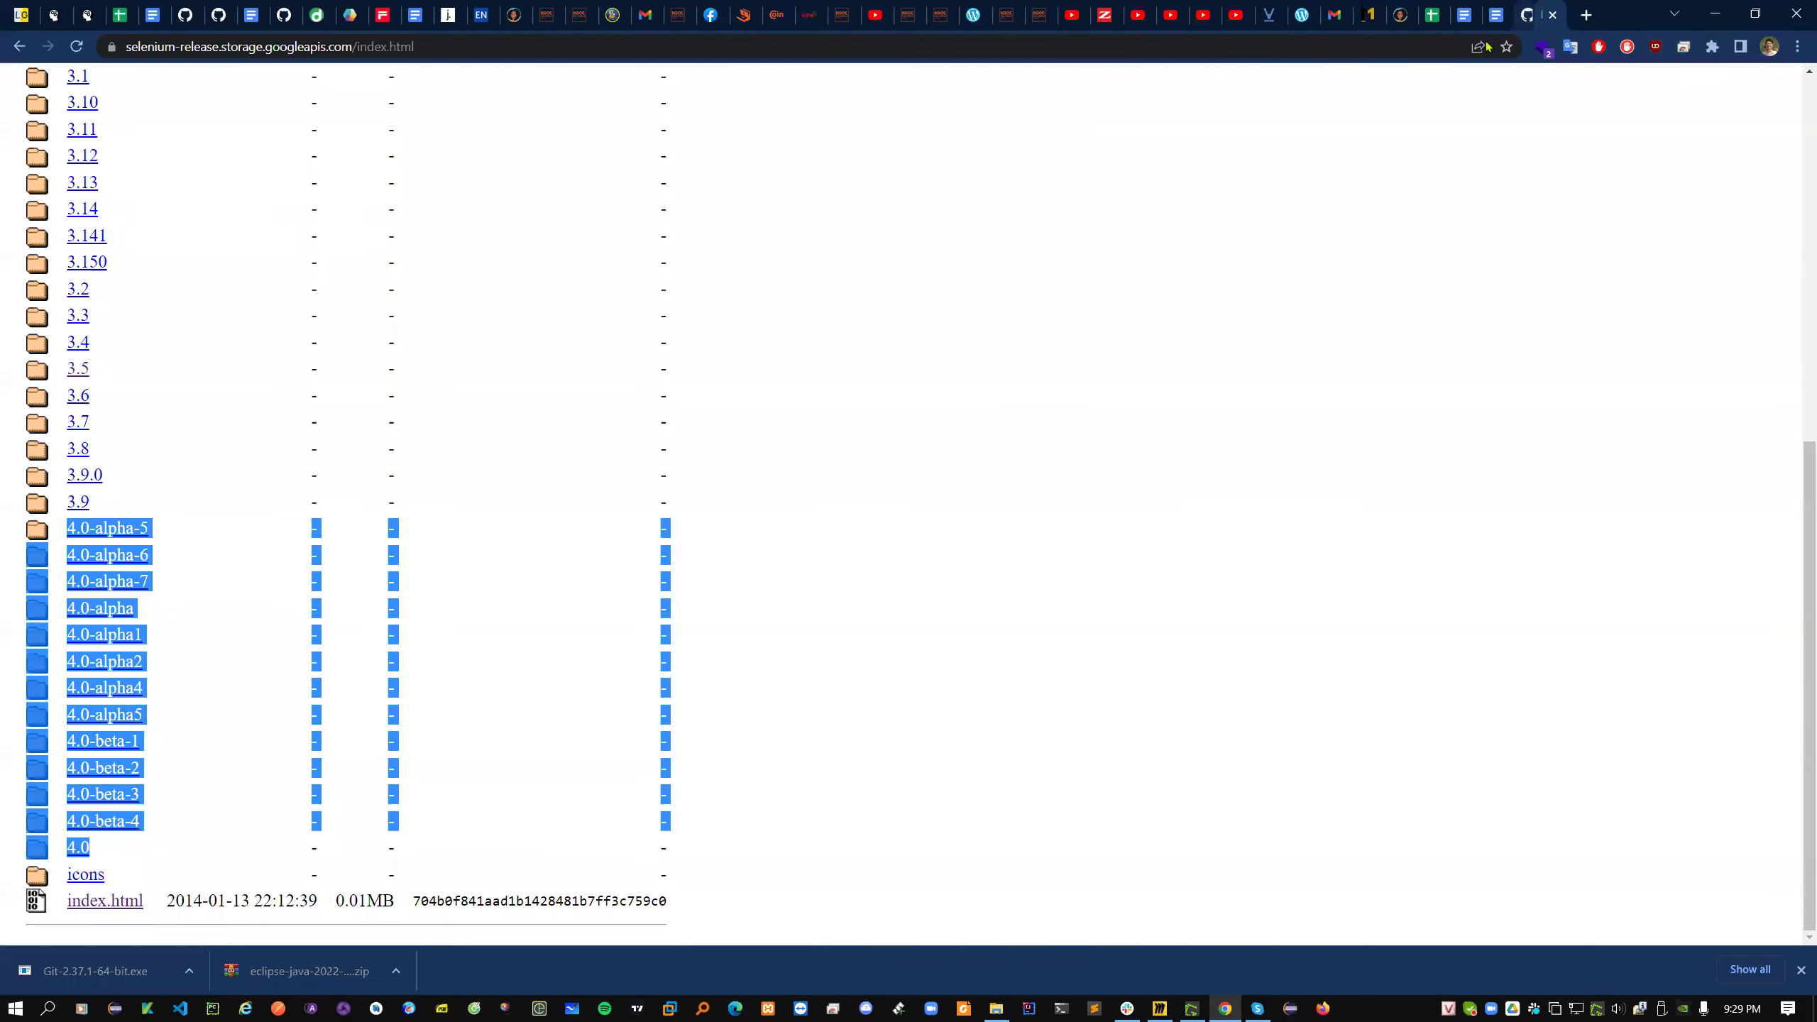
- Return to the course document and open its download link for Selenium libraries version 2.xx and 3.xx
{"action": "left_click", "coordinate": [1224, 426]}
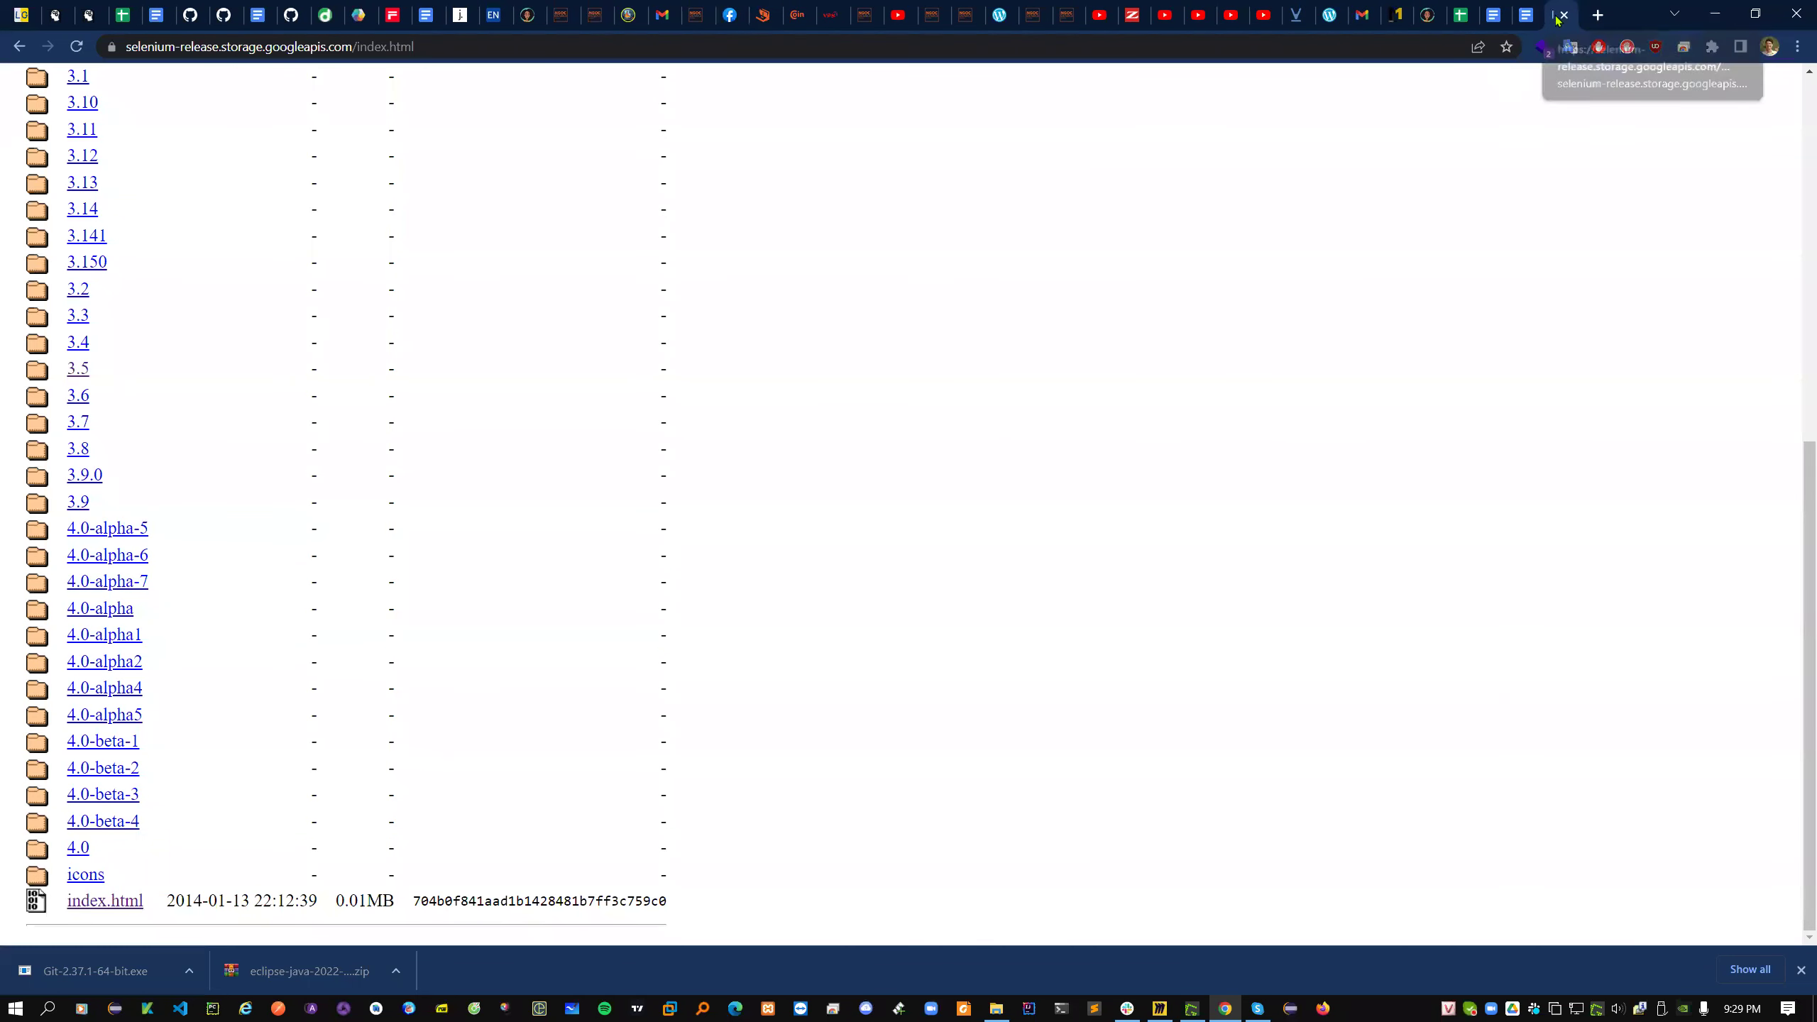
{"action": "left_click", "coordinate": [433, 46]}
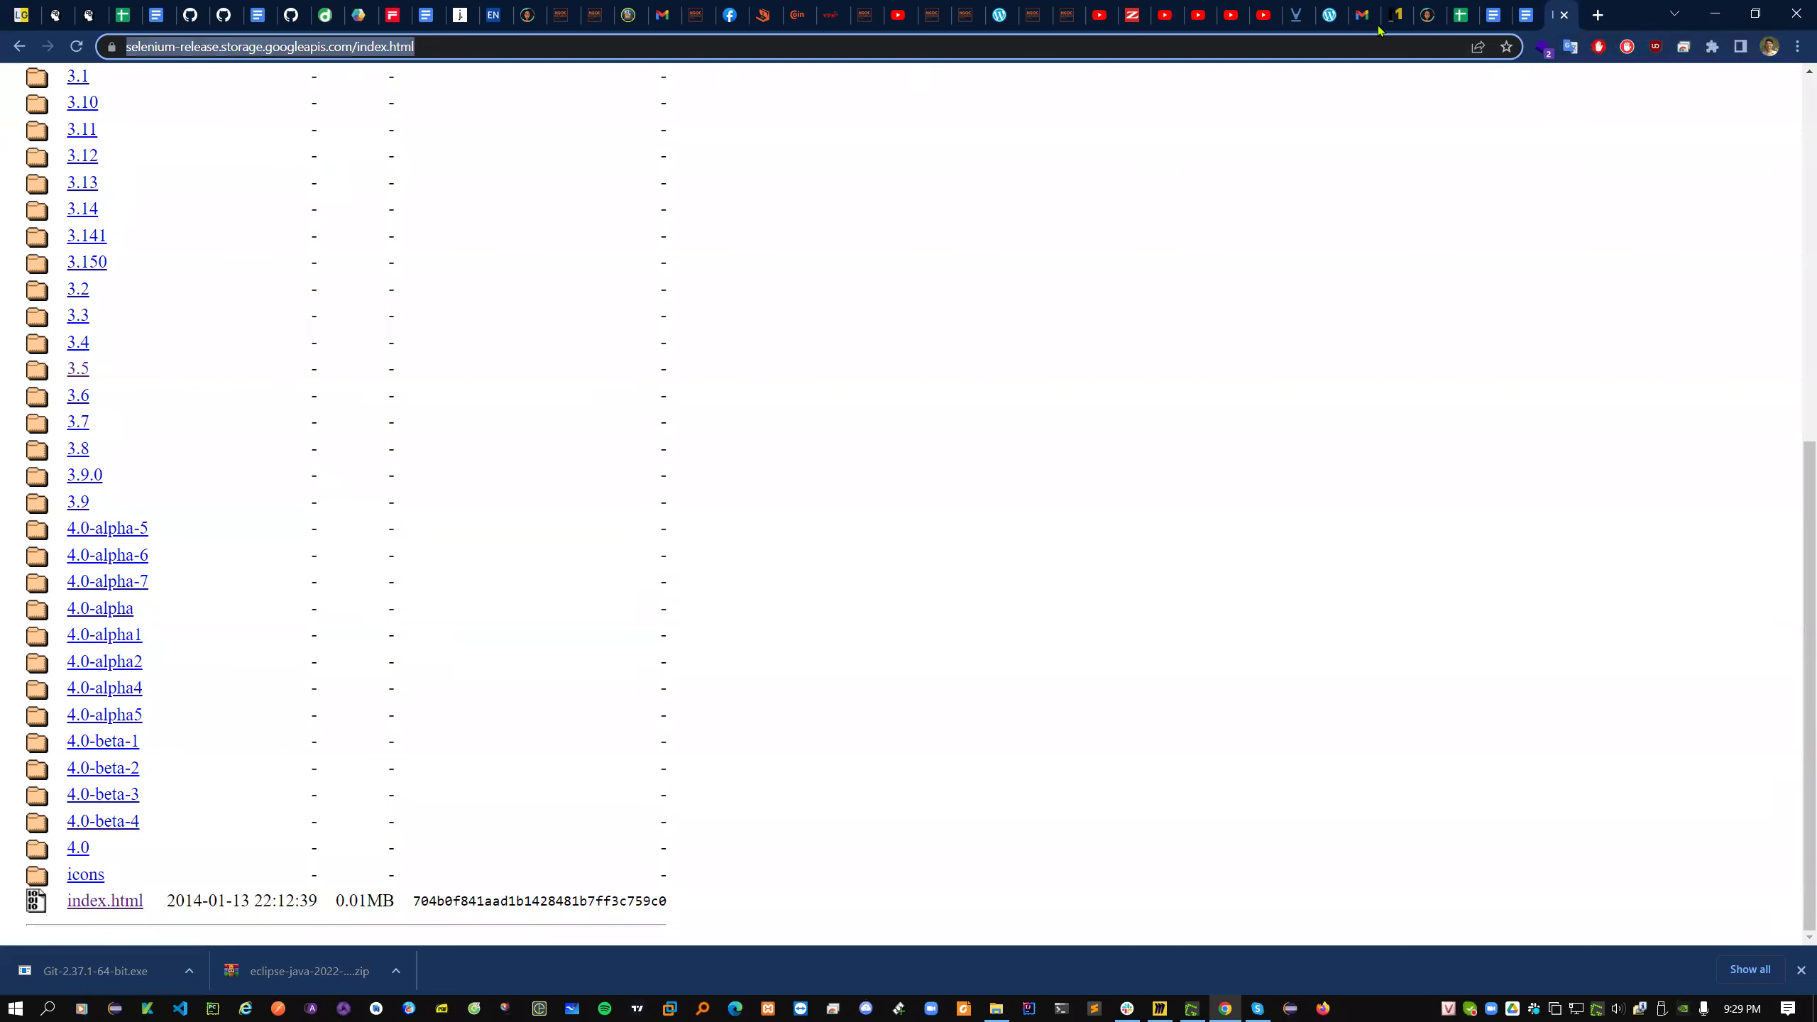
{"action": "left_click", "coordinate": [1526, 15]}
{"action": "left_click", "coordinate": [844, 666]}
{"action": "left_click", "coordinate": [948, 688]}
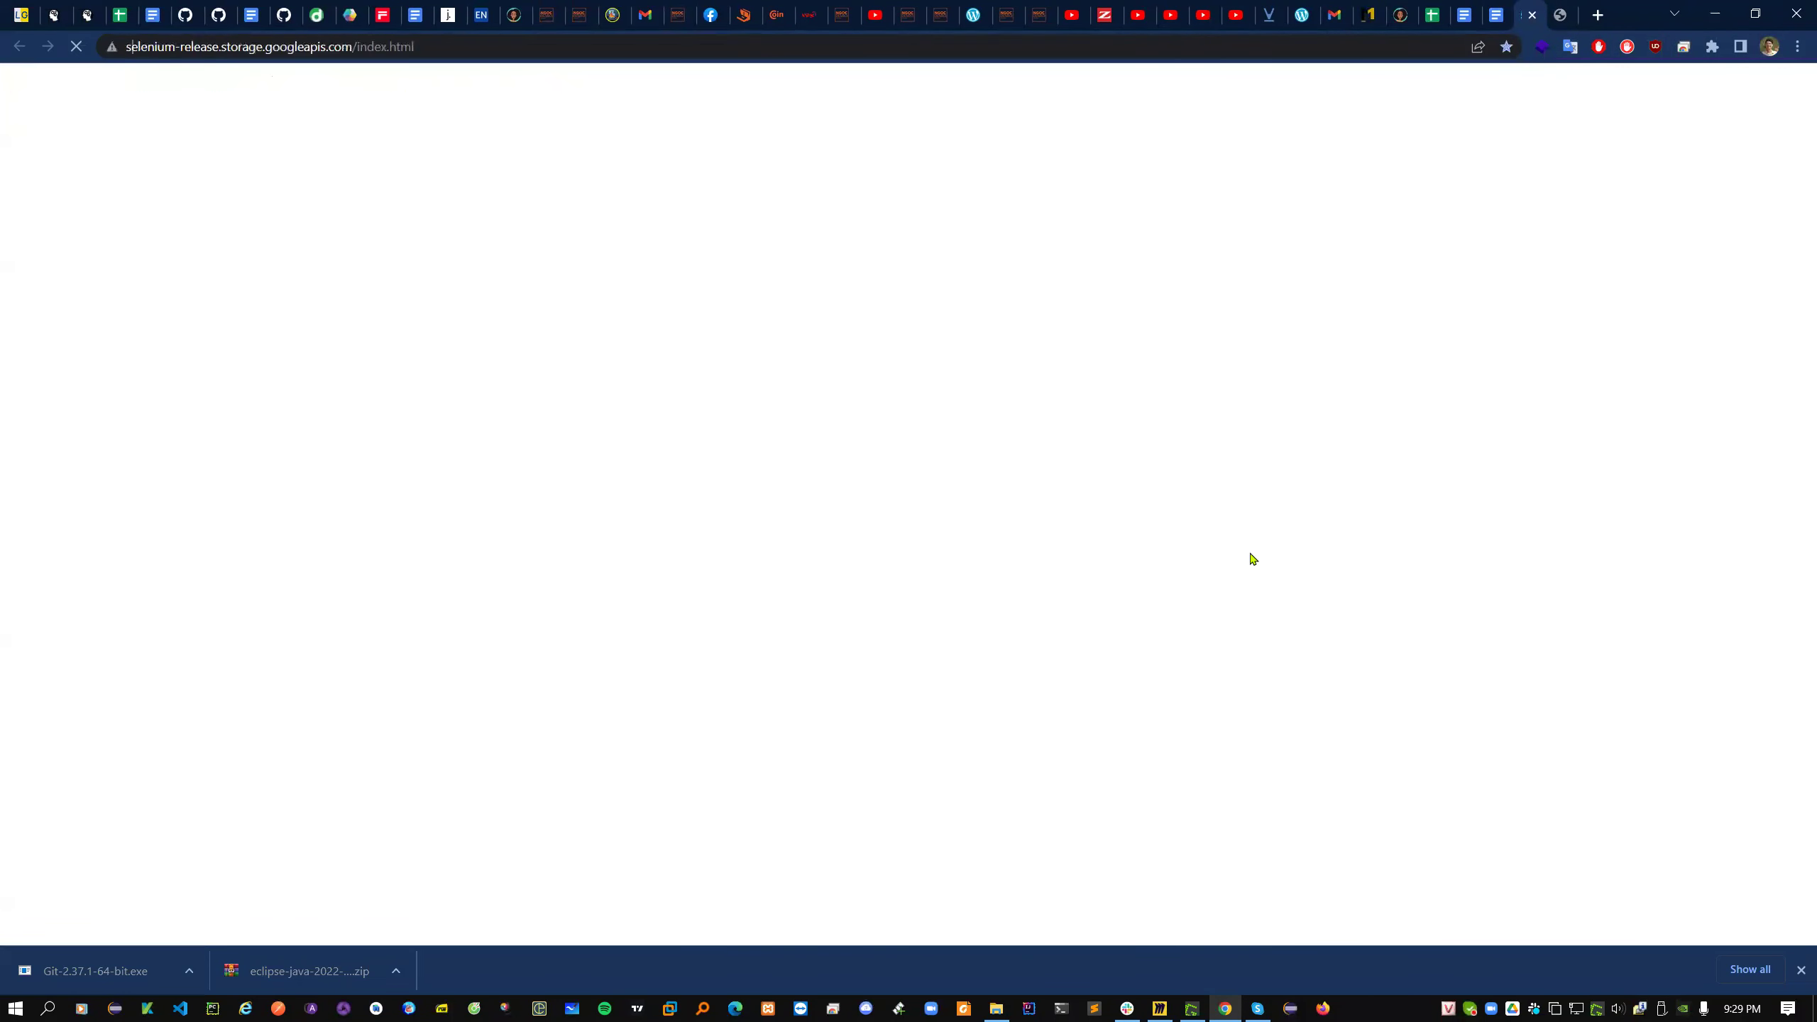
{"action": "scroll", "coordinate": [862, 317], "scroll_direction": "down", "scroll_amount": 3}
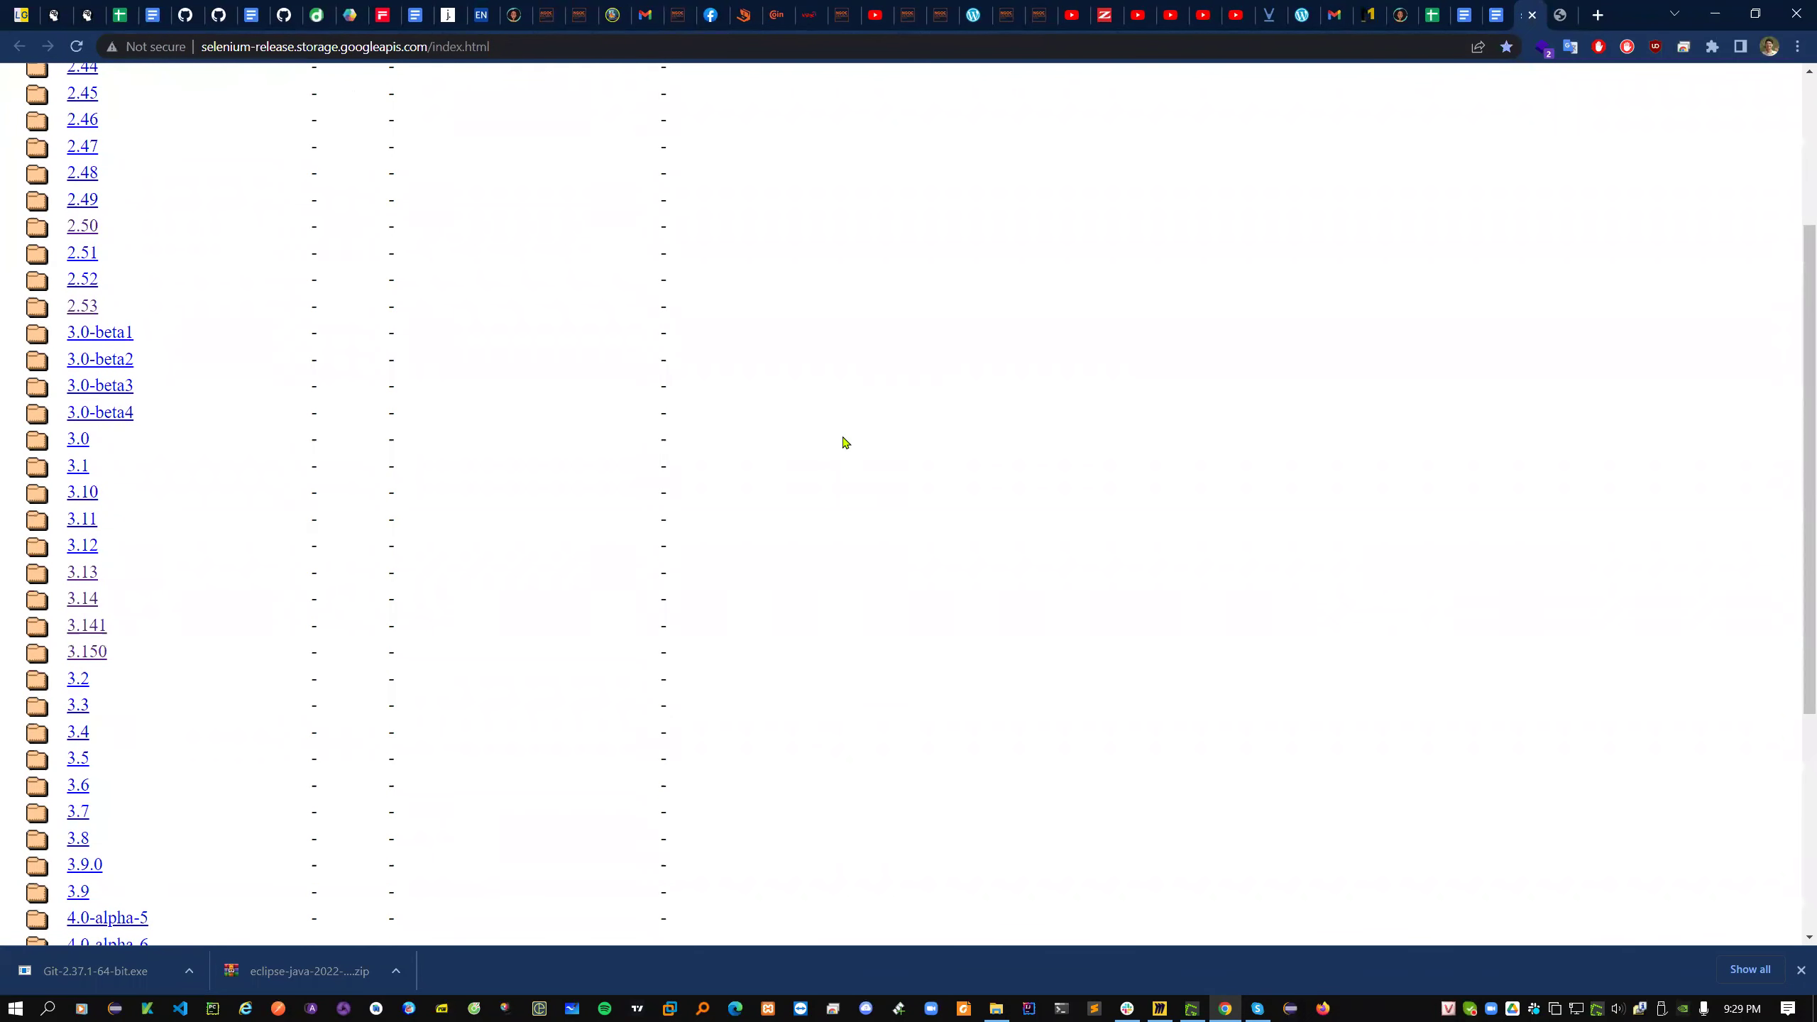
- Inspect the files in the 3.150 folder and go back to the version index
{"action": "left_click", "coordinate": [93, 653]}
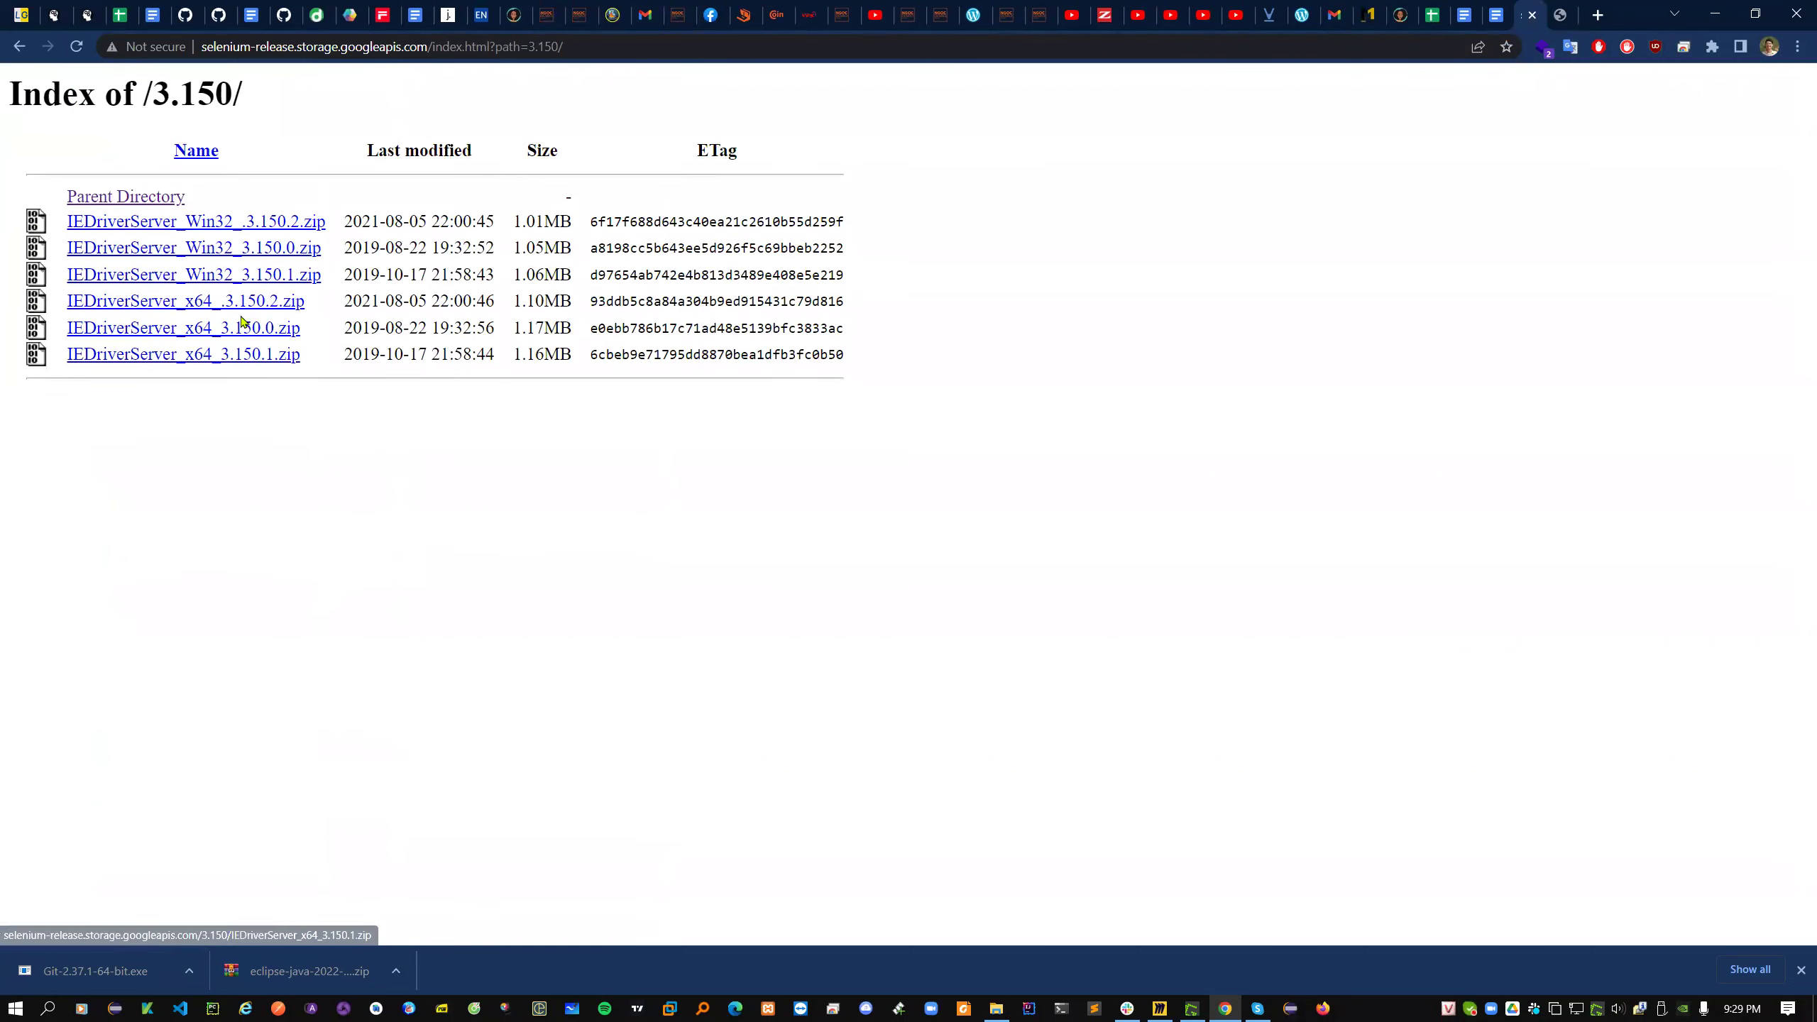
{"action": "left_click_drag", "start_coordinate": [323, 366], "coordinate": [403, 466]}
{"action": "key", "text": "alt+Left"}
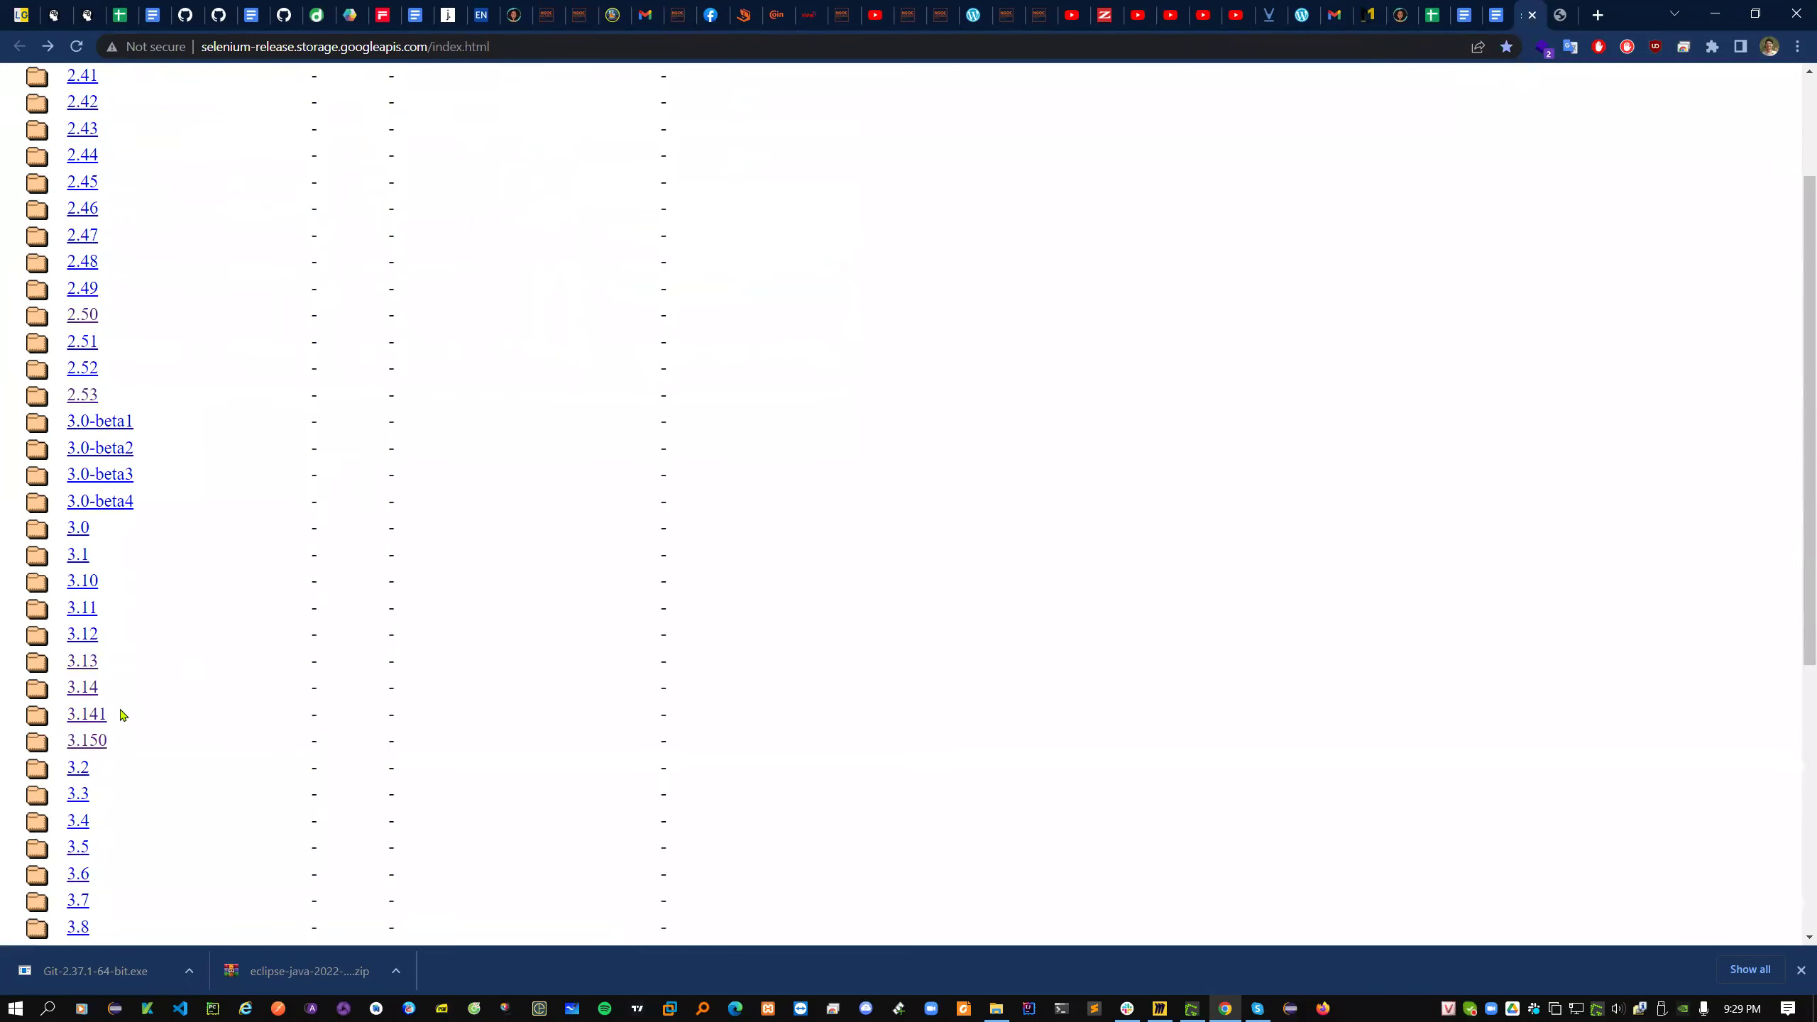
- Open the 3.141 folder, enlarge the page, and highlight the selenium-server-standalone-3.141.59, selenium-java and selenium-server files
{"action": "left_click", "coordinate": [84, 722]}
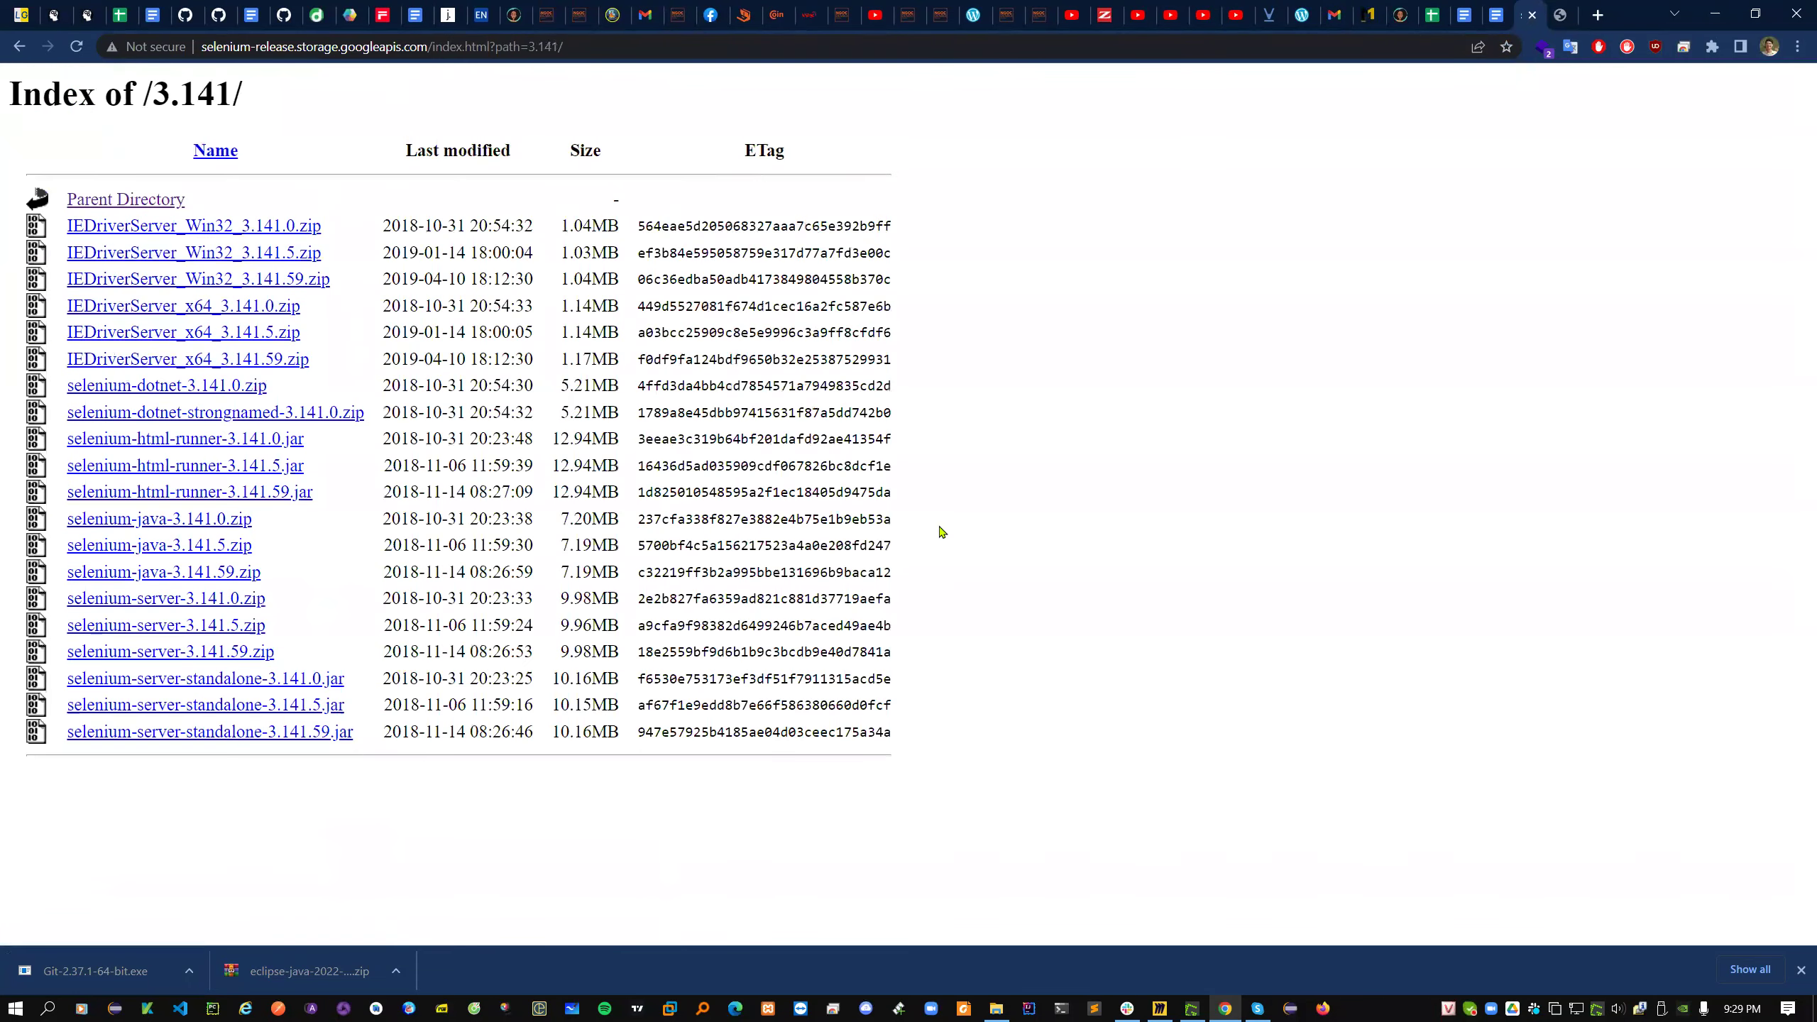
{"action": "key", "text": "ctrl+plus"}
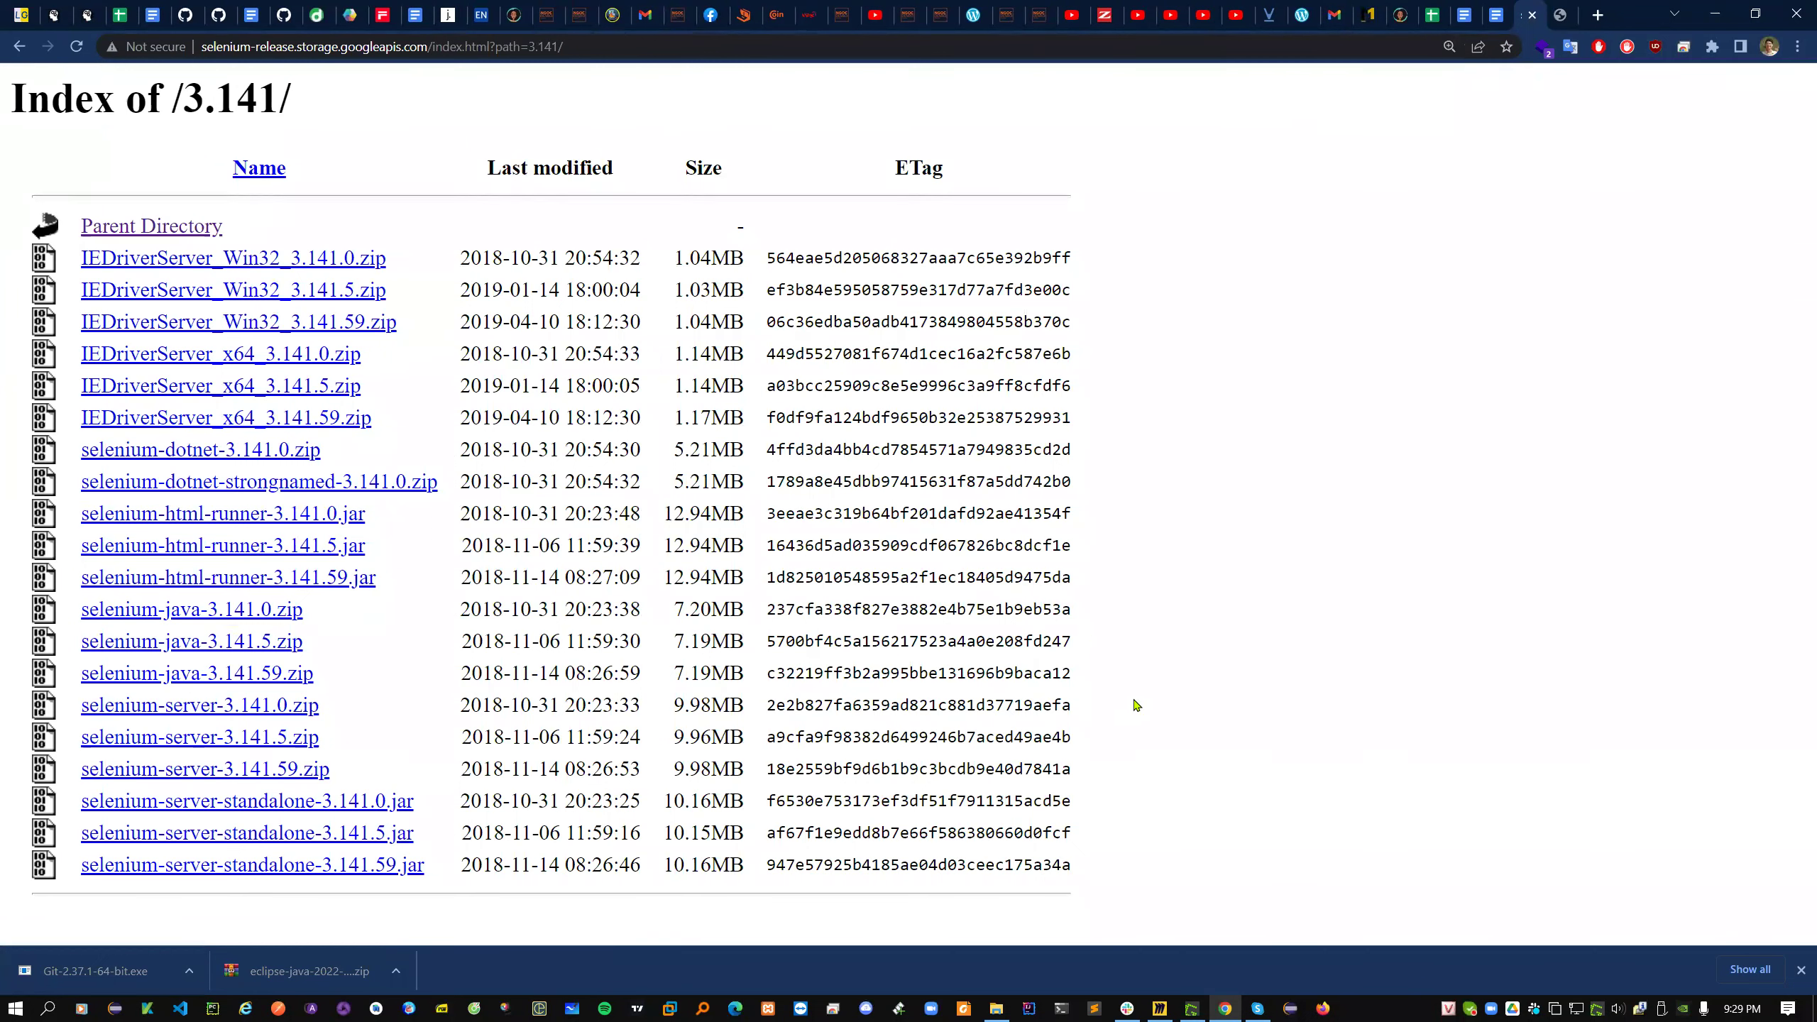
{"action": "left_click_drag", "start_coordinate": [420, 879], "coordinate": [89, 866]}
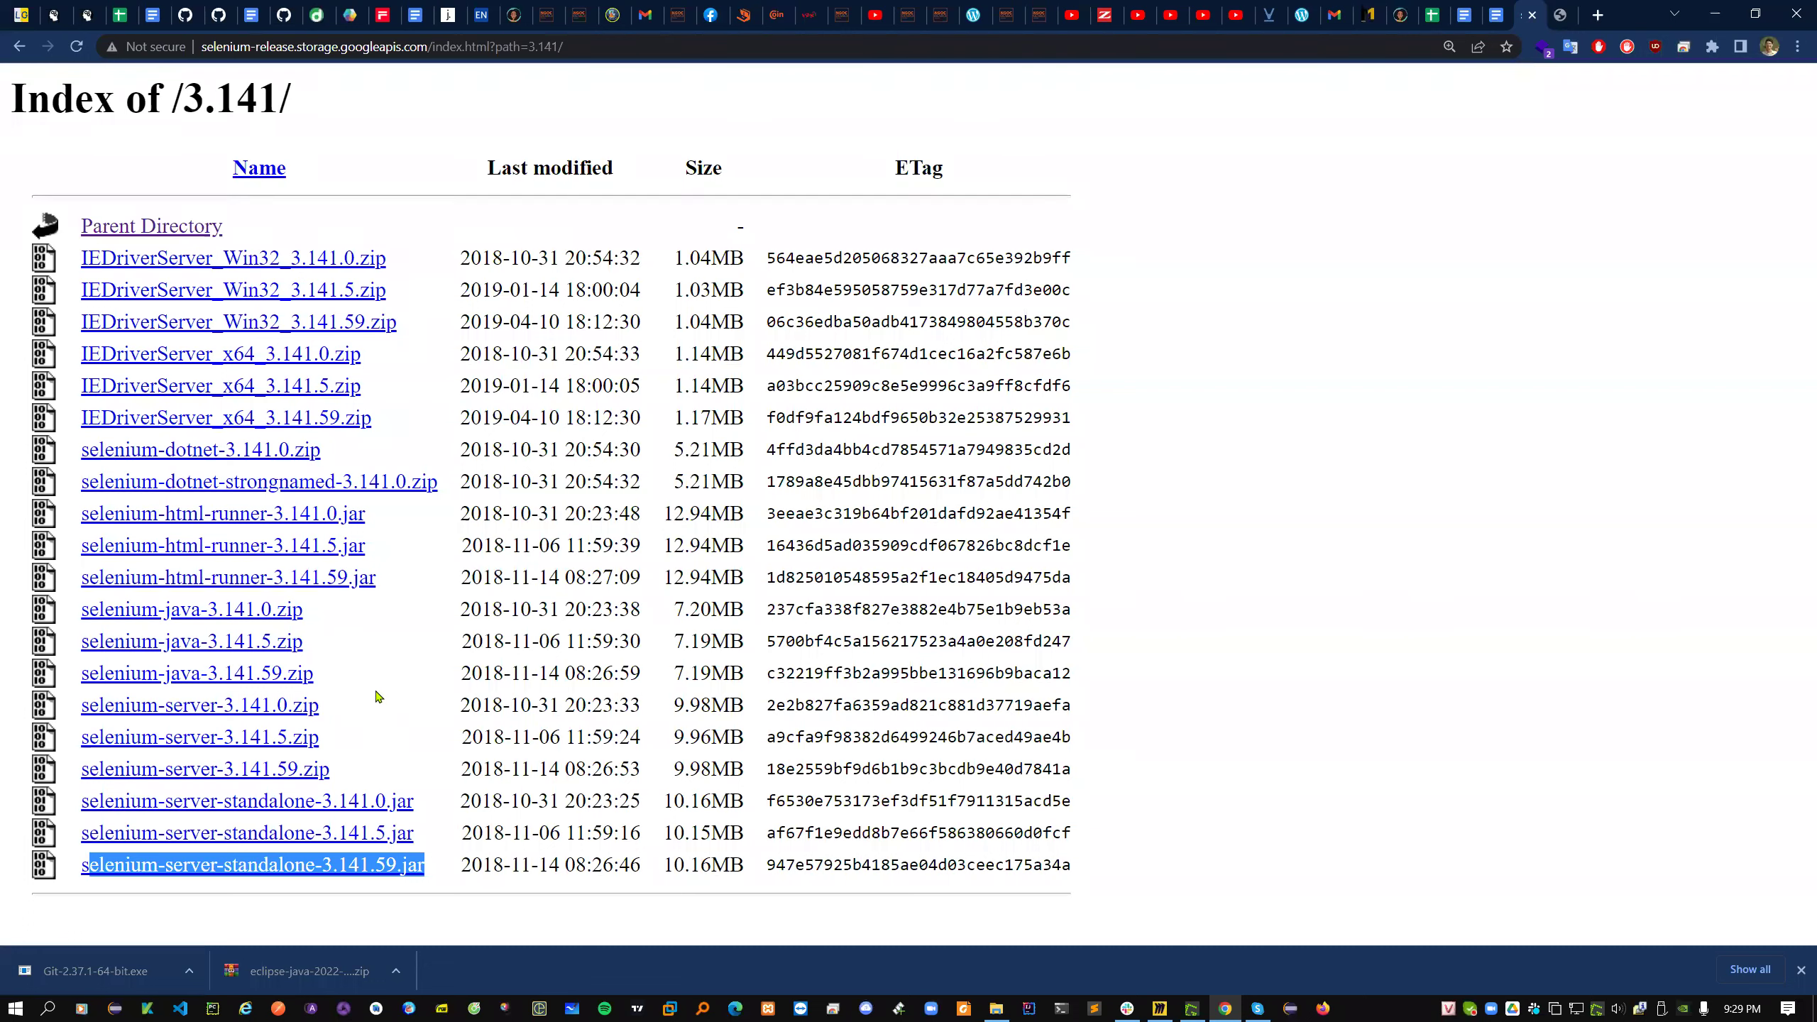
{"action": "left_click_drag", "start_coordinate": [351, 680], "coordinate": [84, 611]}
{"action": "left_click_drag", "start_coordinate": [329, 769], "coordinate": [83, 706]}
- Download selenium-server-standalone-3.141.59.jar into the 01 - Software folder of Online_Class_27
{"action": "left_click_drag", "start_coordinate": [438, 870], "coordinate": [86, 870]}
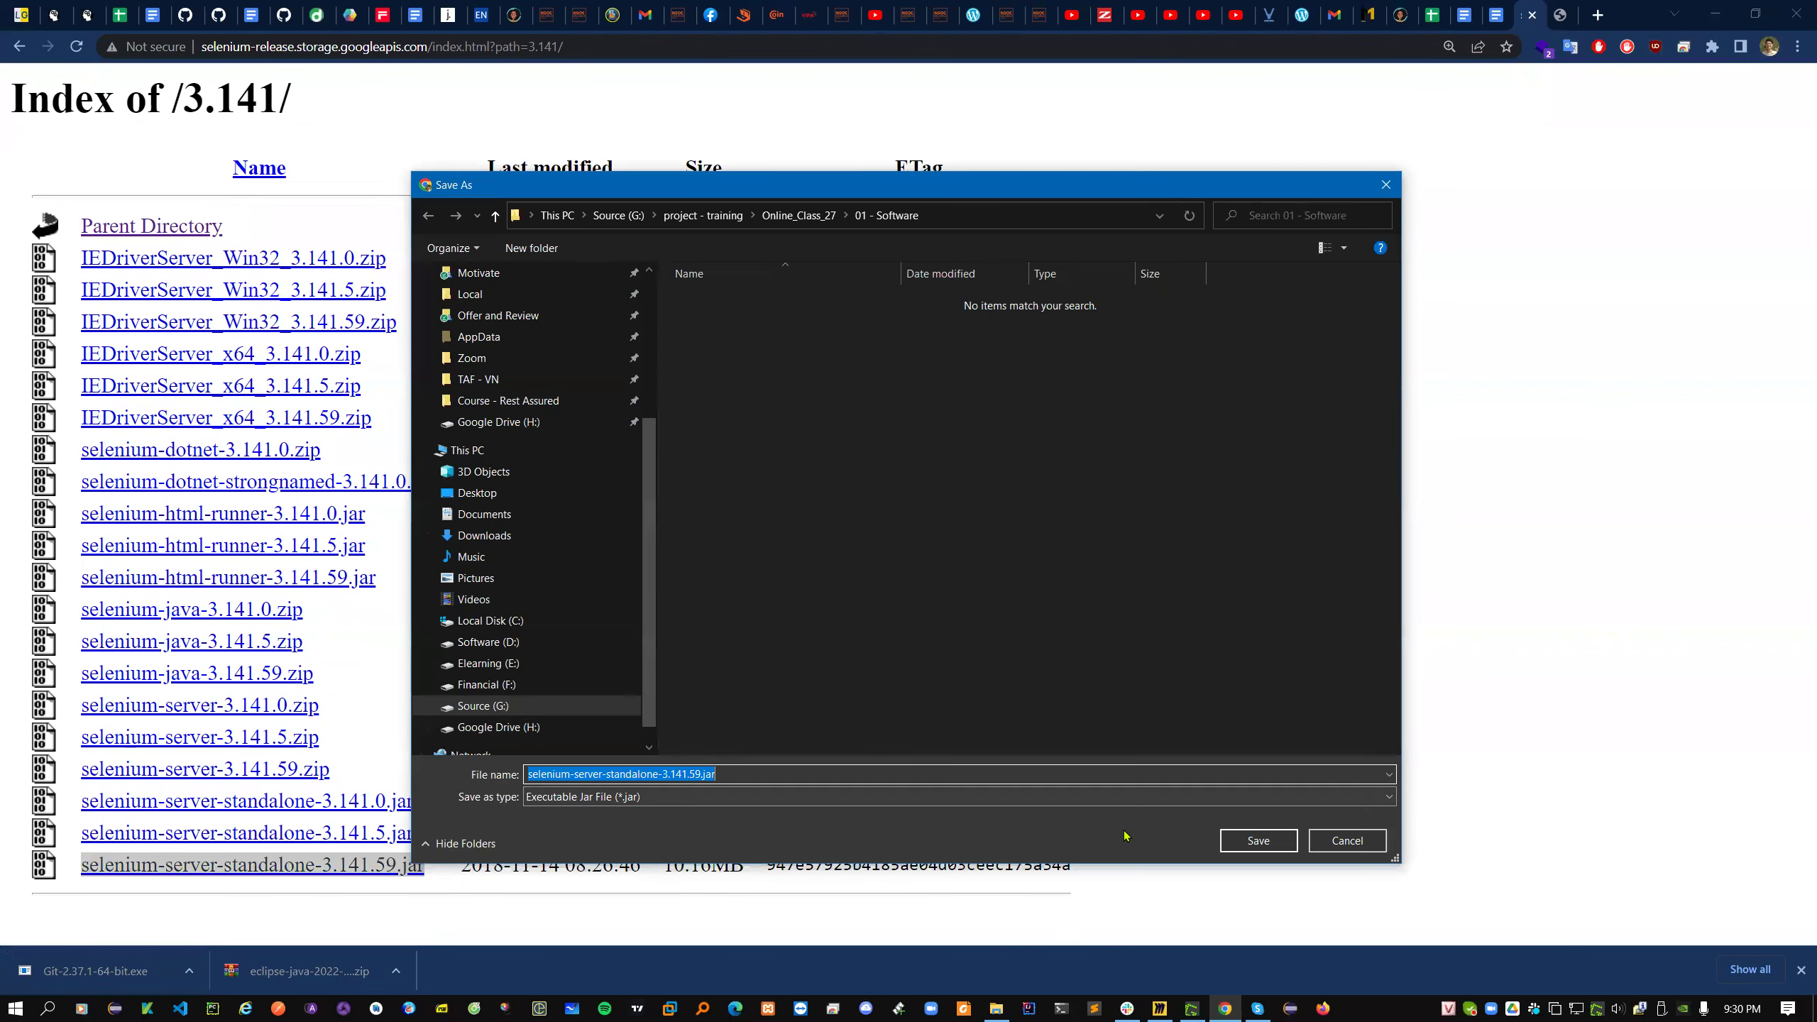
{"action": "left_click_drag", "start_coordinate": [694, 774], "coordinate": [613, 774]}
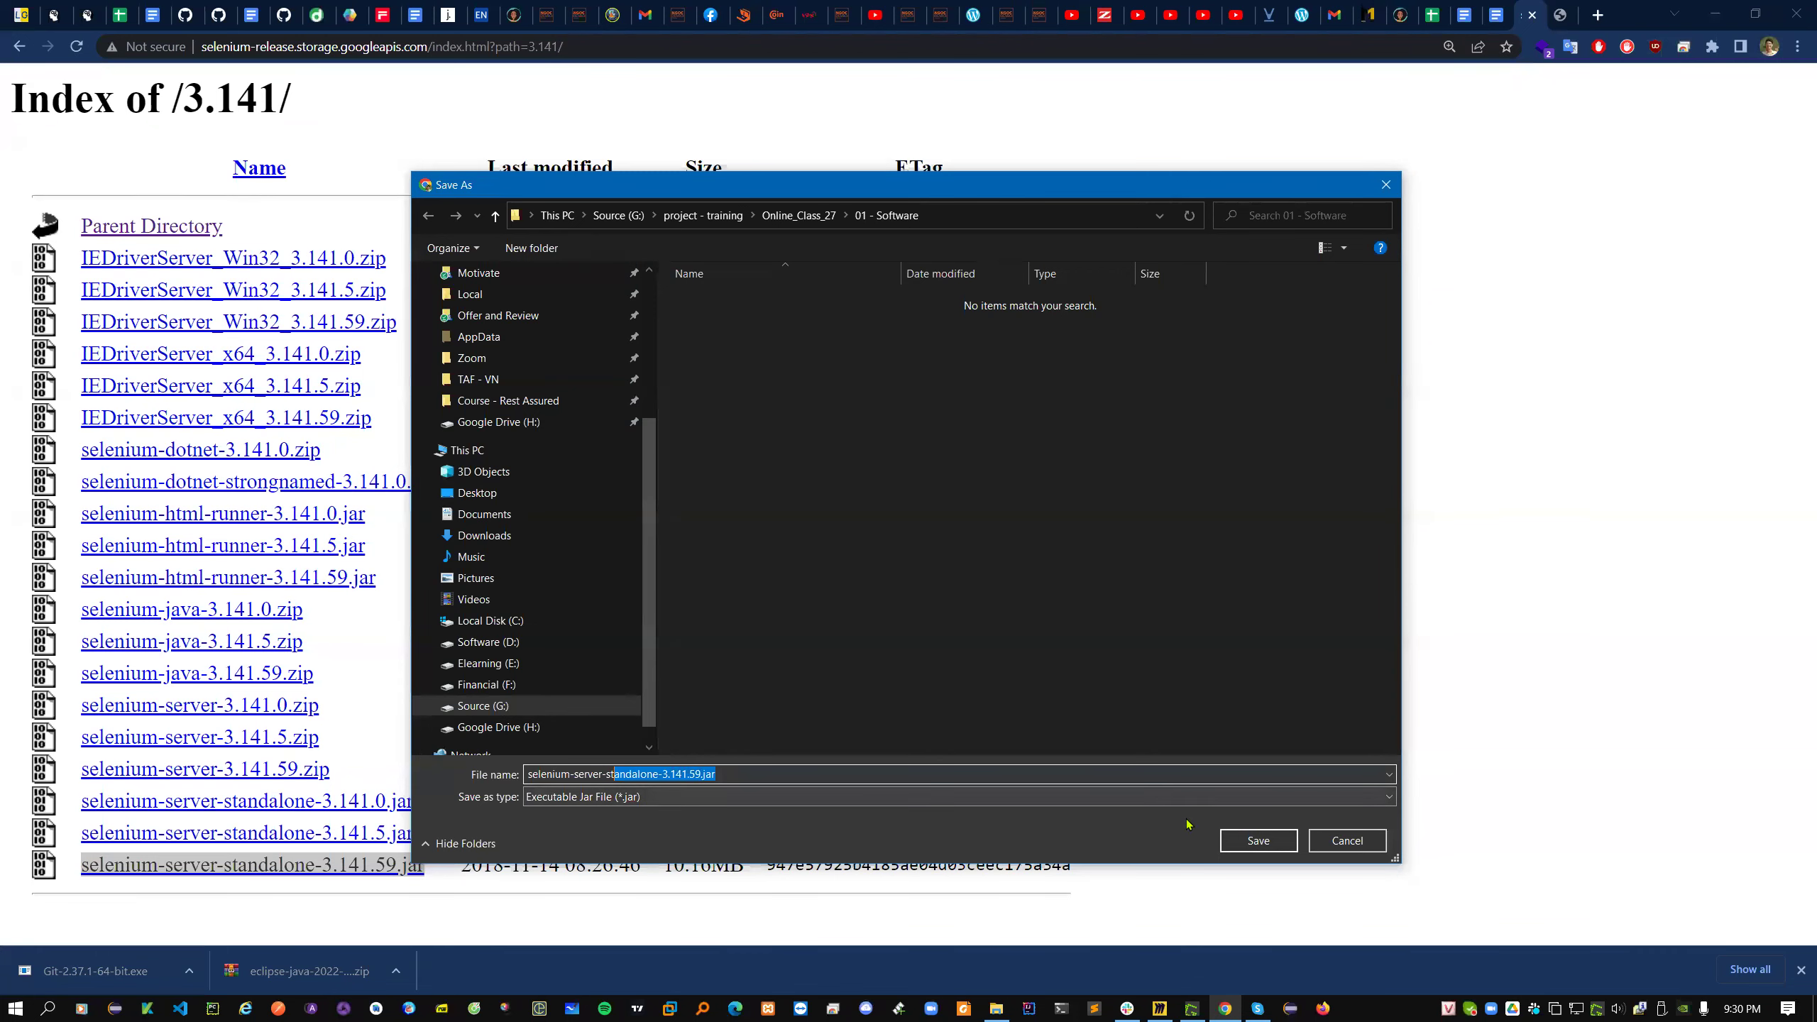
{"action": "left_click", "coordinate": [1240, 843]}
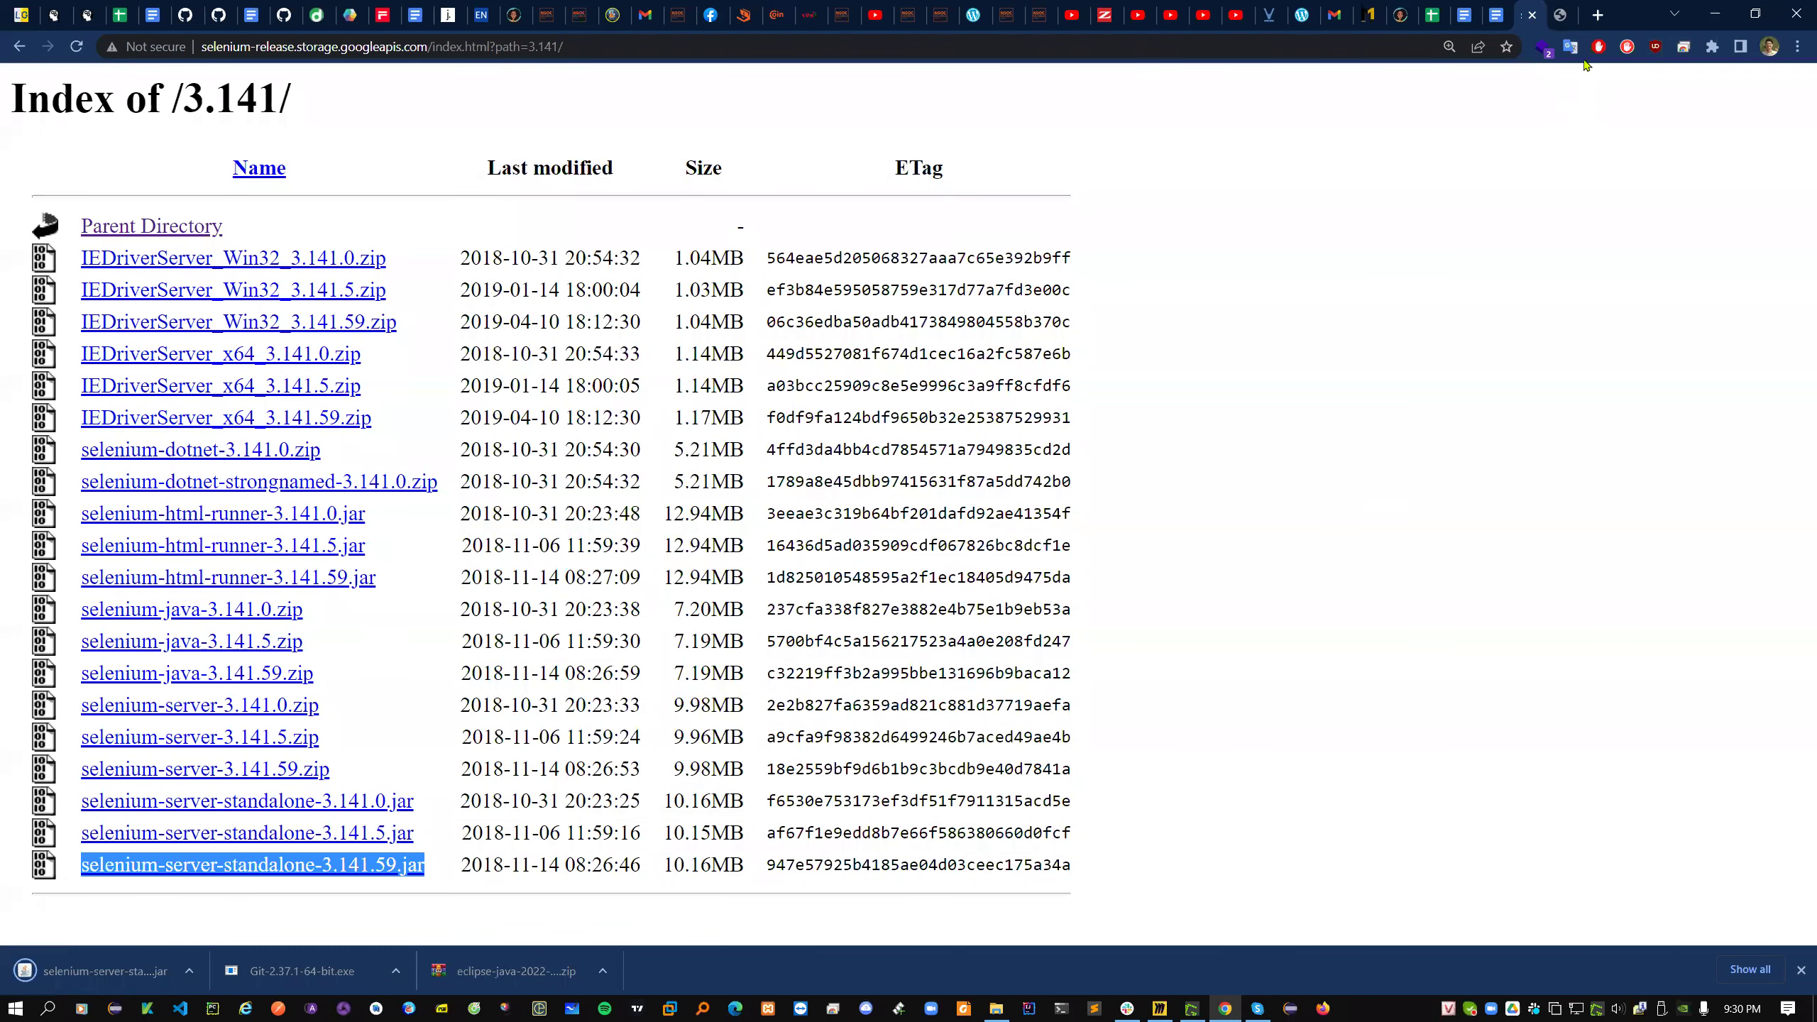
- Check the Firefox browser entry in the course document's software list, and search the web for "firefox download"
{"action": "left_click", "coordinate": [1530, 15]}
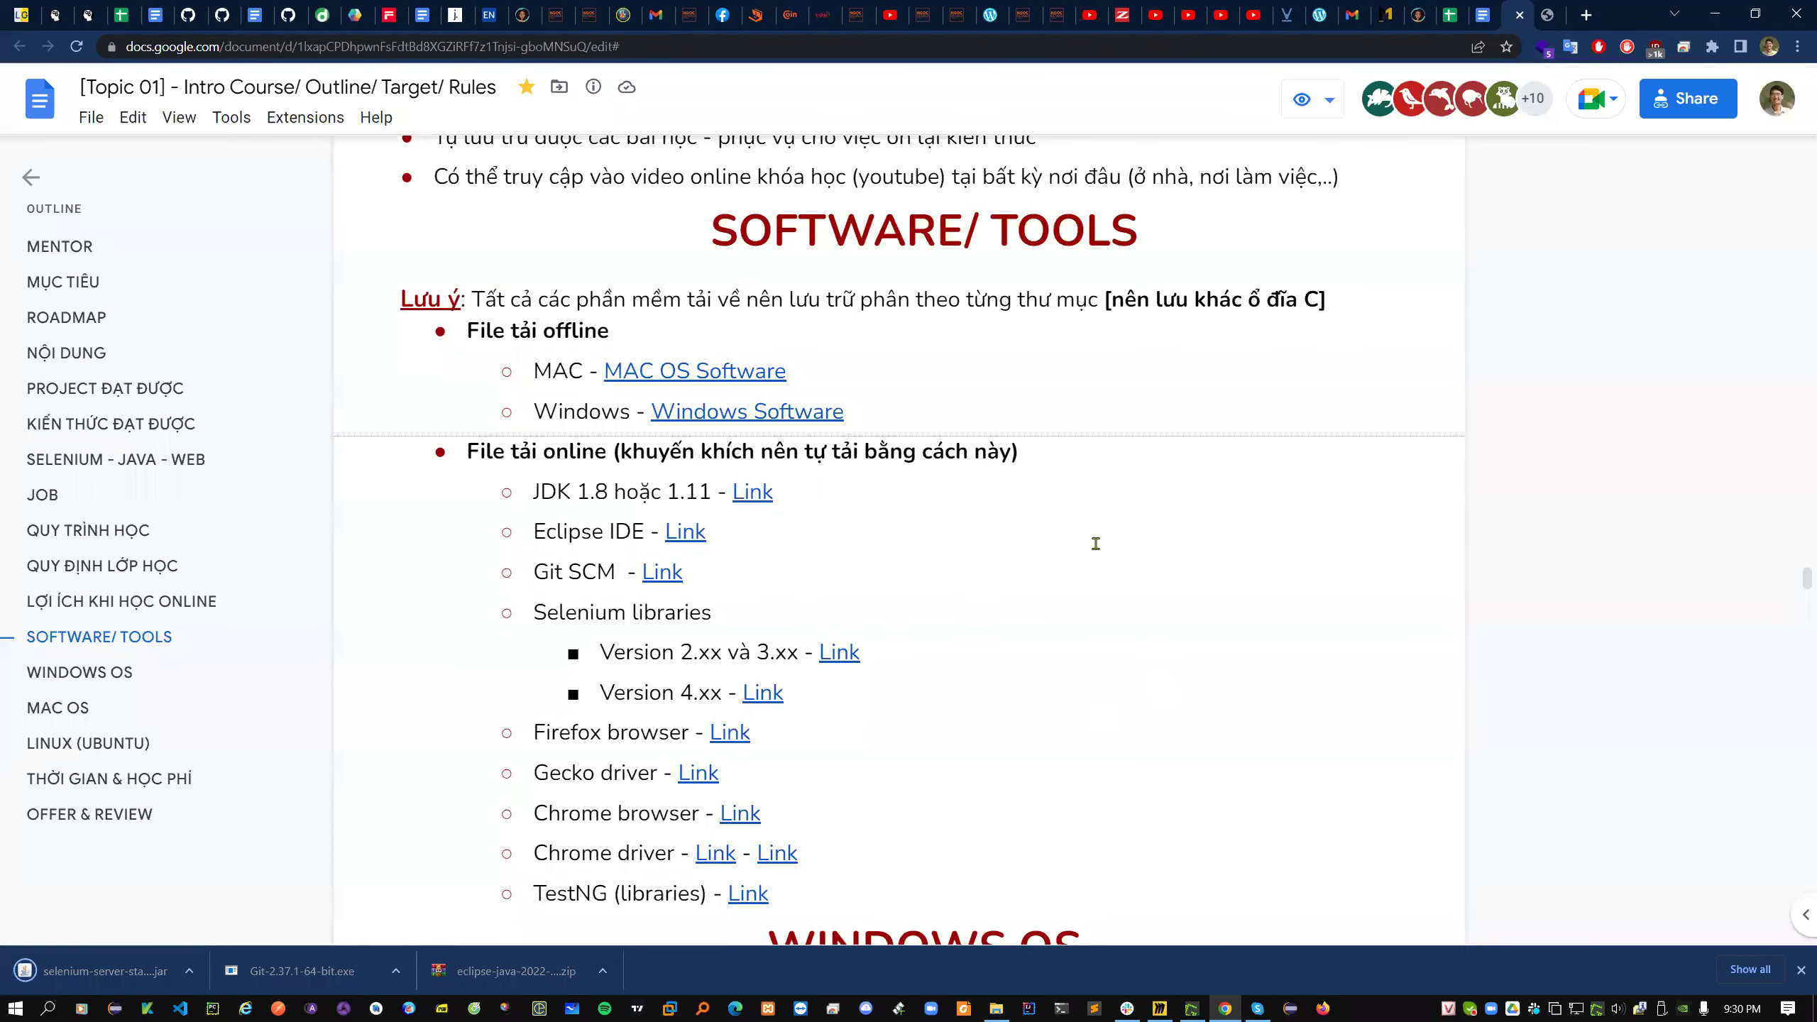
{"action": "scroll", "coordinate": [1106, 542], "scroll_direction": "down", "scroll_amount": 2}
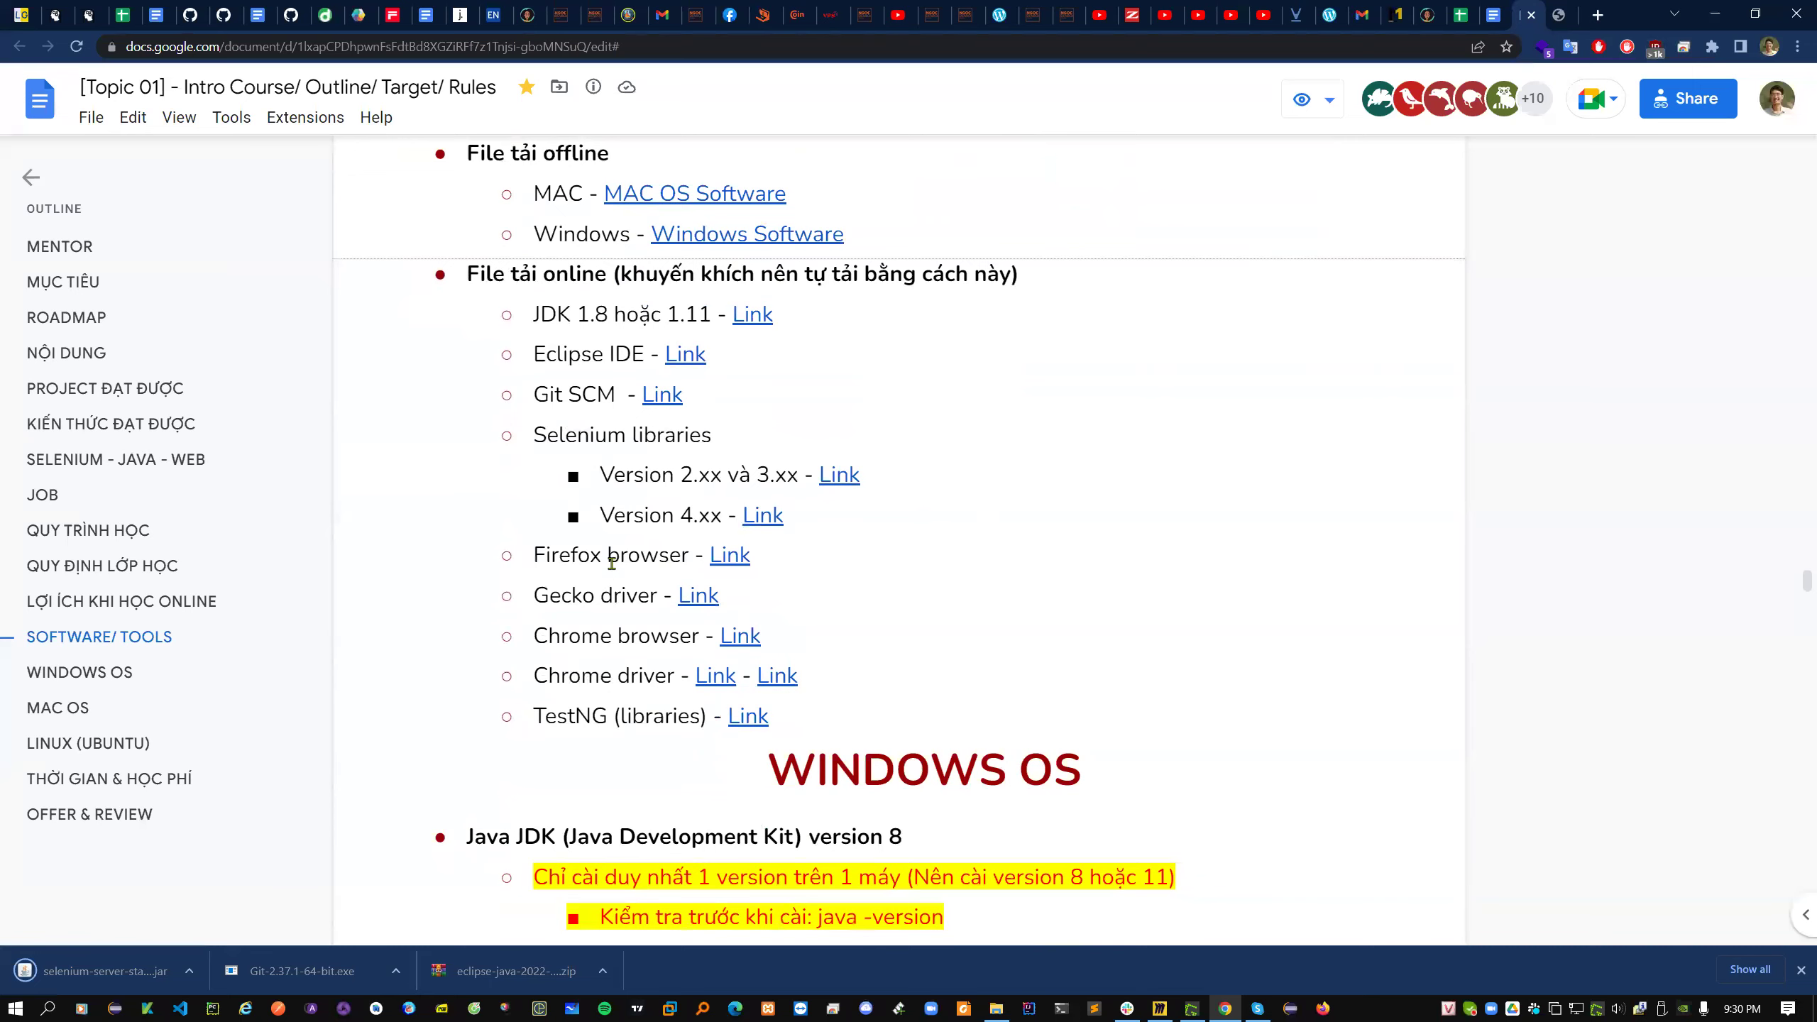
{"action": "key", "text": "ctrl+shift+t"}
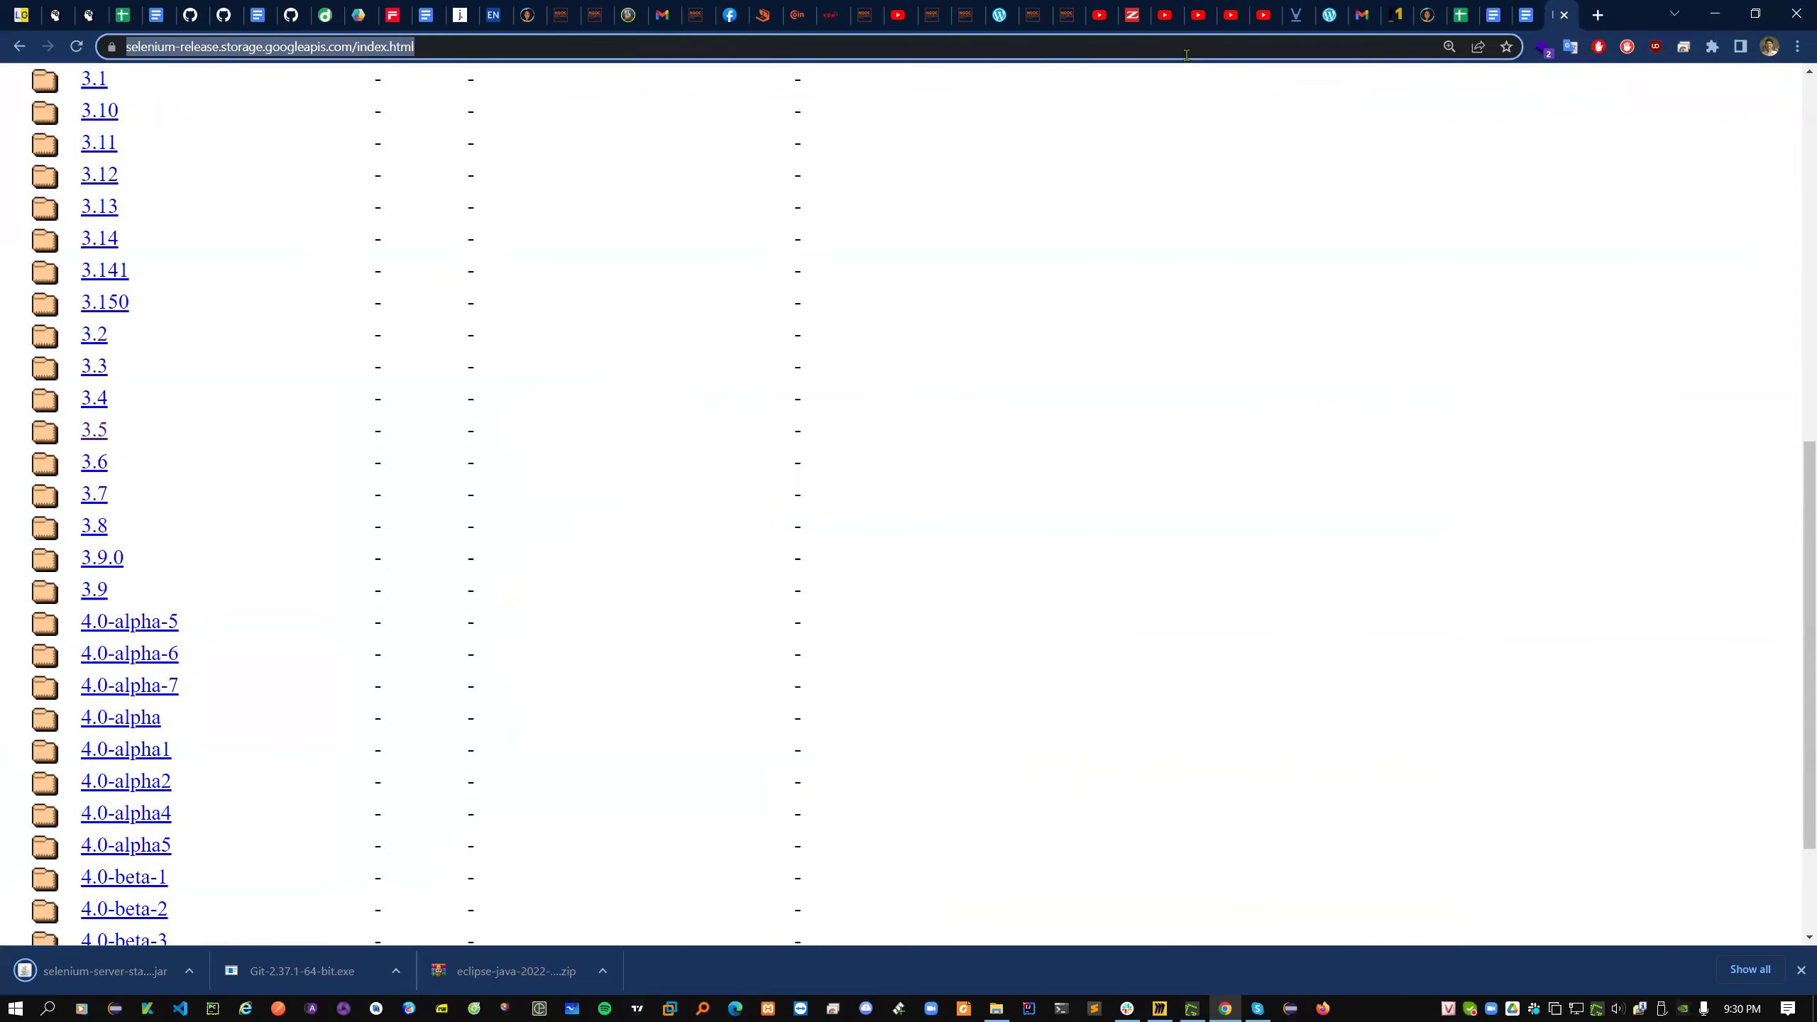
{"action": "type", "text": "firefox"}
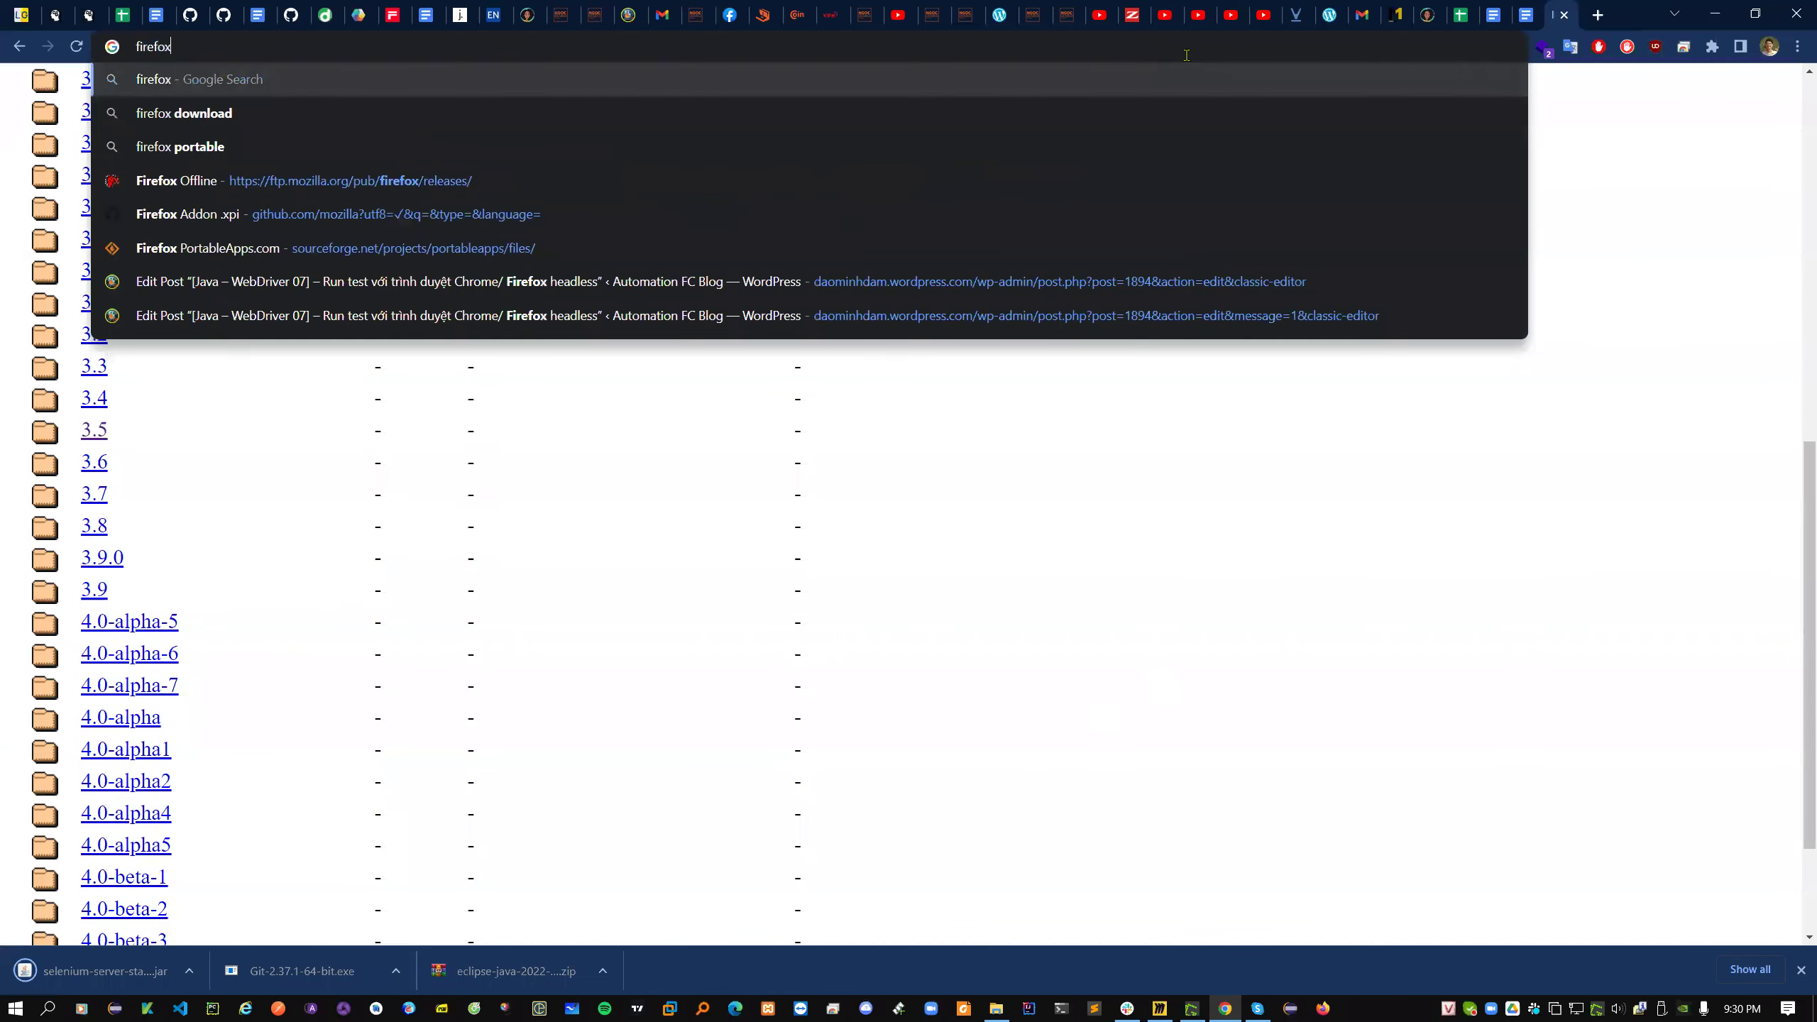
{"action": "type", "text": " download"}
{"action": "key", "text": "Return"}
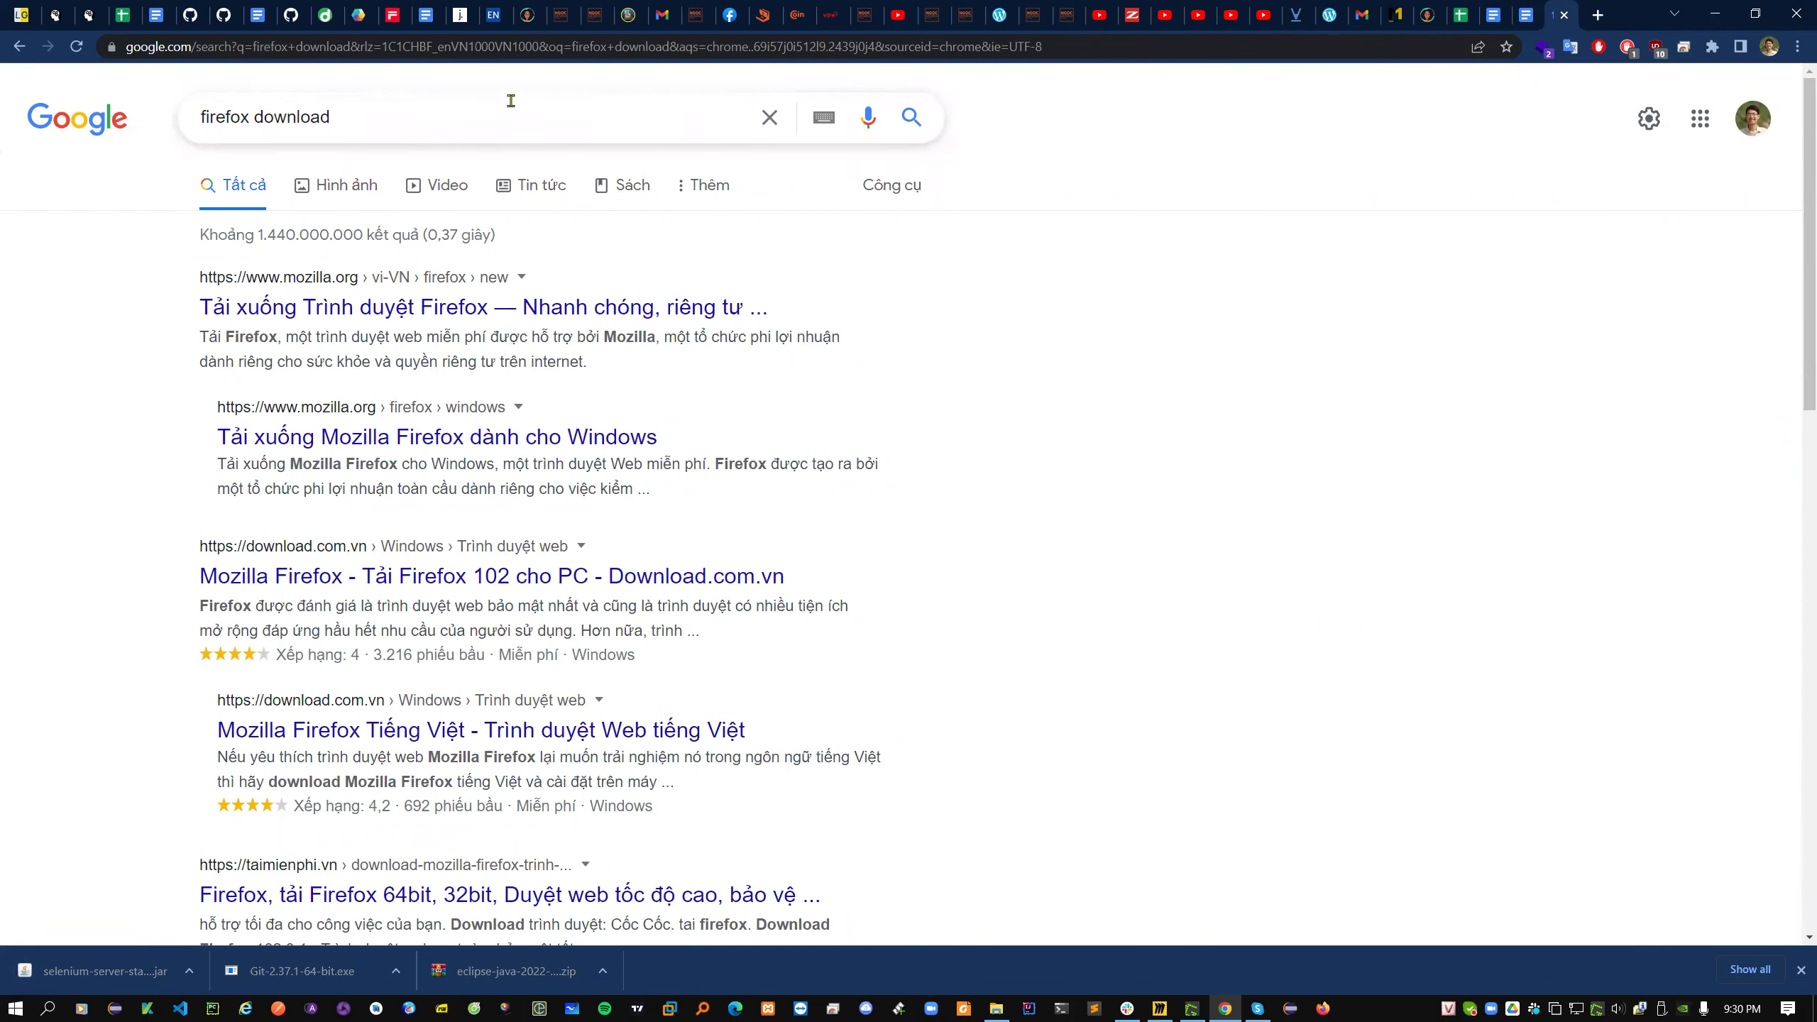
{"action": "left_click", "coordinate": [542, 51]}
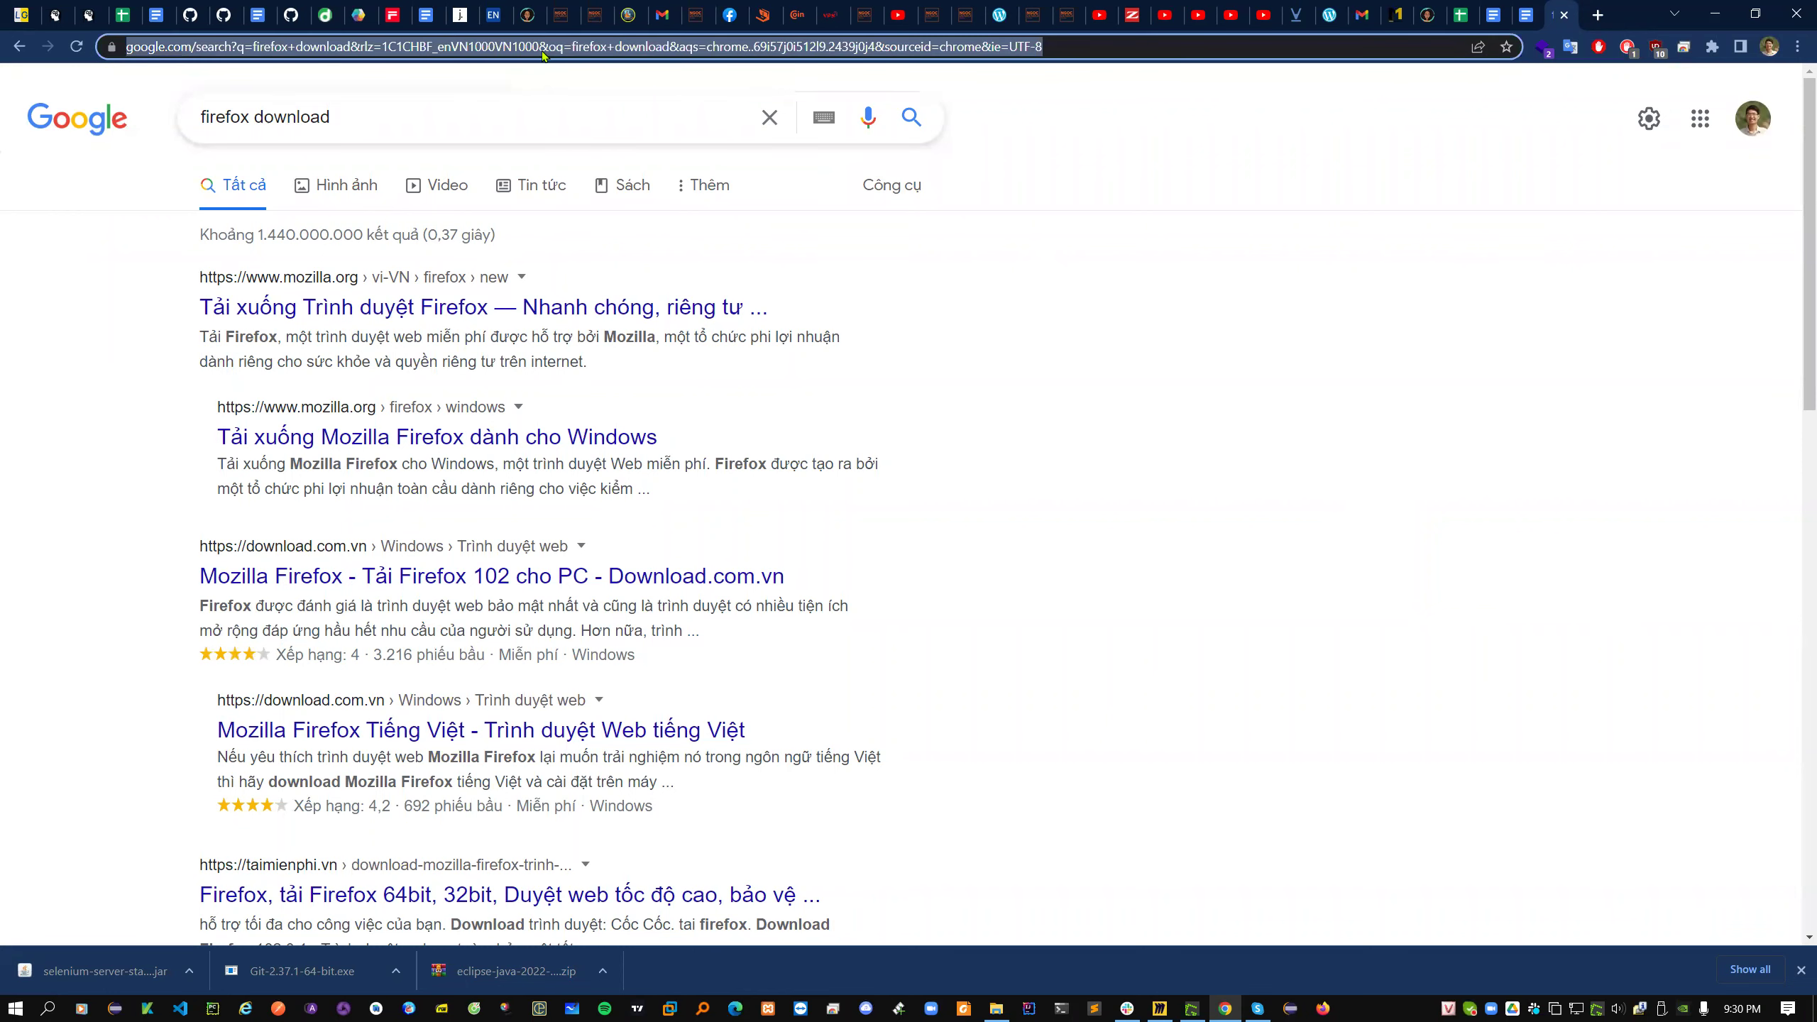
{"action": "type", "text": "firefox"}
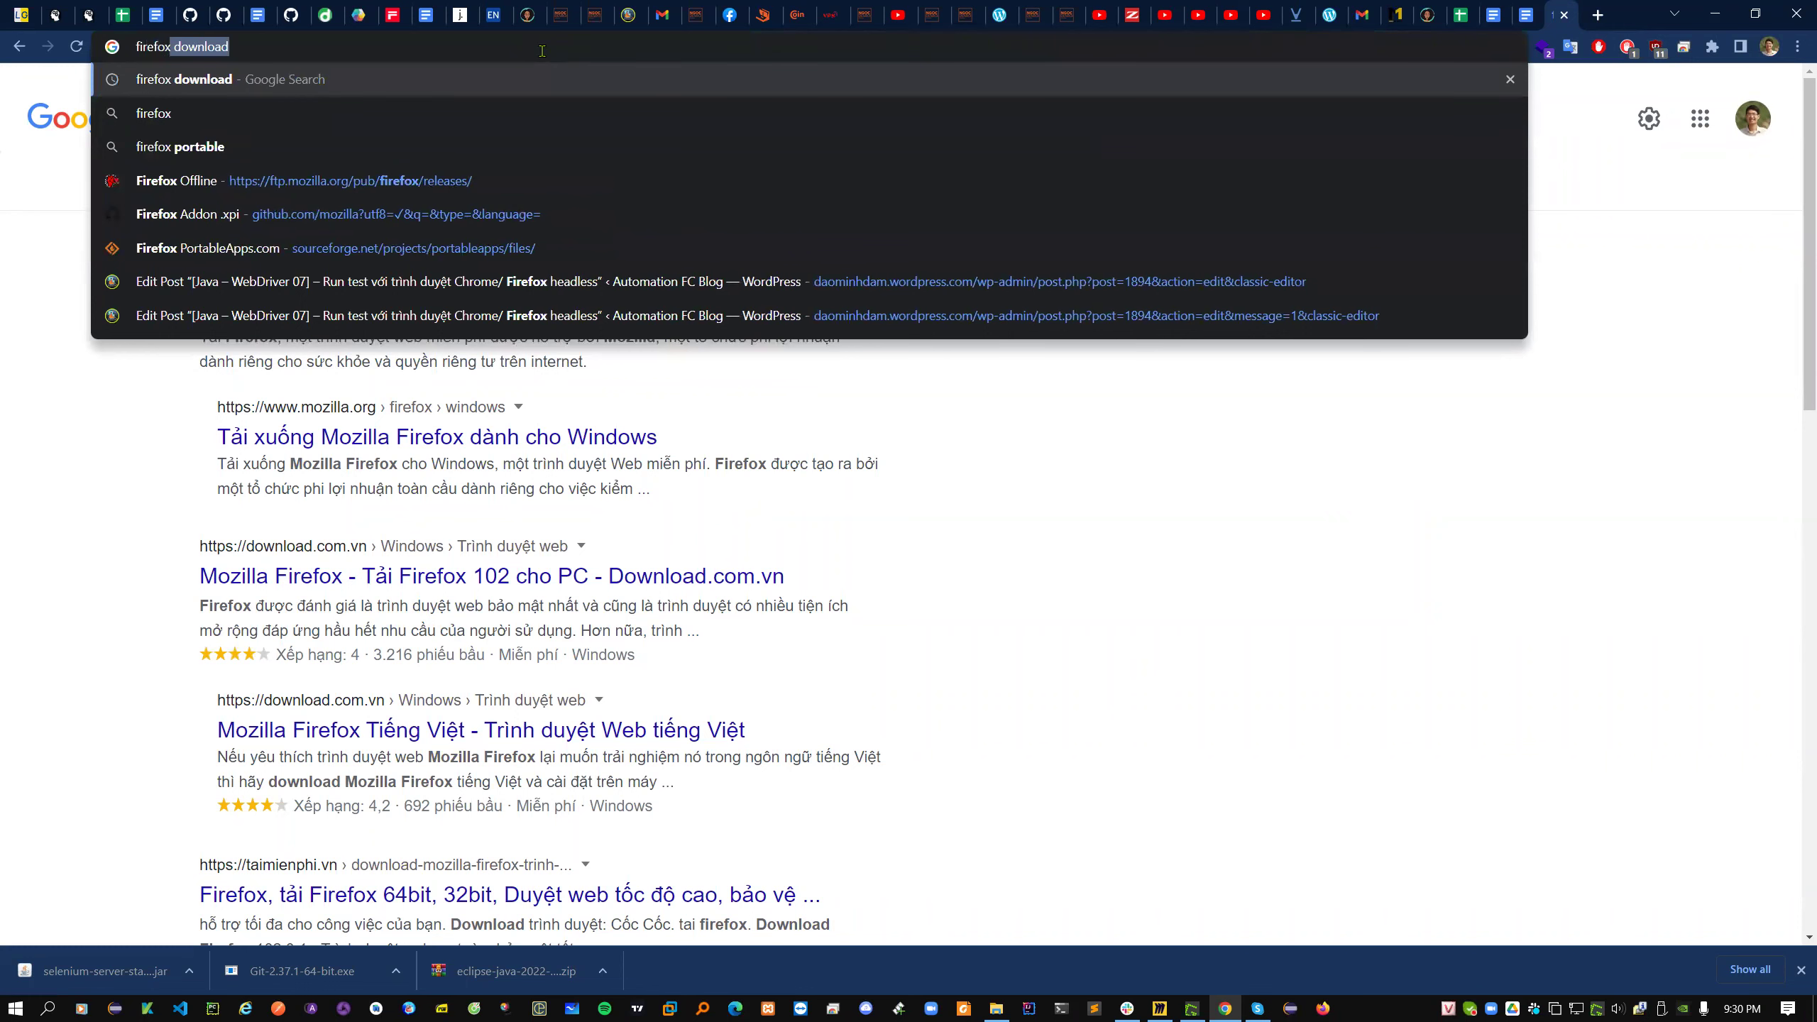
{"action": "left_click", "coordinate": [372, 182]}
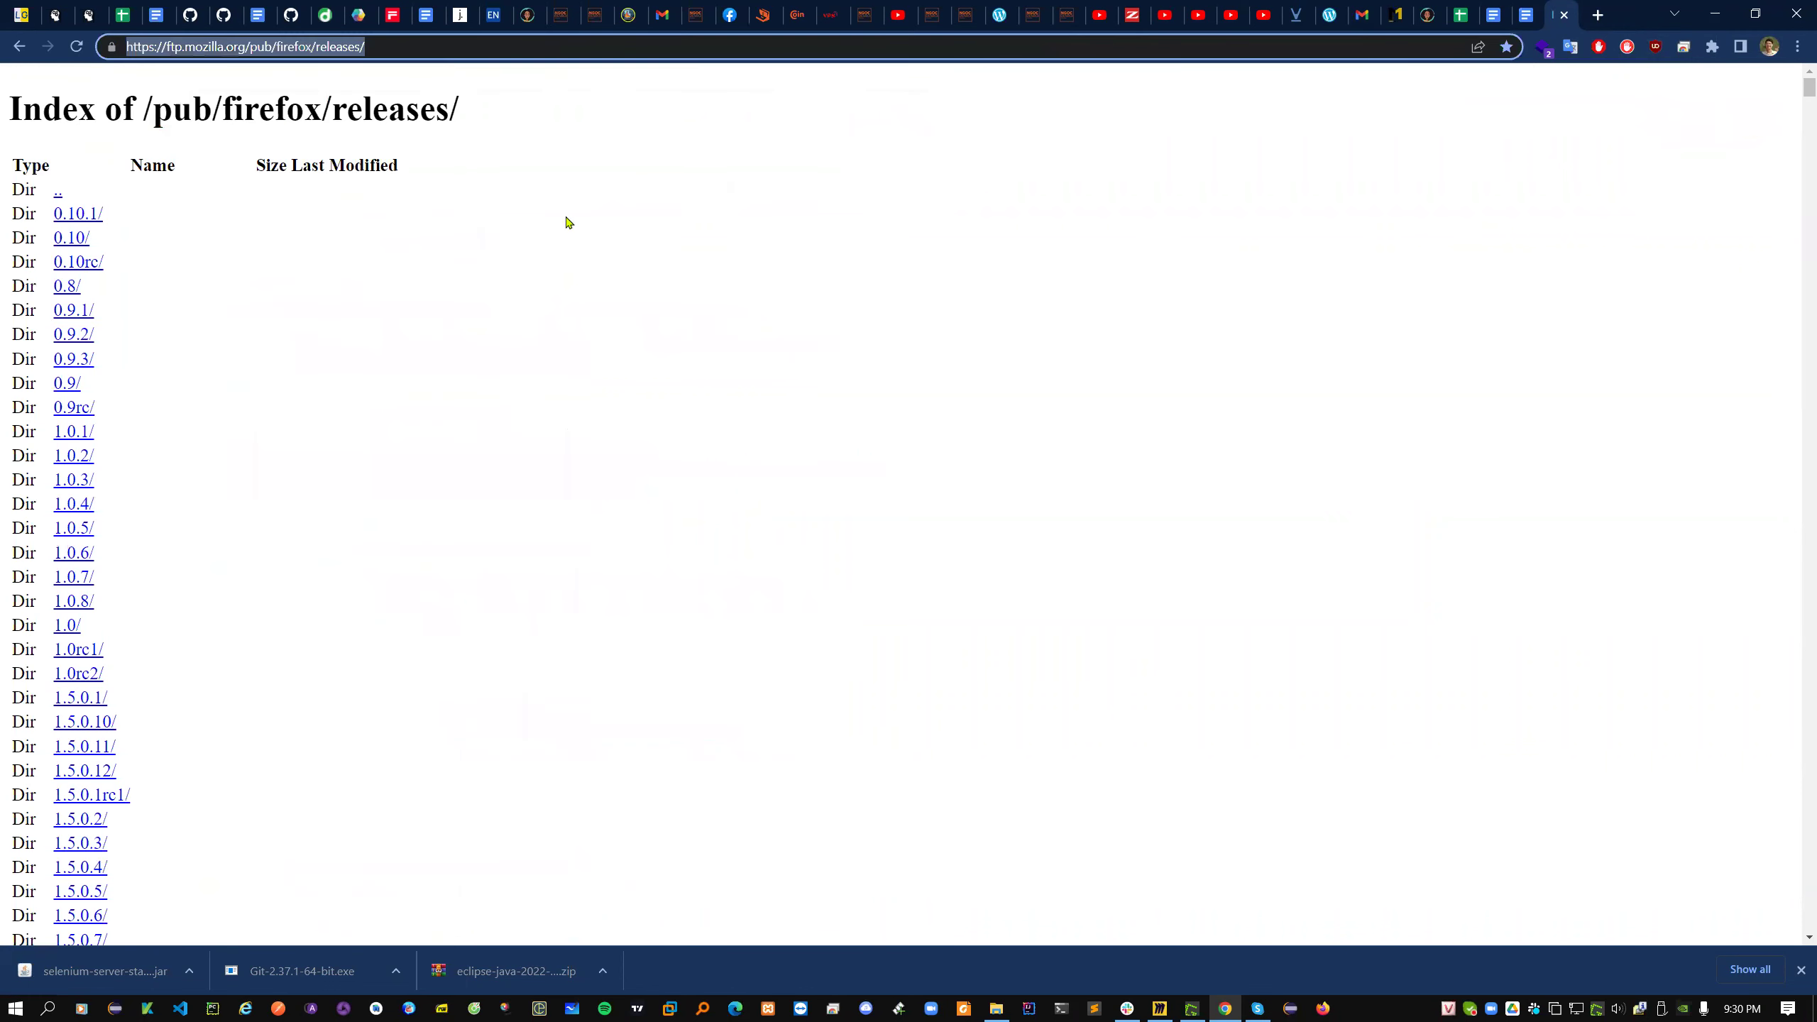
- Send the Firefox releases URL in the Selenium_Online_27 Skype chat, and return to the browser
{"action": "left_click", "coordinate": [1258, 1008]}
{"action": "left_click", "coordinate": [1201, 949]}
{"action": "type", "text": "https://ftp.mozilla.org/pub/firefox/releases/"}
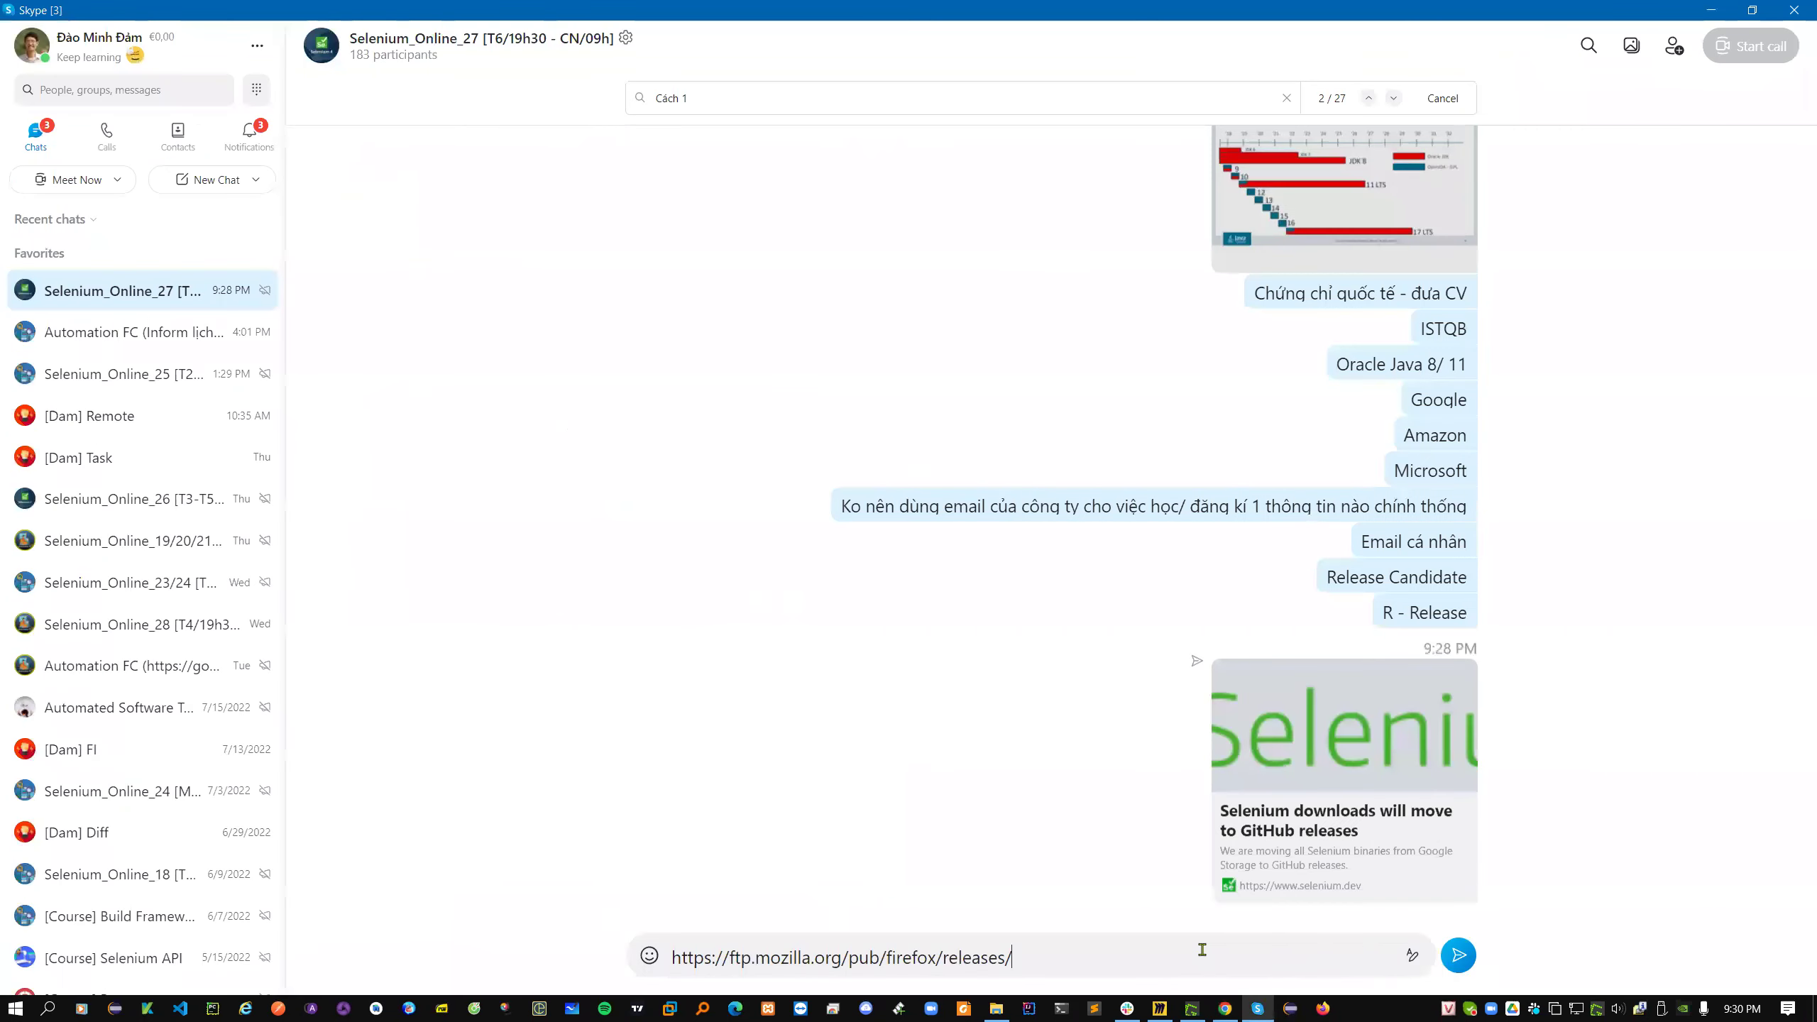
{"action": "key", "text": "Return"}
{"action": "key", "text": "alt+Tab"}
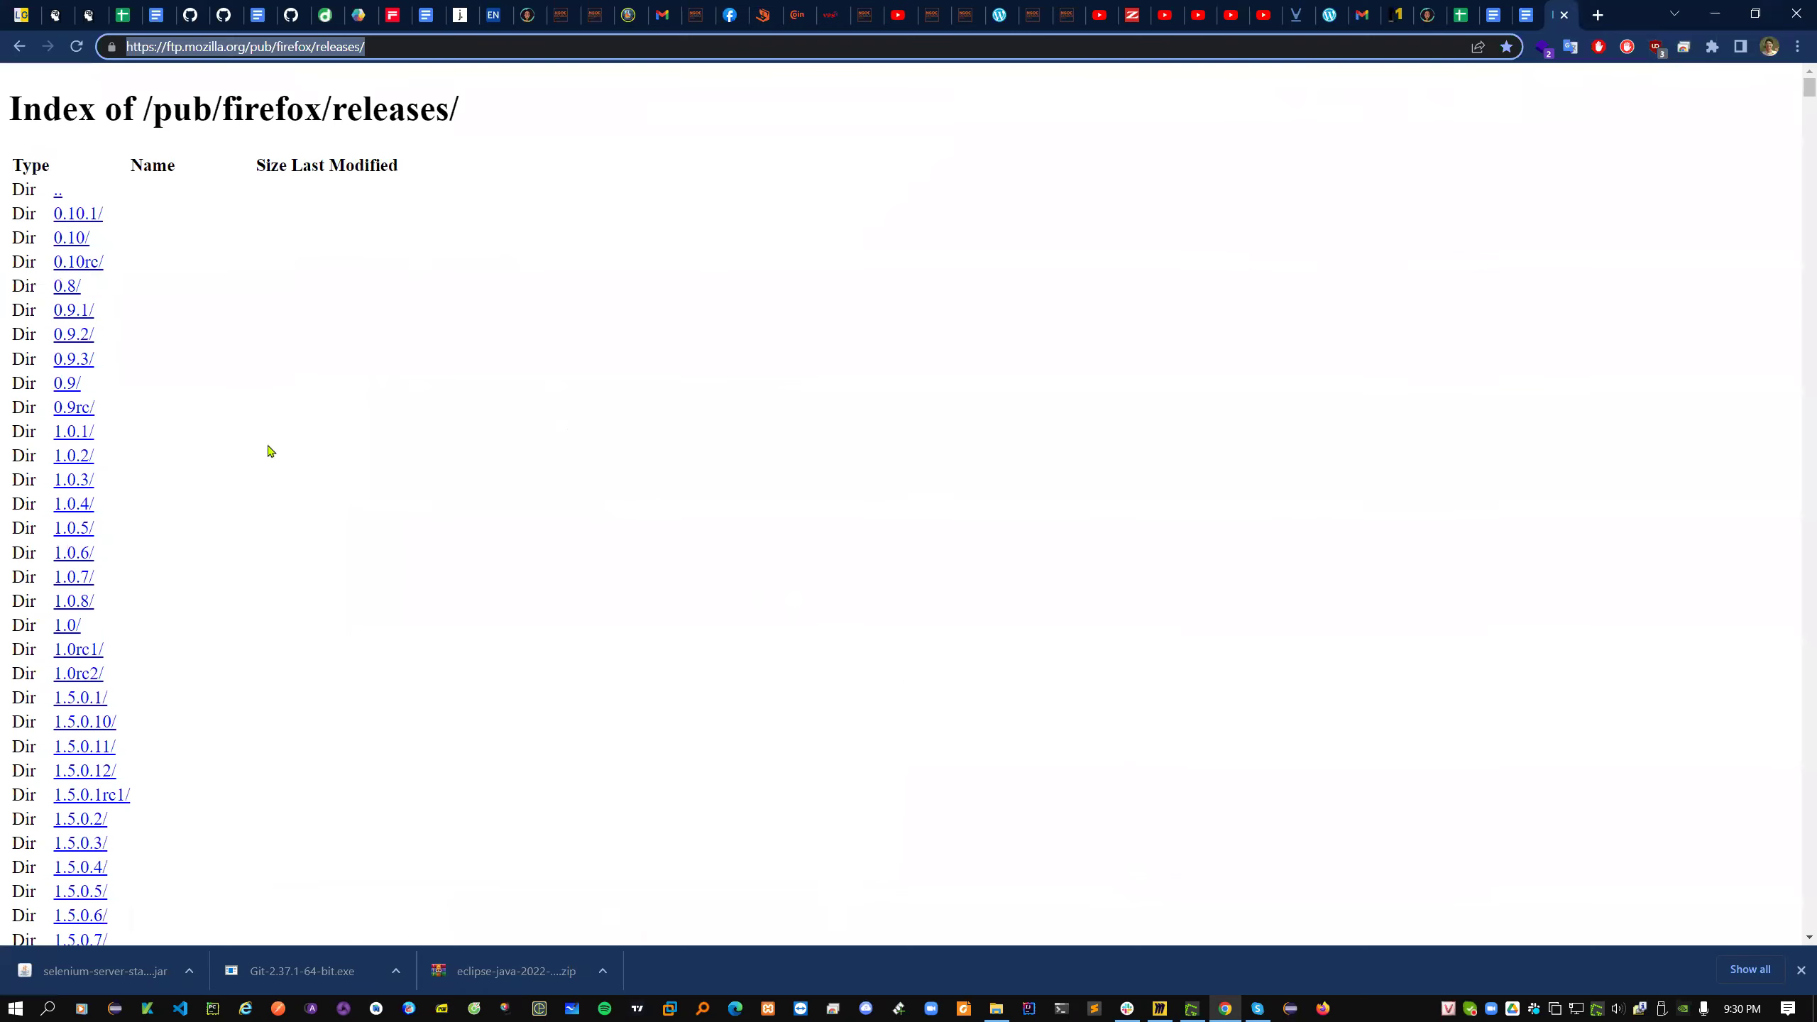
- Browse the Firefox releases index for recent version folders, highlighting 91.0.1 and examining the entries at the end of the list
{"action": "scroll", "coordinate": [1789, 397], "scroll_direction": "down", "scroll_amount": 6}
{"action": "left_click_drag", "start_coordinate": [1797, 116], "coordinate": [1764, 951]}
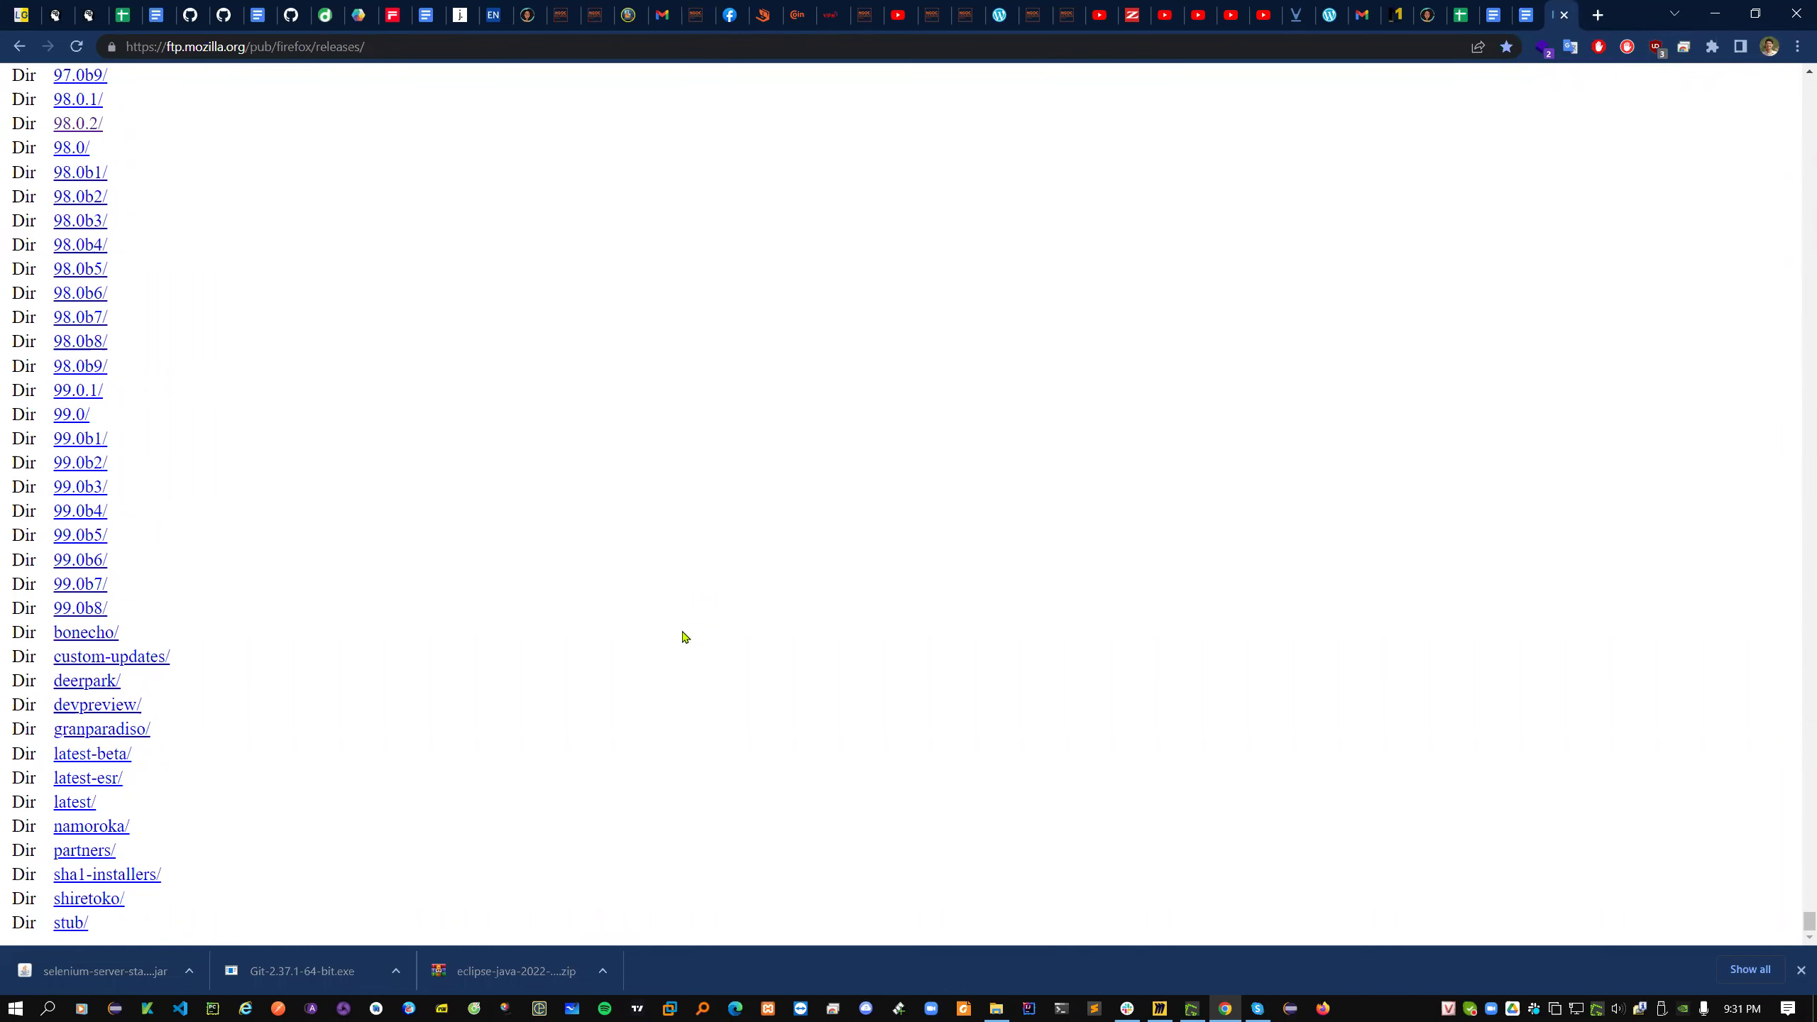
{"action": "scroll", "coordinate": [684, 636], "scroll_direction": "up", "scroll_amount": 20}
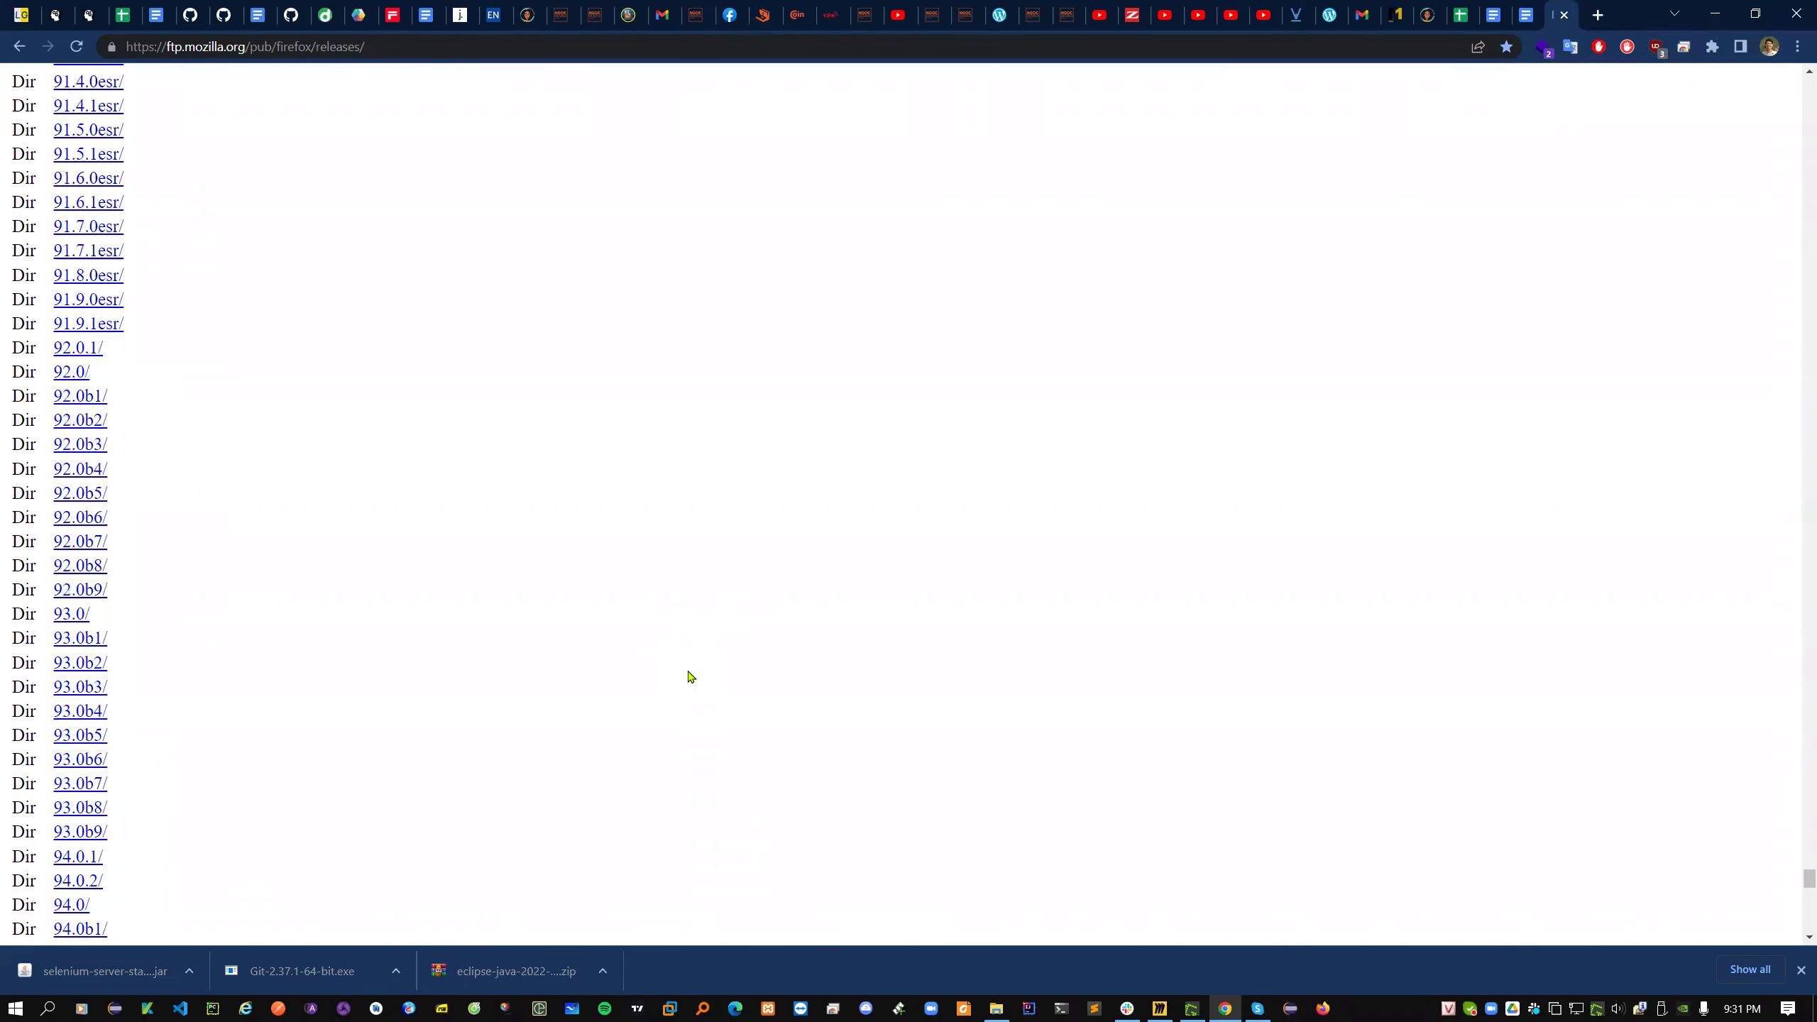
{"action": "scroll", "coordinate": [691, 677], "scroll_direction": "up", "scroll_amount": 3}
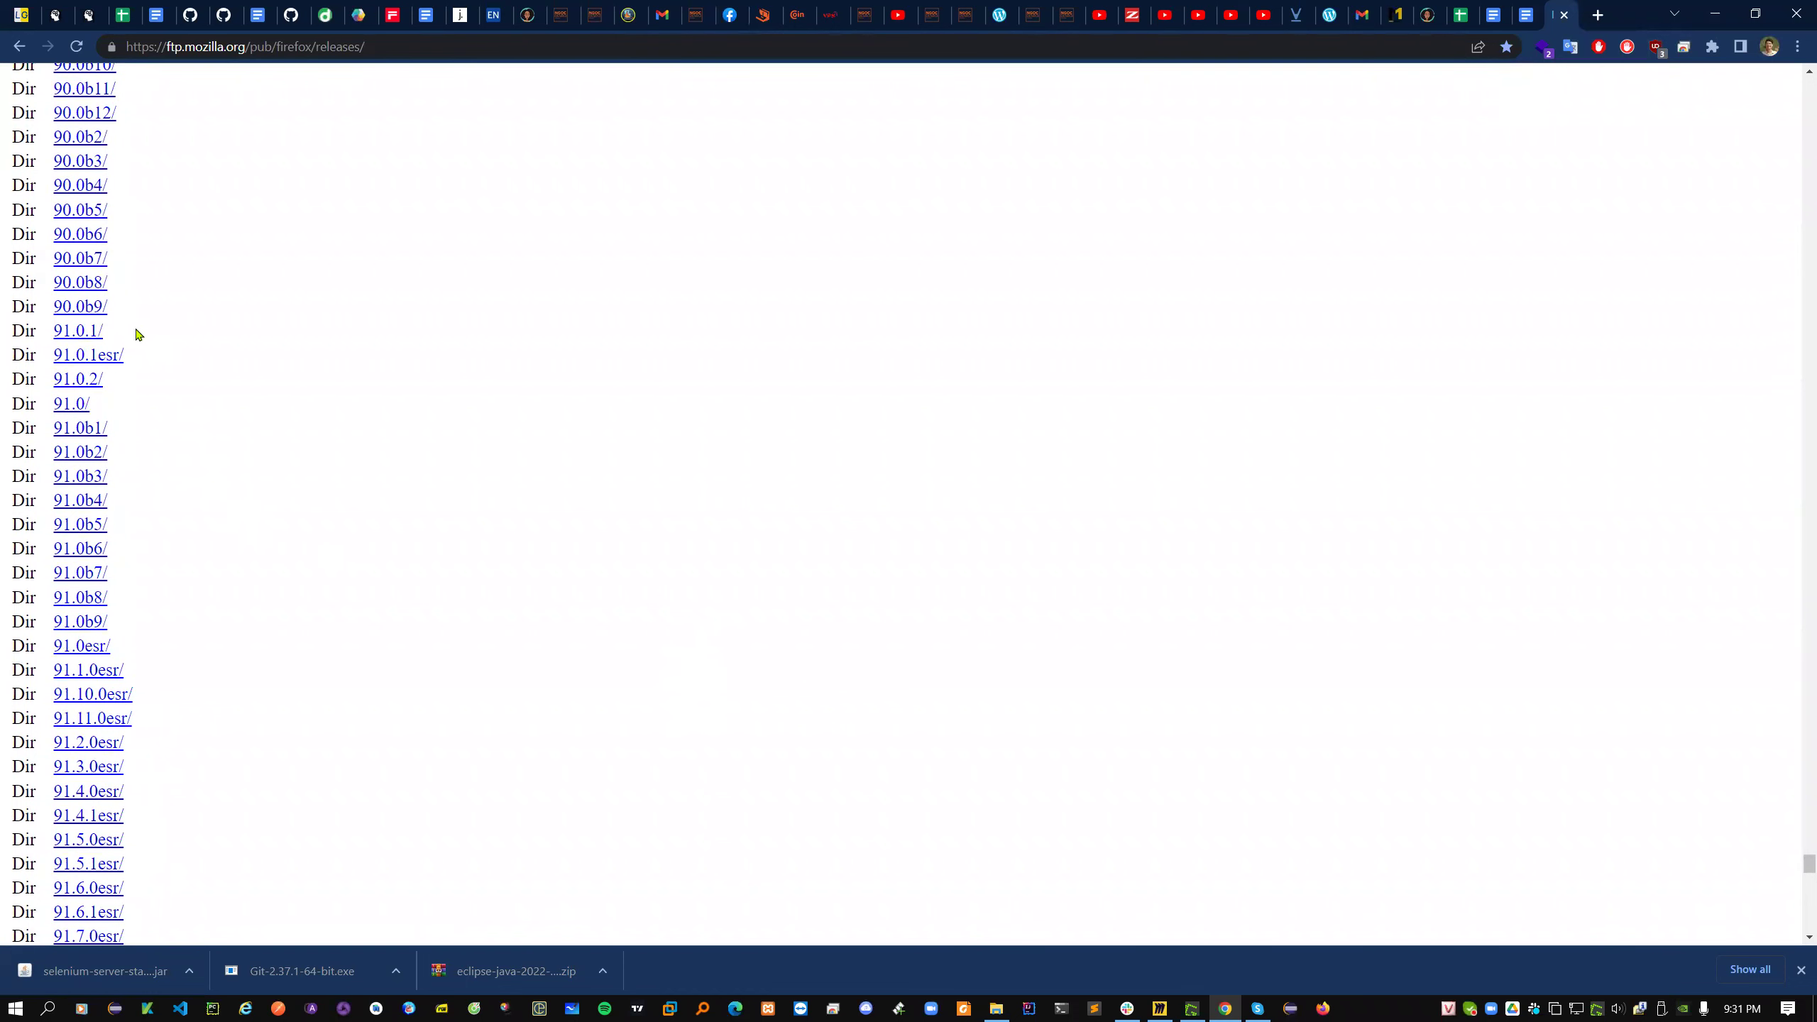
{"action": "left_click_drag", "start_coordinate": [138, 334], "coordinate": [8, 338]}
{"action": "left_click_drag", "start_coordinate": [122, 331], "coordinate": [56, 332]}
{"action": "key", "text": "ctrl+l"}
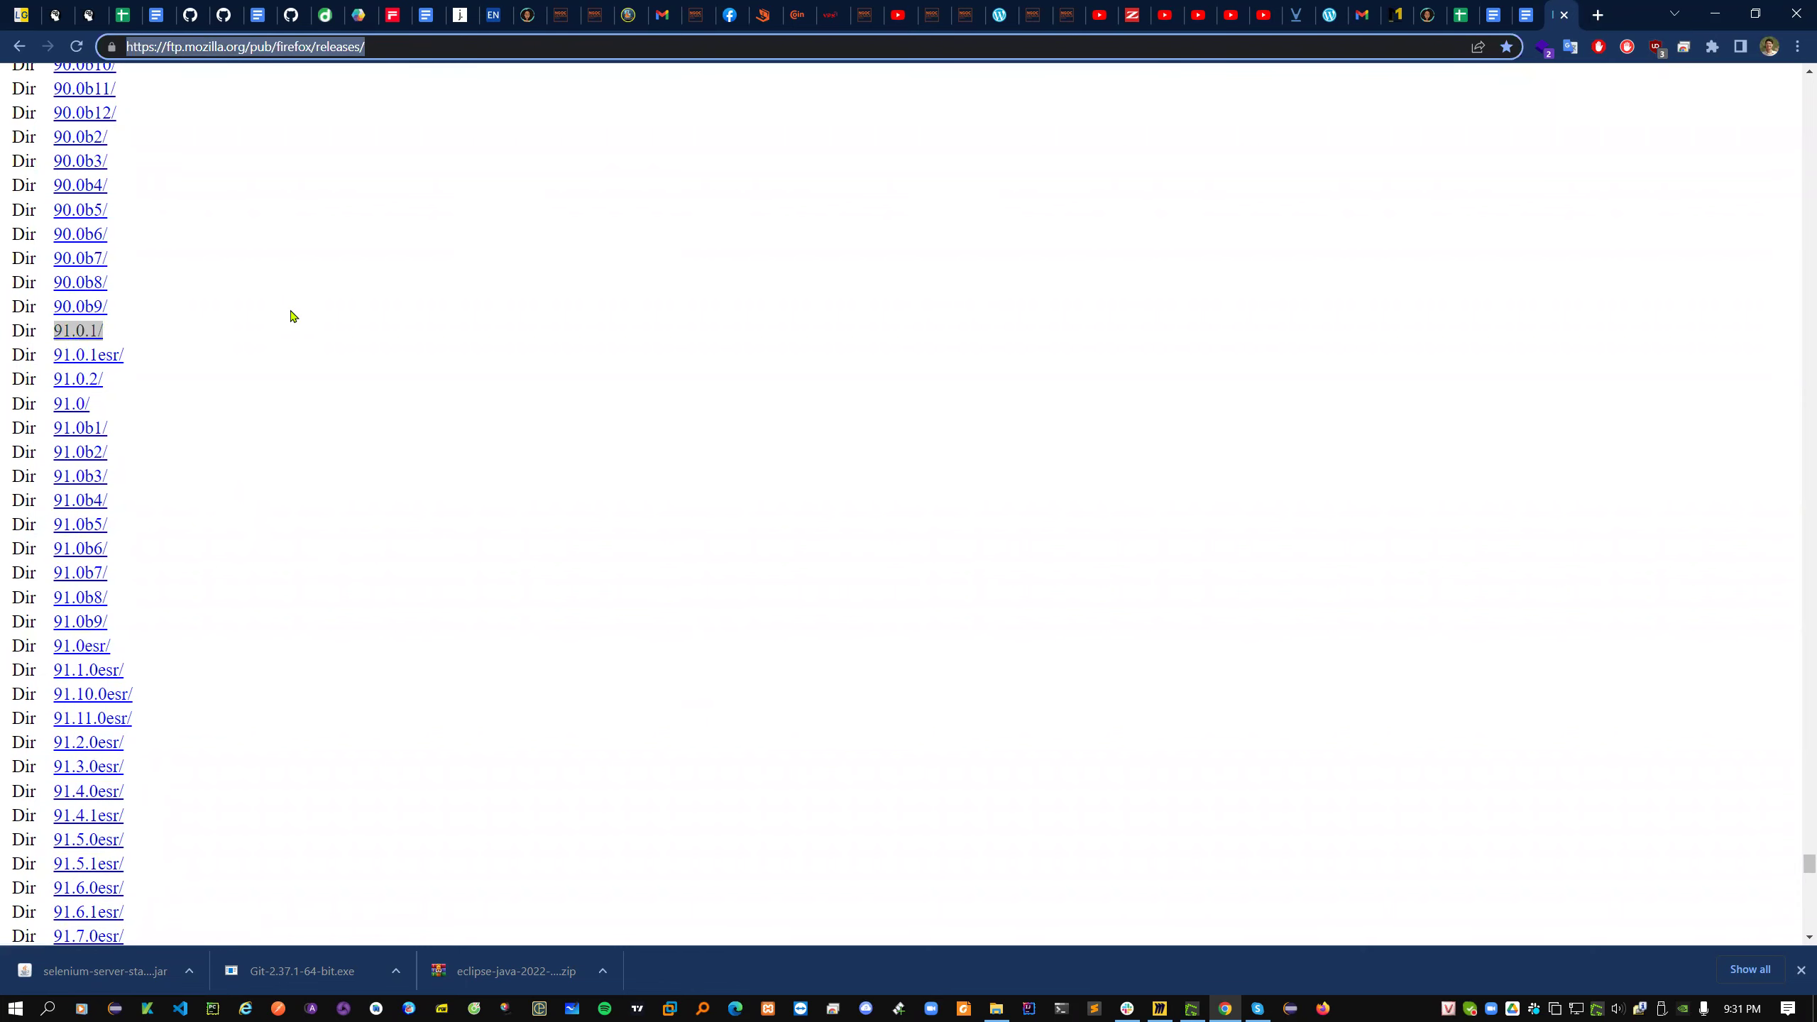
{"action": "scroll", "coordinate": [287, 337], "scroll_direction": "up", "scroll_amount": 5}
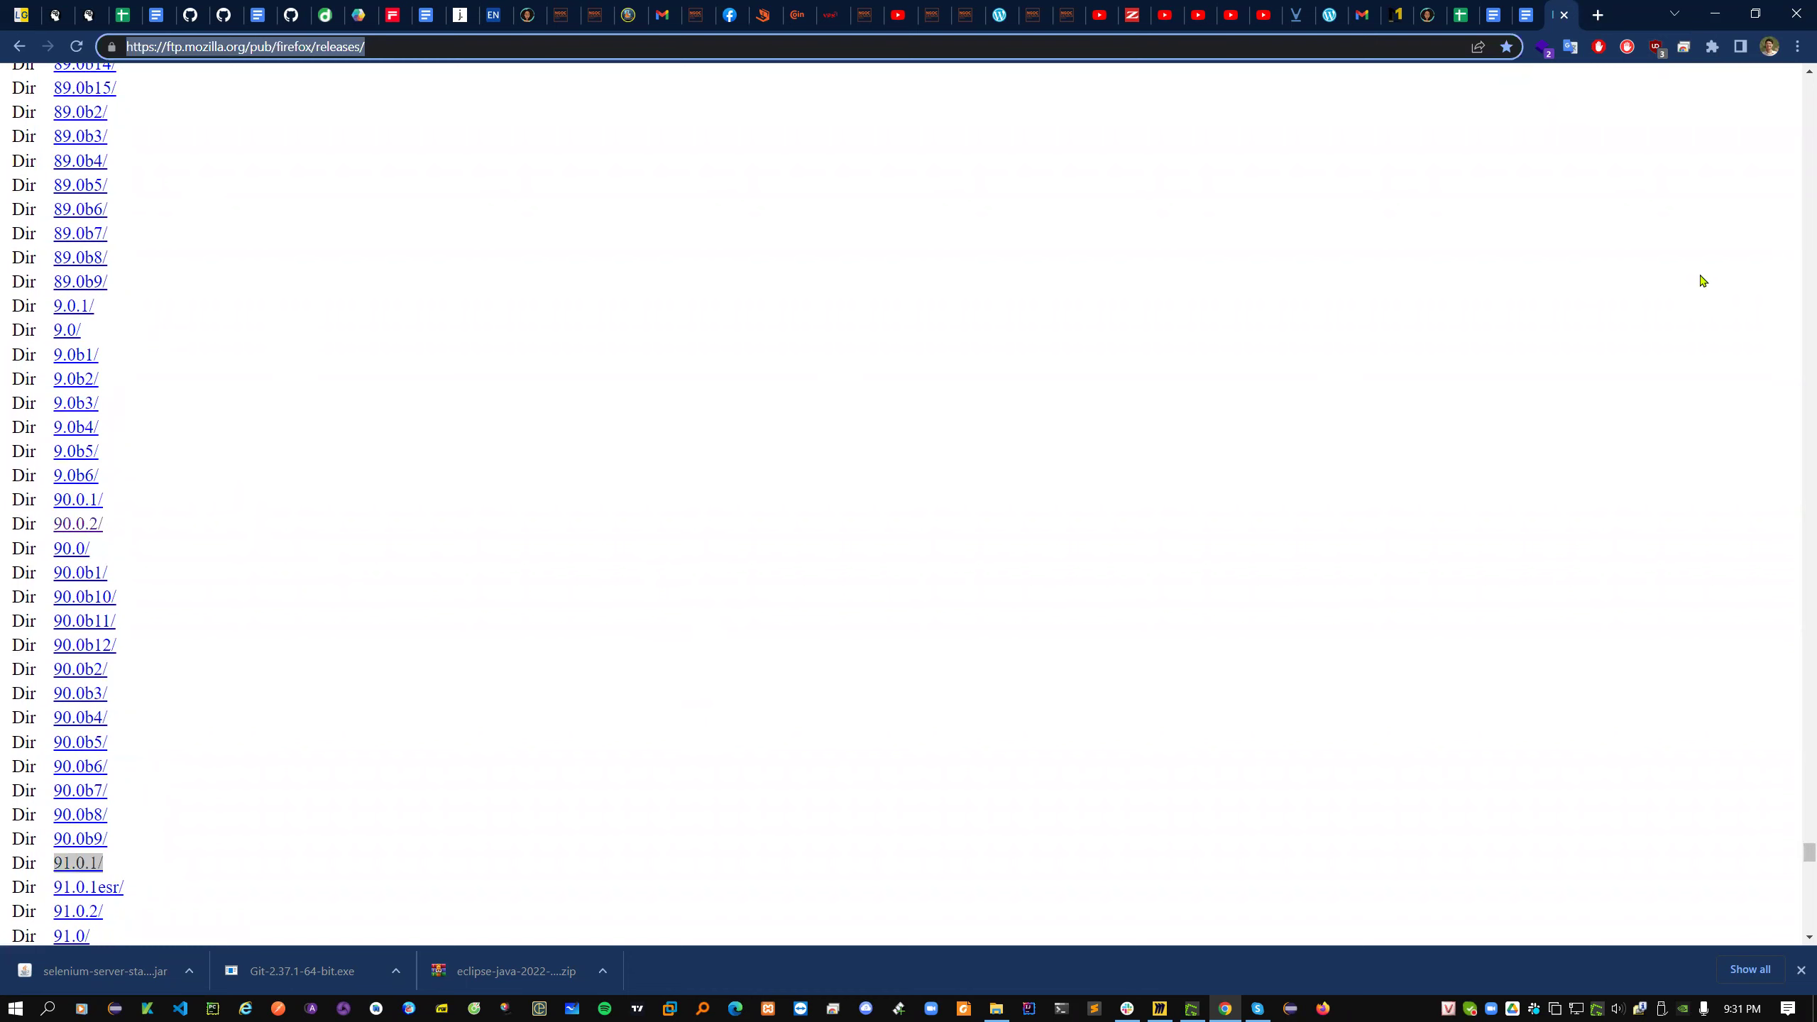
{"action": "left_click_drag", "start_coordinate": [1807, 854], "coordinate": [1807, 919]}
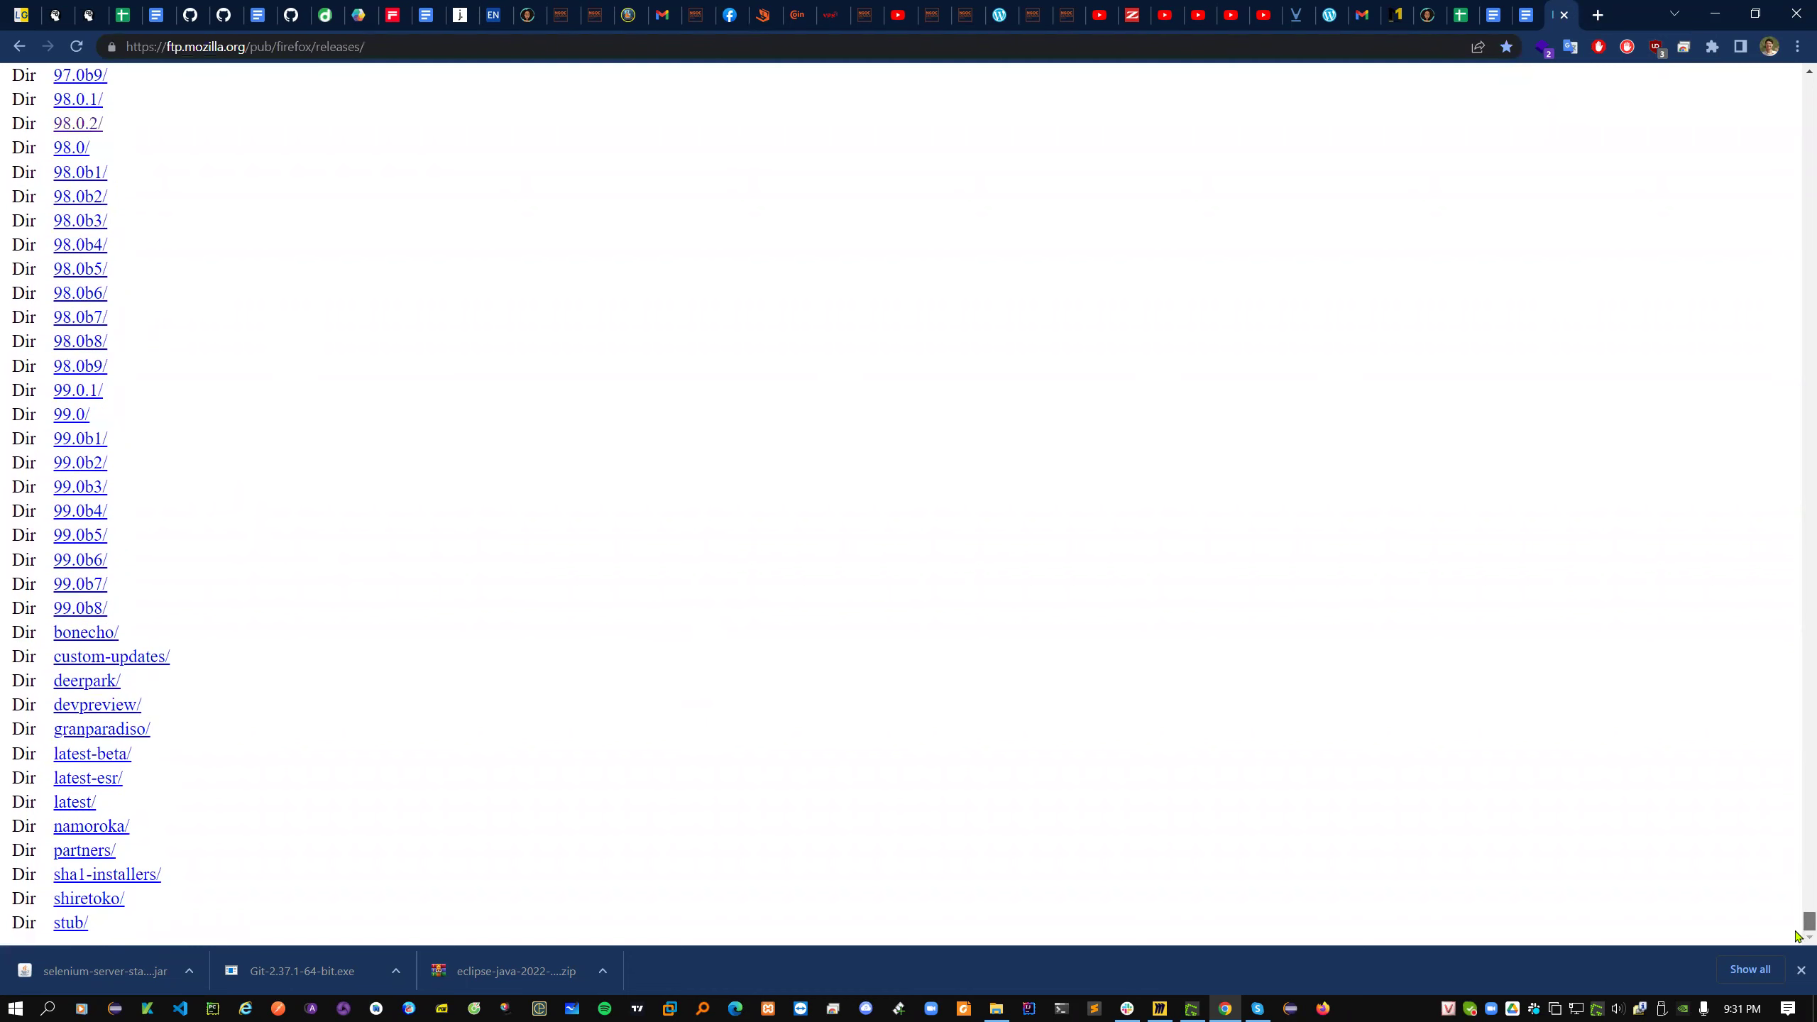
- Highlight the 99.0b1 to 99.0b8 beta folders in the Firefox releases index, and check the entries at its end
{"action": "scroll", "coordinate": [1121, 792], "scroll_direction": "up", "scroll_amount": 2}
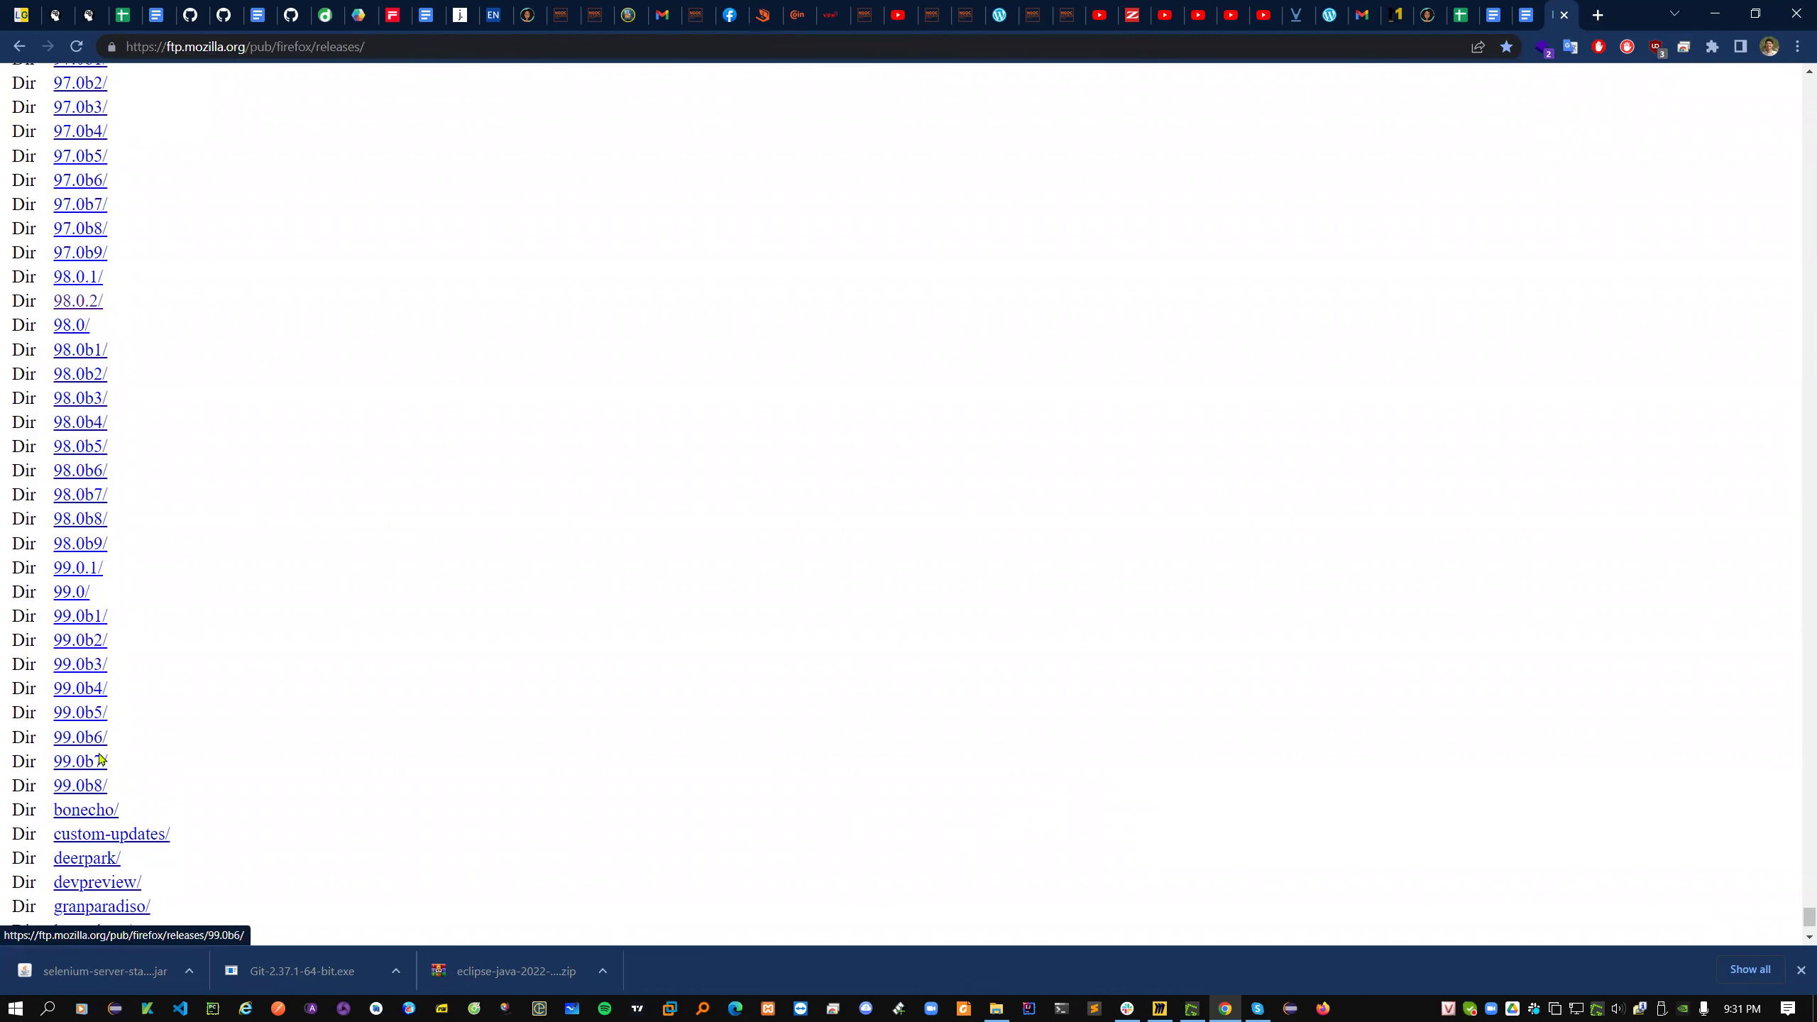
{"action": "left_click_drag", "start_coordinate": [114, 789], "coordinate": [43, 619]}
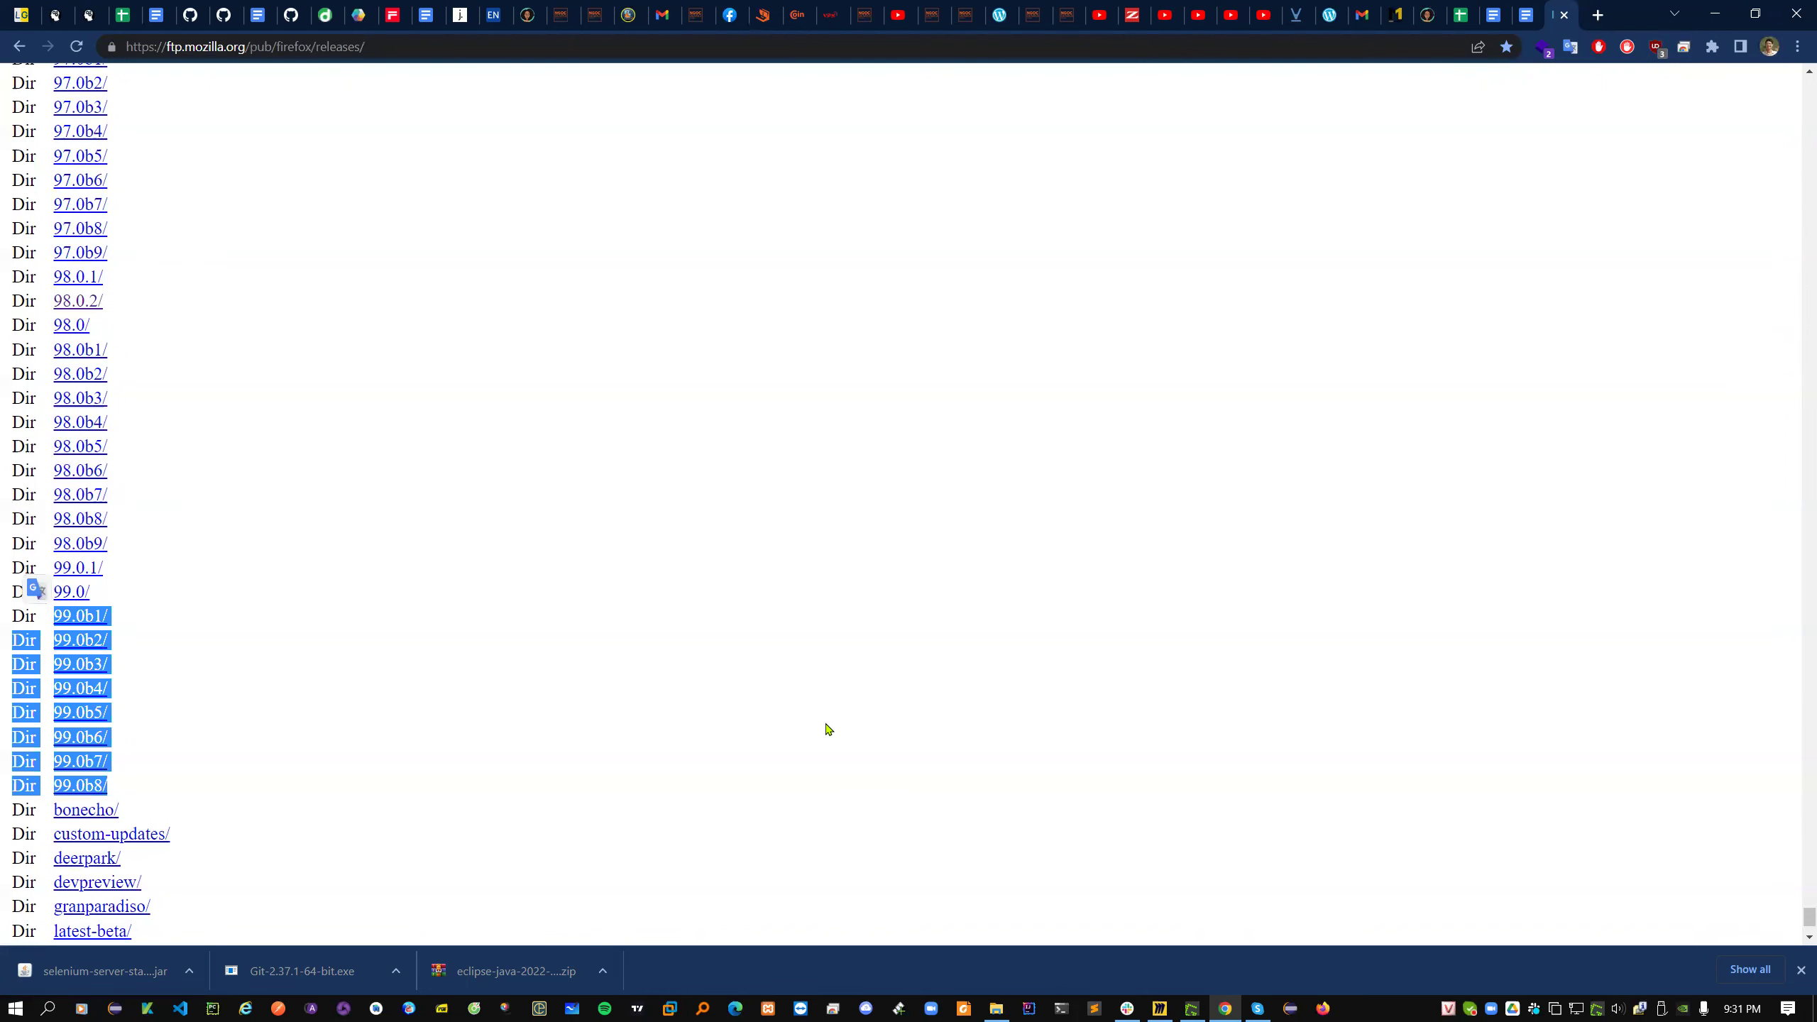
{"action": "scroll", "coordinate": [832, 726], "scroll_direction": "up", "scroll_amount": 1}
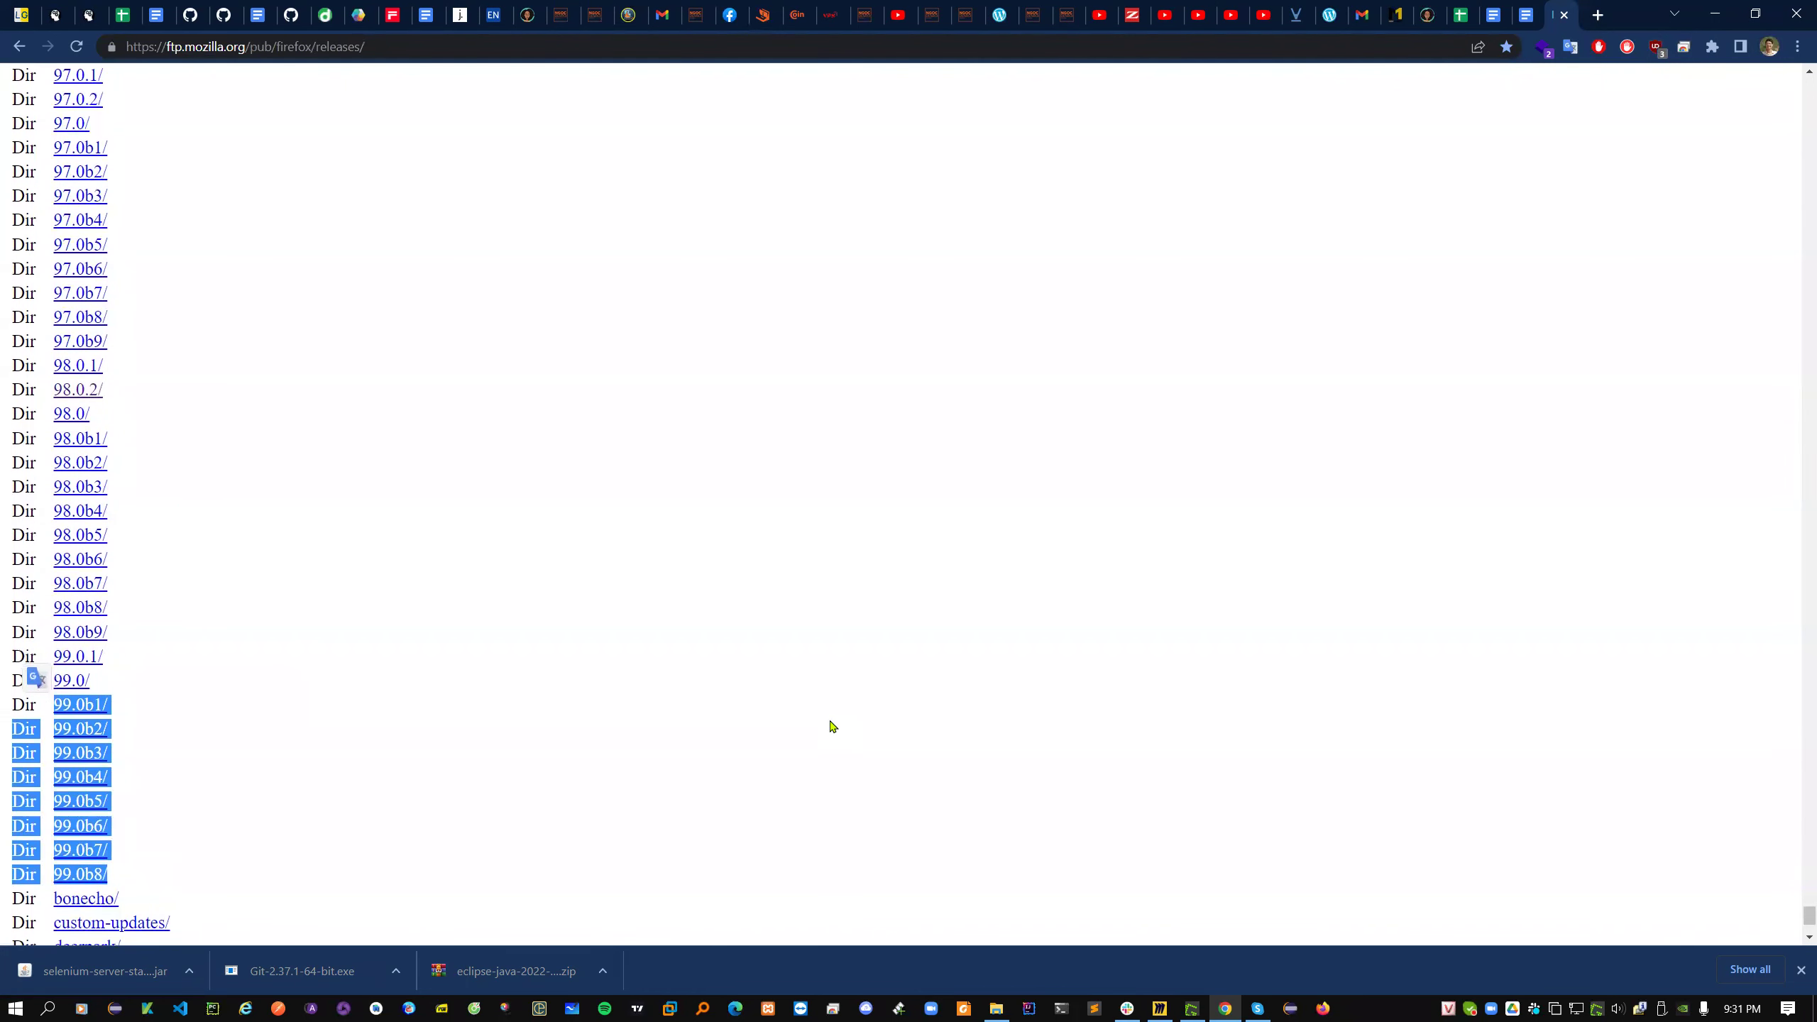
{"action": "left_click", "coordinate": [831, 726]}
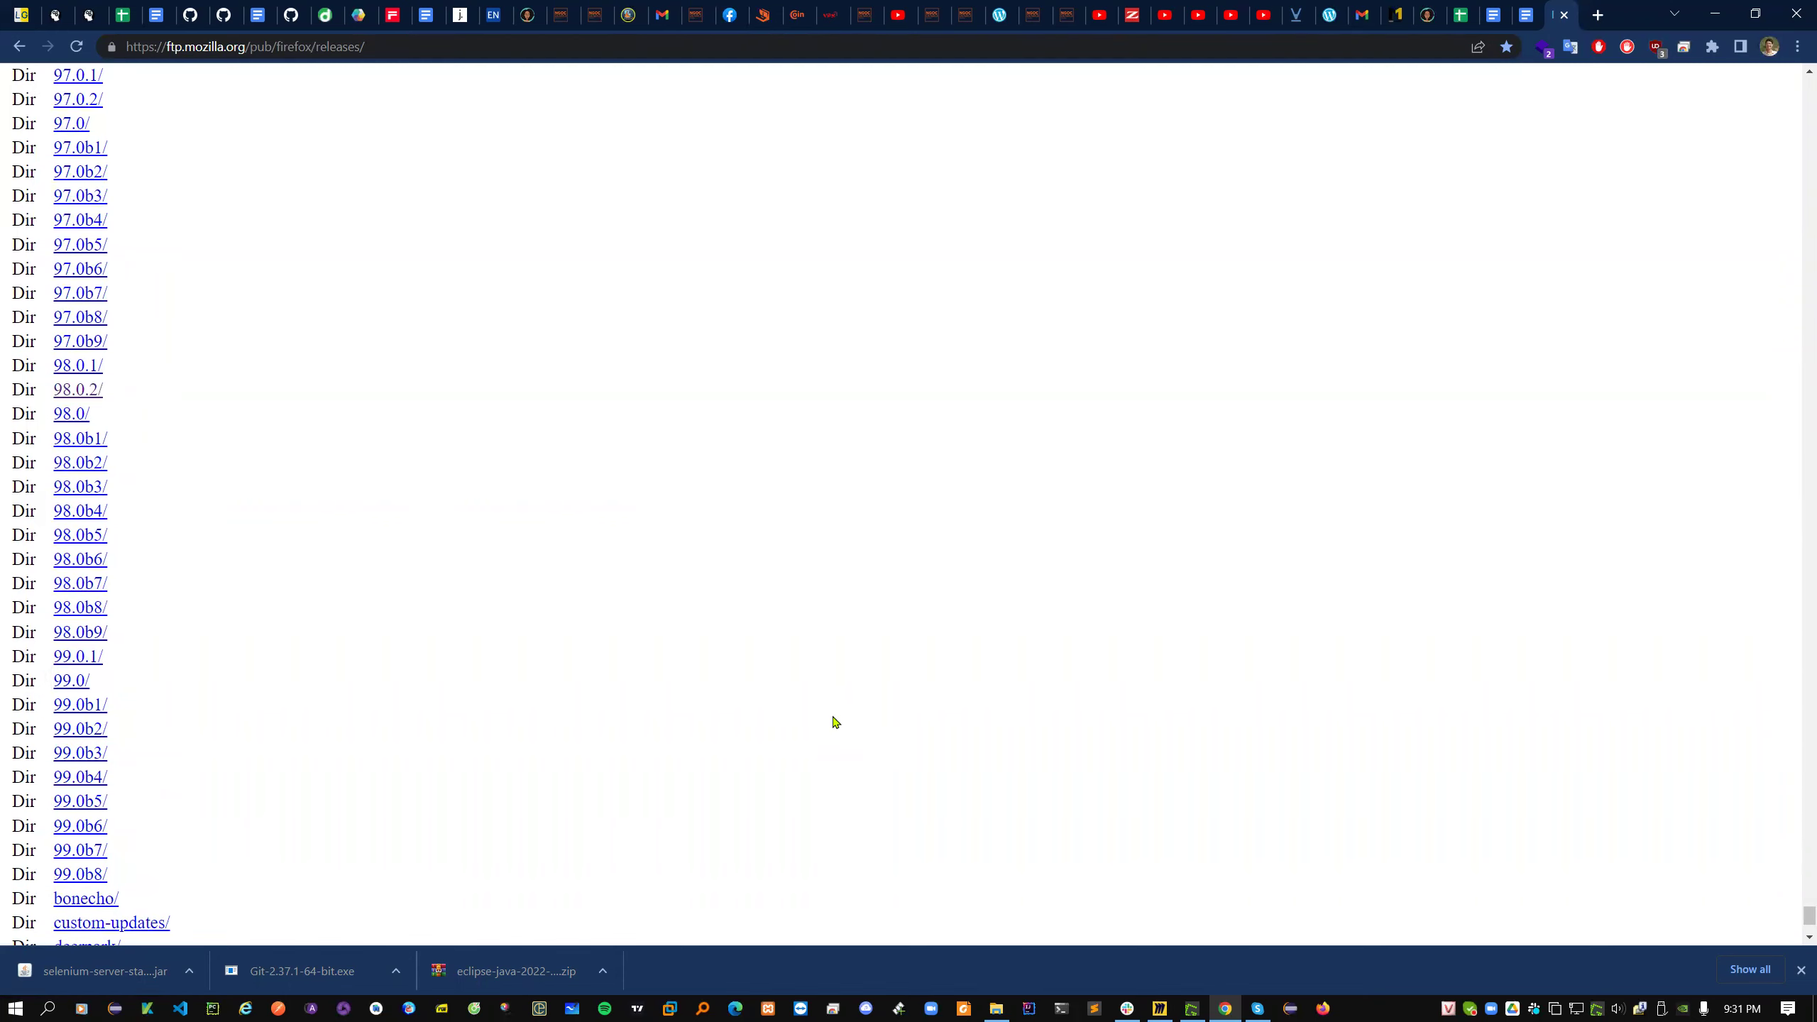
{"action": "mouse_move", "coordinate": [1808, 917]}
{"action": "left_mouse_down"}
{"action": "mouse_move", "coordinate": [1784, 816]}
{"action": "mouse_move", "coordinate": [1809, 922]}
{"action": "left_mouse_up"}
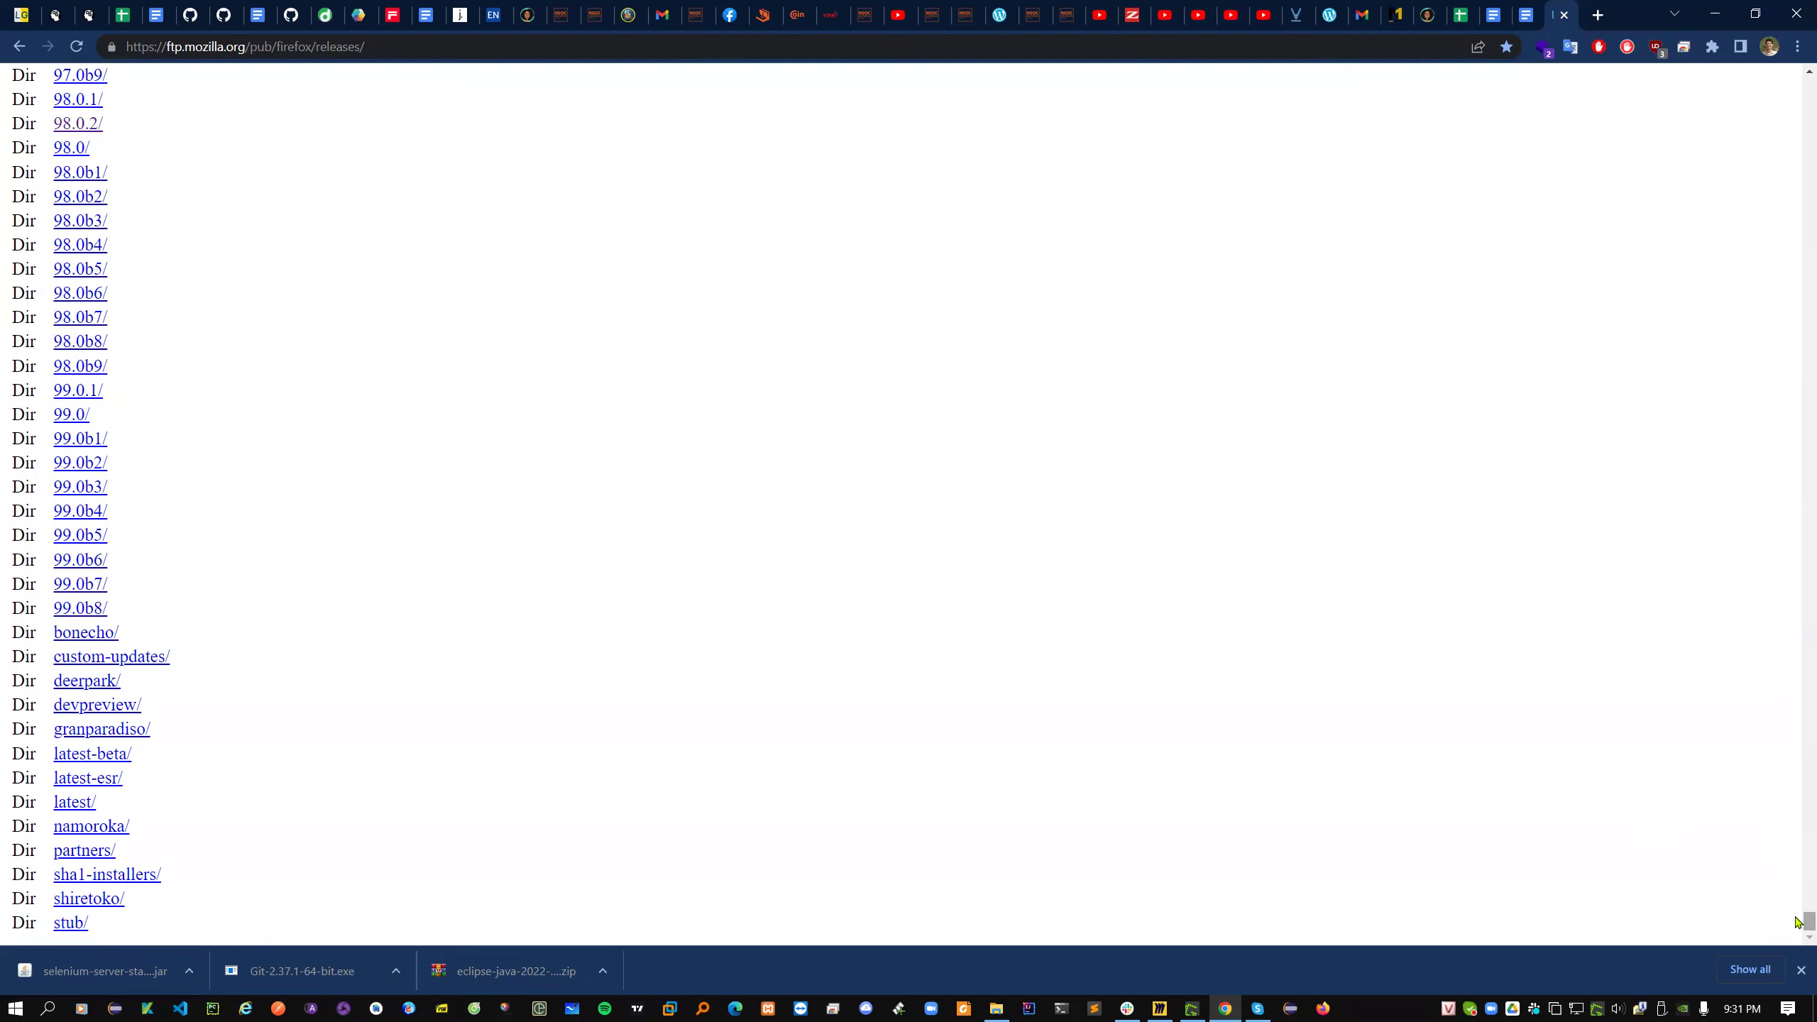
- Browse the Firefox releases index near its beginning, examining the version folders from 1.5 and 10.0 through 103.0b9
{"action": "left_click_drag", "start_coordinate": [1798, 923], "coordinate": [1798, 118]}
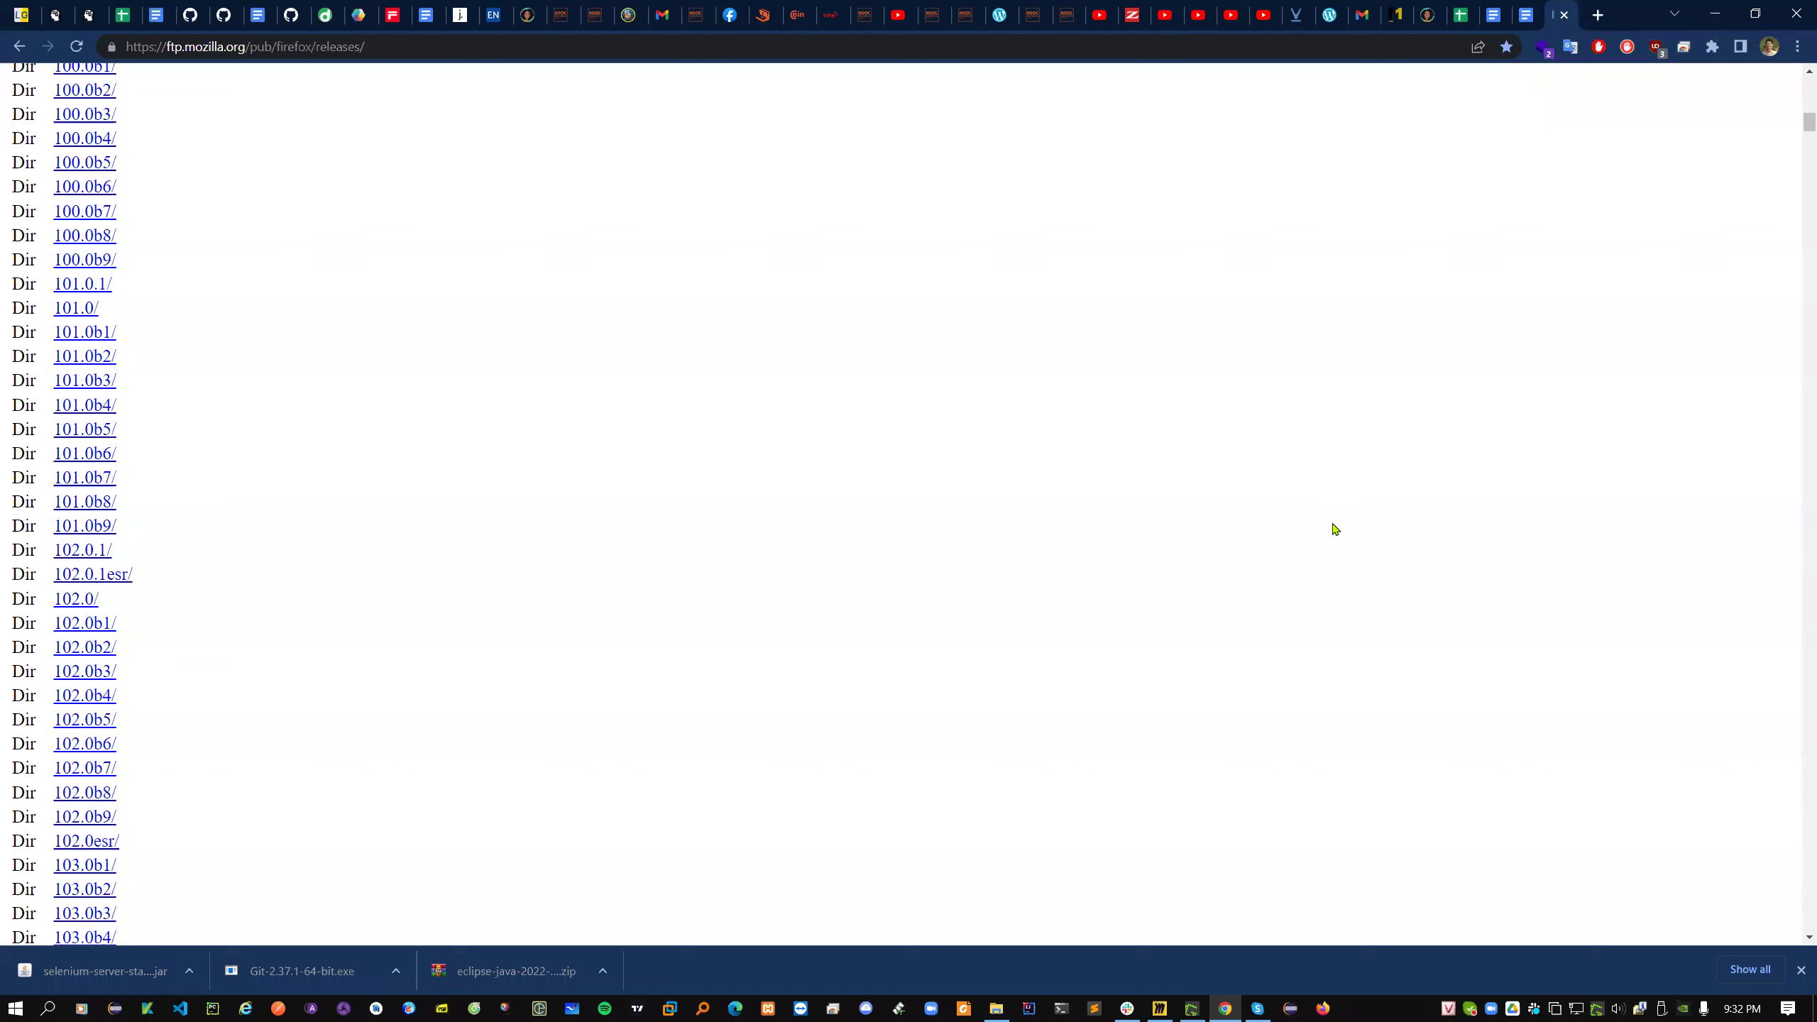
{"action": "scroll", "coordinate": [1284, 544], "scroll_direction": "up", "scroll_amount": 3}
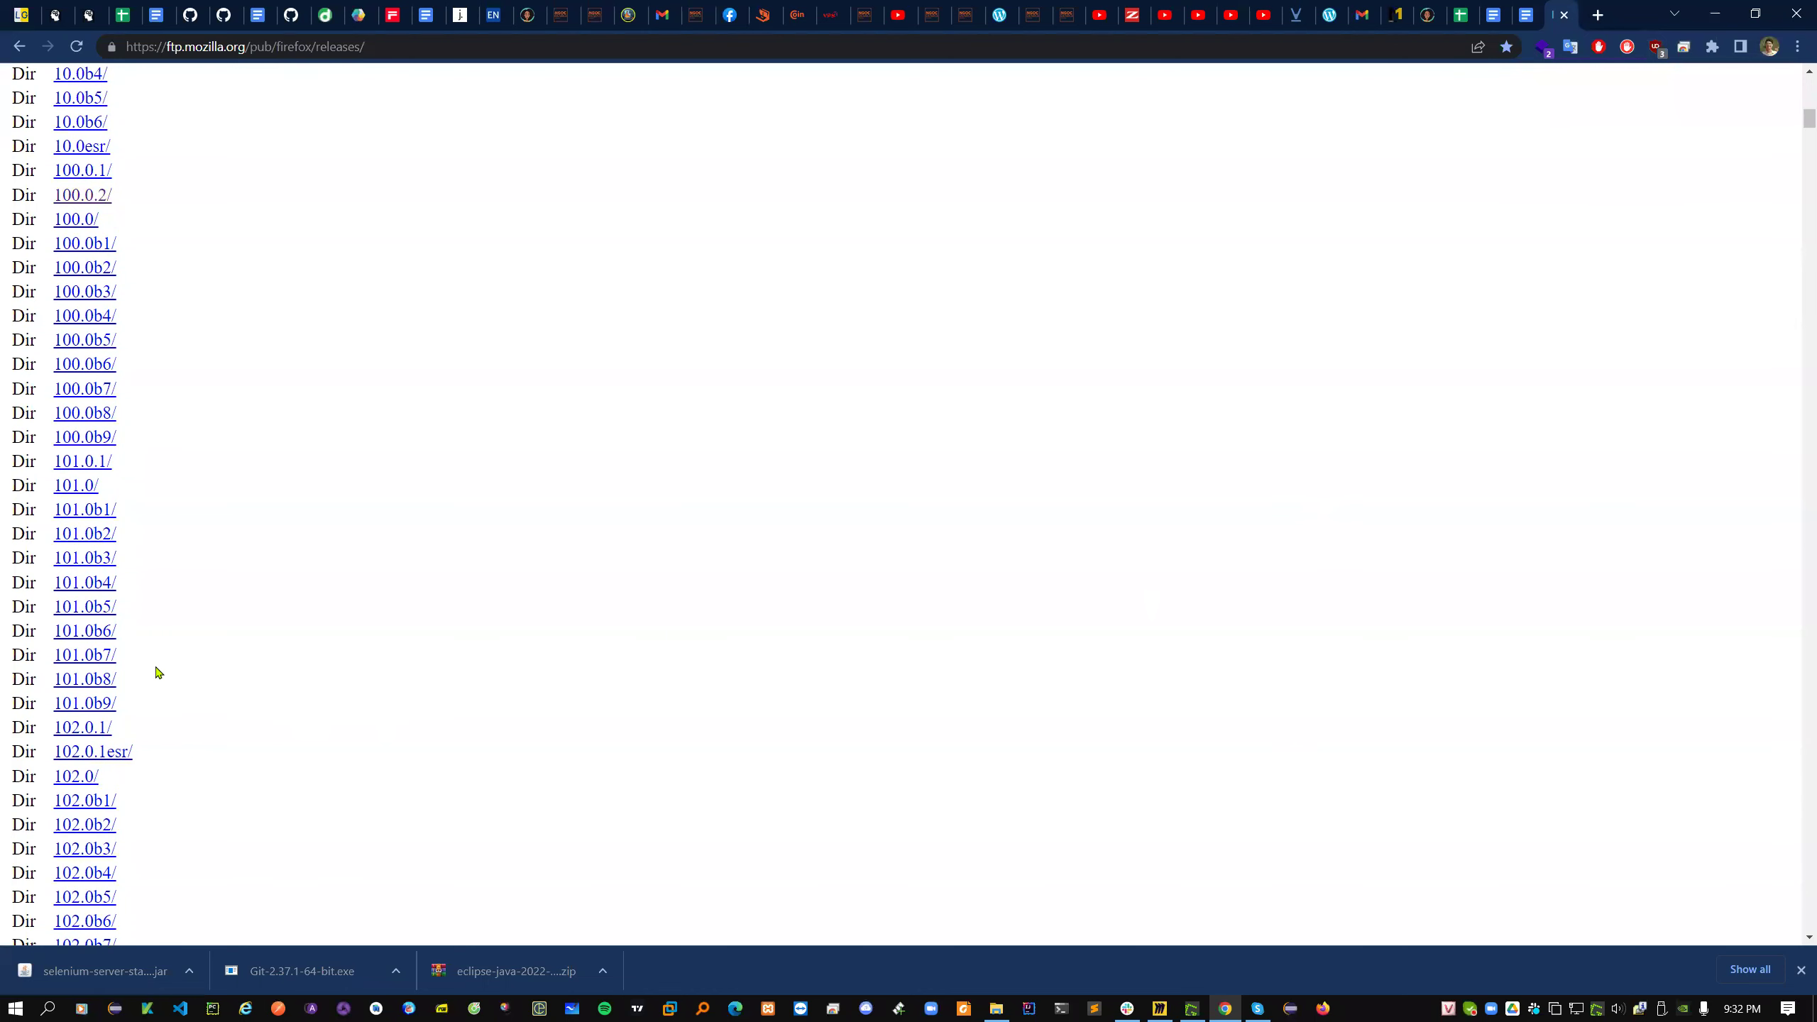
{"action": "scroll", "coordinate": [114, 398], "scroll_direction": "up", "scroll_amount": 6}
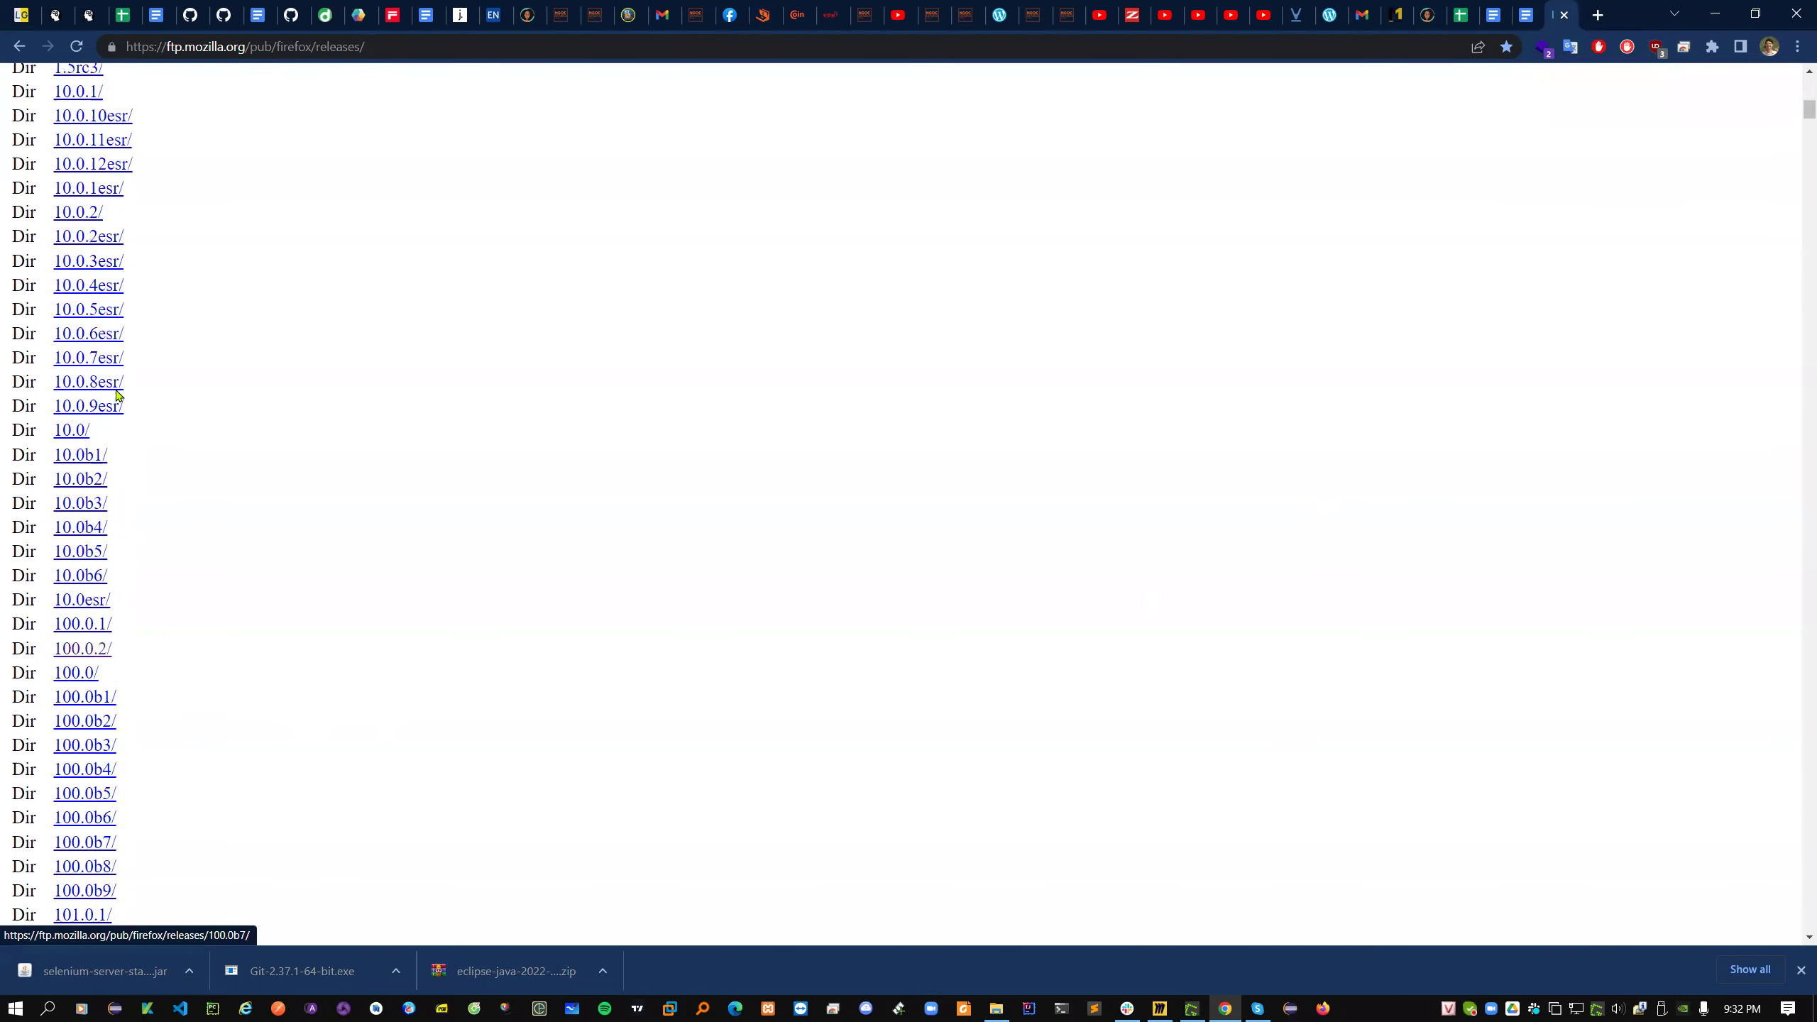
{"action": "scroll", "coordinate": [125, 397], "scroll_direction": "up", "scroll_amount": 1}
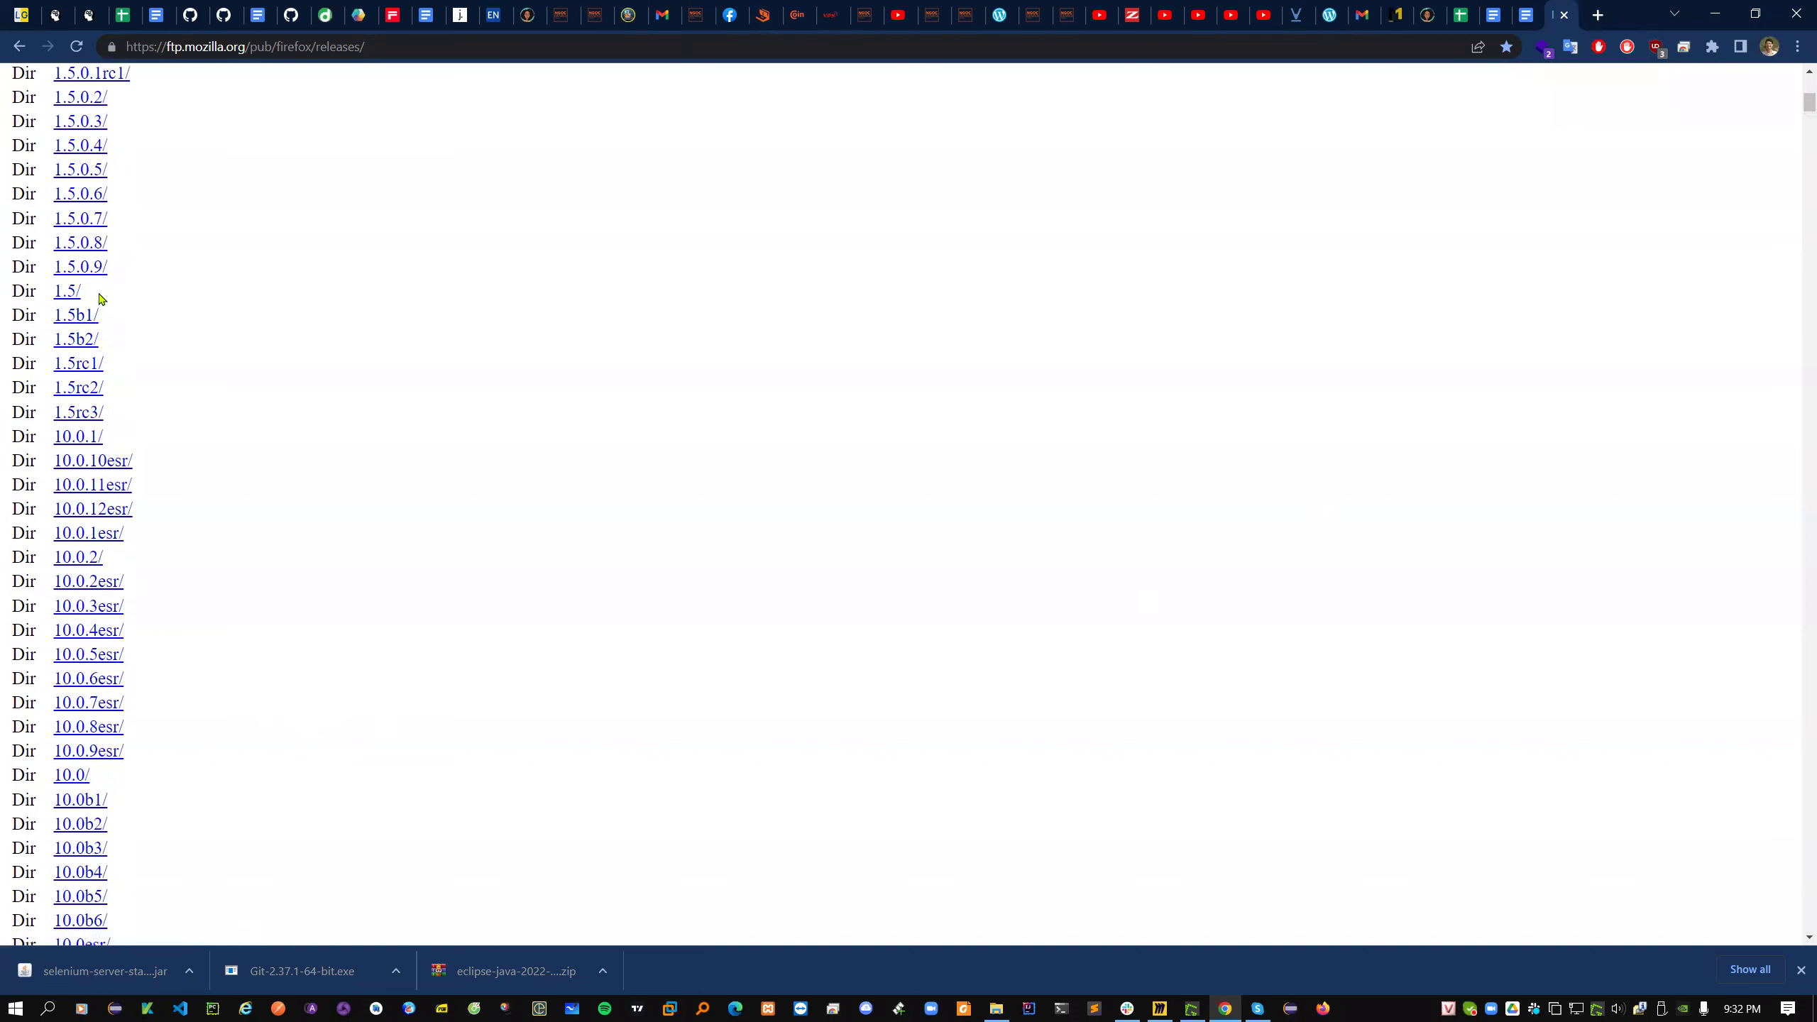
{"action": "scroll", "coordinate": [82, 559], "scroll_direction": "down", "scroll_amount": 4}
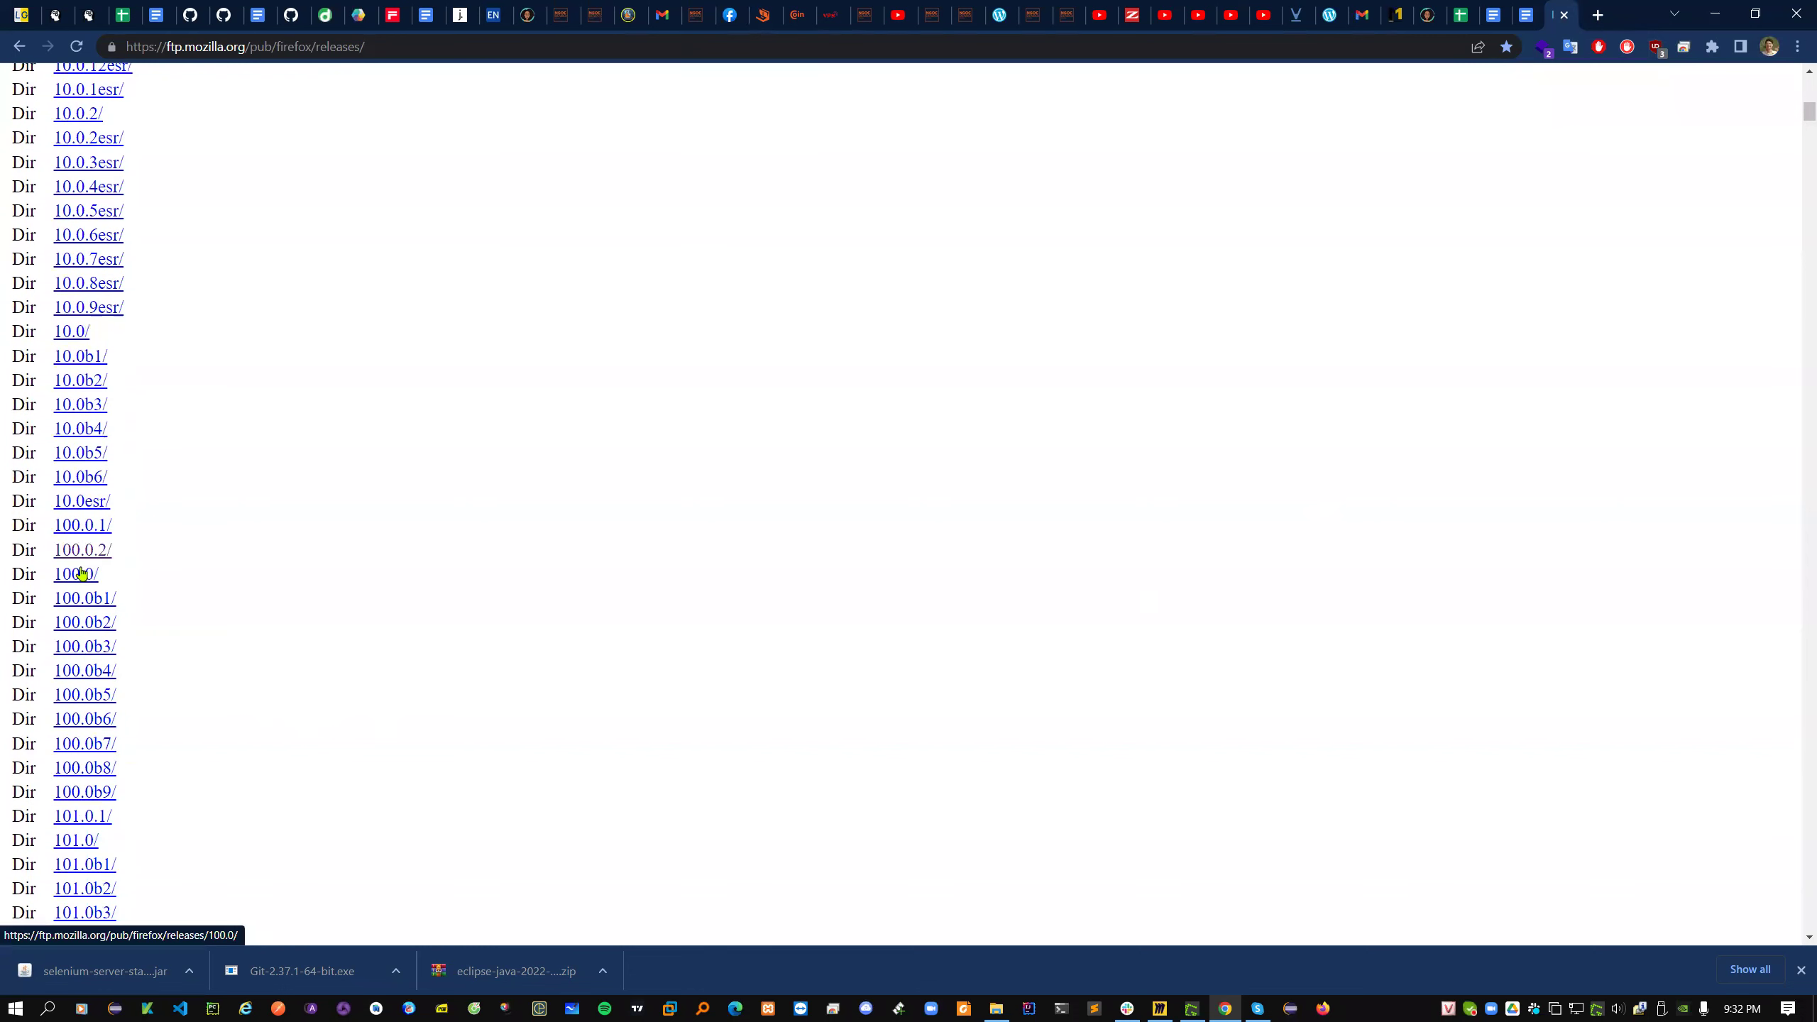
{"action": "scroll", "coordinate": [82, 573], "scroll_direction": "down", "scroll_amount": 2}
{"action": "scroll", "coordinate": [83, 645], "scroll_direction": "down", "scroll_amount": 6}
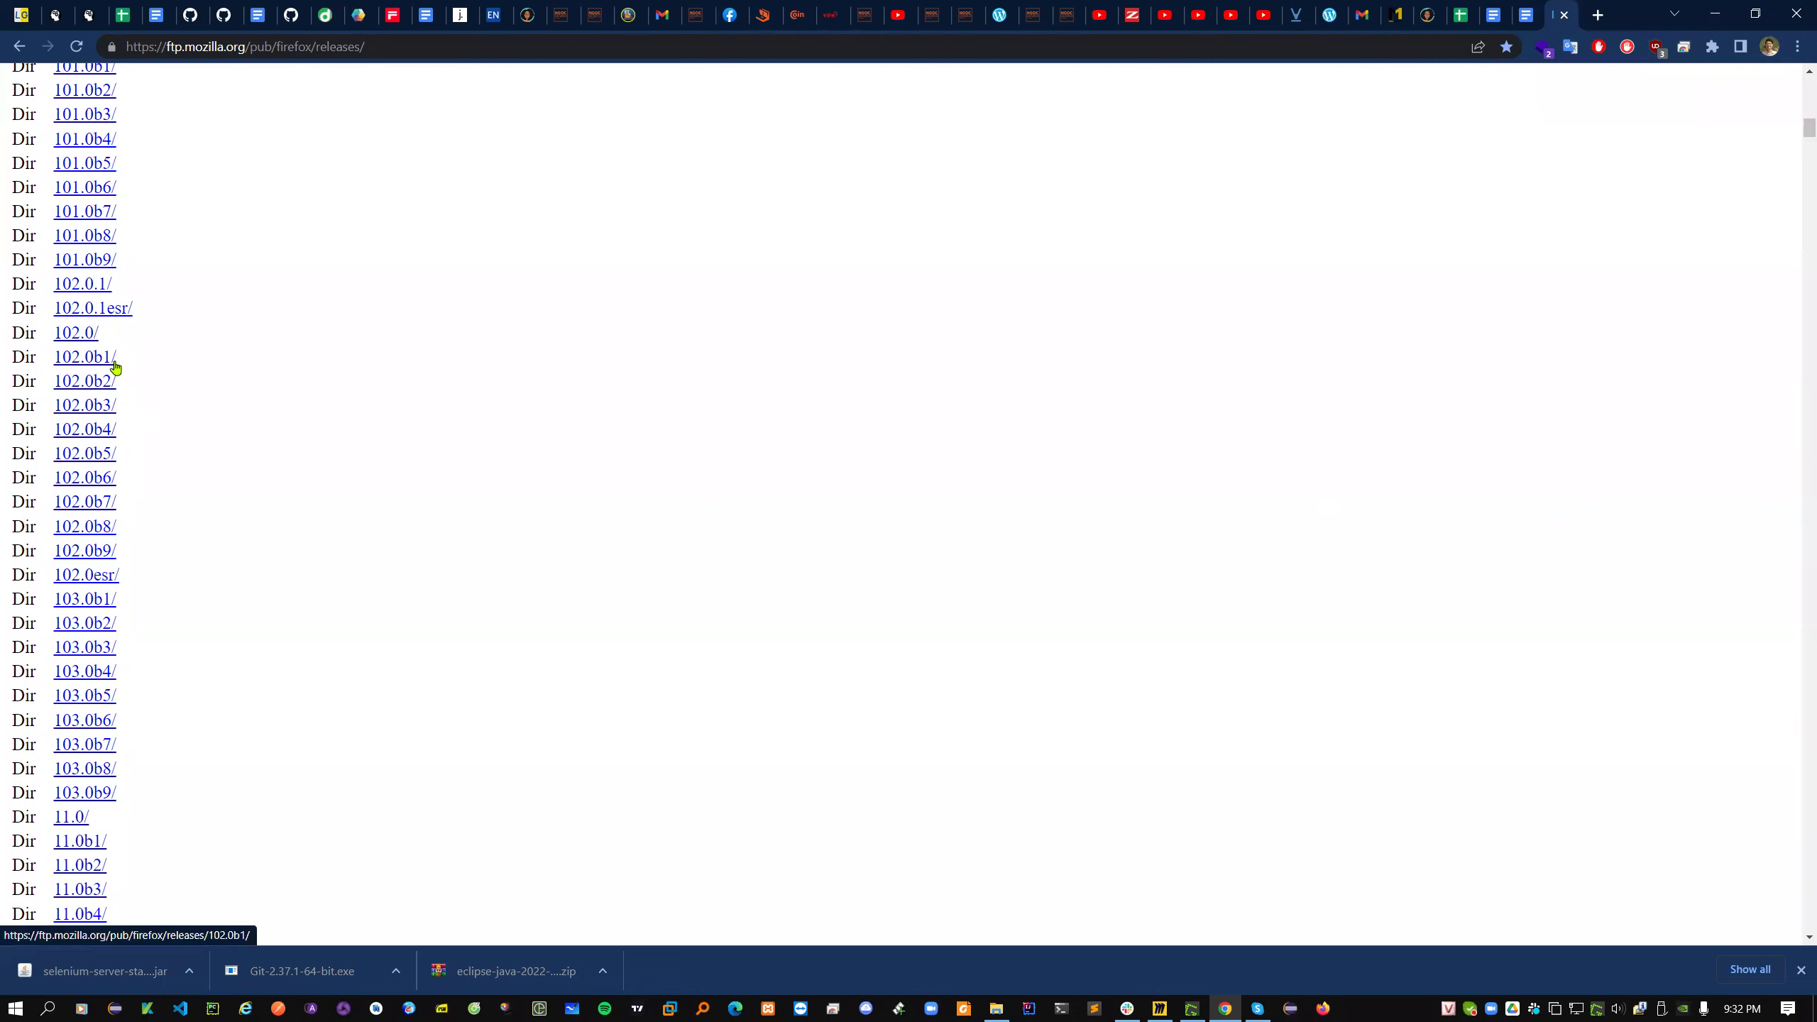
{"action": "scroll", "coordinate": [441, 472], "scroll_direction": "down", "scroll_amount": 1}
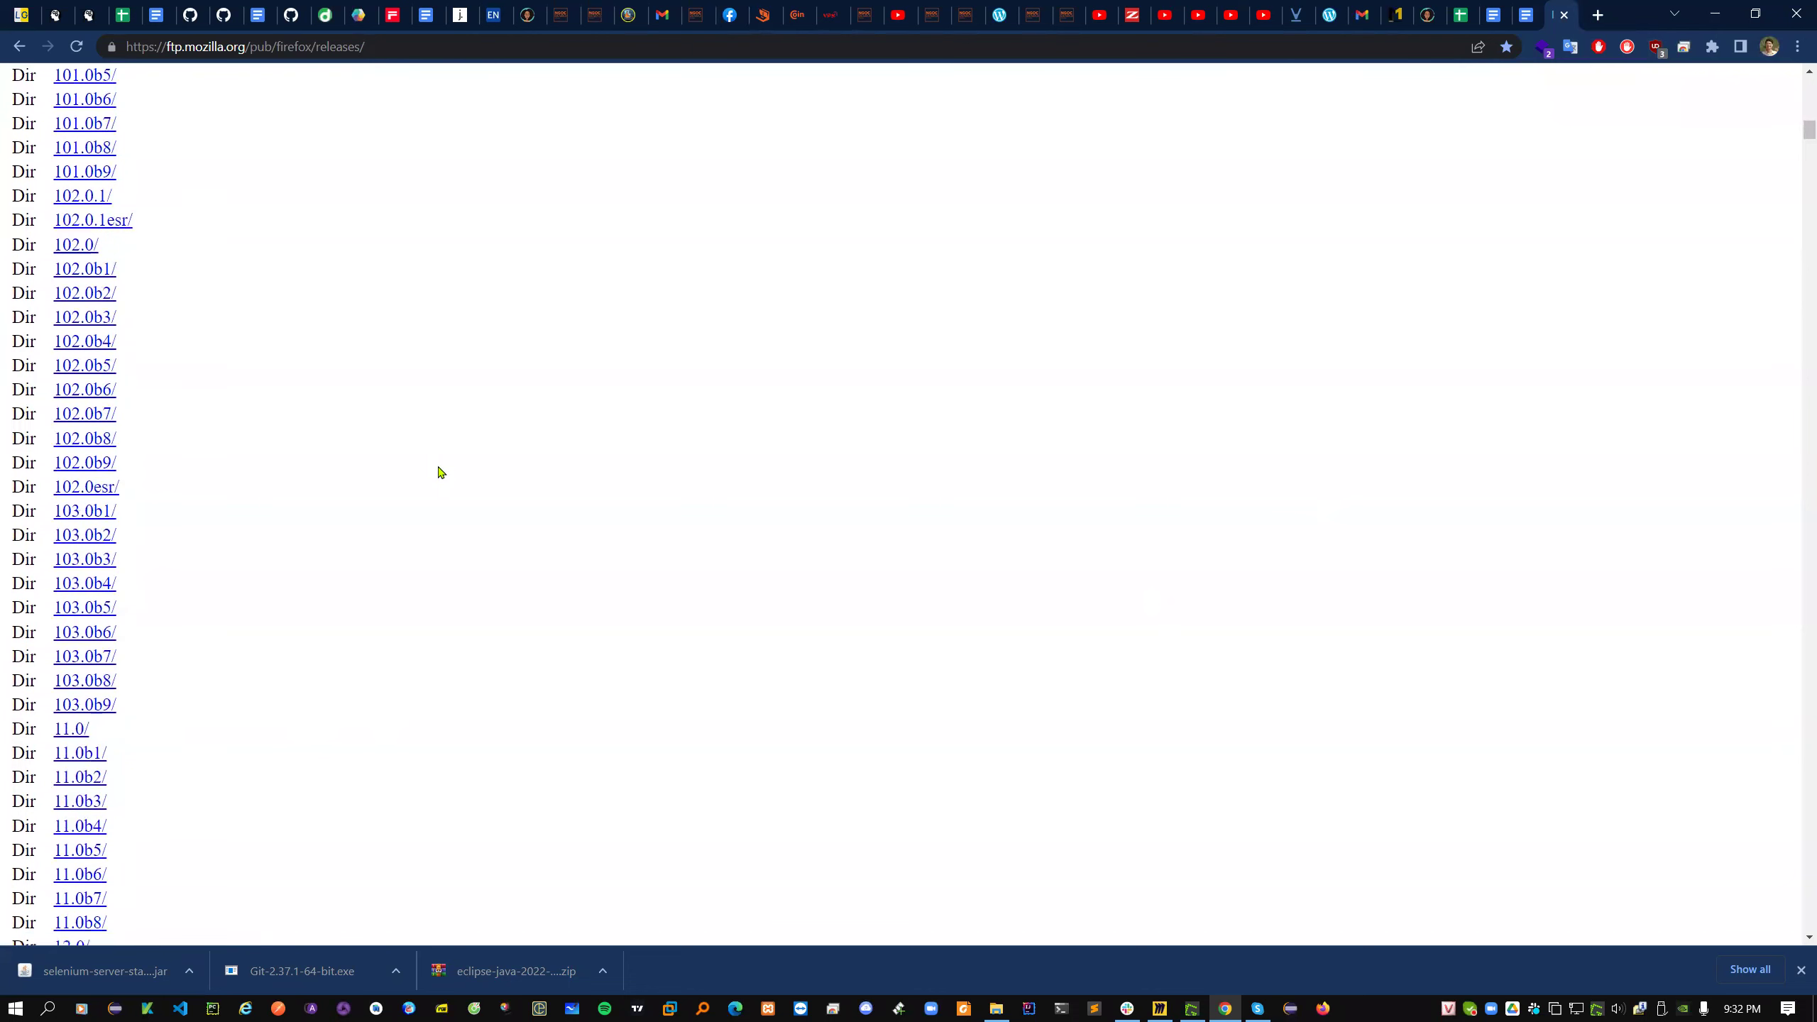
- Highlight the 103.0 beta folders, the 102.0 beta folders and the 102.0 folder in the releases index
{"action": "left_click_drag", "start_coordinate": [151, 713], "coordinate": [57, 518]}
{"action": "left_click_drag", "start_coordinate": [152, 473], "coordinate": [56, 271]}
{"action": "scroll", "coordinate": [182, 515], "scroll_direction": "up", "scroll_amount": 2}
{"action": "left_click_drag", "start_coordinate": [125, 421], "coordinate": [55, 420]}
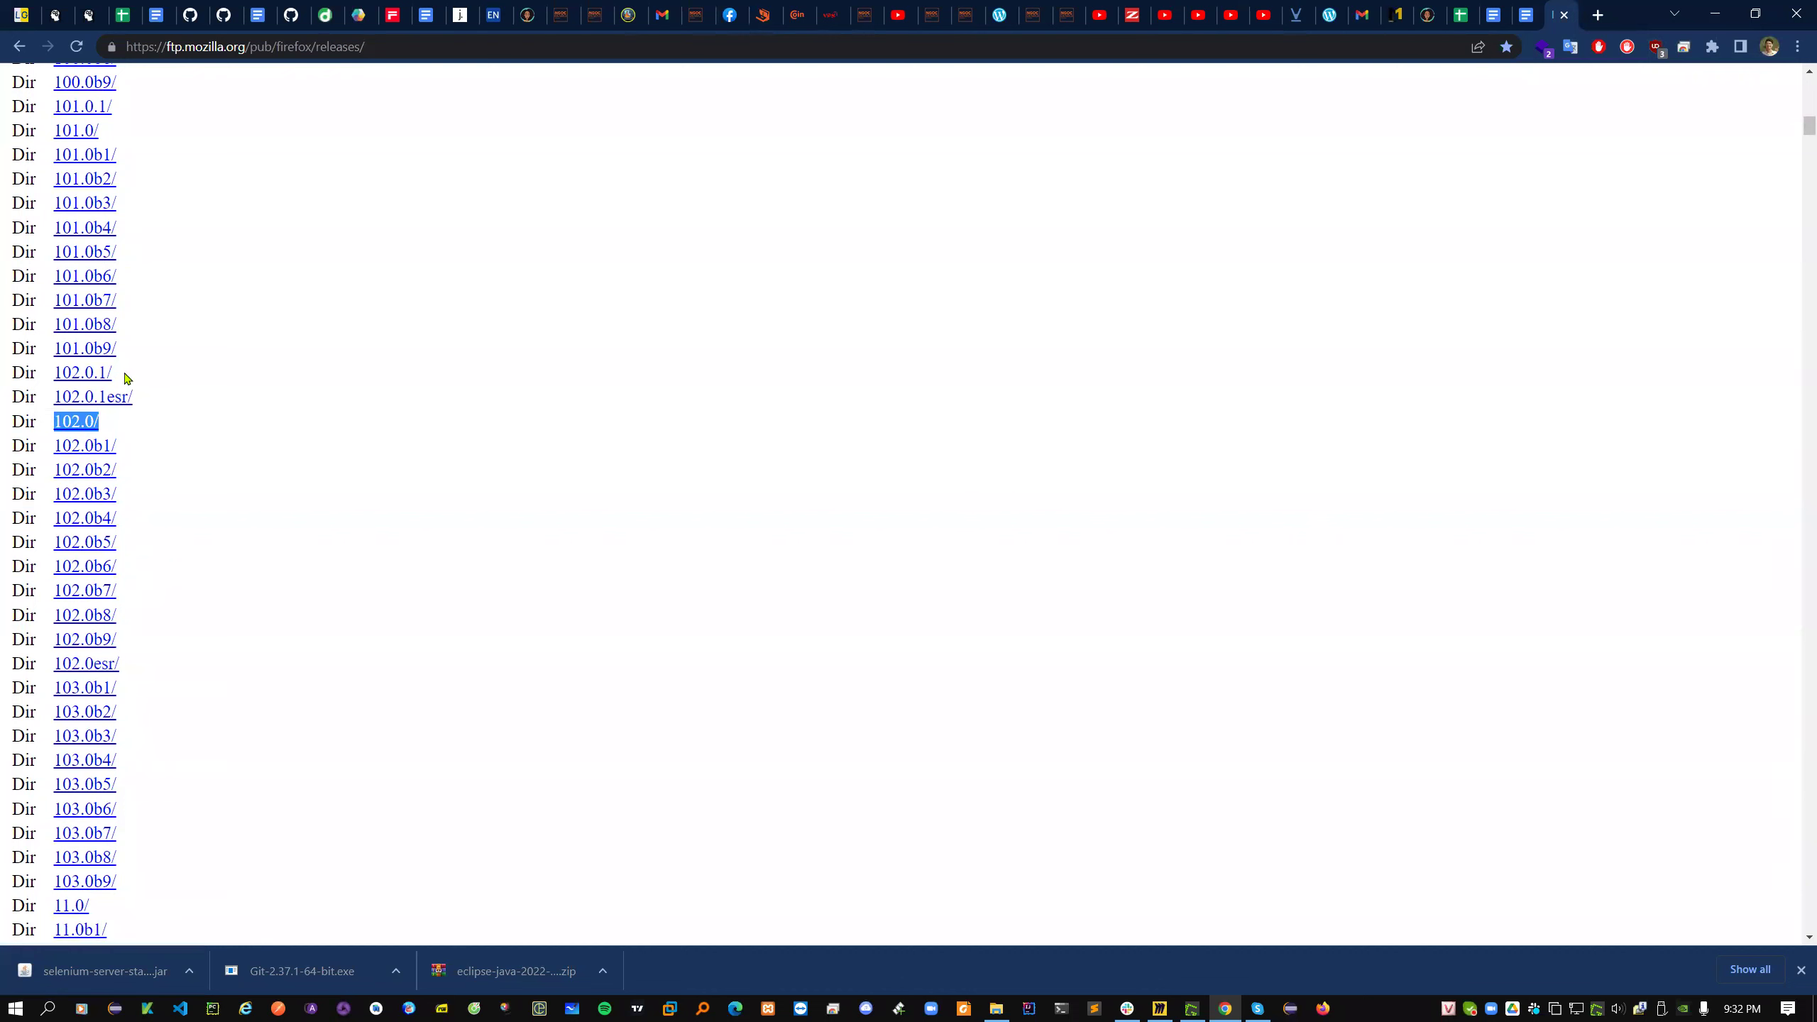
- Highlight the 102.0.1 release folder and open its win64 subfolder
{"action": "left_click_drag", "start_coordinate": [123, 377], "coordinate": [54, 377]}
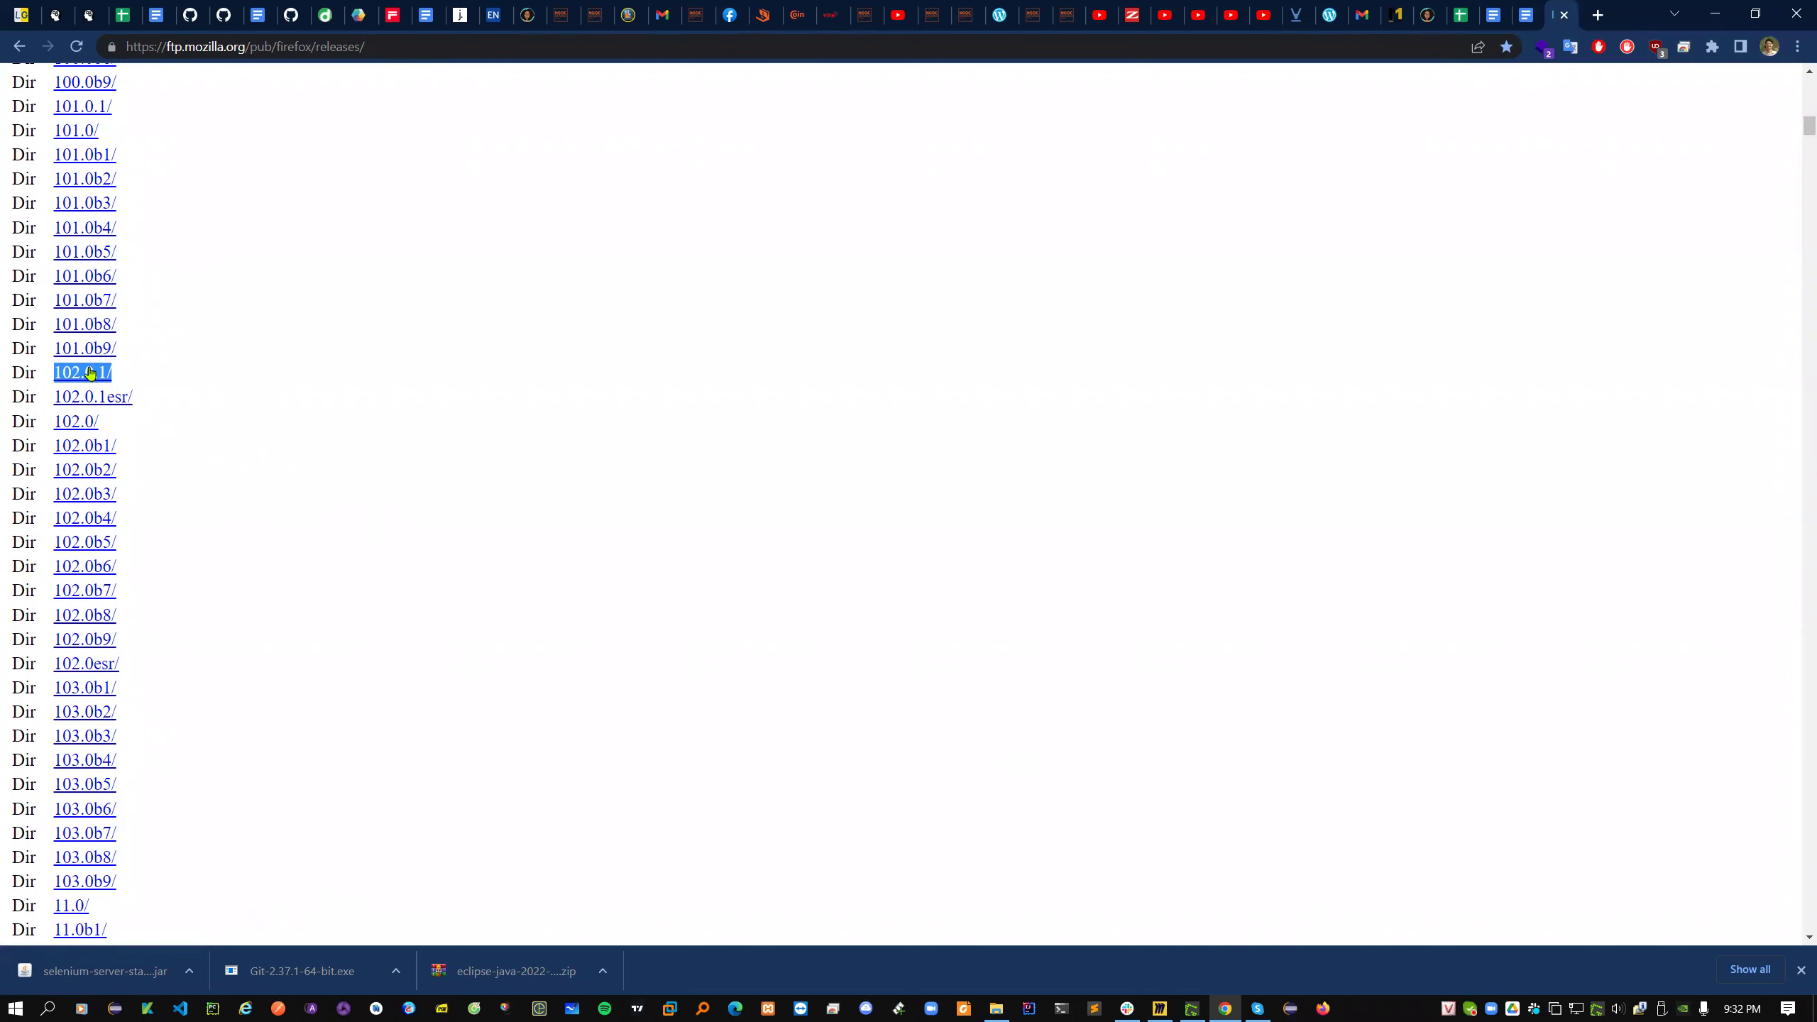
{"action": "left_click", "coordinate": [89, 372]}
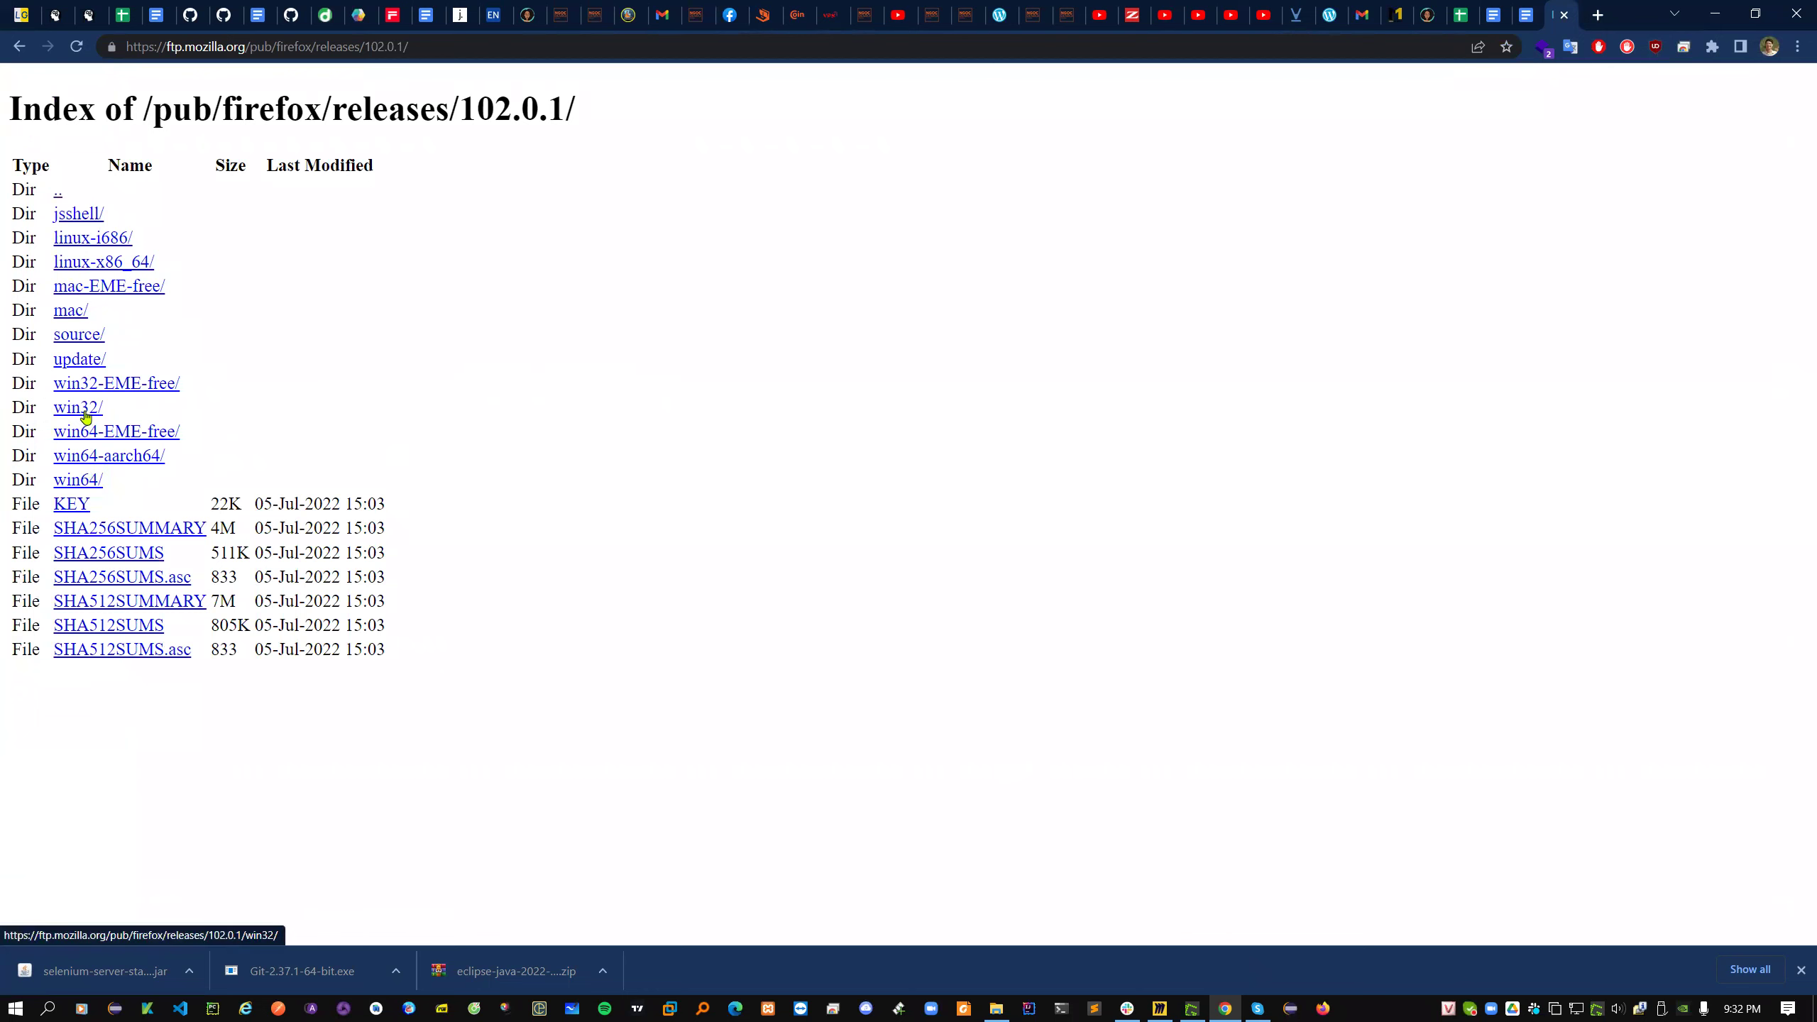
{"action": "left_click", "coordinate": [81, 480]}
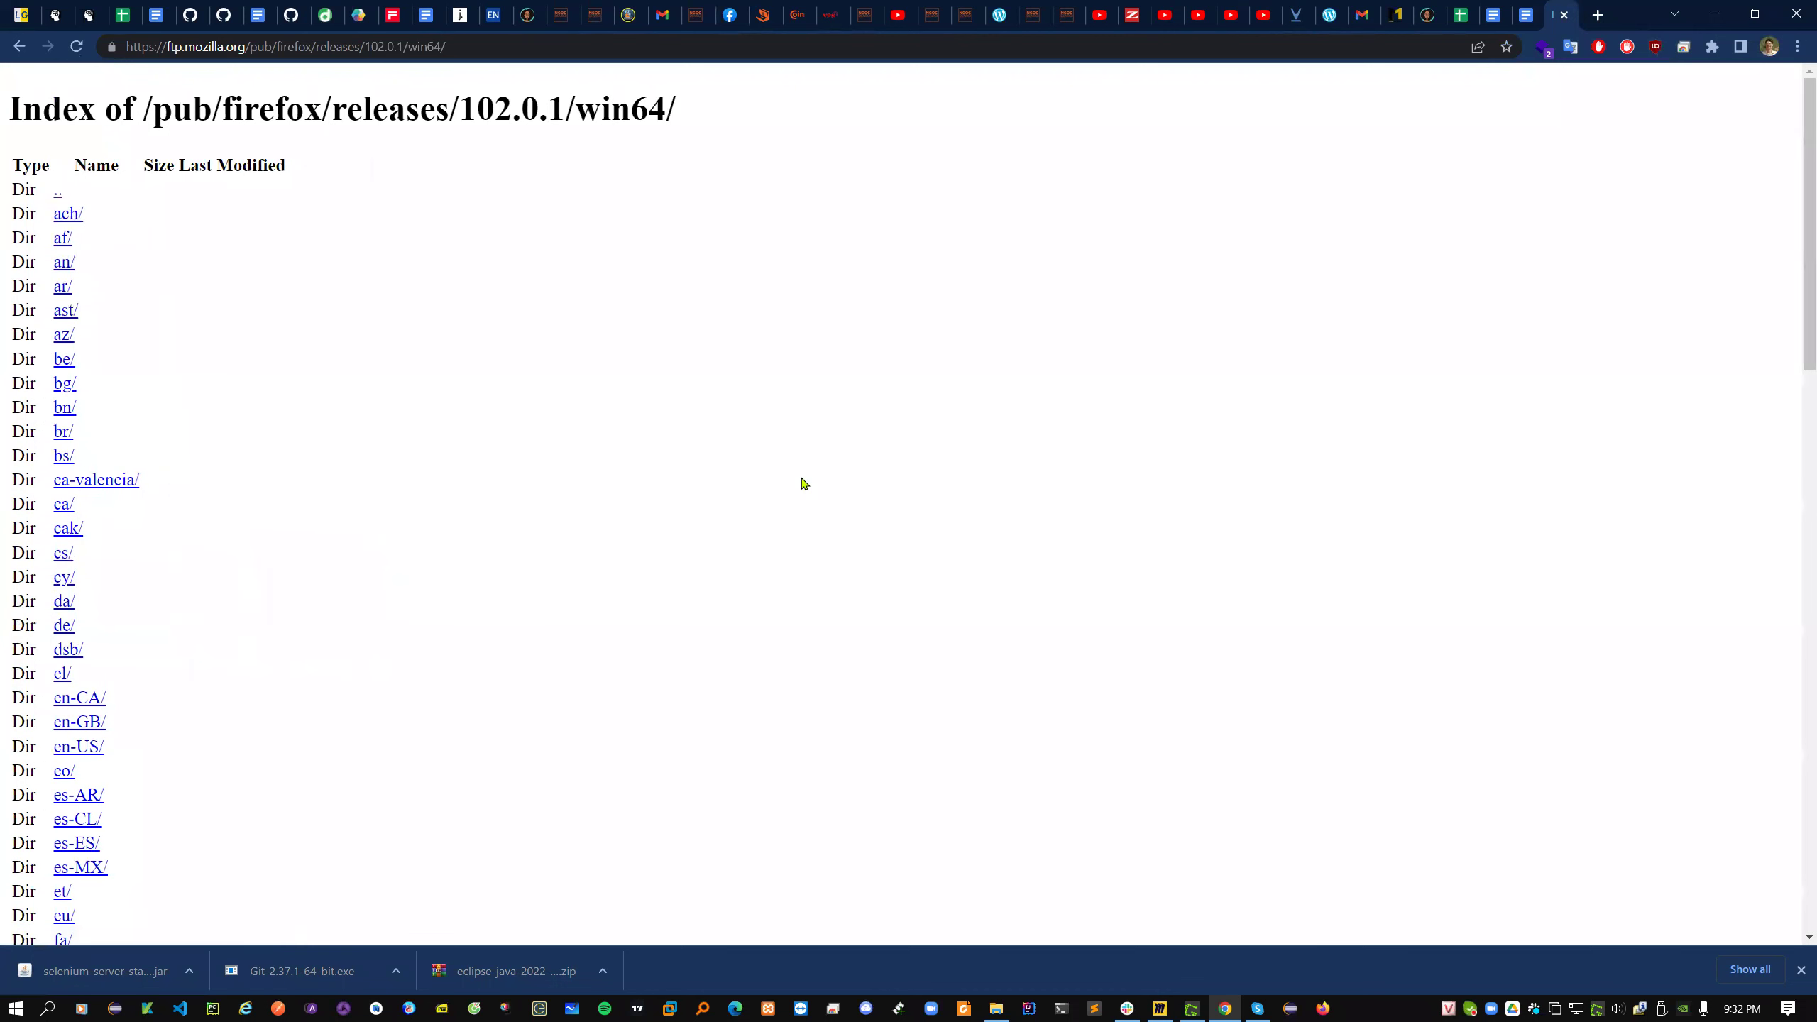
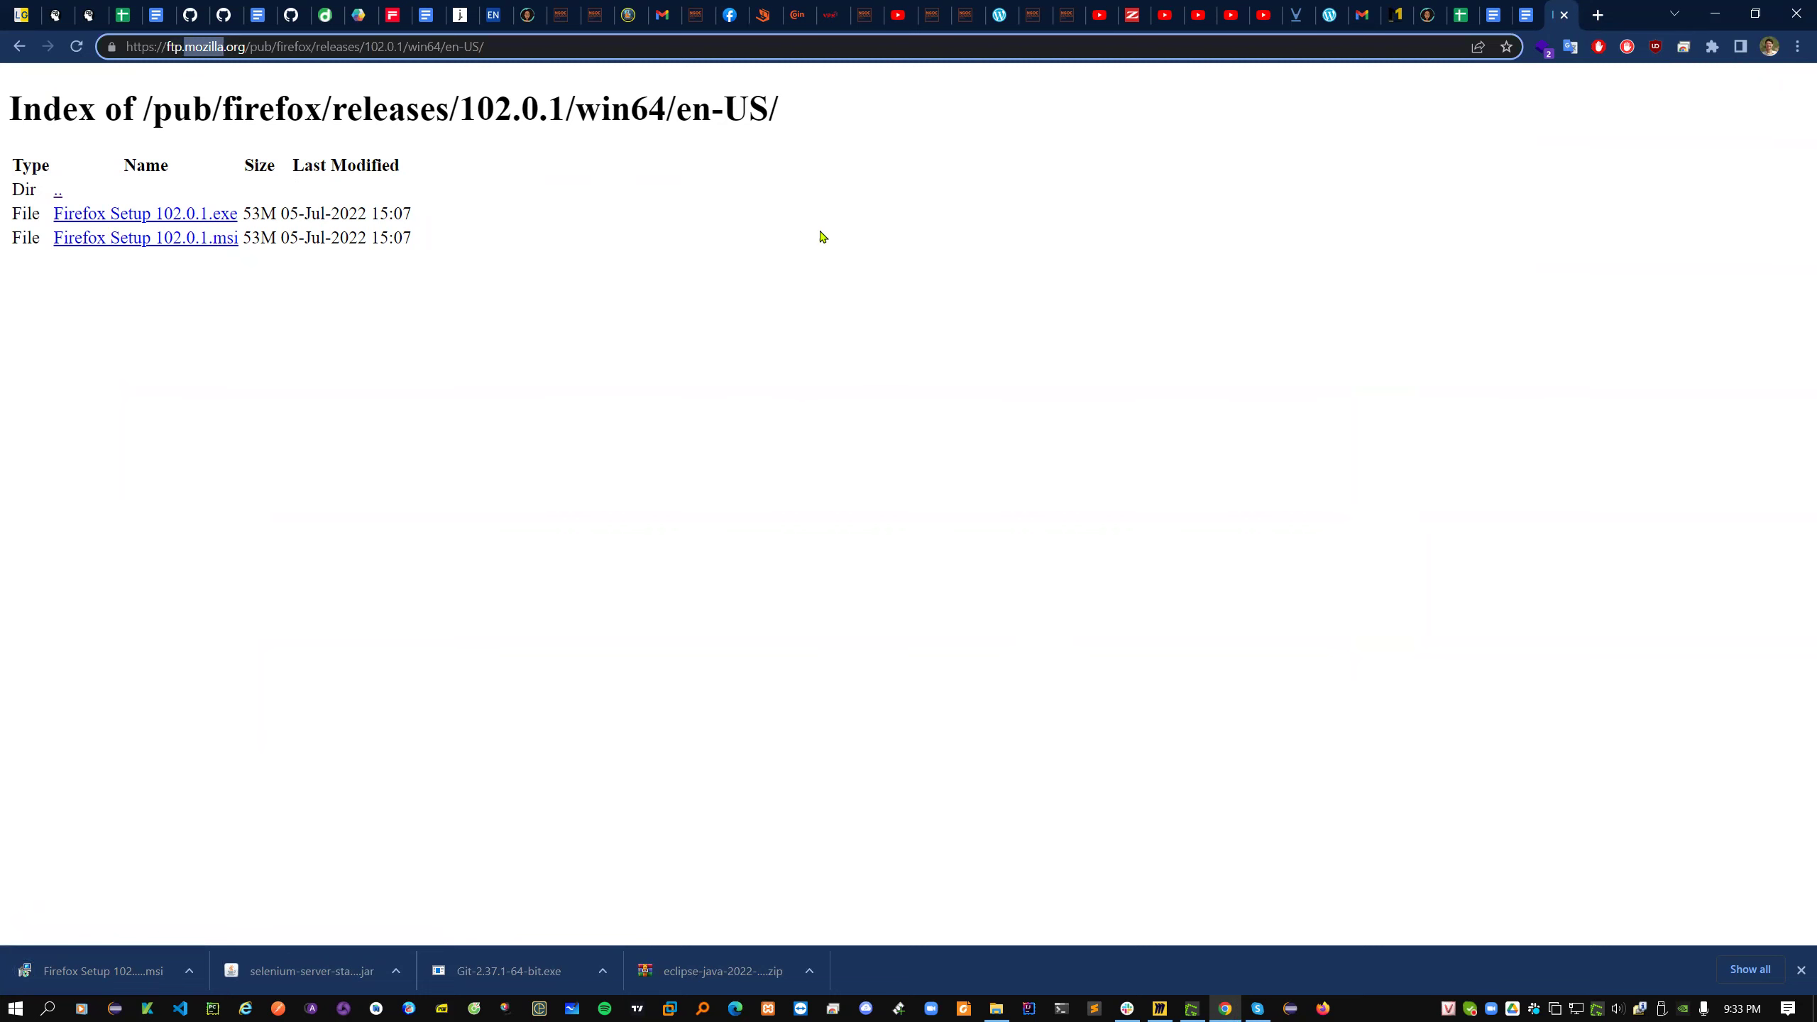
- Return to the course document, highlight the Gecko driver entry, and open its linked GitHub releases page
{"action": "left_click", "coordinate": [1525, 16]}
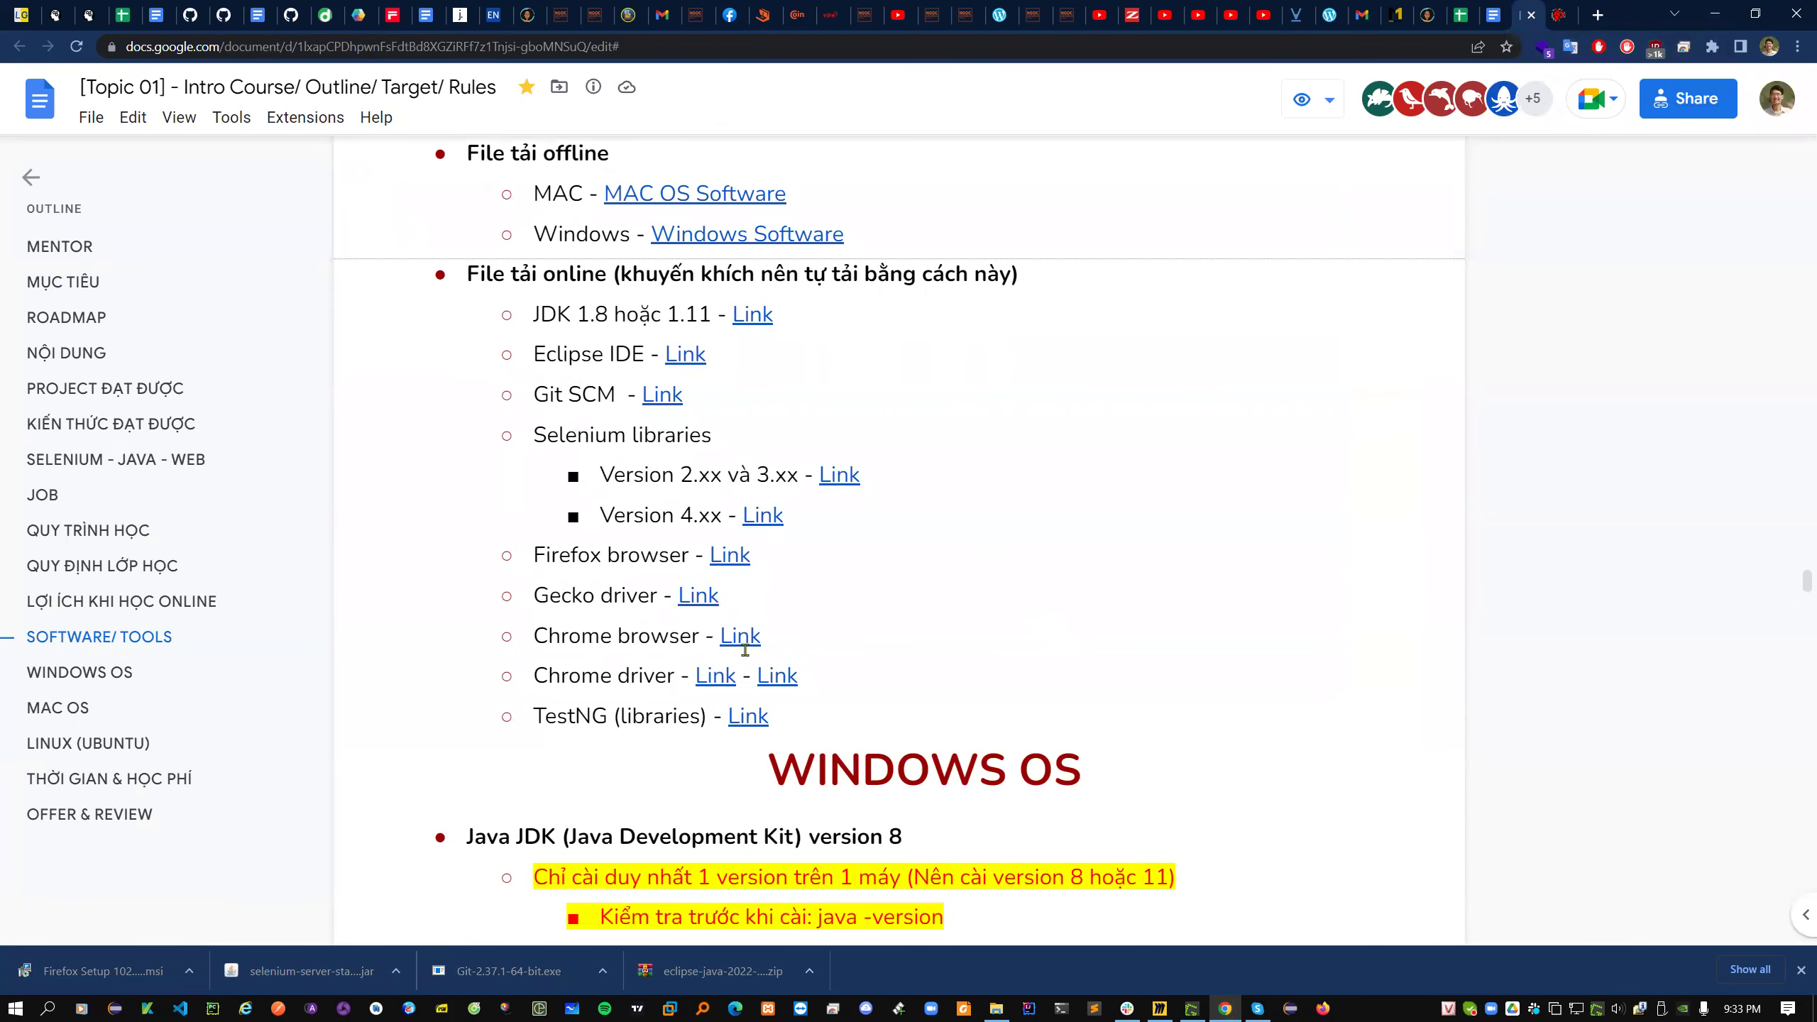
{"action": "left_click_drag", "start_coordinate": [540, 601], "coordinate": [654, 596]}
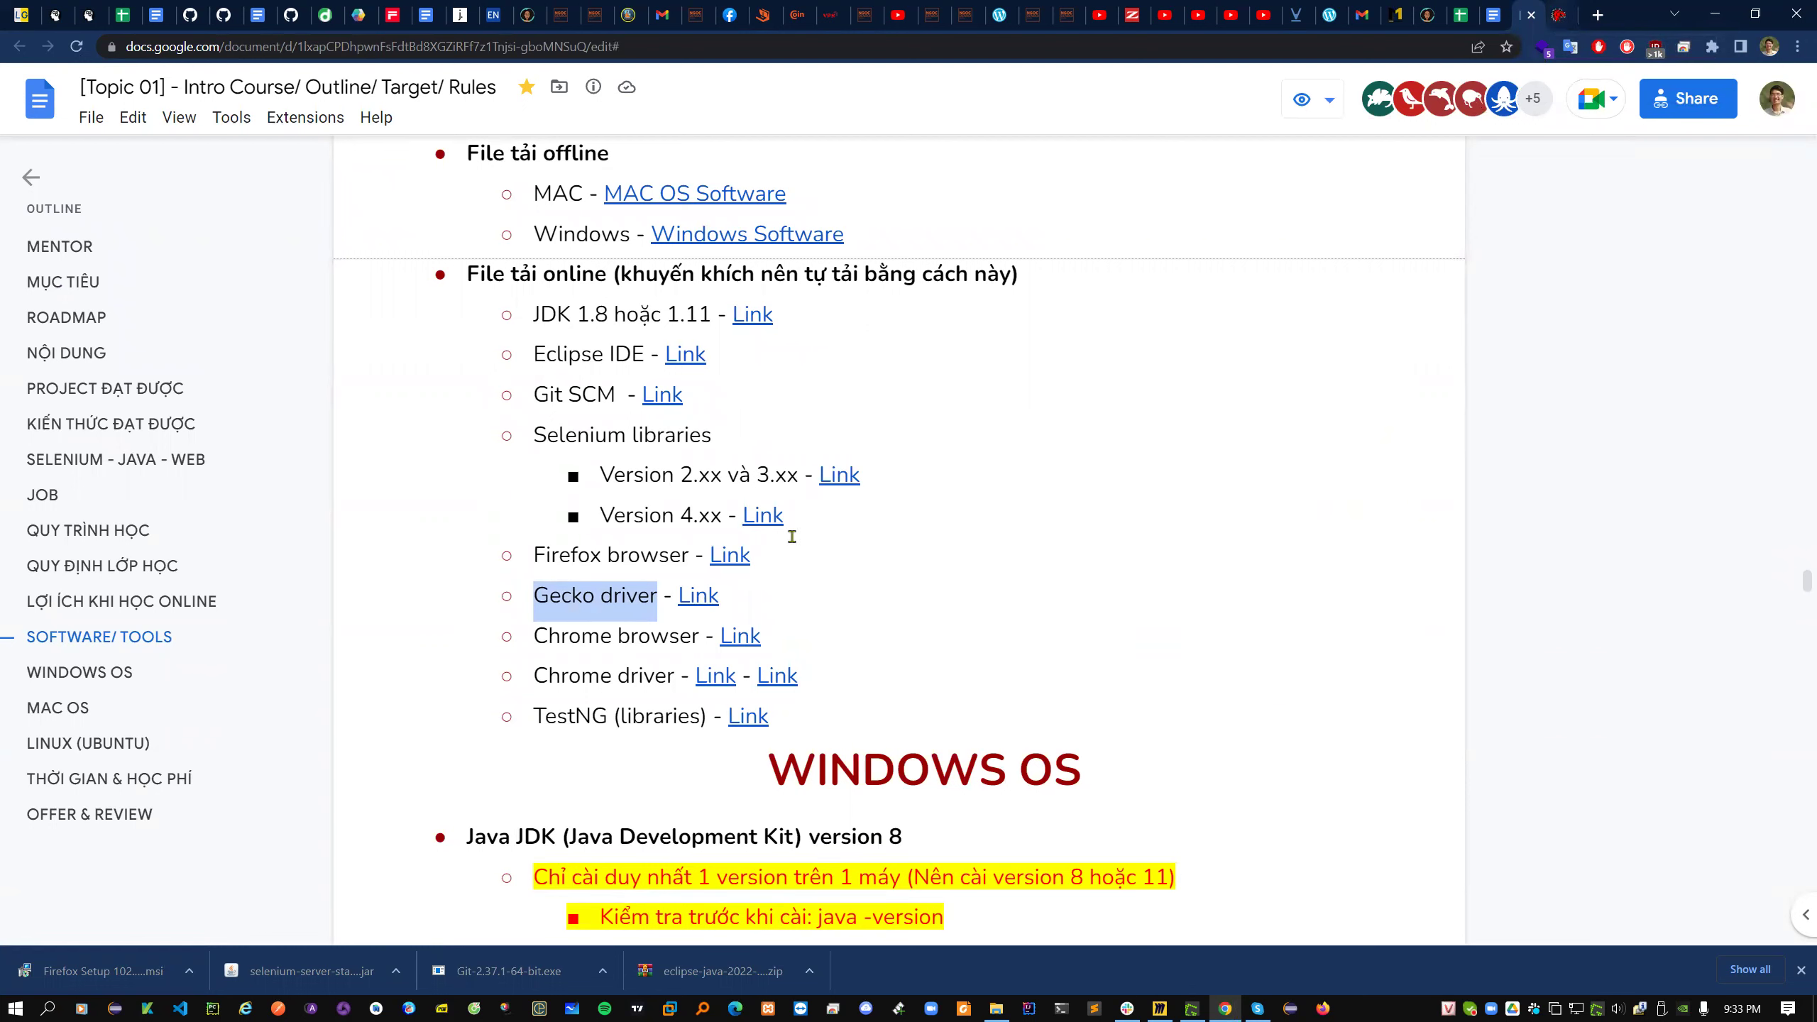
{"action": "left_click", "coordinate": [702, 601]}
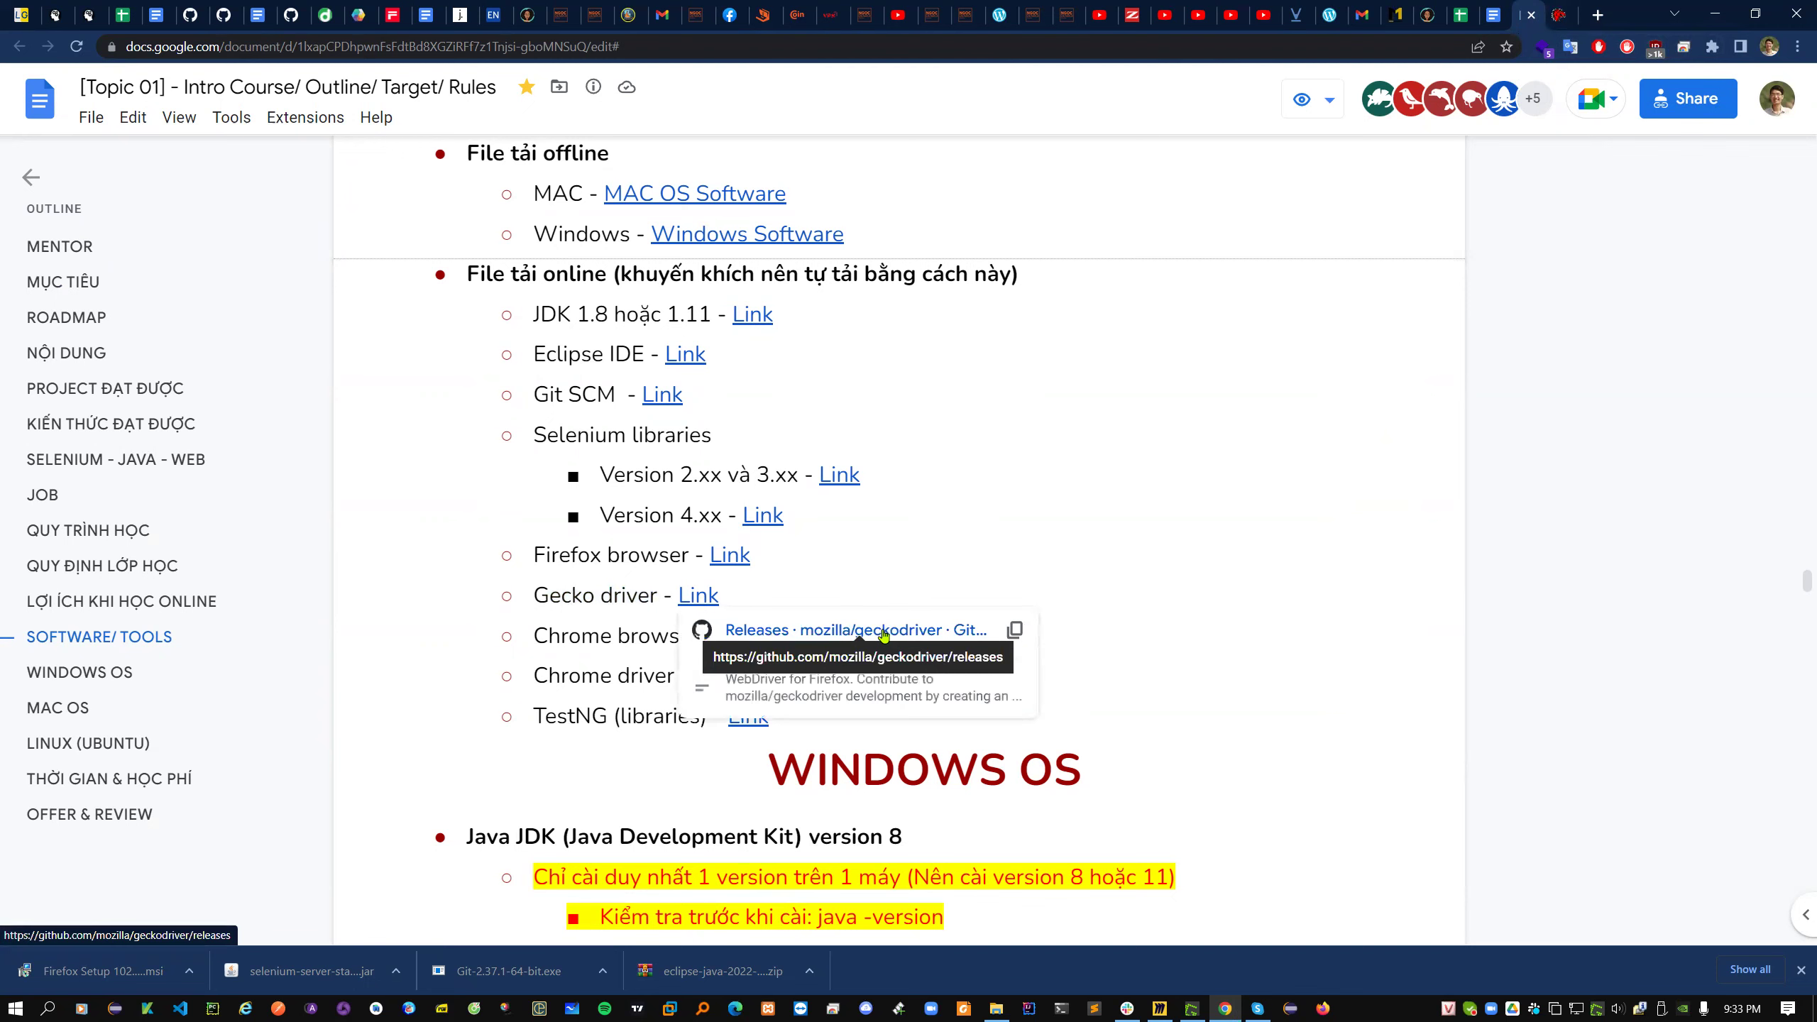
{"action": "left_click", "coordinate": [884, 630]}
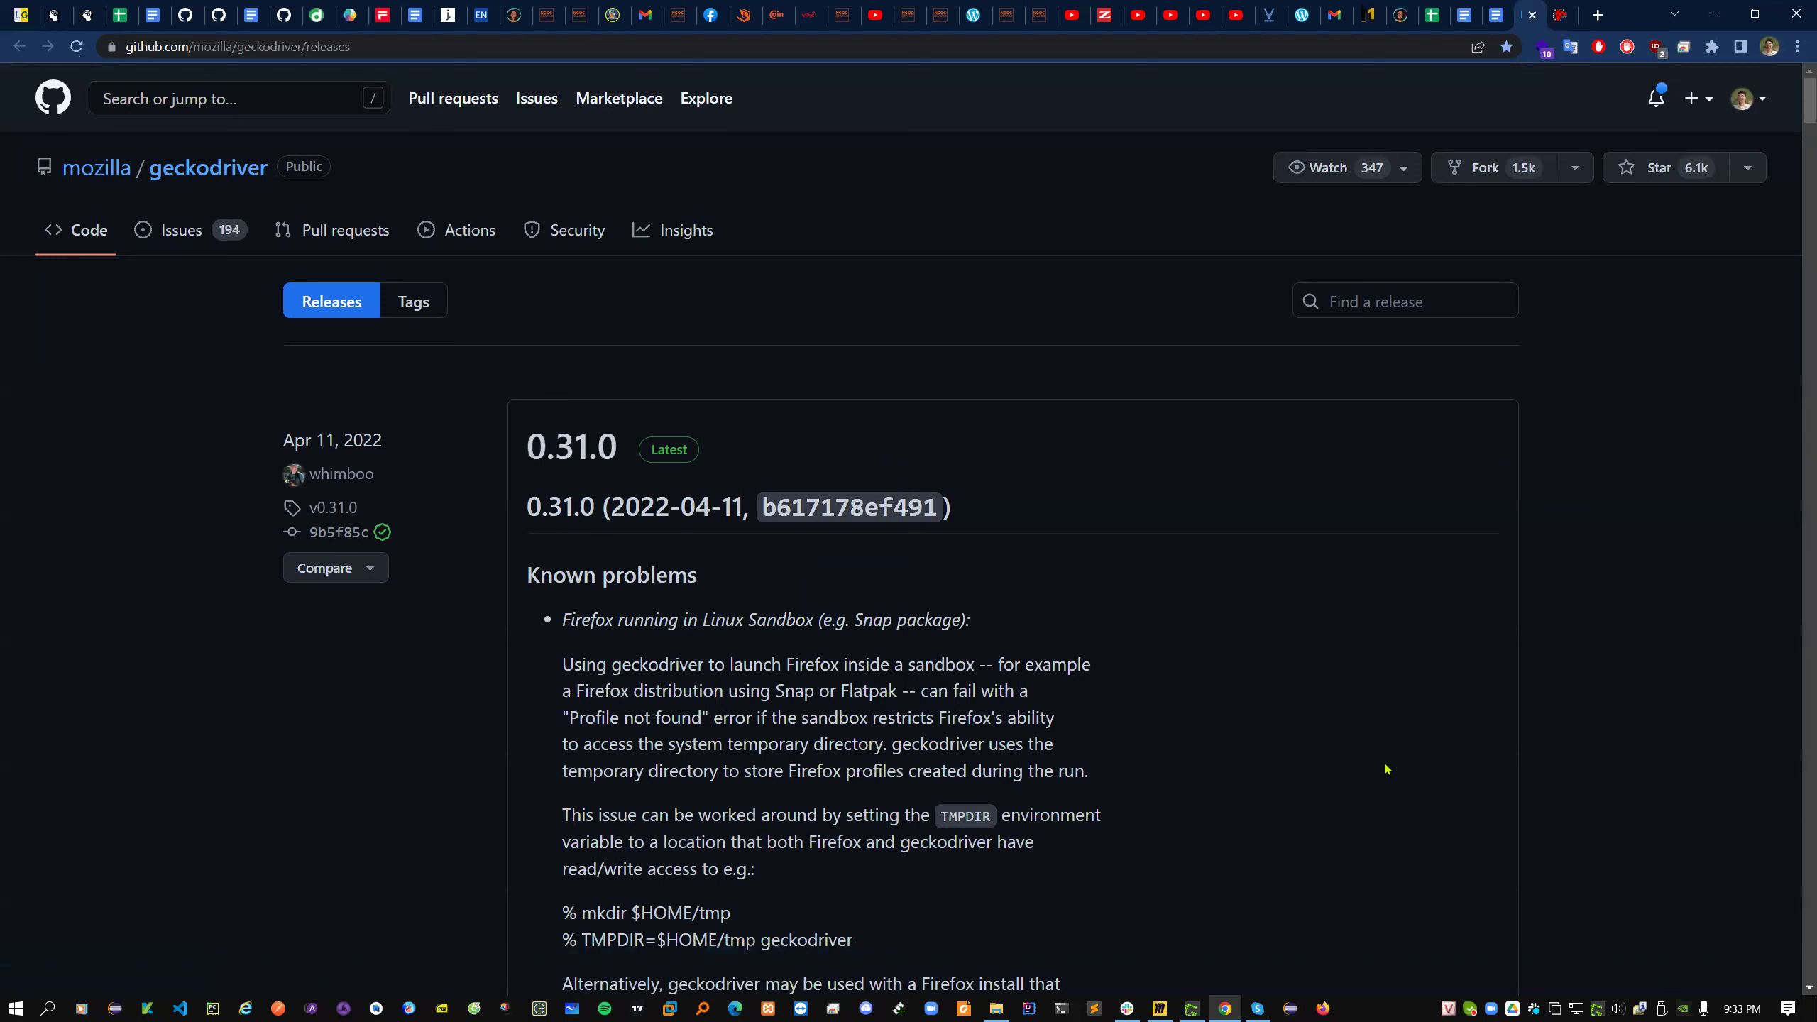
- Open the geckodriver 0.31.0 release and highlight geckodriver-v0.31.0-win64.zip among its assets
{"action": "left_click_drag", "start_coordinate": [525, 445], "coordinate": [615, 446]}
{"action": "left_click", "coordinate": [582, 447]}
{"action": "scroll", "coordinate": [1182, 566], "scroll_direction": "down", "scroll_amount": 15}
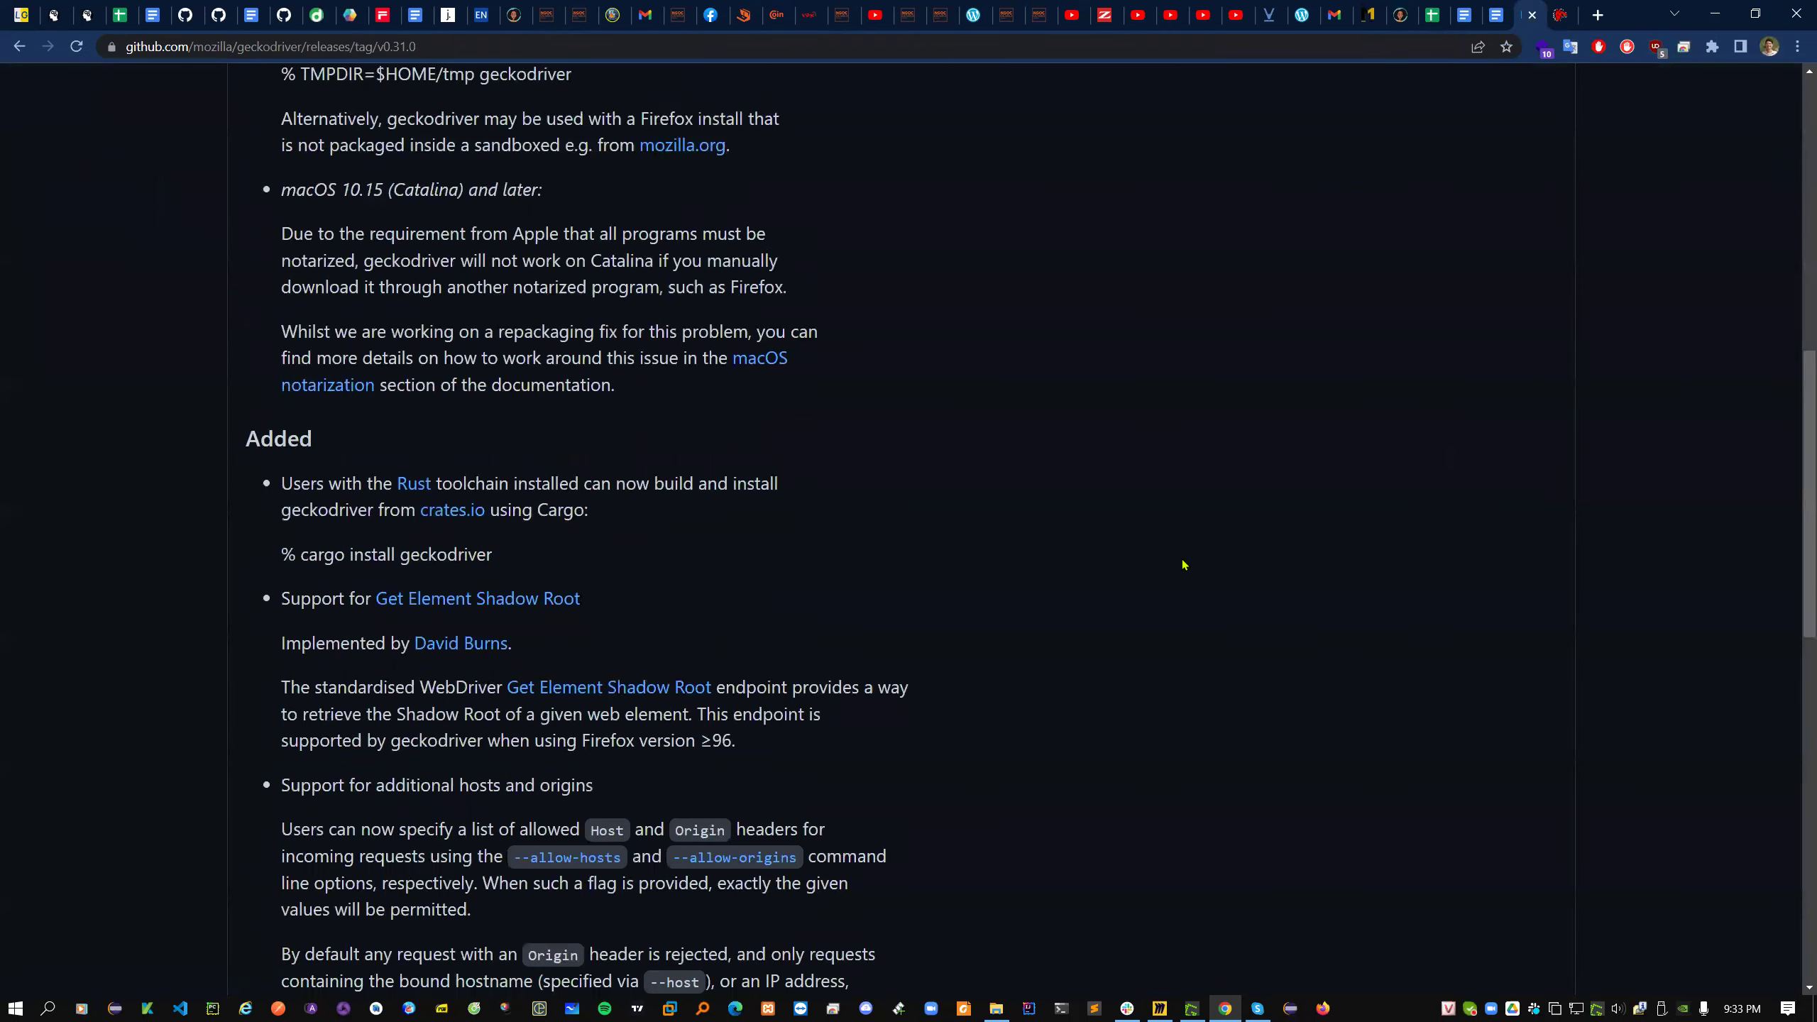
{"action": "scroll", "coordinate": [1182, 565], "scroll_direction": "down", "scroll_amount": 5}
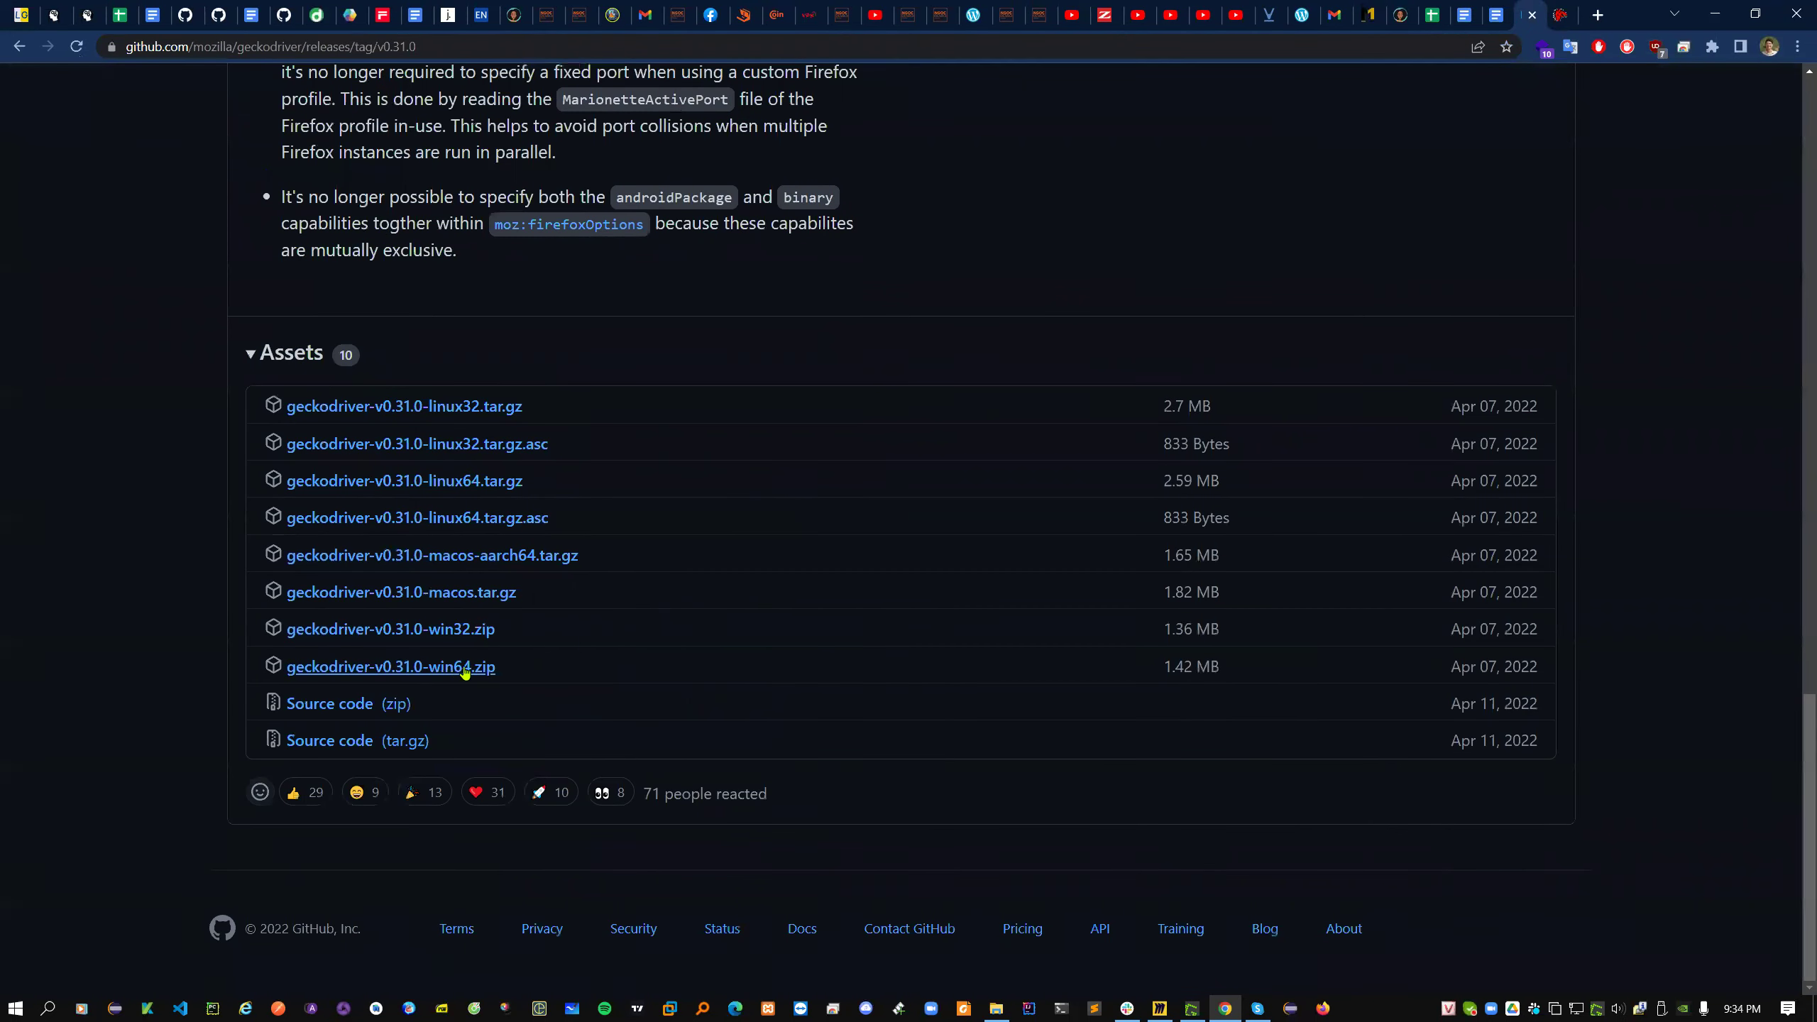
{"action": "left_click_drag", "start_coordinate": [502, 666], "coordinate": [284, 666]}
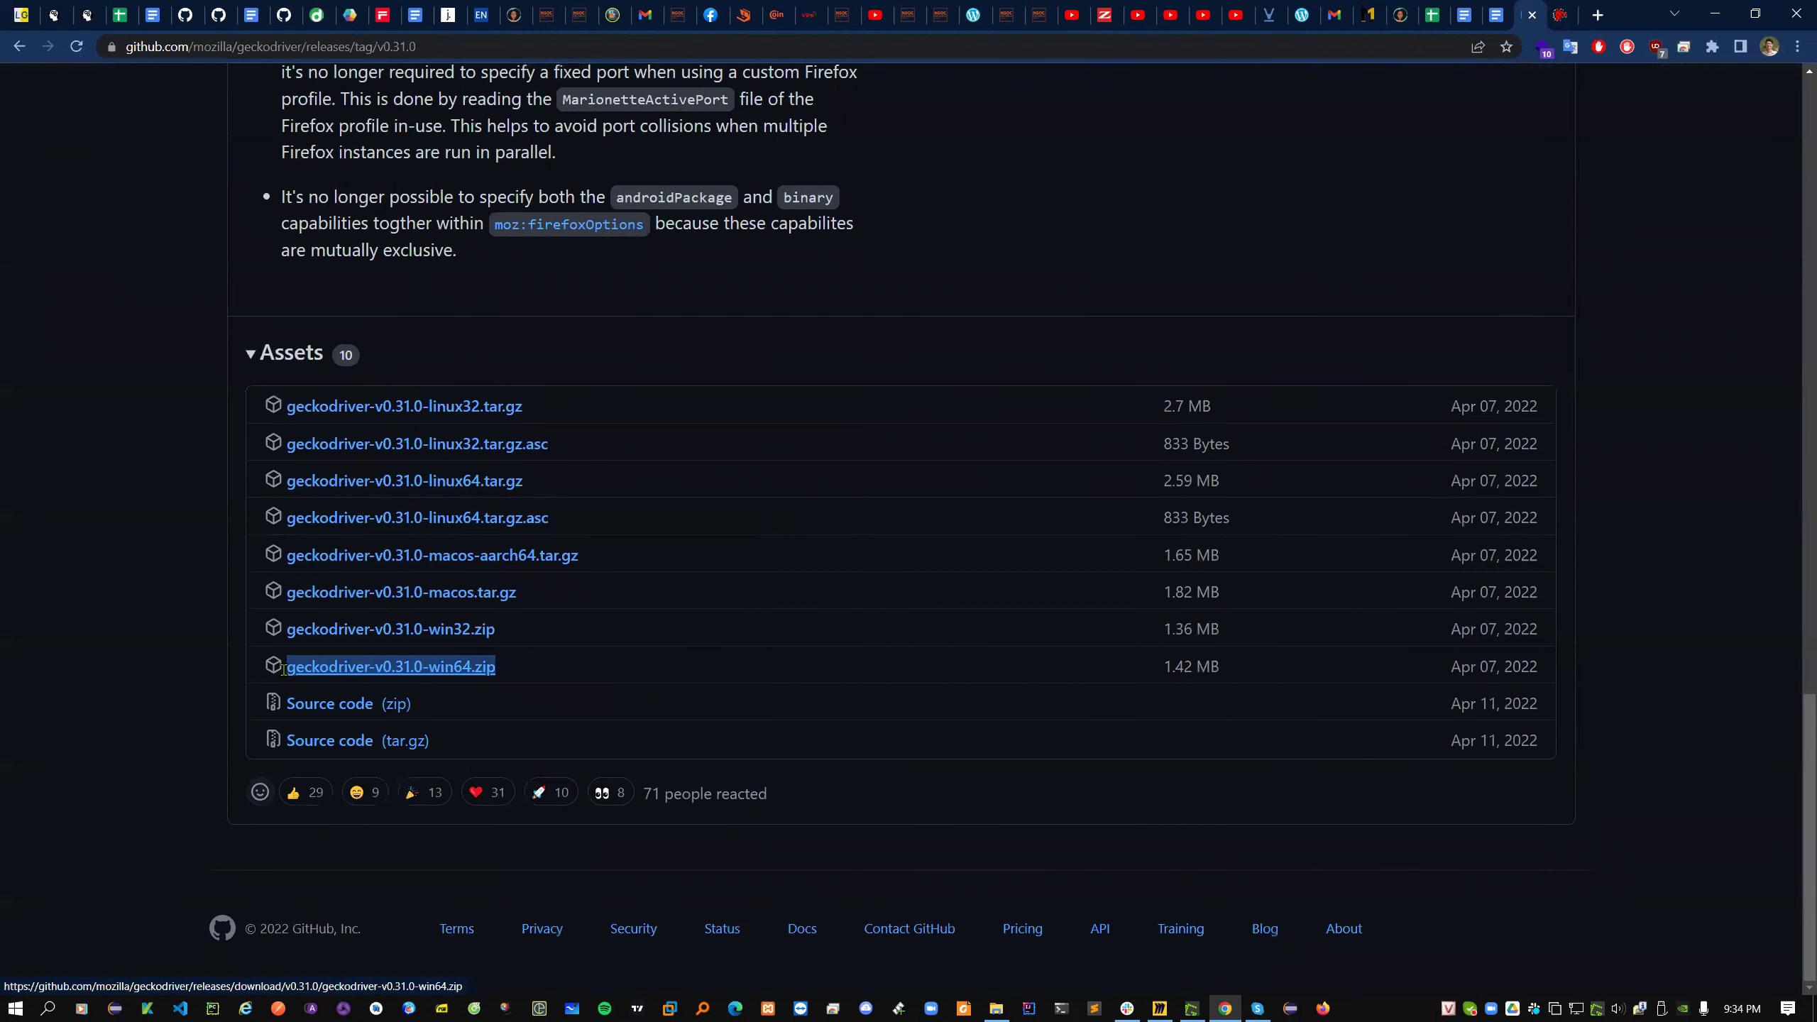
- Search Windows for "about", open About your PC, highlight the system type, and return to the geckodriver assets
{"action": "left_click", "coordinate": [47, 1008]}
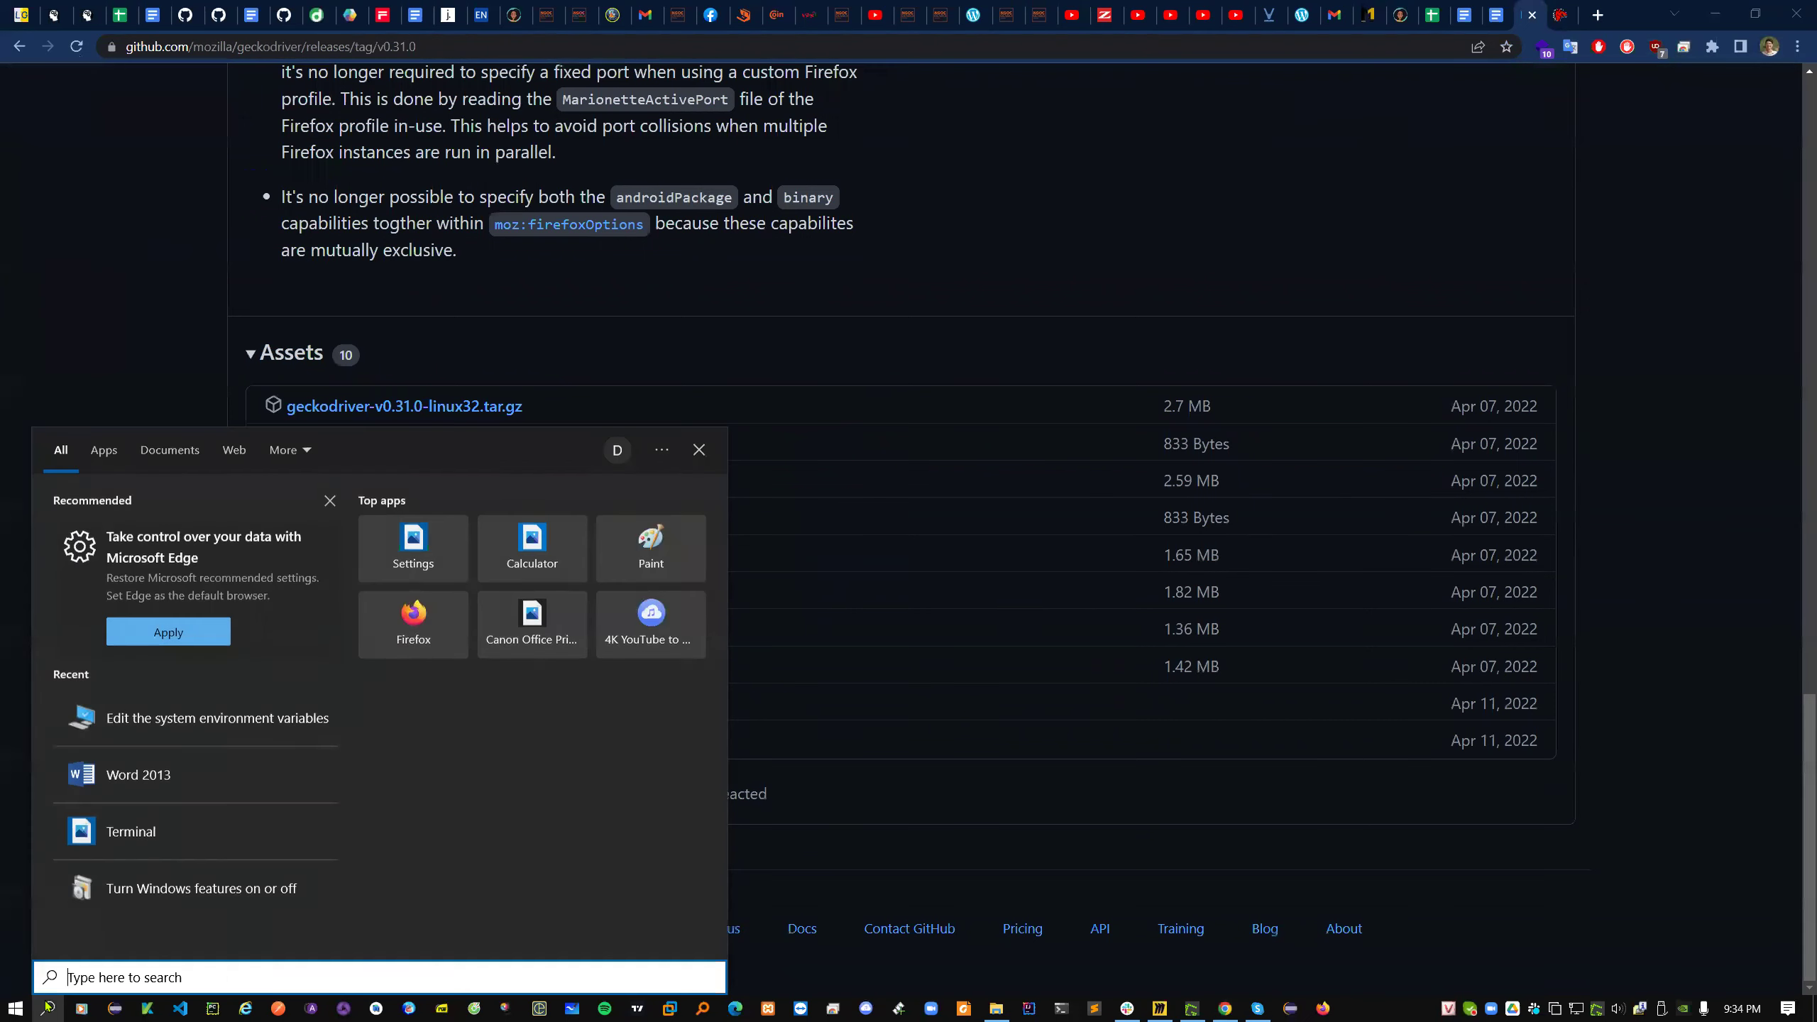
{"action": "type", "text": "about"}
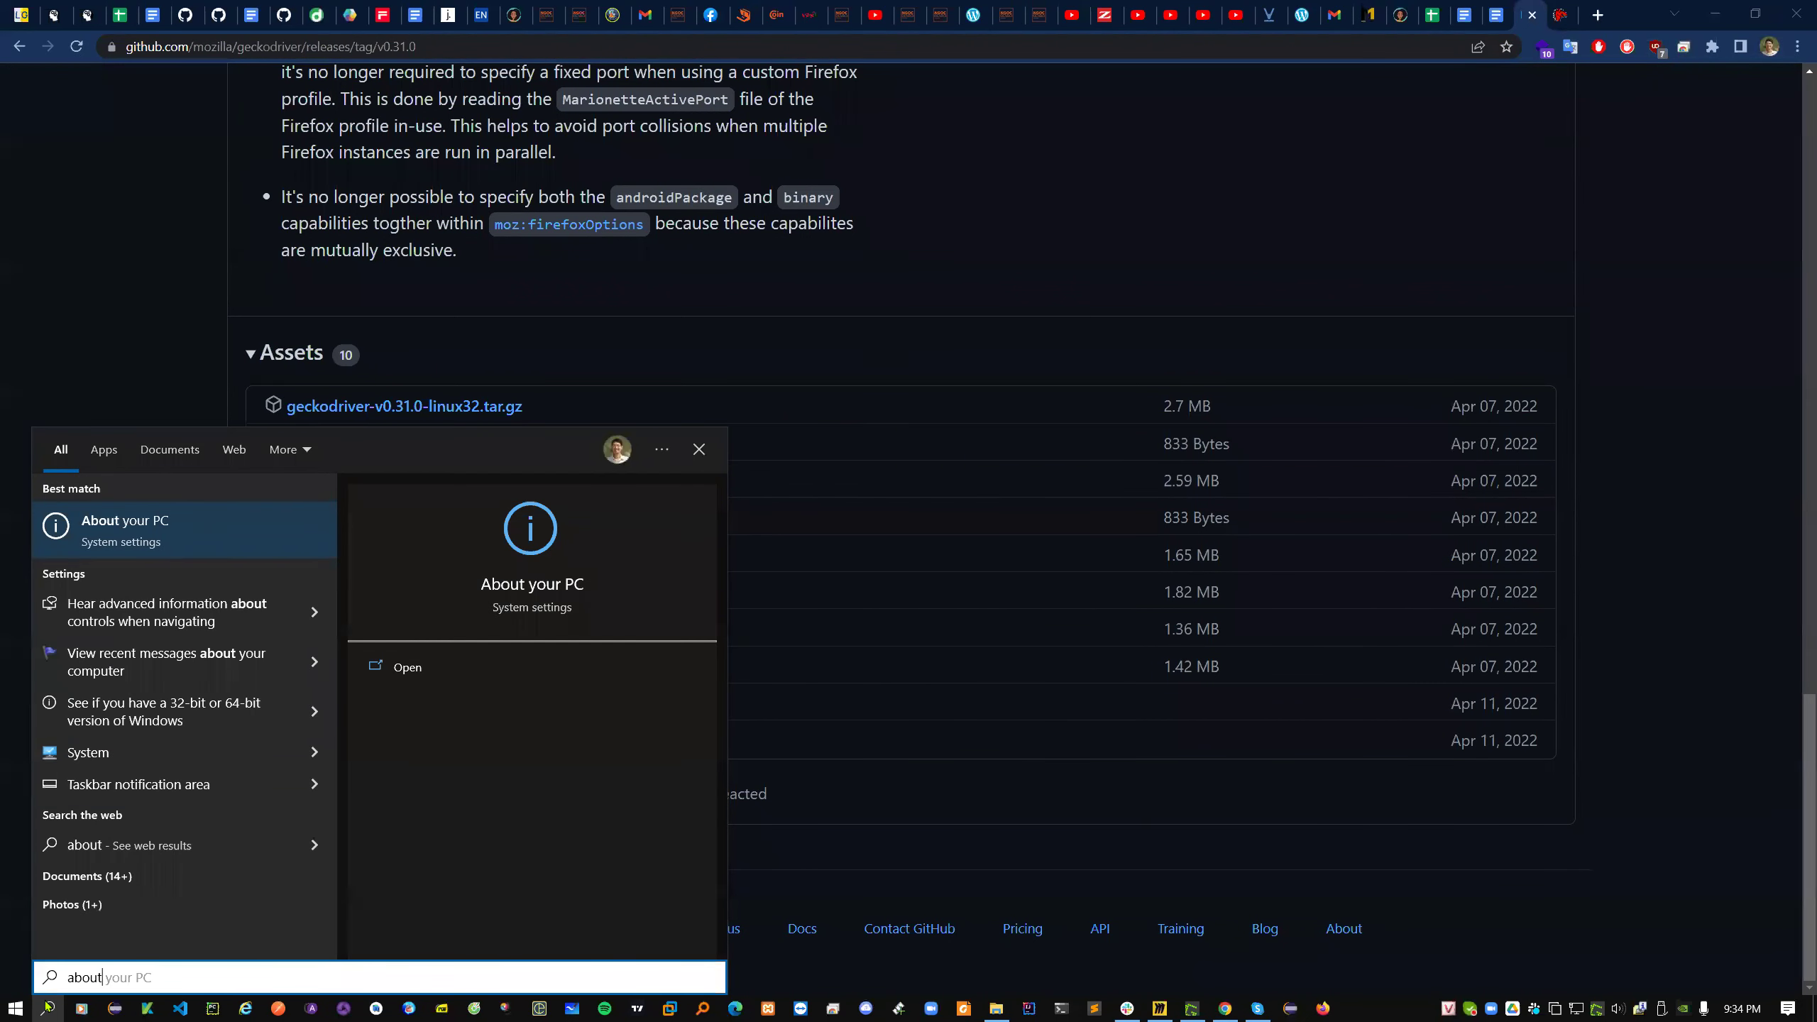
{"action": "left_click", "coordinate": [184, 540]}
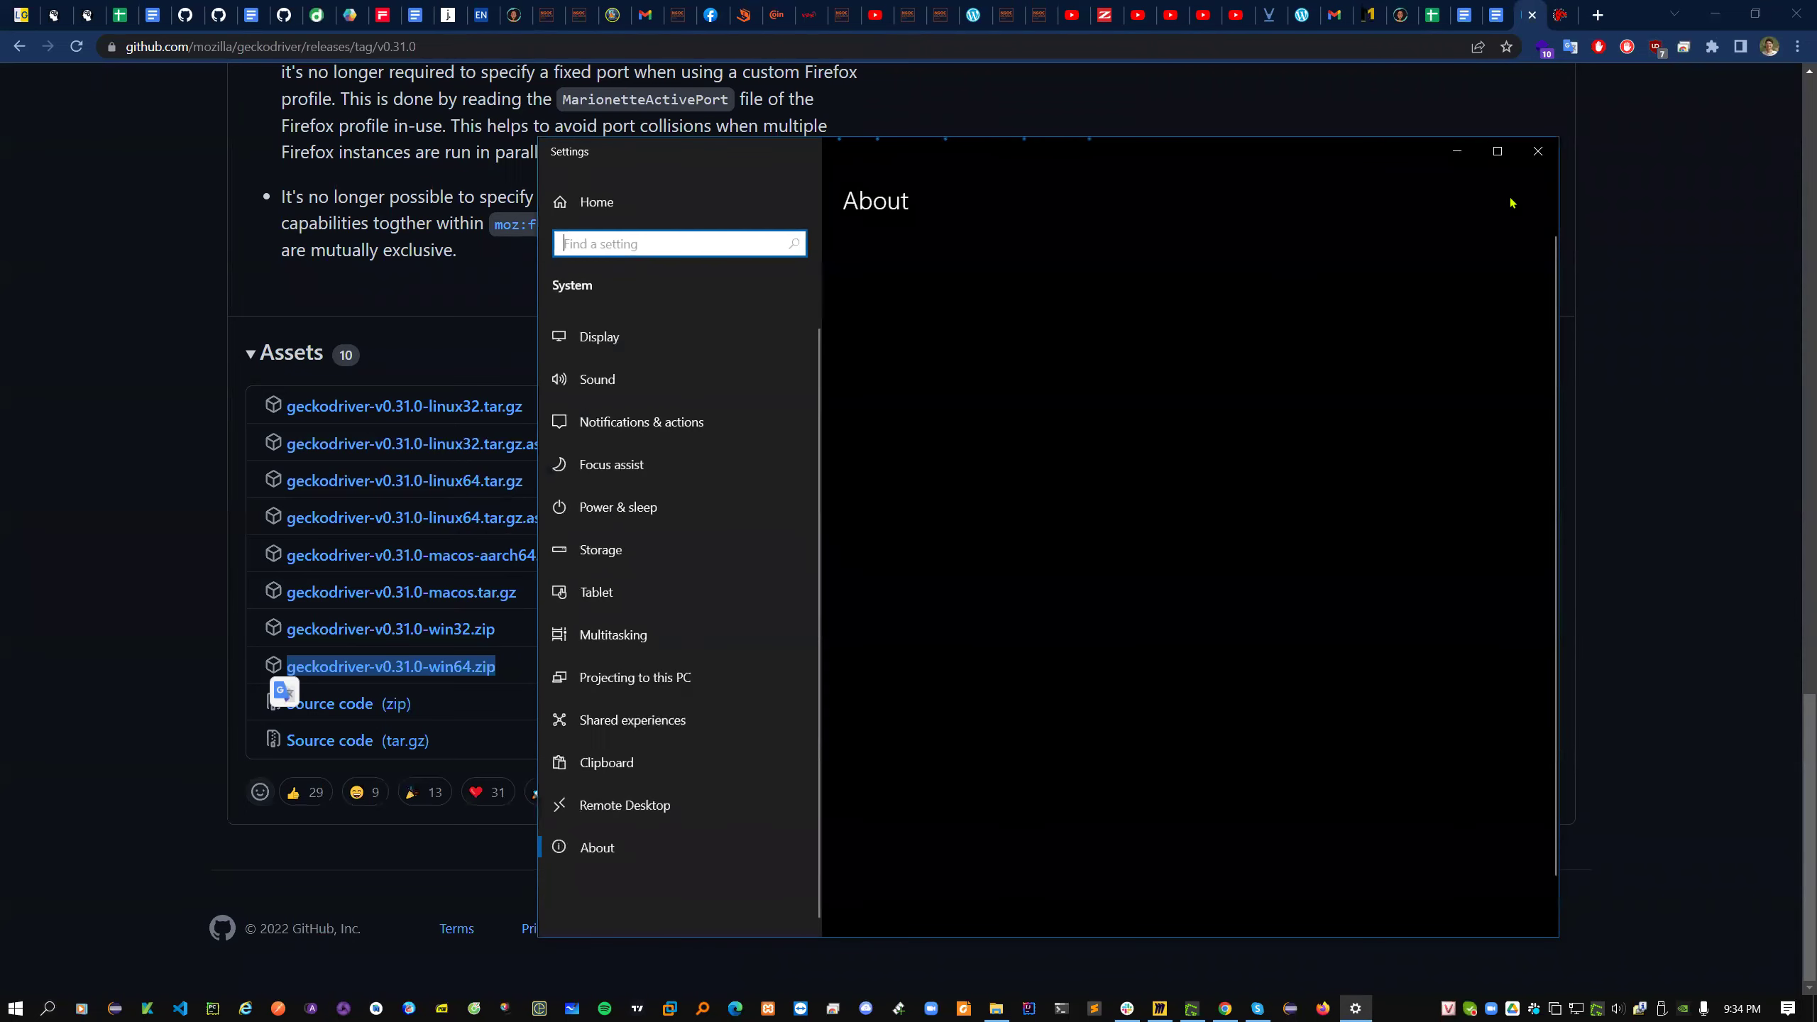
{"action": "left_click", "coordinate": [1498, 152]}
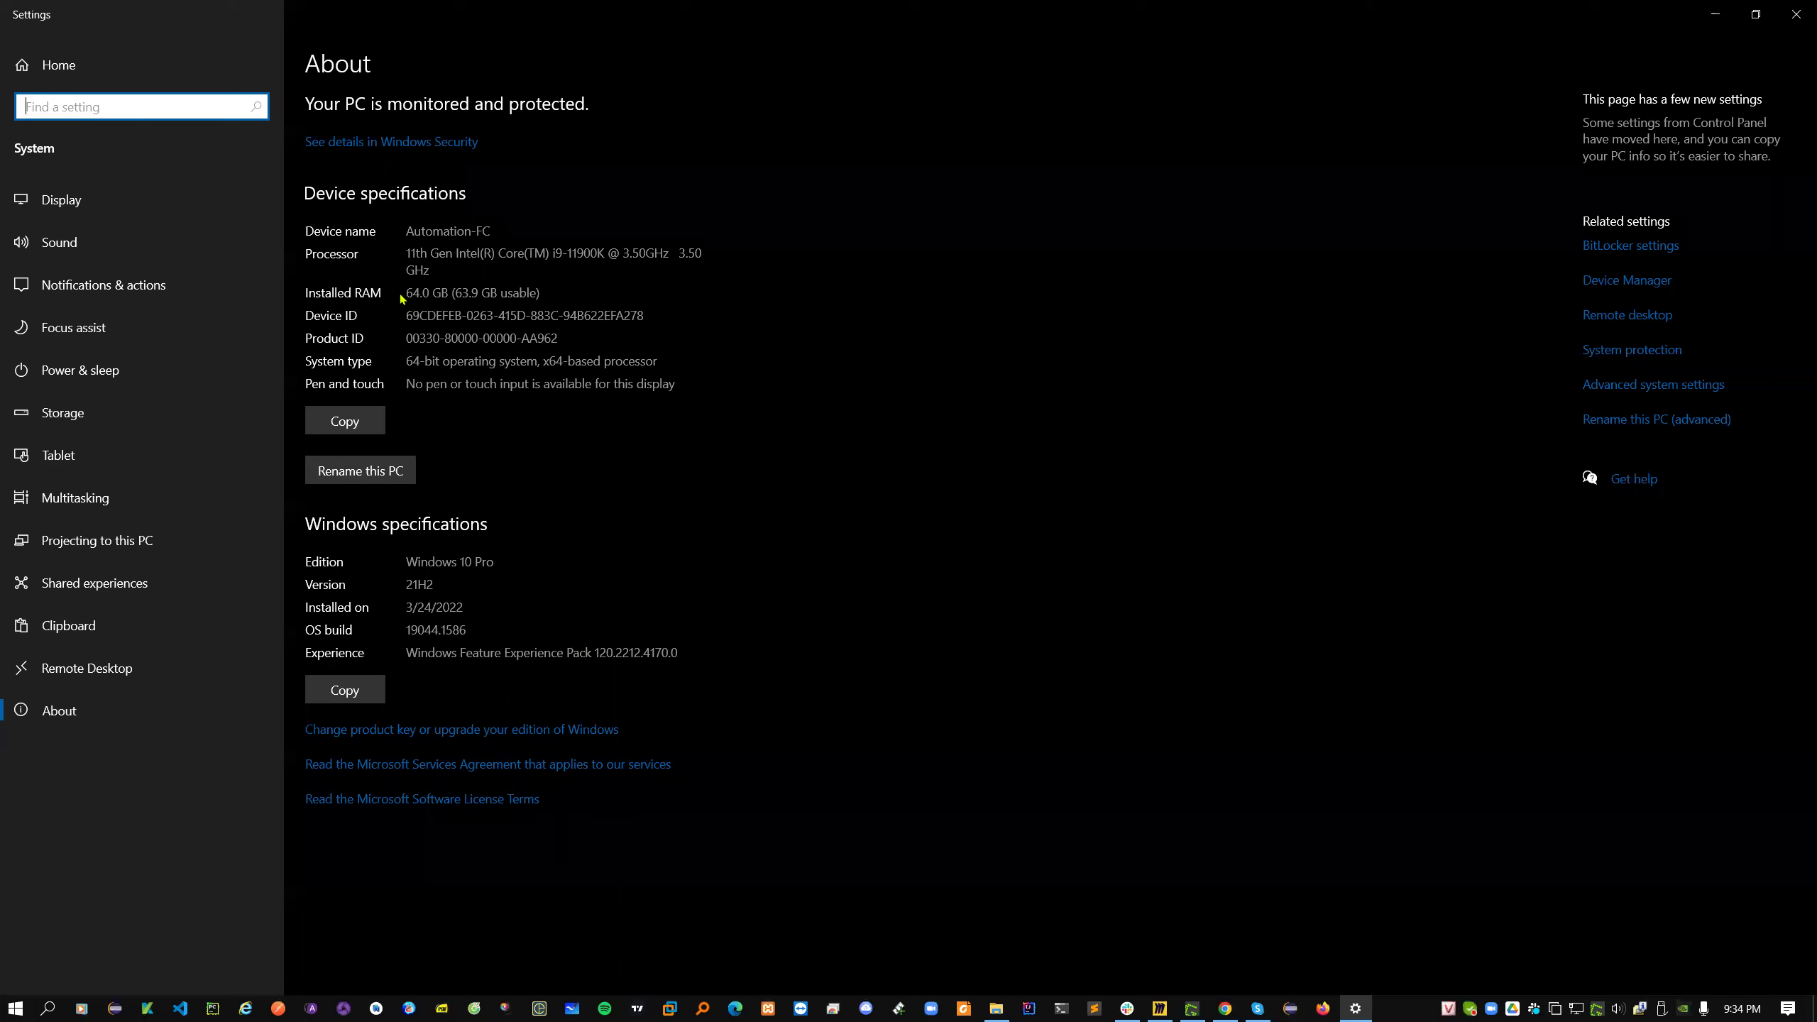
{"action": "left_click_drag", "start_coordinate": [406, 361], "coordinate": [654, 356]}
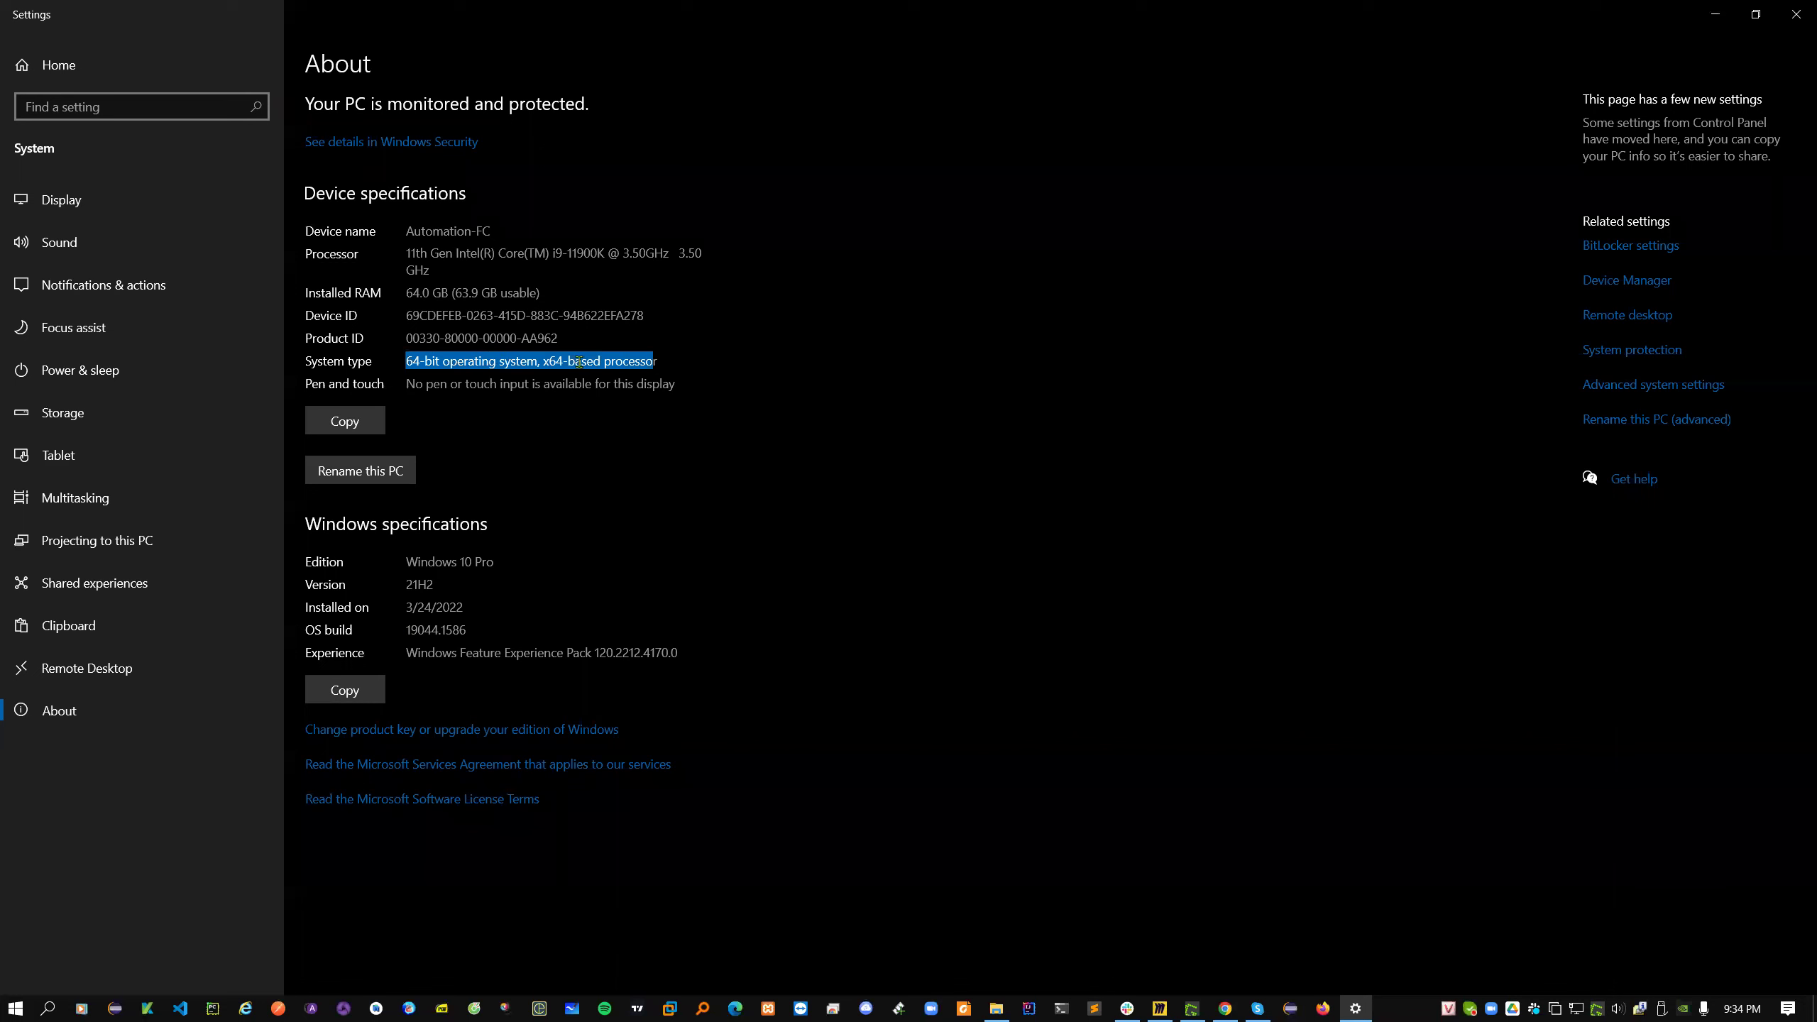
{"action": "left_click", "coordinate": [1715, 9]}
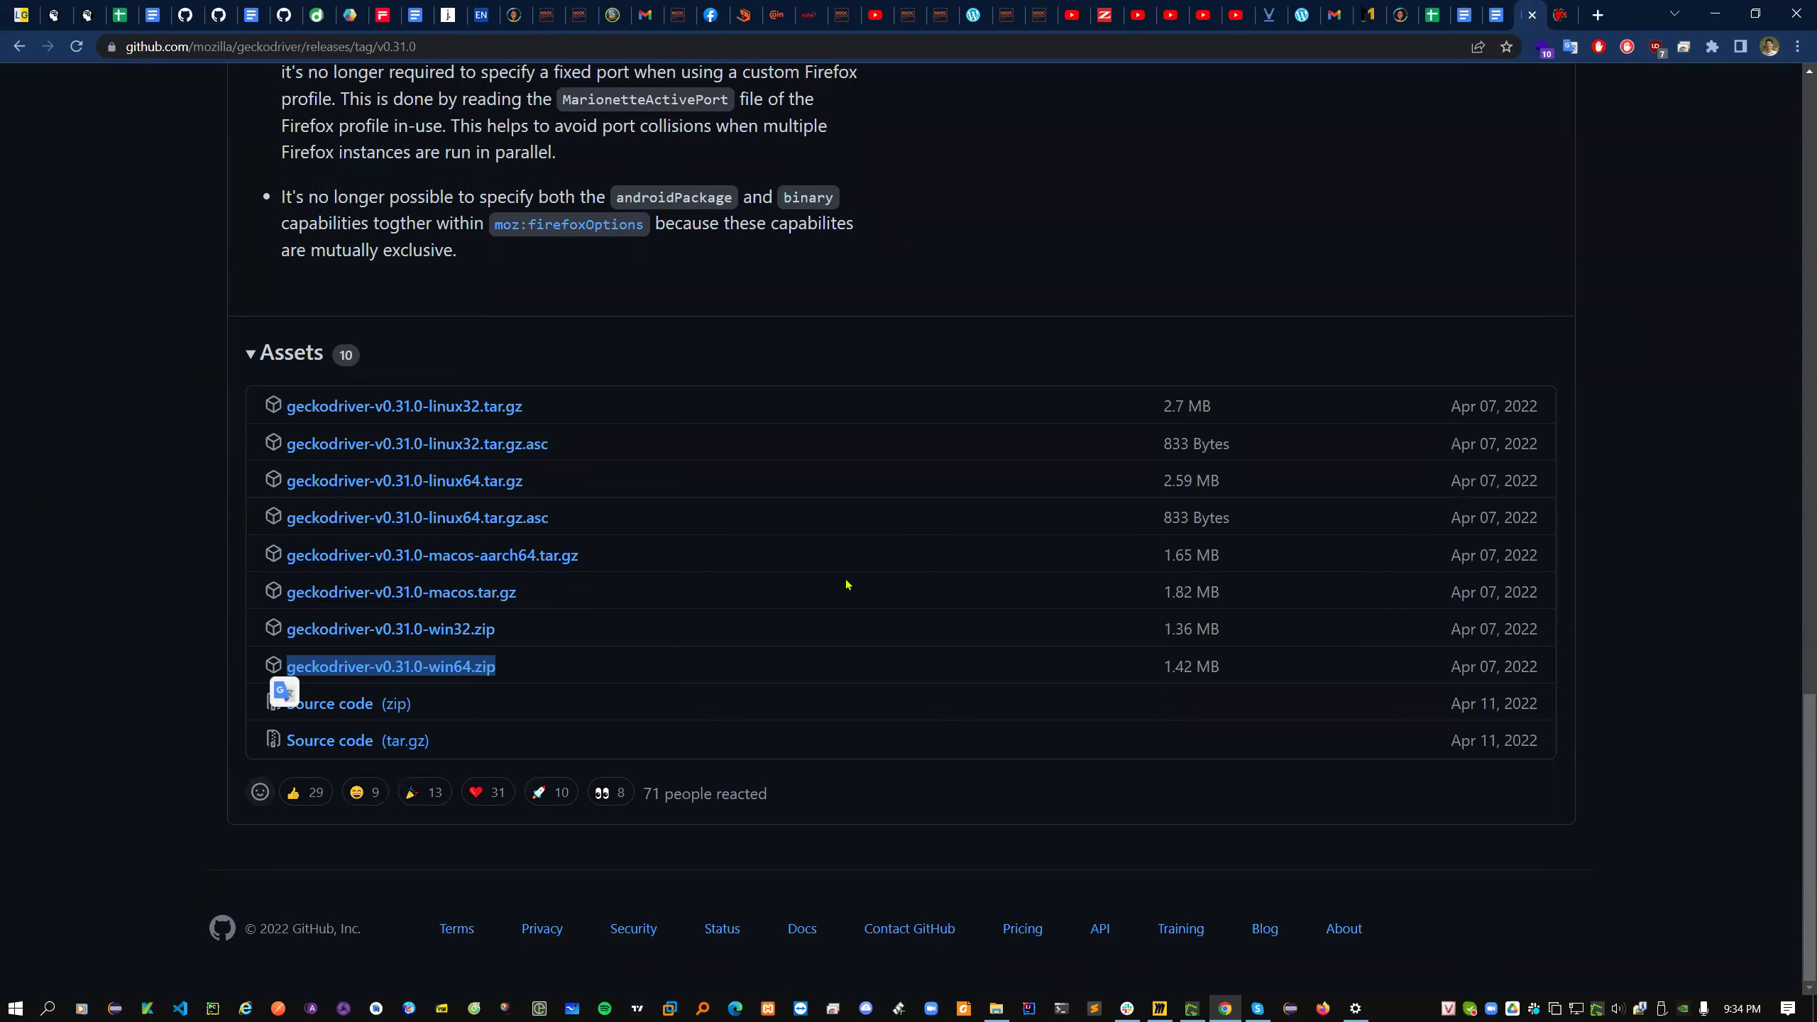
{"action": "left_click", "coordinate": [621, 669]}
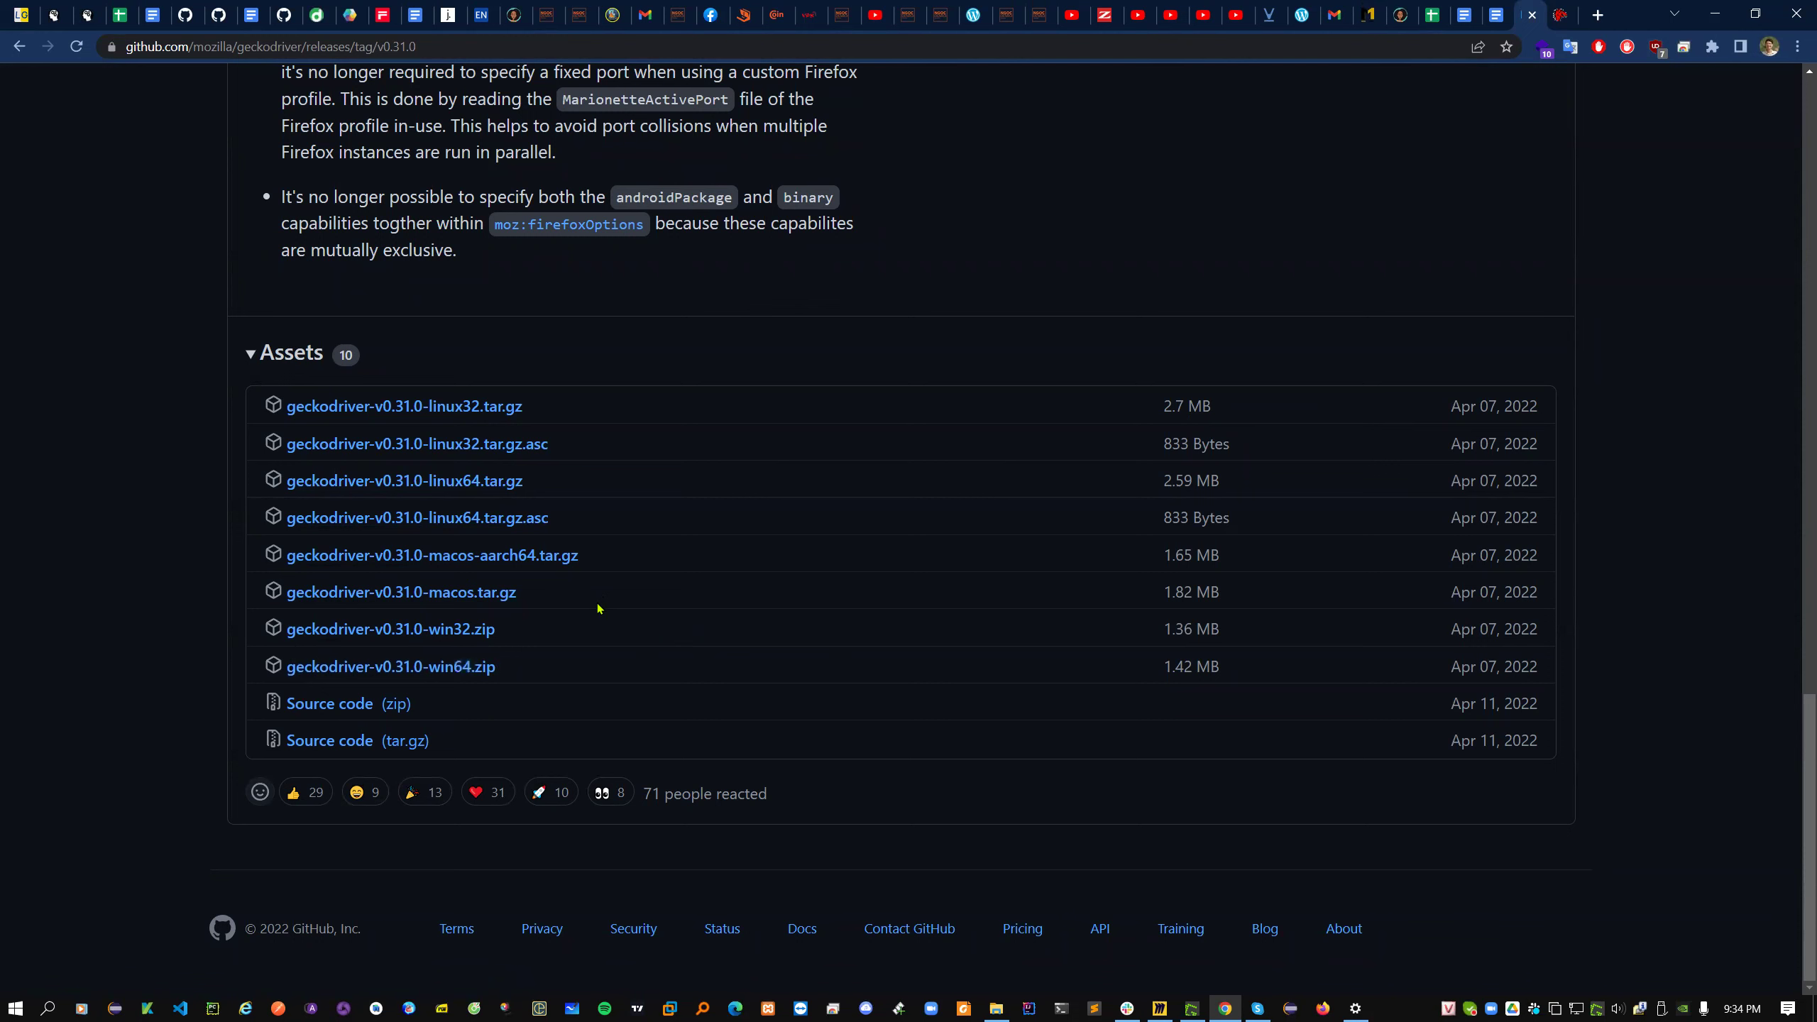
- Highlight the macOS geckodriver assets: geckodriver-v0.31.0-macos.tar.gz and the aarch64 part of the macos-aarch64 archive name
{"action": "left_click_drag", "start_coordinate": [506, 596], "coordinate": [287, 596]}
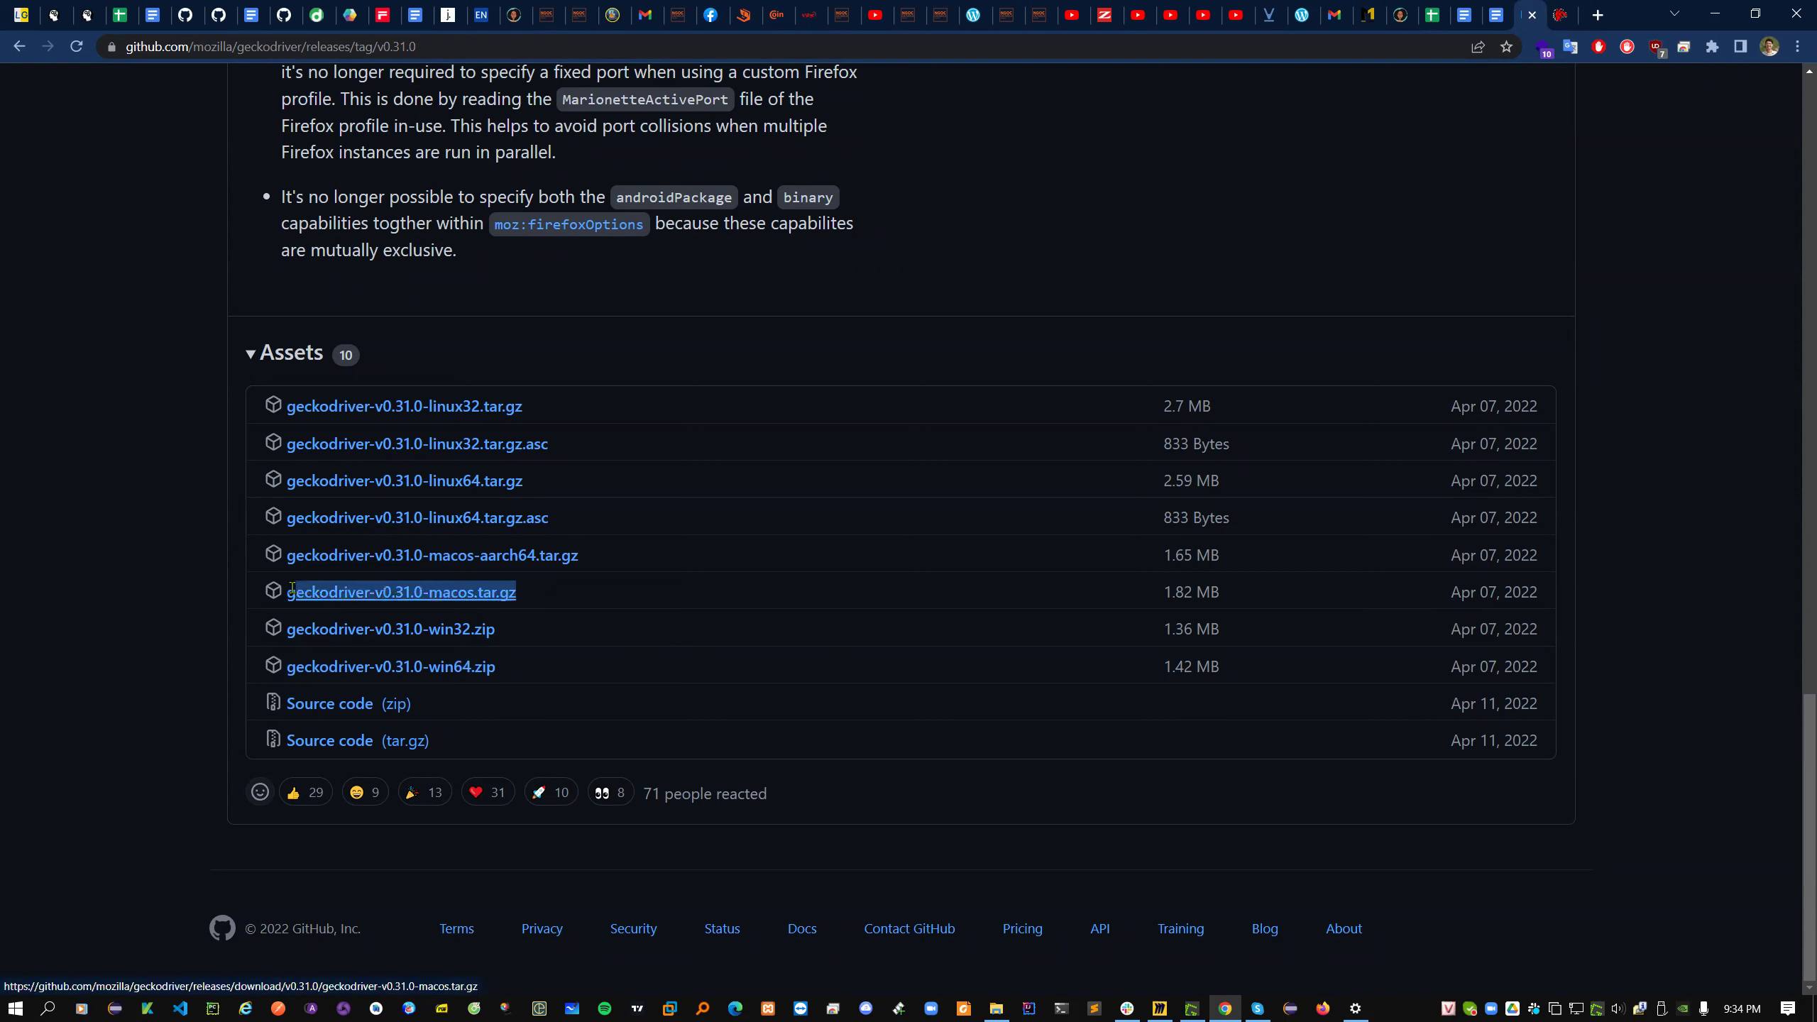
{"action": "left_click", "coordinate": [523, 560]}
{"action": "left_click_drag", "start_coordinate": [578, 557], "coordinate": [675, 567]}
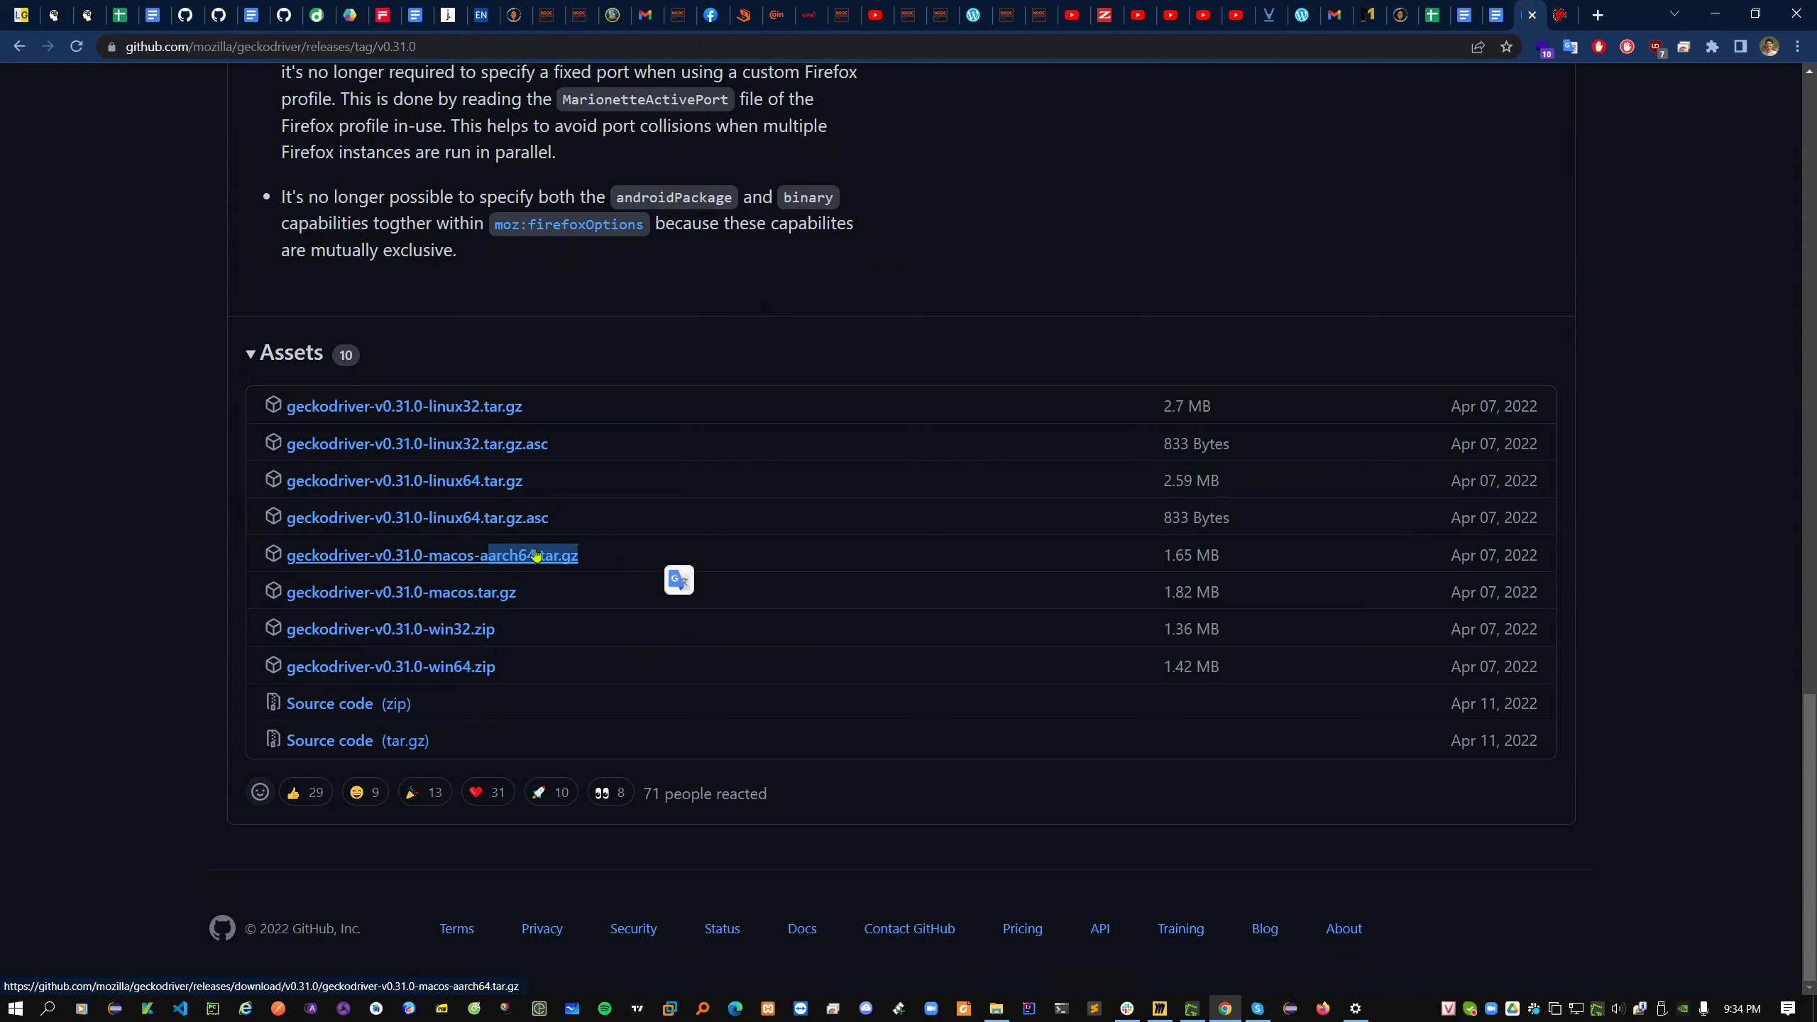
{"action": "left_click", "coordinate": [600, 556]}
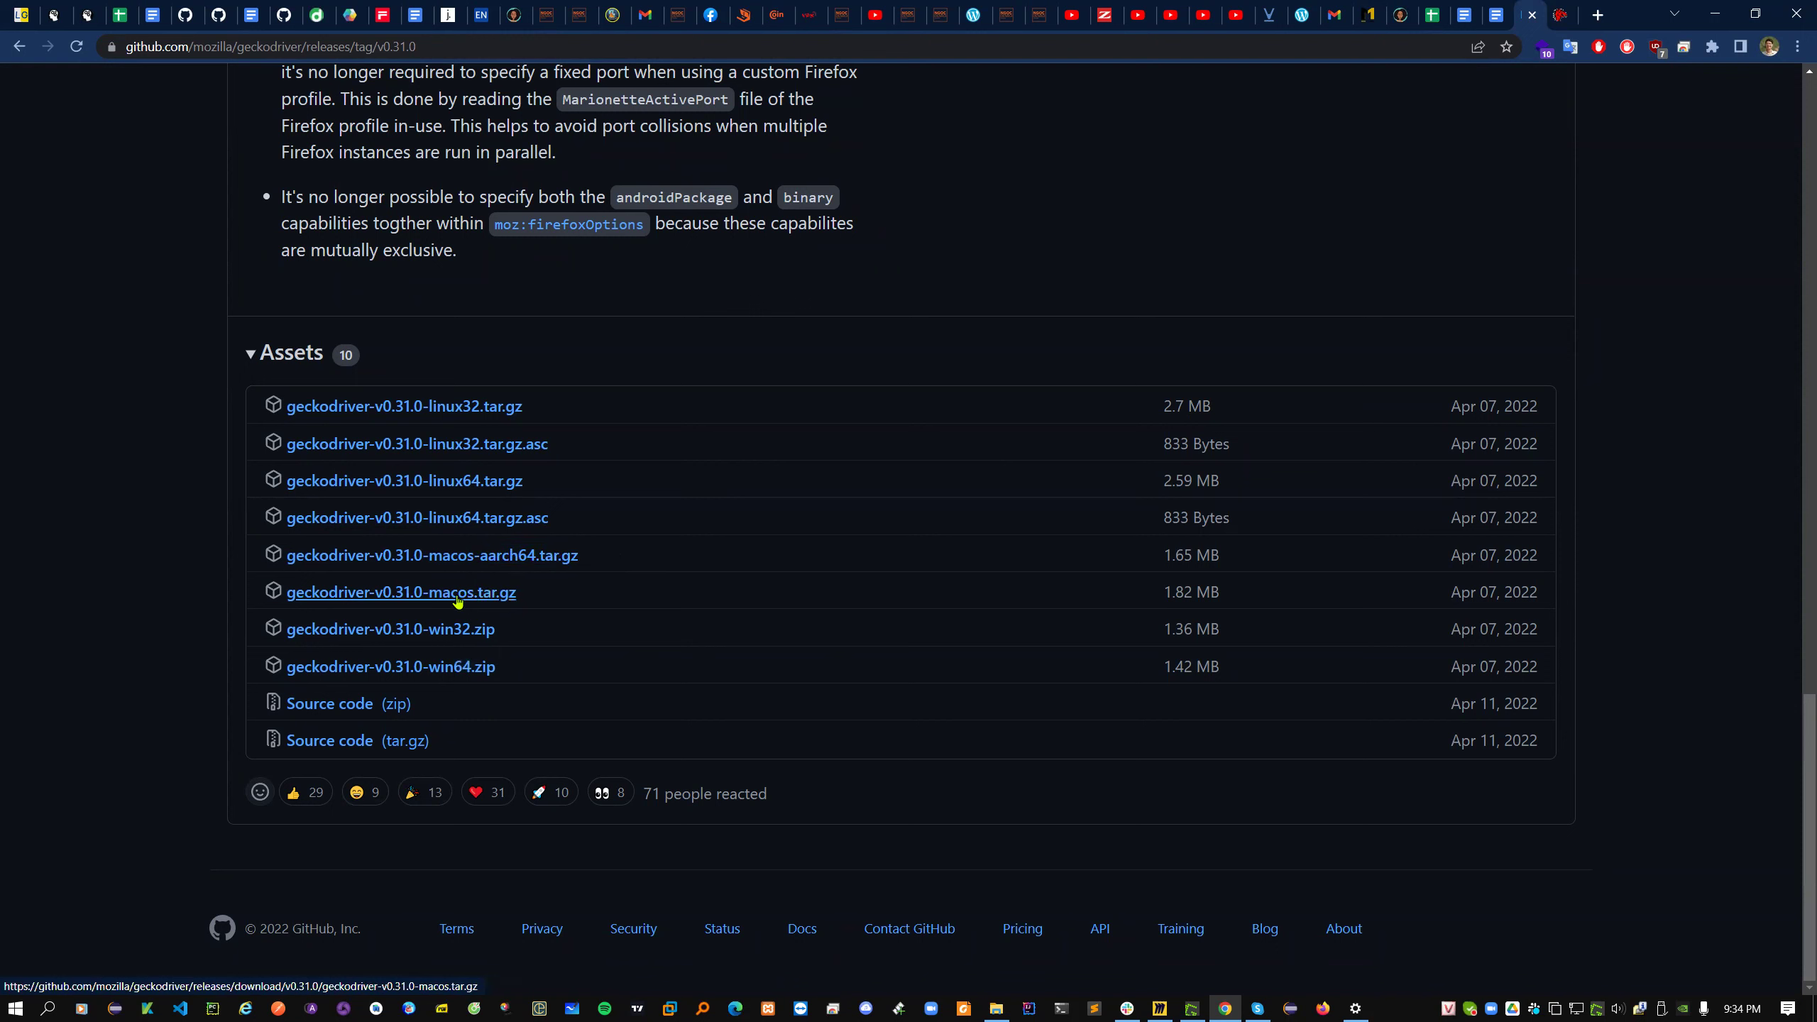
{"action": "left_click_drag", "start_coordinate": [547, 596], "coordinate": [281, 600]}
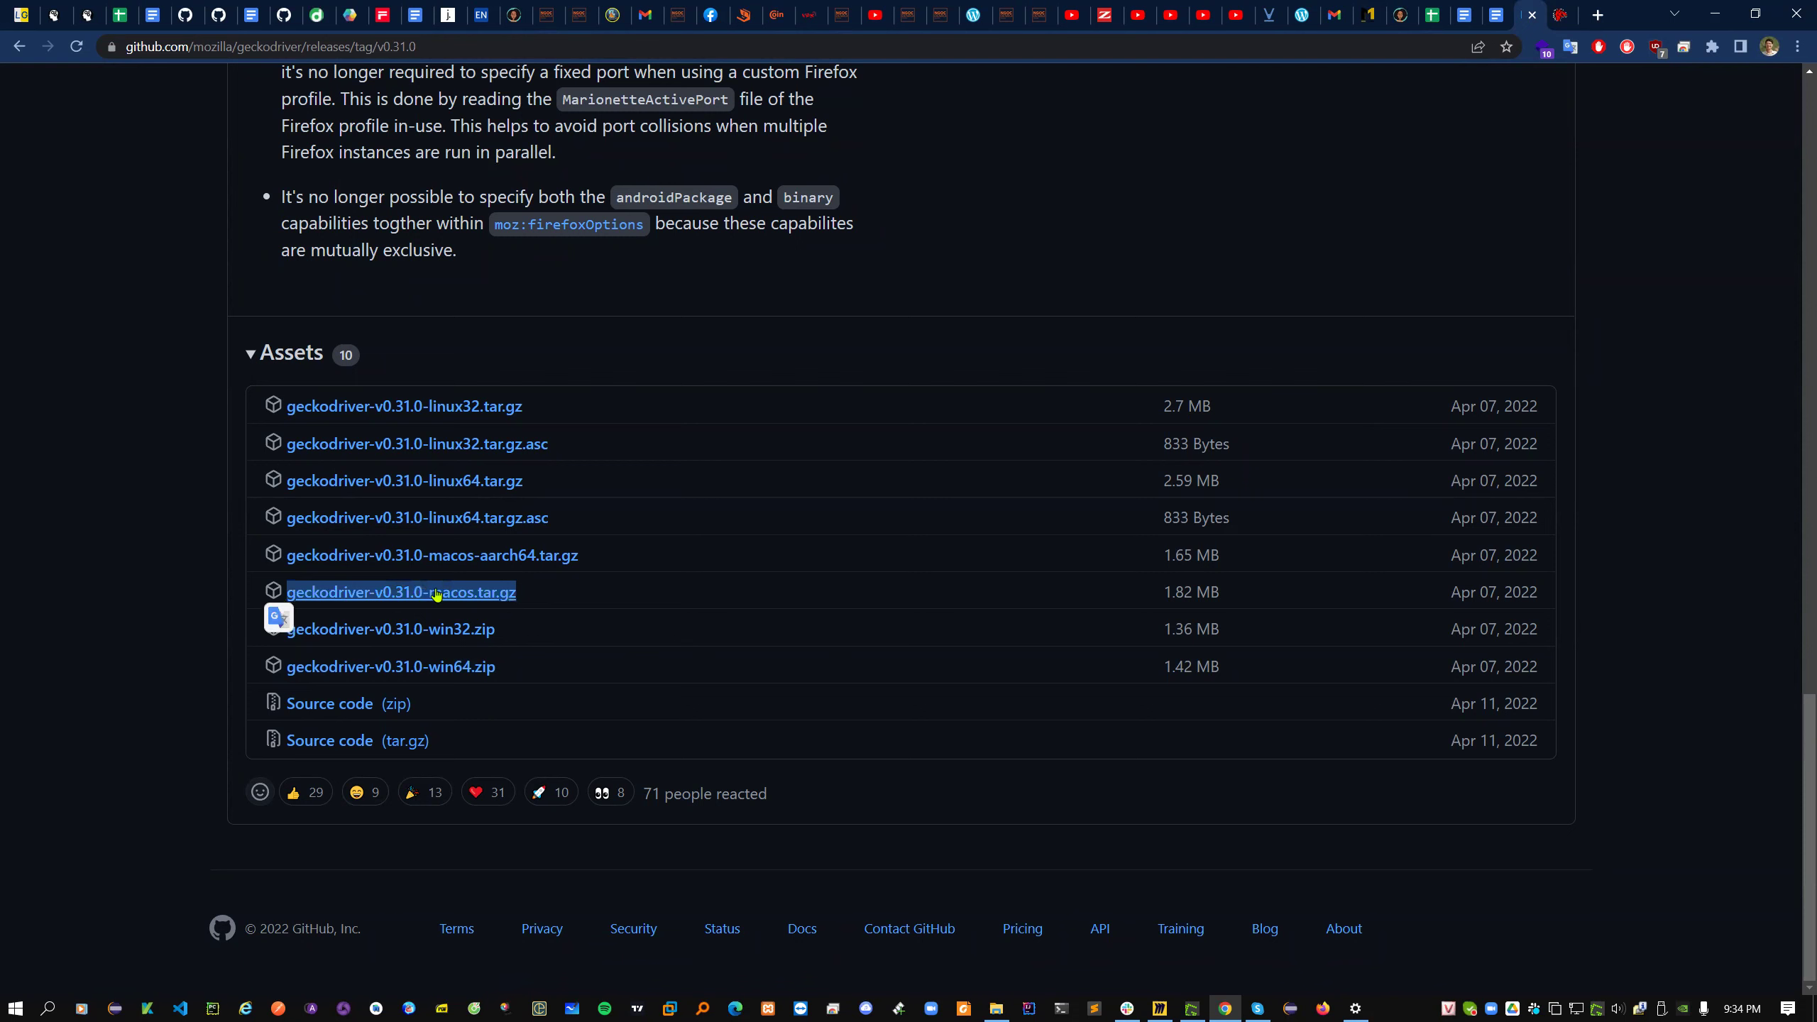
- Download geckodriver-v0.31.0-win64.zip into the 01 - Software folder, close the GitHub releases page, and return to the course document
{"action": "left_click", "coordinate": [416, 669]}
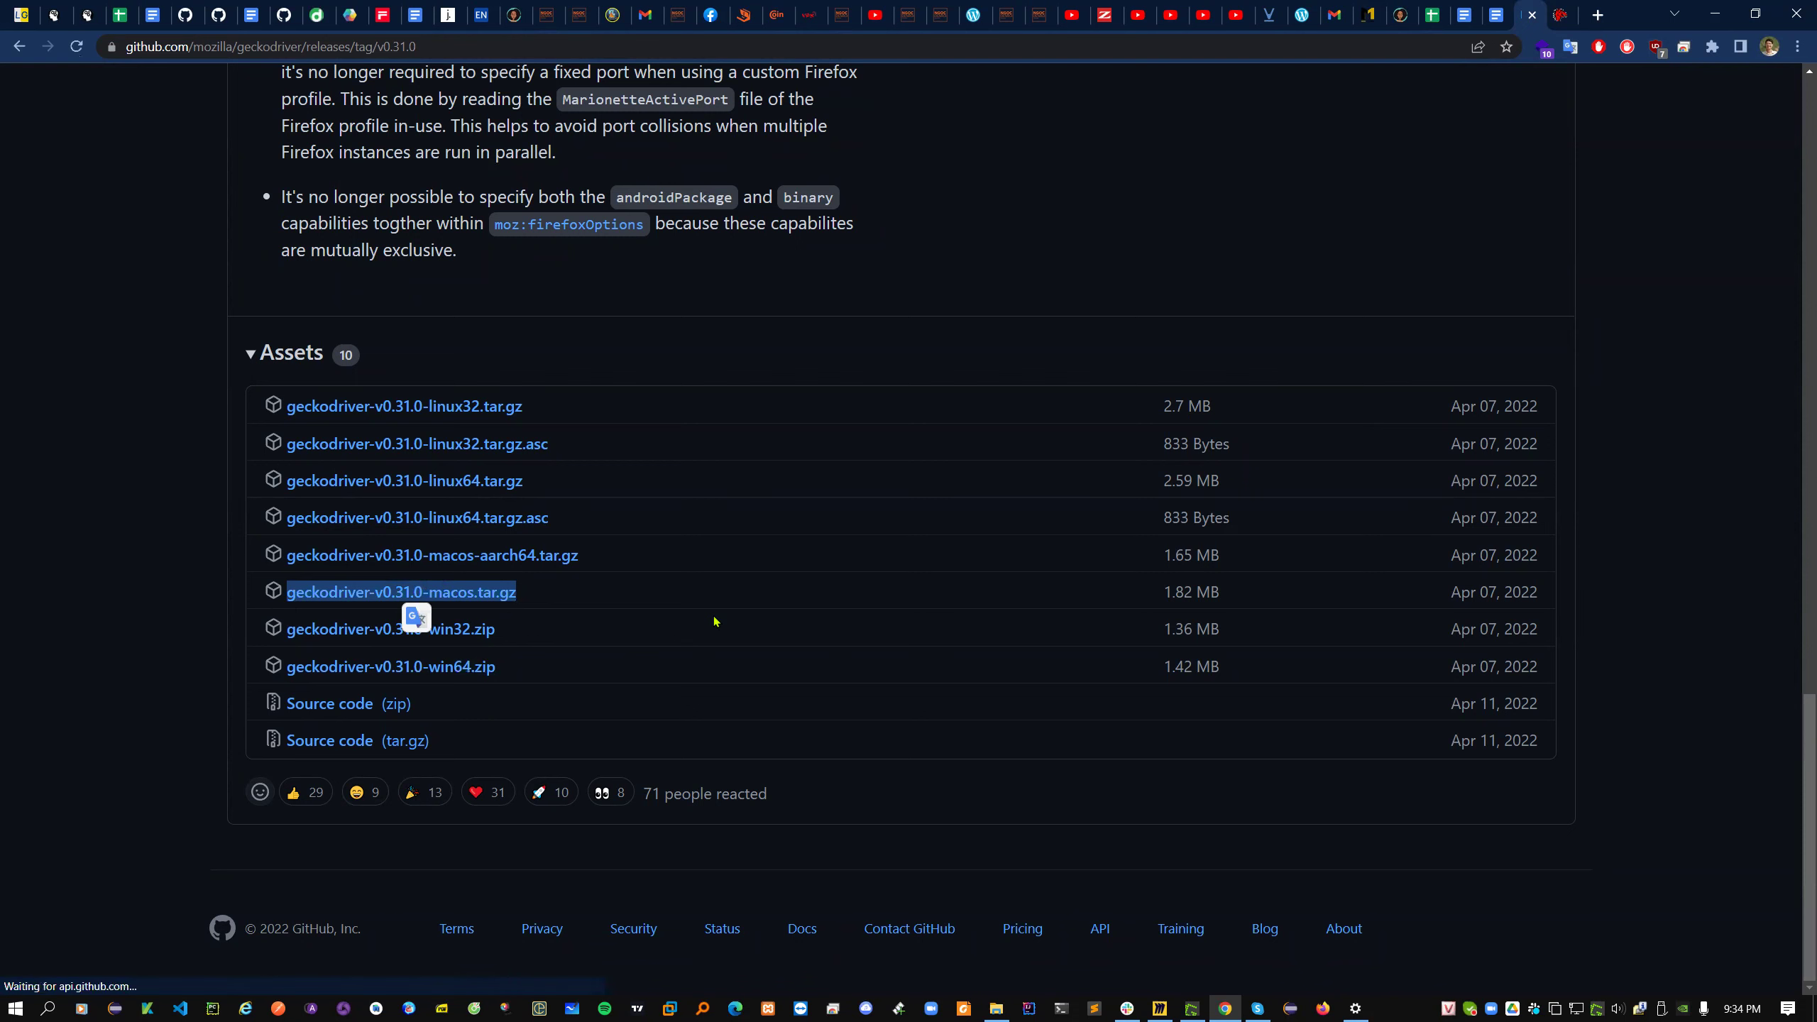
{"action": "left_click", "coordinate": [1188, 662]}
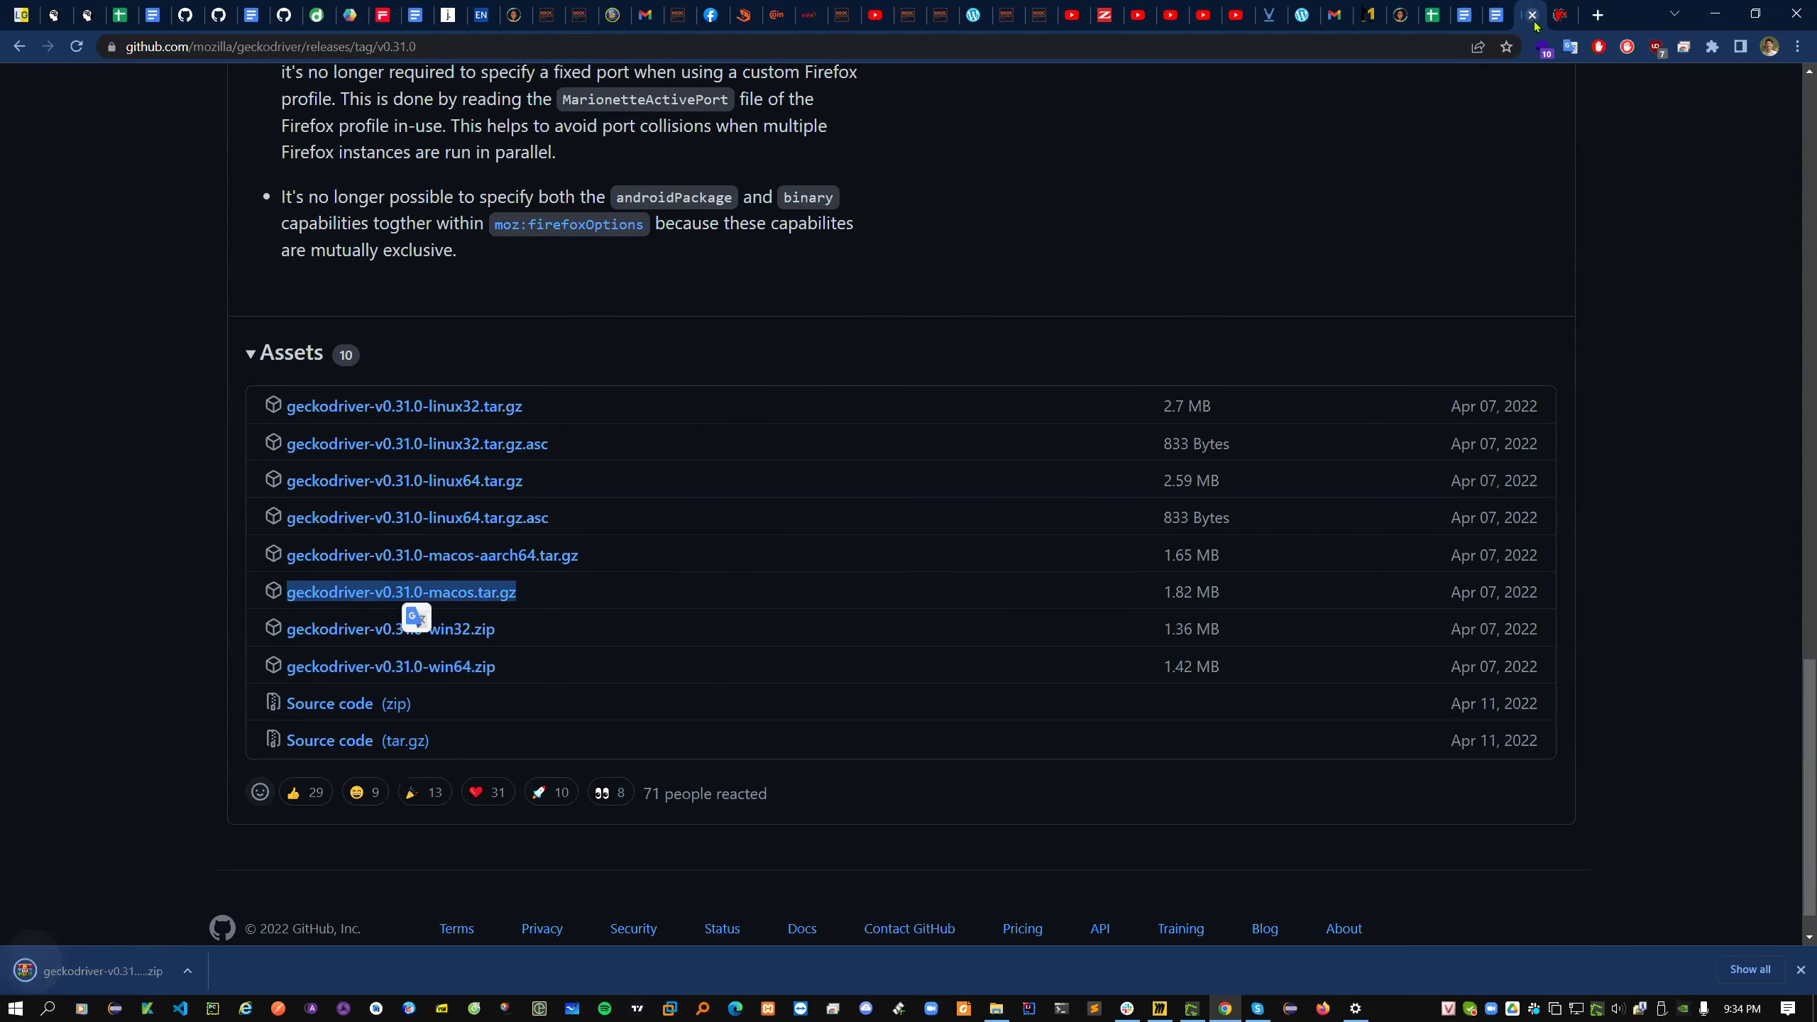
{"action": "key", "text": "alt+Left"}
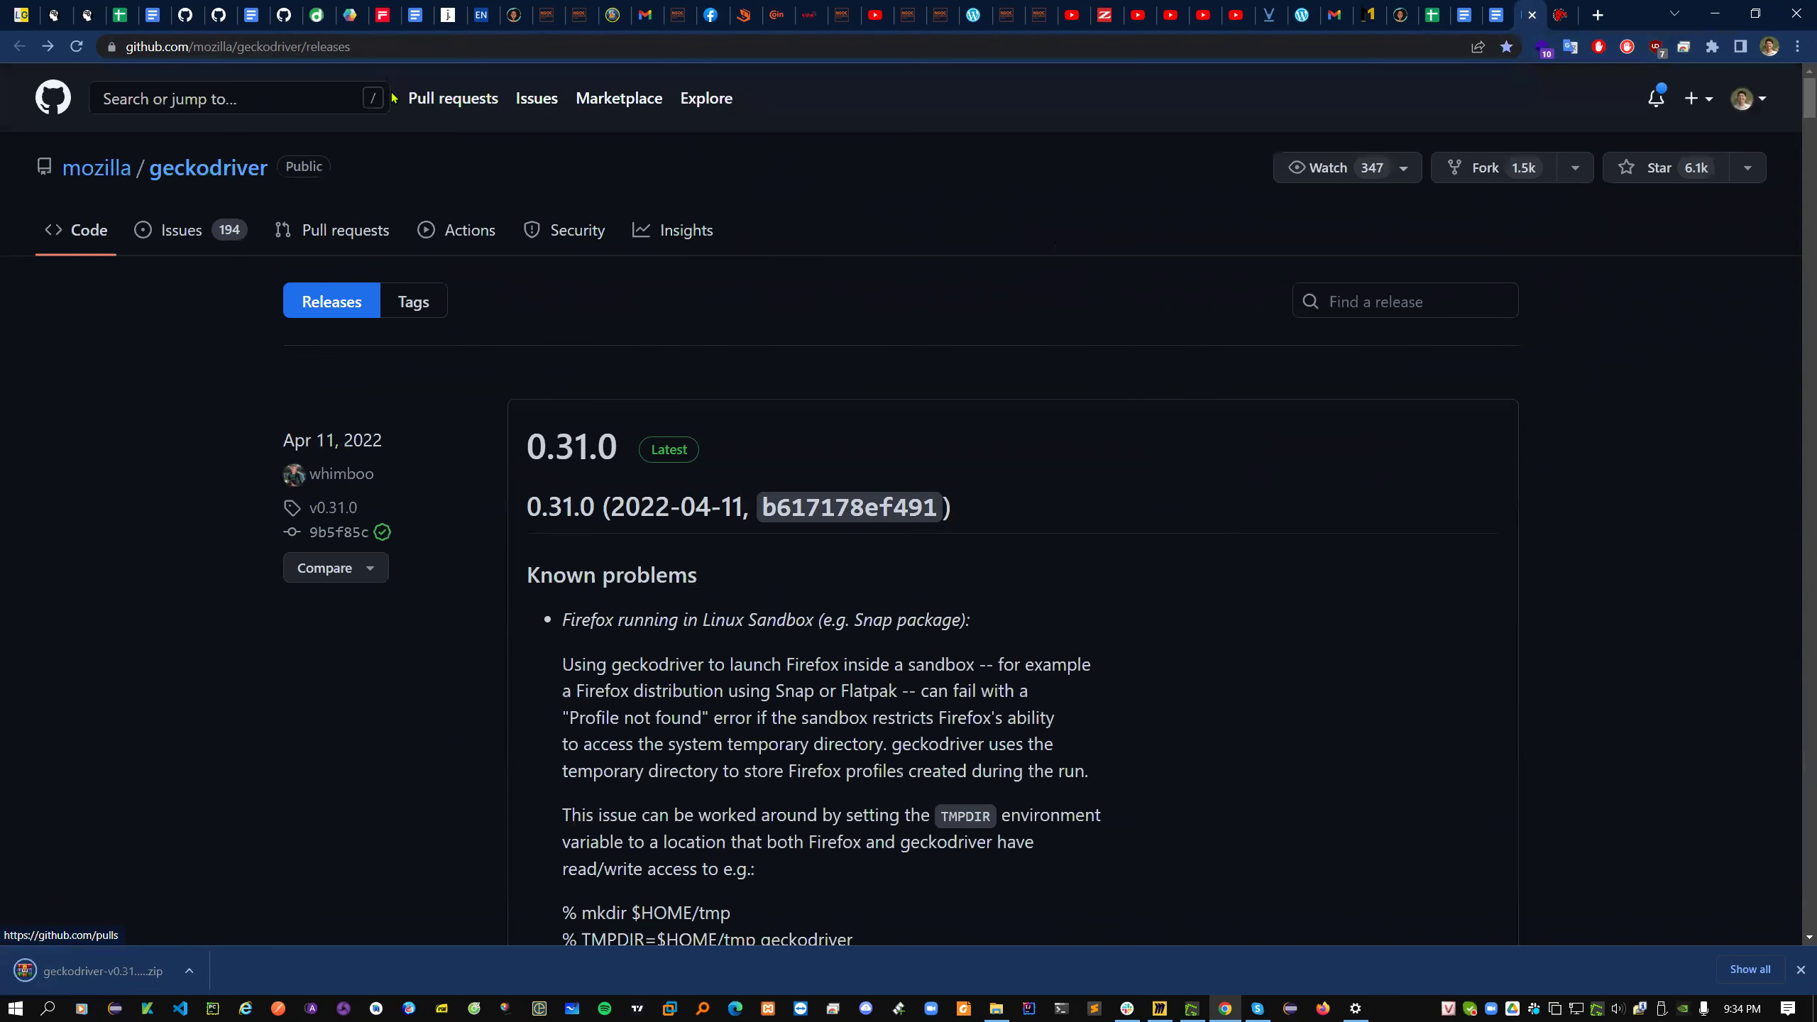
{"action": "left_click", "coordinate": [372, 50]}
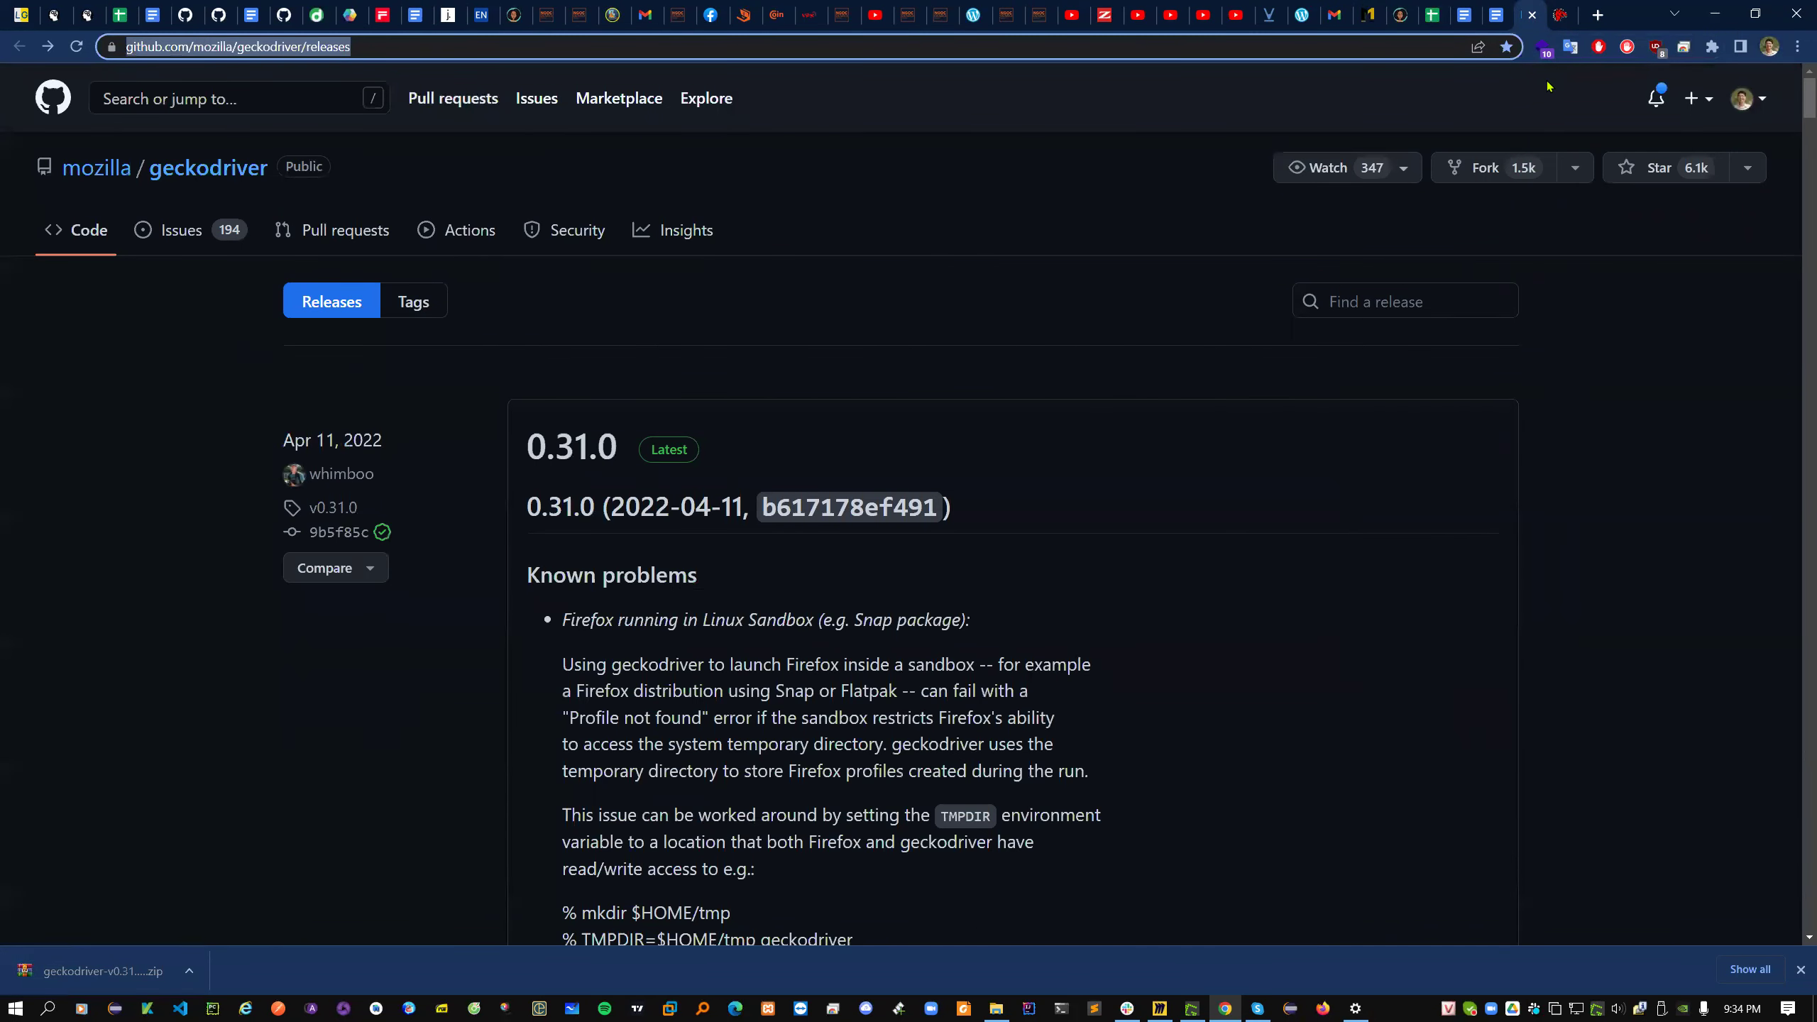
{"action": "key", "text": "ctrl+w"}
{"action": "key", "text": "ctrl+Tab"}
{"action": "key", "text": "ctrl+w"}
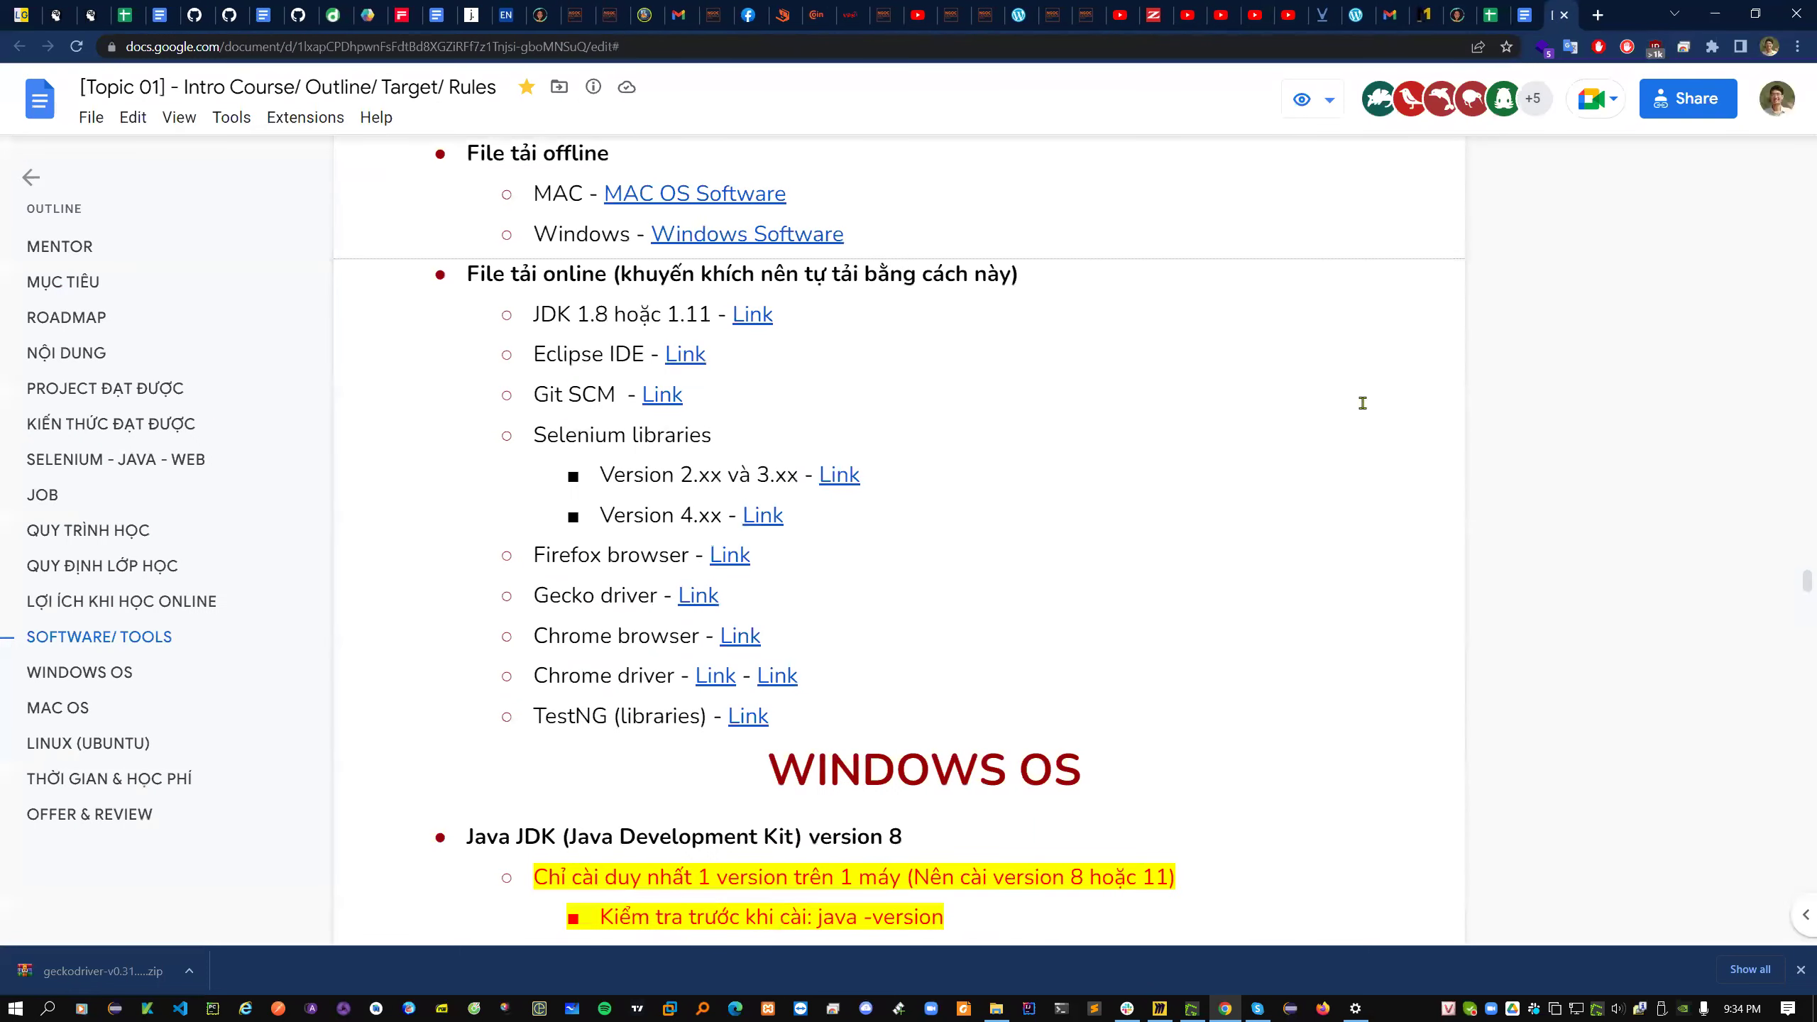
{"action": "mouse_move", "coordinate": [735, 554]}
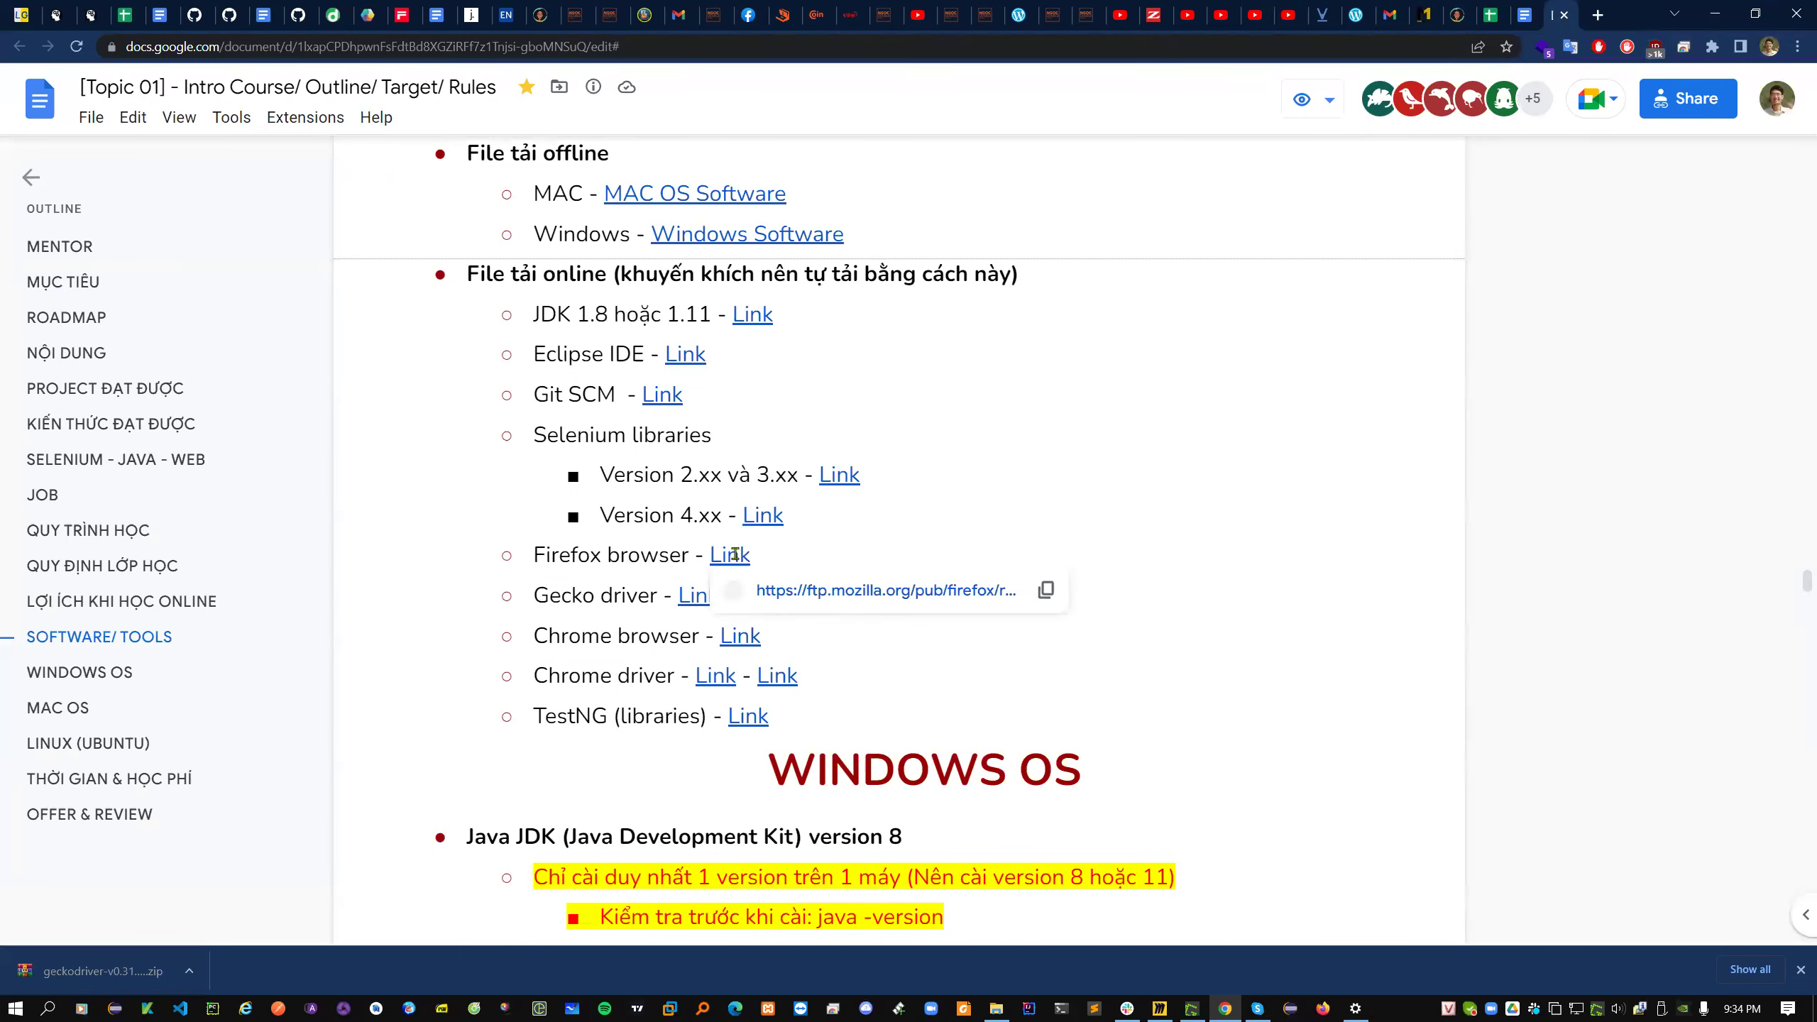
{"action": "left_click", "coordinate": [939, 593]}
{"action": "key", "text": "ctrl+w"}
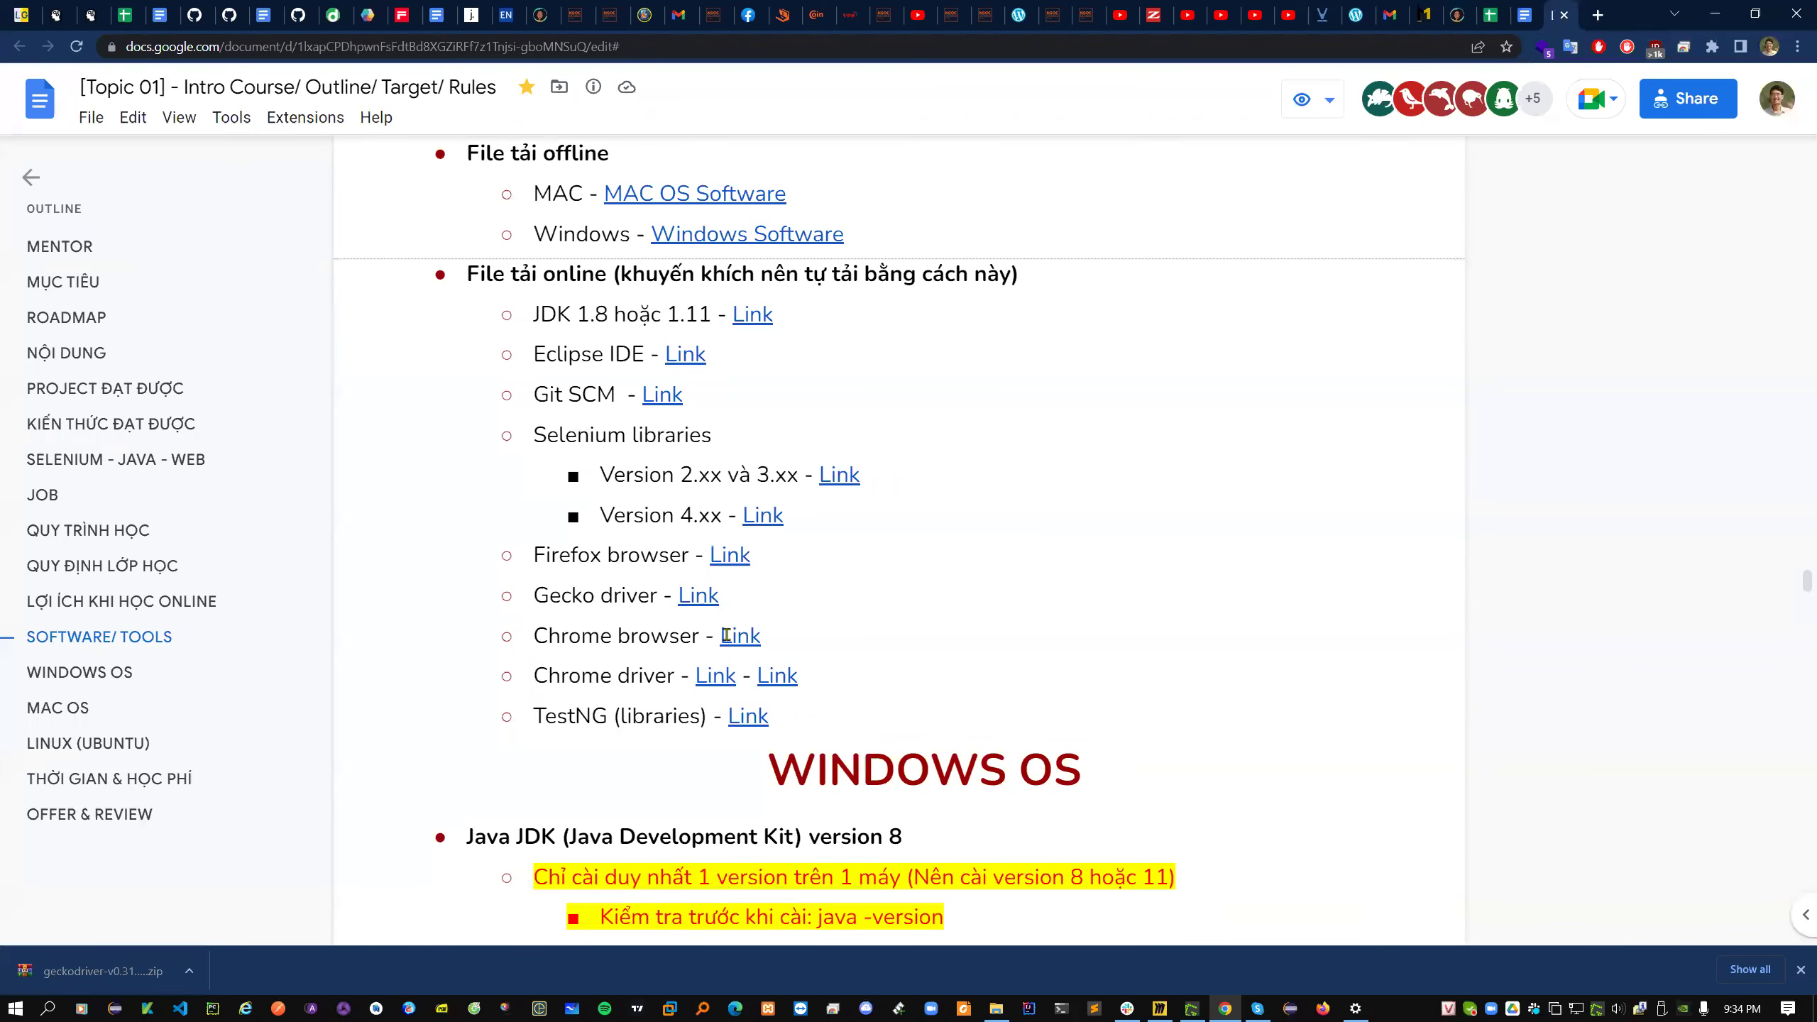
- Open the Chrome browser link in the course document, save ChromeSetup.exe to the 01 - Software folder, and return to the document
{"action": "mouse_move", "coordinate": [743, 636]}
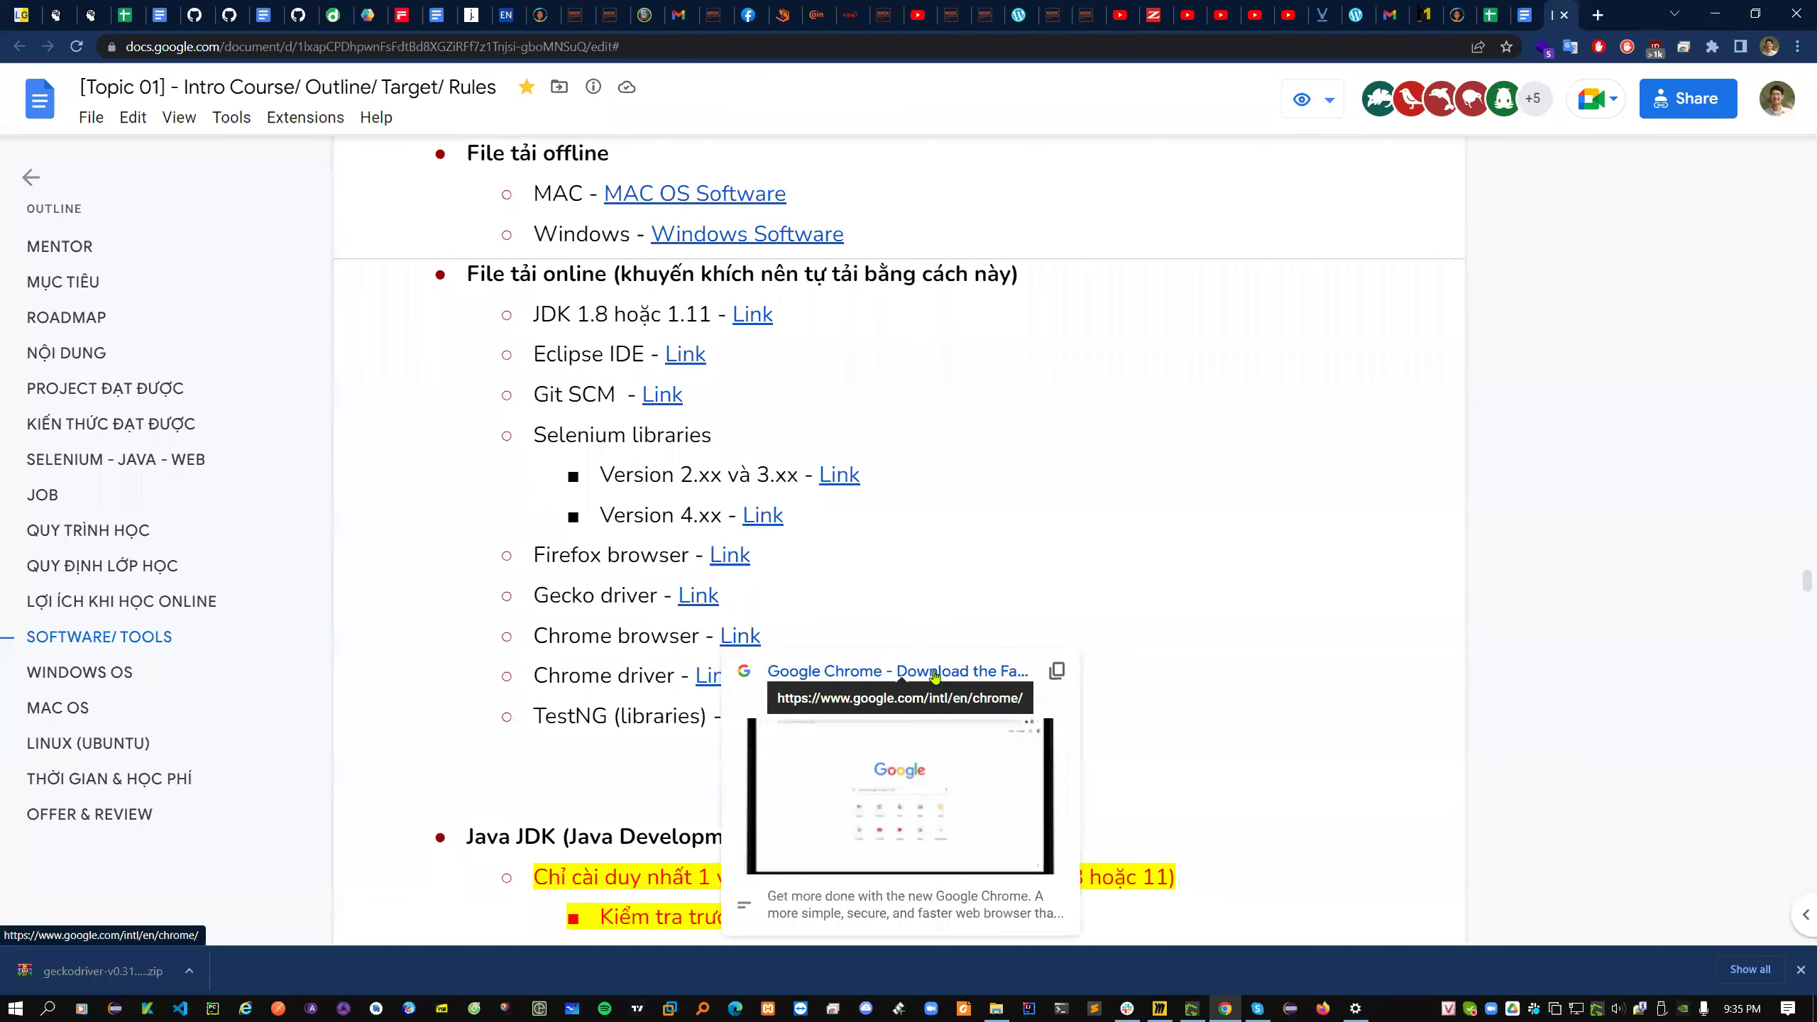
{"action": "left_click", "coordinate": [934, 673]}
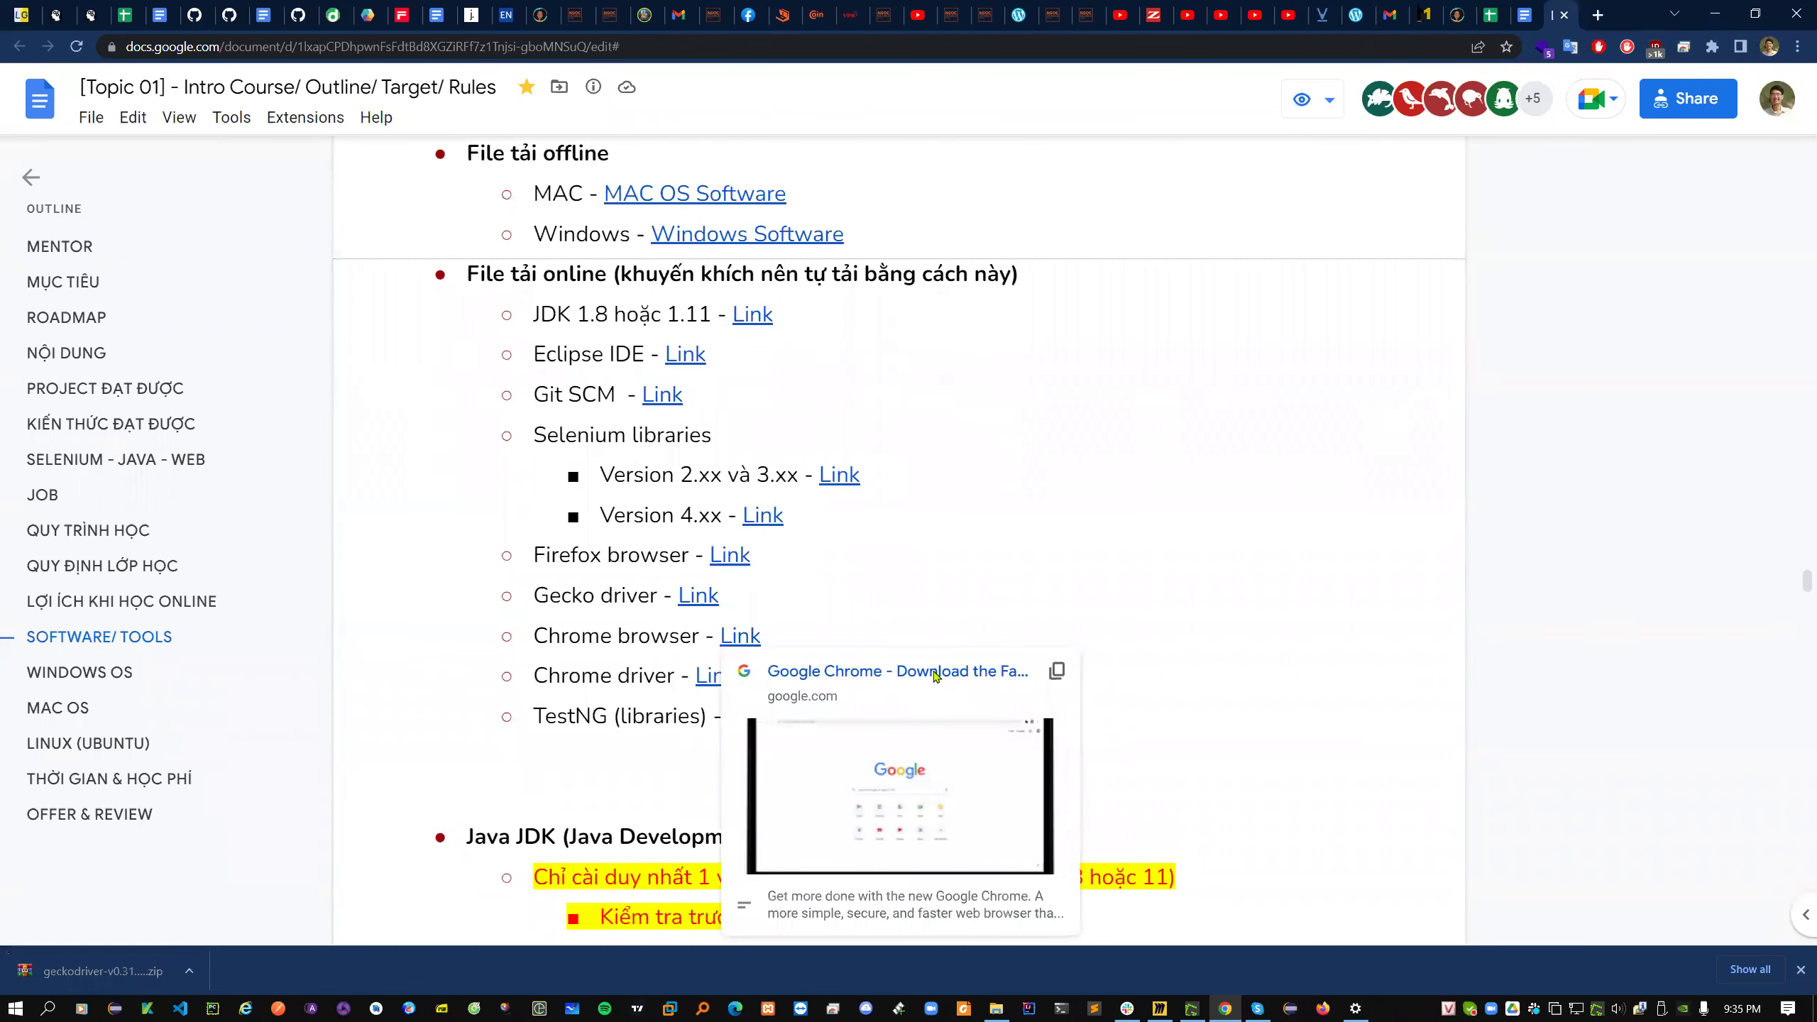
{"action": "left_click", "coordinate": [934, 501]}
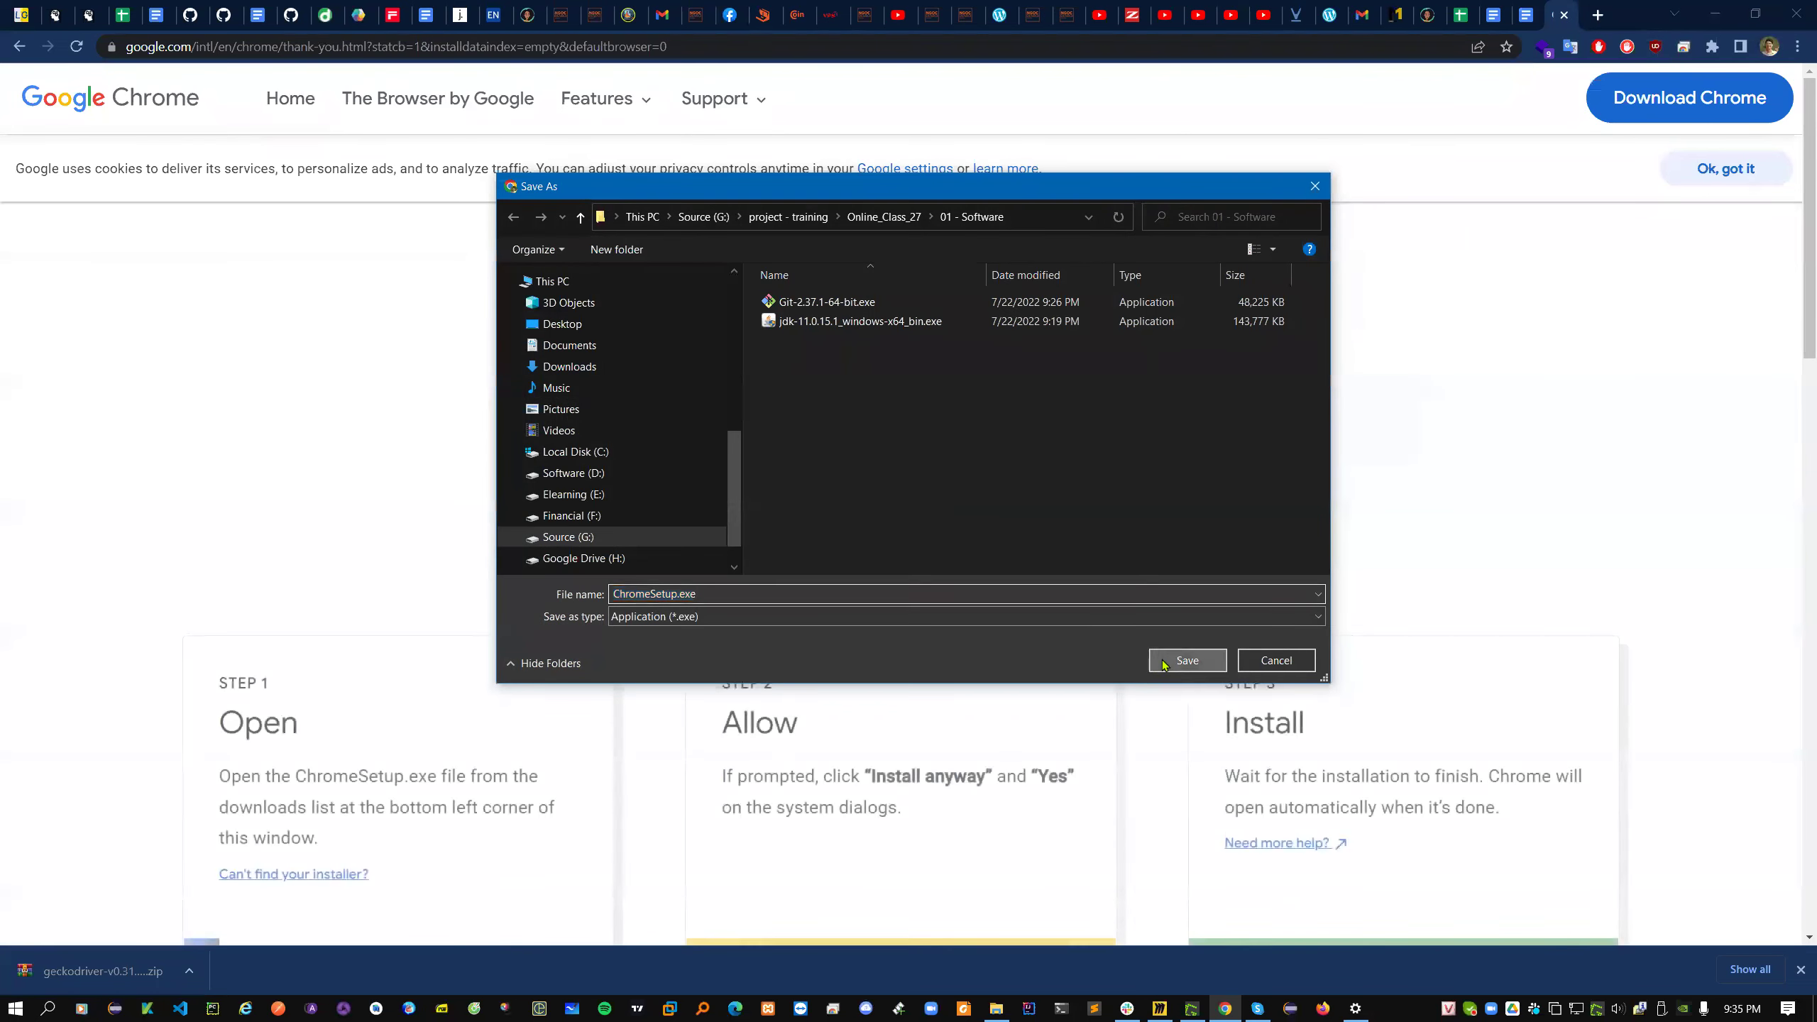
{"action": "left_click", "coordinate": [1188, 660]}
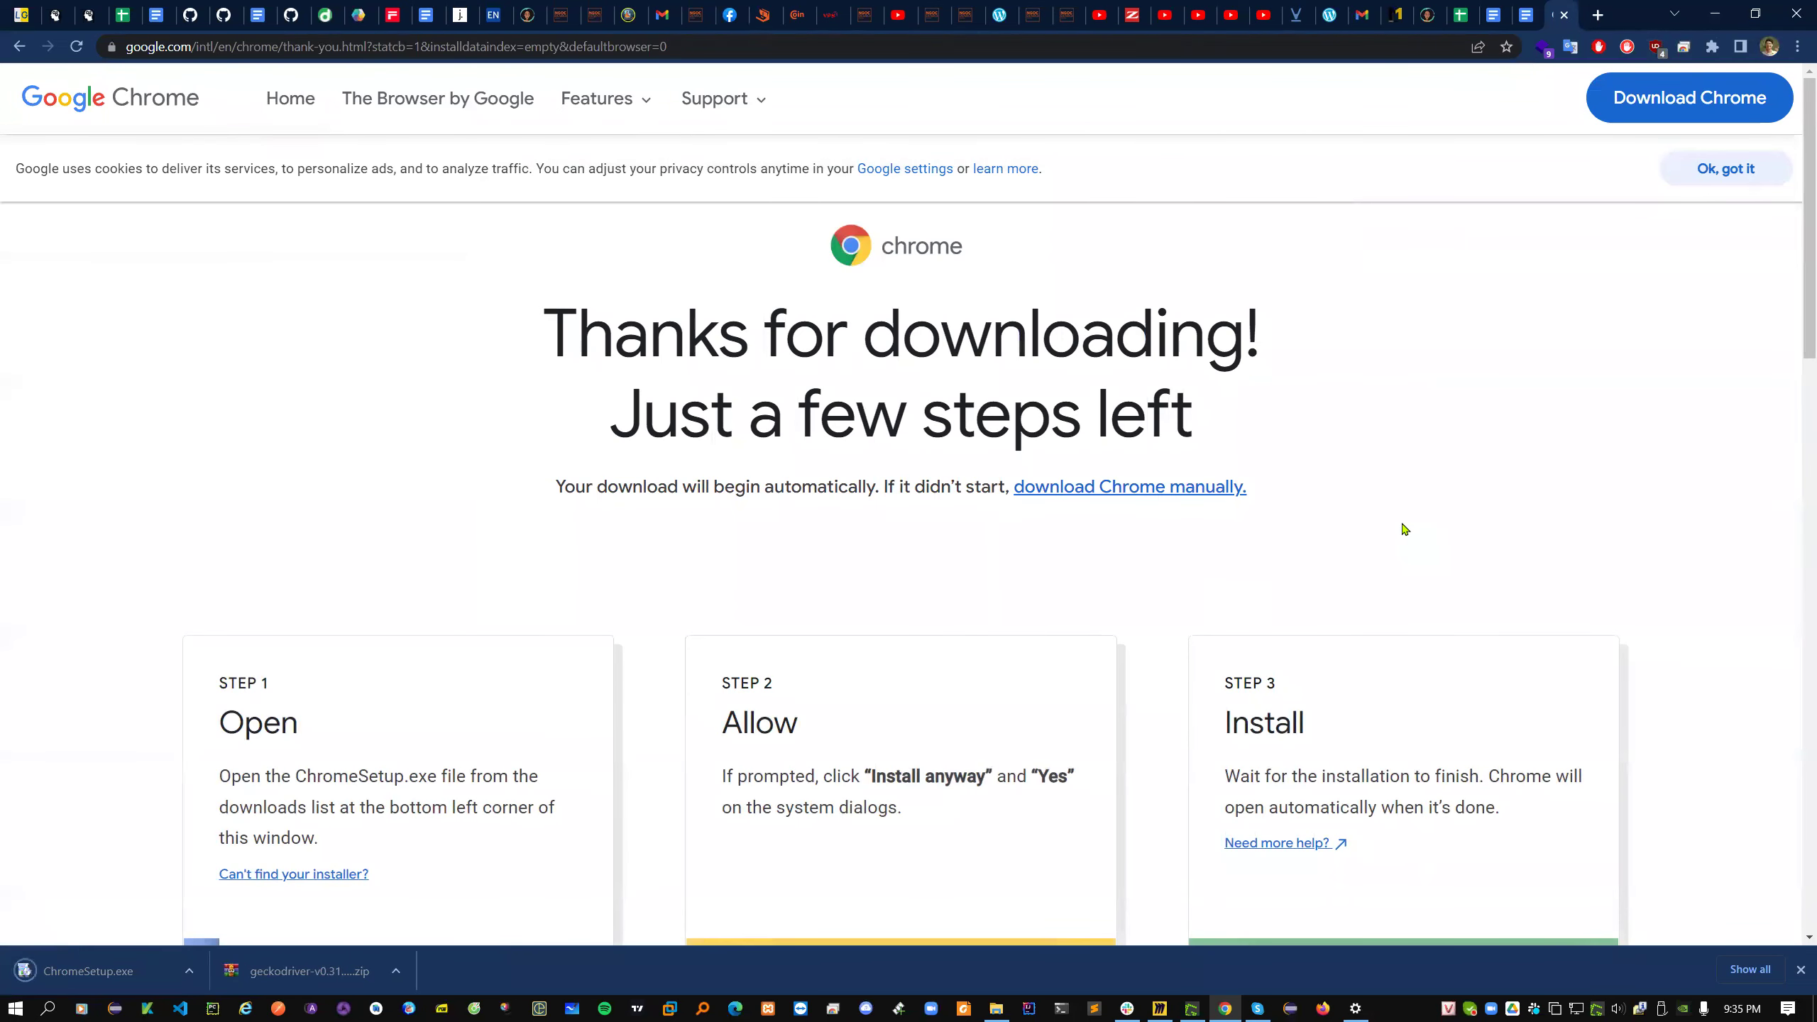
{"action": "key", "text": "alt+Left"}
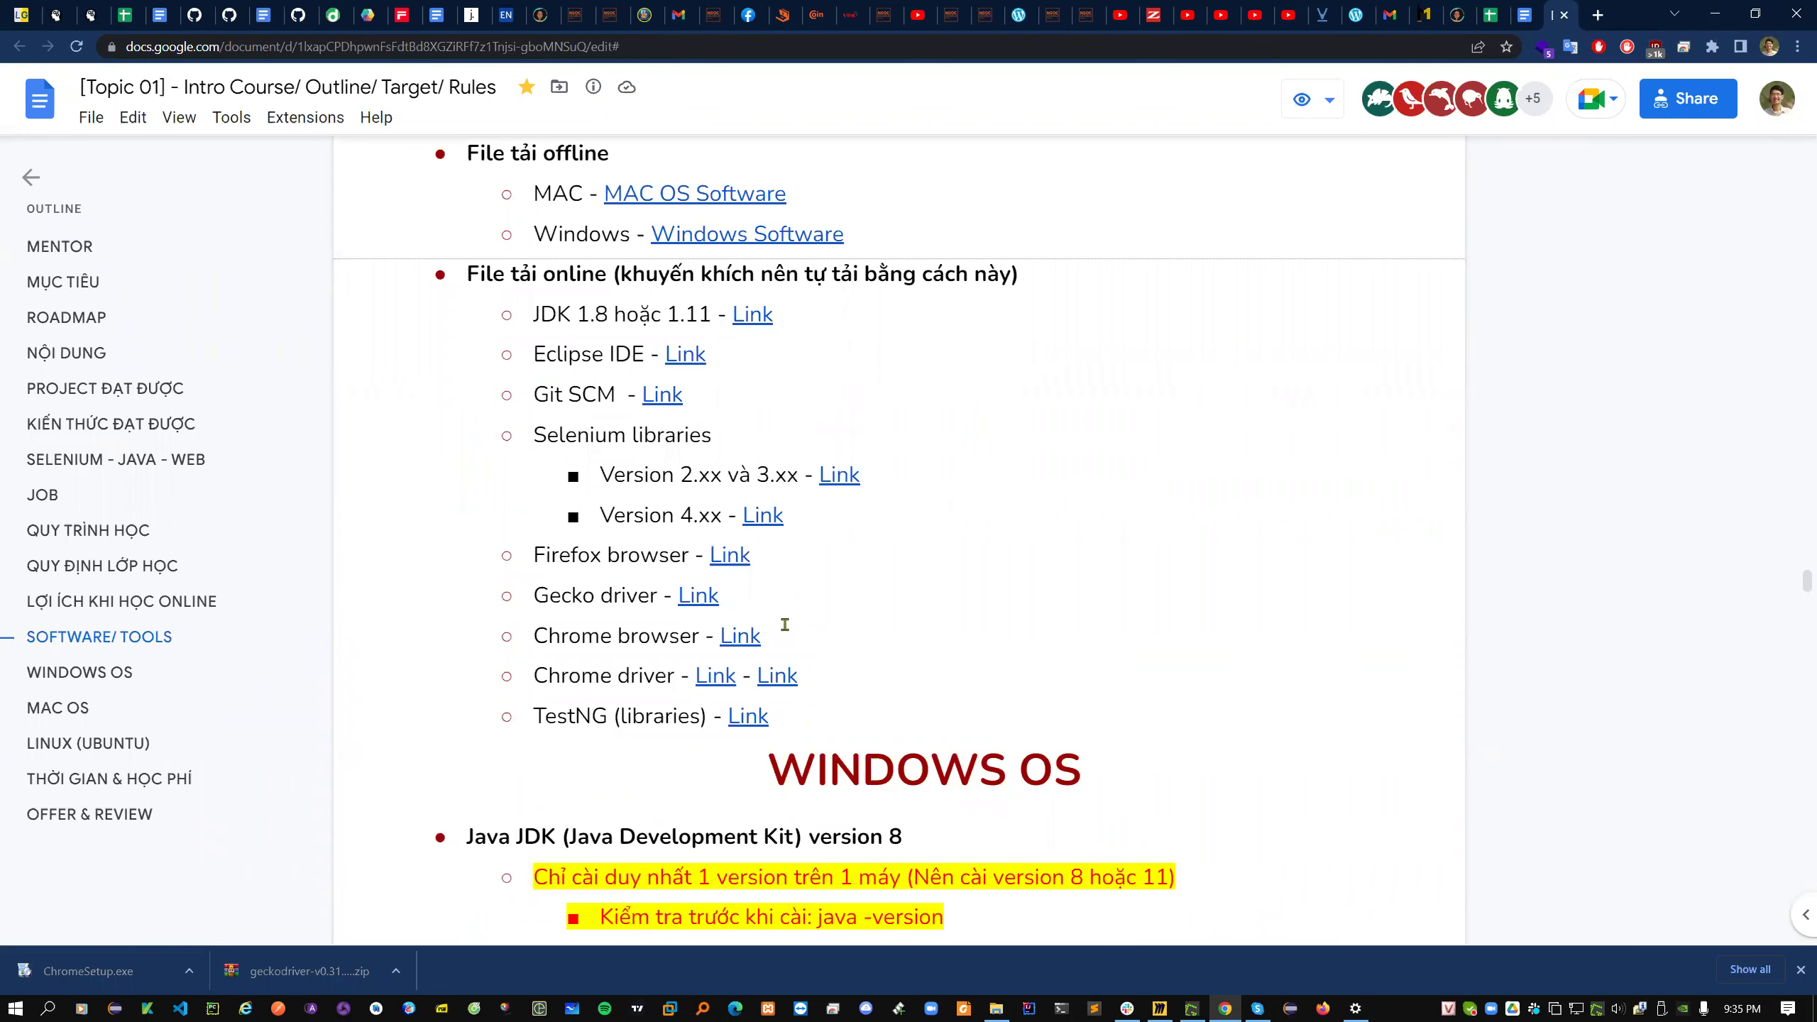
- Highlight the Chrome browser and Chrome driver entries in the online download list and preview the Firefox browser link
{"action": "left_click_drag", "start_coordinate": [558, 641], "coordinate": [700, 630]}
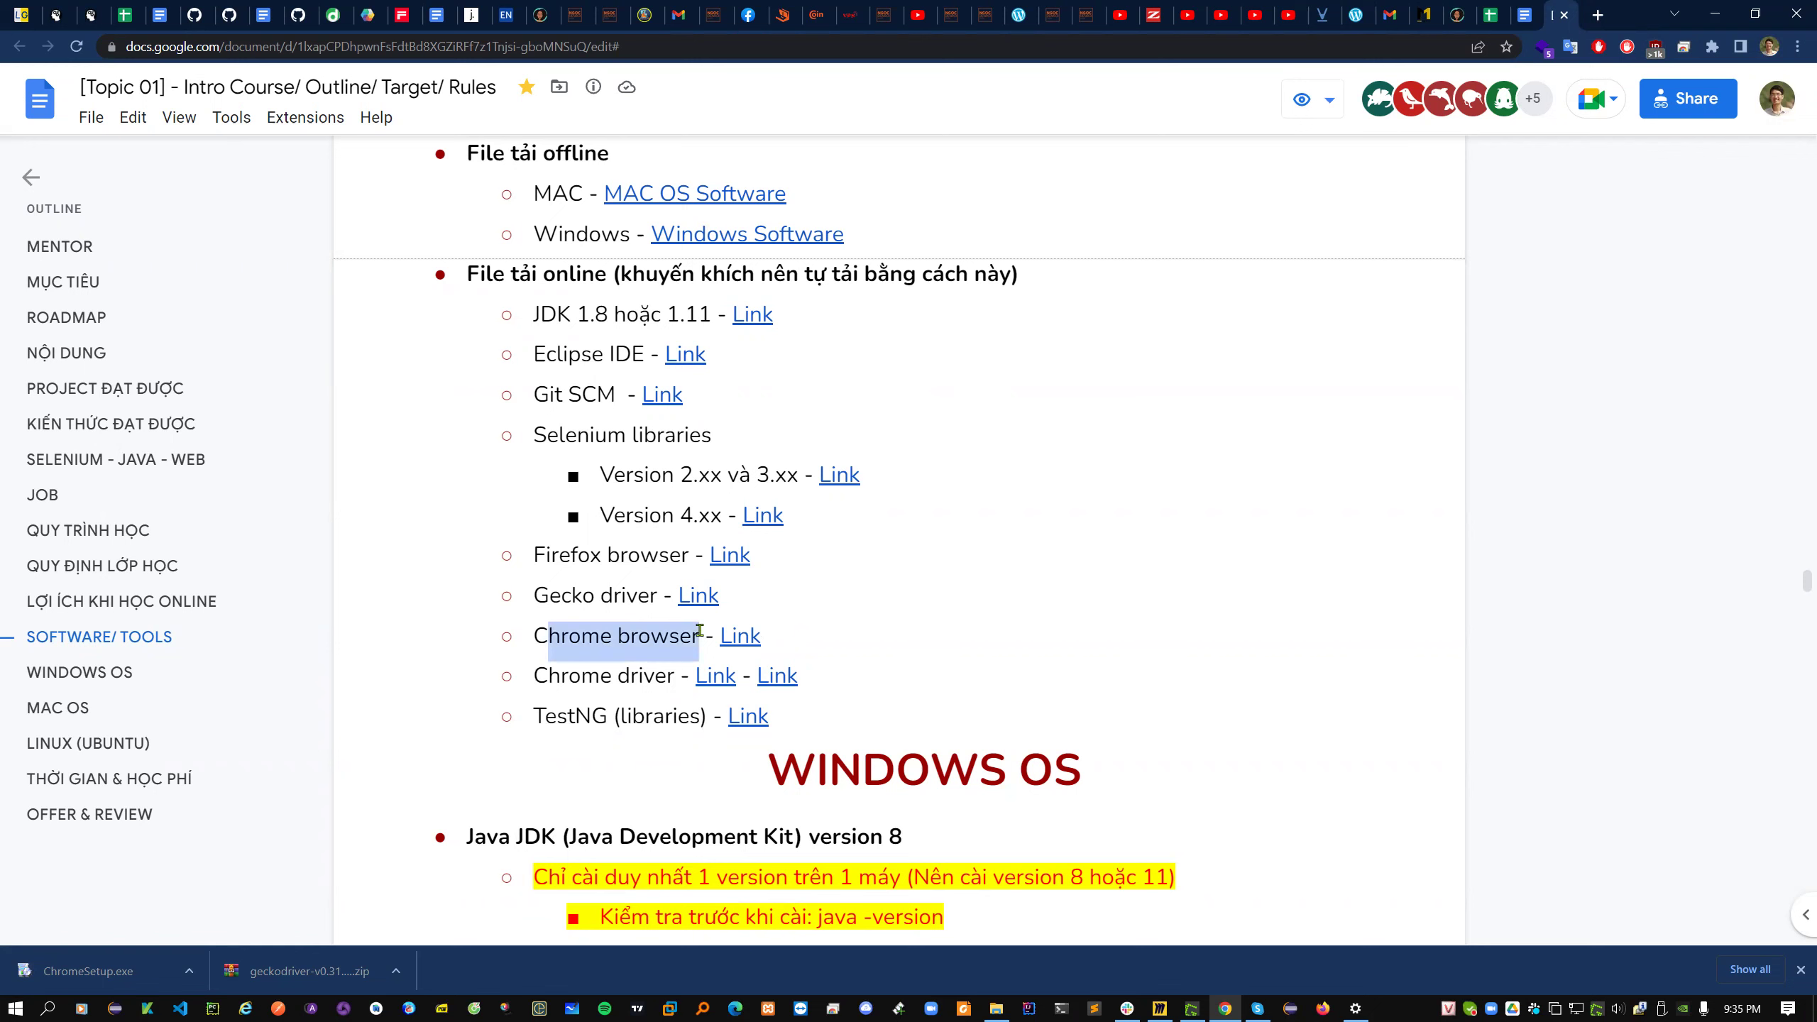
{"action": "left_click", "coordinate": [622, 561]}
{"action": "left_click", "coordinate": [721, 551]}
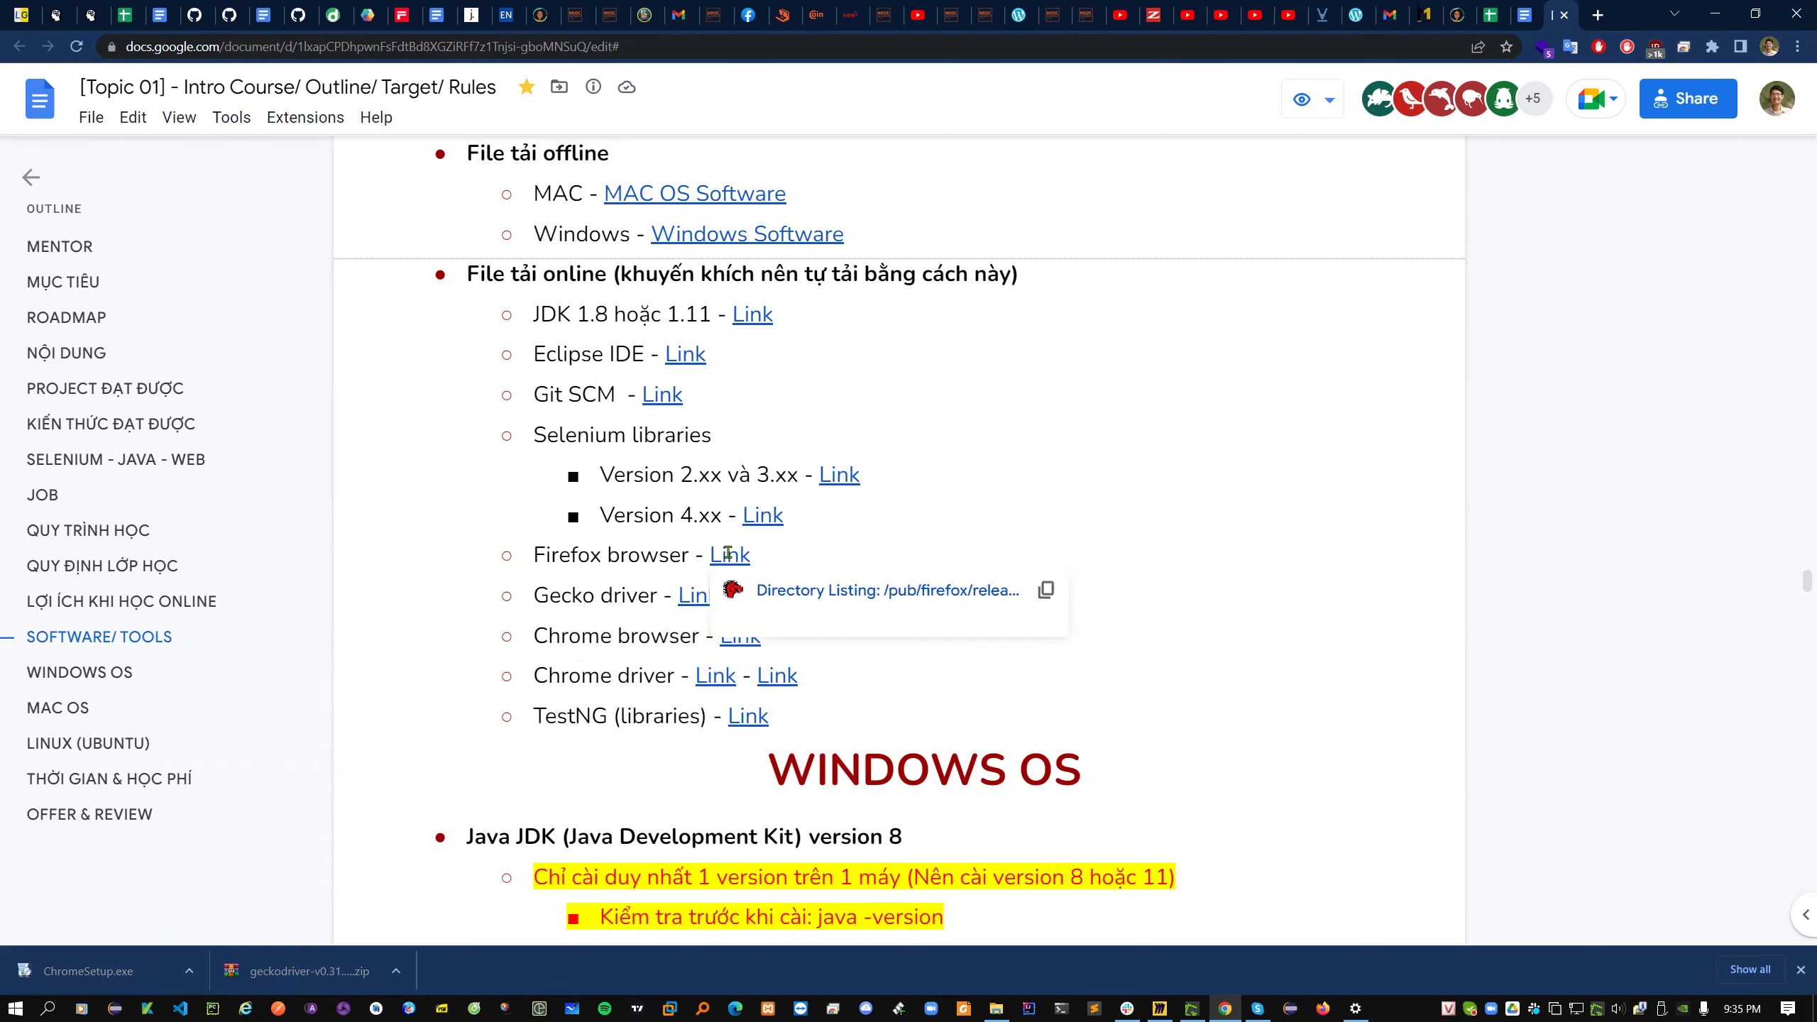
{"action": "left_click_drag", "start_coordinate": [562, 643], "coordinate": [659, 635]}
{"action": "double_click", "coordinate": [565, 676]}
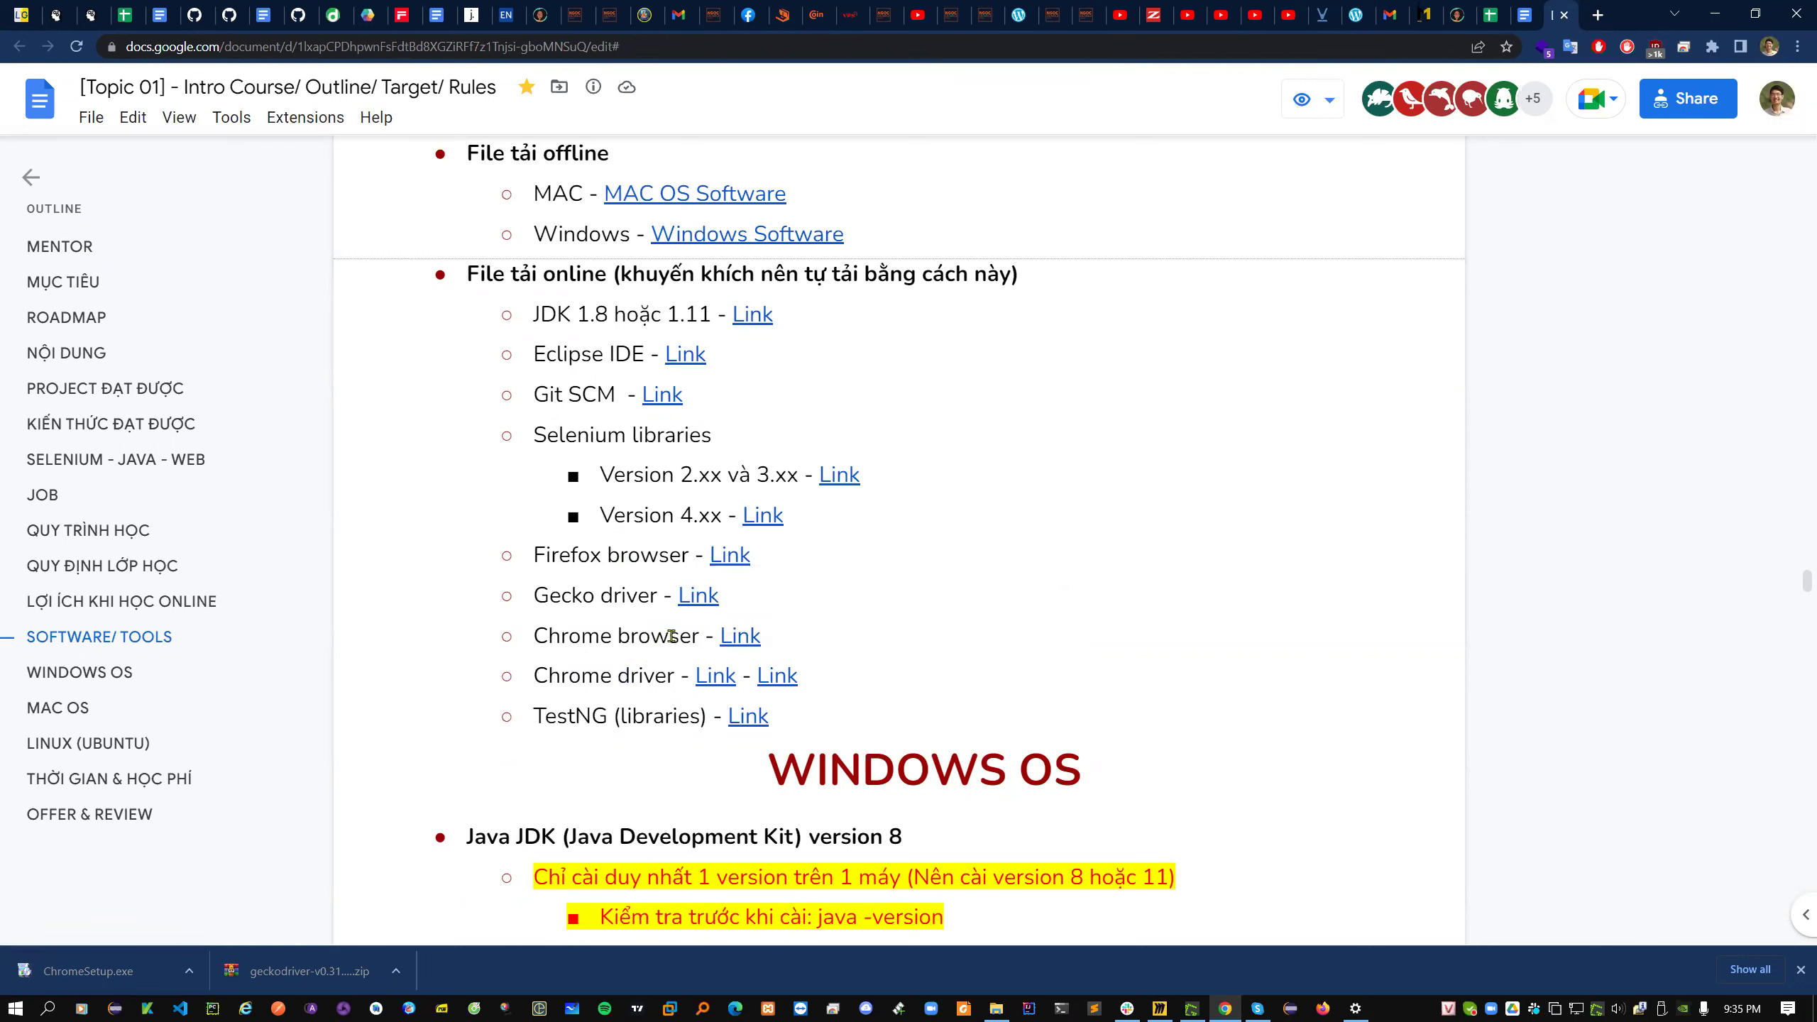
{"action": "double_click", "coordinate": [671, 635]}
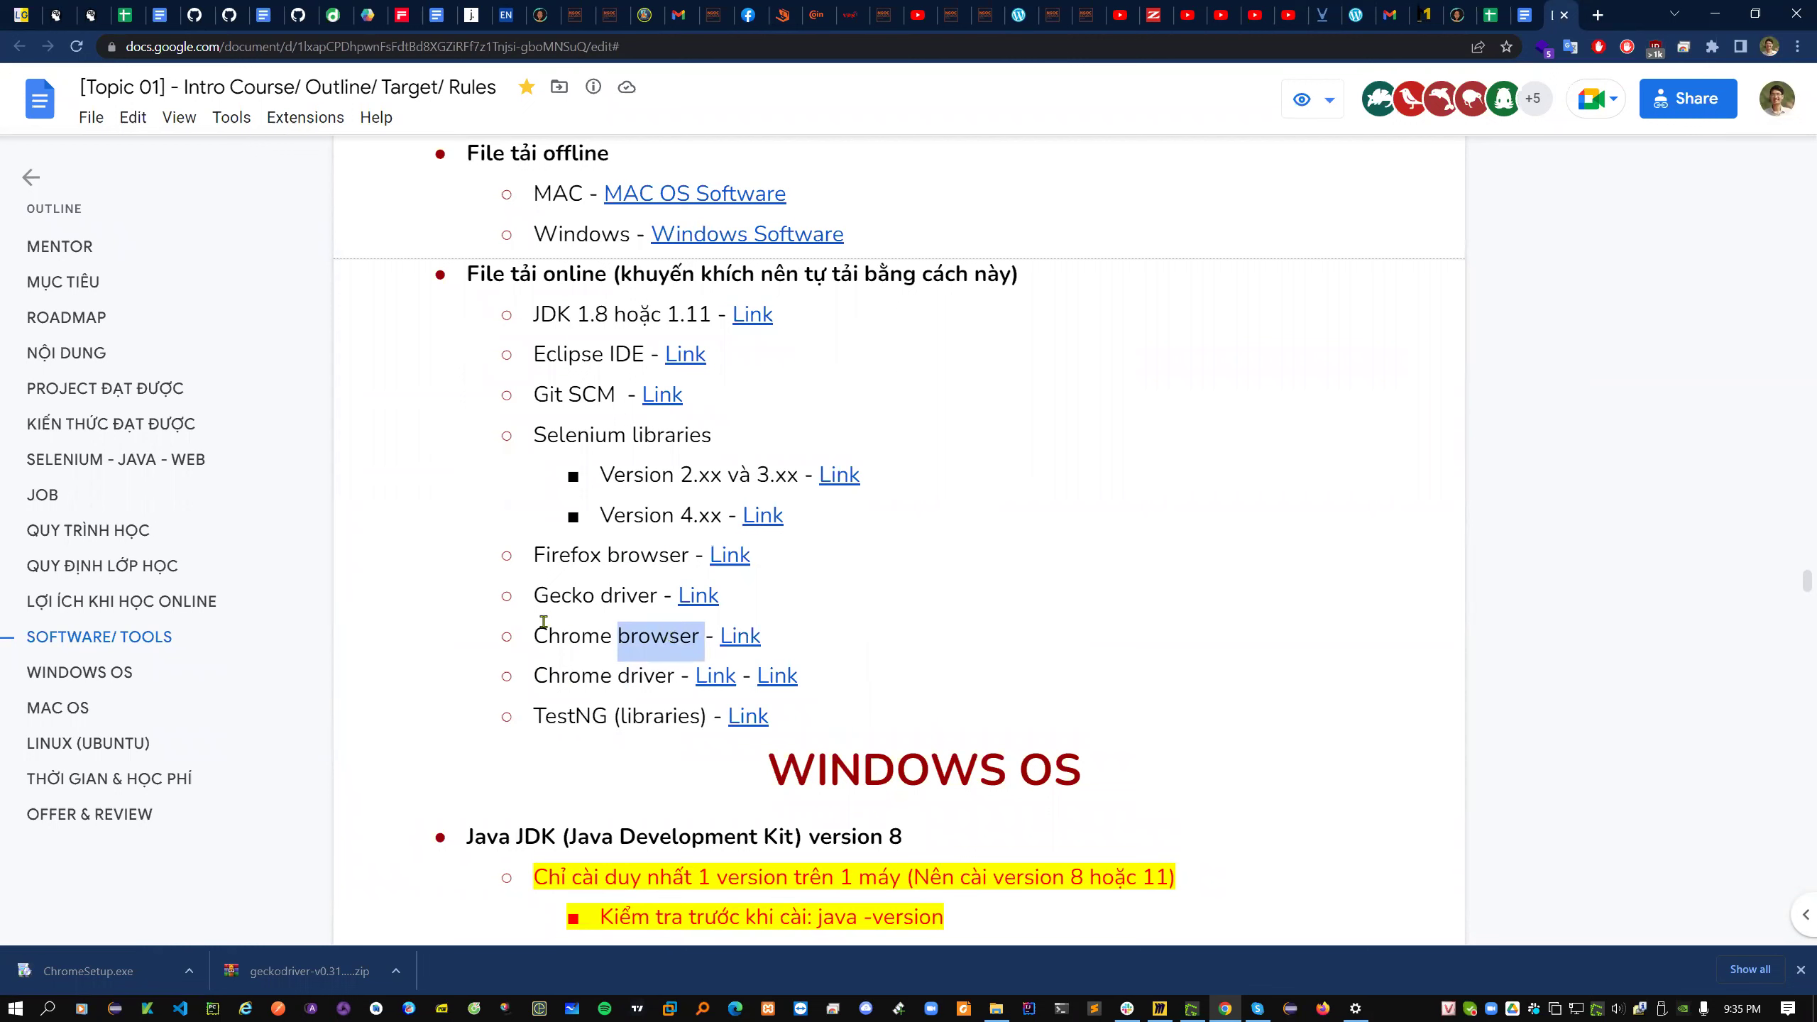
{"action": "left_click_drag", "start_coordinate": [551, 637], "coordinate": [697, 626]}
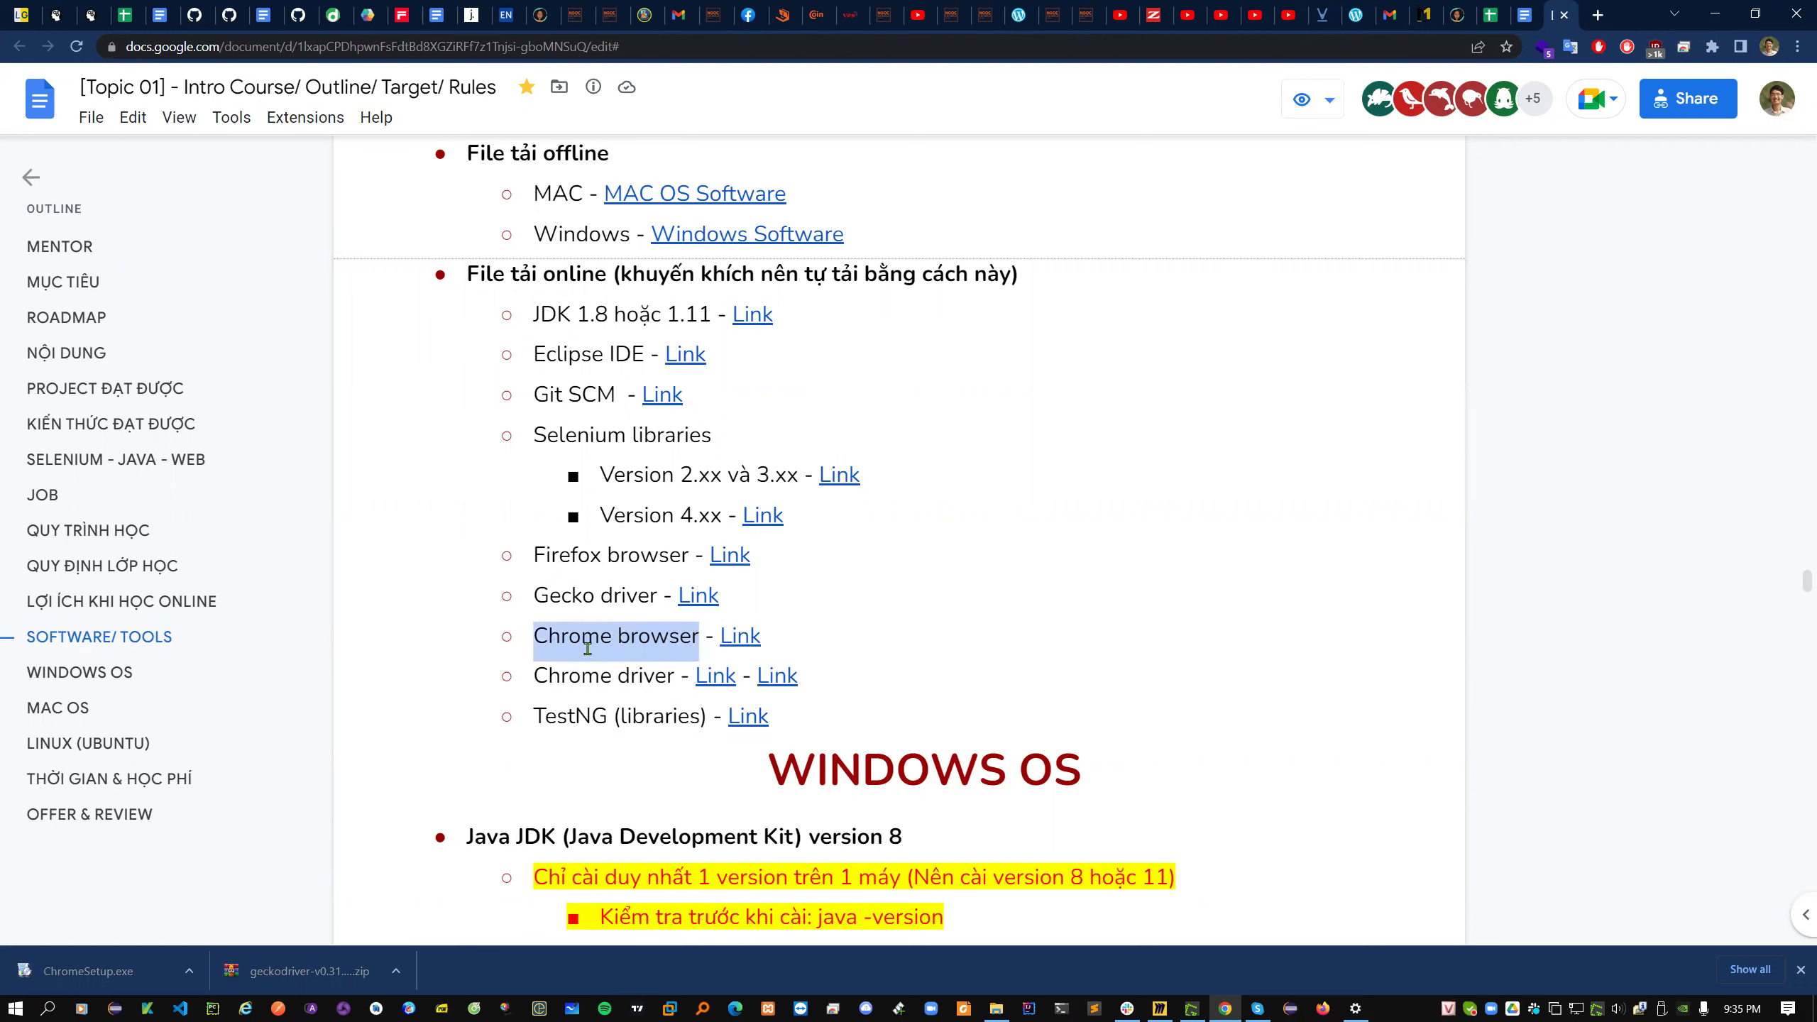
{"action": "left_click_drag", "start_coordinate": [531, 668], "coordinate": [667, 675]}
- Open the Chrome driver links, close the second linked page, and browse the ChromeDriver index to the version 103 folders
{"action": "left_click", "coordinate": [711, 677]}
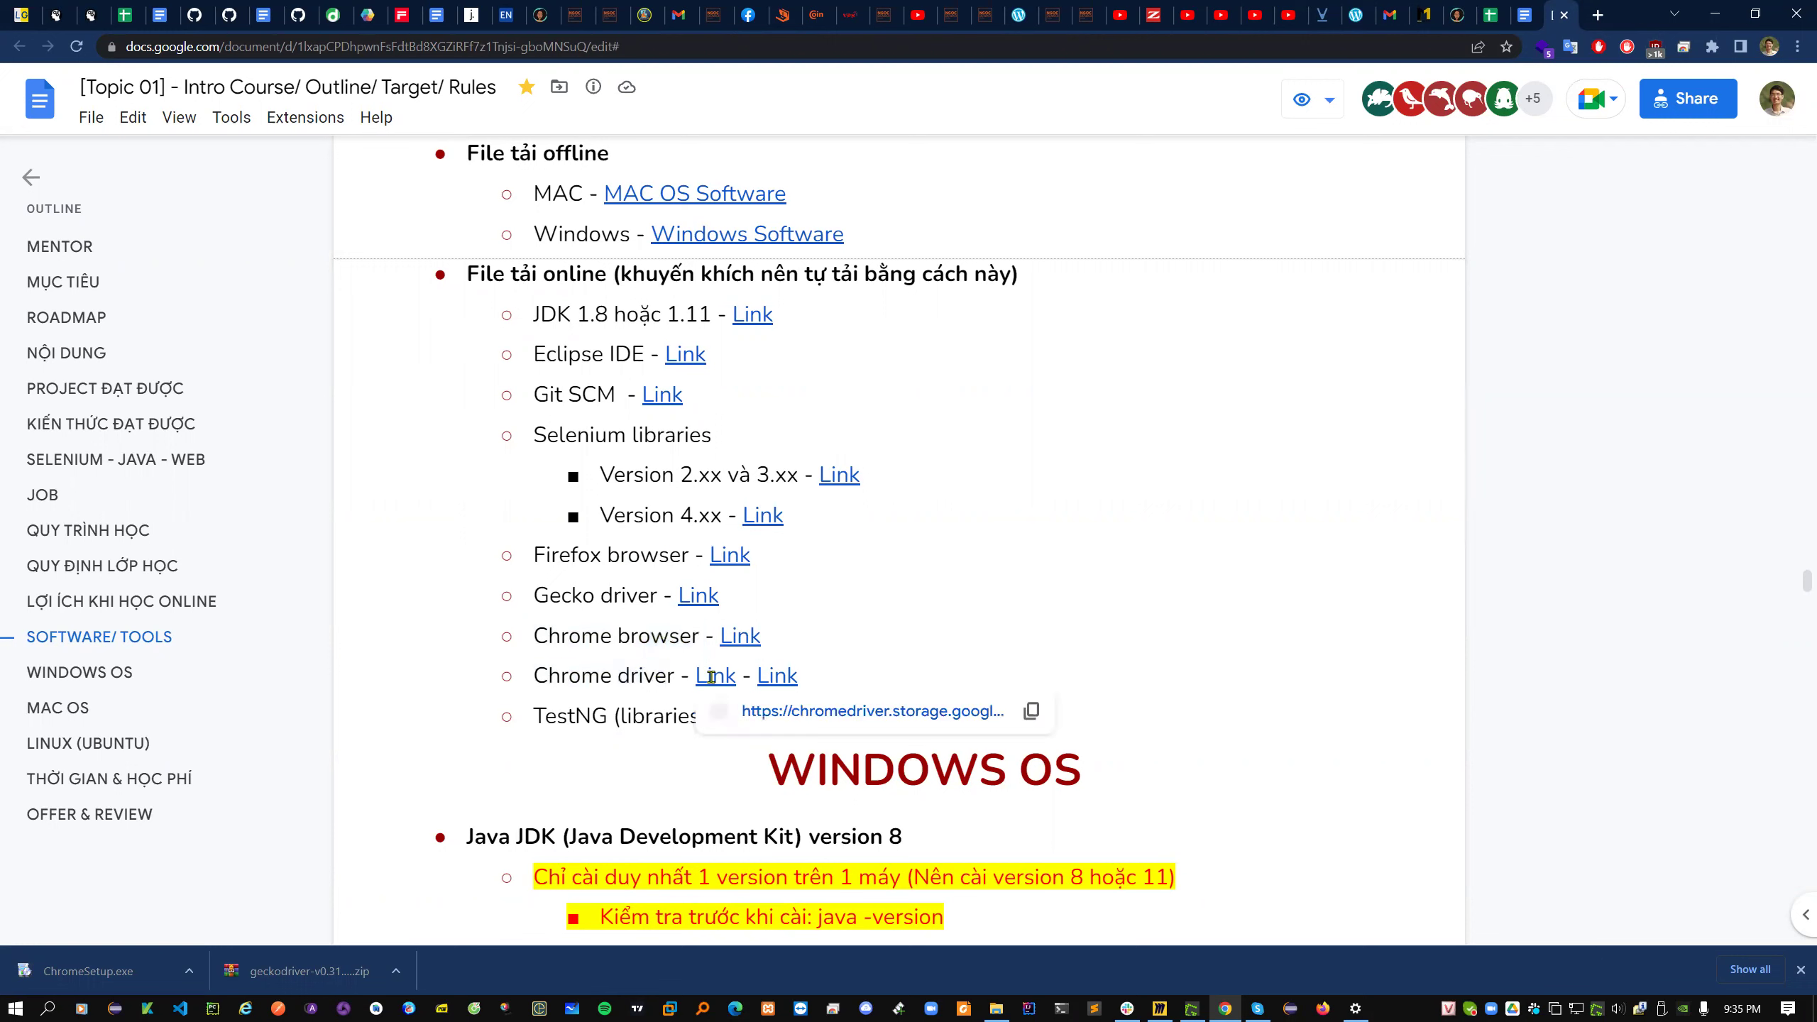
{"action": "left_click", "coordinate": [776, 713]}
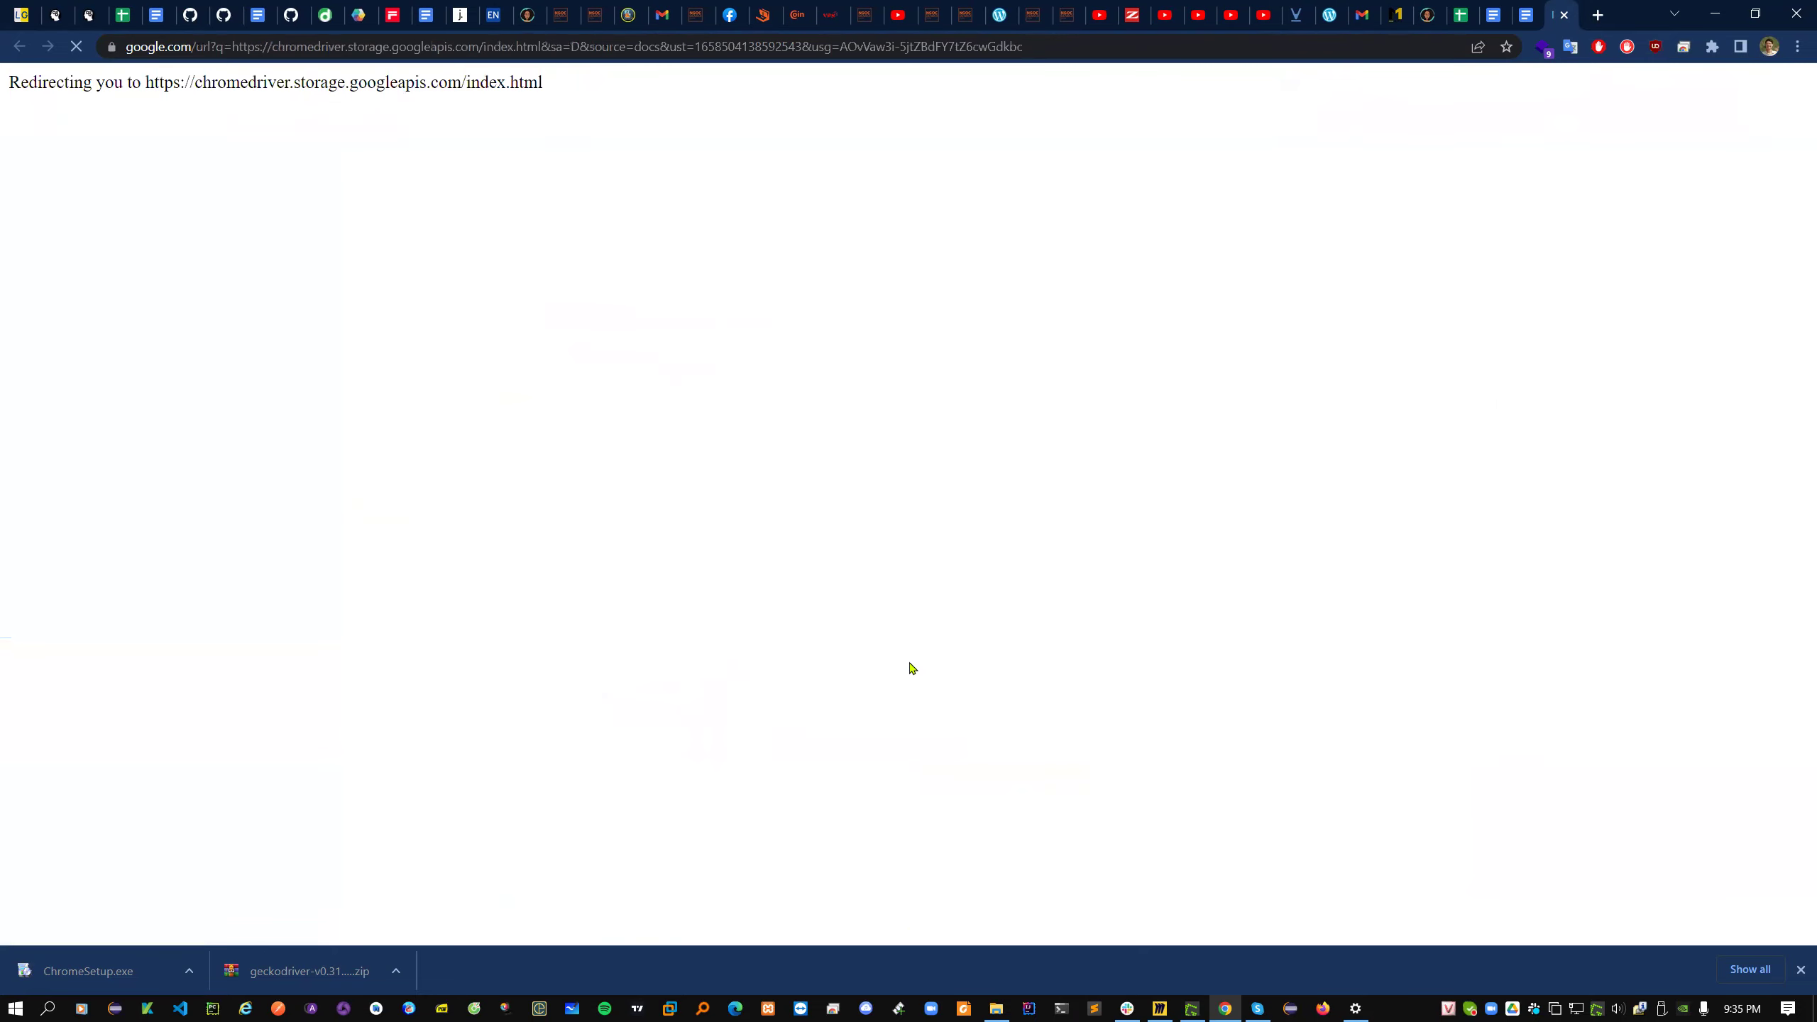
{"action": "left_click", "coordinate": [1528, 14]}
{"action": "left_click", "coordinate": [778, 675]}
{"action": "left_click", "coordinate": [894, 710]}
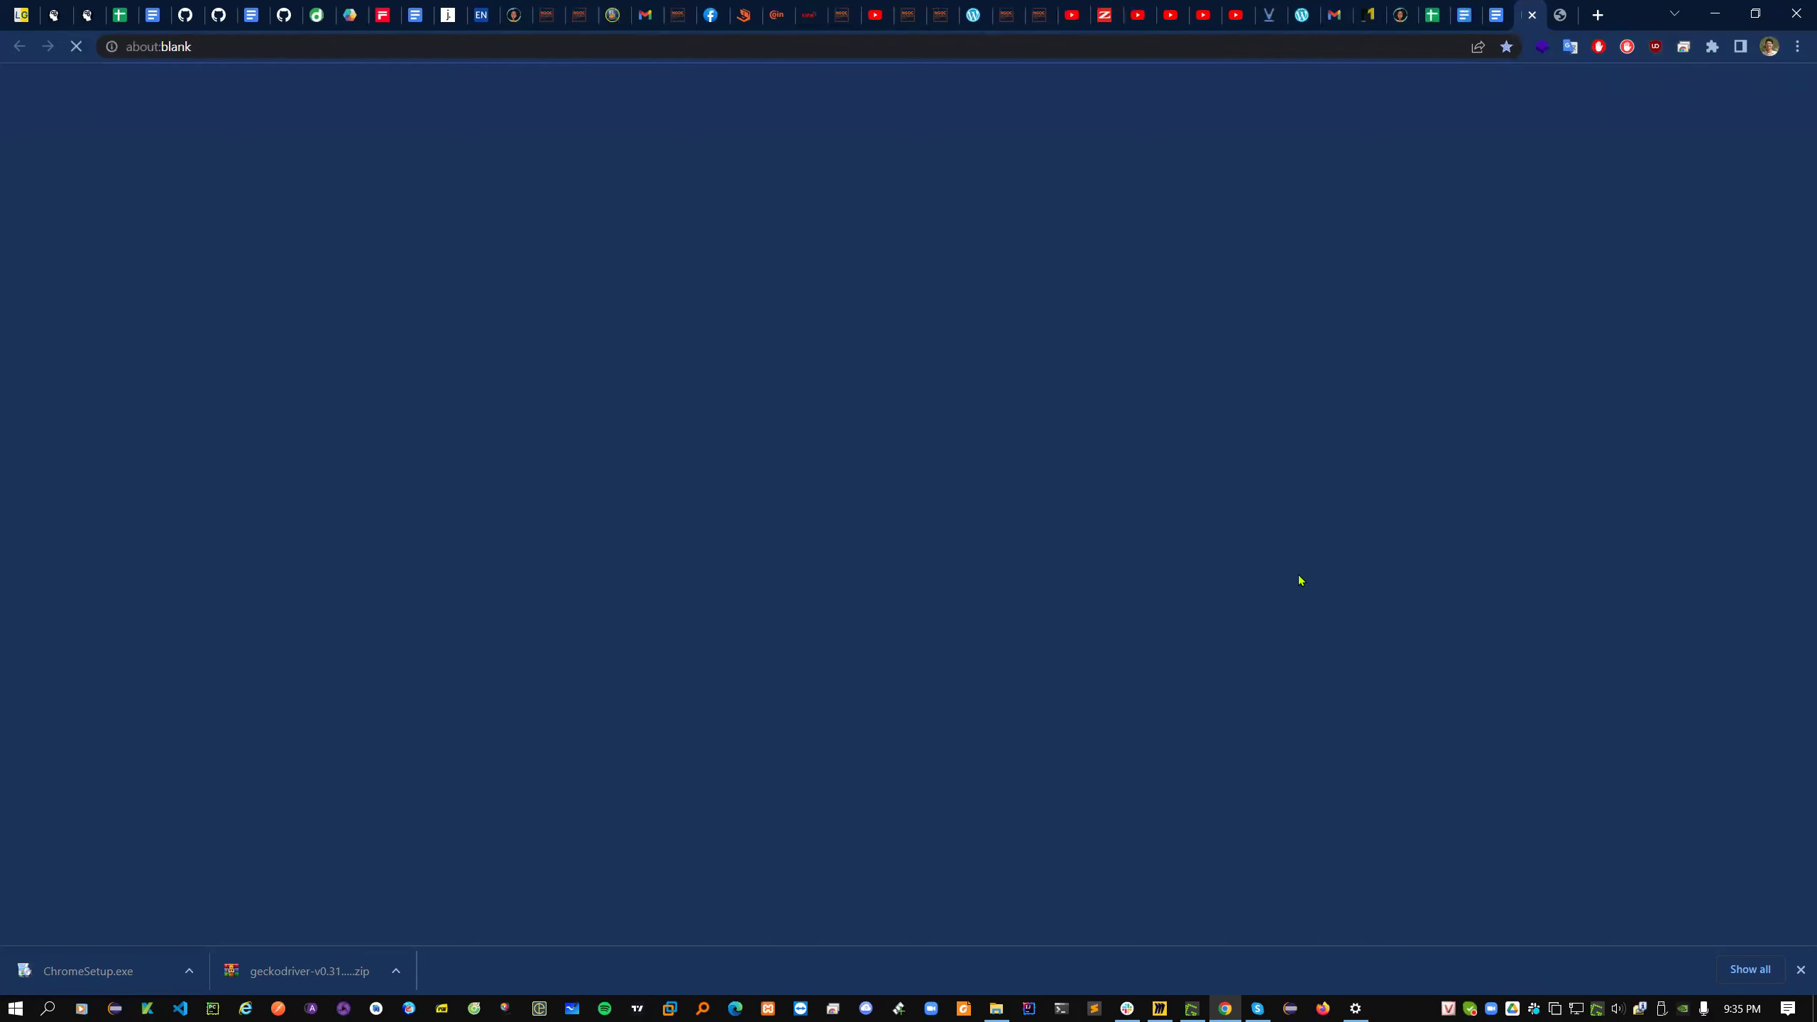
{"action": "key", "text": "ctrl+w"}
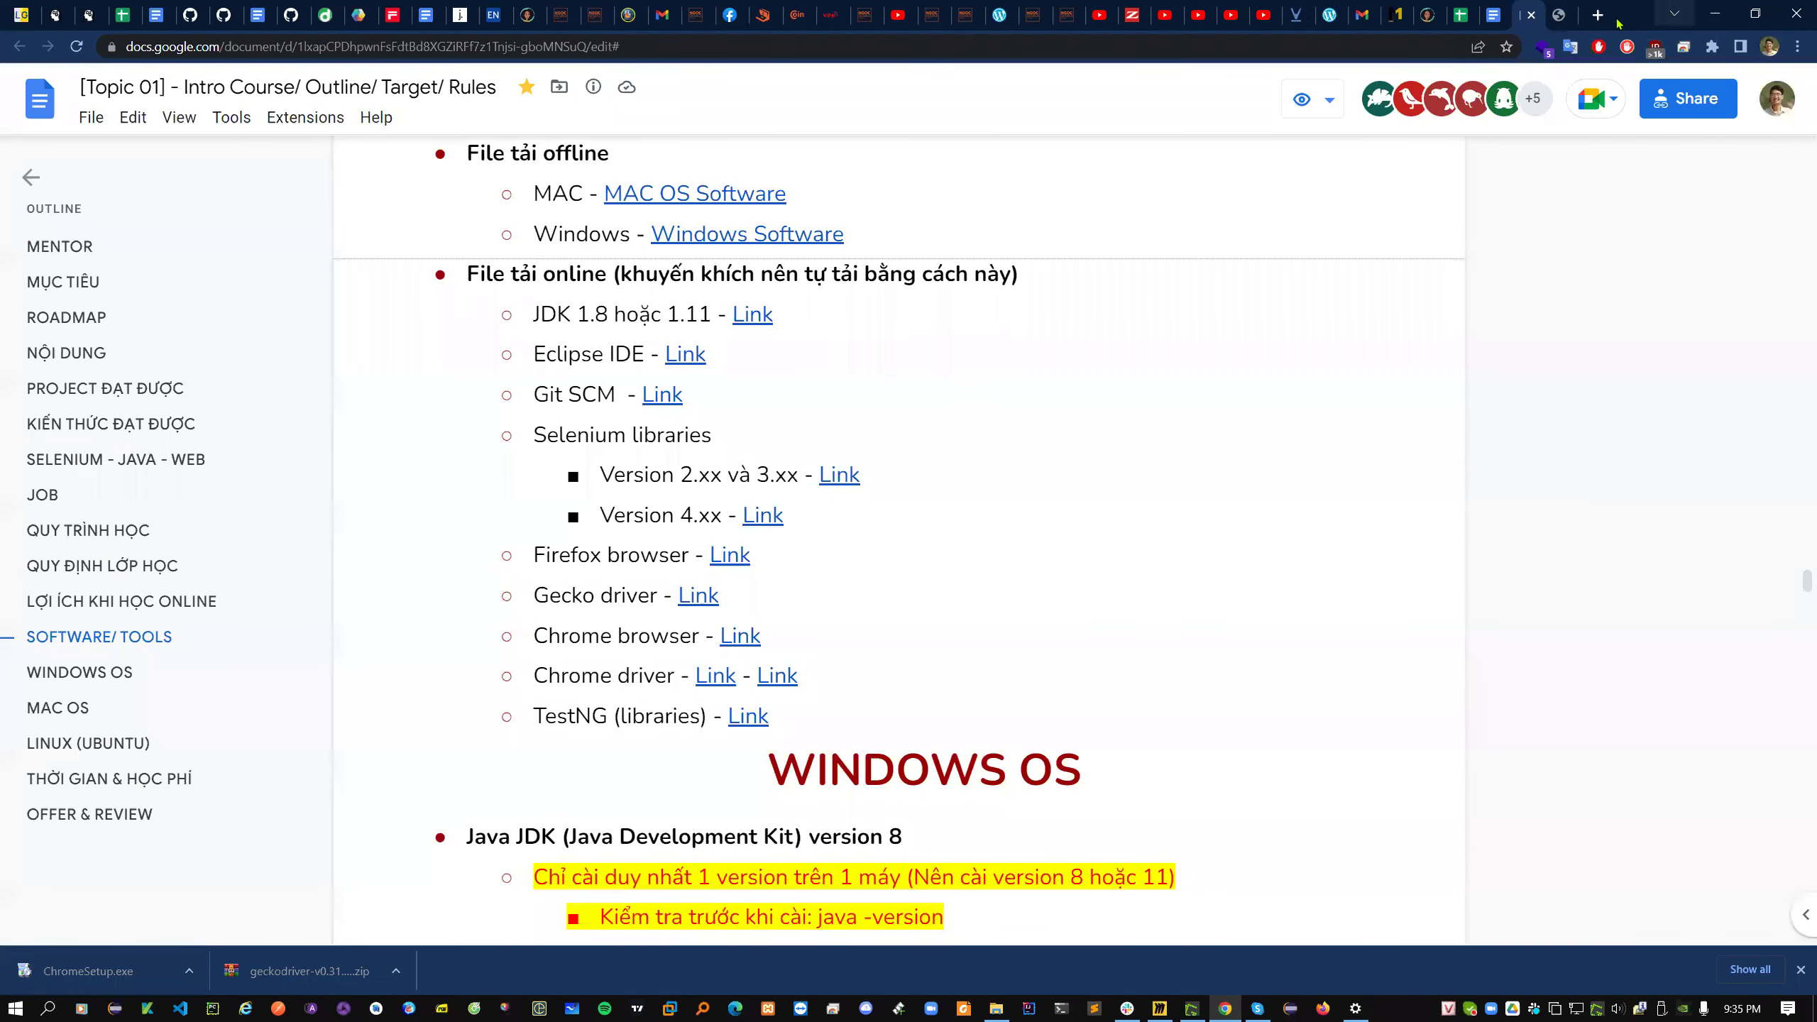
{"action": "left_click", "coordinate": [1558, 14]}
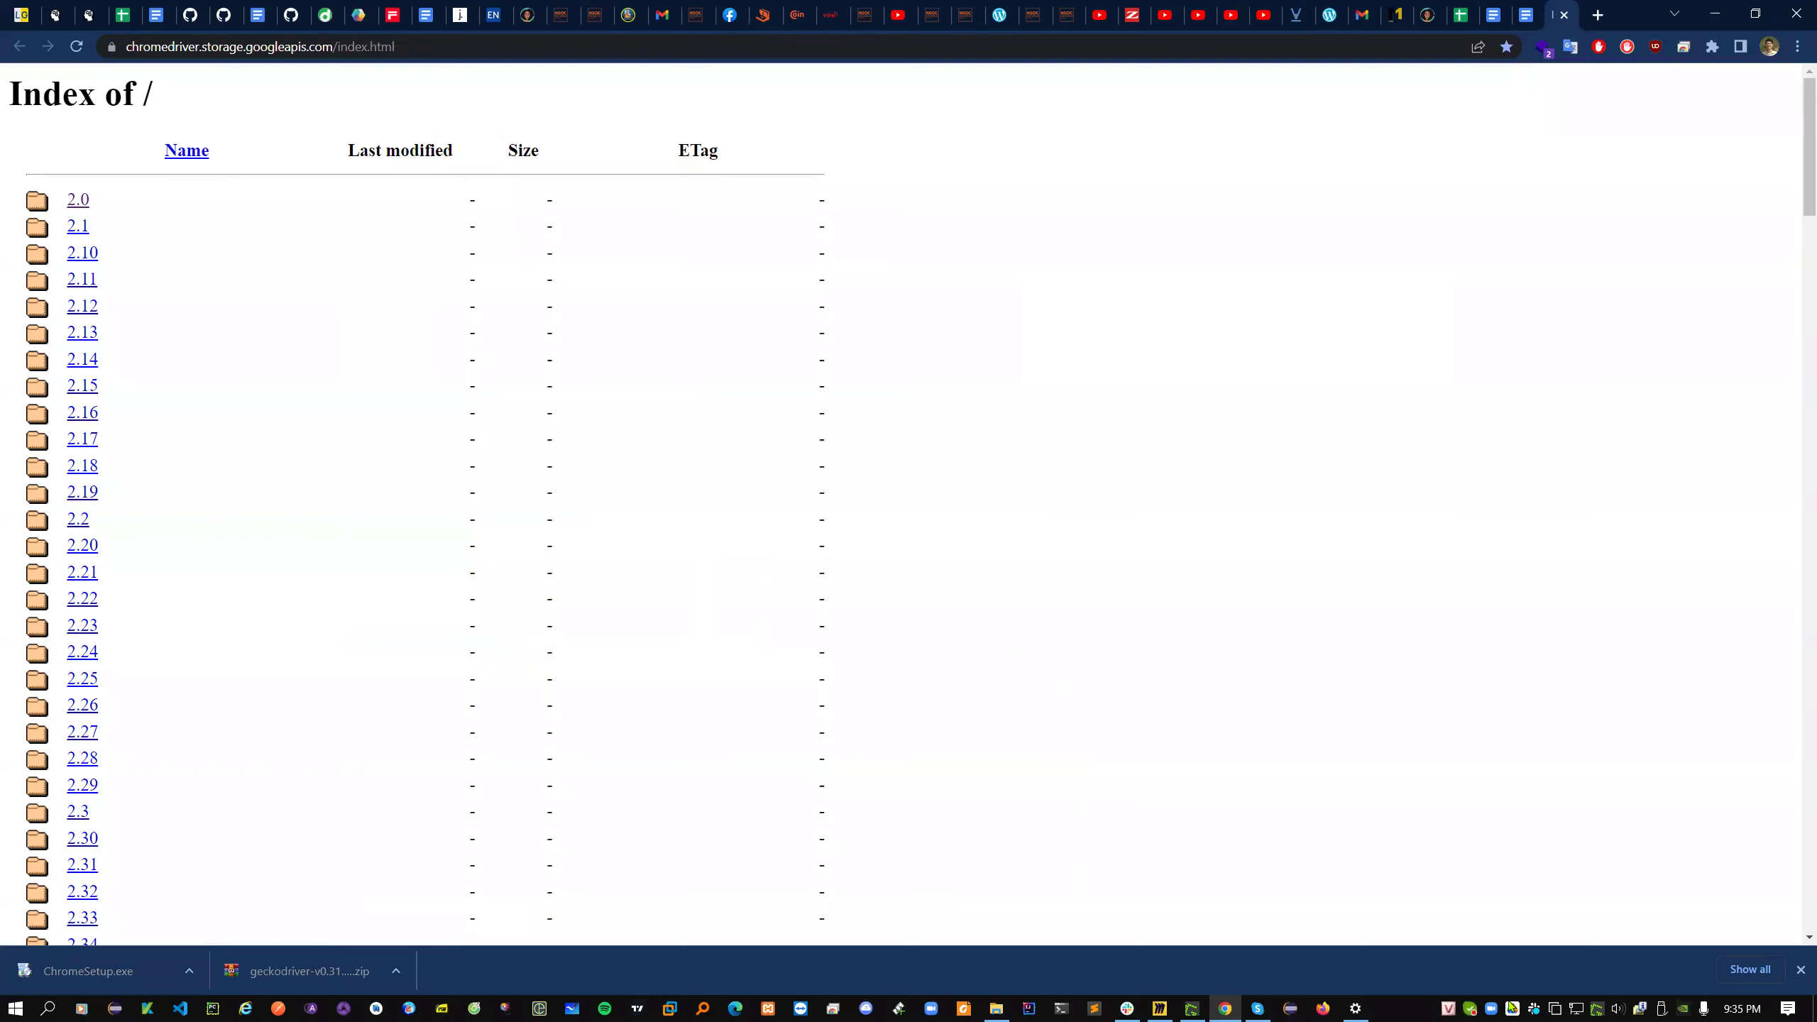
{"action": "left_click", "coordinate": [1801, 969]}
{"action": "left_click_drag", "start_coordinate": [1798, 181], "coordinate": [1798, 669]}
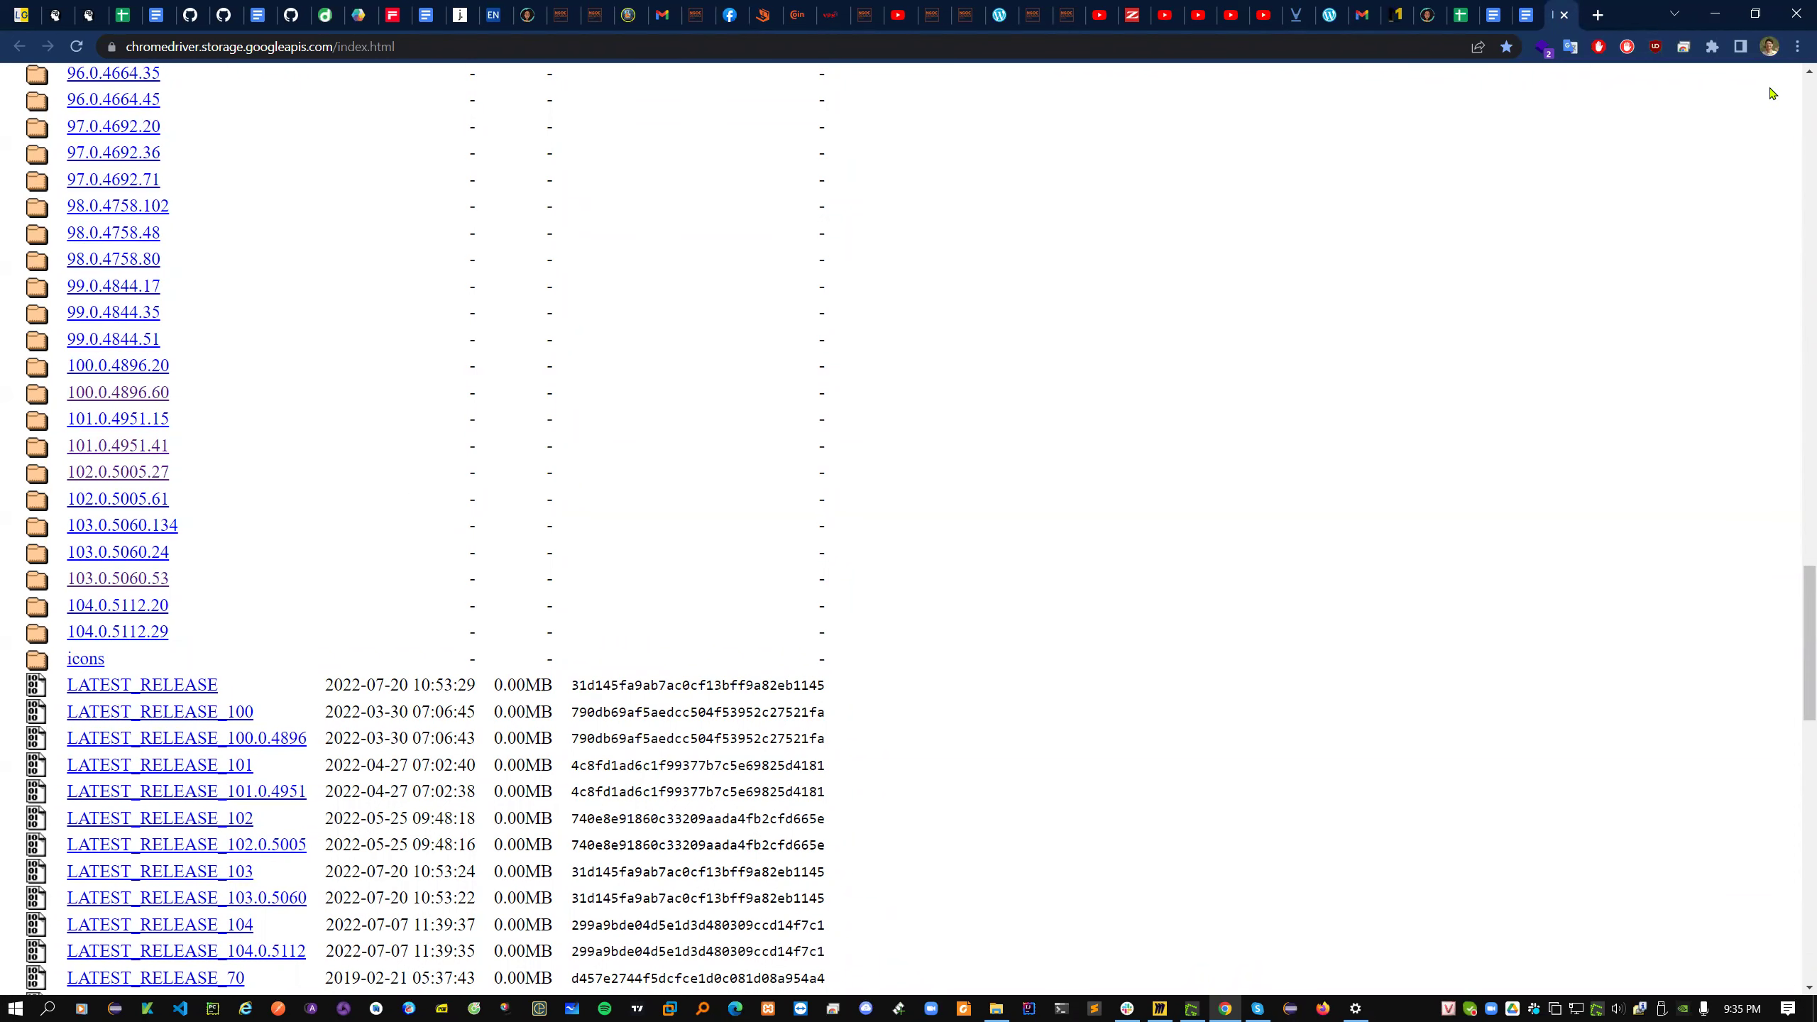
- Open About Google Chrome, highlight the browser's version number, and return to the ChromeDriver index
{"action": "left_click", "coordinate": [1797, 46]}
{"action": "mouse_move", "coordinate": [1639, 369]}
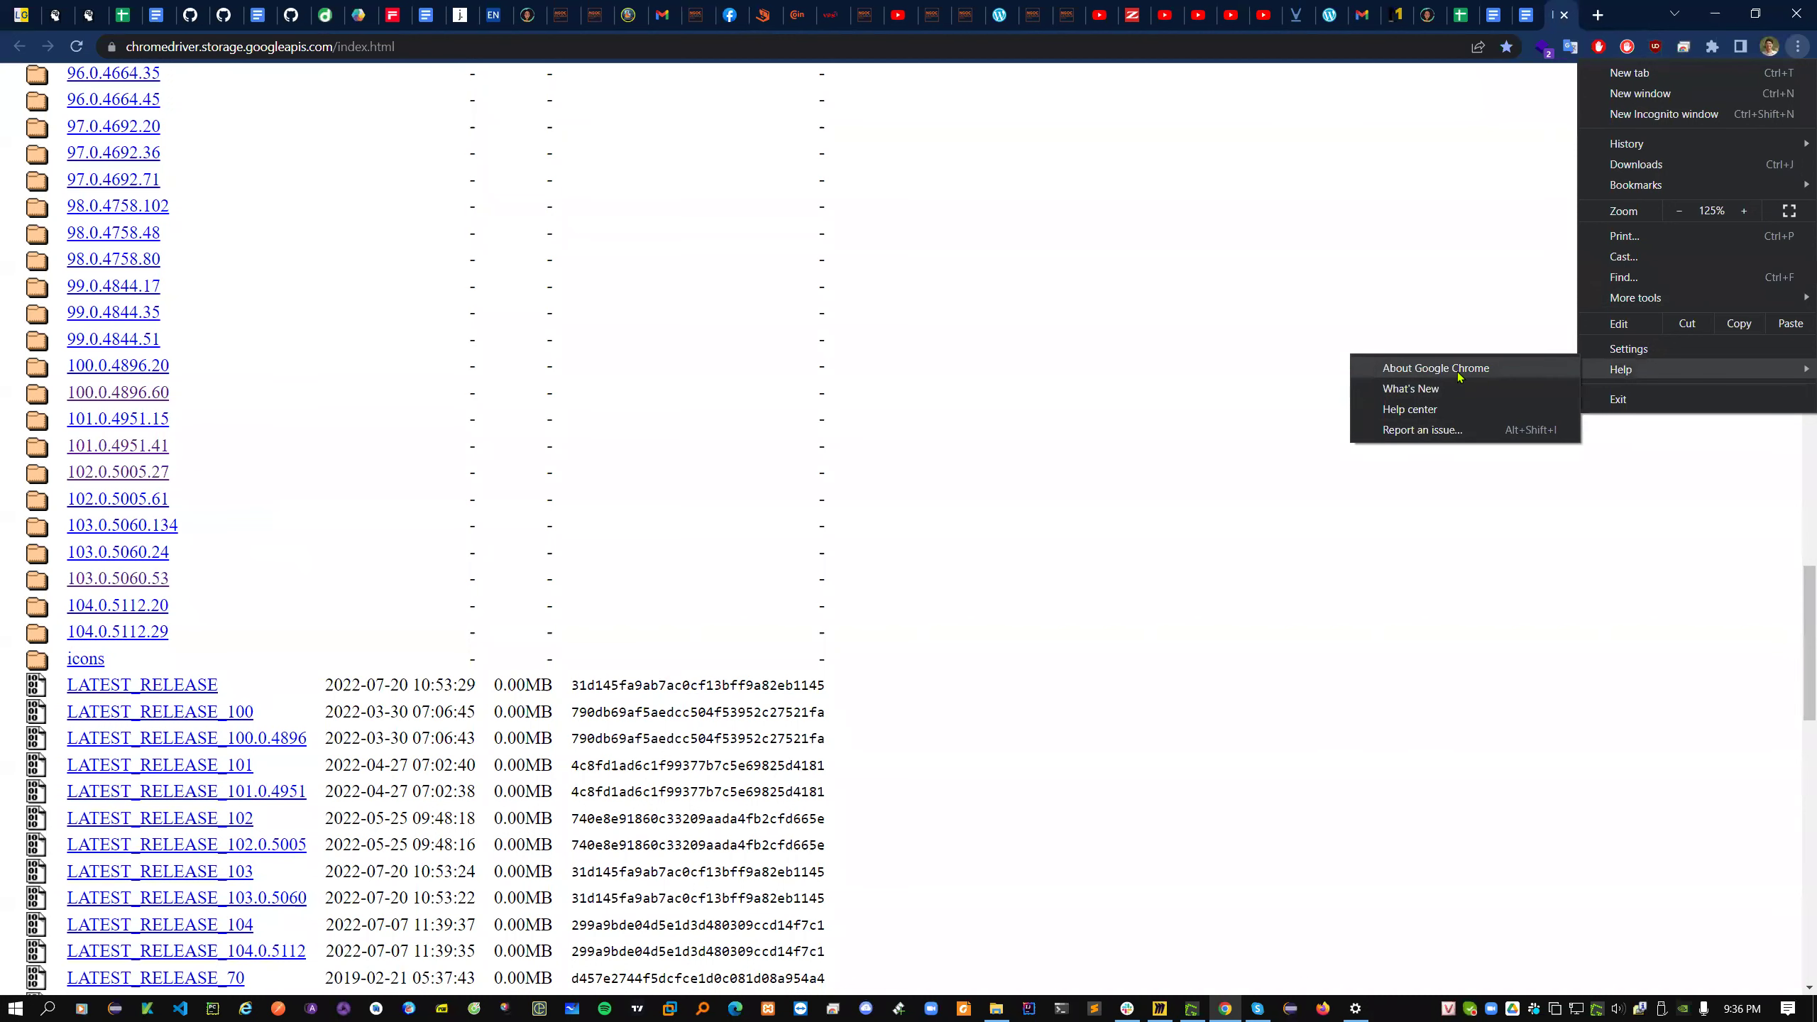
{"action": "left_click", "coordinate": [1798, 47]}
{"action": "left_click", "coordinate": [1798, 47]}
{"action": "mouse_move", "coordinate": [1638, 369]}
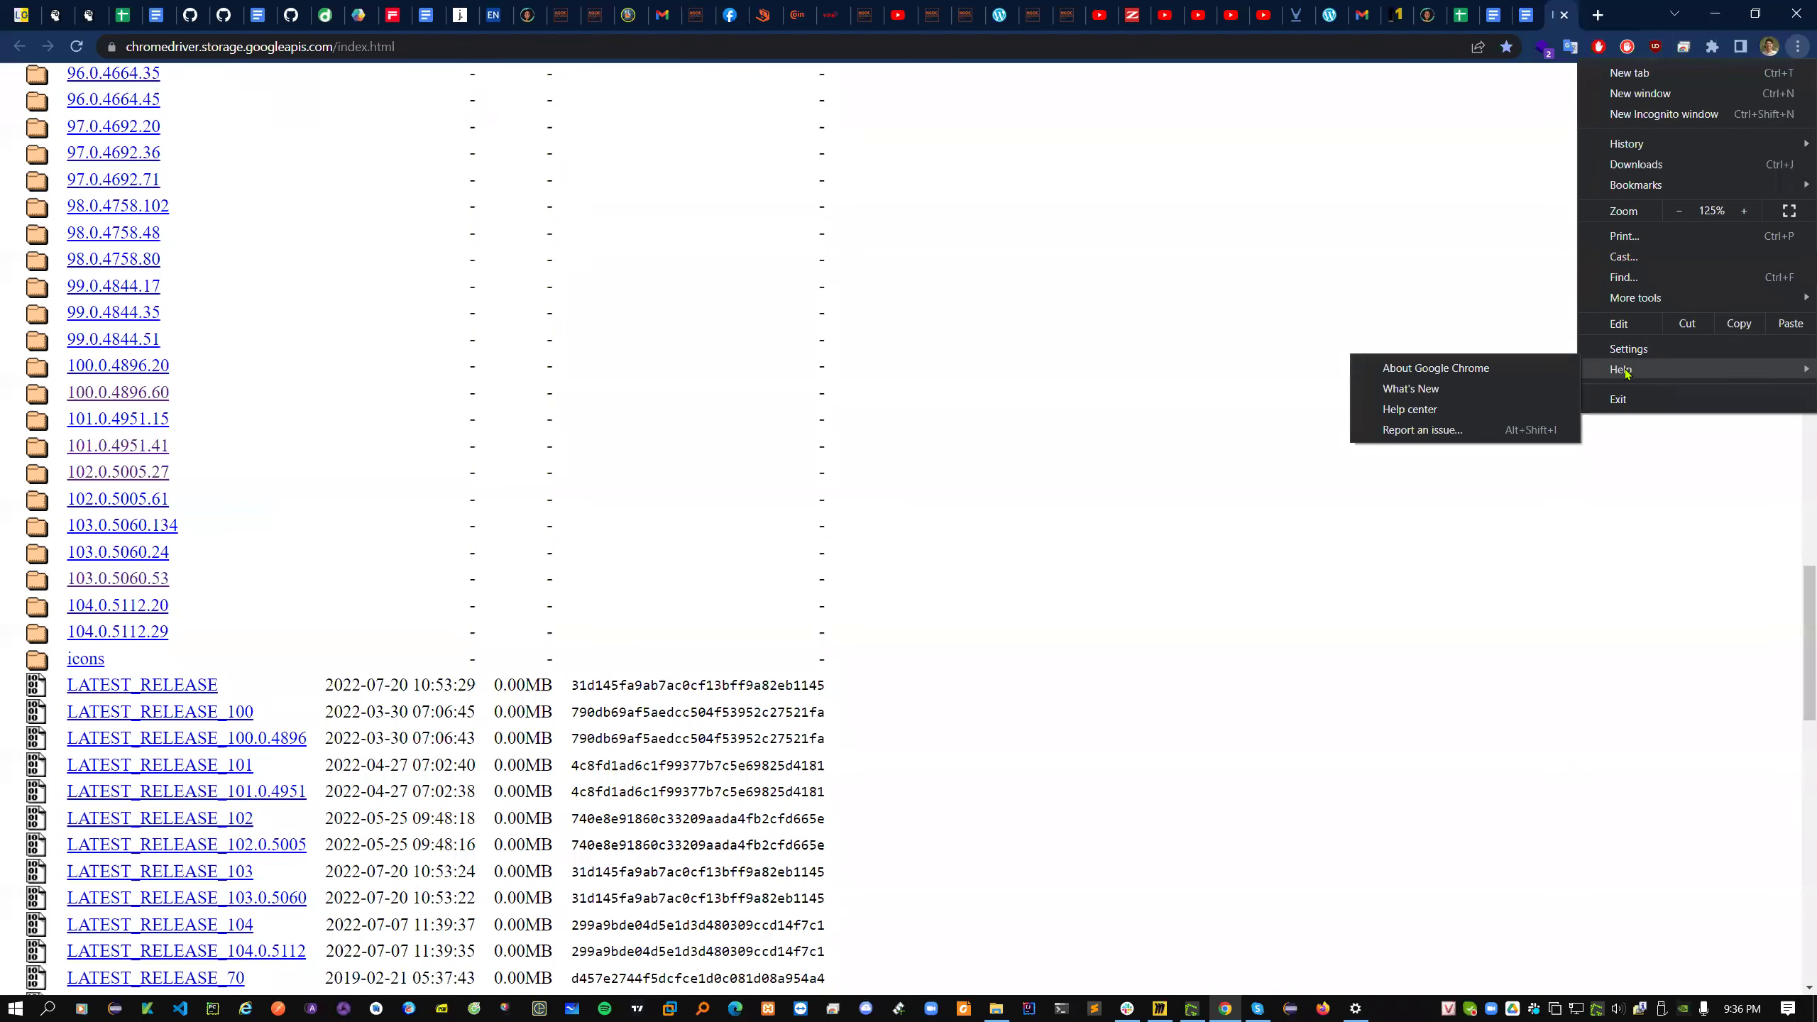
{"action": "left_click", "coordinate": [1452, 371]}
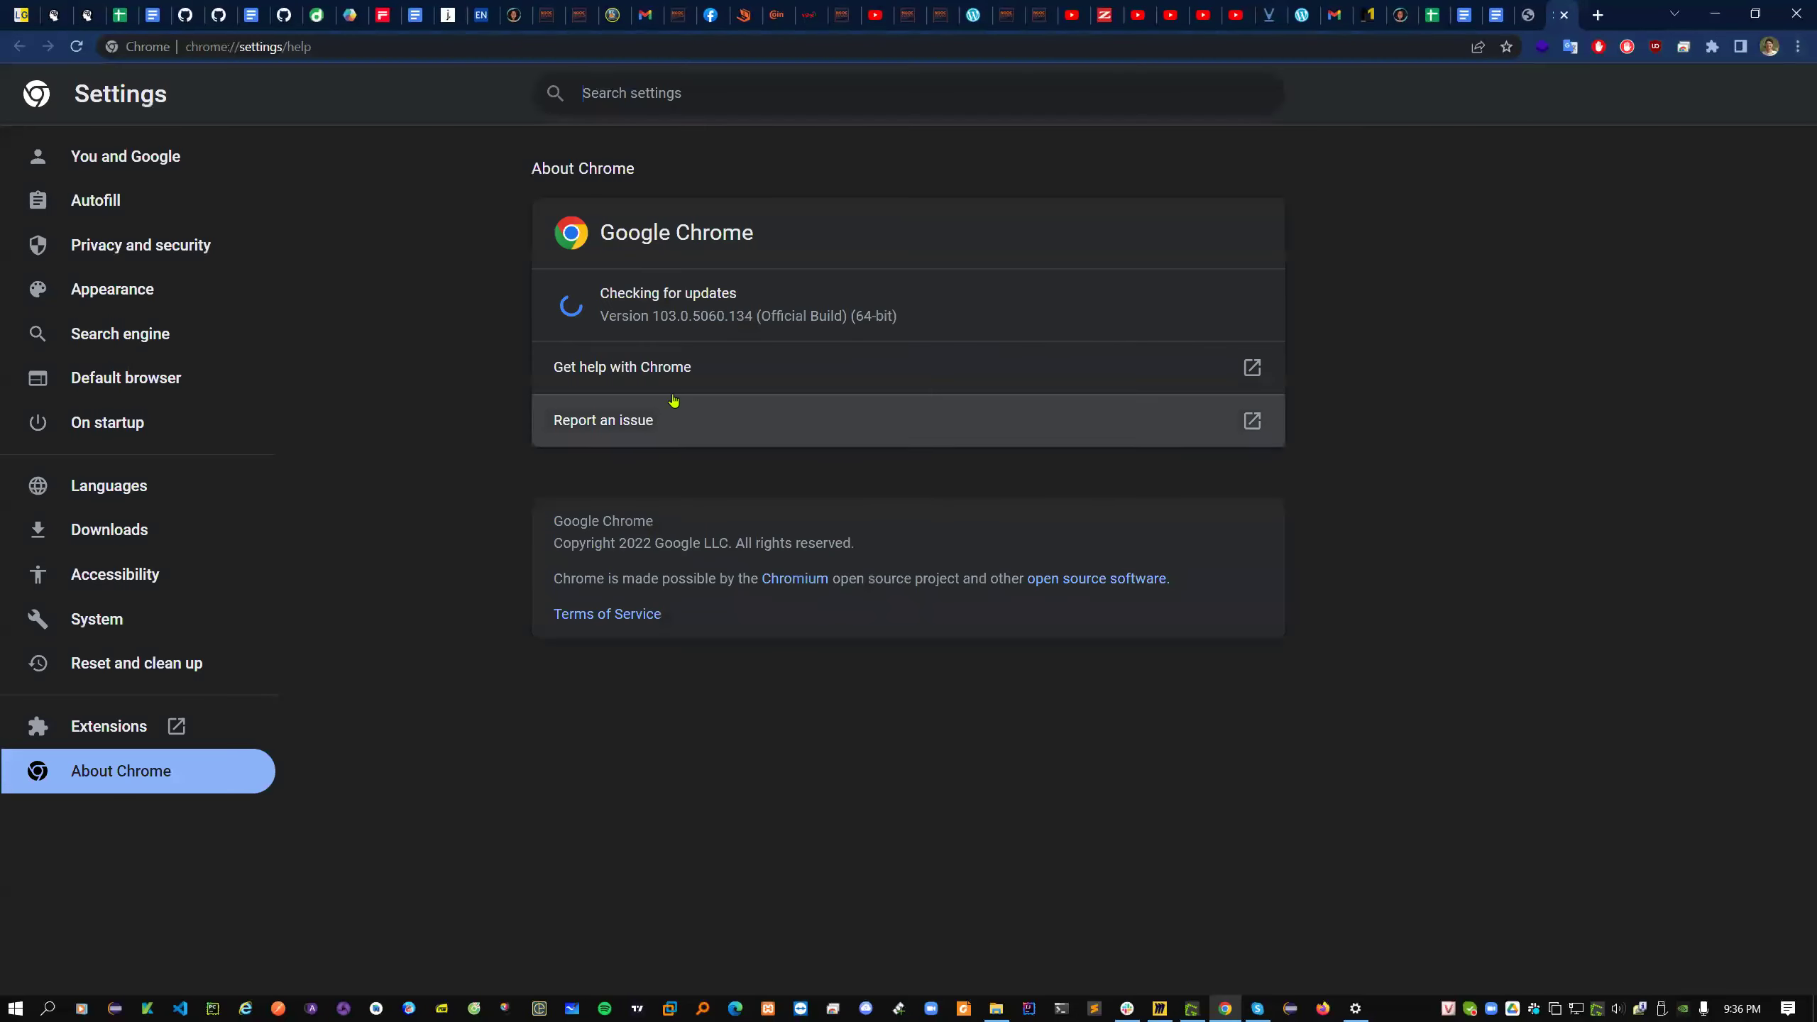
{"action": "left_click_drag", "start_coordinate": [652, 319], "coordinate": [753, 321]}
{"action": "left_click", "coordinate": [1529, 14]}
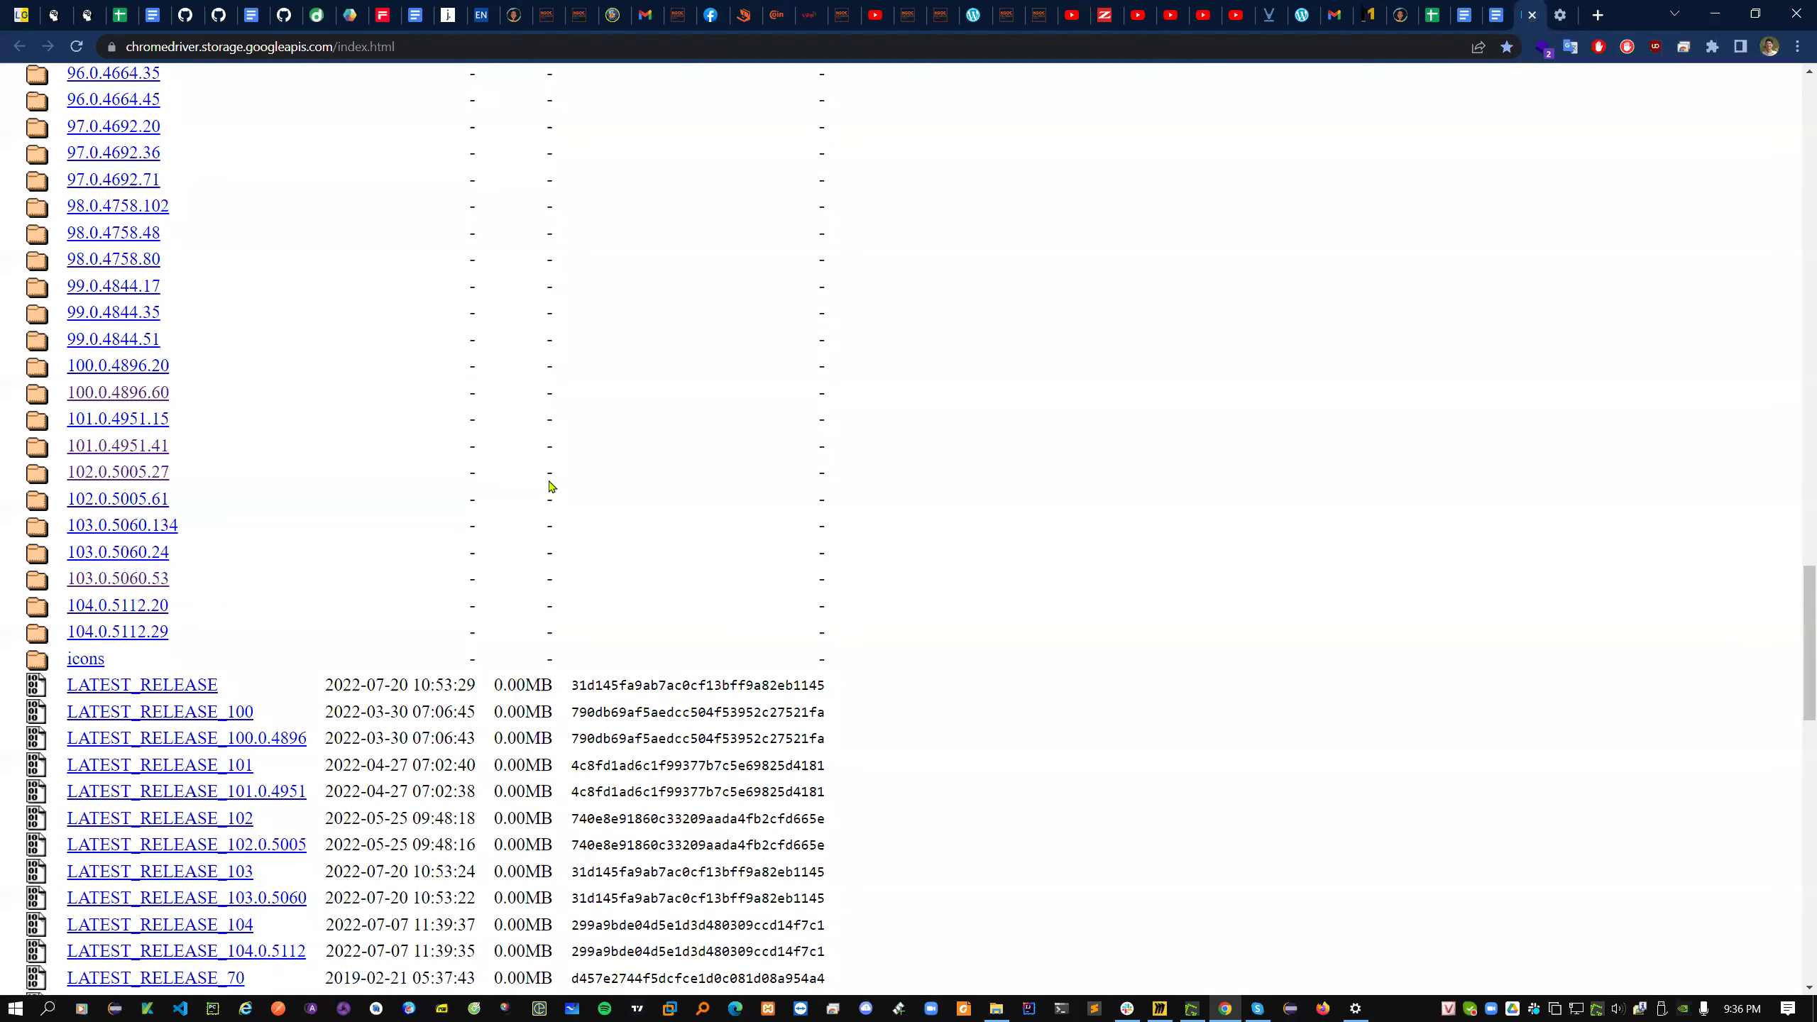
- Compare the version 103 folders, open 103.0.5060.134, and save chromedriver_win32.zip to the 01 - Software folder
{"action": "left_click_drag", "start_coordinate": [202, 577], "coordinate": [67, 531]}
{"action": "left_click", "coordinate": [213, 581]}
{"action": "left_click_drag", "start_coordinate": [179, 578], "coordinate": [151, 582]}
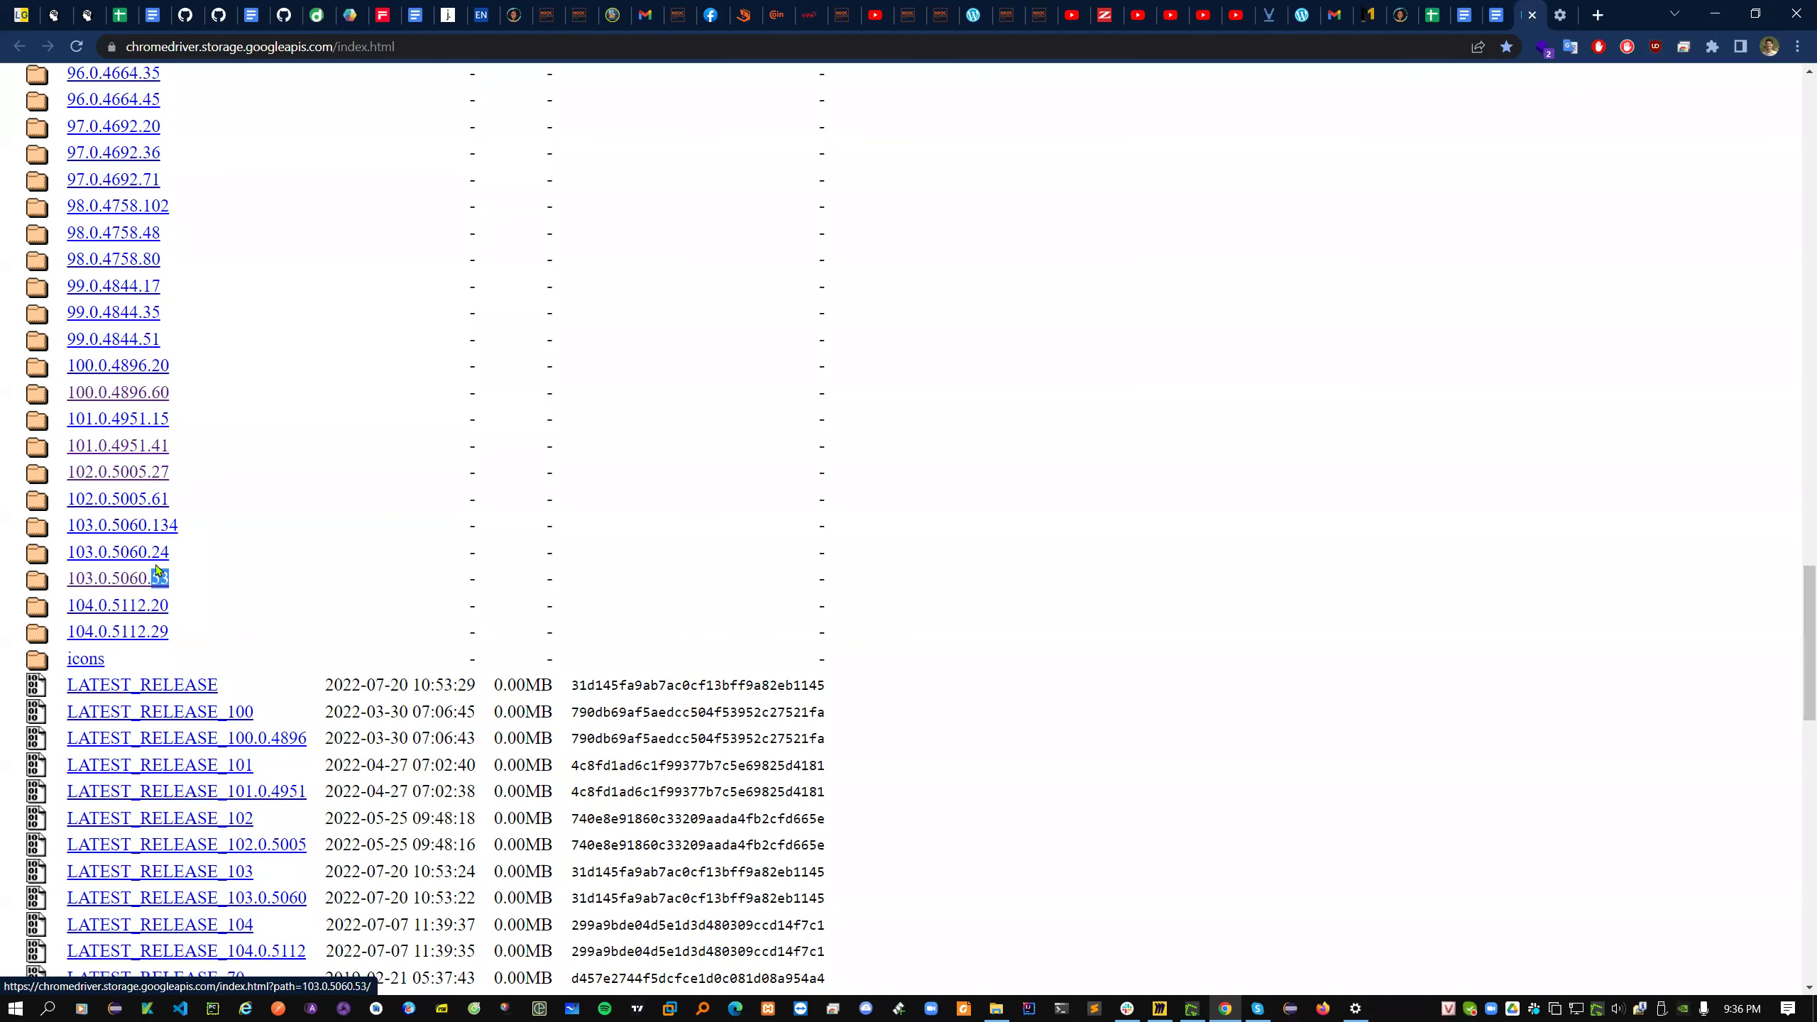
{"action": "left_click", "coordinate": [166, 529]}
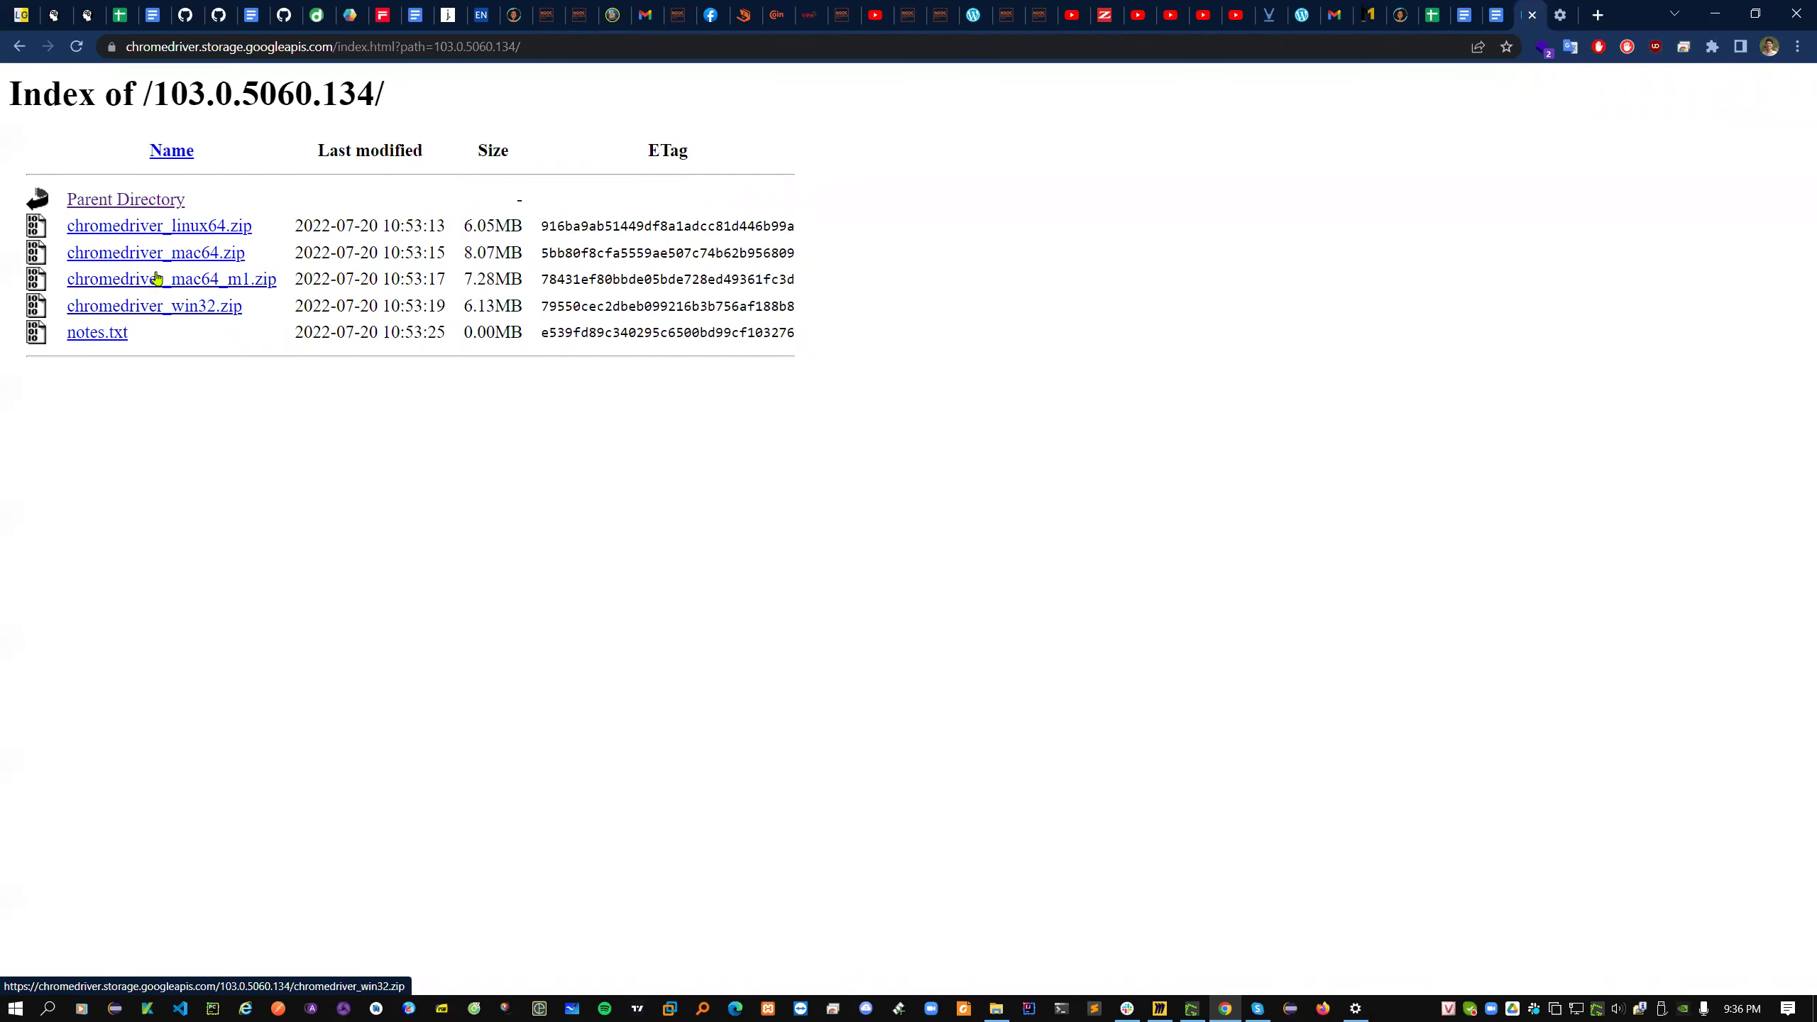
{"action": "left_click", "coordinate": [197, 315]}
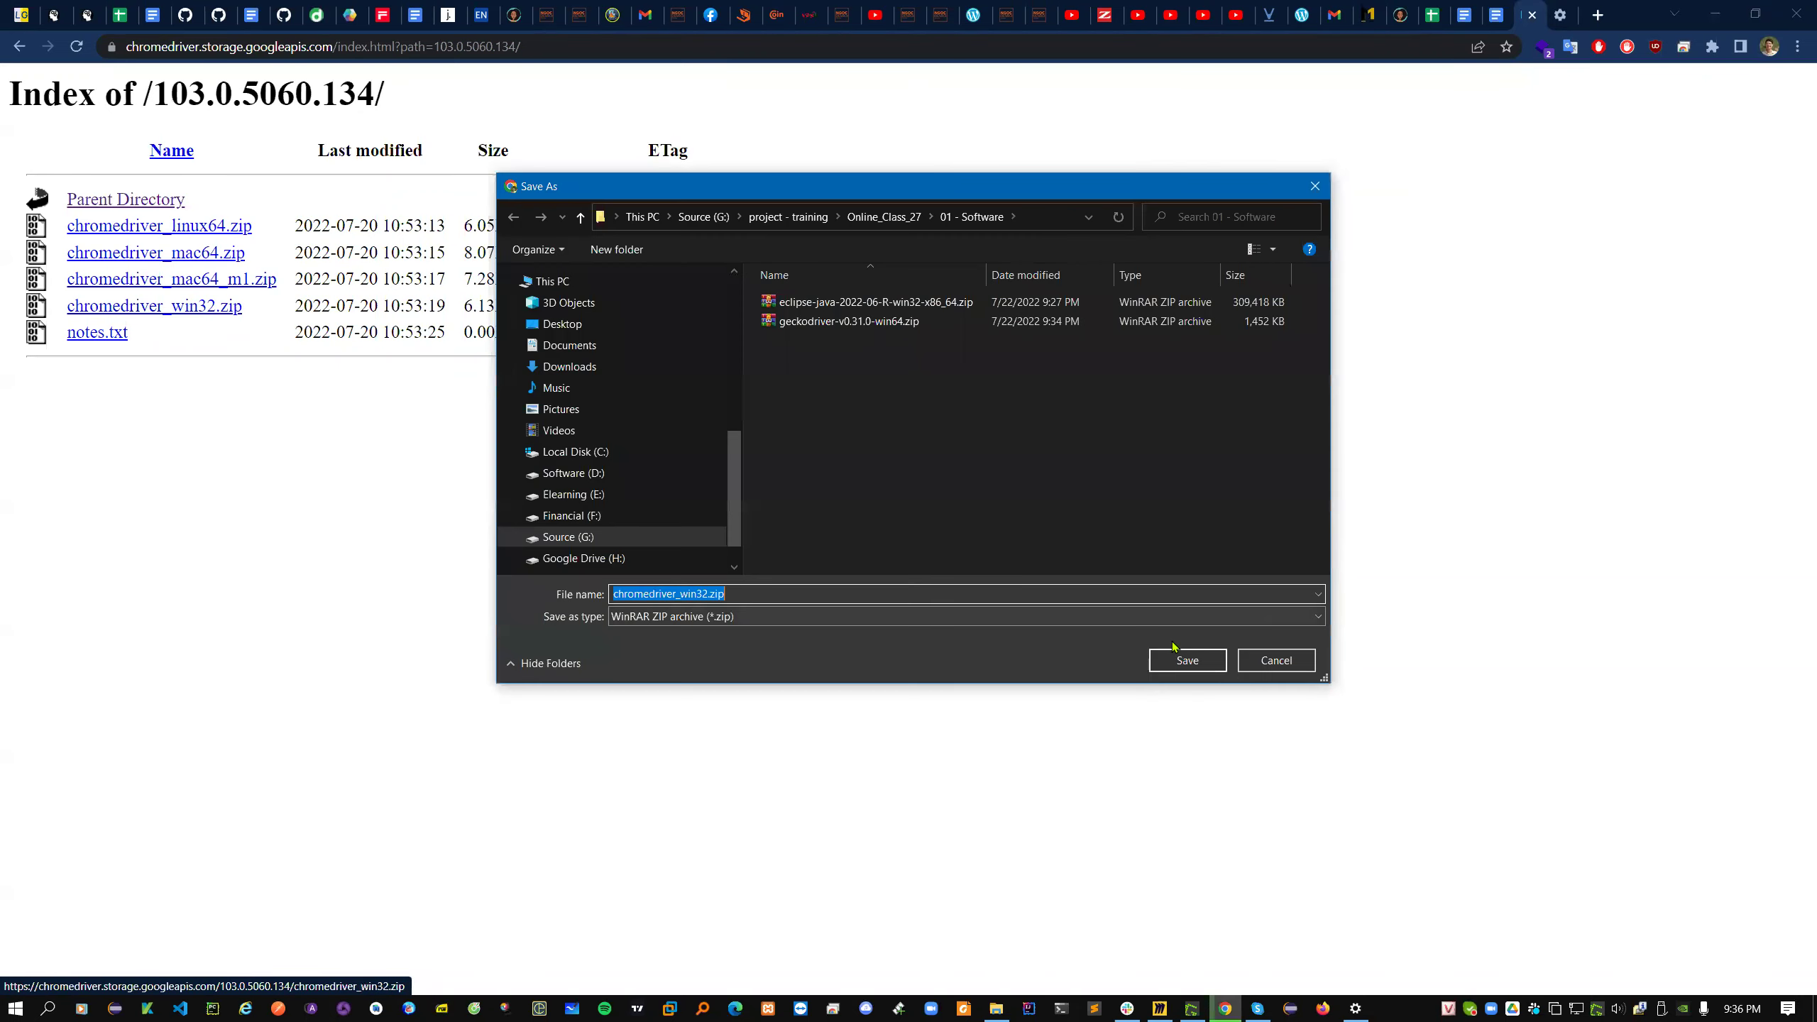
{"action": "left_click", "coordinate": [1182, 664]}
- Return to the course document and highlight the TestNG (libraries) entry in the online download list
{"action": "left_click", "coordinate": [1495, 14]}
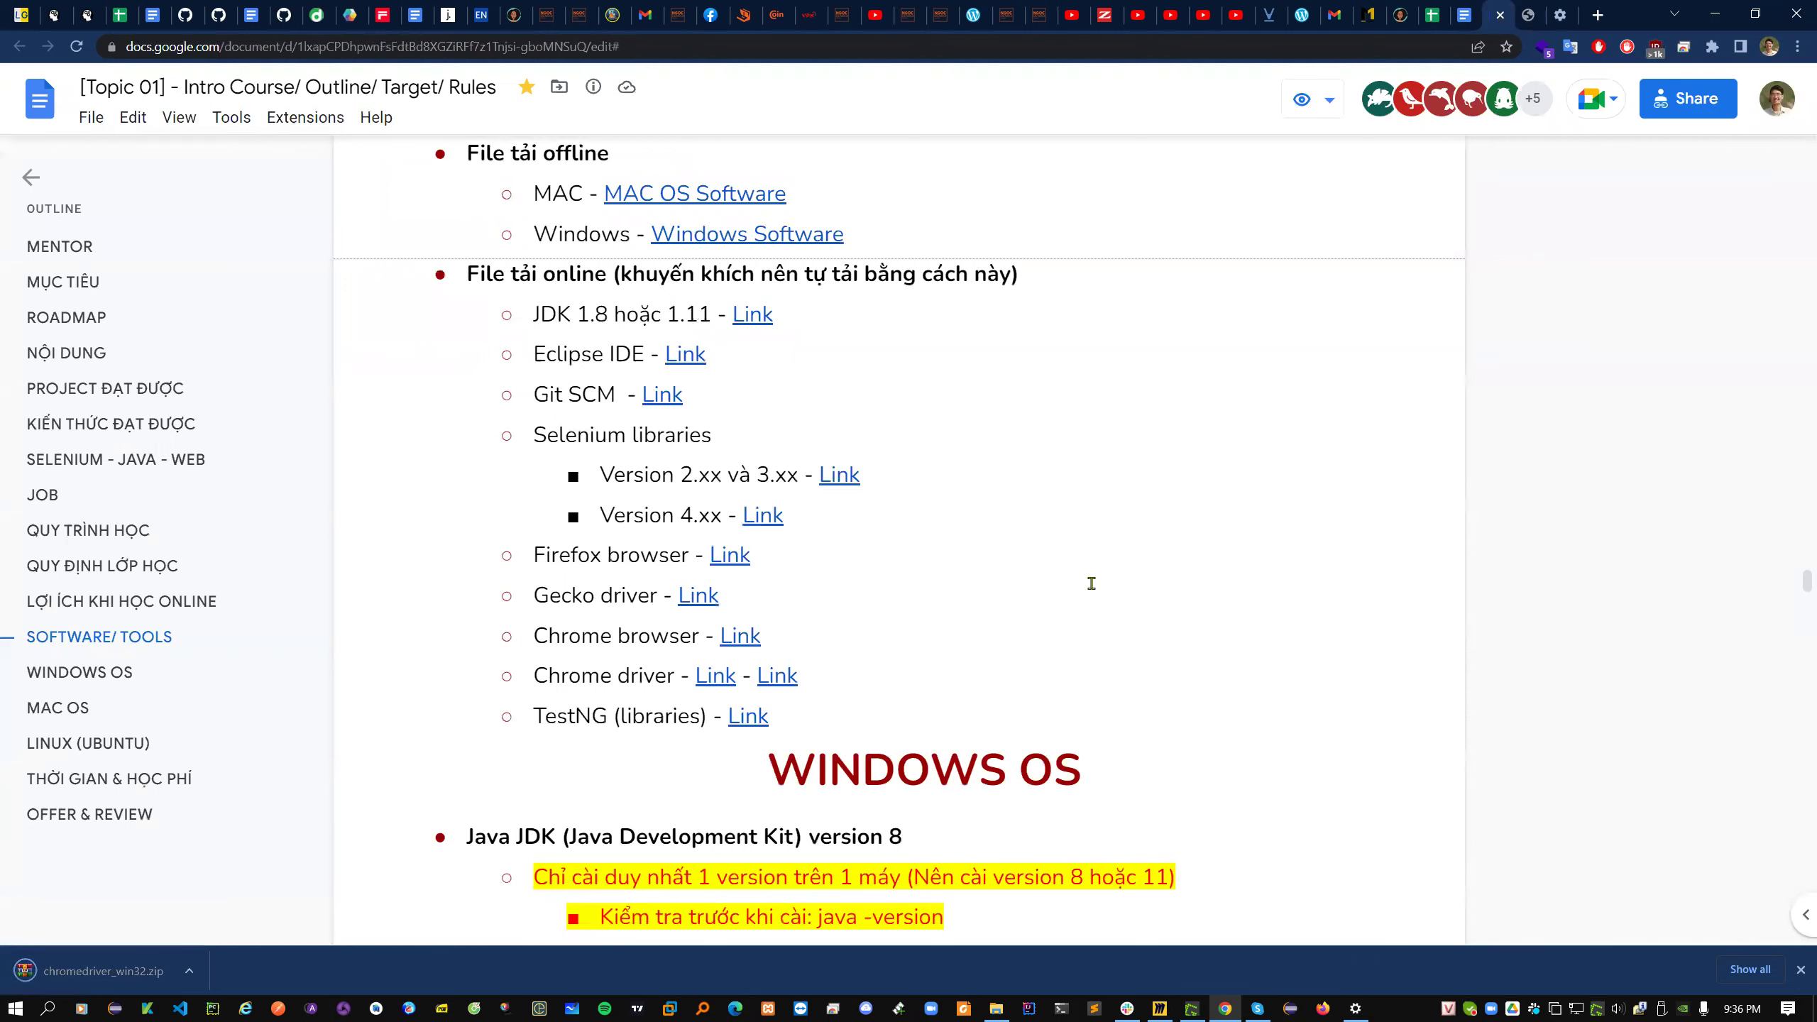
{"action": "left_click_drag", "start_coordinate": [535, 719], "coordinate": [665, 717]}
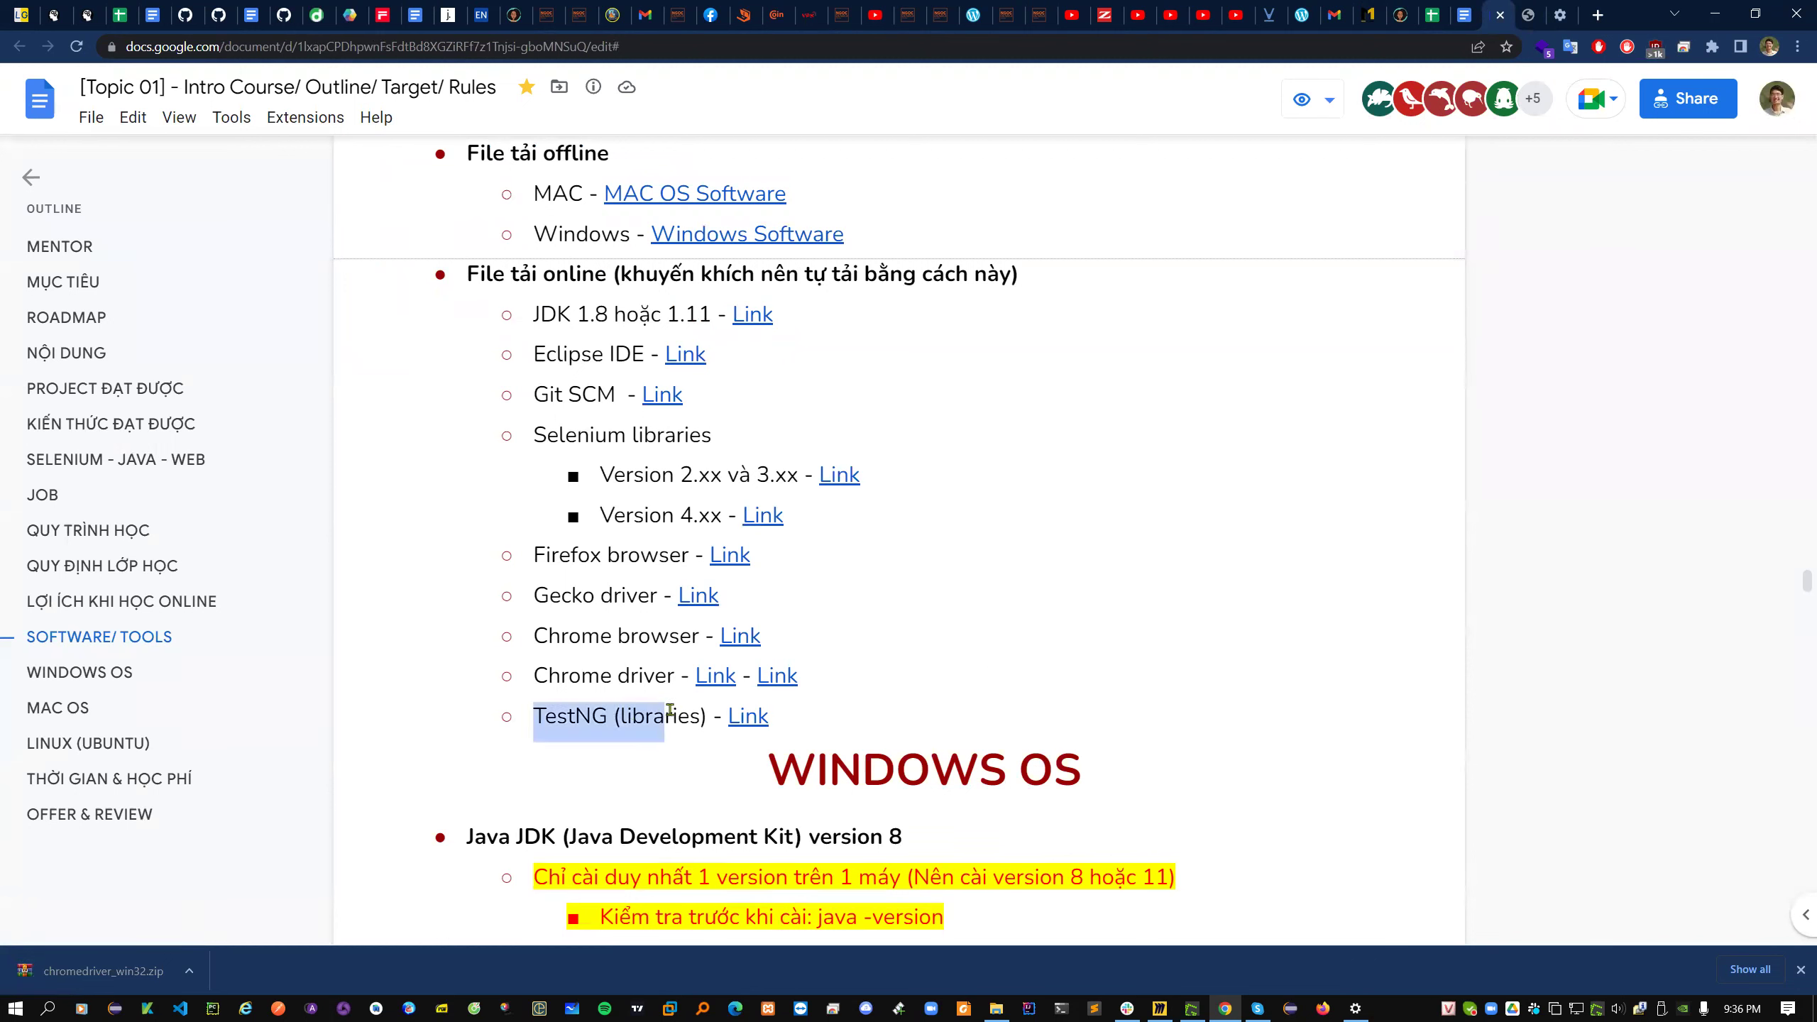
{"action": "left_click", "coordinate": [678, 719]}
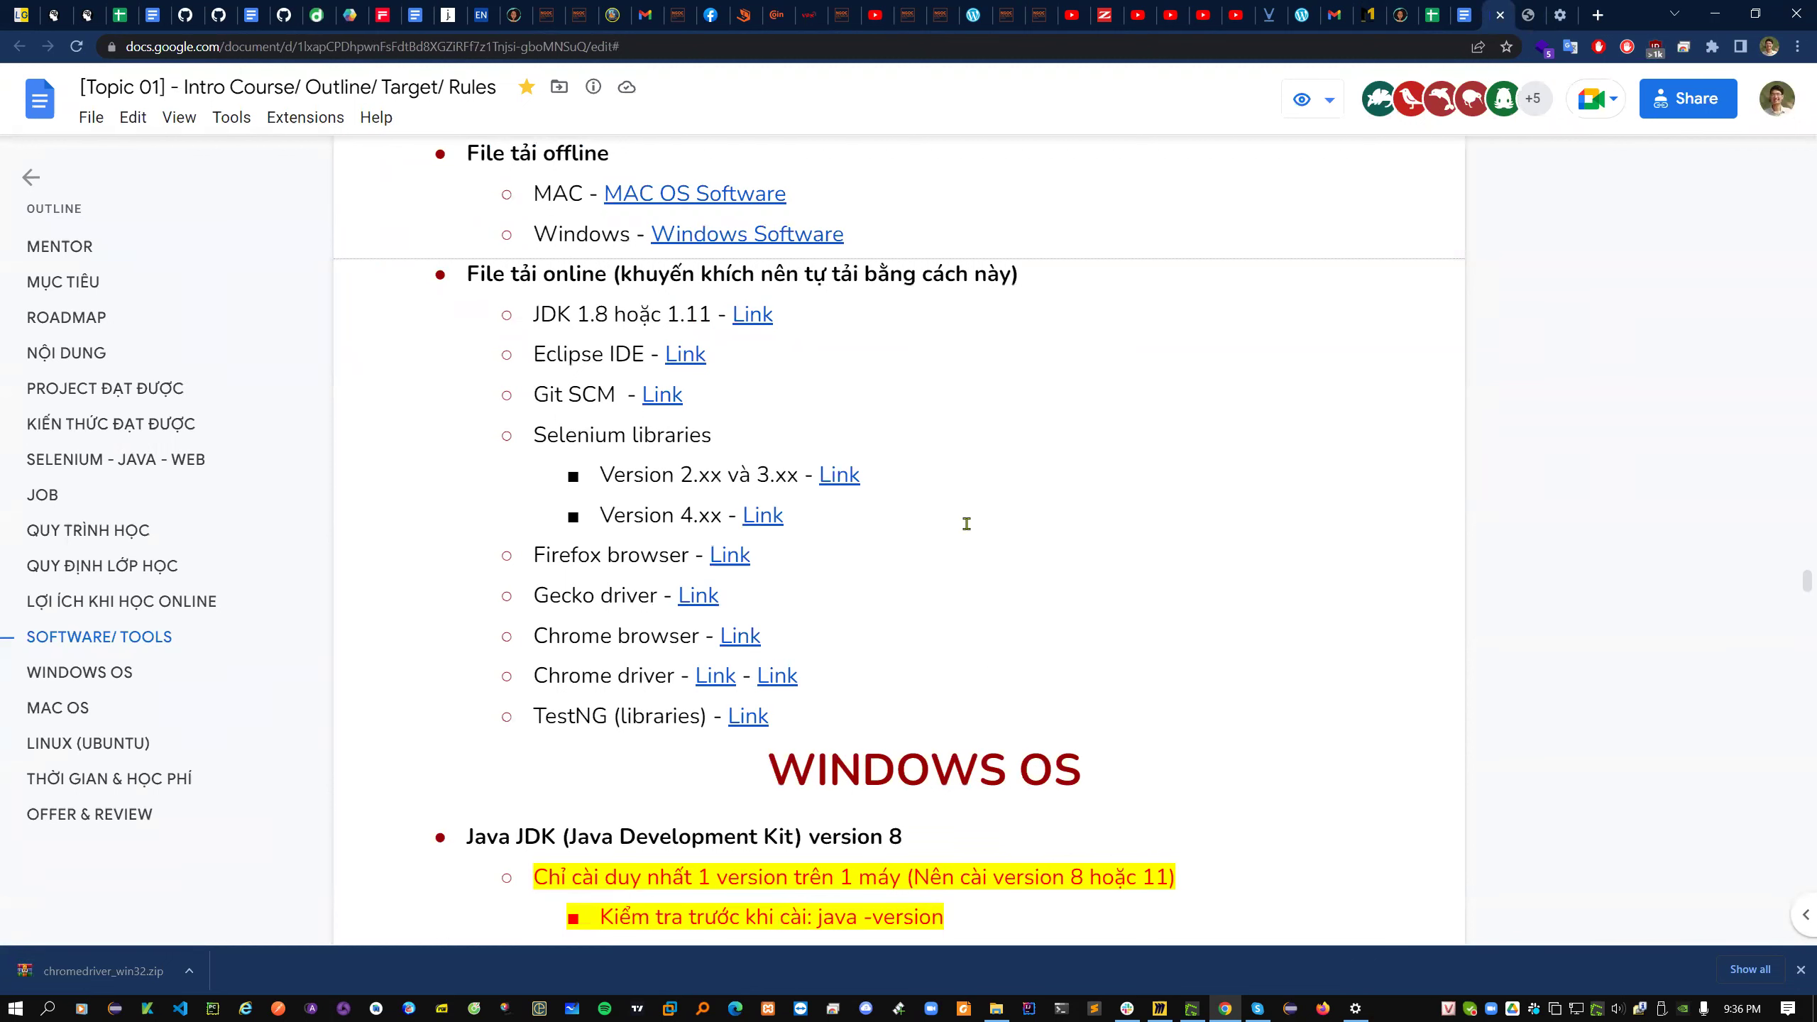
- Search Google for "testng maven" and open the org.testng page on Maven Repository
{"action": "left_click", "coordinate": [1529, 15]}
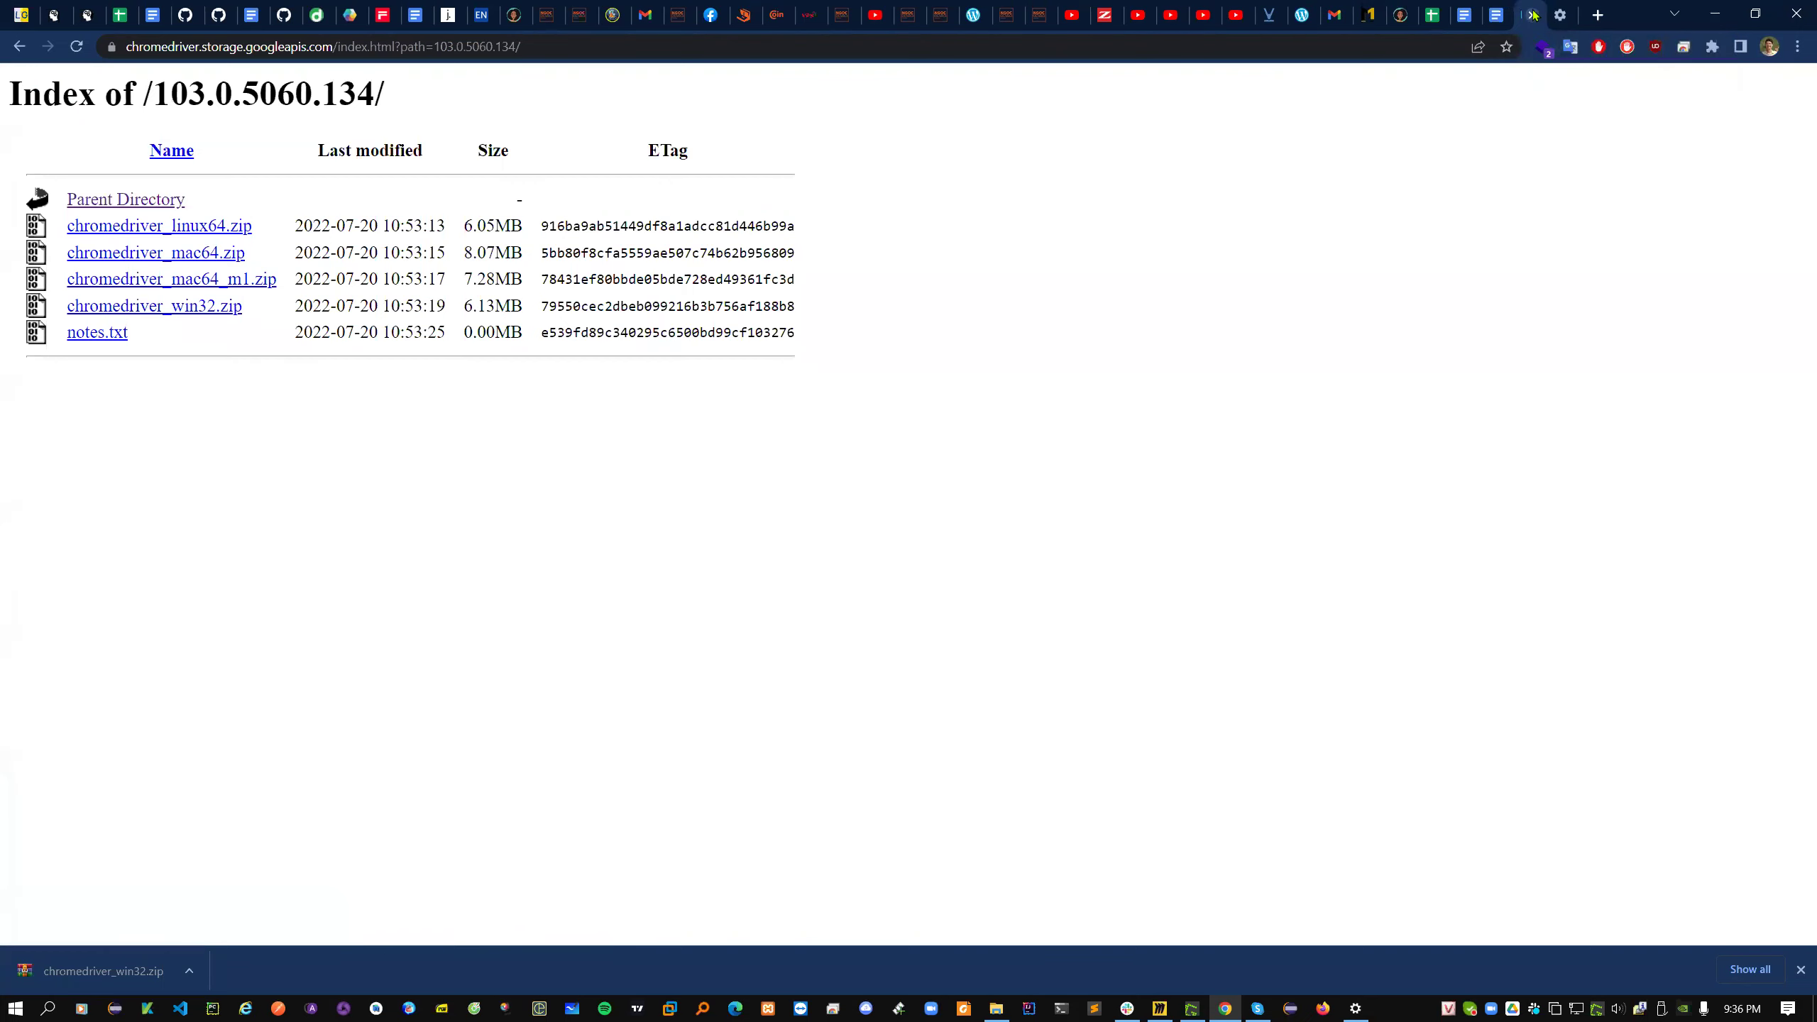
{"action": "left_click", "coordinate": [1533, 14]}
{"action": "left_click", "coordinate": [1288, 49]}
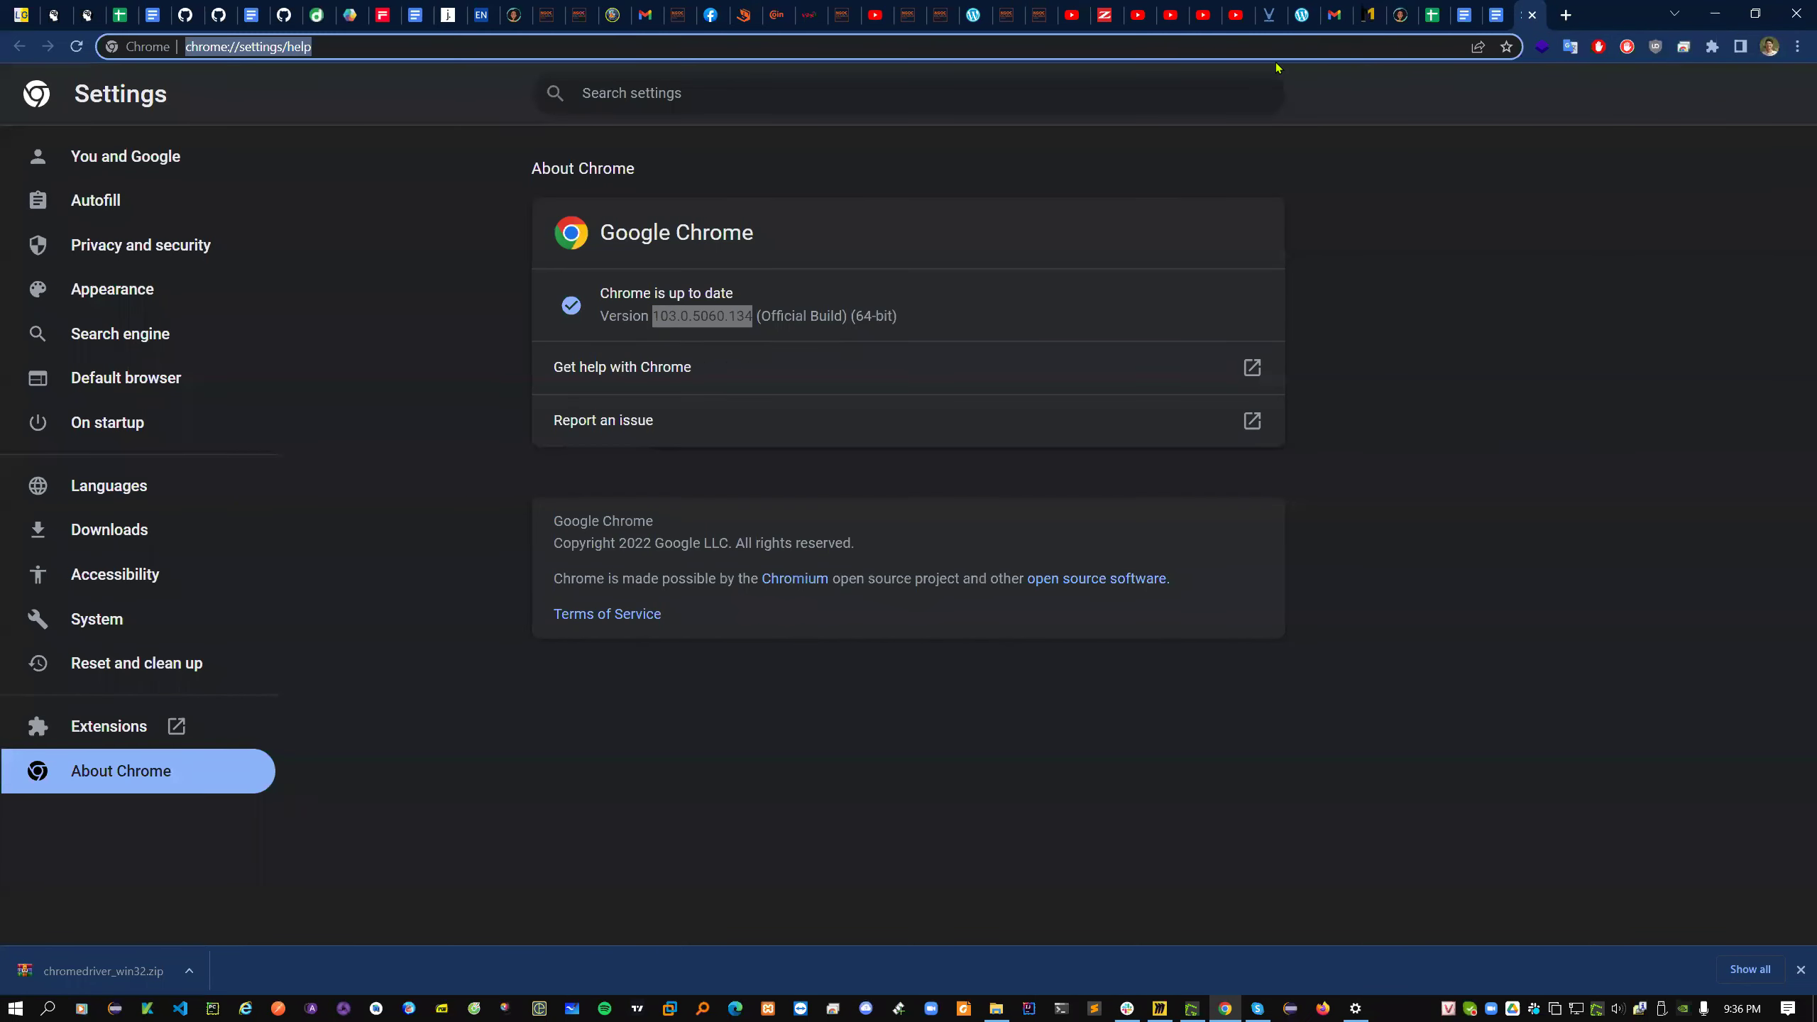
{"action": "type", "text": "testng maven"}
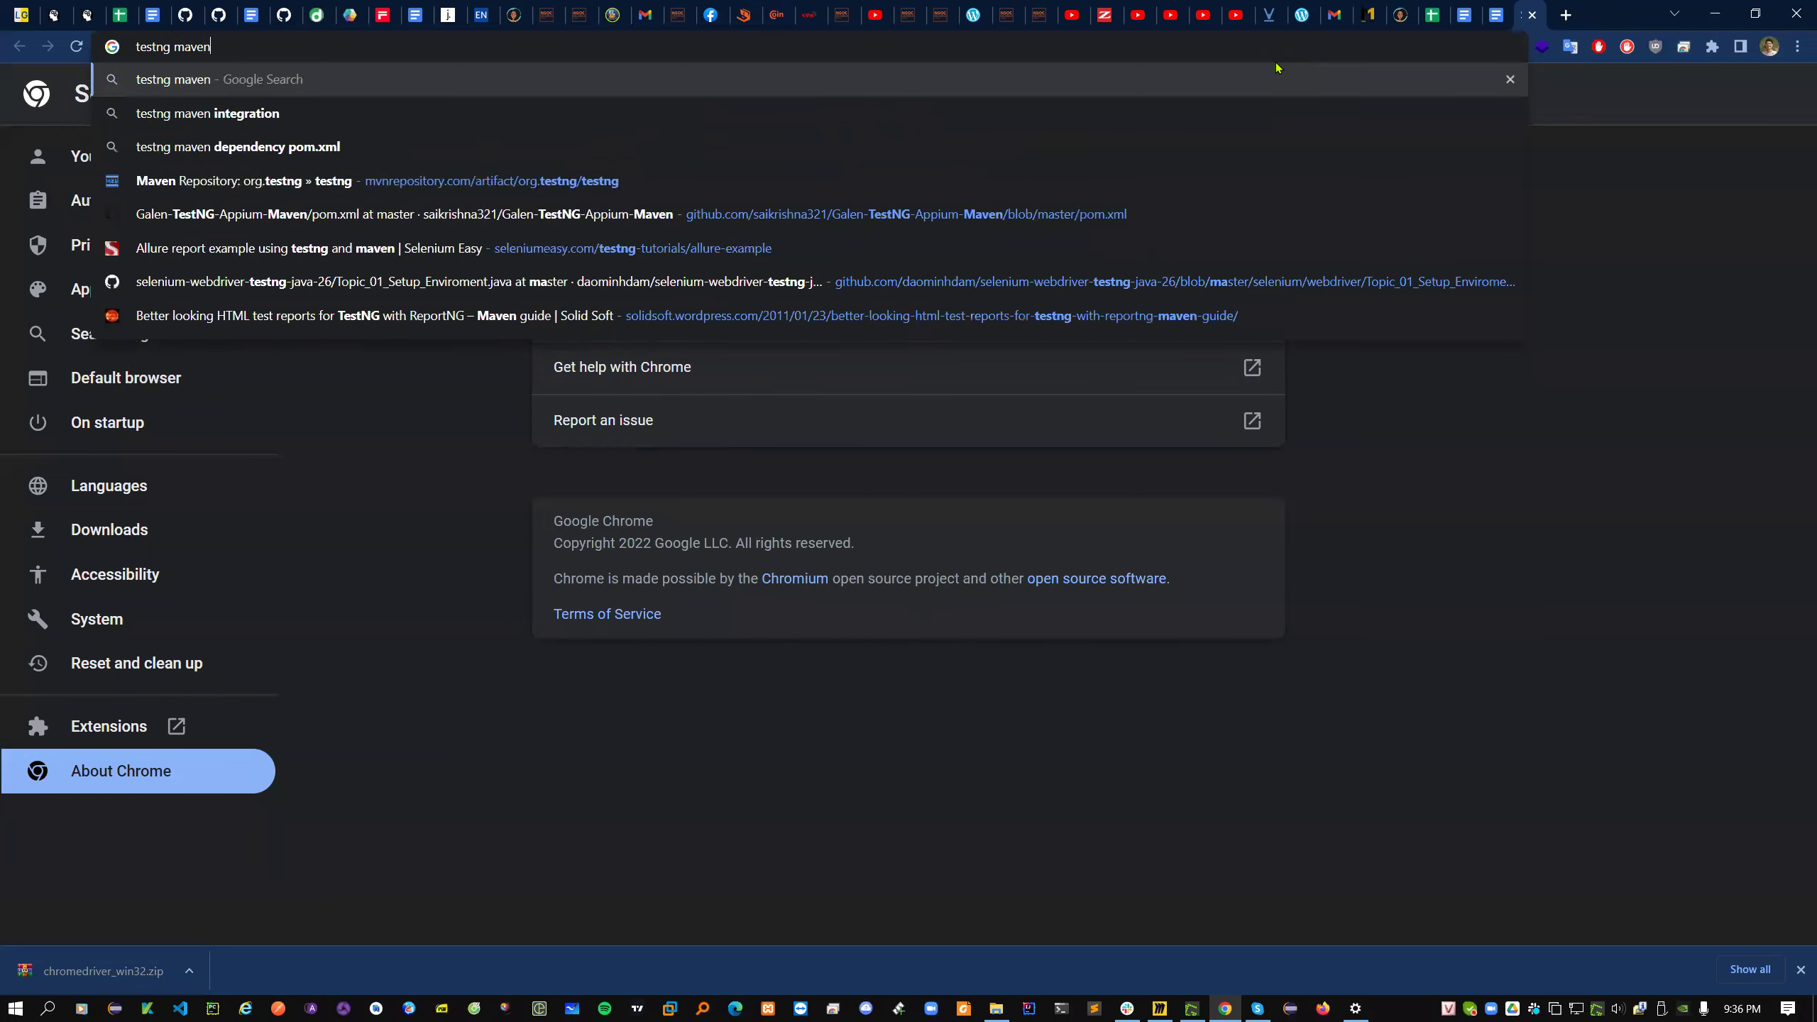
{"action": "key", "text": "Return"}
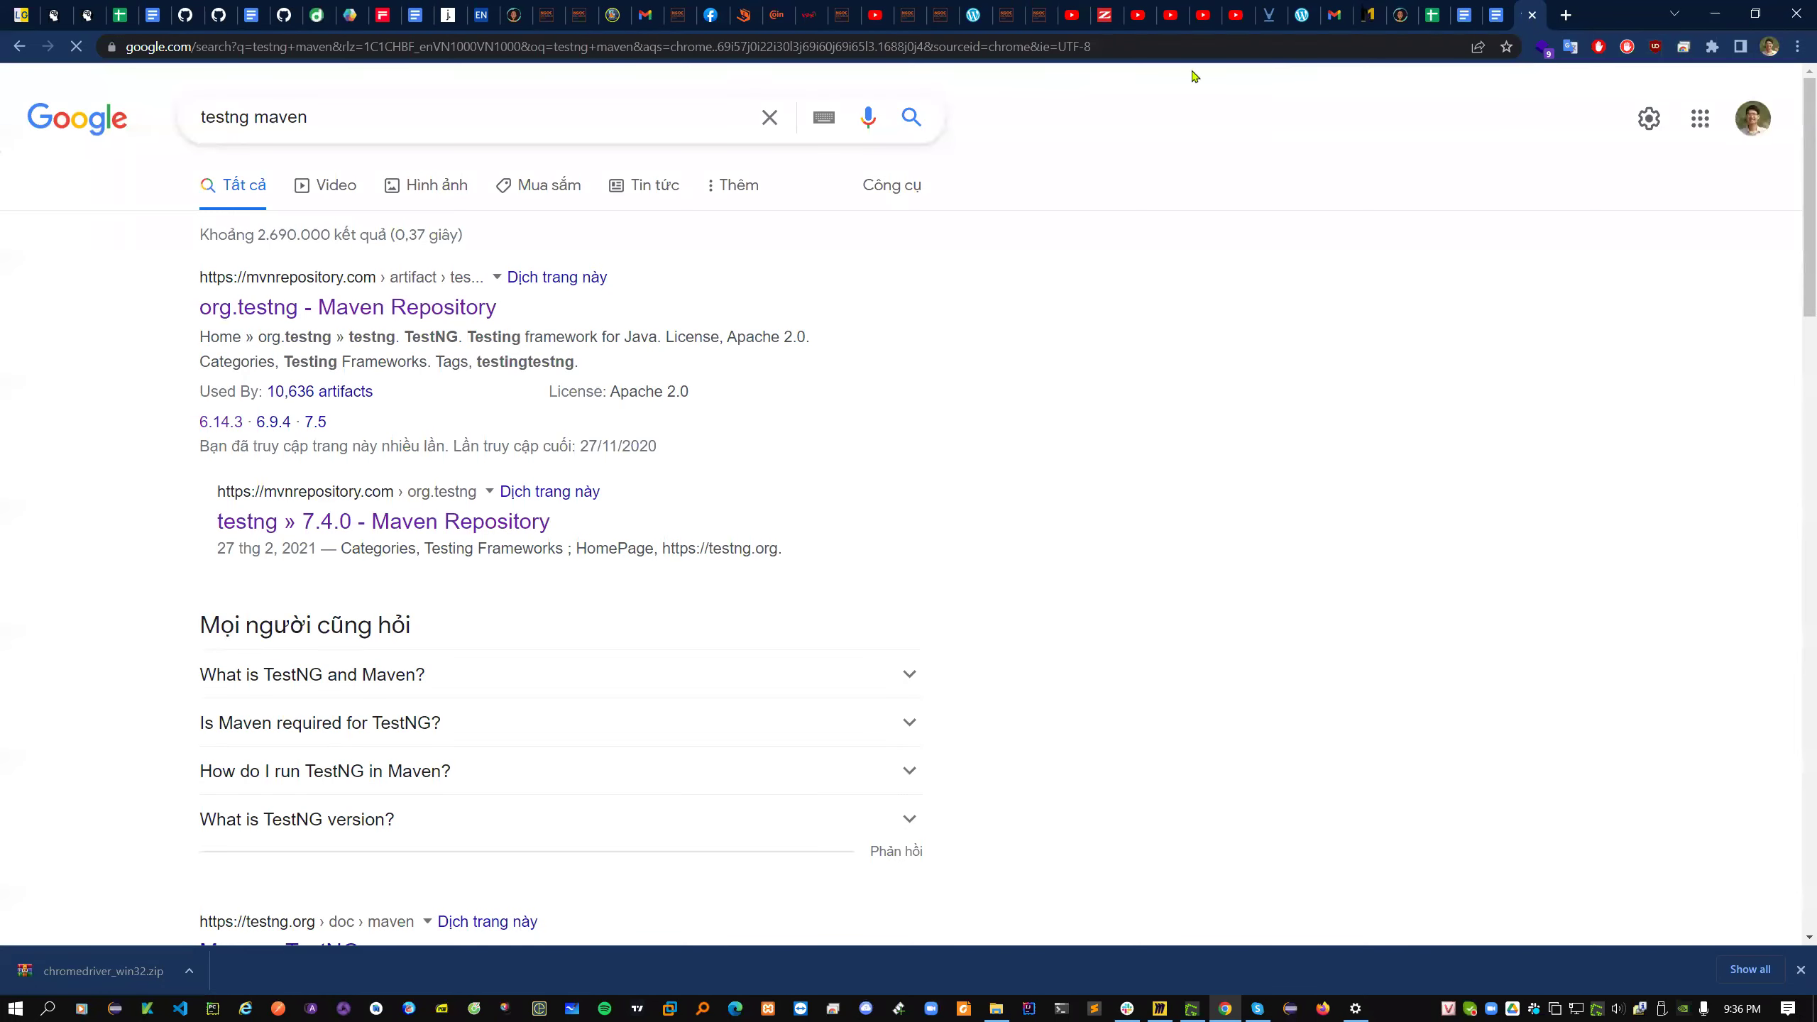
{"action": "left_click", "coordinate": [342, 304]}
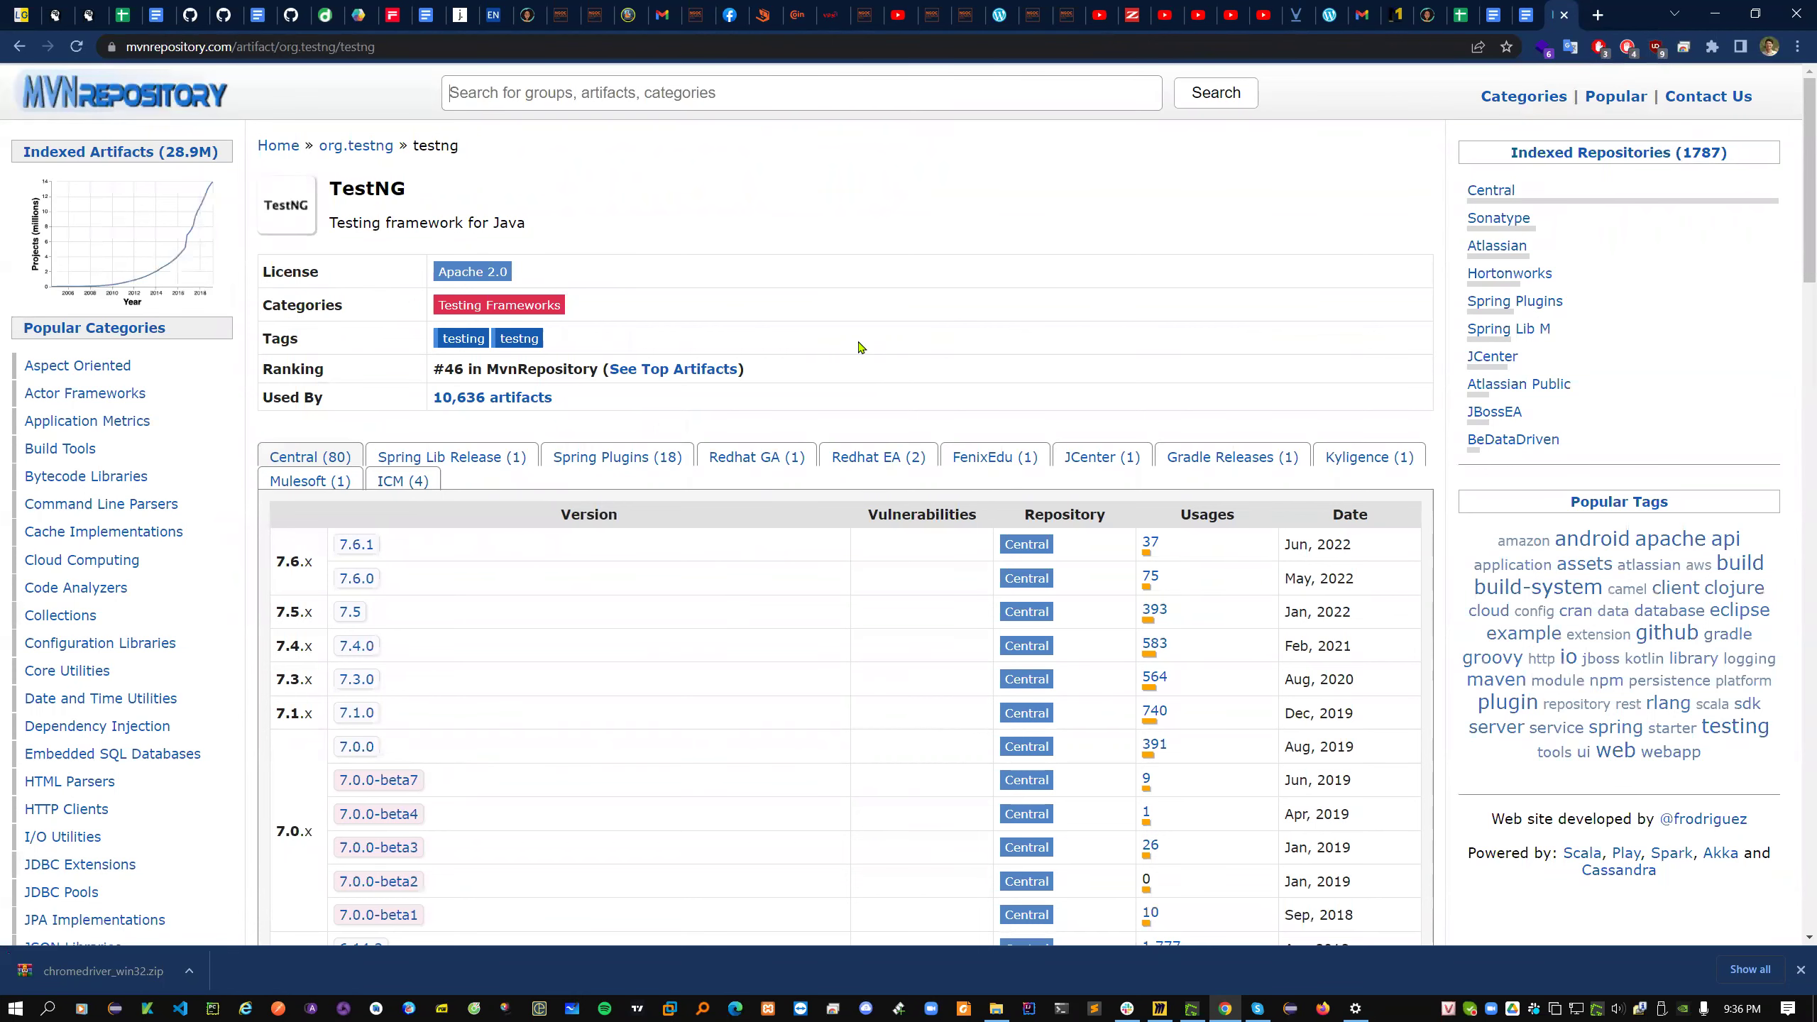
- Compare the TestNG versions and their usage figures, and open the page of version 6.14.3
{"action": "scroll", "coordinate": [860, 347], "scroll_direction": "down", "scroll_amount": 3}
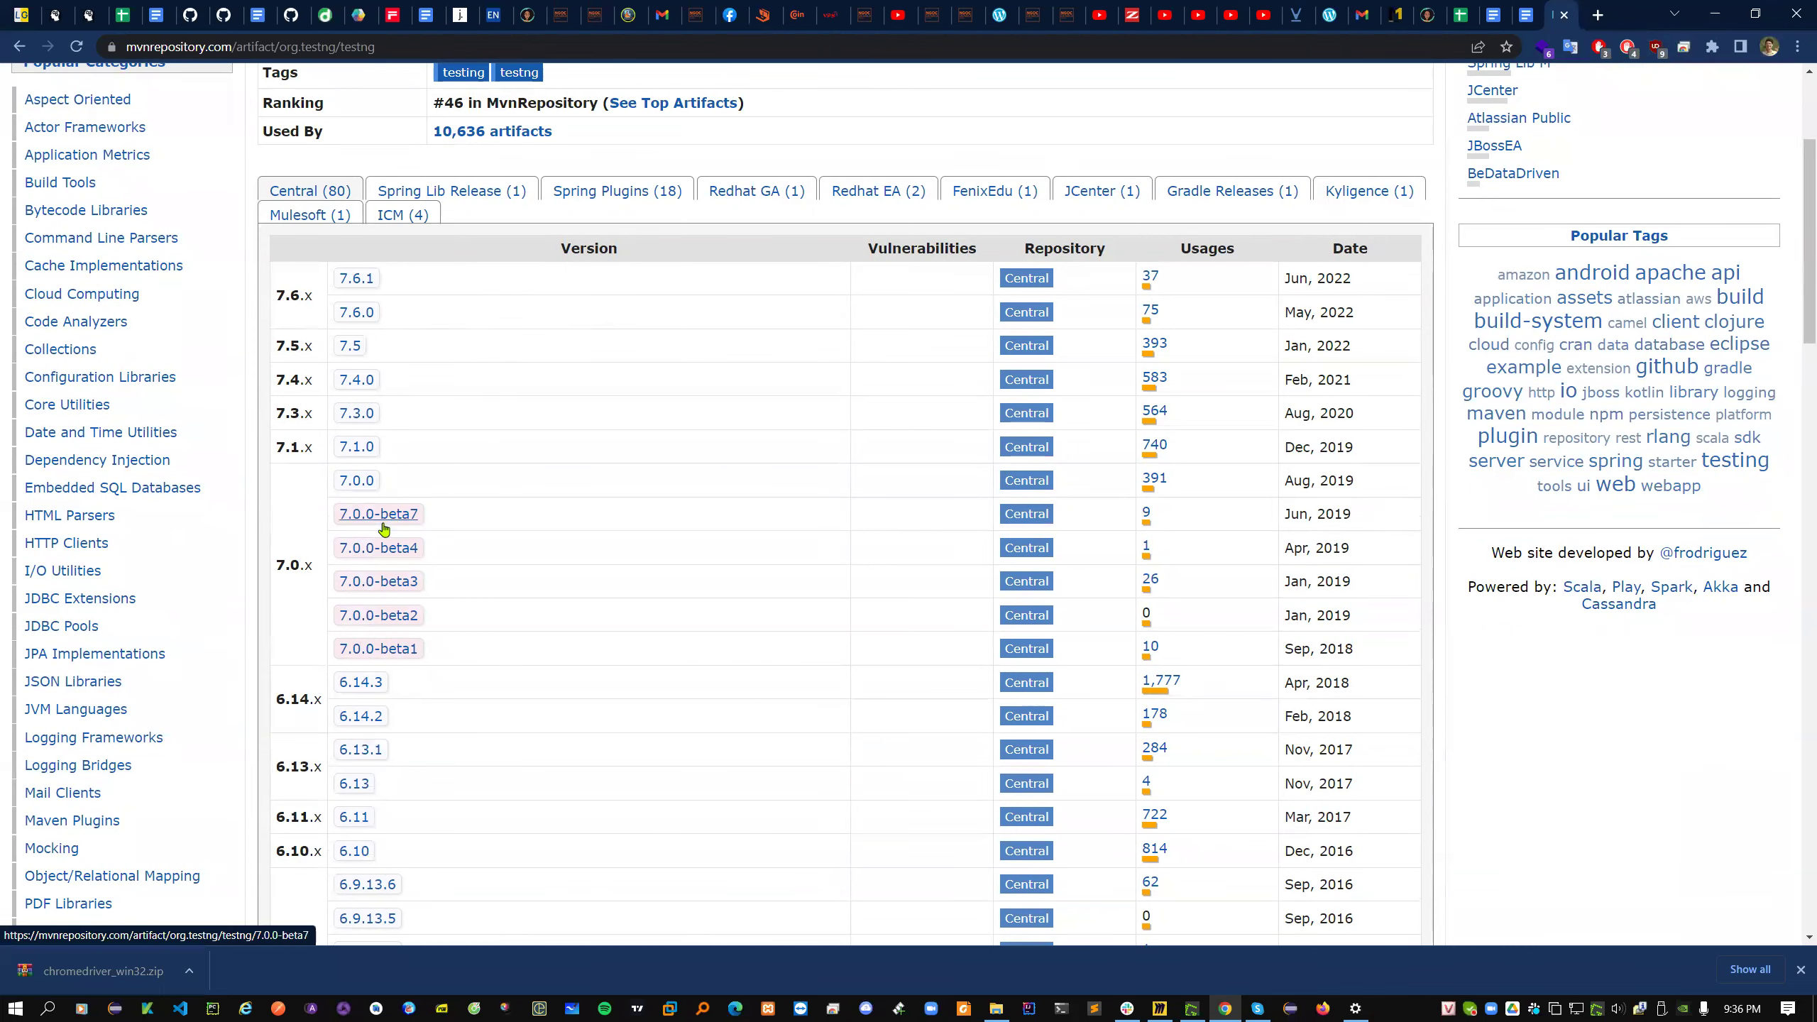
{"action": "scroll", "coordinate": [572, 696], "scroll_direction": "down", "scroll_amount": 3}
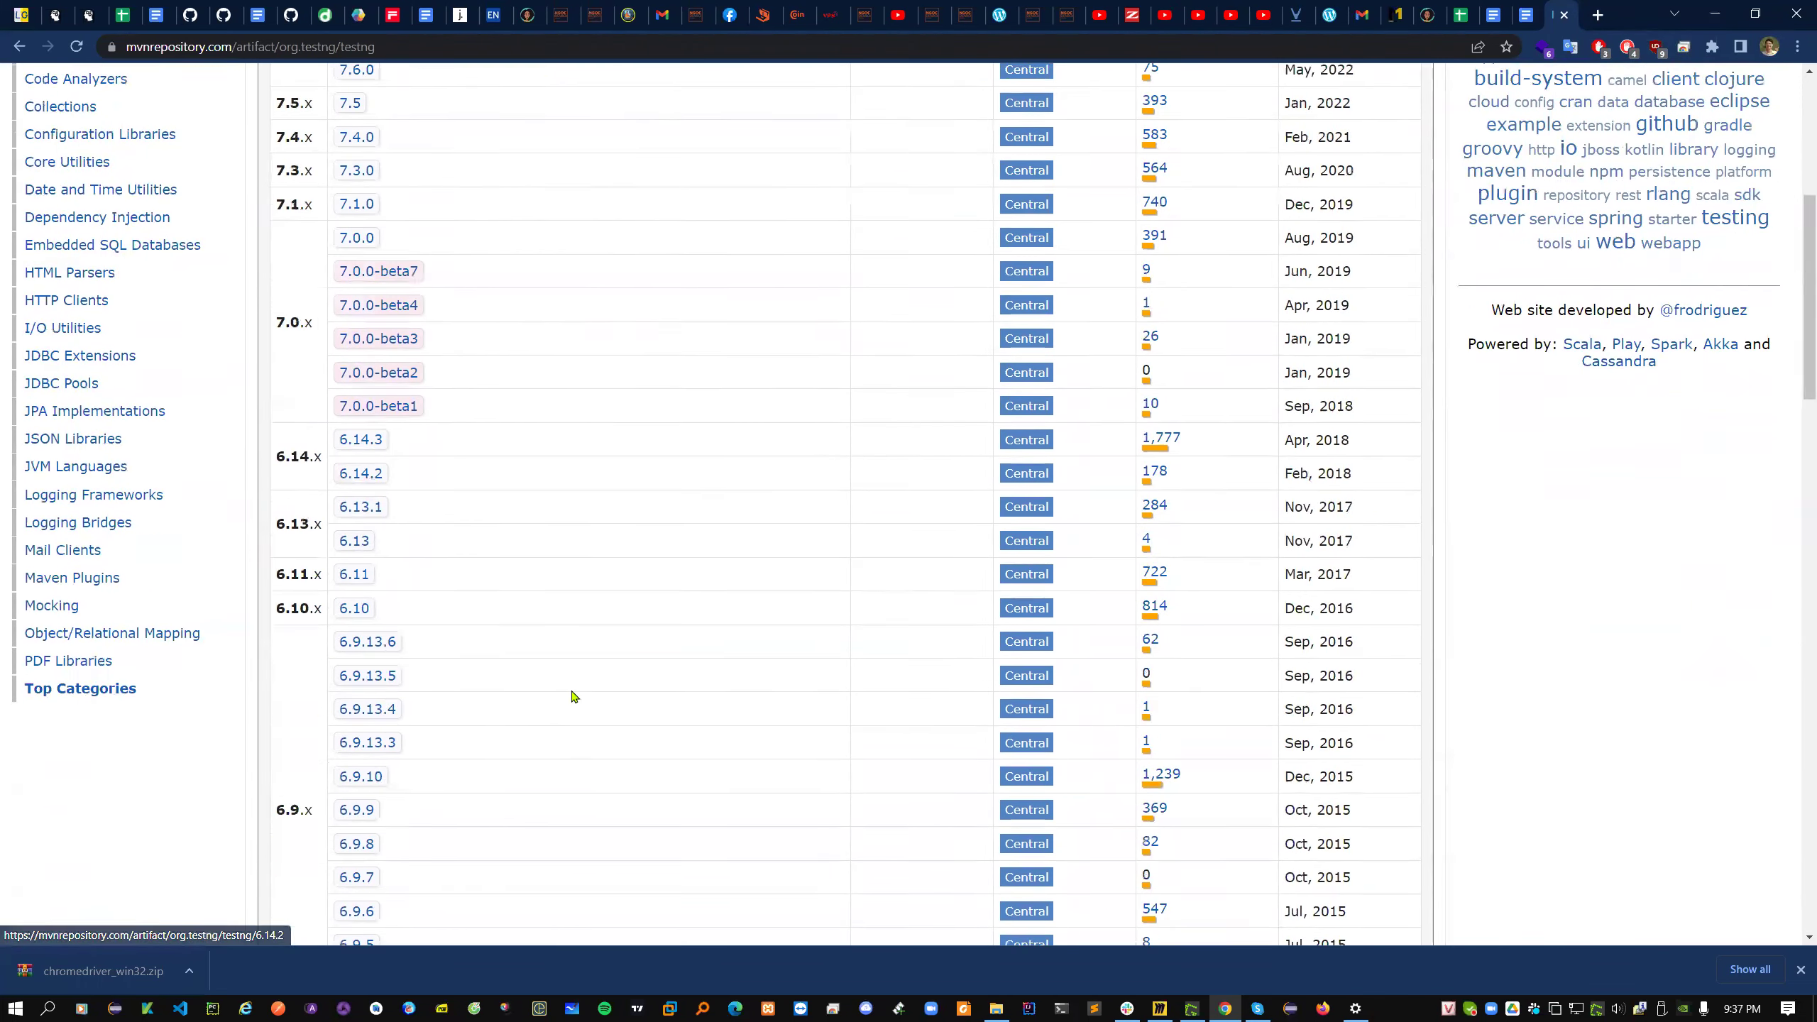
{"action": "scroll", "coordinate": [572, 696], "scroll_direction": "down", "scroll_amount": 20}
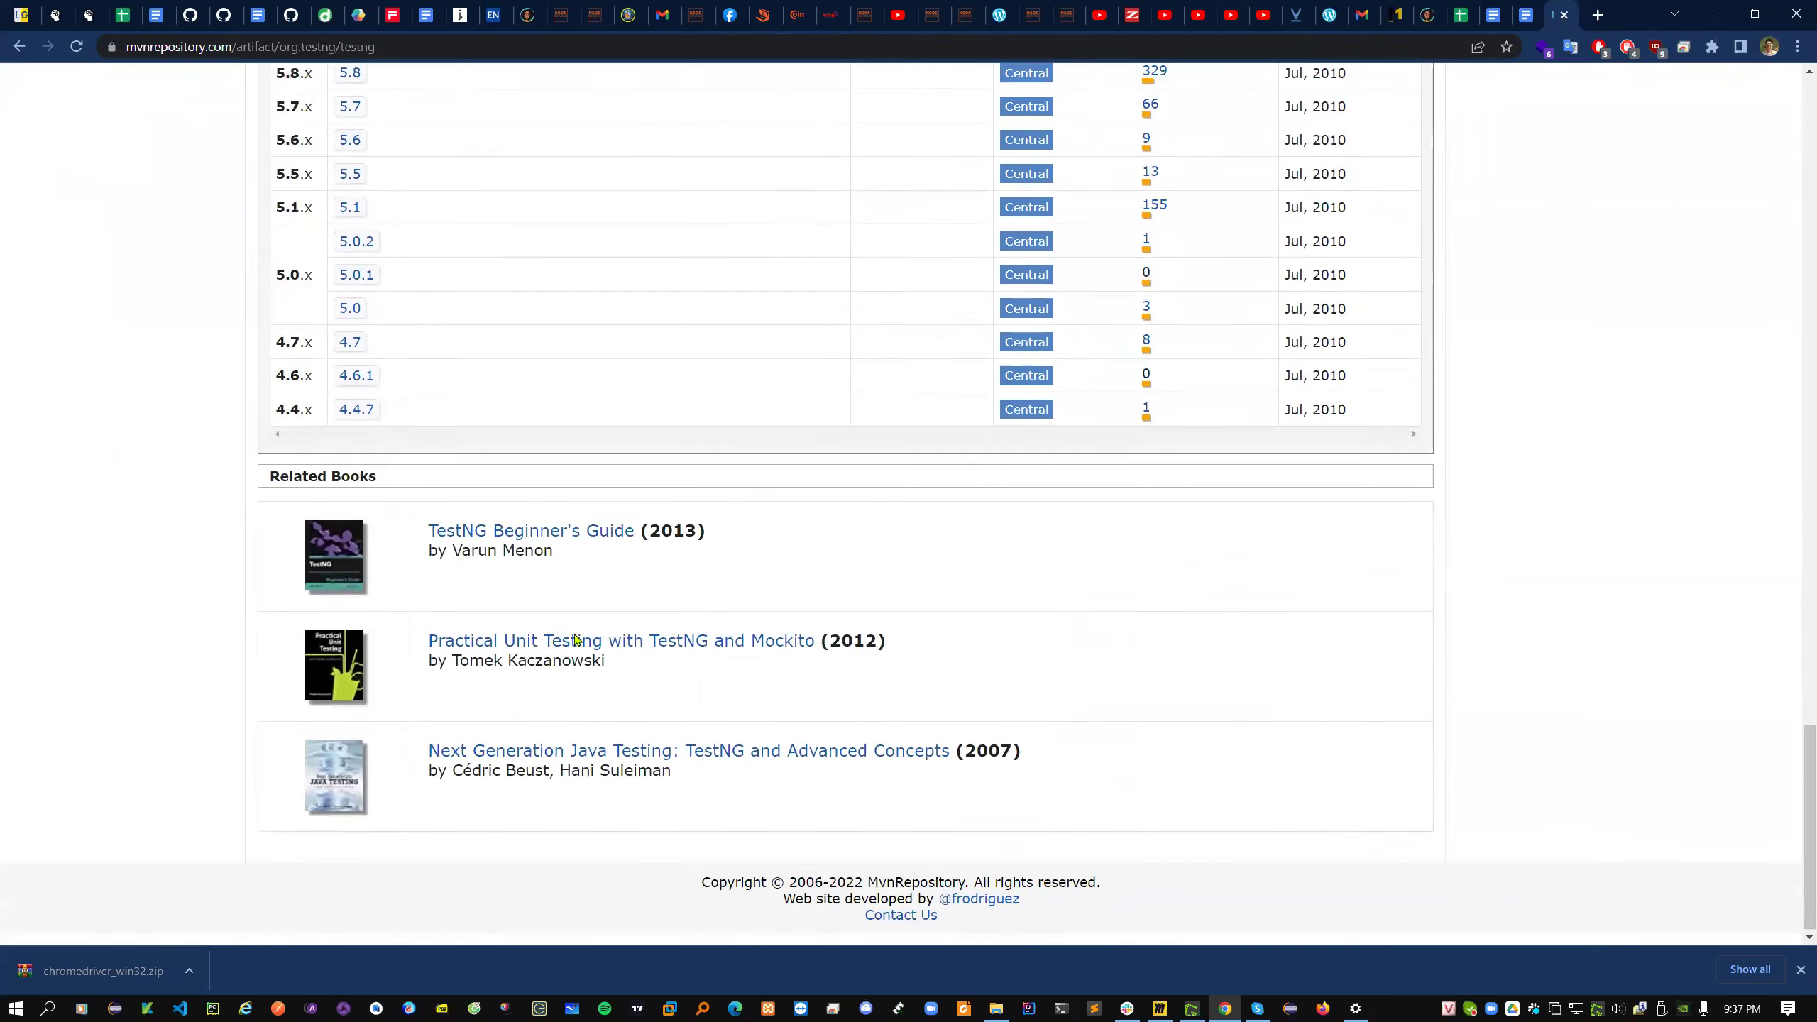
{"action": "scroll", "coordinate": [577, 638], "scroll_direction": "up", "scroll_amount": 20}
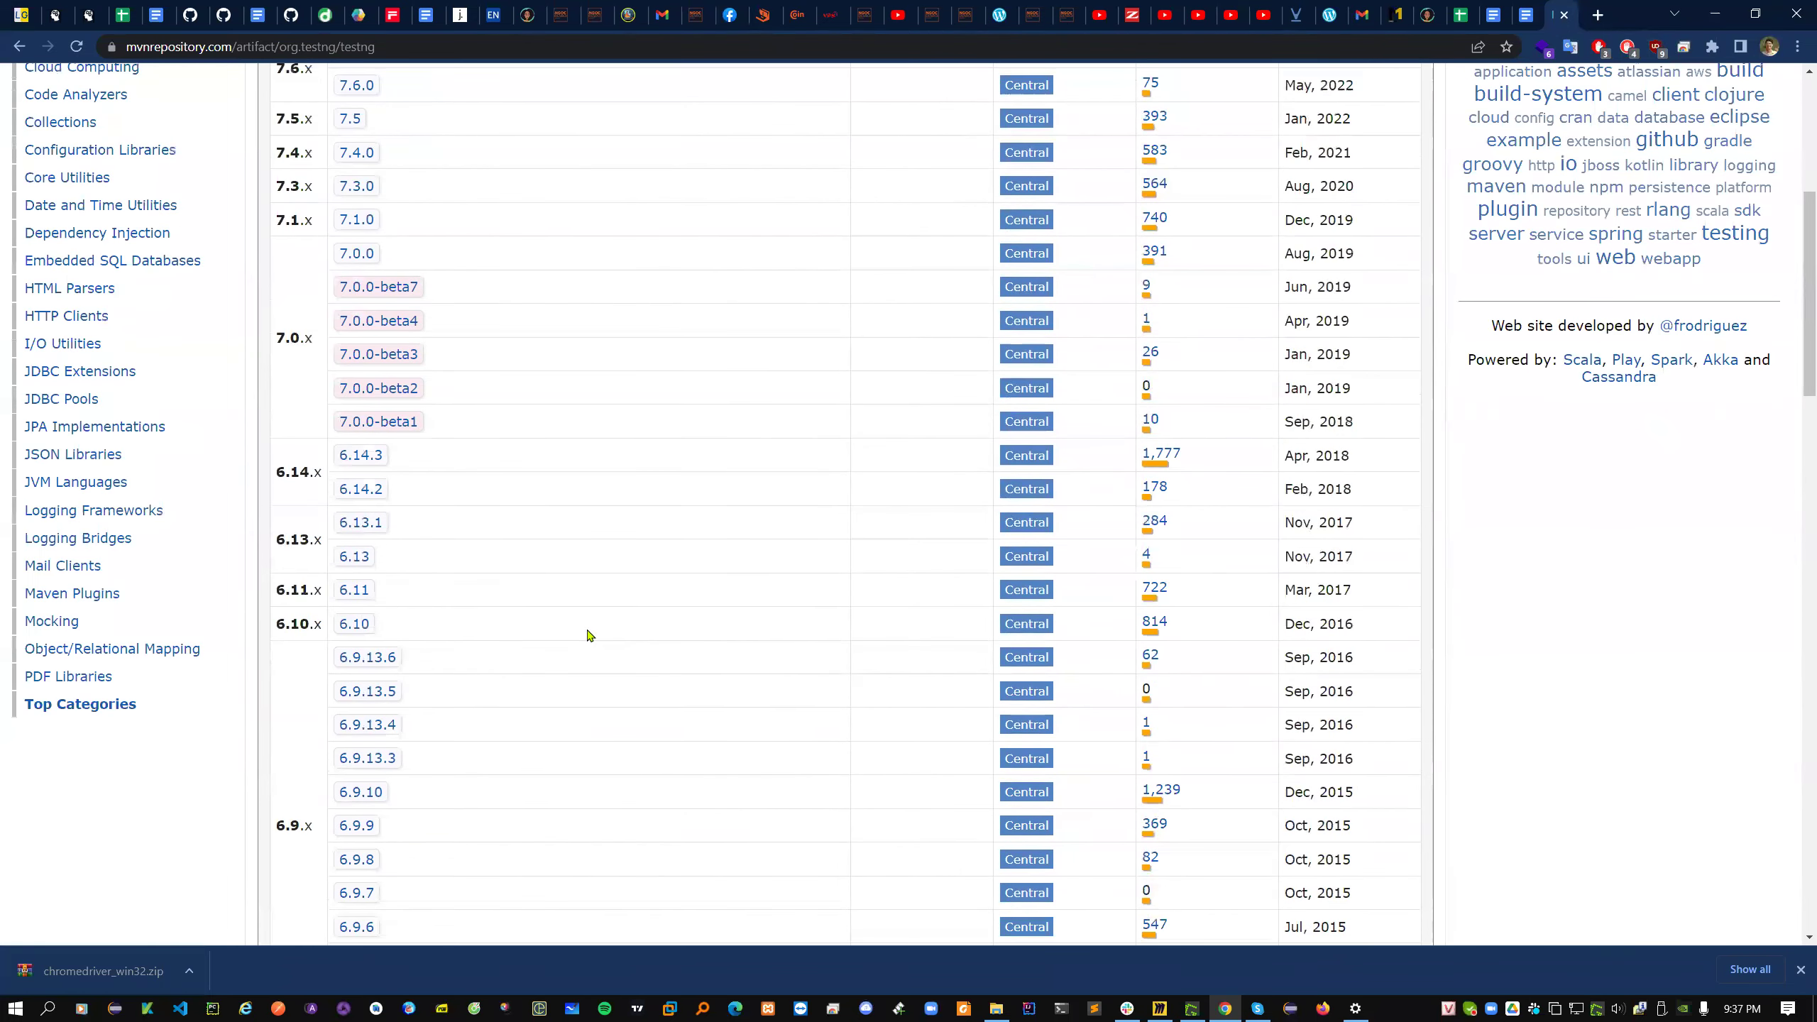
{"action": "scroll", "coordinate": [588, 634], "scroll_direction": "up", "scroll_amount": 5}
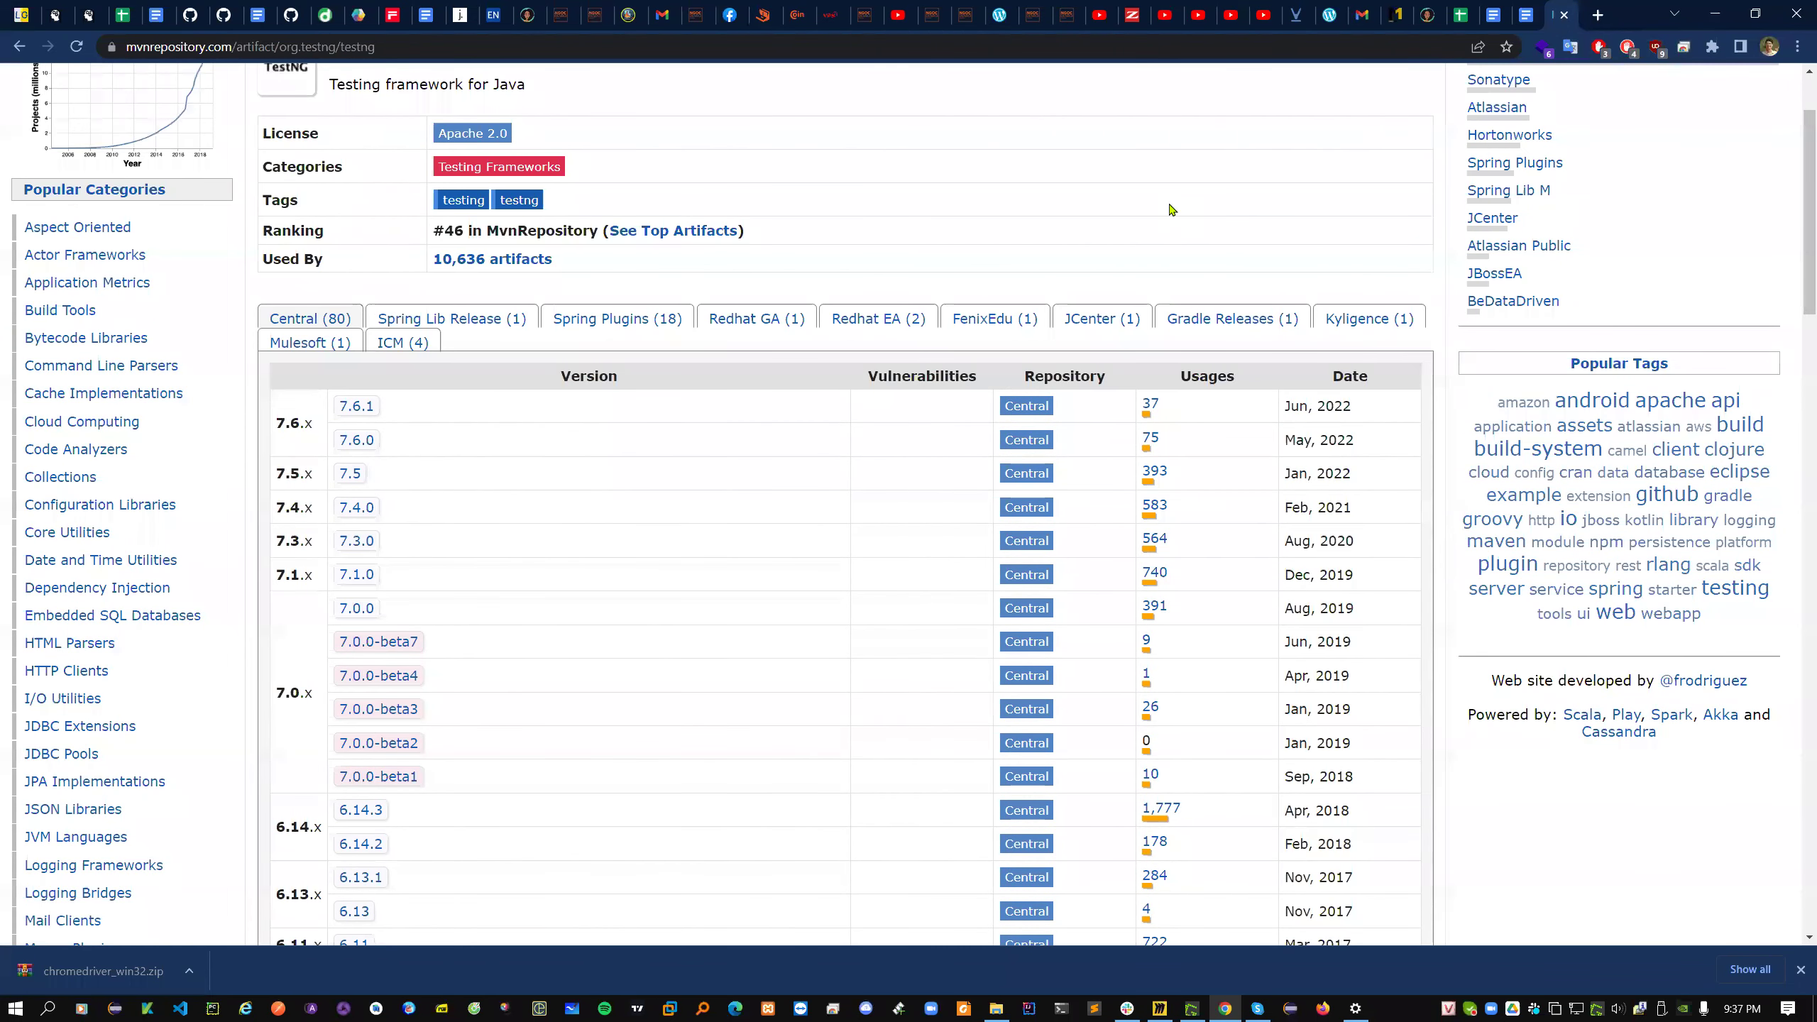
{"action": "scroll", "coordinate": [1169, 215], "scroll_direction": "up", "scroll_amount": 2}
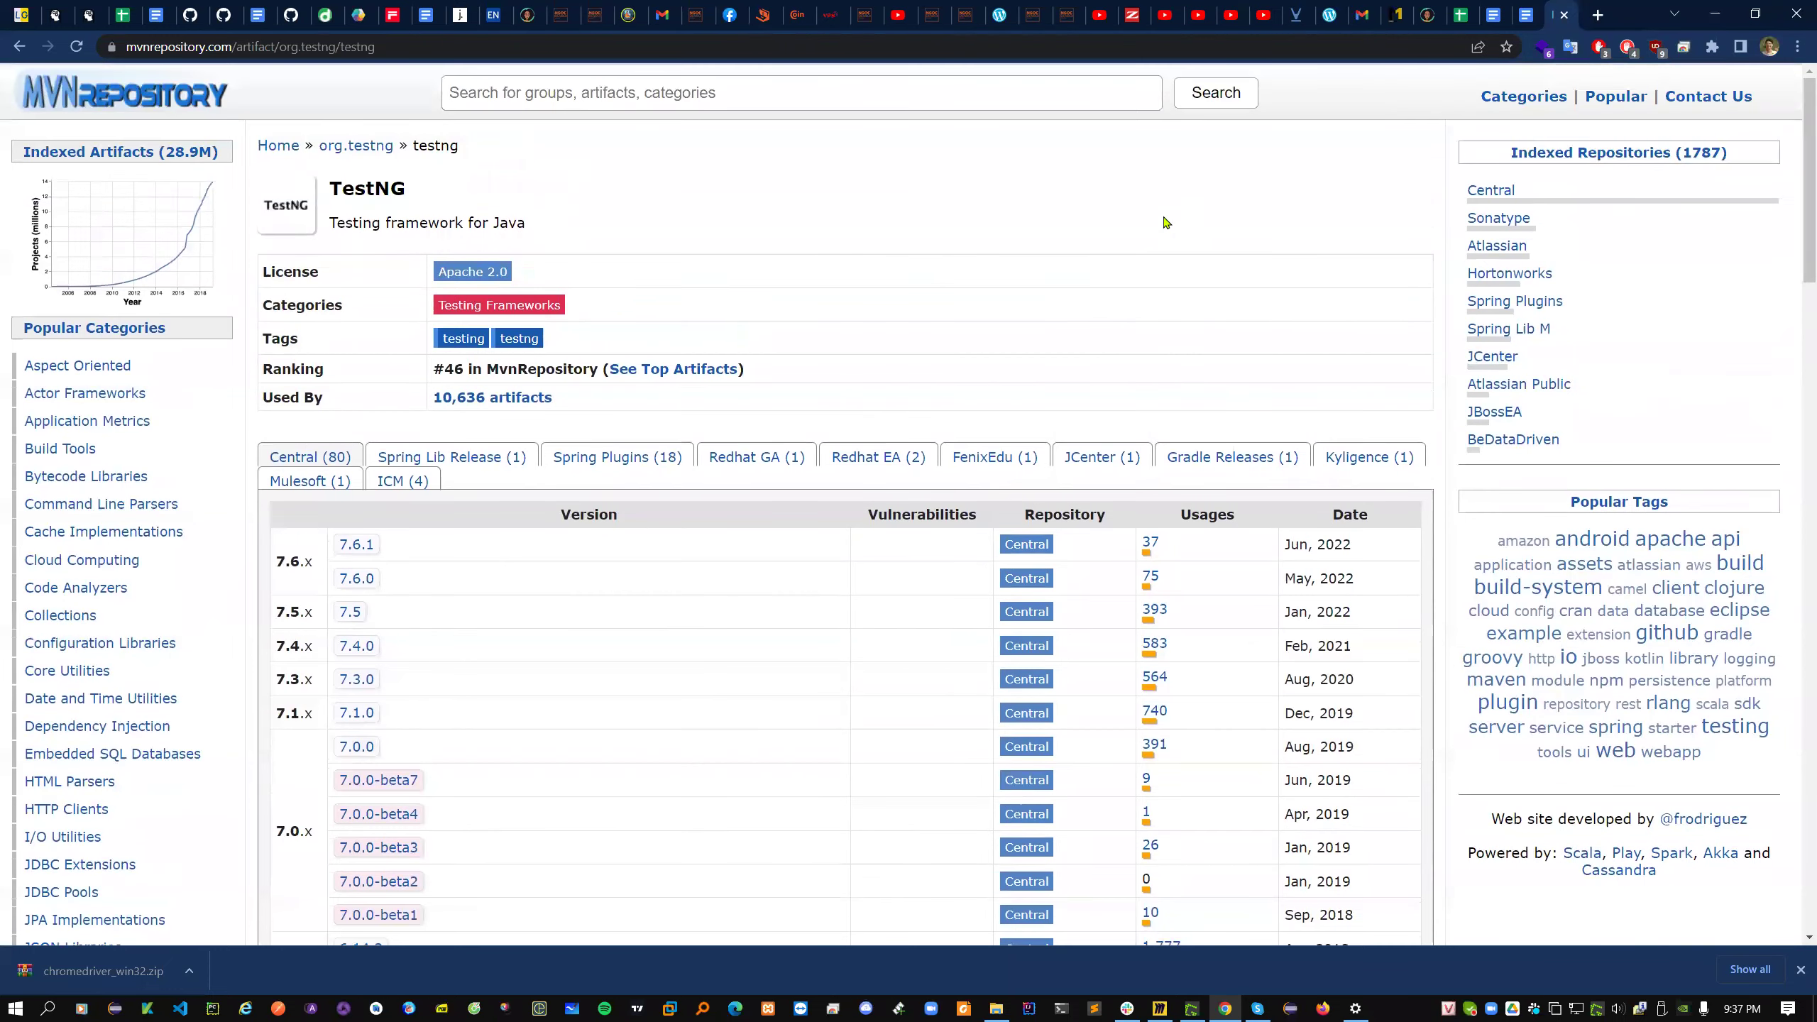
{"action": "scroll", "coordinate": [1165, 223], "scroll_direction": "down", "scroll_amount": 2}
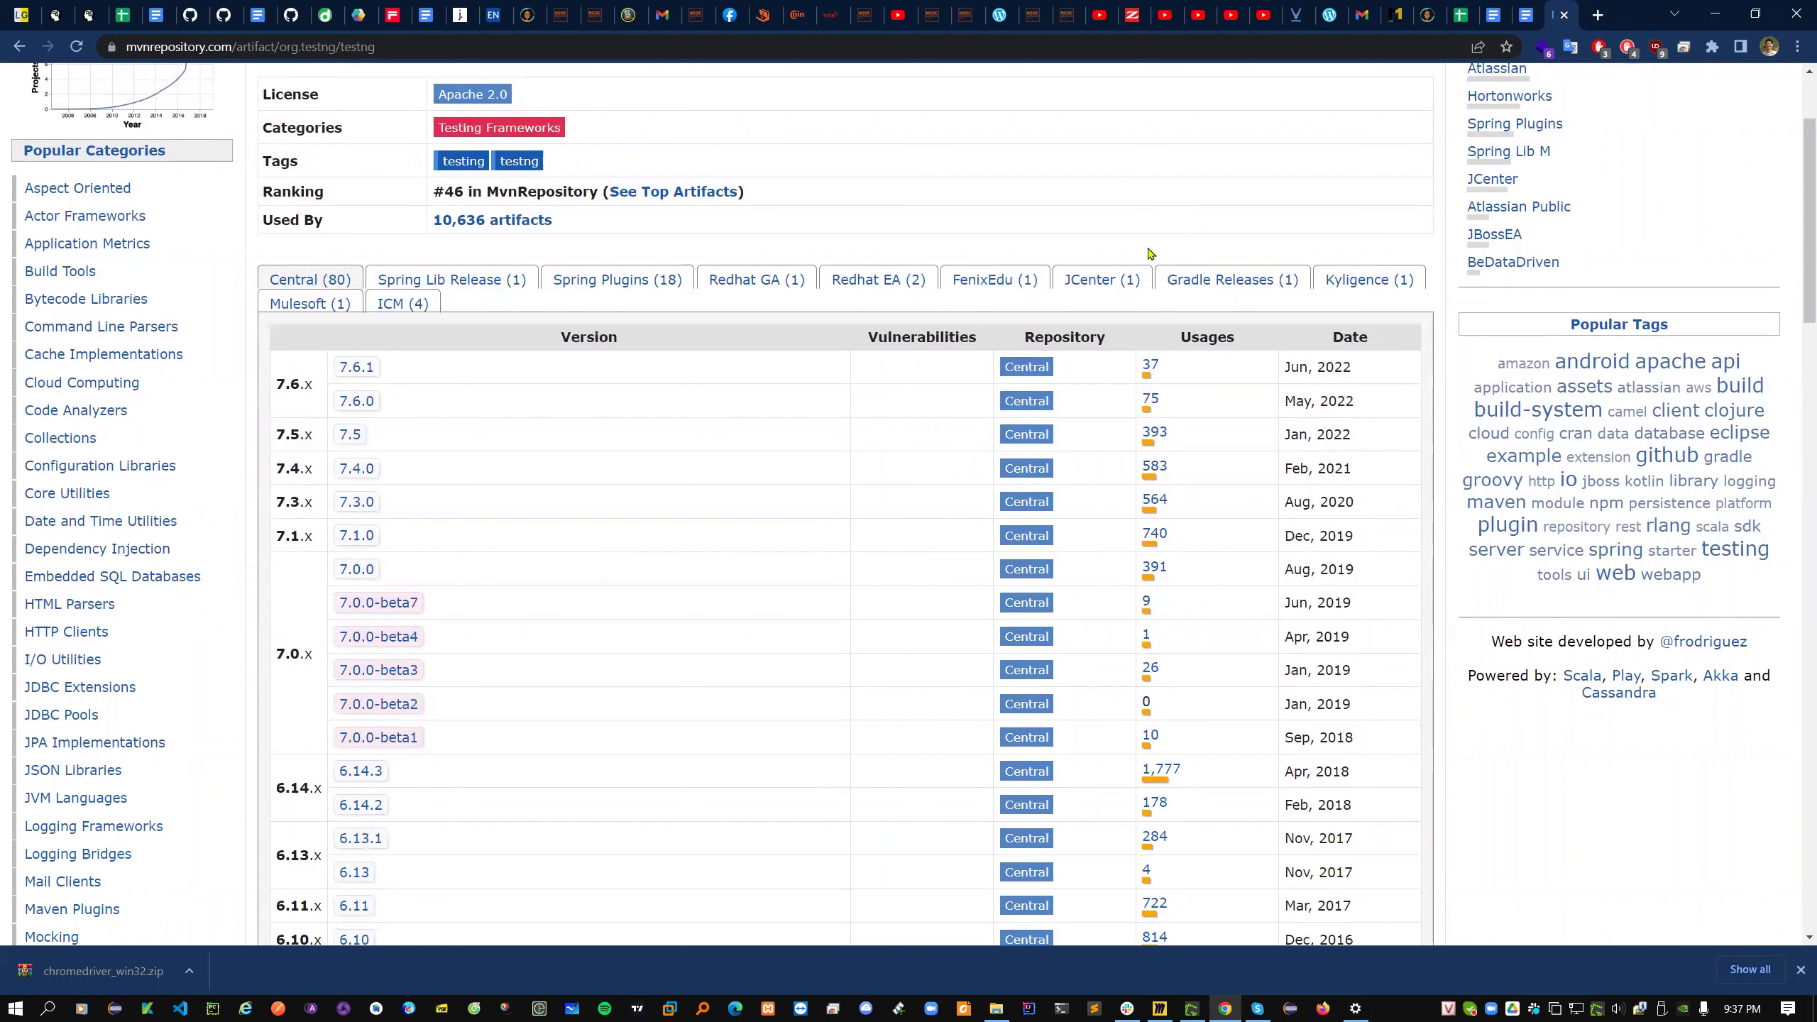
{"action": "left_click_drag", "start_coordinate": [1189, 773], "coordinate": [1143, 775]}
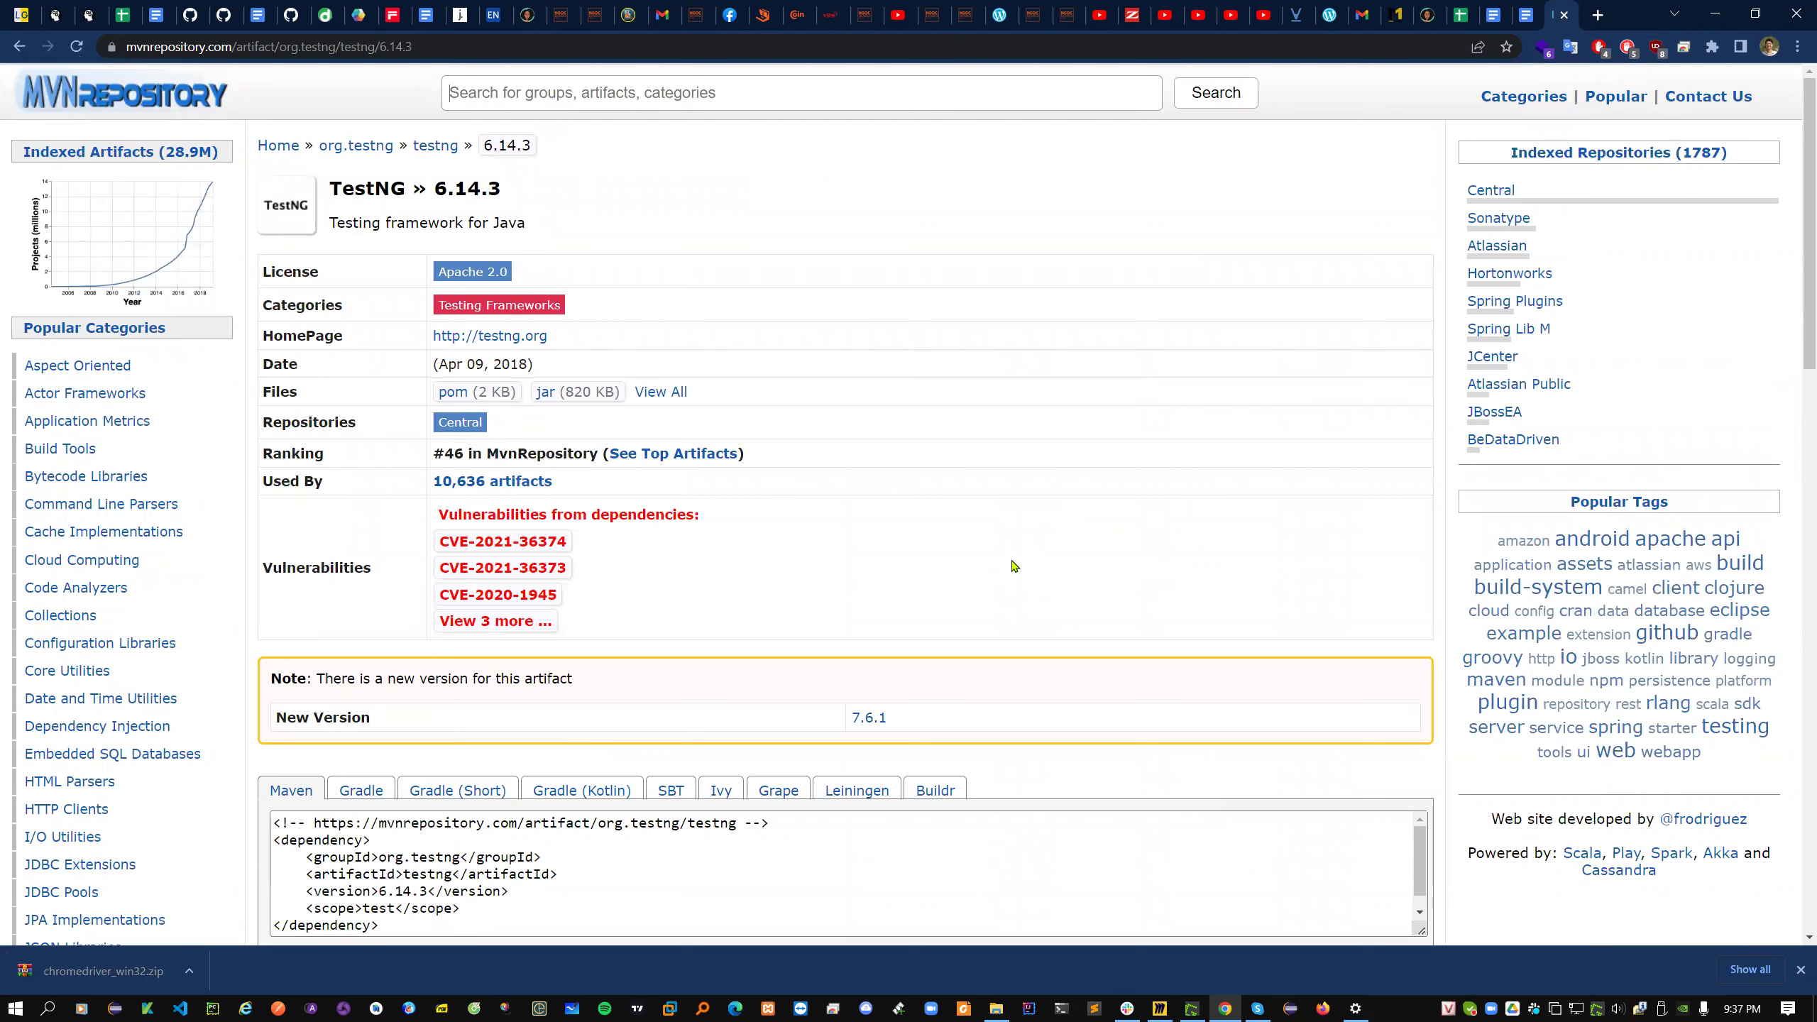
- Save testng-6.14.3.jar to the 01 - Software folder and close the Maven Repository page
{"action": "left_click", "coordinate": [570, 395]}
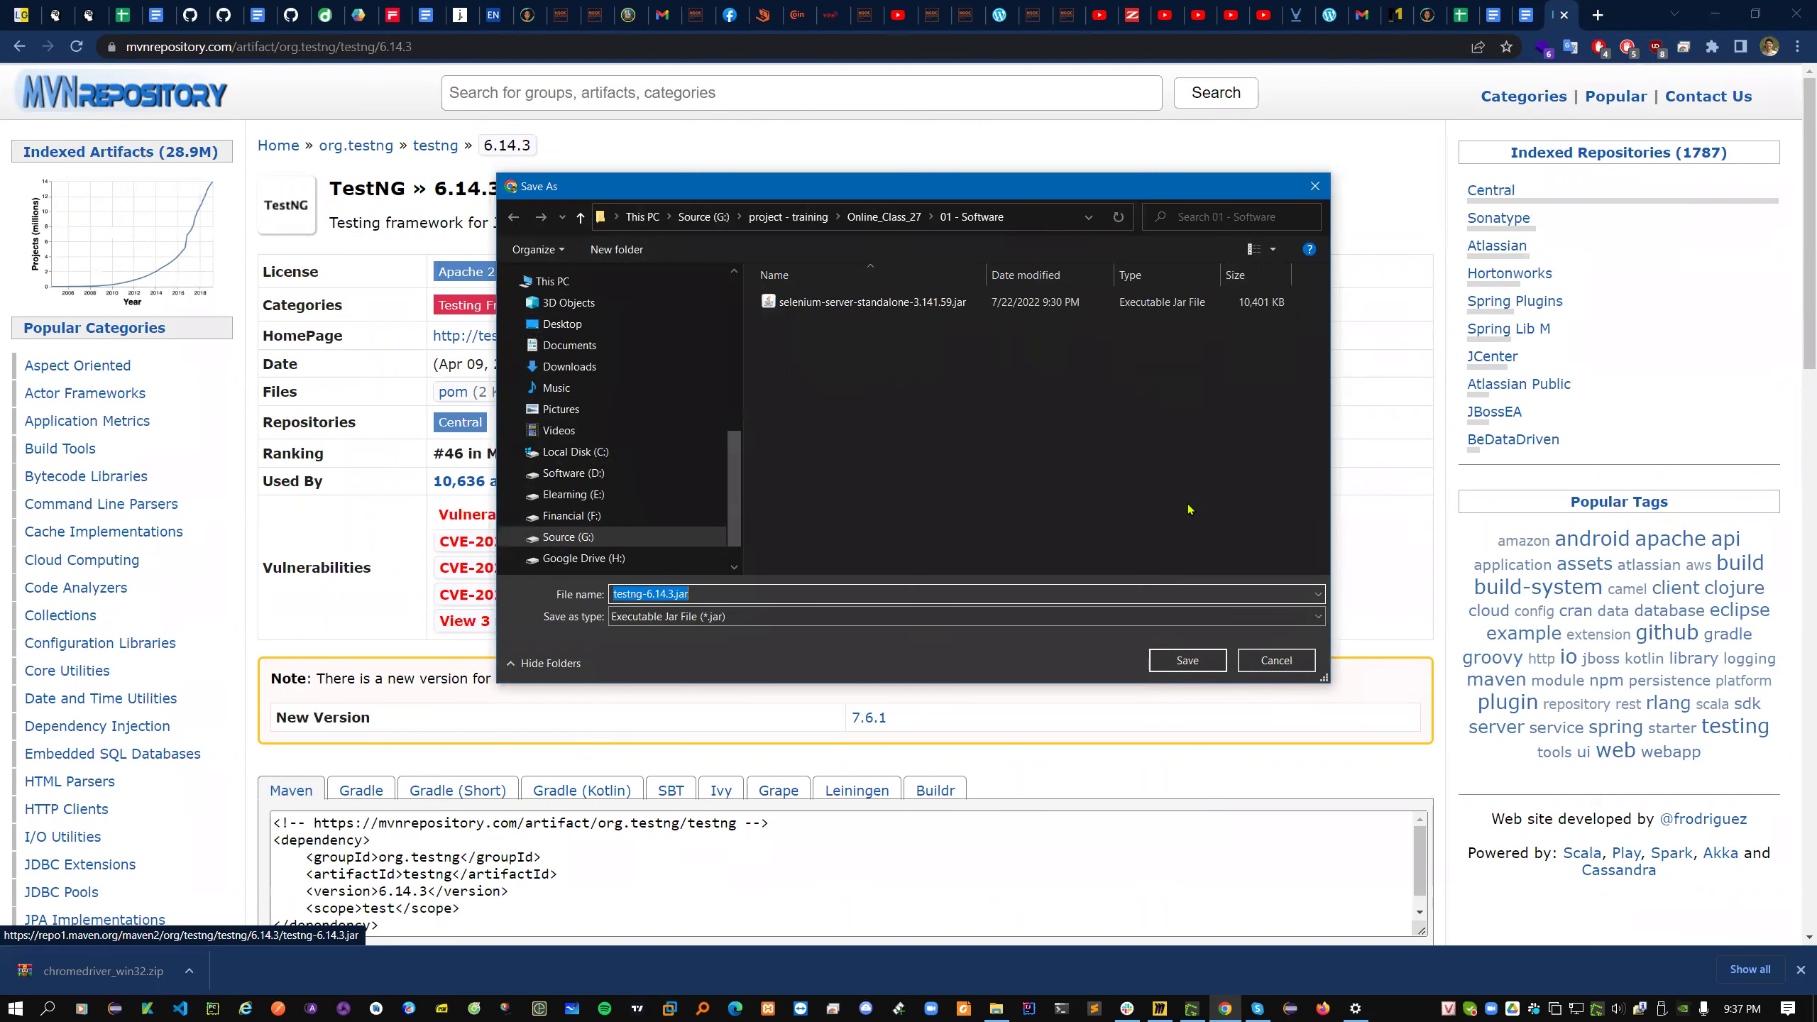
{"action": "left_click", "coordinate": [1190, 661]}
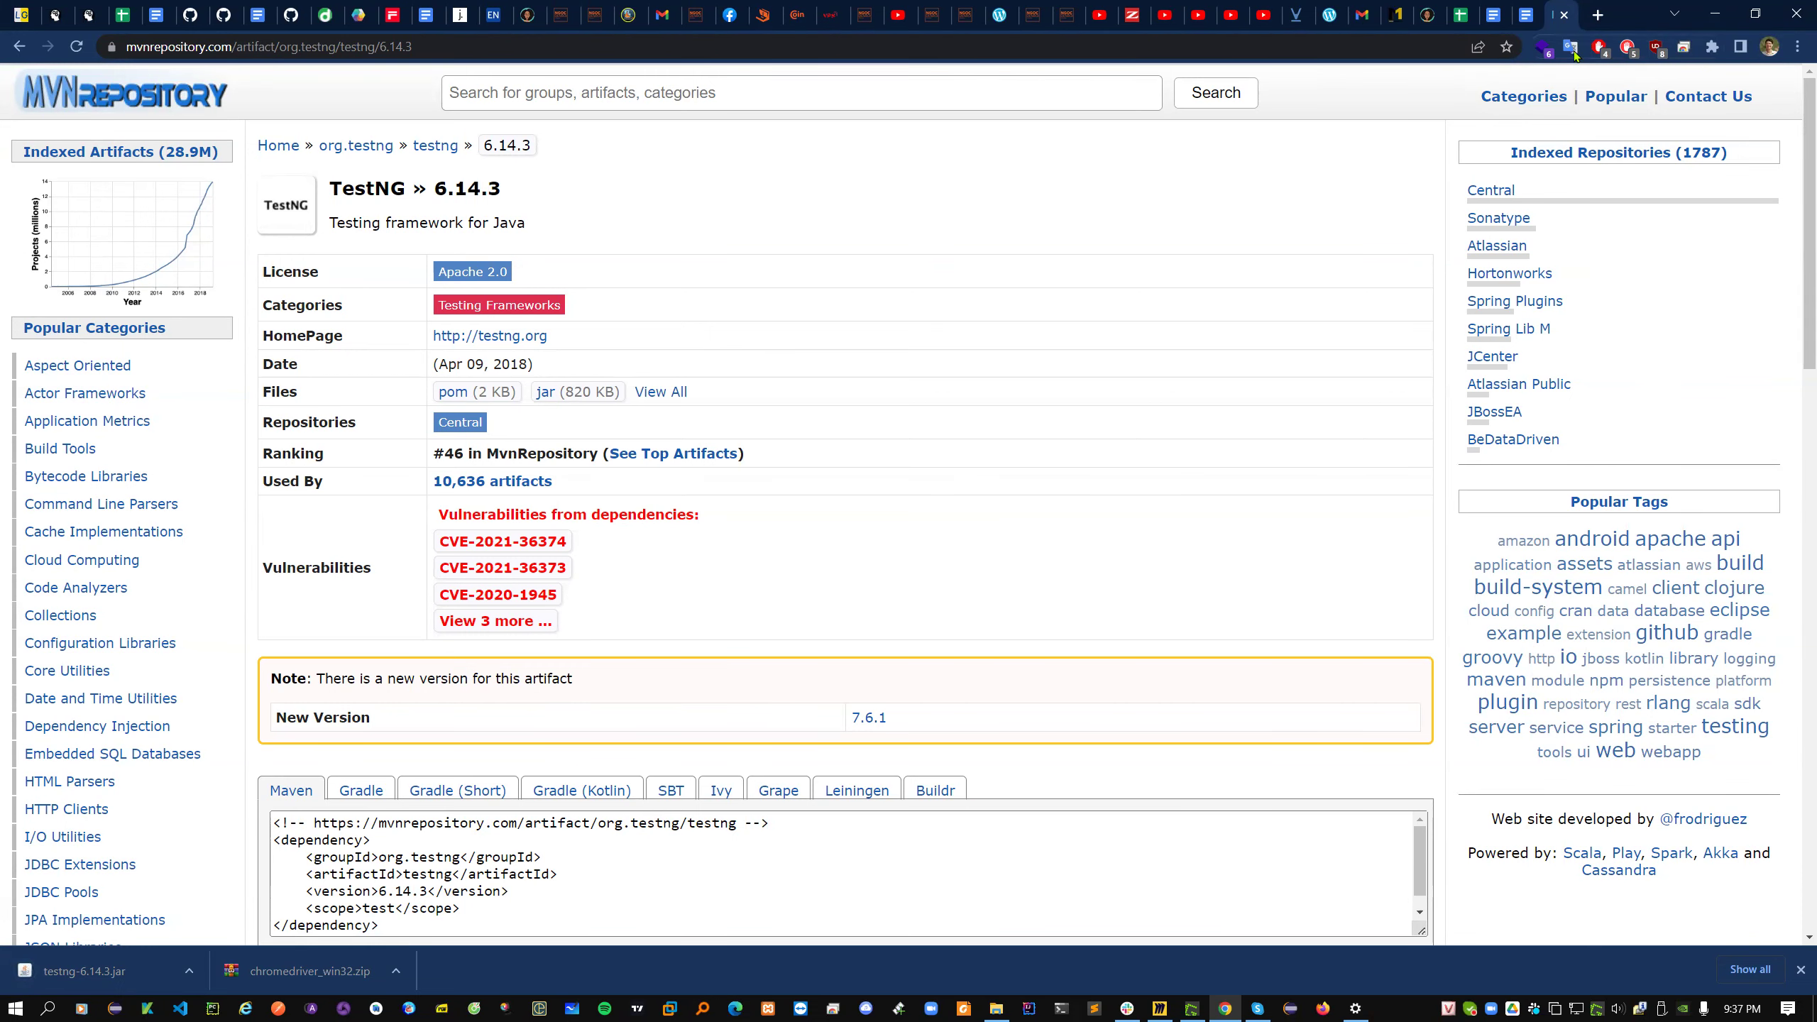
{"action": "left_click", "coordinate": [1564, 14]}
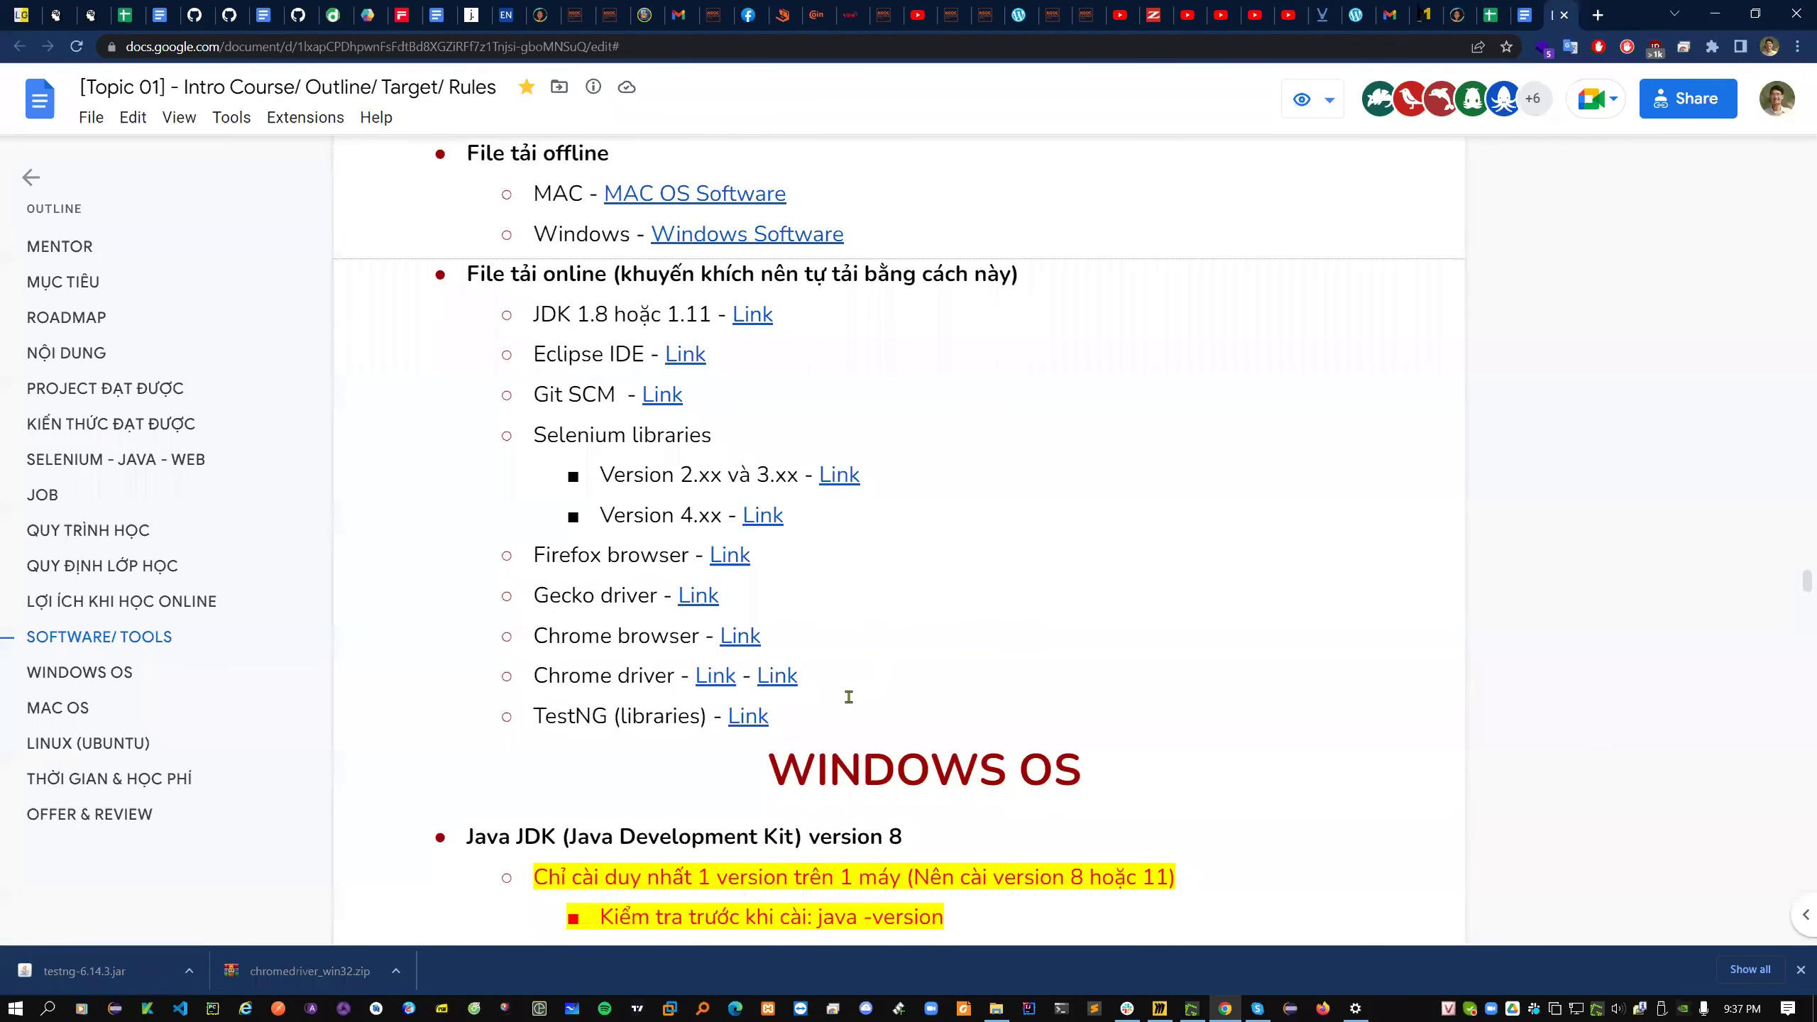
- Highlight the online download list from JDK to Firefox browser, and show the 01 - Software folder beside the document
{"action": "left_click", "coordinate": [810, 729]}
{"action": "scroll", "coordinate": [615, 597], "scroll_direction": "up", "scroll_amount": 2}
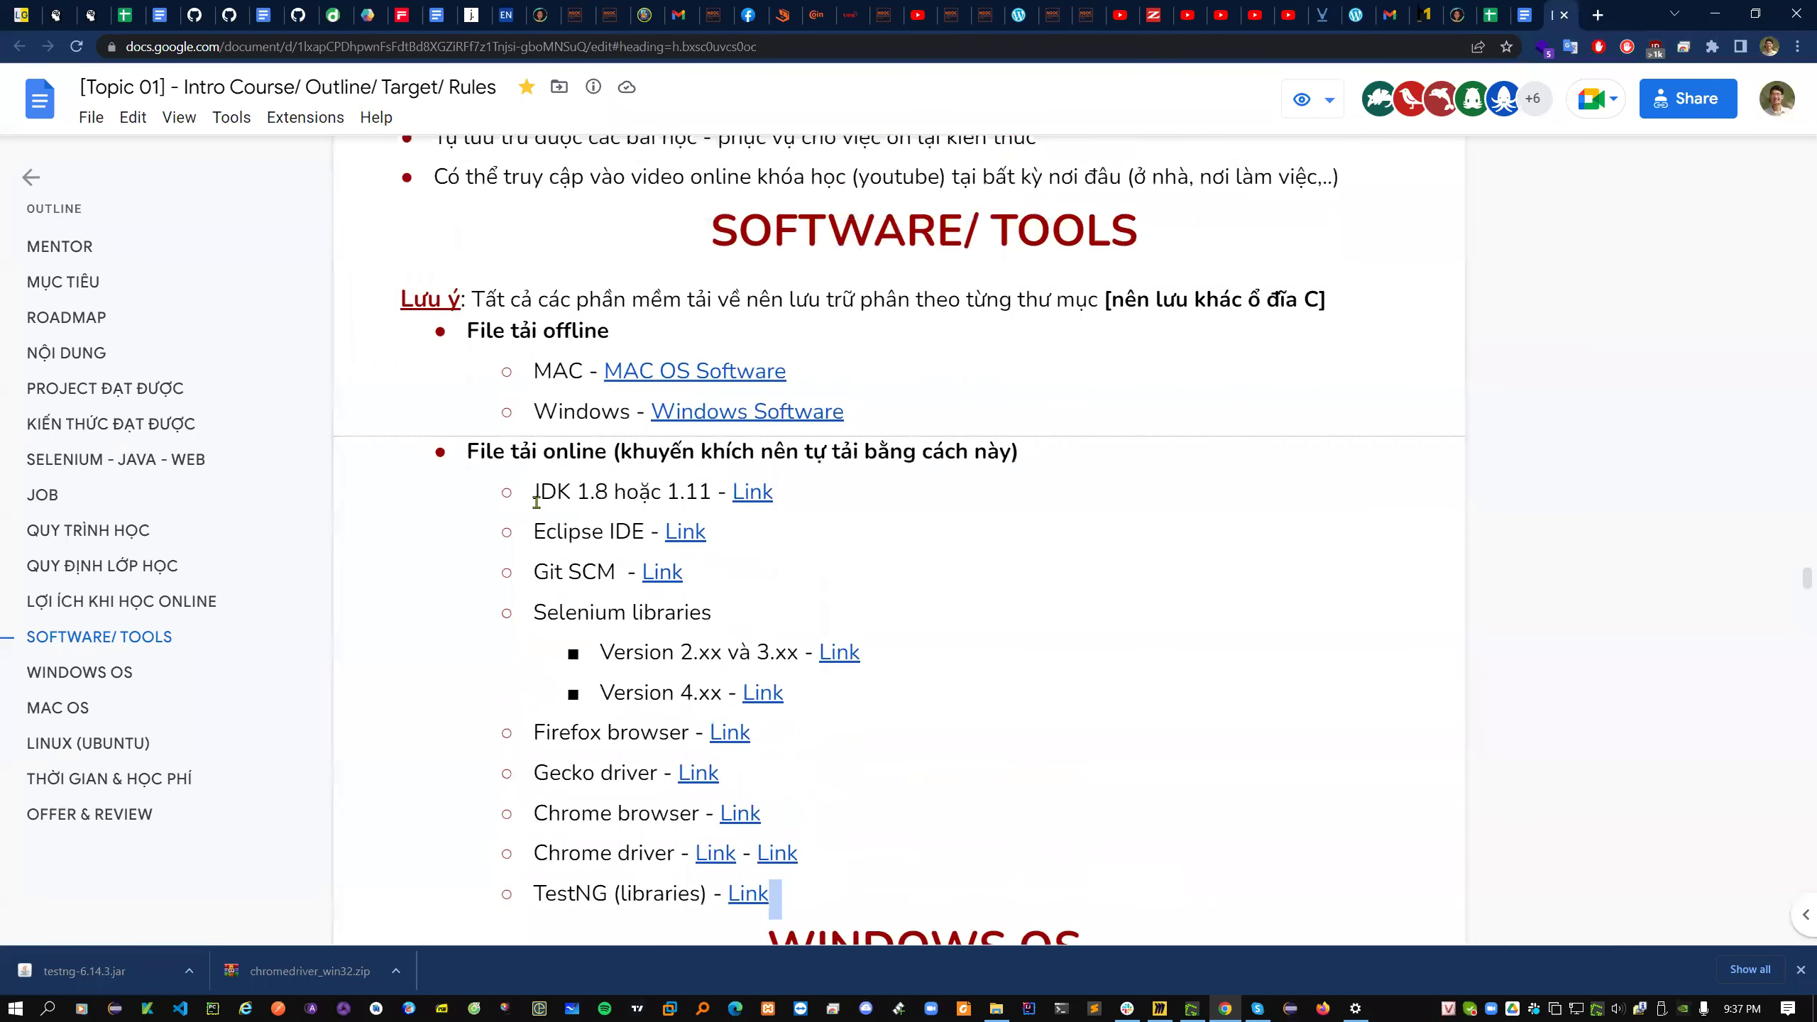
{"action": "left_click_drag", "start_coordinate": [533, 492], "coordinate": [705, 733]}
{"action": "left_click", "coordinate": [395, 970]}
{"action": "left_click", "coordinate": [446, 911]}
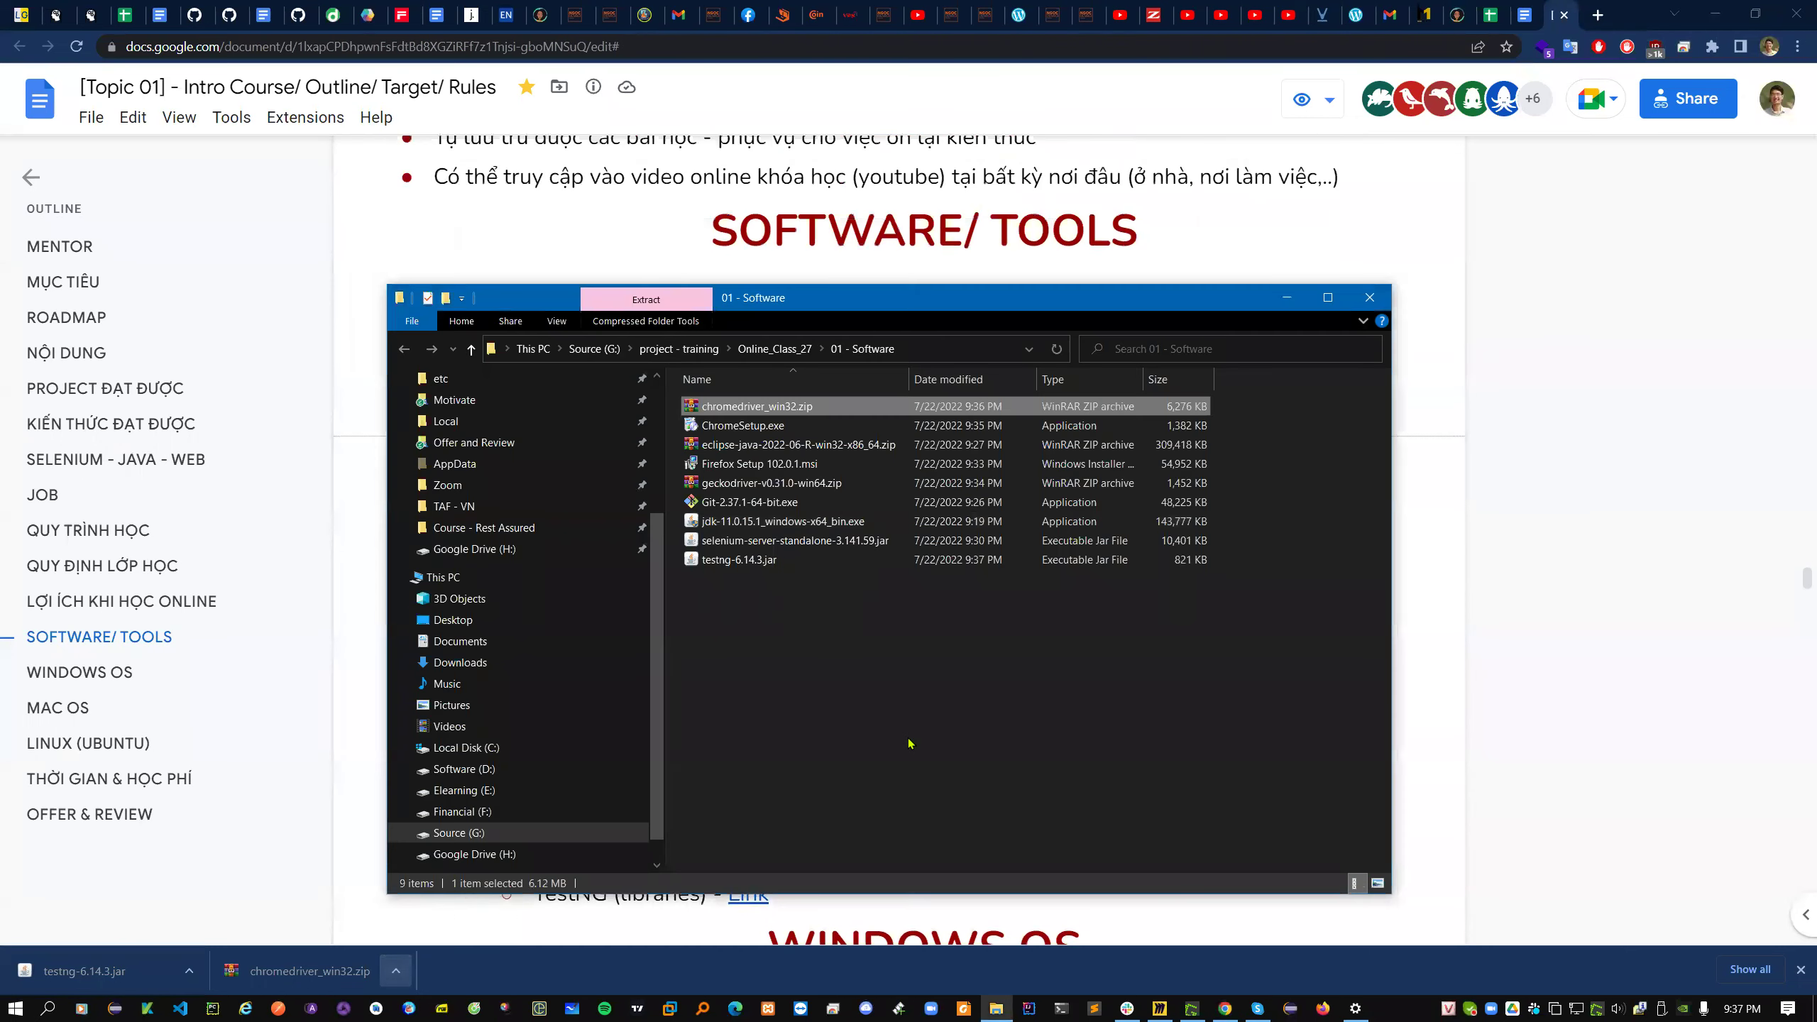
{"action": "left_click_drag", "start_coordinate": [911, 298], "coordinate": [1333, 297]}
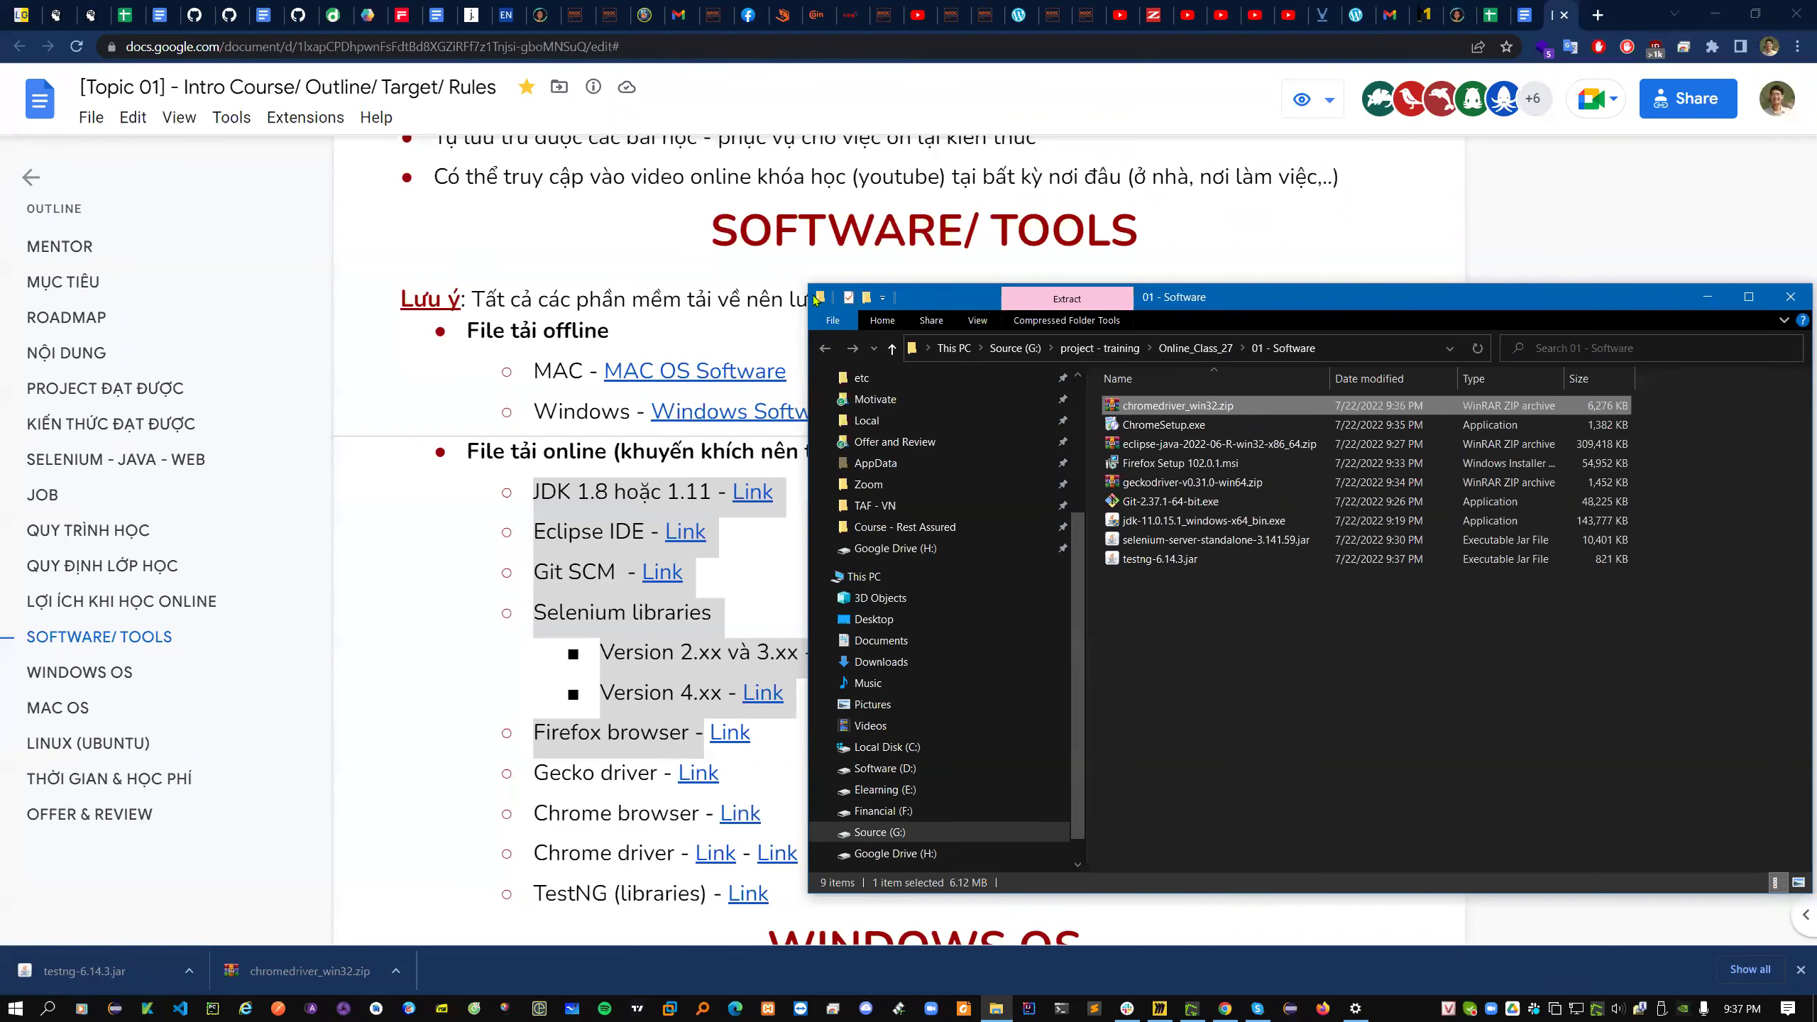
{"action": "left_click_drag", "start_coordinate": [807, 281], "coordinate": [1033, 168]}
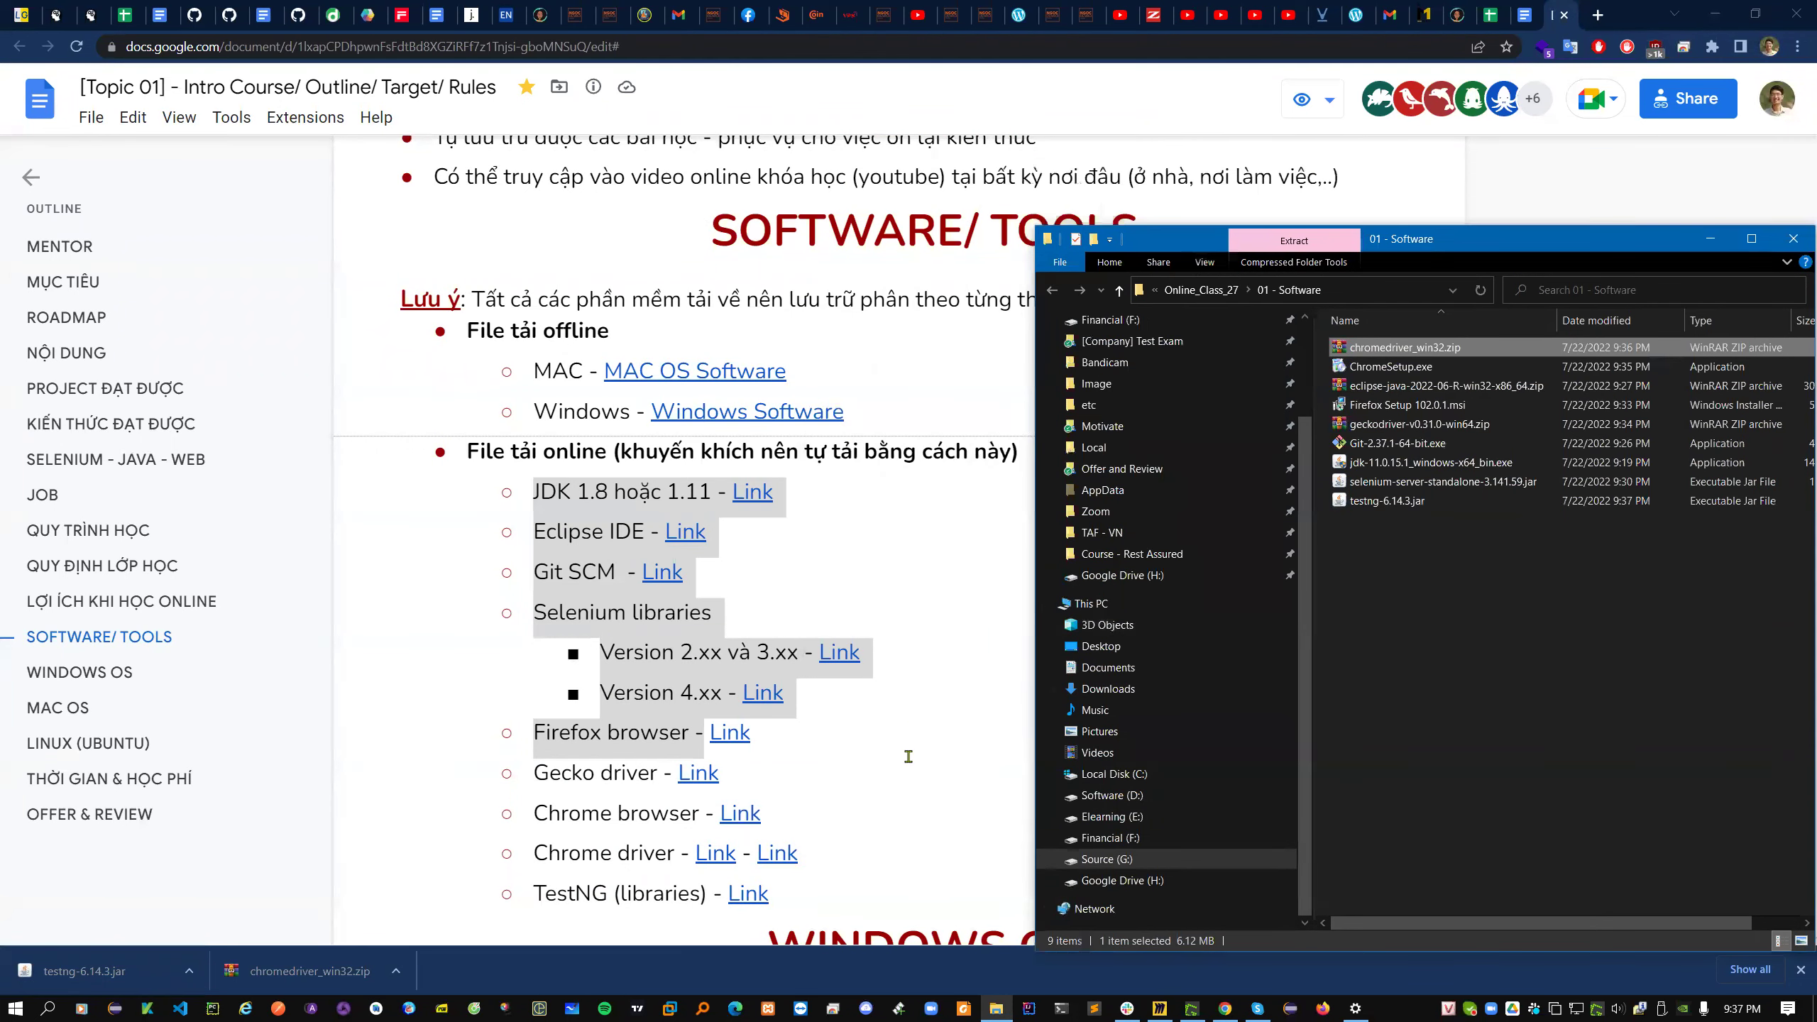
- Open the offline Windows Software folder in Drive and tile it side by side with the 01 - Software folder
{"action": "left_click", "coordinate": [830, 628]}
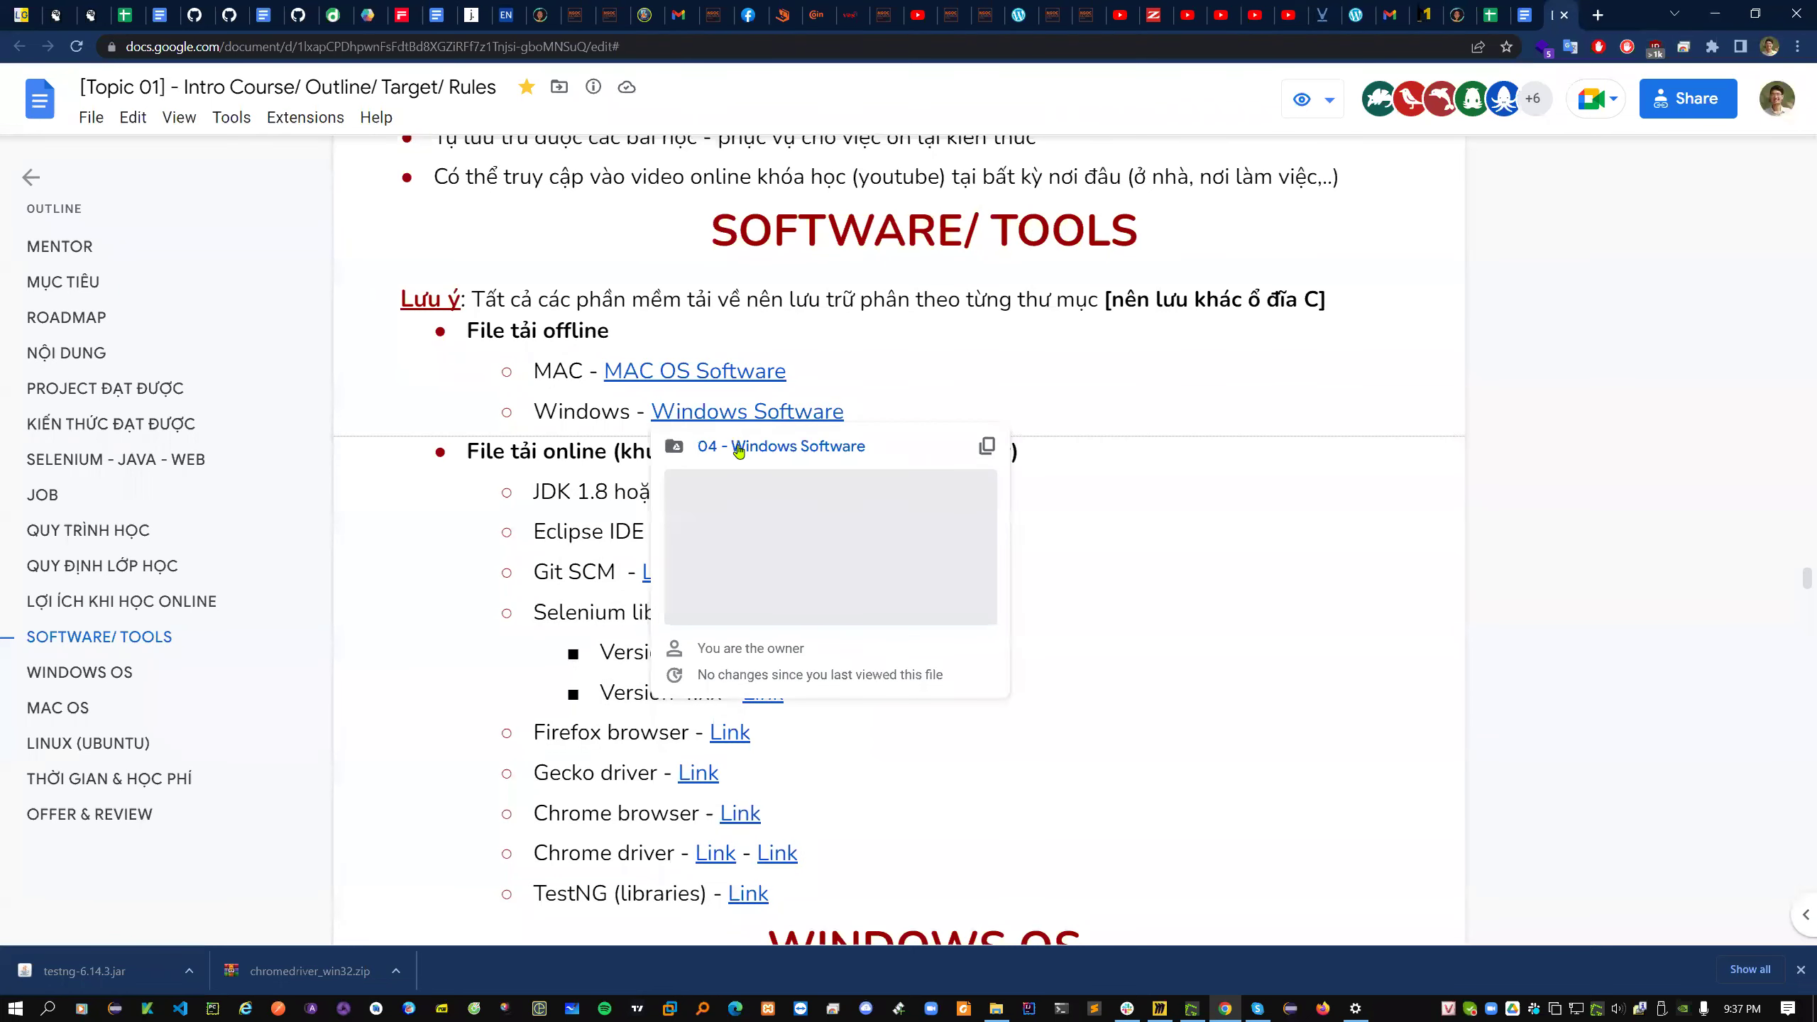
{"action": "left_click", "coordinate": [729, 450]}
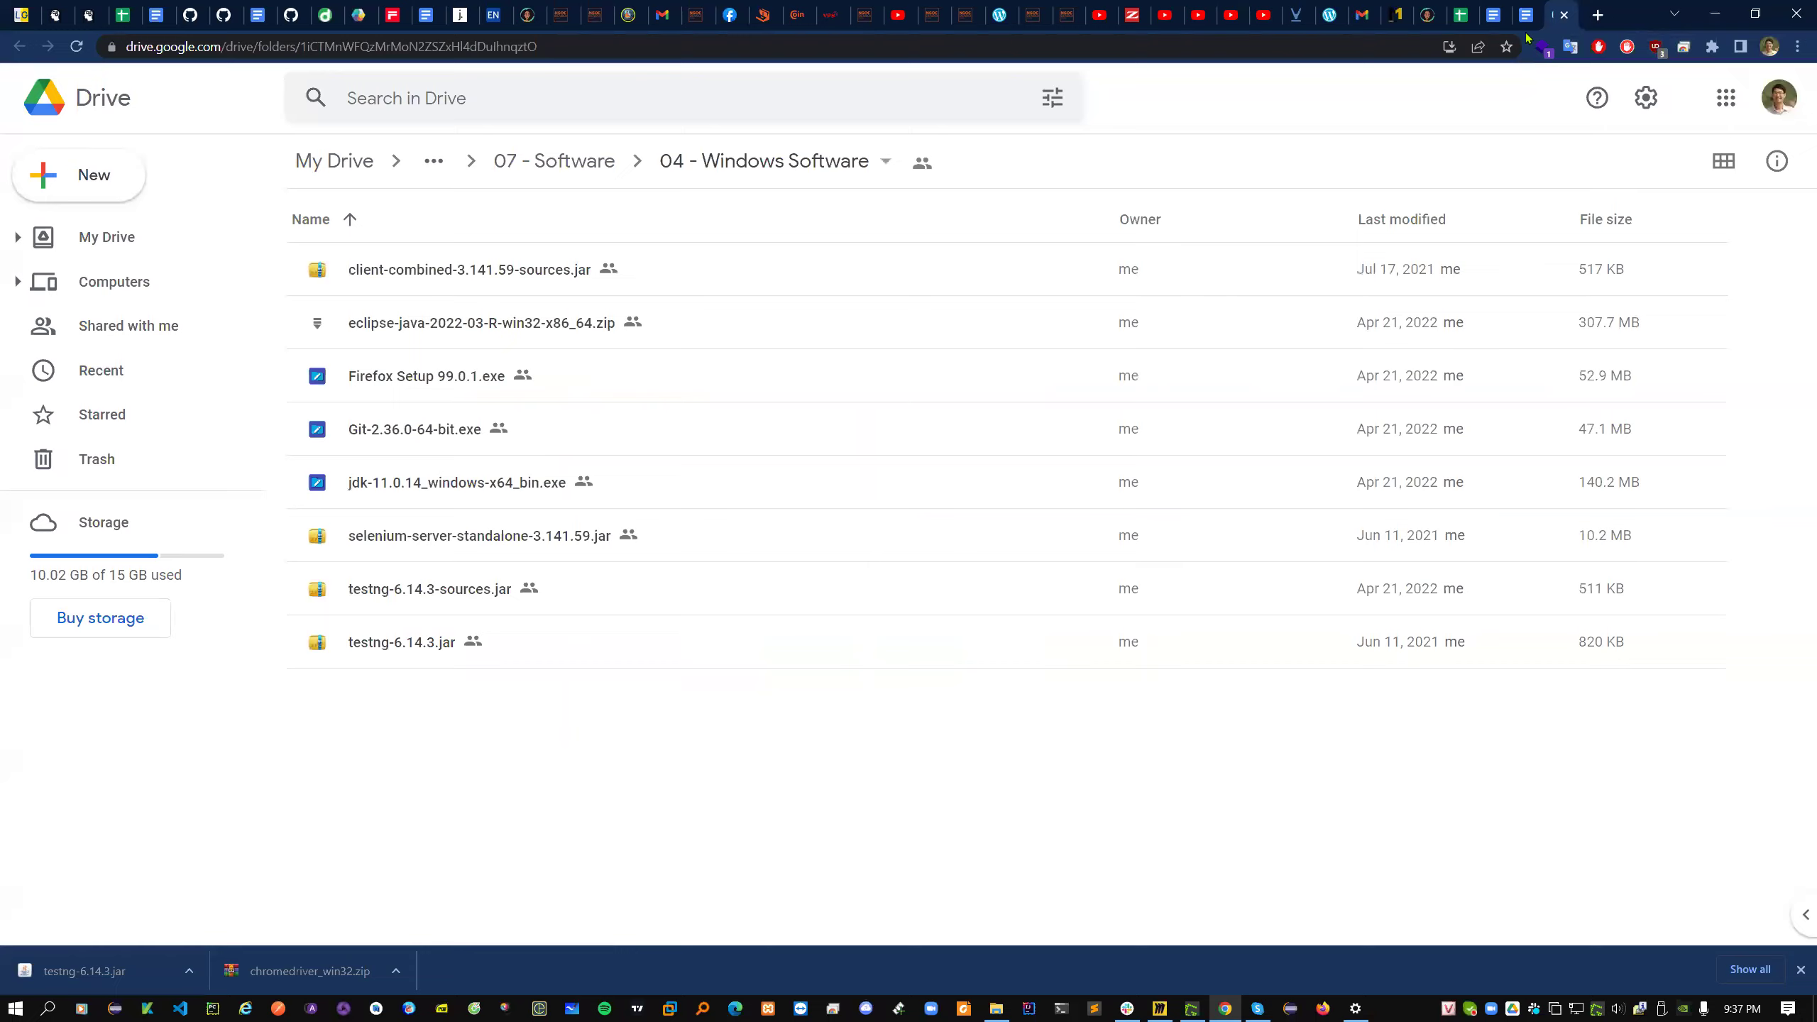
{"action": "key", "text": "super+Left"}
{"action": "left_click", "coordinate": [1223, 322]}
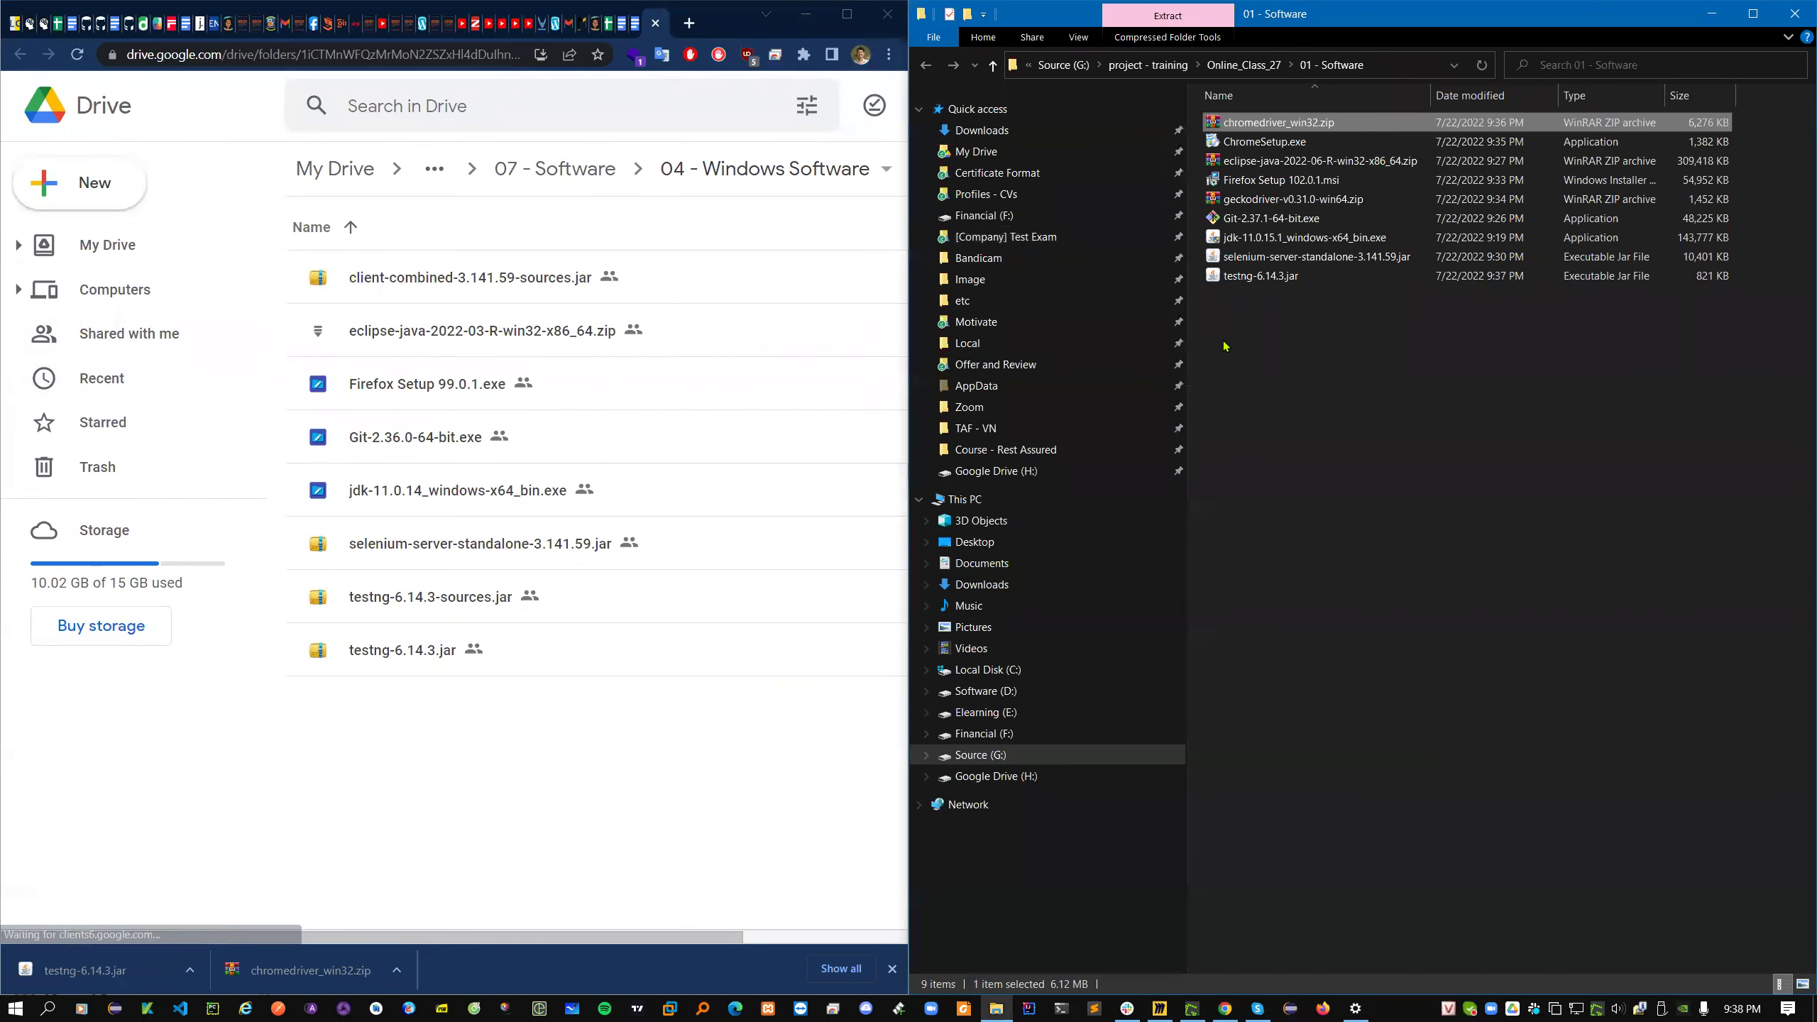
- Select the two sources jars in Drive, and match the Eclipse, Firefox and Git files with their downloads in 01 - Software
{"action": "left_click", "coordinate": [459, 295]}
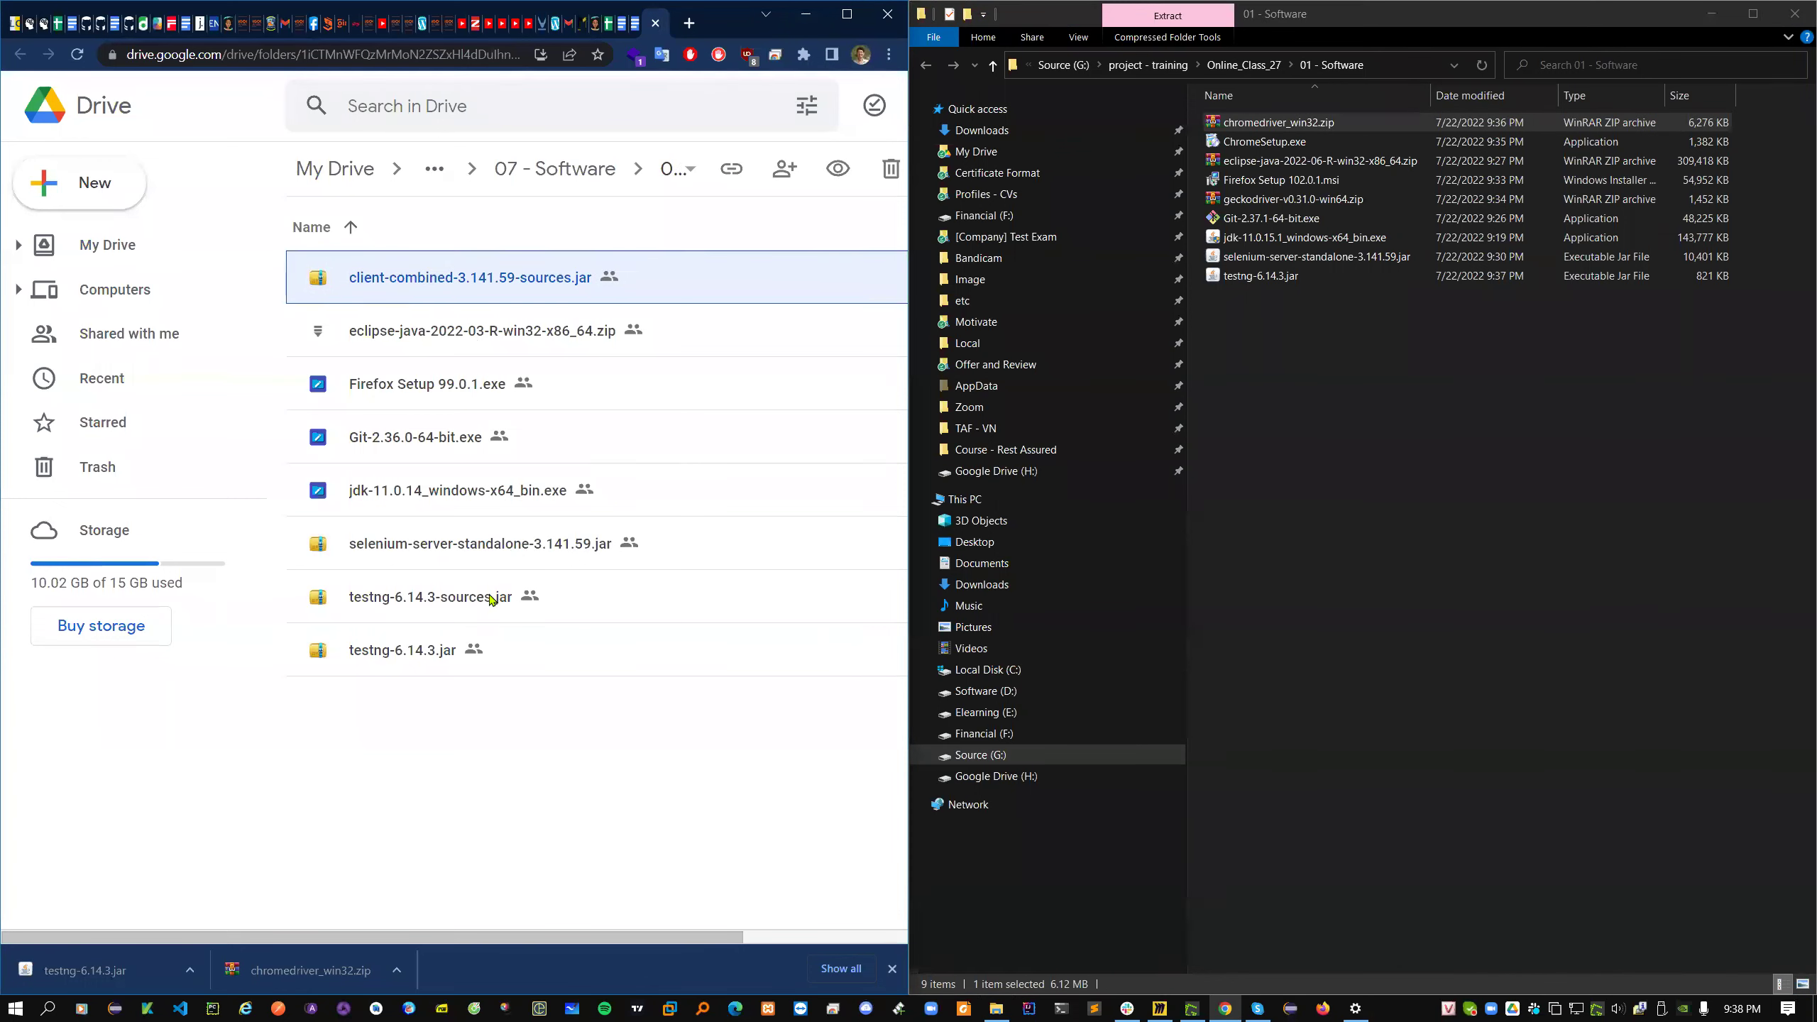
{"action": "left_click", "coordinate": [478, 613], "text": "ctrl"}
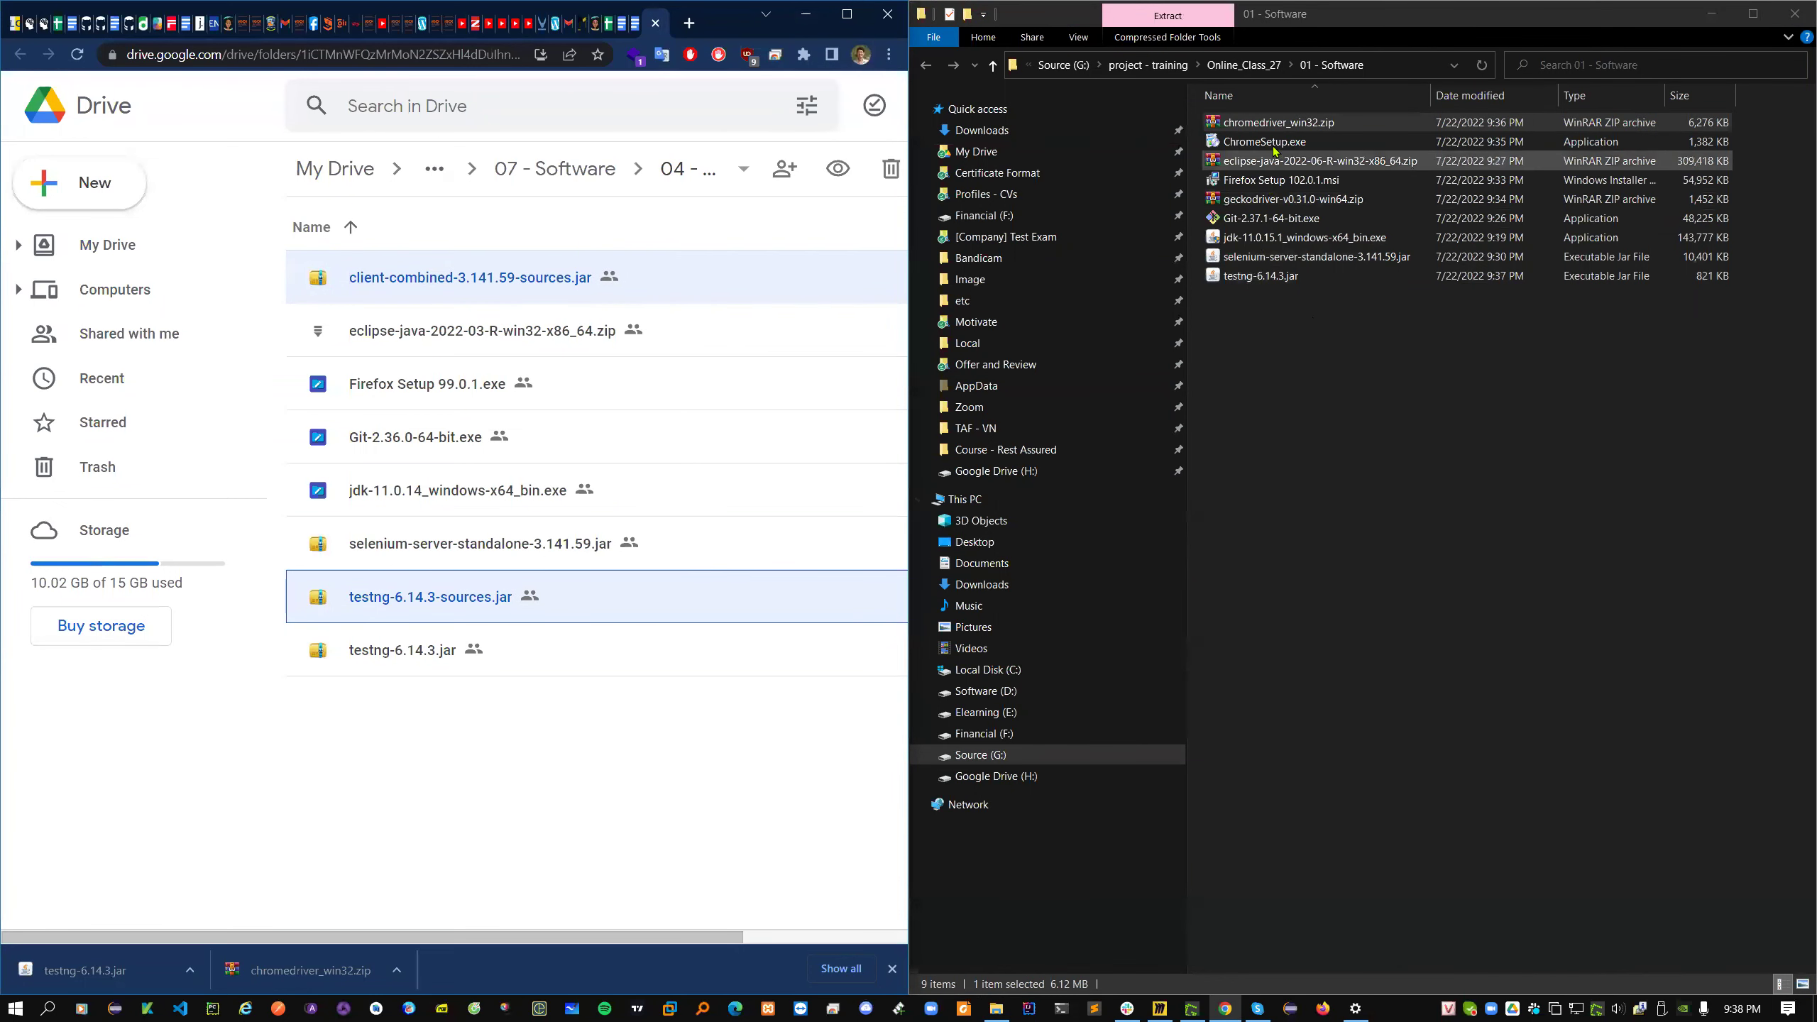
{"action": "left_click", "coordinate": [440, 337]}
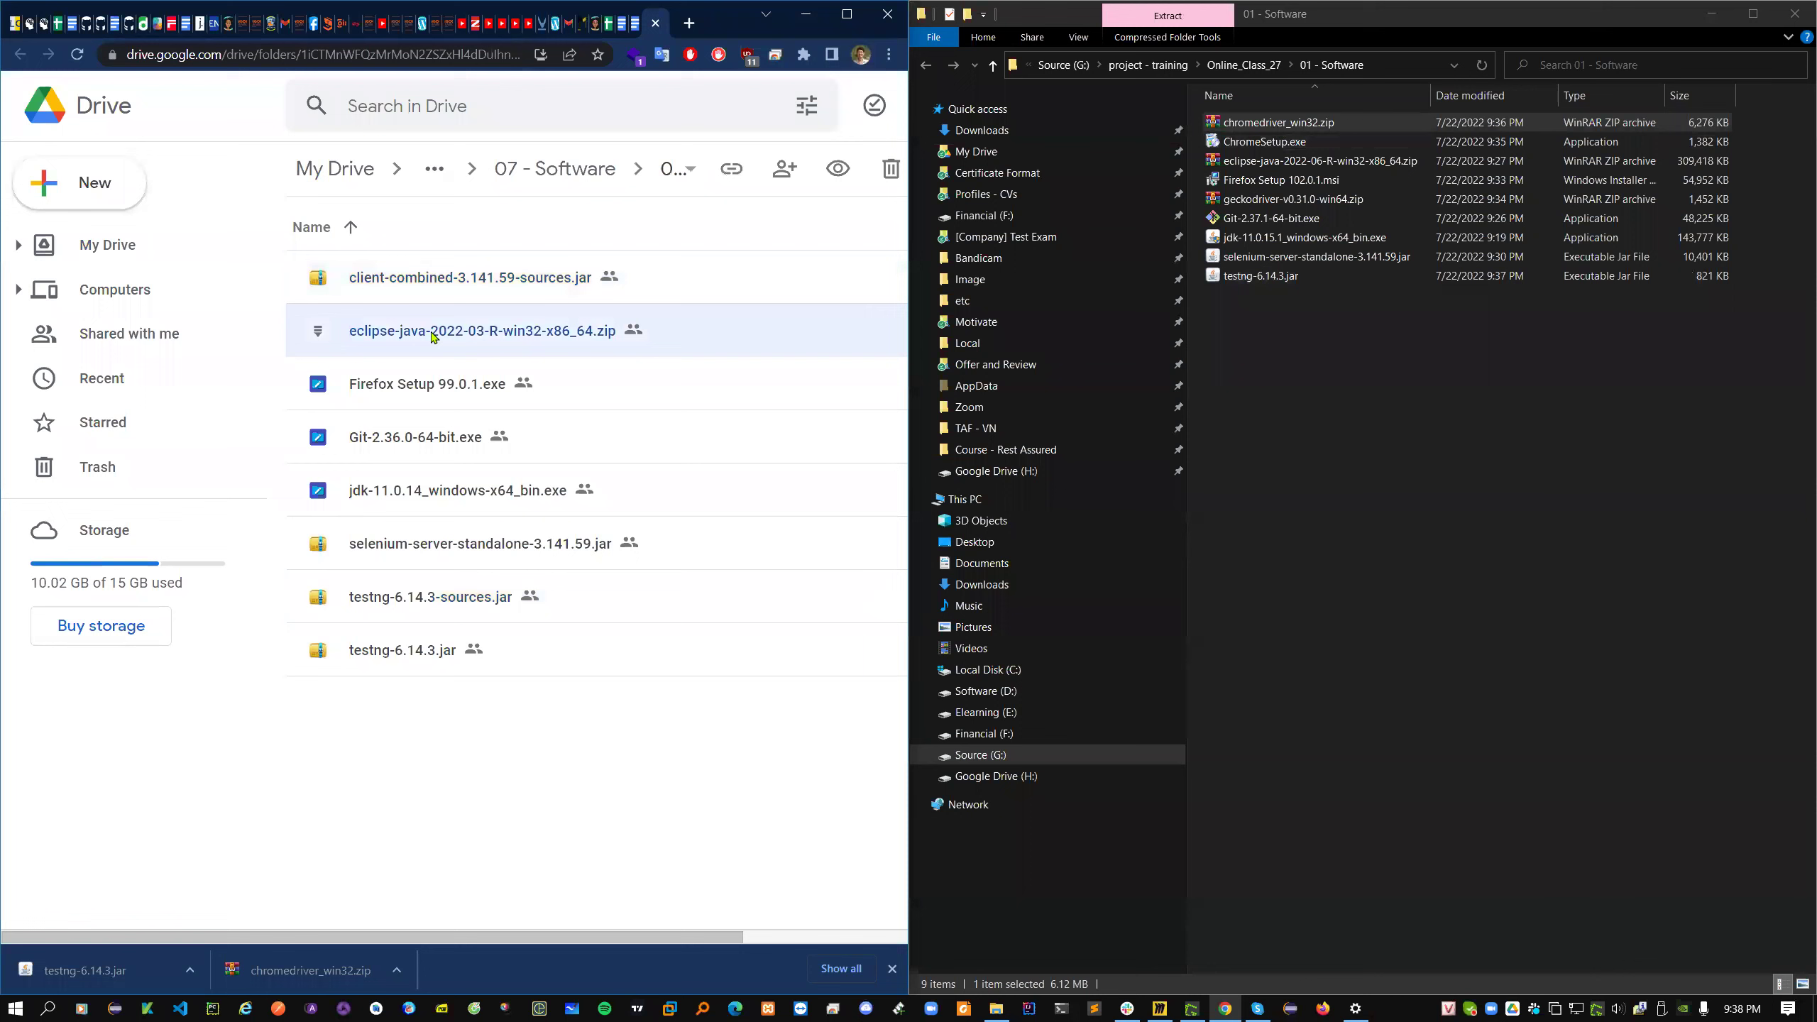
{"action": "left_click", "coordinate": [1288, 160]}
{"action": "key", "text": "Down"}
{"action": "left_click", "coordinate": [461, 435]}
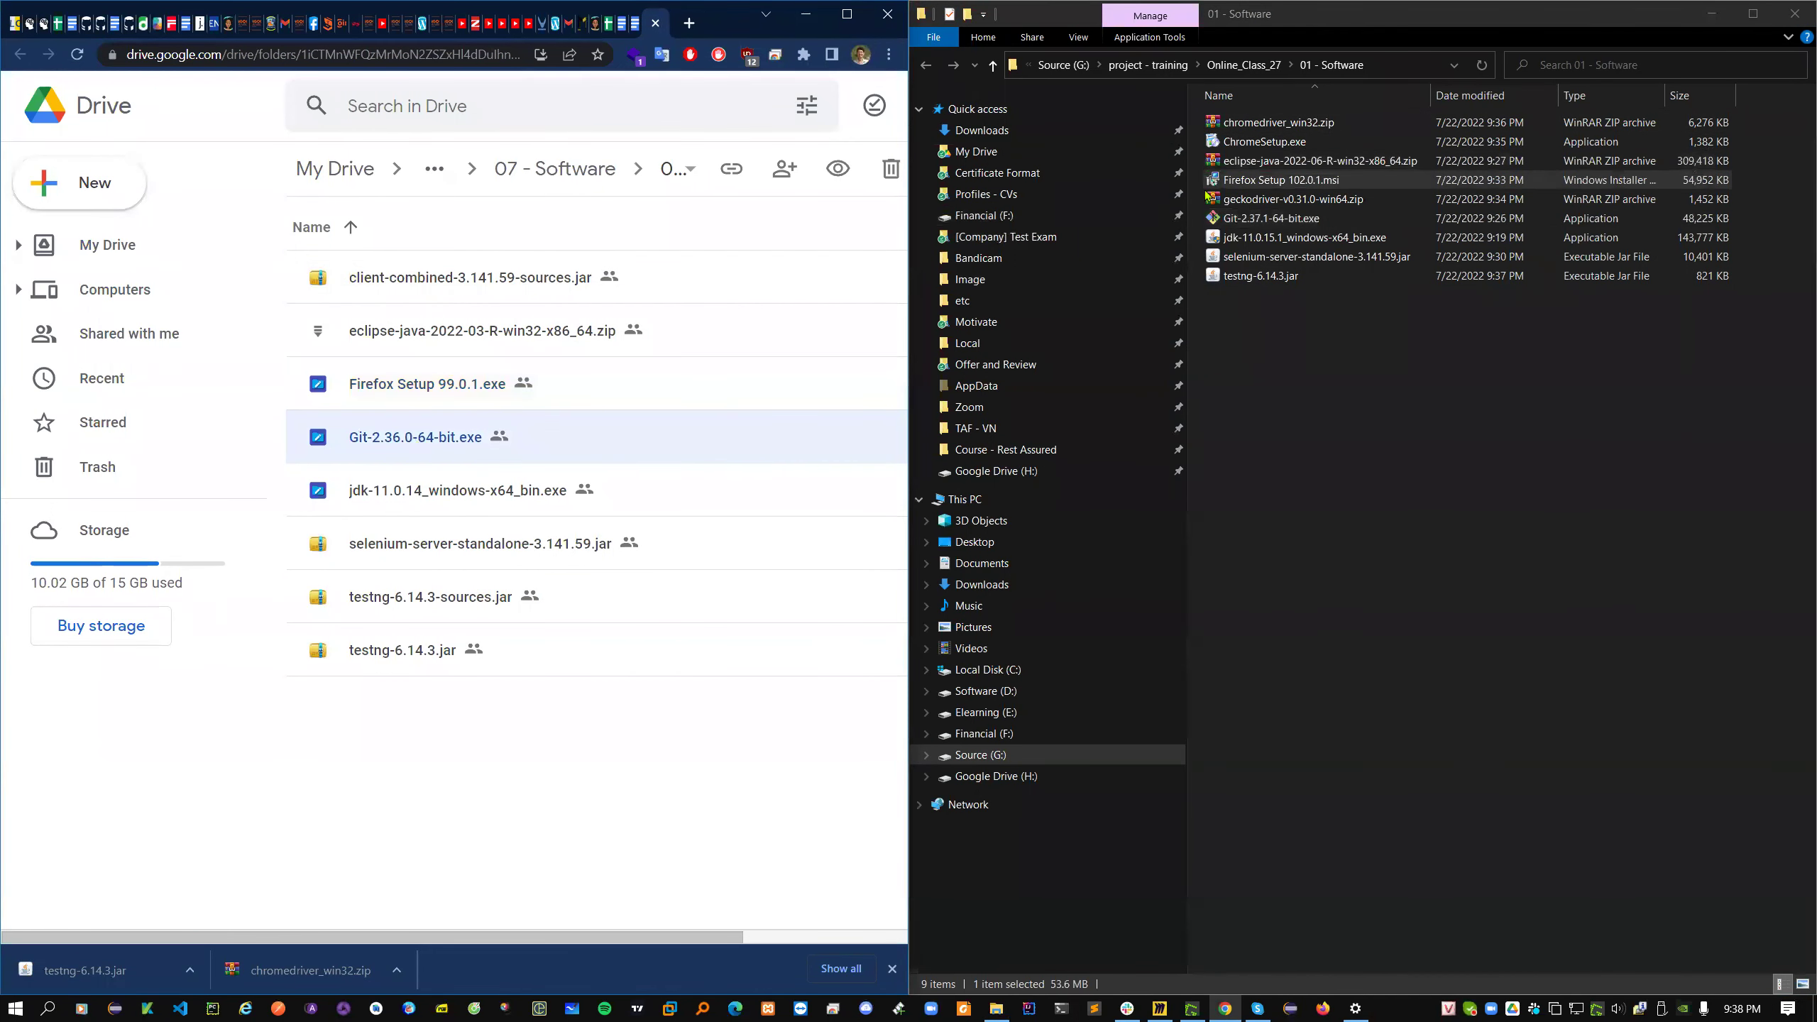
{"action": "left_click", "coordinate": [1248, 218]}
- Match the JDK, selenium-server-standalone-3.141.59.jar and testng-6.14.3.jar files in Drive with their downloads in 01 - Software
{"action": "left_click", "coordinate": [409, 500]}
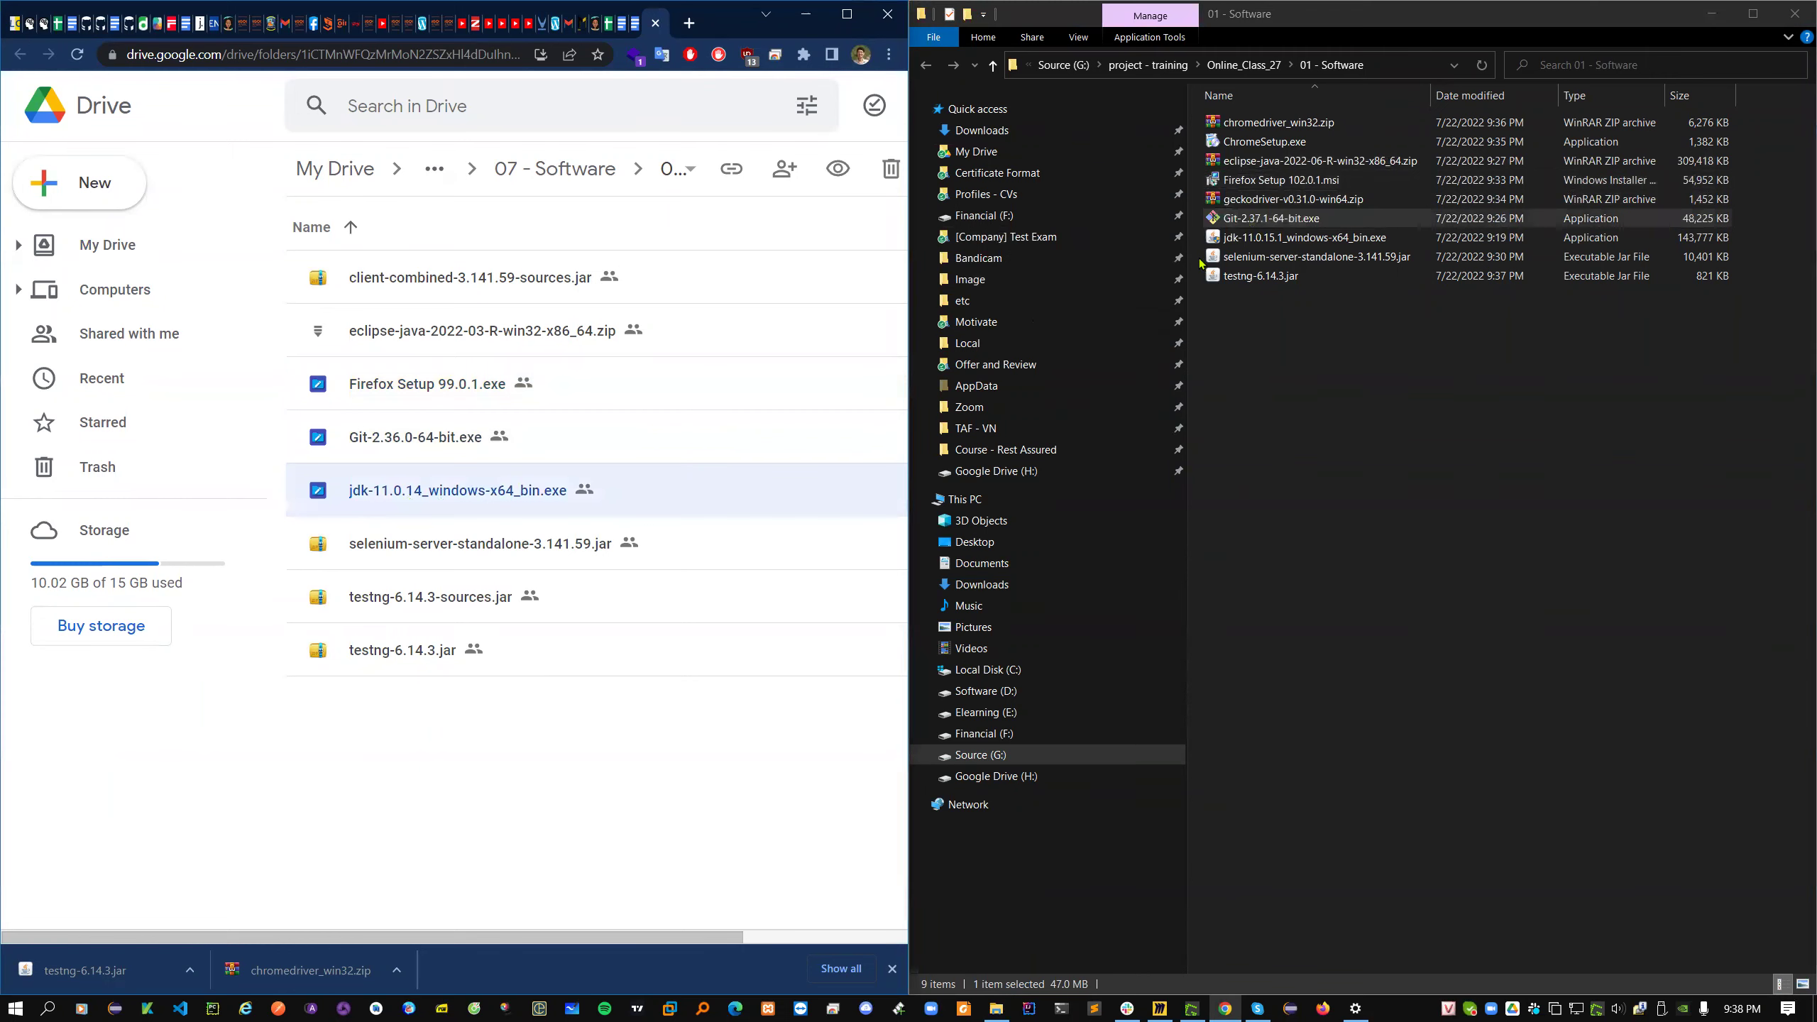
{"action": "left_click", "coordinate": [1302, 237]}
{"action": "left_click", "coordinate": [620, 542]}
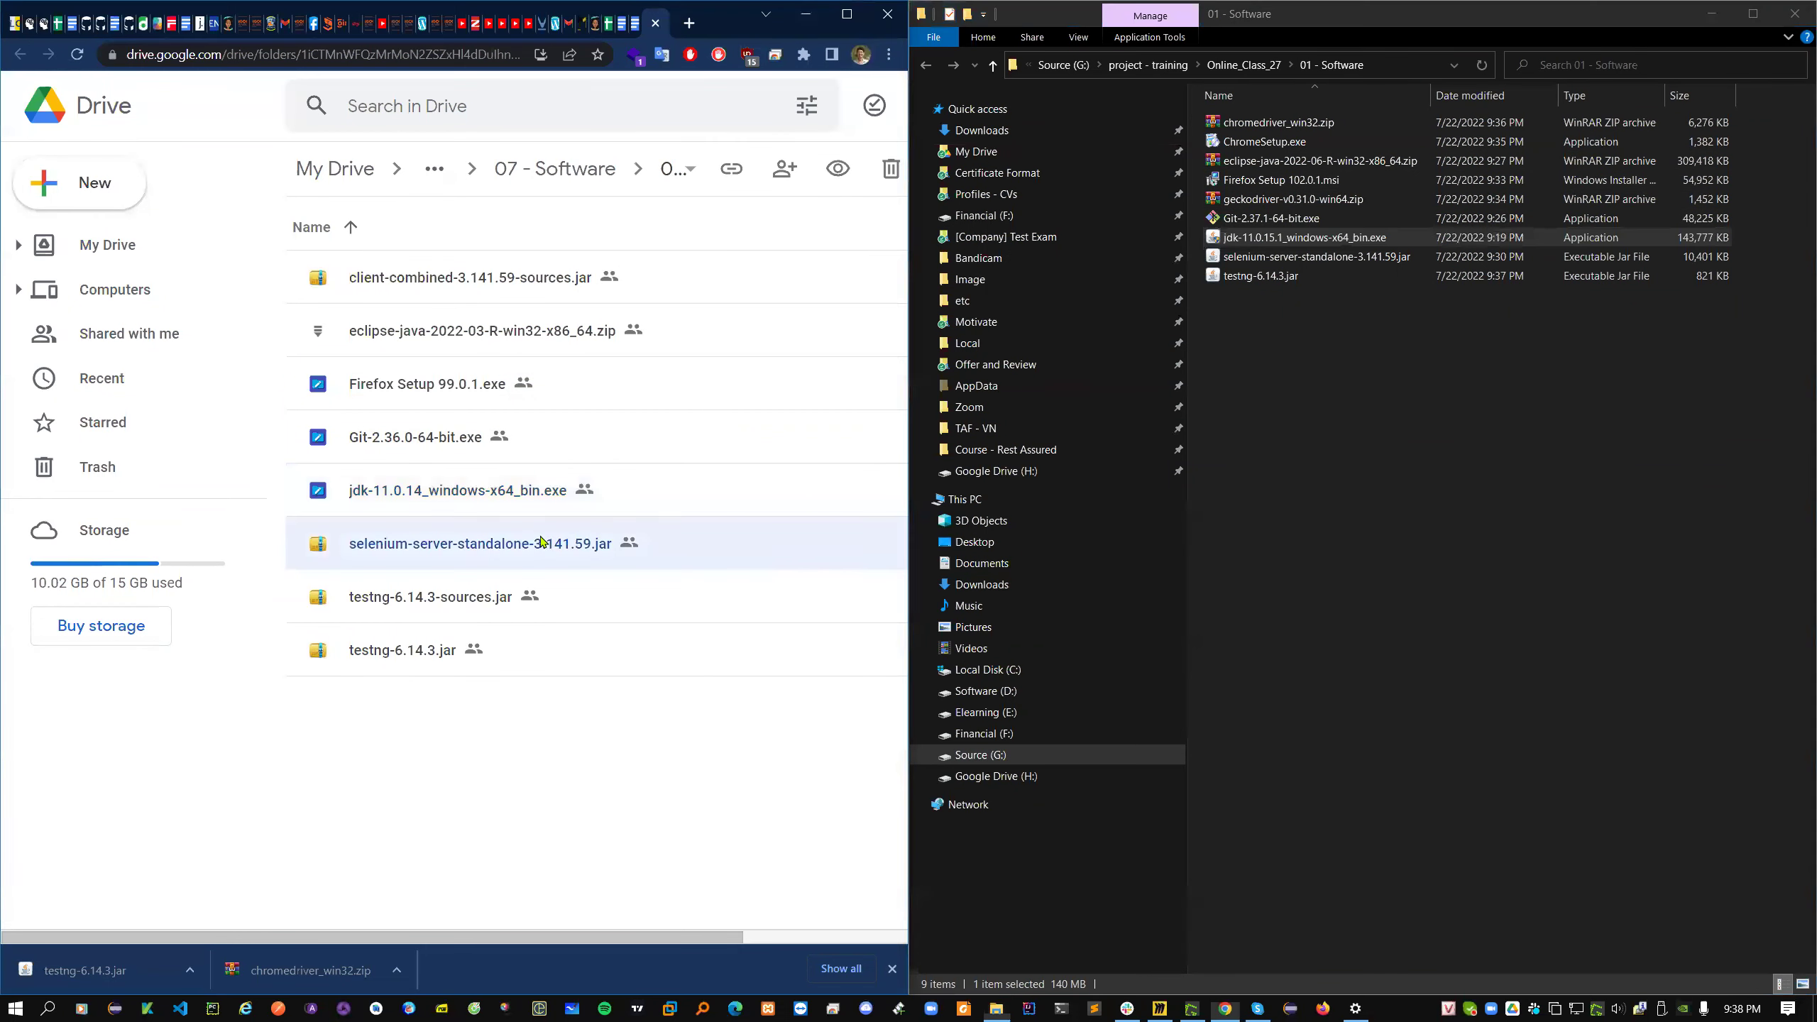
{"action": "left_click", "coordinate": [1316, 256]}
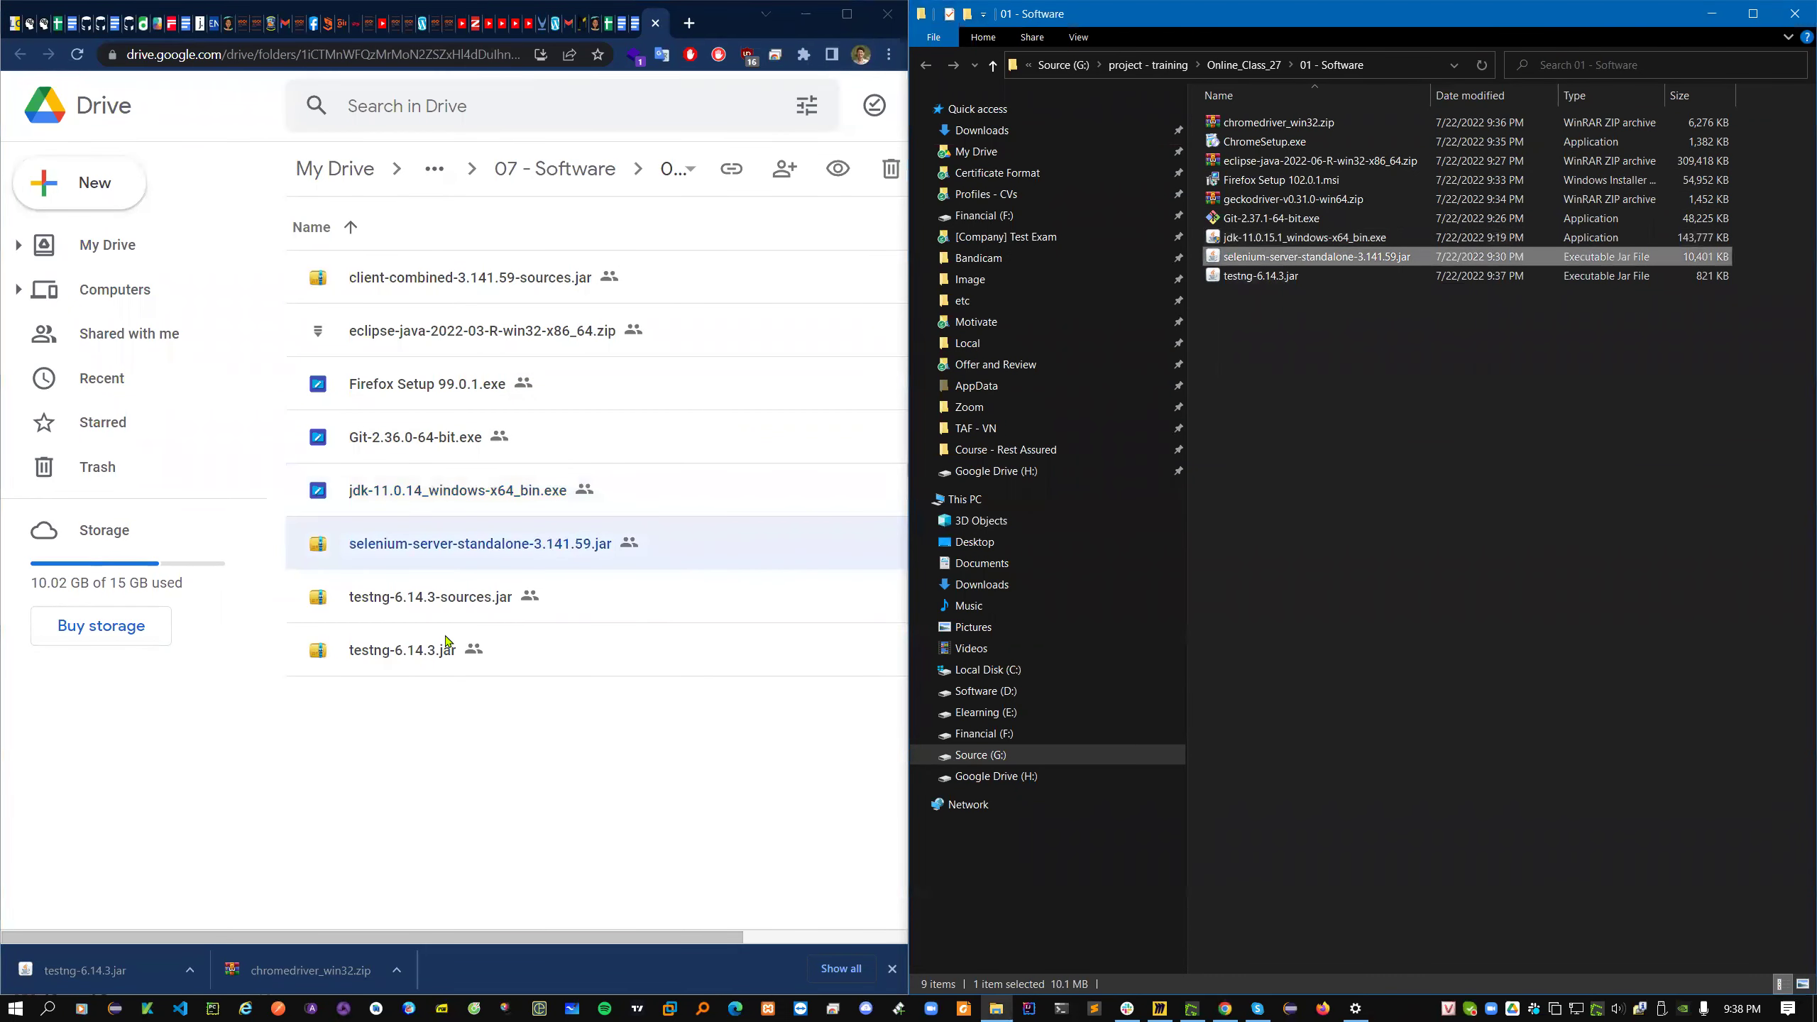
{"action": "left_click", "coordinate": [470, 638]}
{"action": "left_click", "coordinate": [1280, 275]}
{"action": "left_click", "coordinate": [1413, 622]}
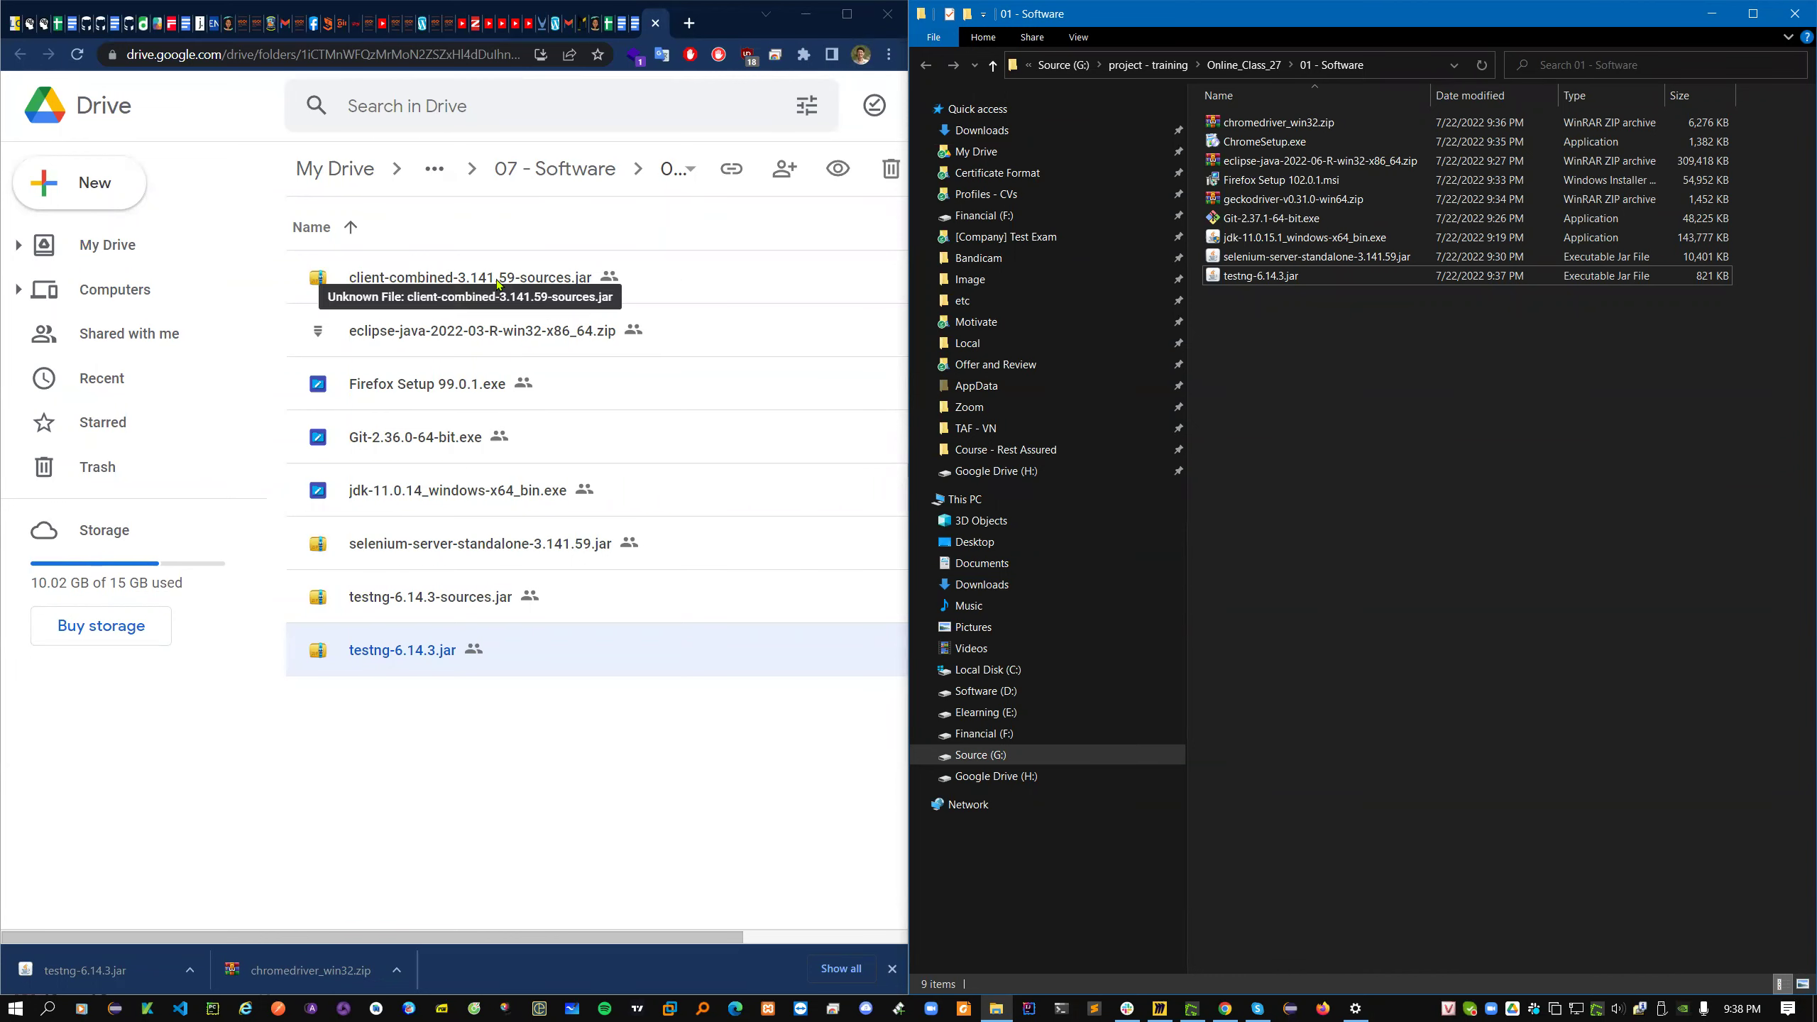
- Point out client-combined-3.141.59-sources.jar, selenium-server-standalone-3.141.59.jar and testng-6.14.3.jar in the Drive folder
{"action": "left_click", "coordinate": [527, 284]}
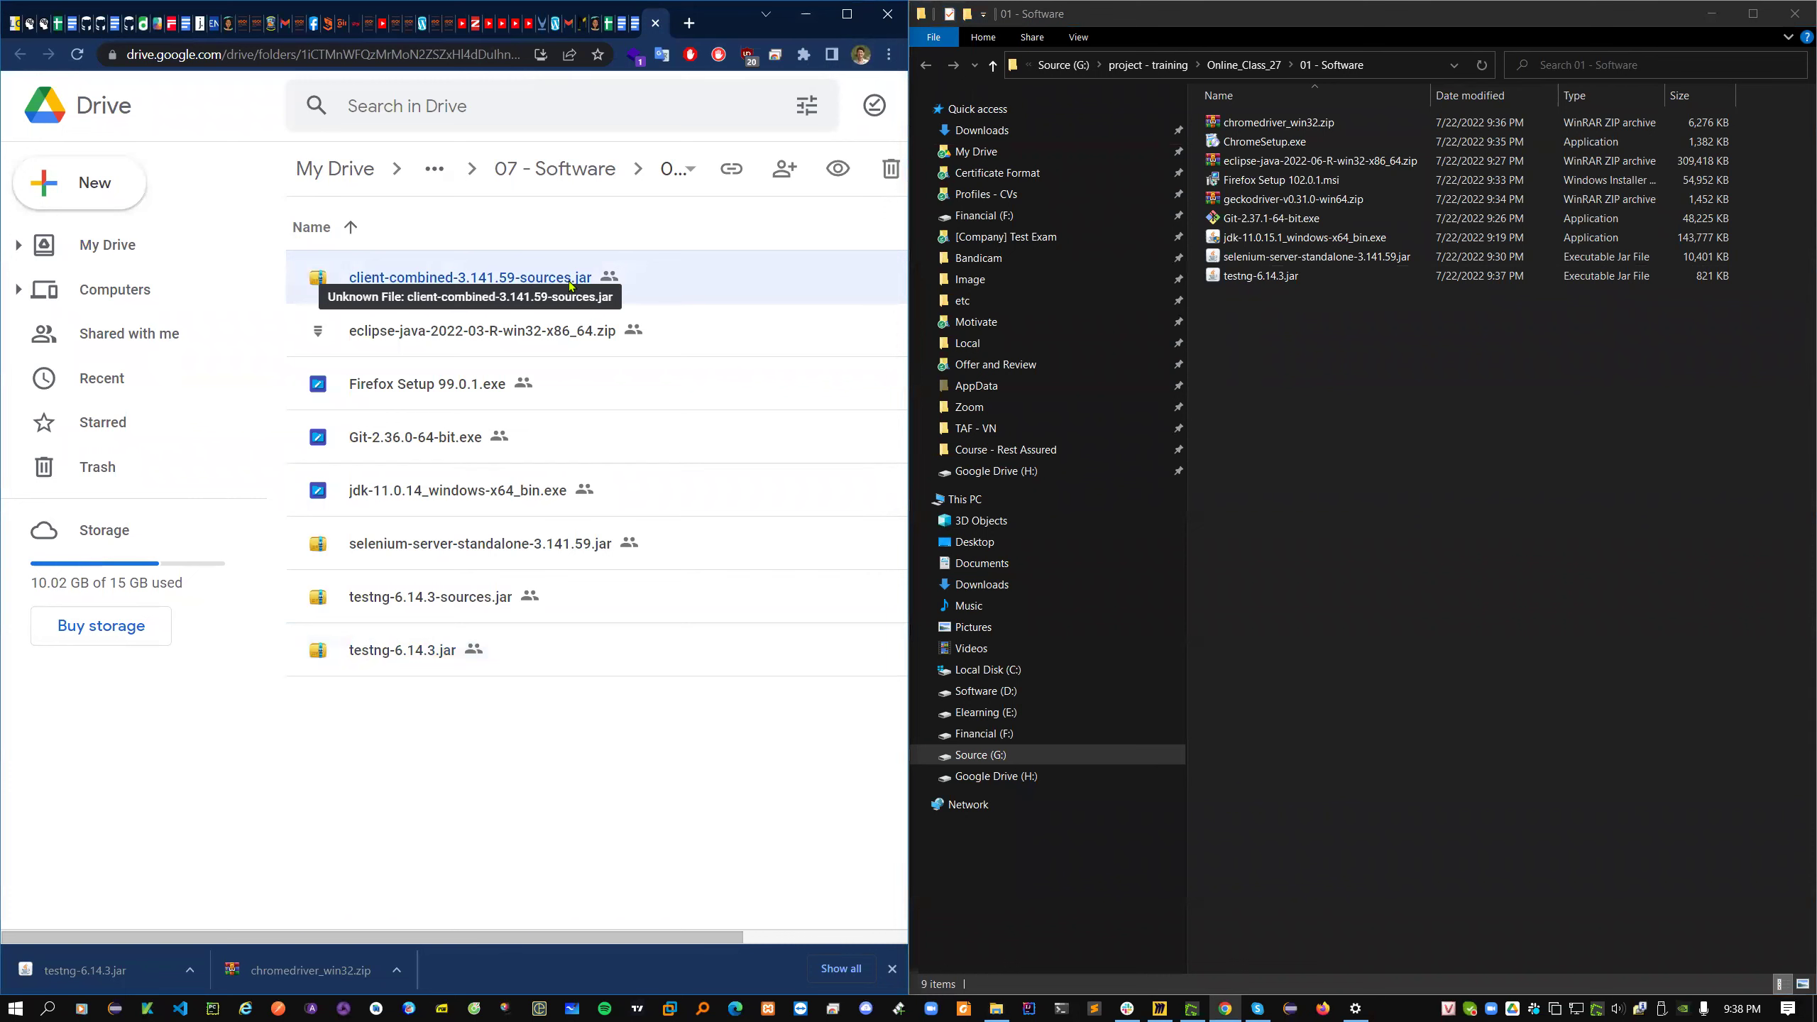
{"action": "left_click", "coordinate": [560, 559]}
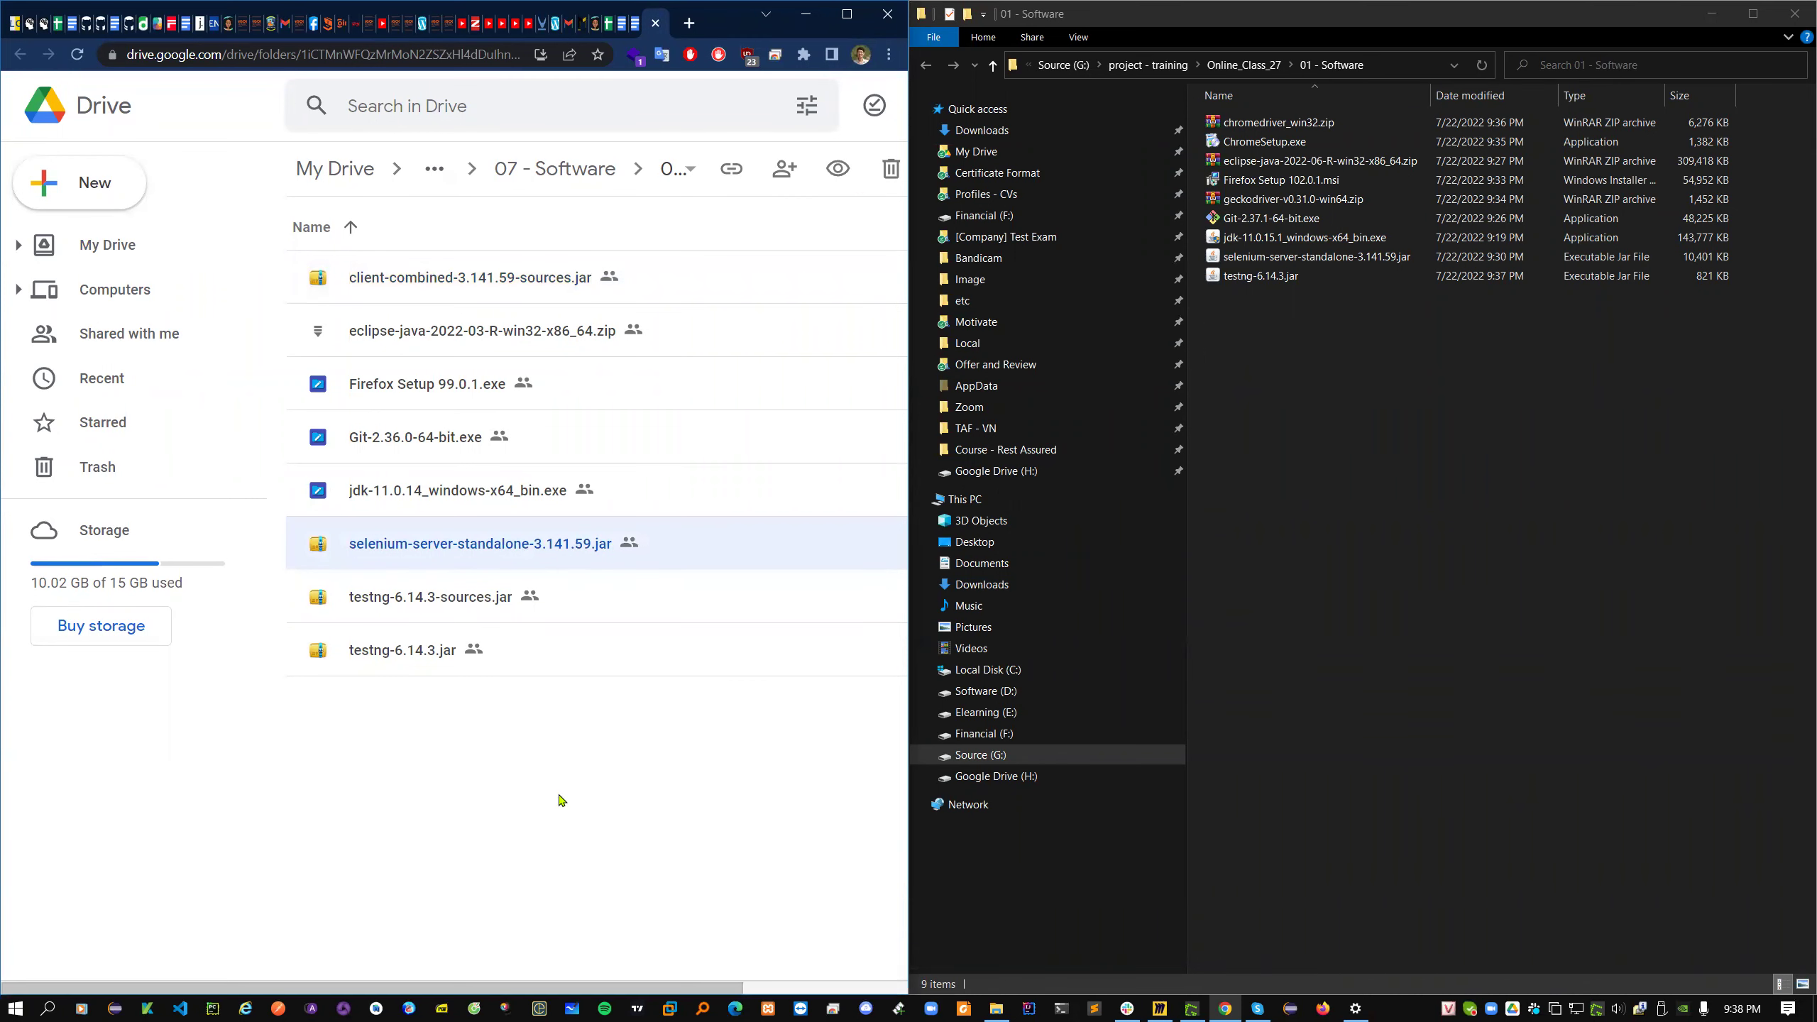
{"action": "left_click", "coordinate": [538, 285]}
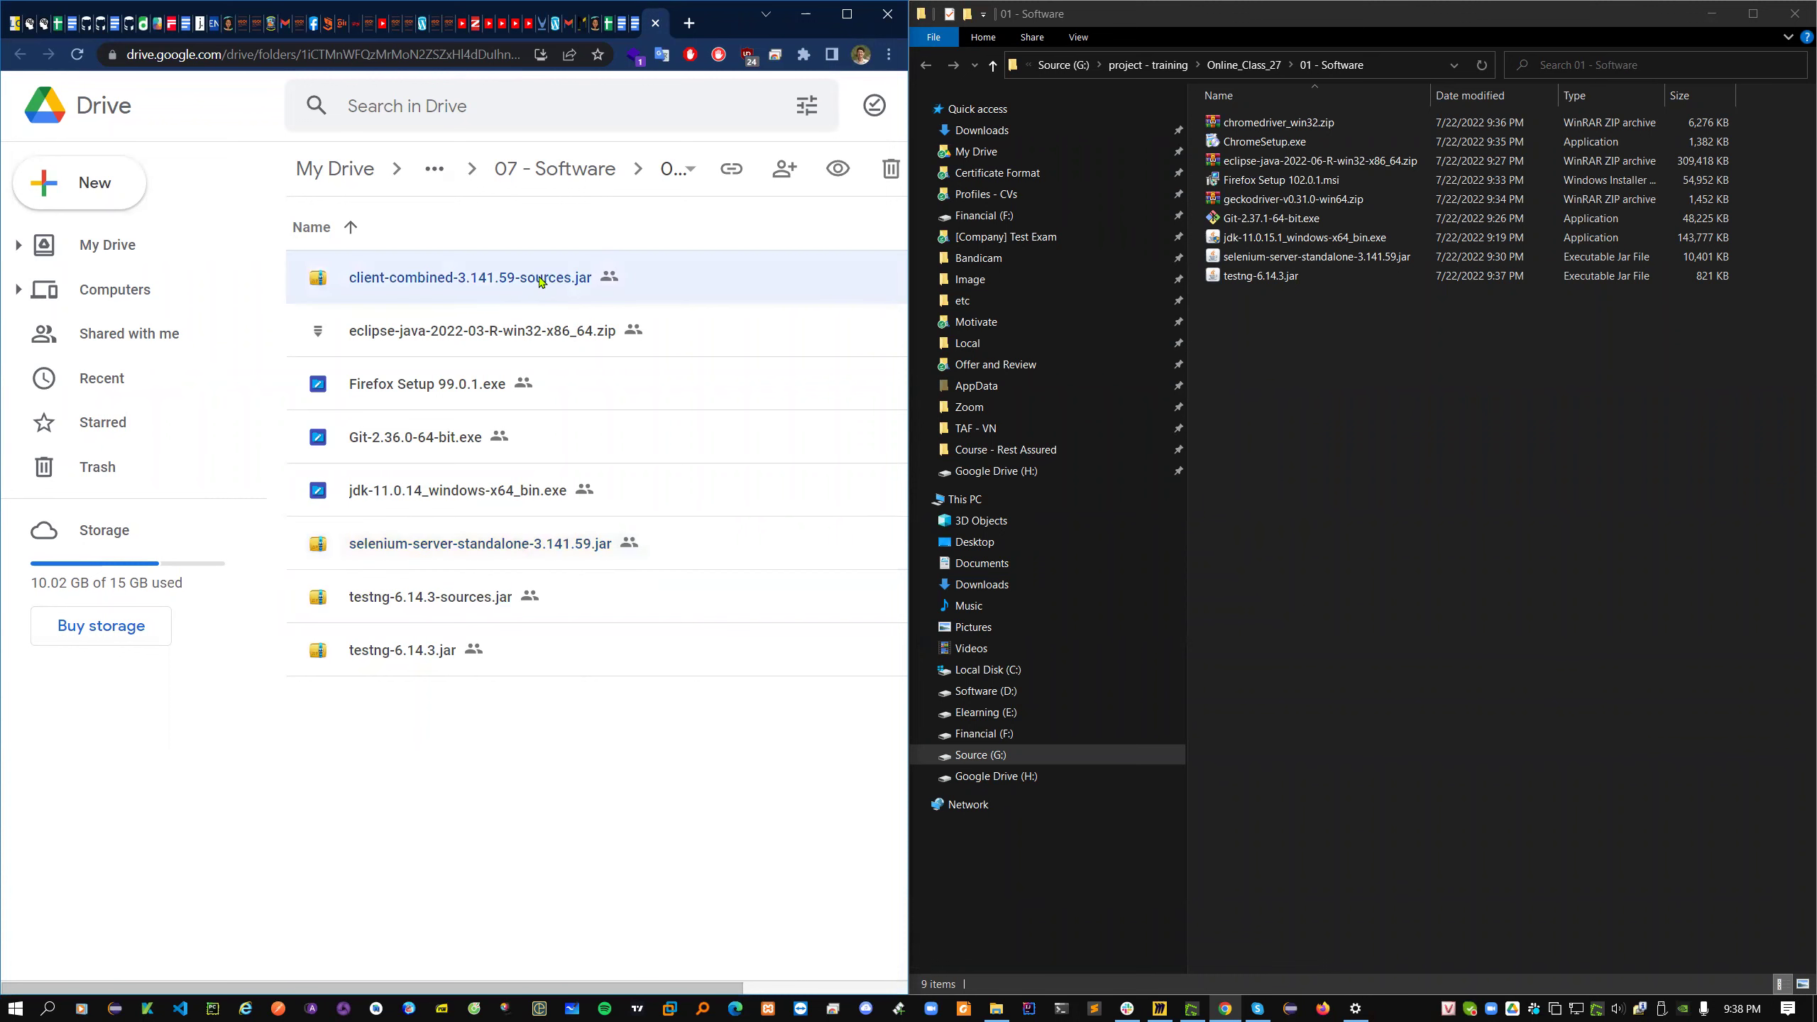
{"action": "left_click", "coordinate": [622, 780]}
{"action": "left_click", "coordinate": [424, 669]}
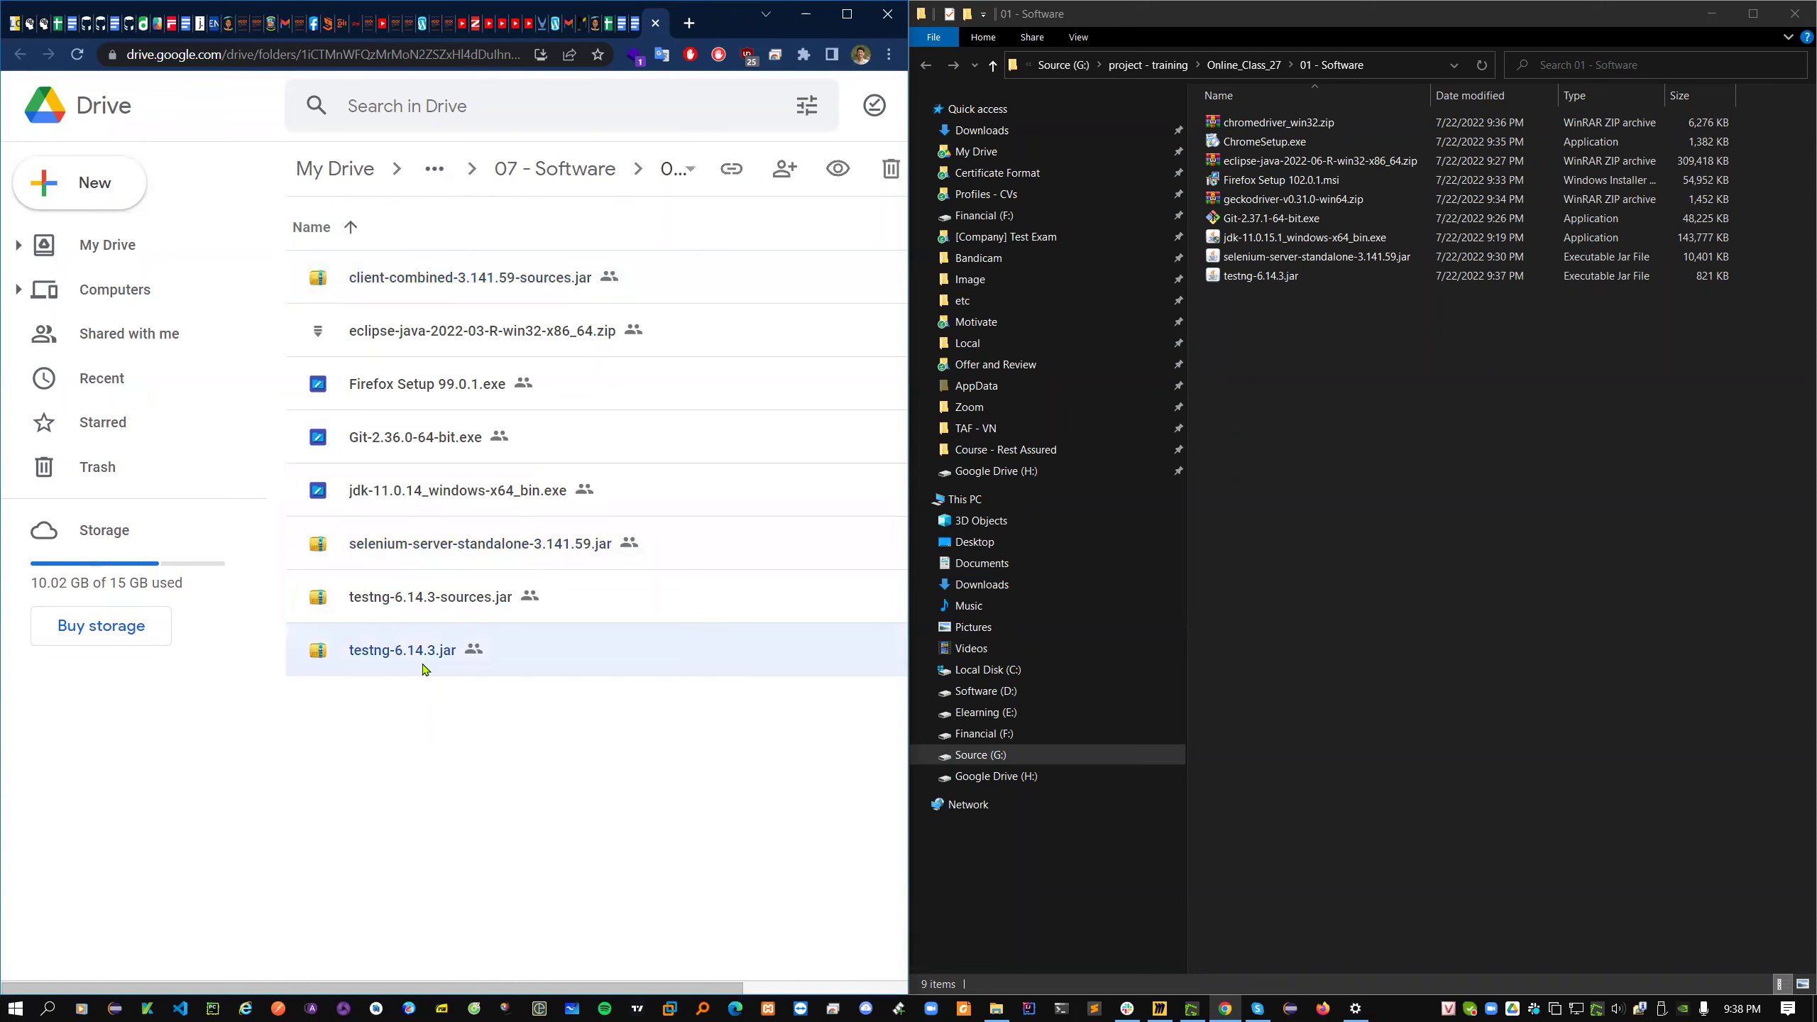
- Compare testng-6.14.3-sources.jar with testng-6.14.3.jar in the Drive folder
{"action": "left_click", "coordinate": [471, 600]}
{"action": "left_click", "coordinate": [414, 657]}
{"action": "left_click", "coordinate": [471, 597]}
{"action": "left_click", "coordinate": [460, 641]}
{"action": "left_click", "coordinate": [528, 751]}
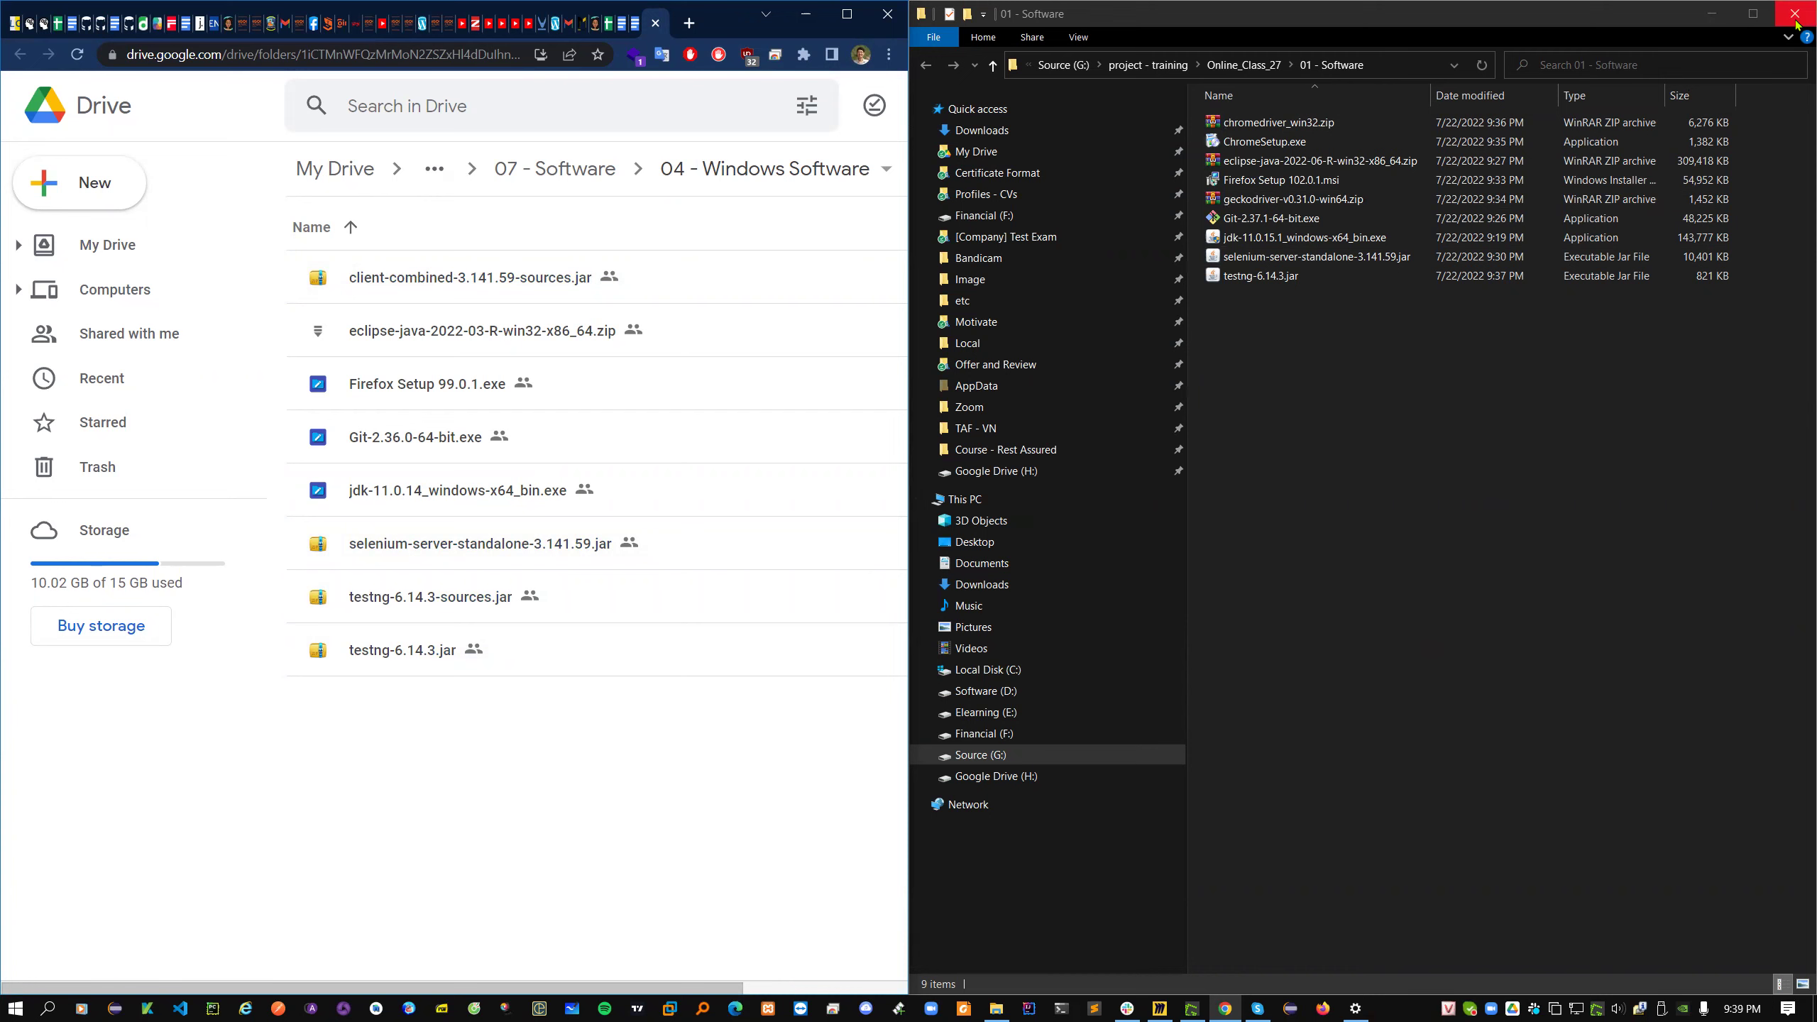
- Leave the side-by-side view and return to the Topic 01 course document in the maximized browser
{"action": "left_click", "coordinate": [1712, 14]}
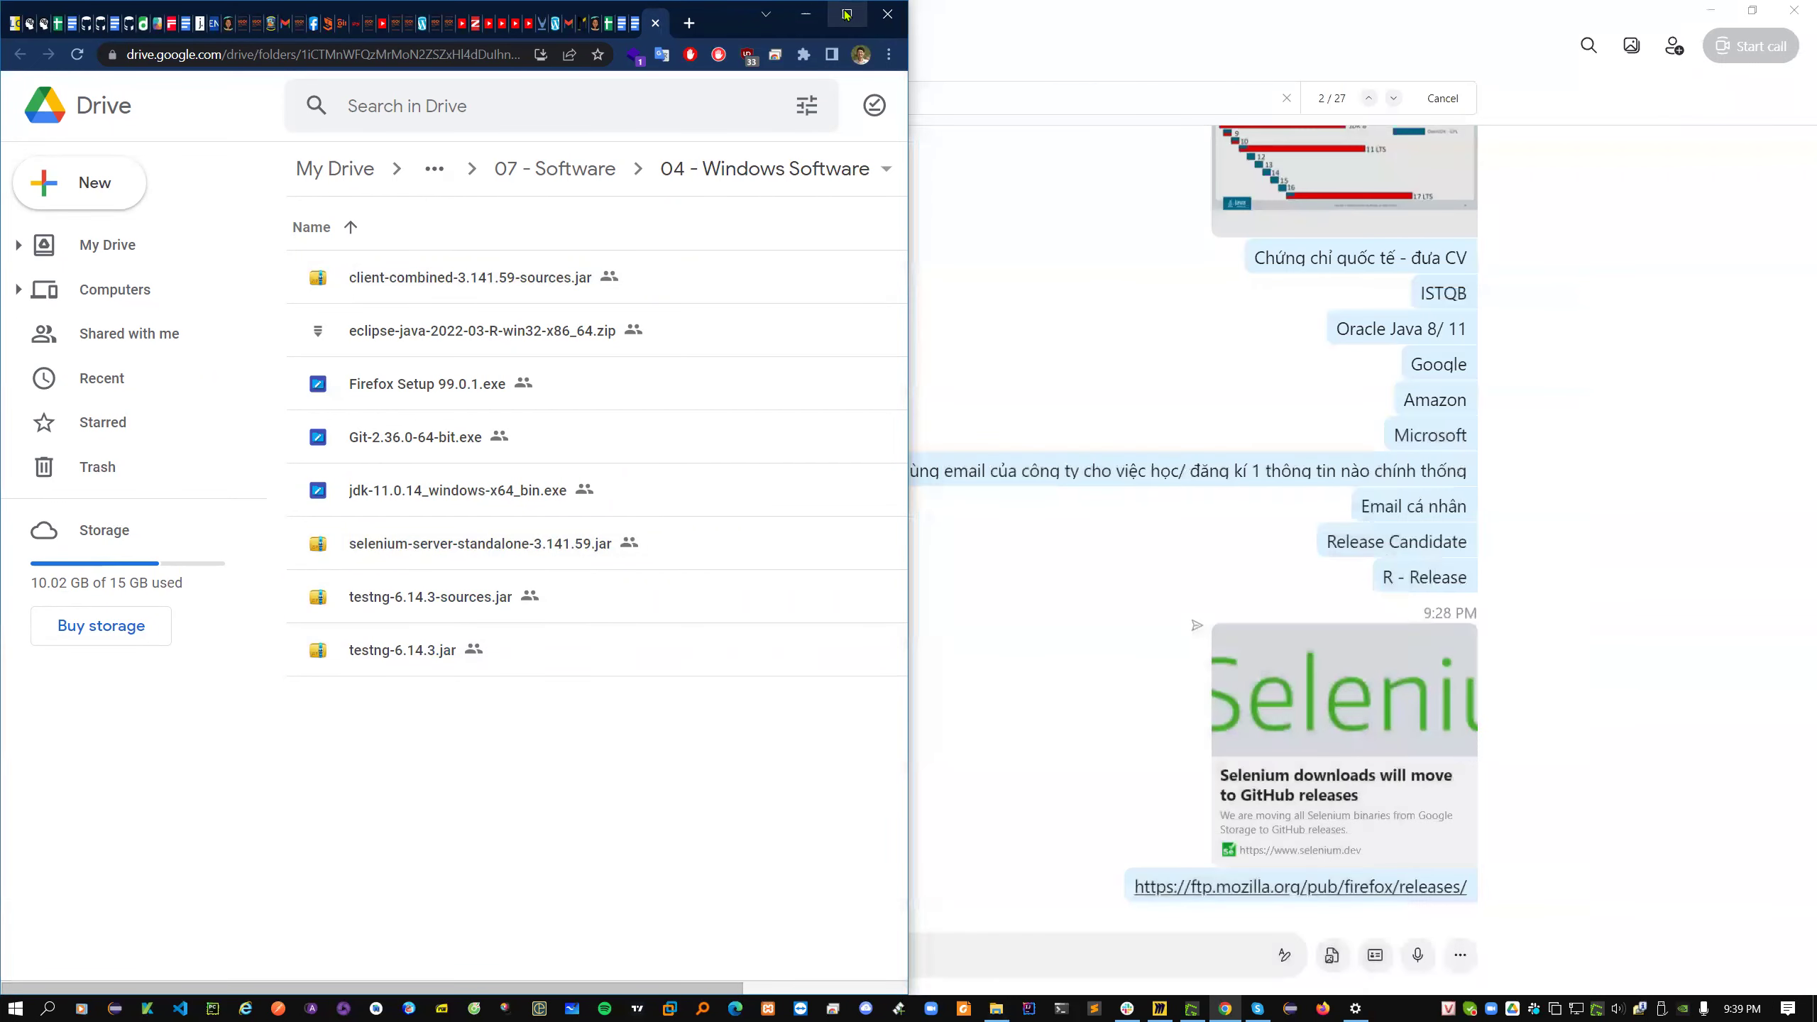
{"action": "left_click", "coordinate": [847, 13]}
{"action": "left_click", "coordinate": [1528, 14]}
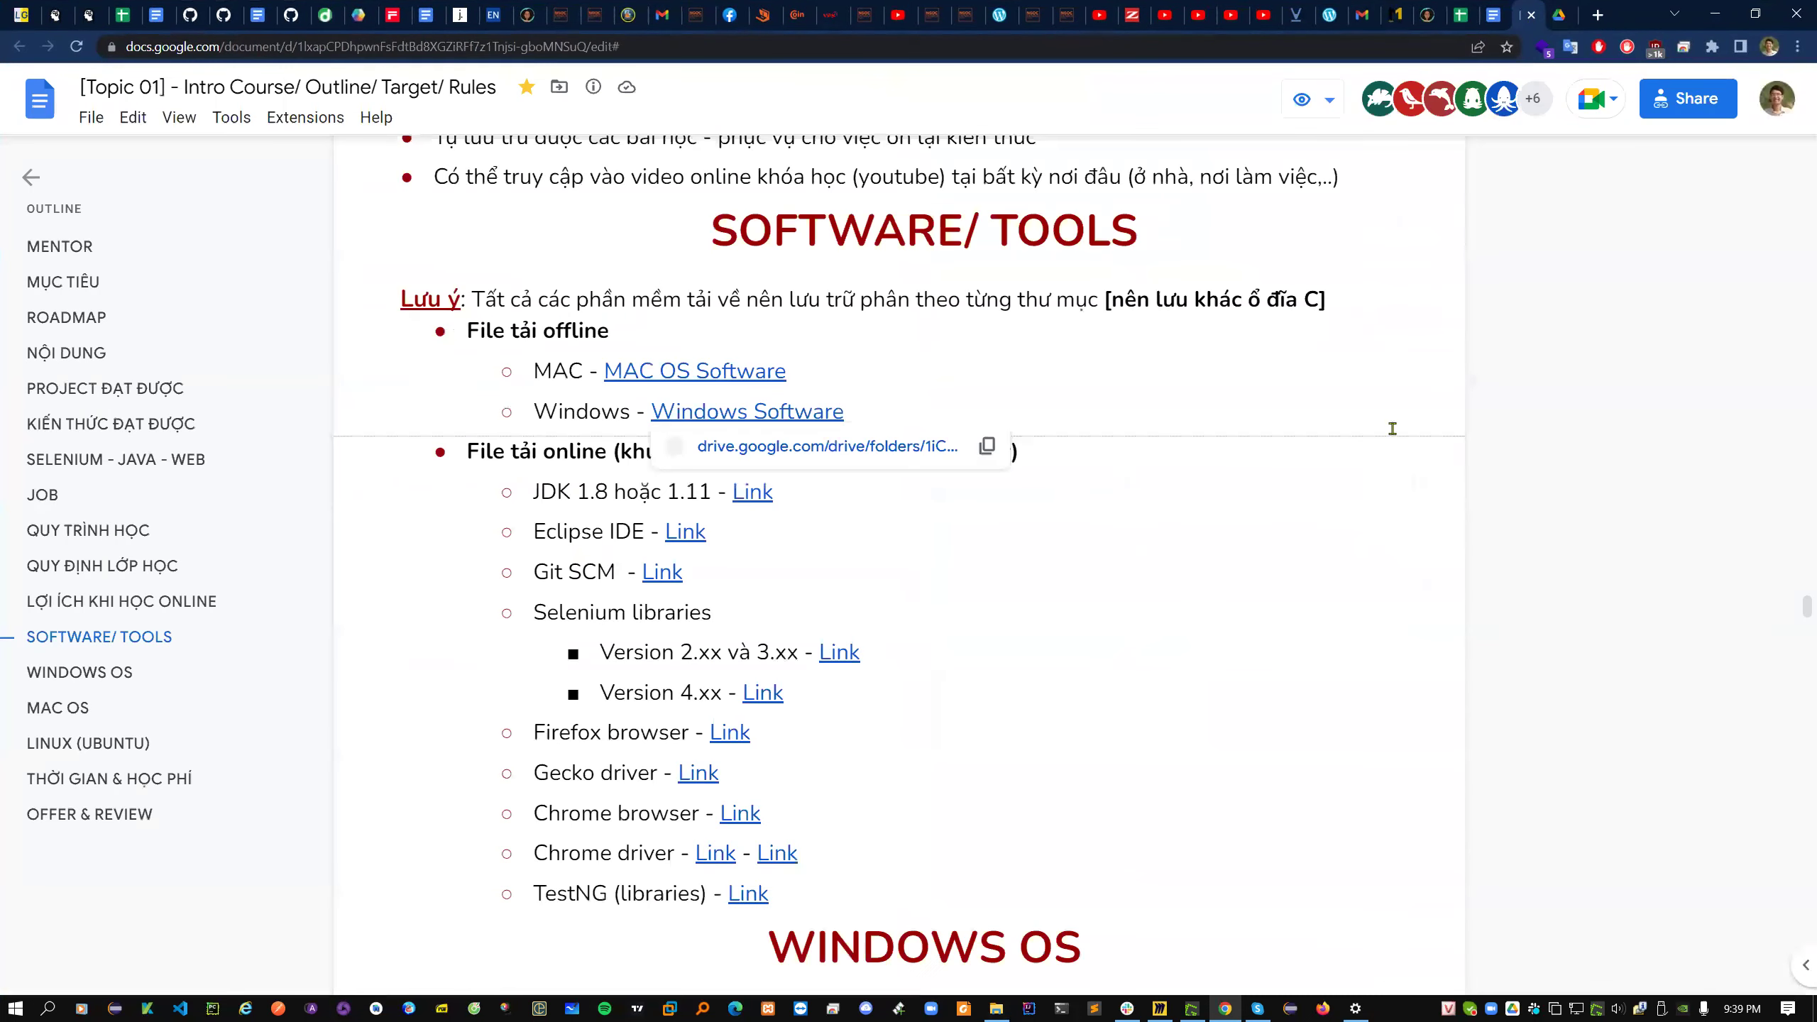
- Review the Windows OS section from Java JDK, Git and Eclipse setup through the TestNG plug-in check to Installed JREs and Compiler
{"action": "scroll", "coordinate": [1367, 493], "scroll_direction": "down", "scroll_amount": 5}
{"action": "triple_click", "coordinate": [1312, 520]}
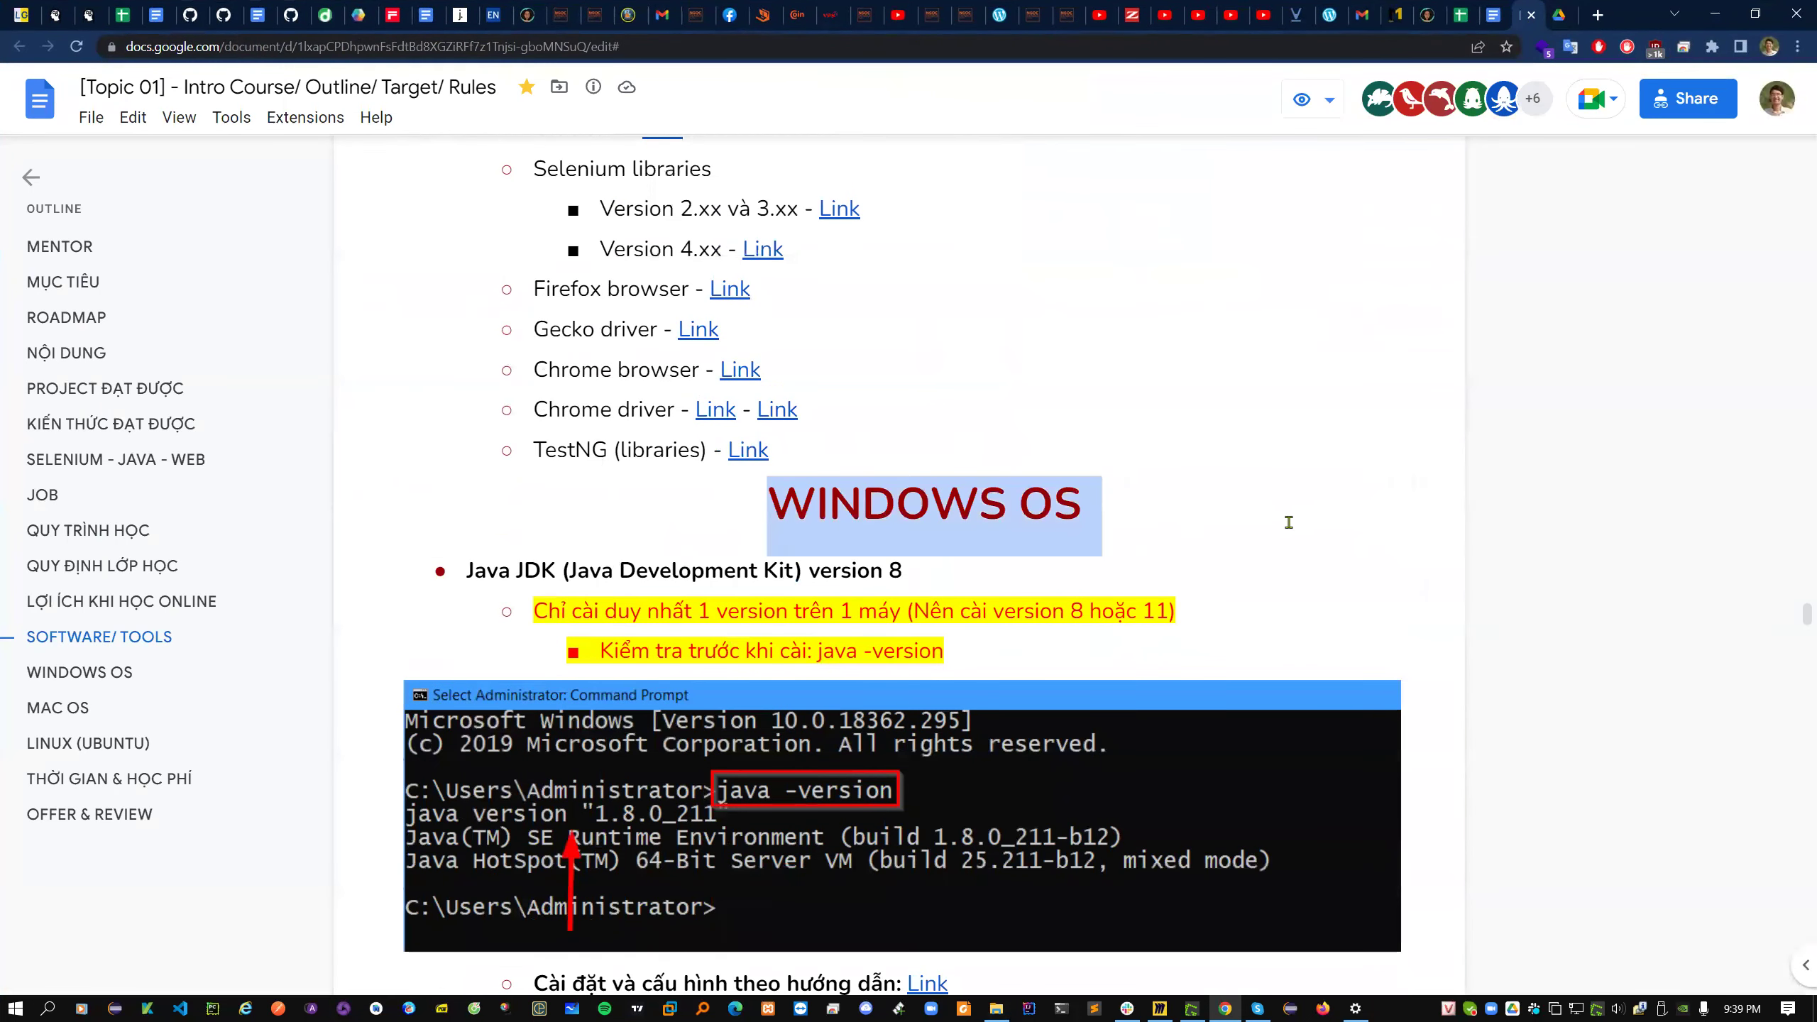
{"action": "scroll", "coordinate": [1055, 669], "scroll_direction": "down", "scroll_amount": 15}
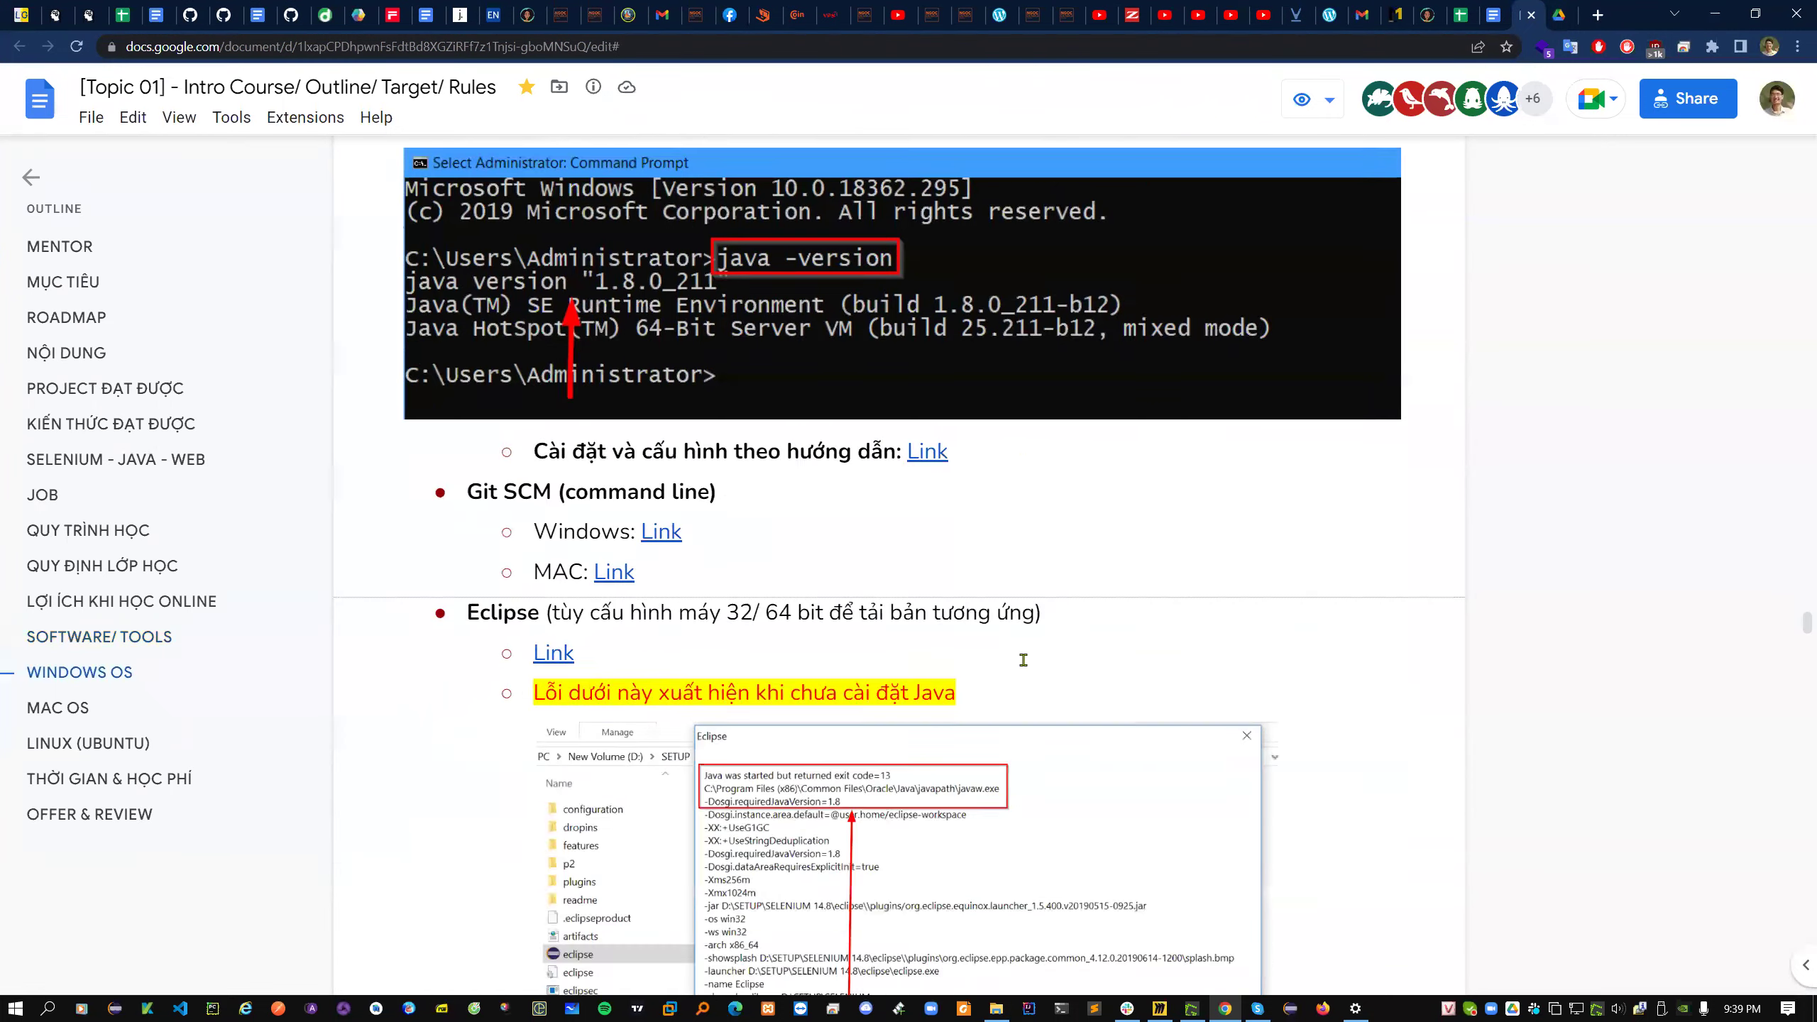
{"action": "scroll", "coordinate": [1055, 669], "scroll_direction": "down", "scroll_amount": 10}
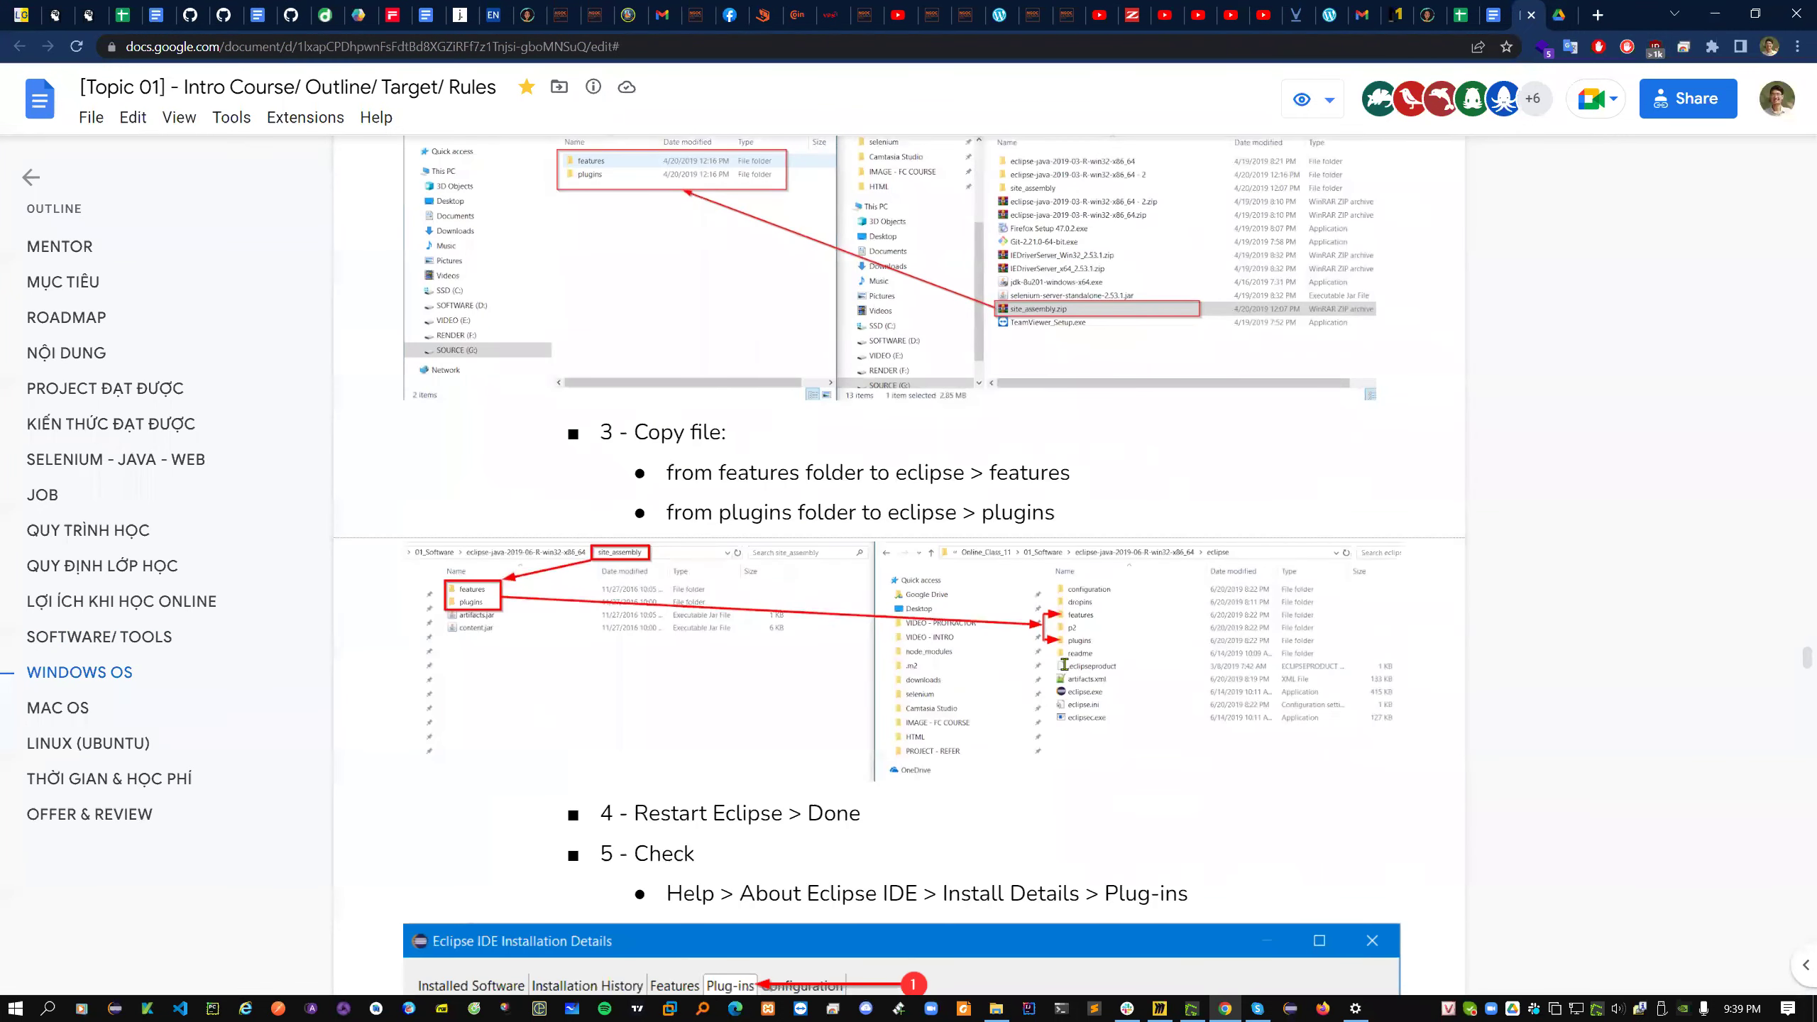
{"action": "scroll", "coordinate": [1064, 665], "scroll_direction": "down", "scroll_amount": 6}
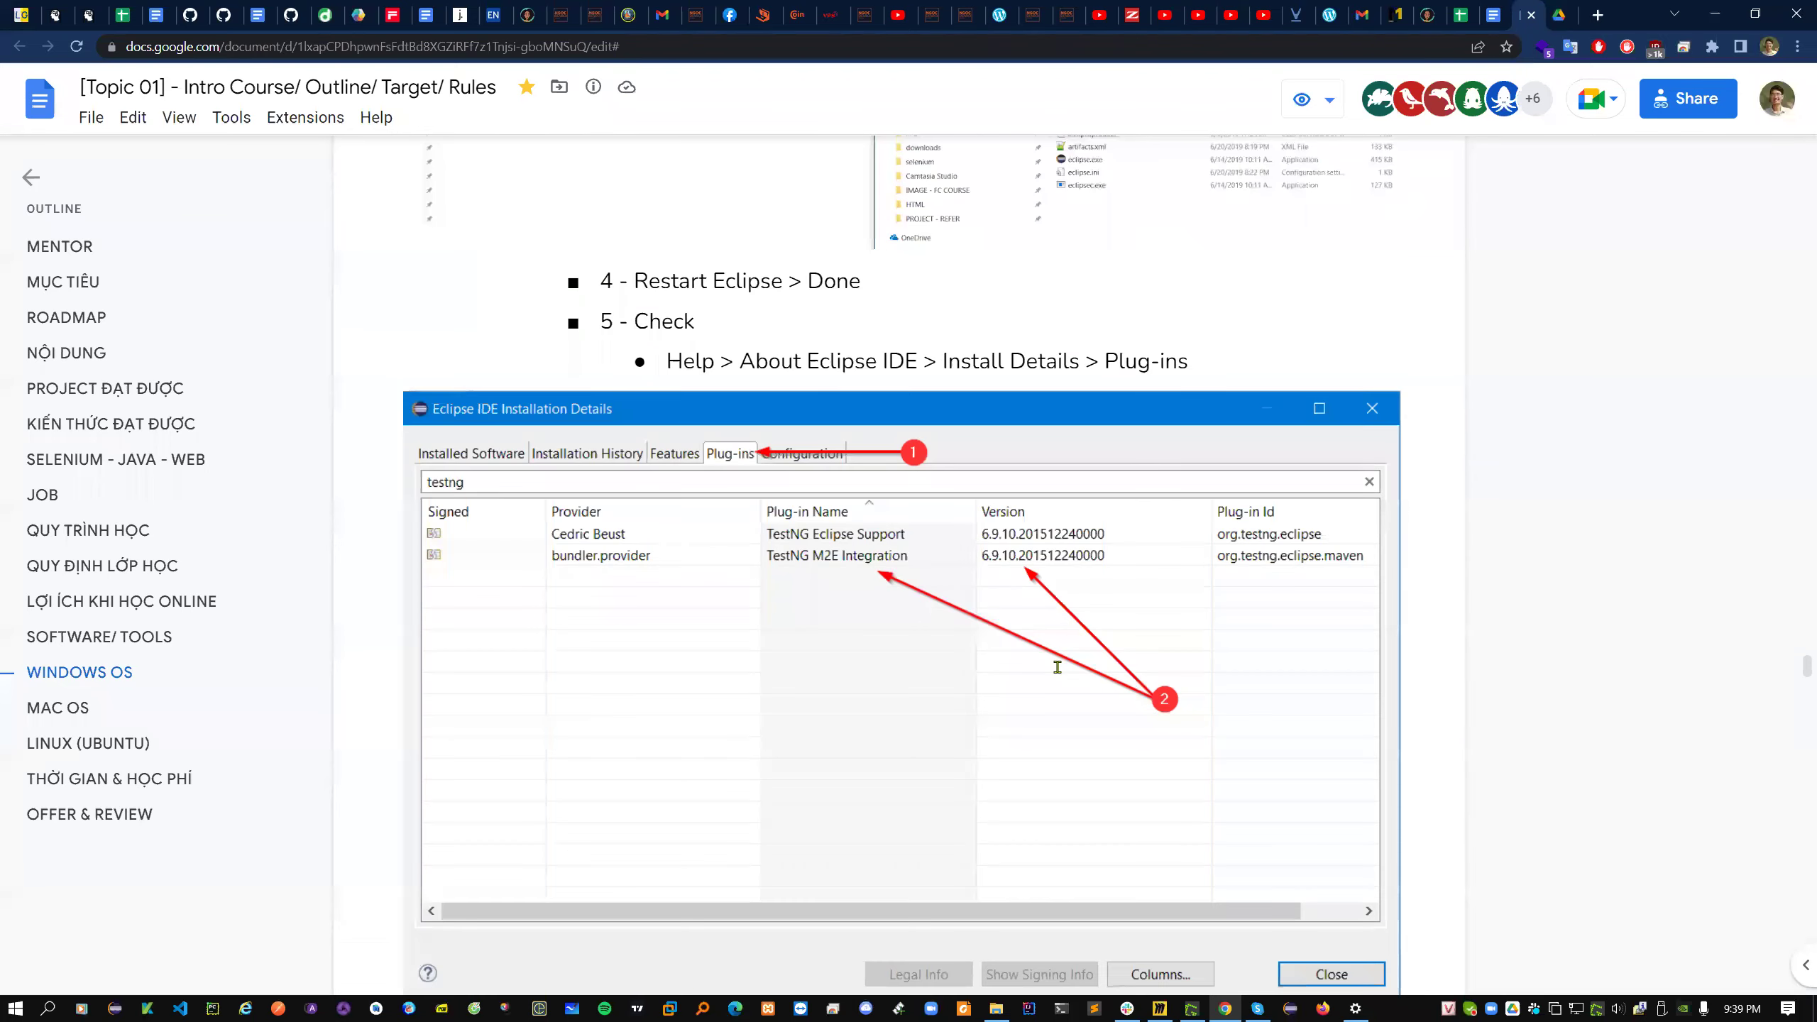
{"action": "scroll", "coordinate": [1058, 667], "scroll_direction": "down", "scroll_amount": 20}
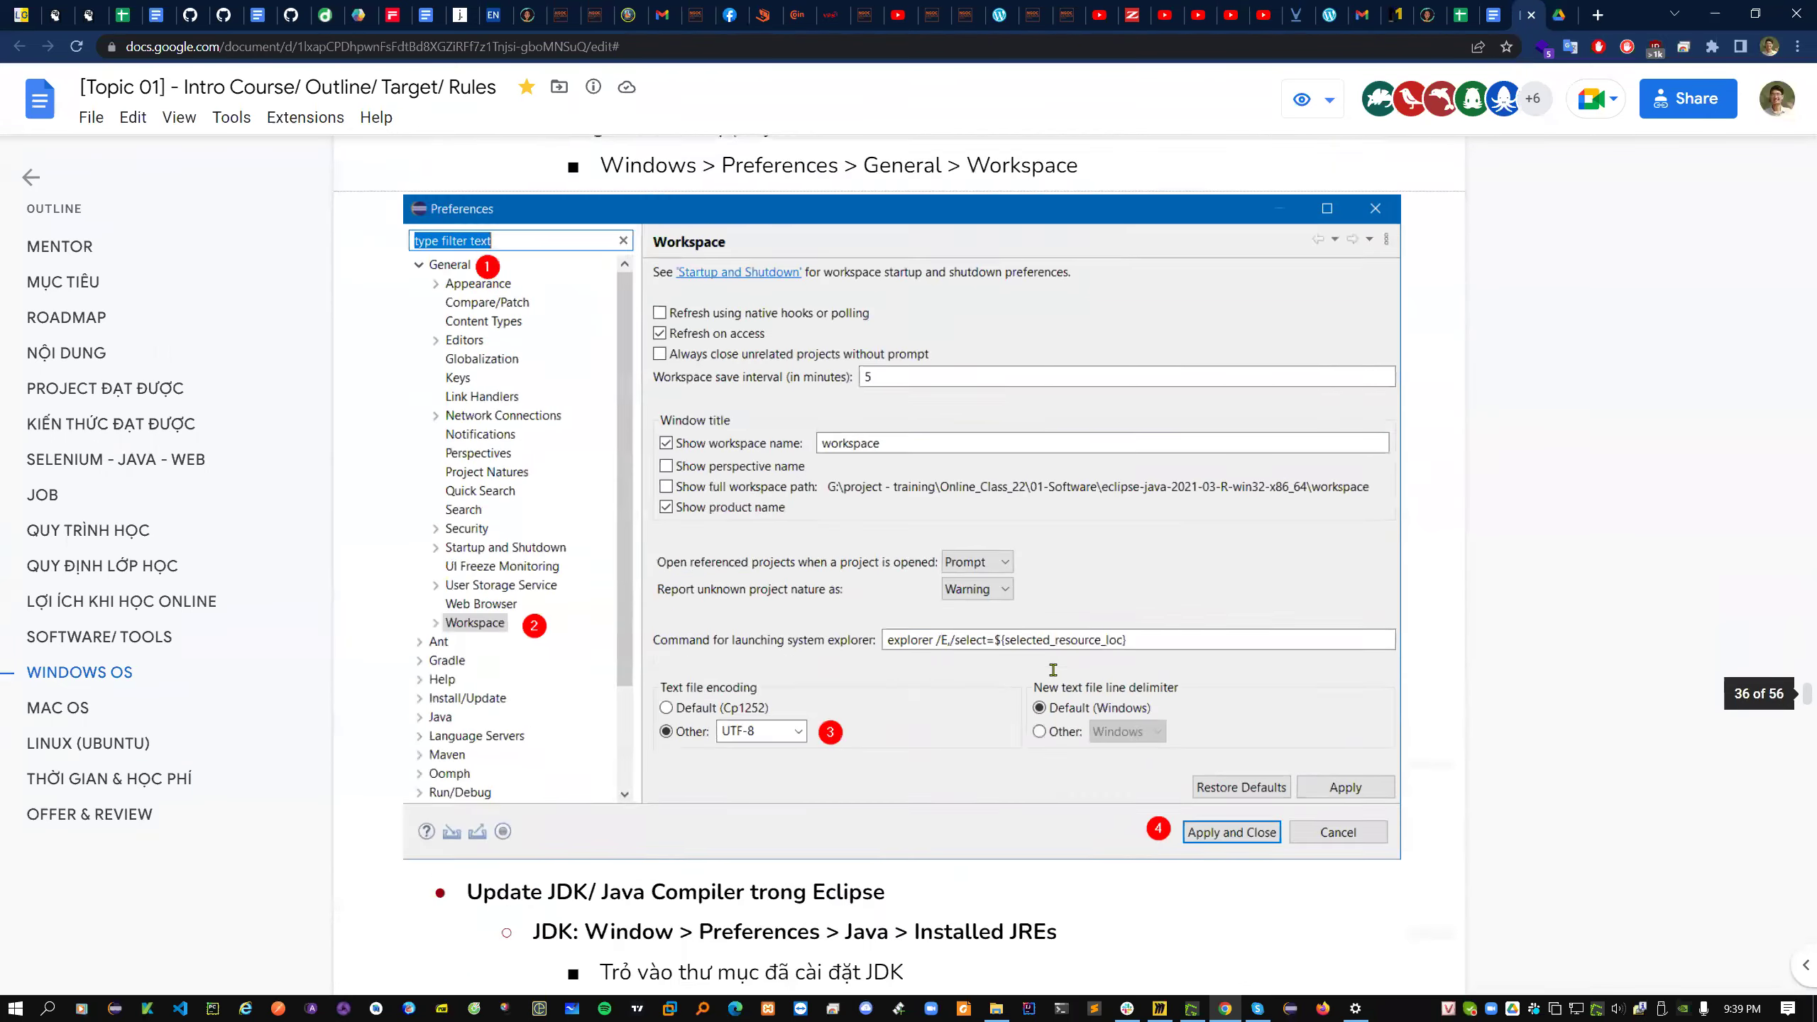
{"action": "scroll", "coordinate": [1053, 669], "scroll_direction": "down", "scroll_amount": 10}
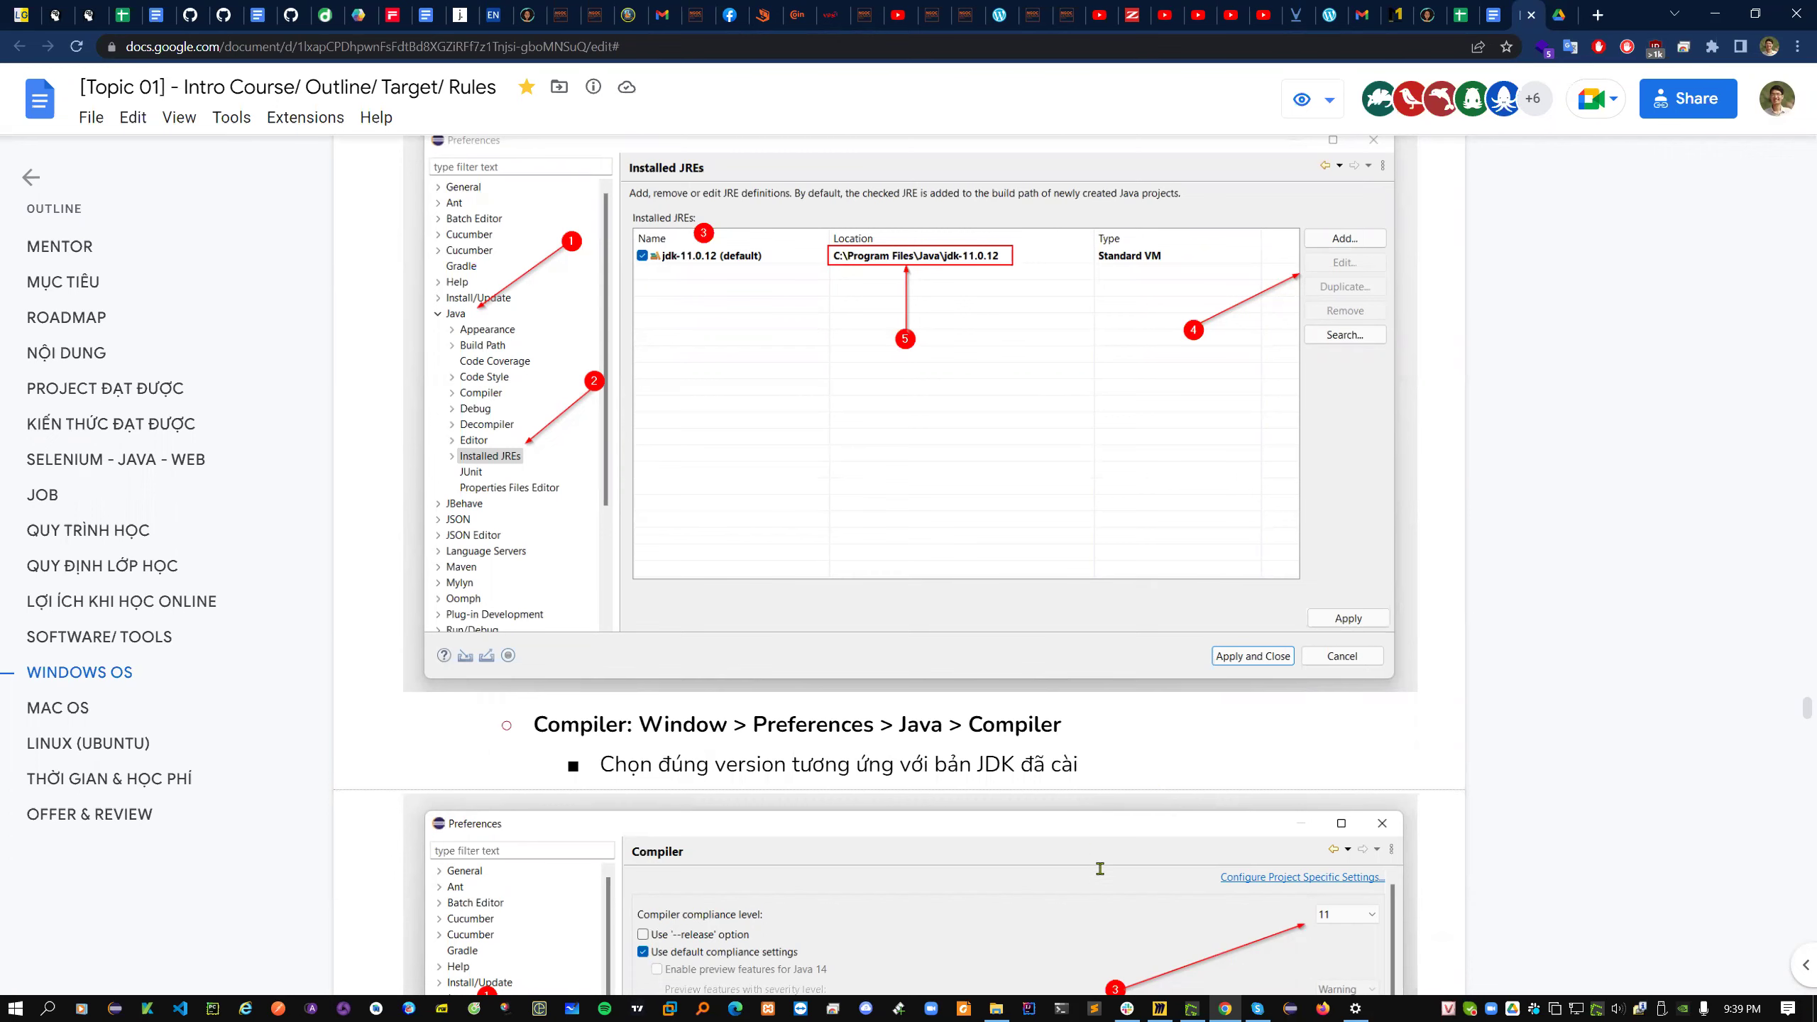
- Switch to Skype and send "Ko ngại khó - ko ngại khổ" to the Selenium_Online_27 group
{"action": "left_click", "coordinate": [1257, 1008]}
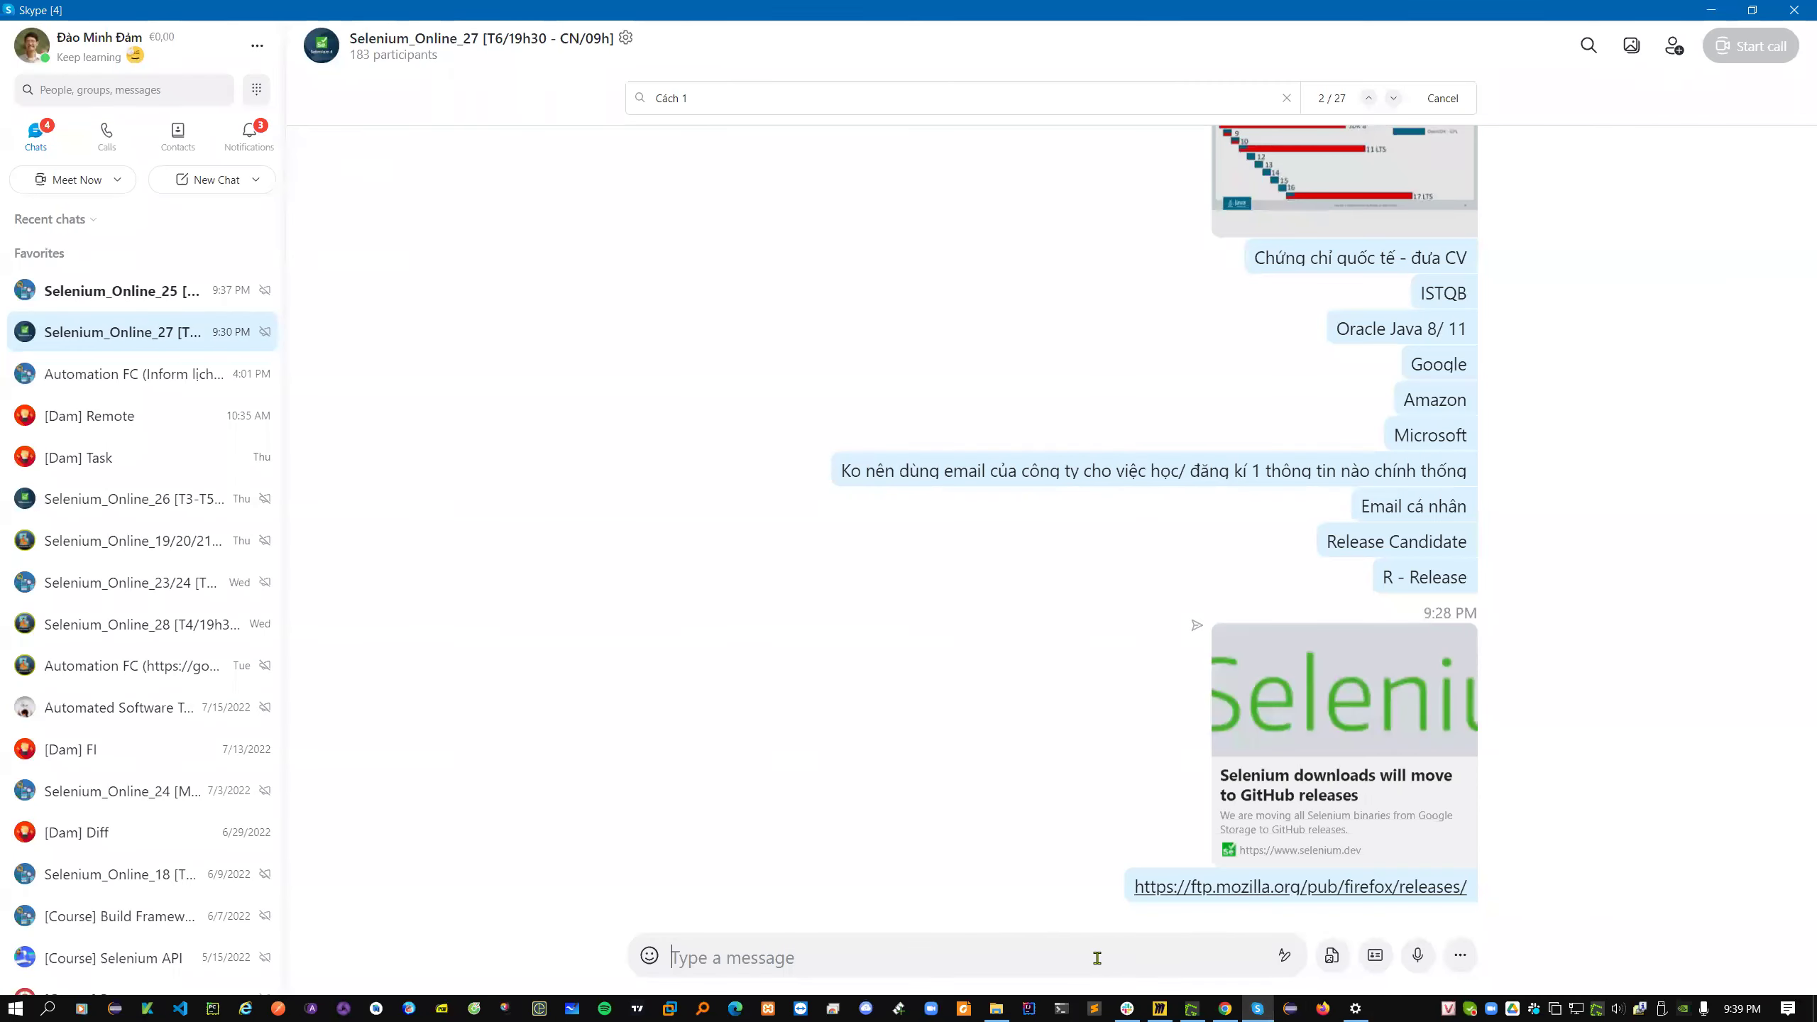
{"action": "type", "text": "KO"}
{"action": "key", "text": "BackSpace"}
{"action": "type", "text": "o ngại khóa -"}
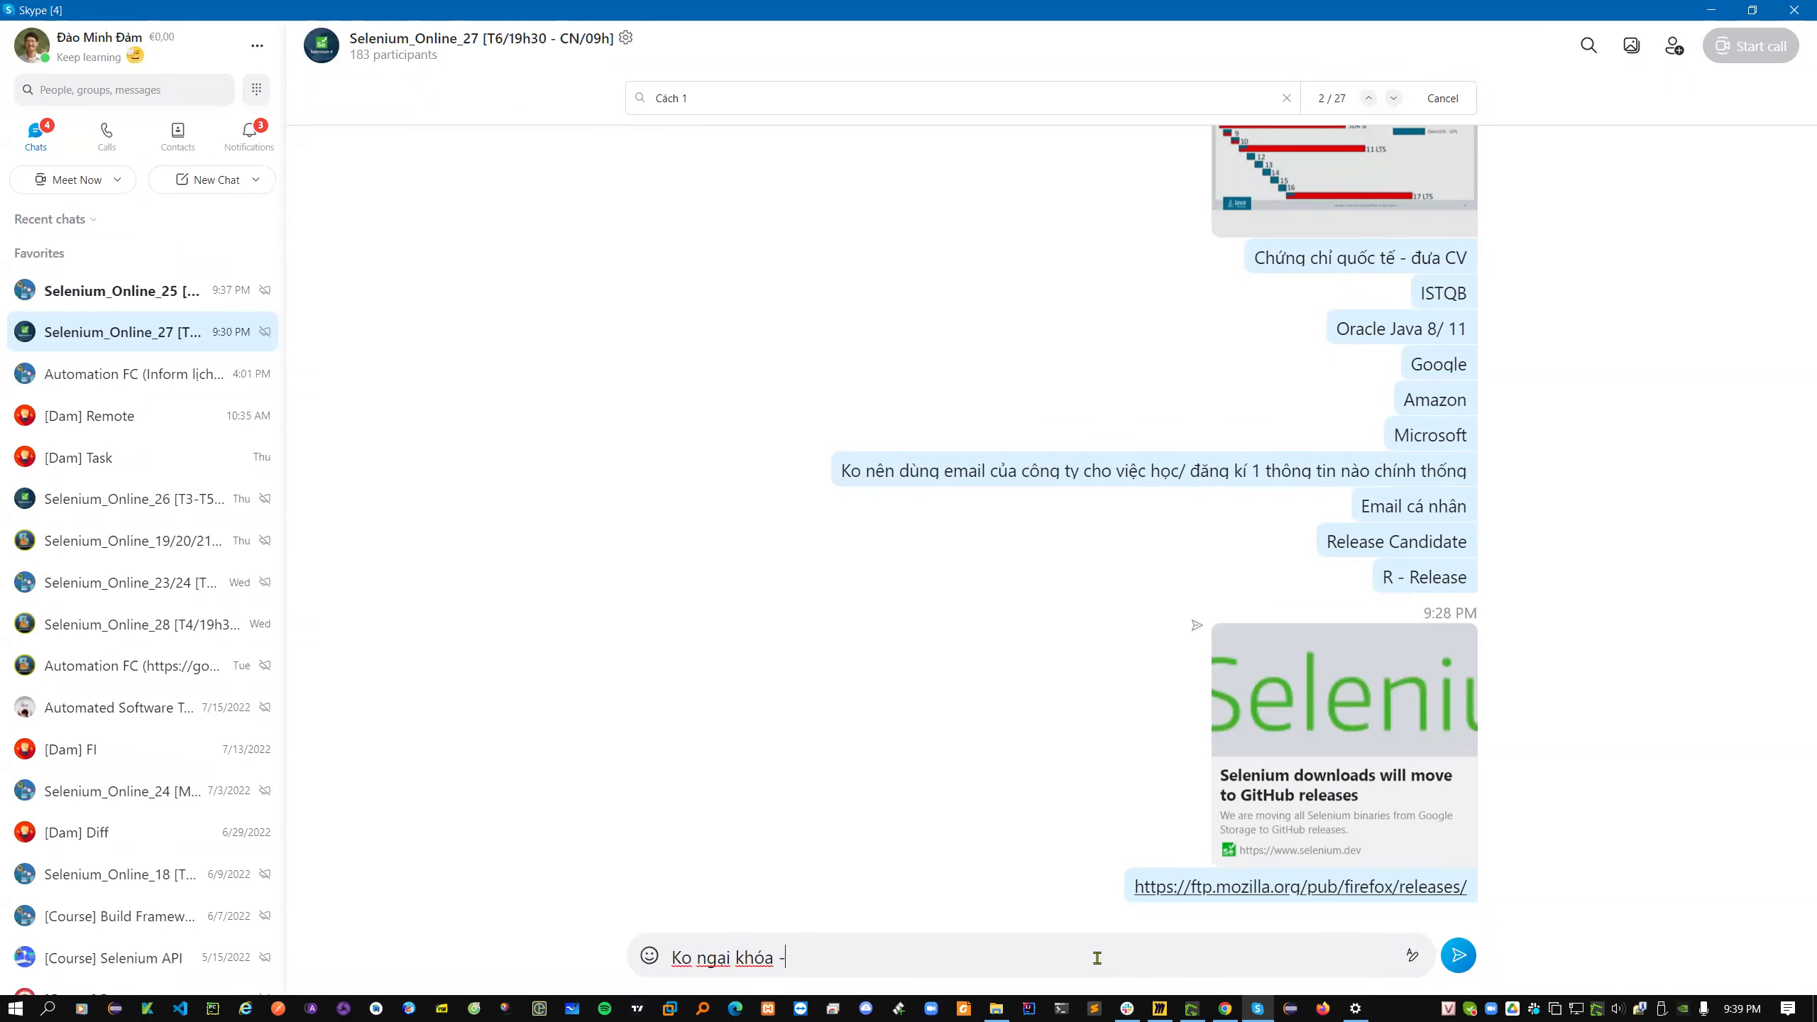
{"action": "key", "text": "BackSpace"}
{"action": "type", "text": "- Ko ngại khổ"}
{"action": "key", "text": "Return"}
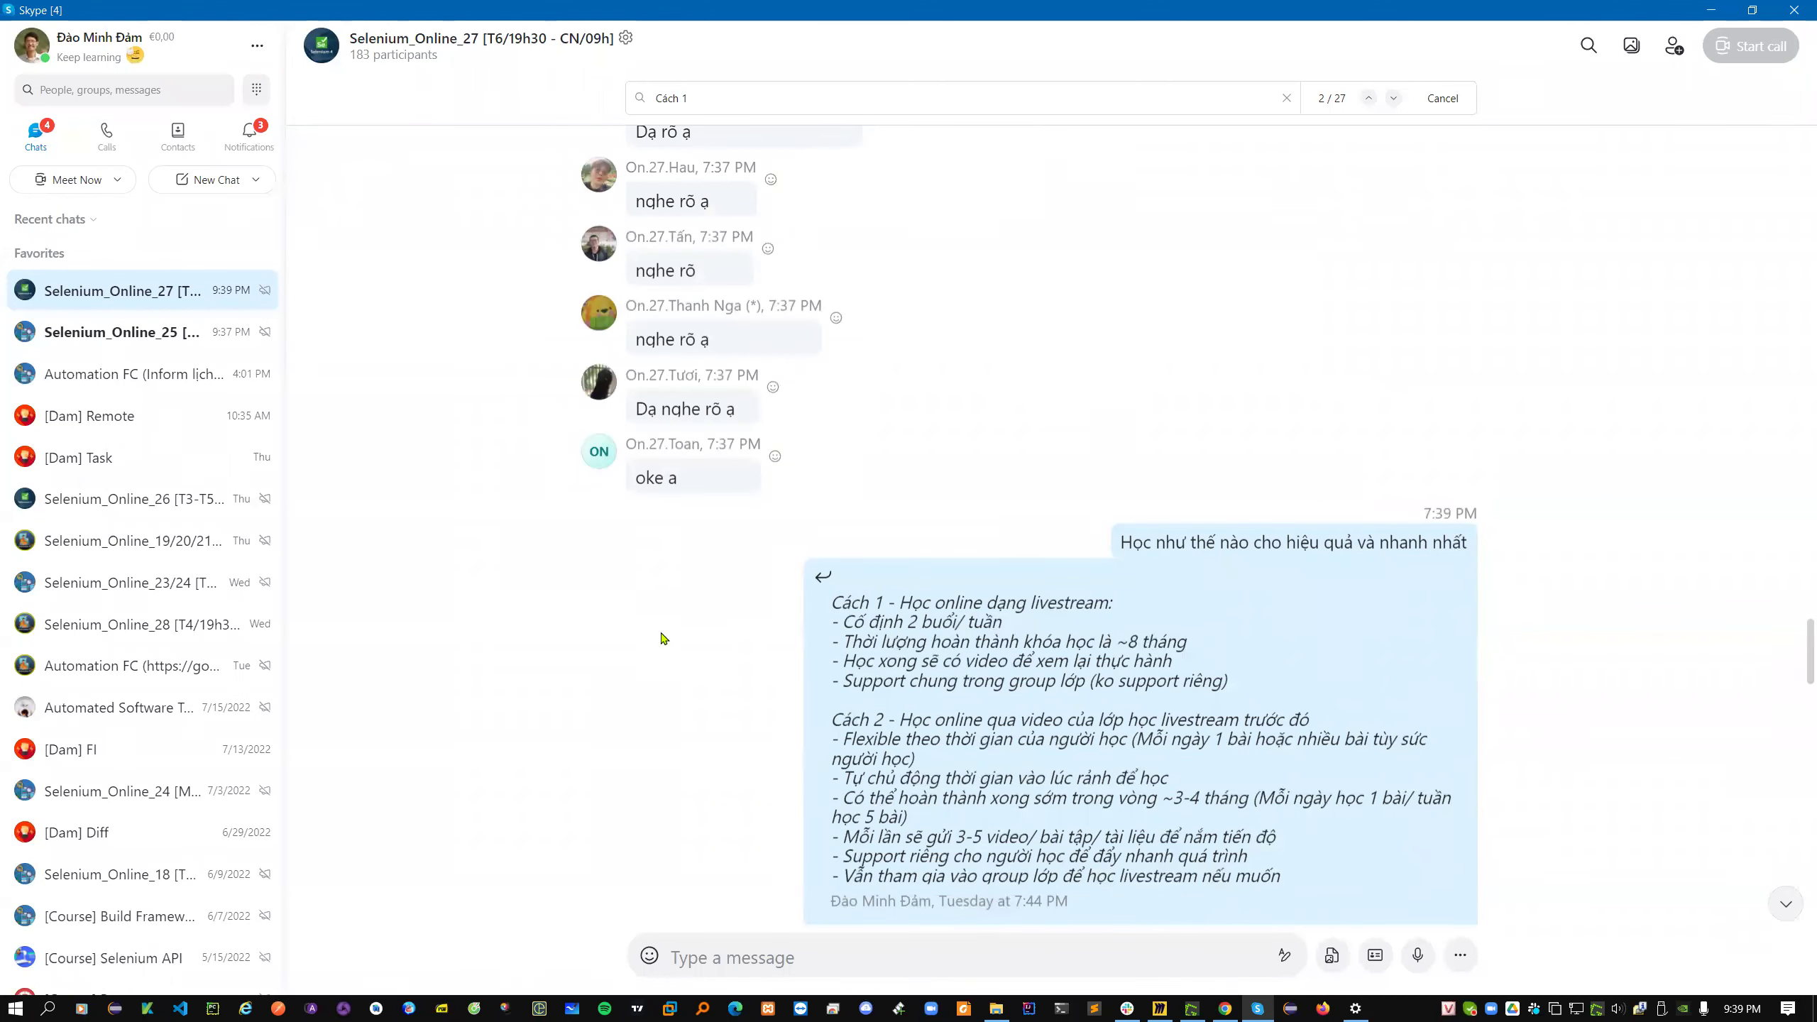
- Edit the last sent message to read "Ko ngại khó - ko ngại khổ - ko ngại lỗi"
{"action": "scroll", "coordinate": [823, 659], "scroll_direction": "down", "scroll_amount": 10}
{"action": "scroll", "coordinate": [862, 680], "scroll_direction": "down", "scroll_amount": 10}
{"action": "left_click", "coordinate": [966, 948]}
{"action": "key", "text": "Up"}
{"action": "type", "text": "- "}
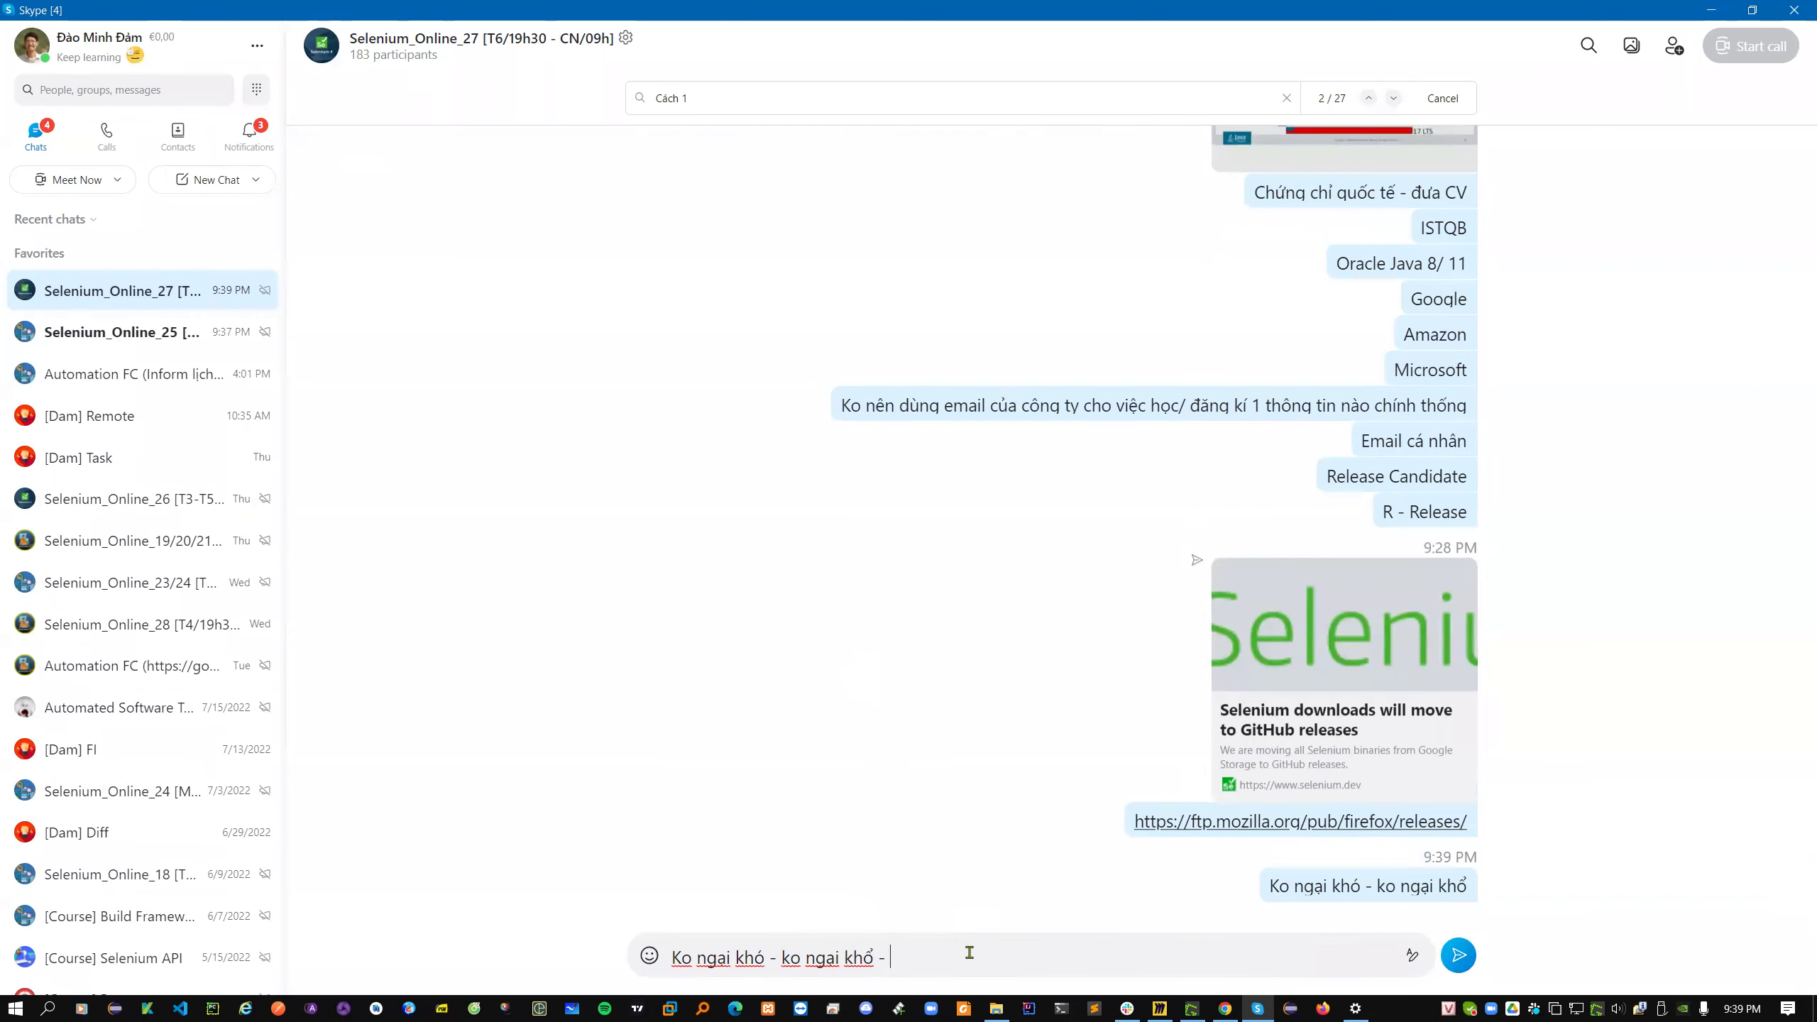
{"action": "type", "text": "ko ngại lởi lỗ"}
{"action": "key", "text": "Return"}
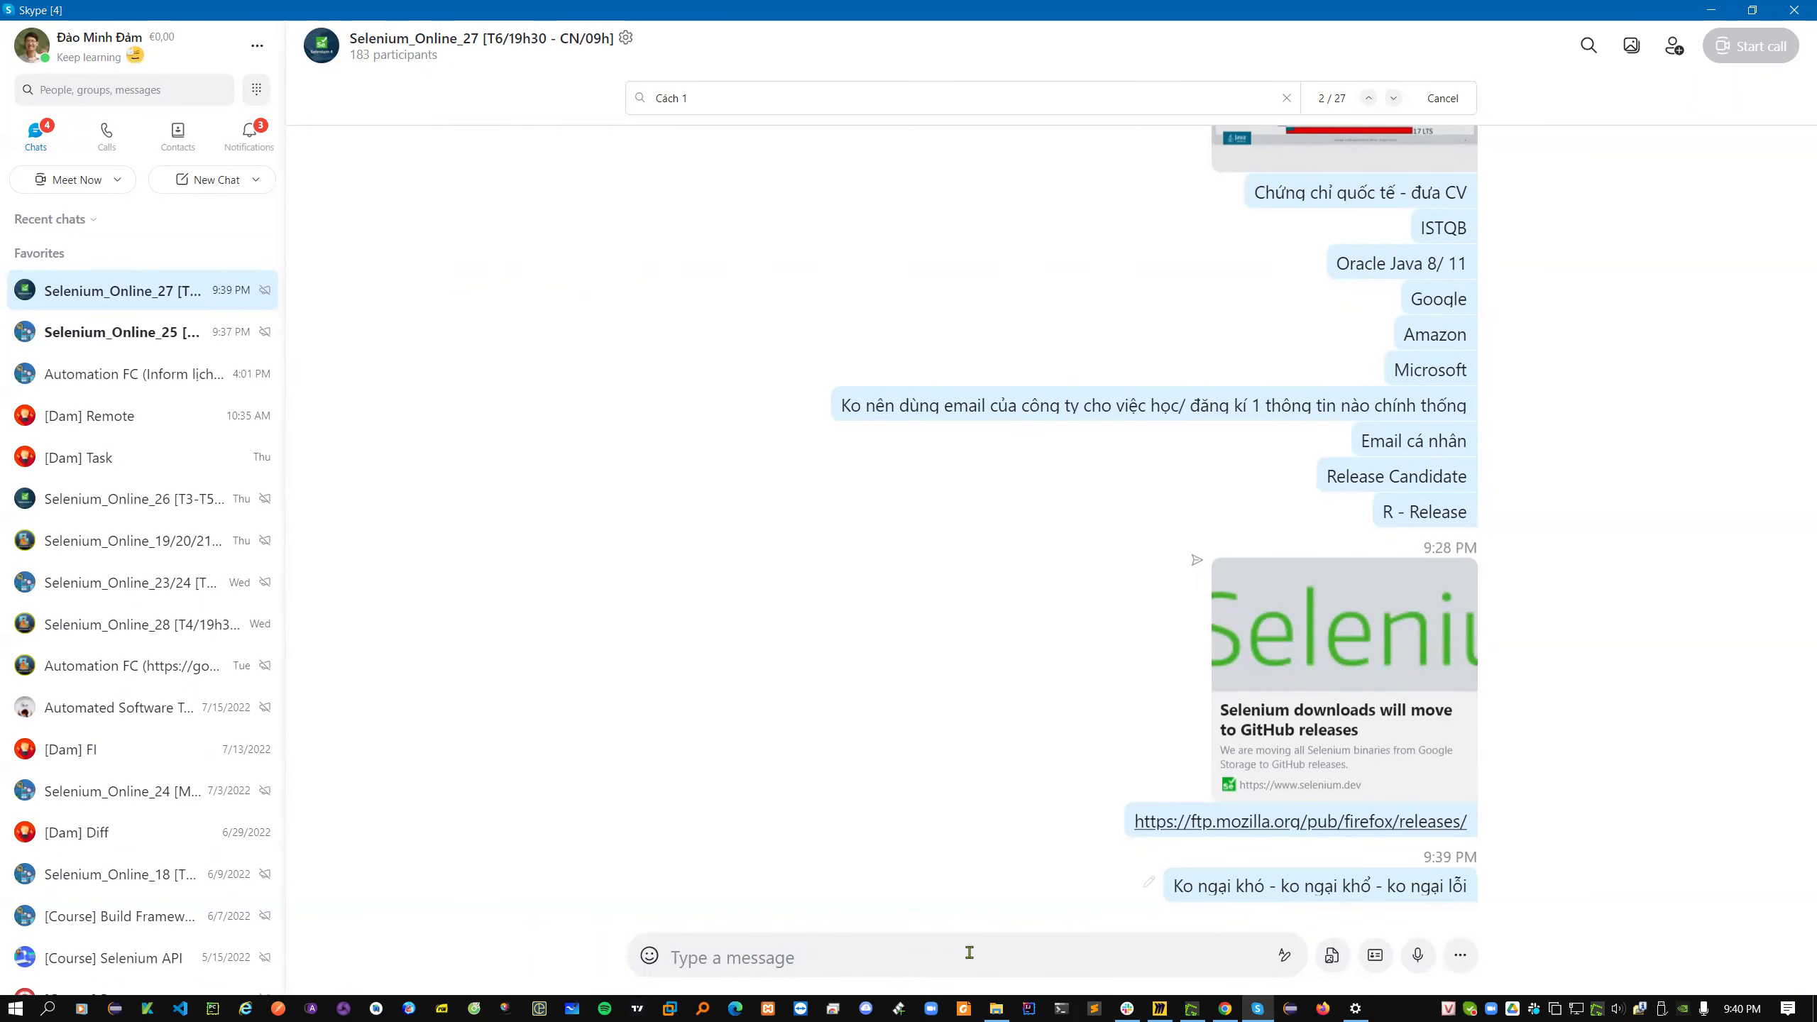
- Point out the edited message and look back at the earlier messages about IT salaries
{"action": "left_click_drag", "start_coordinate": [1174, 885], "coordinate": [1464, 887]}
{"action": "left_click", "coordinate": [1465, 887]}
{"action": "scroll", "coordinate": [948, 719], "scroll_direction": "up", "scroll_amount": 10}
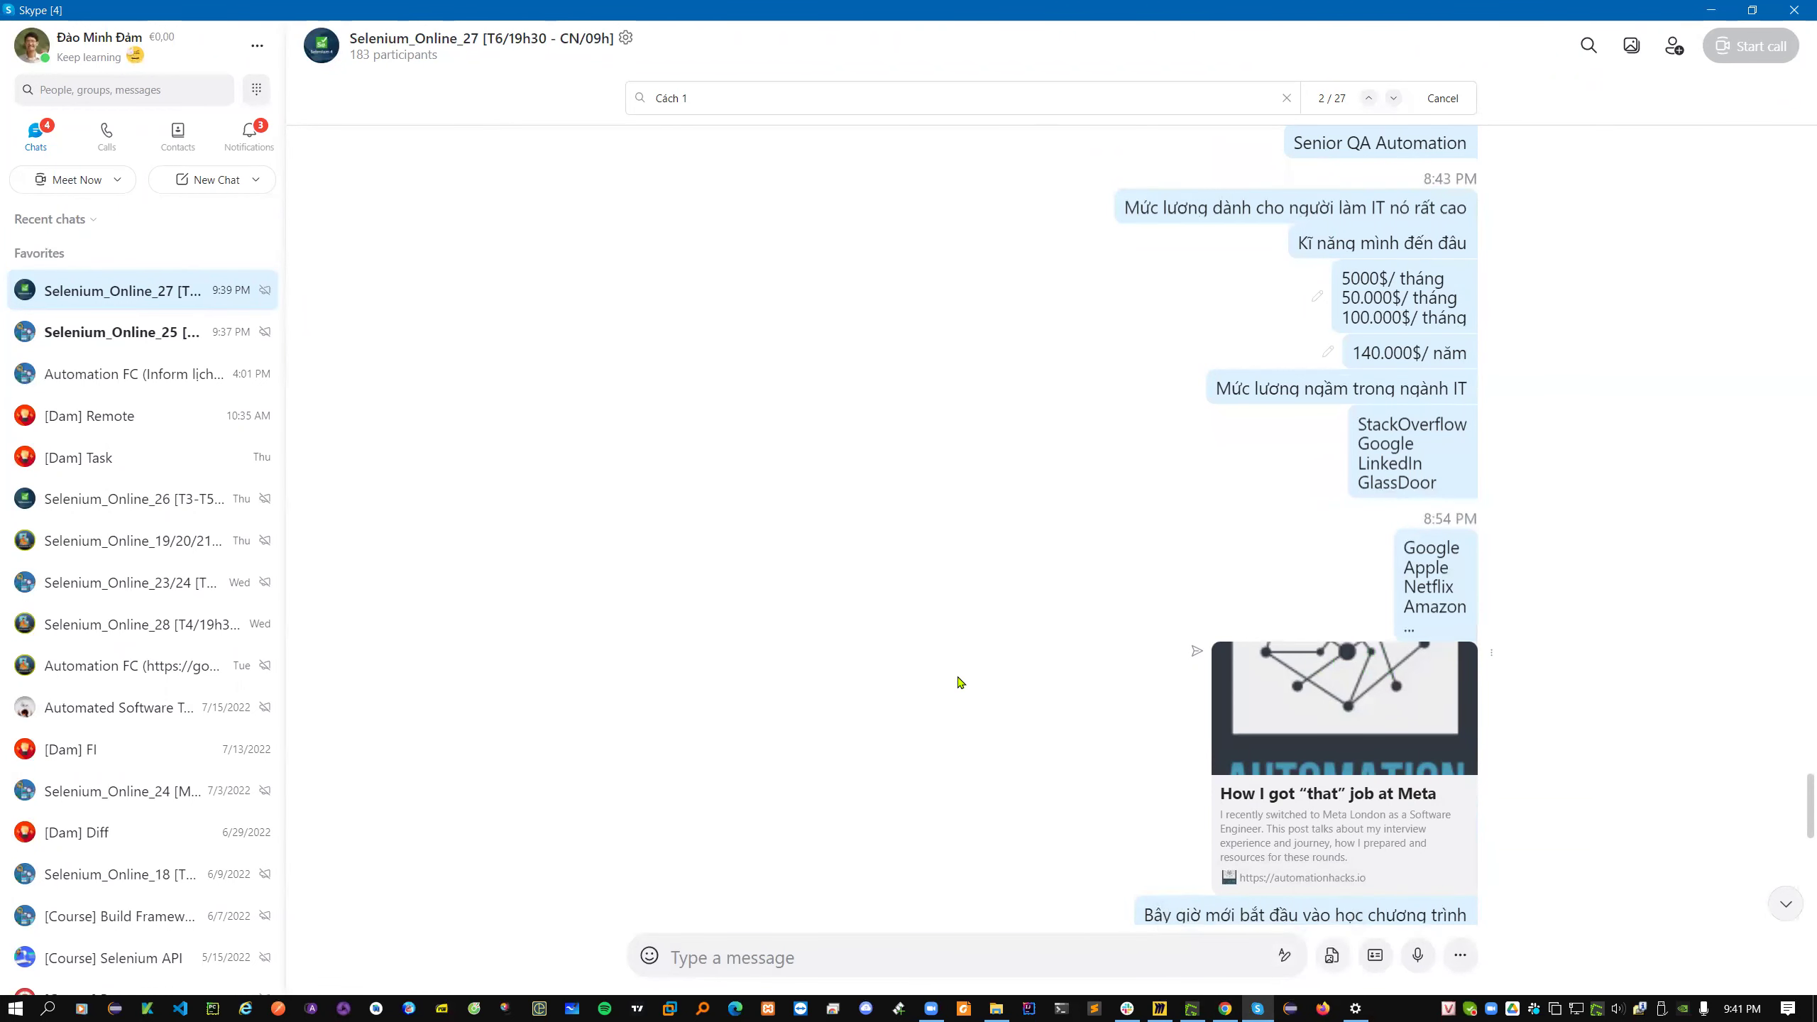
- Check the speaker volume and read the group chat from the learning-method messages down to the latest replies
{"action": "right_click", "coordinate": [1355, 1008]}
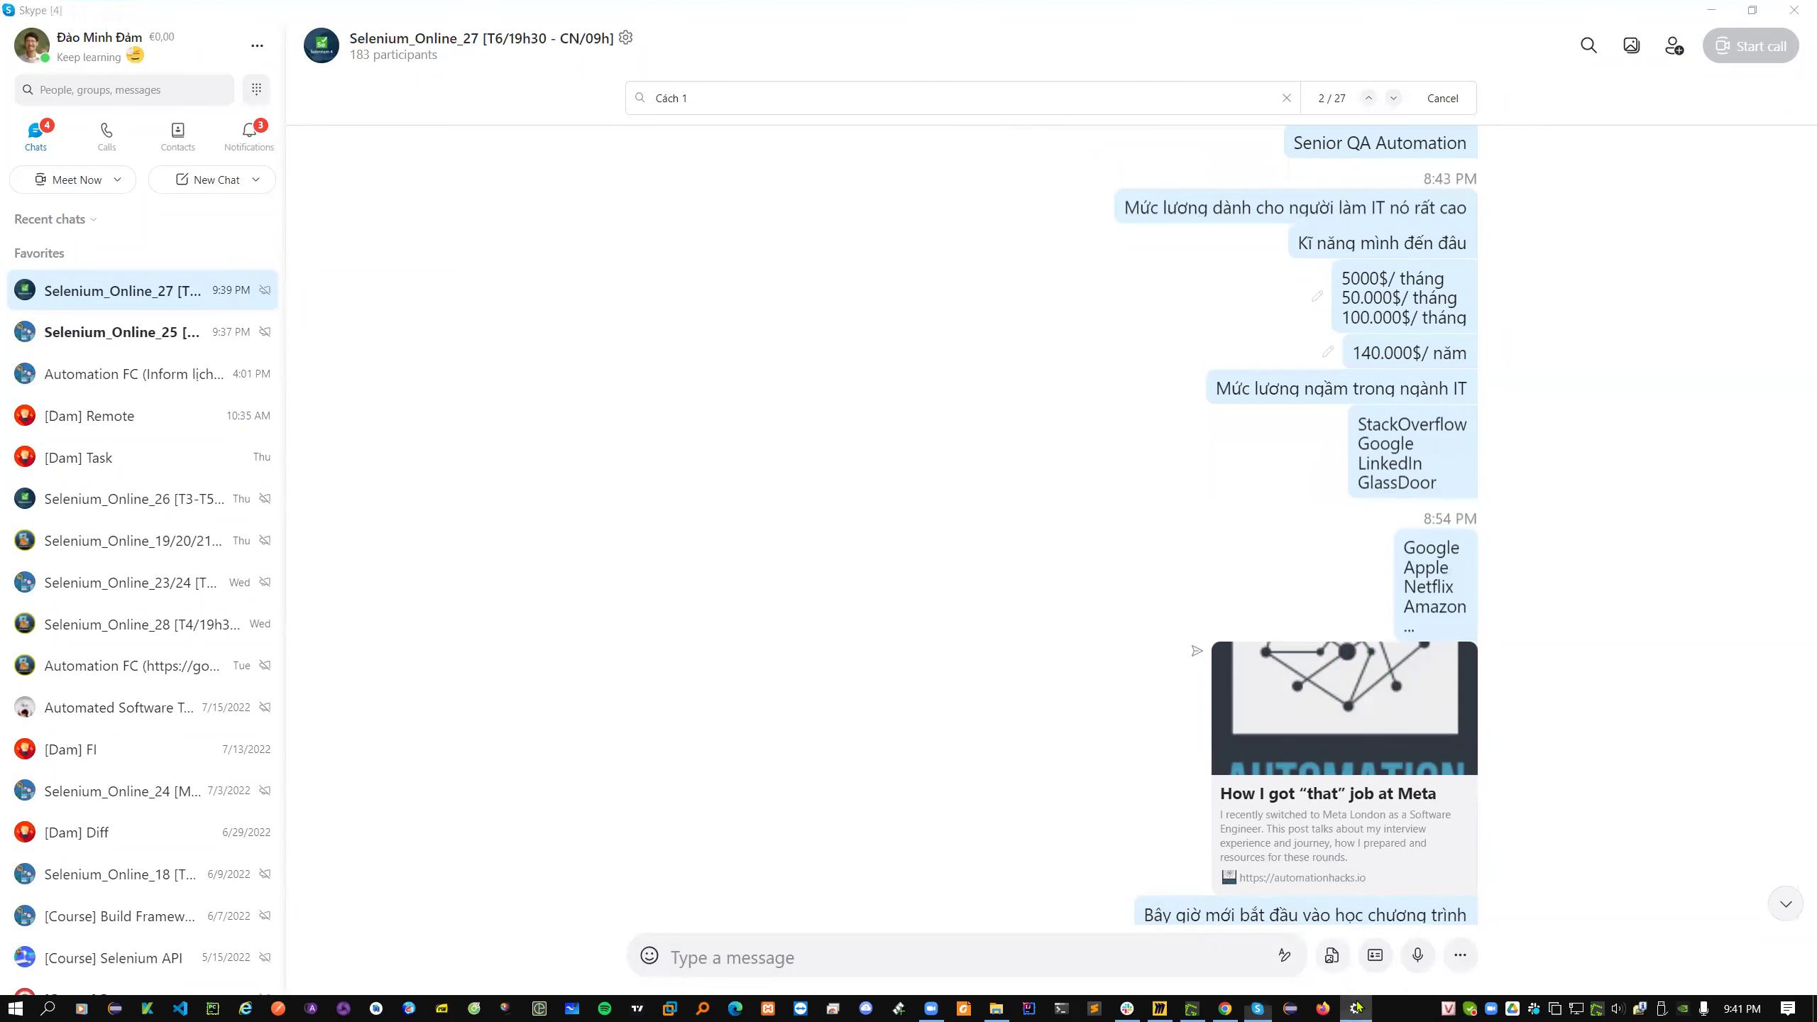
{"action": "left_click", "coordinate": [1099, 810]}
{"action": "scroll", "coordinate": [1114, 804], "scroll_direction": "up", "scroll_amount": 3}
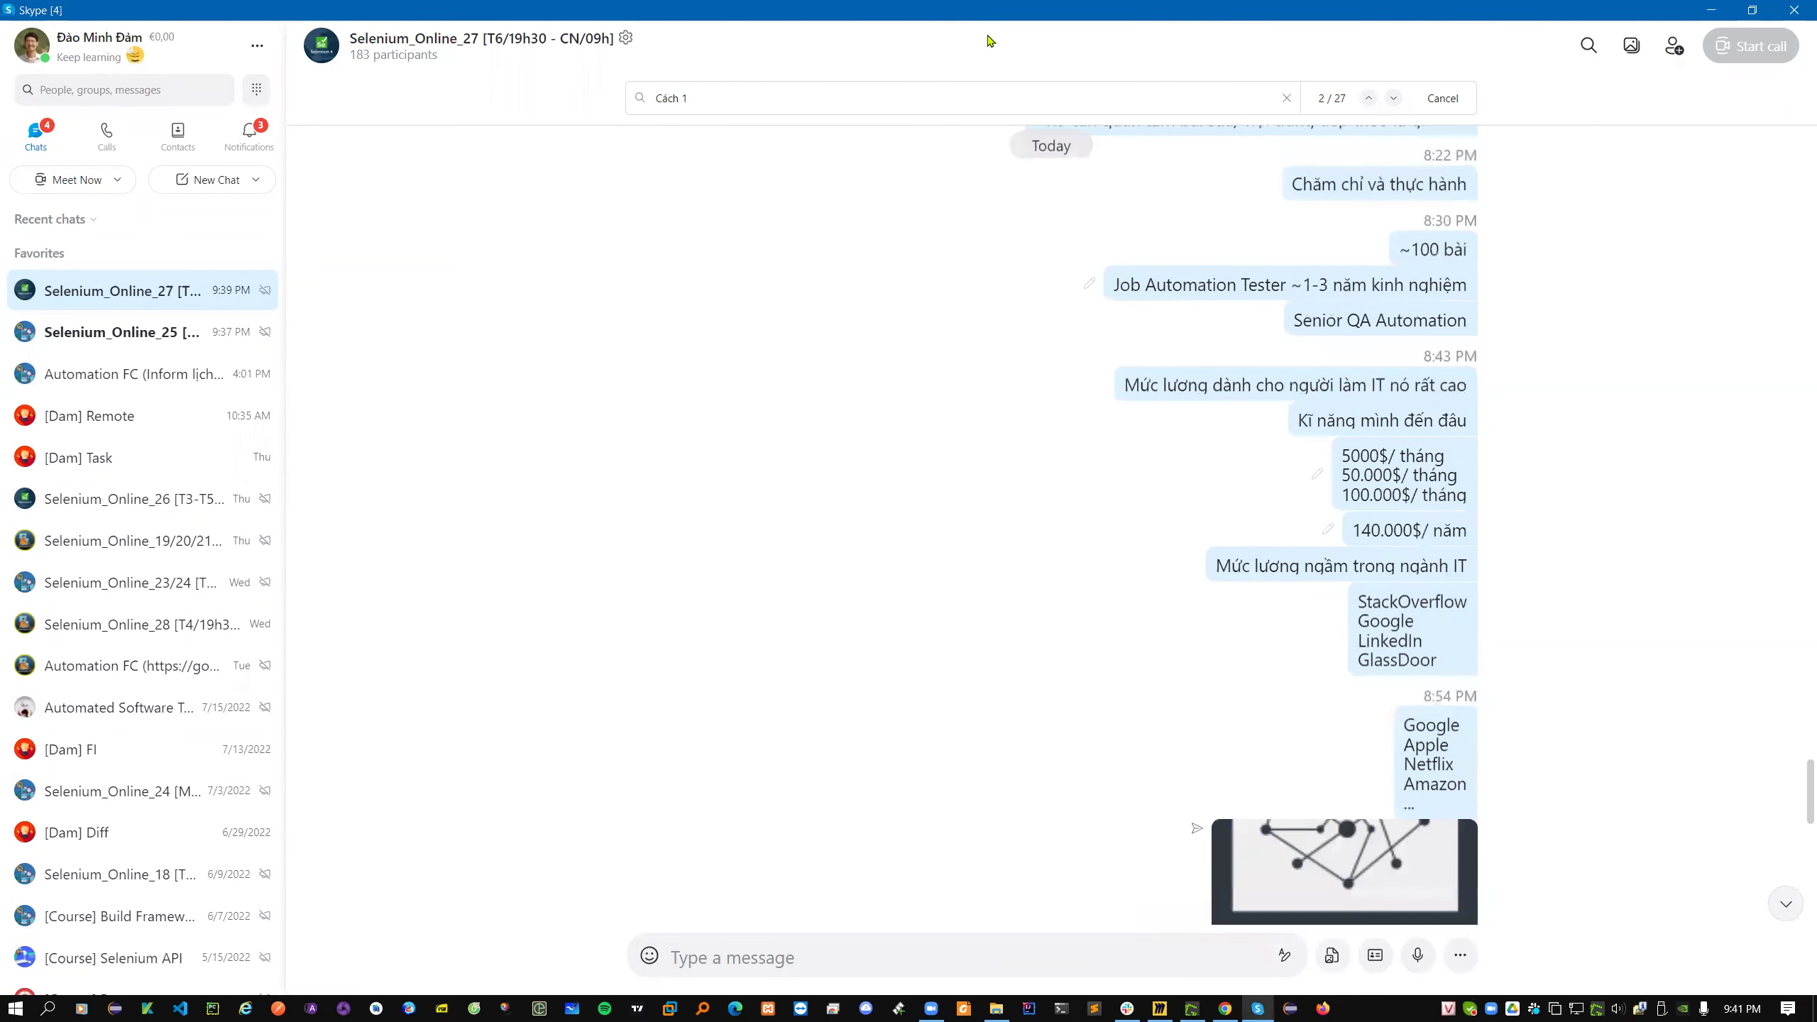
{"action": "left_click", "coordinate": [1614, 1007]}
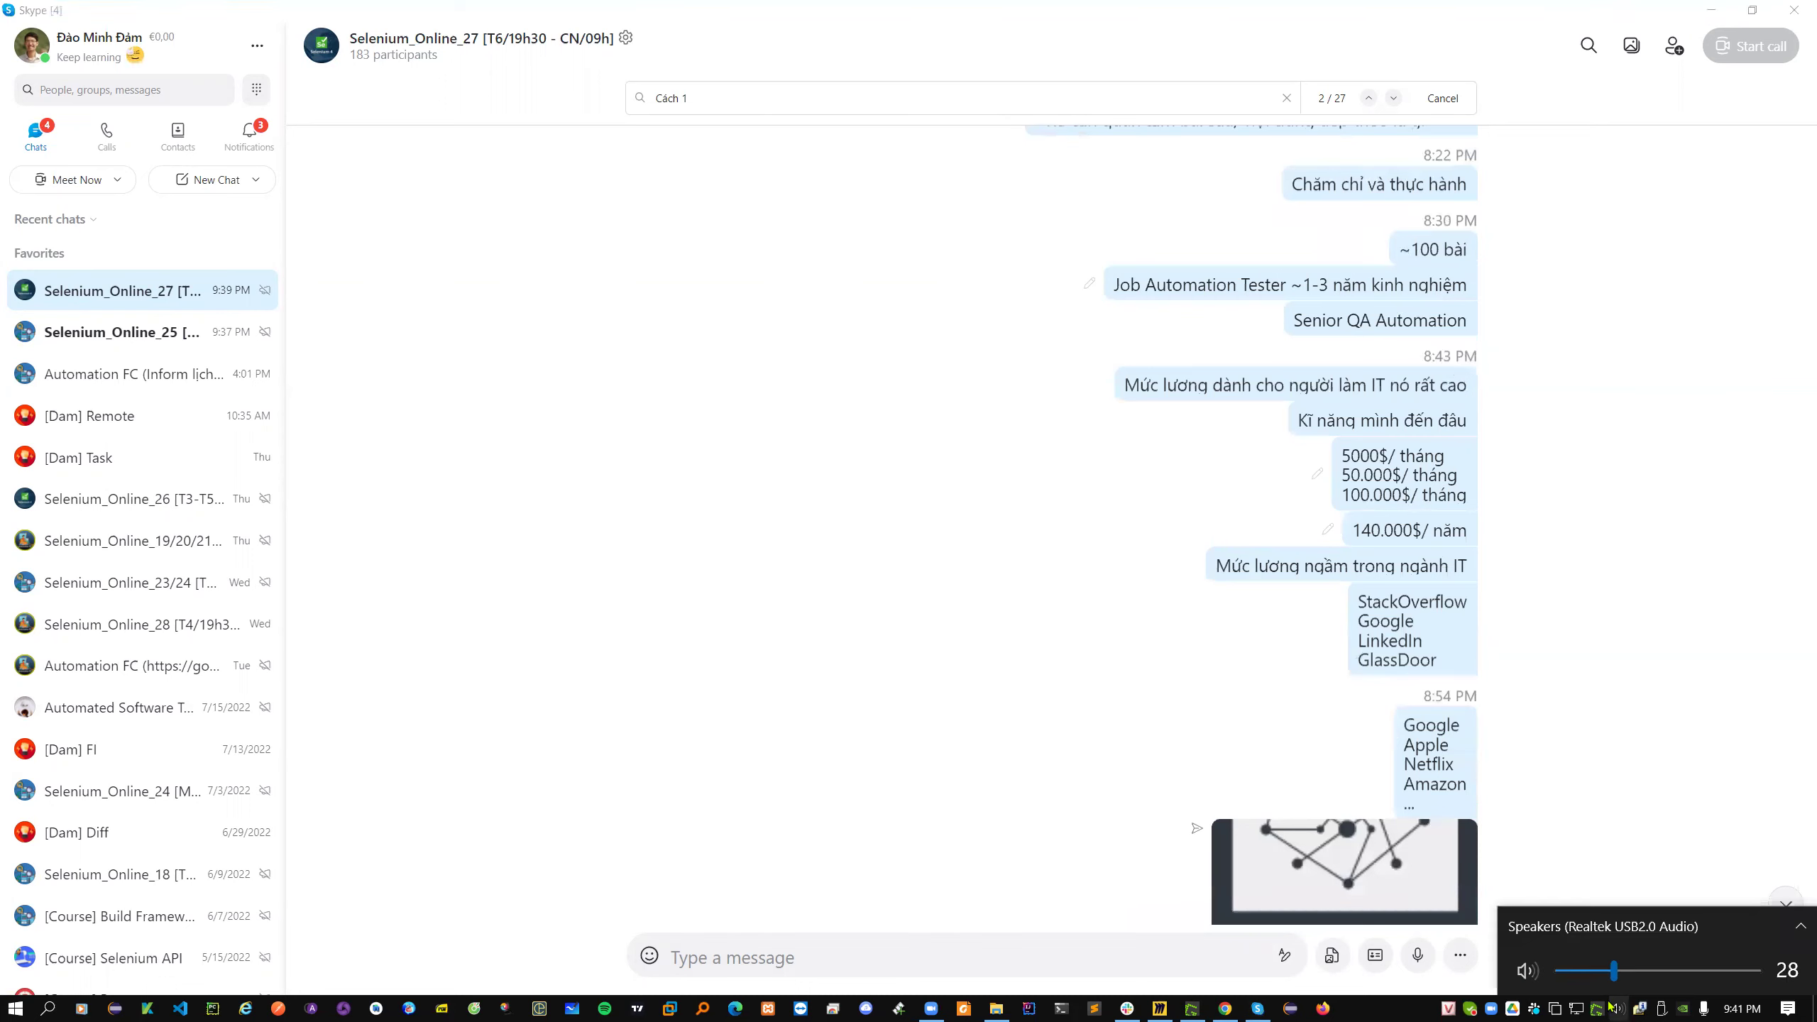
{"action": "left_click", "coordinate": [974, 739]}
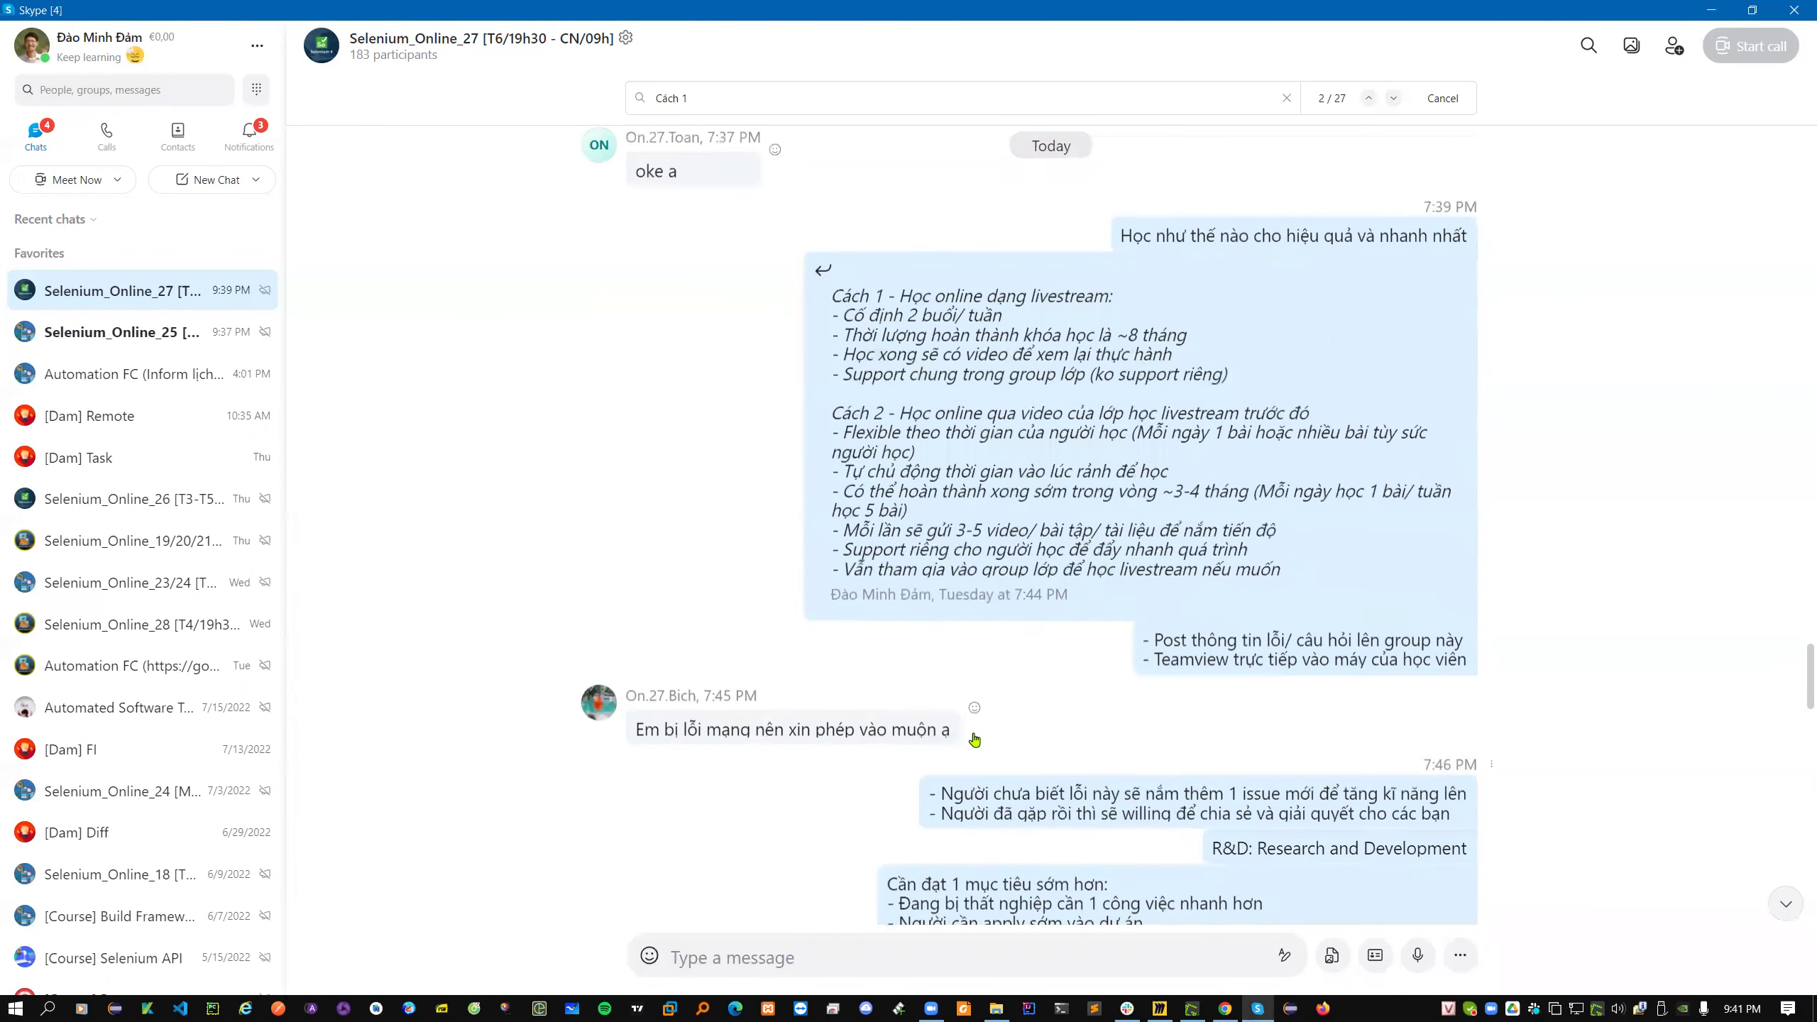
{"action": "scroll", "coordinate": [973, 738], "scroll_direction": "down", "scroll_amount": 5}
{"action": "scroll", "coordinate": [894, 727], "scroll_direction": "up", "scroll_amount": 10}
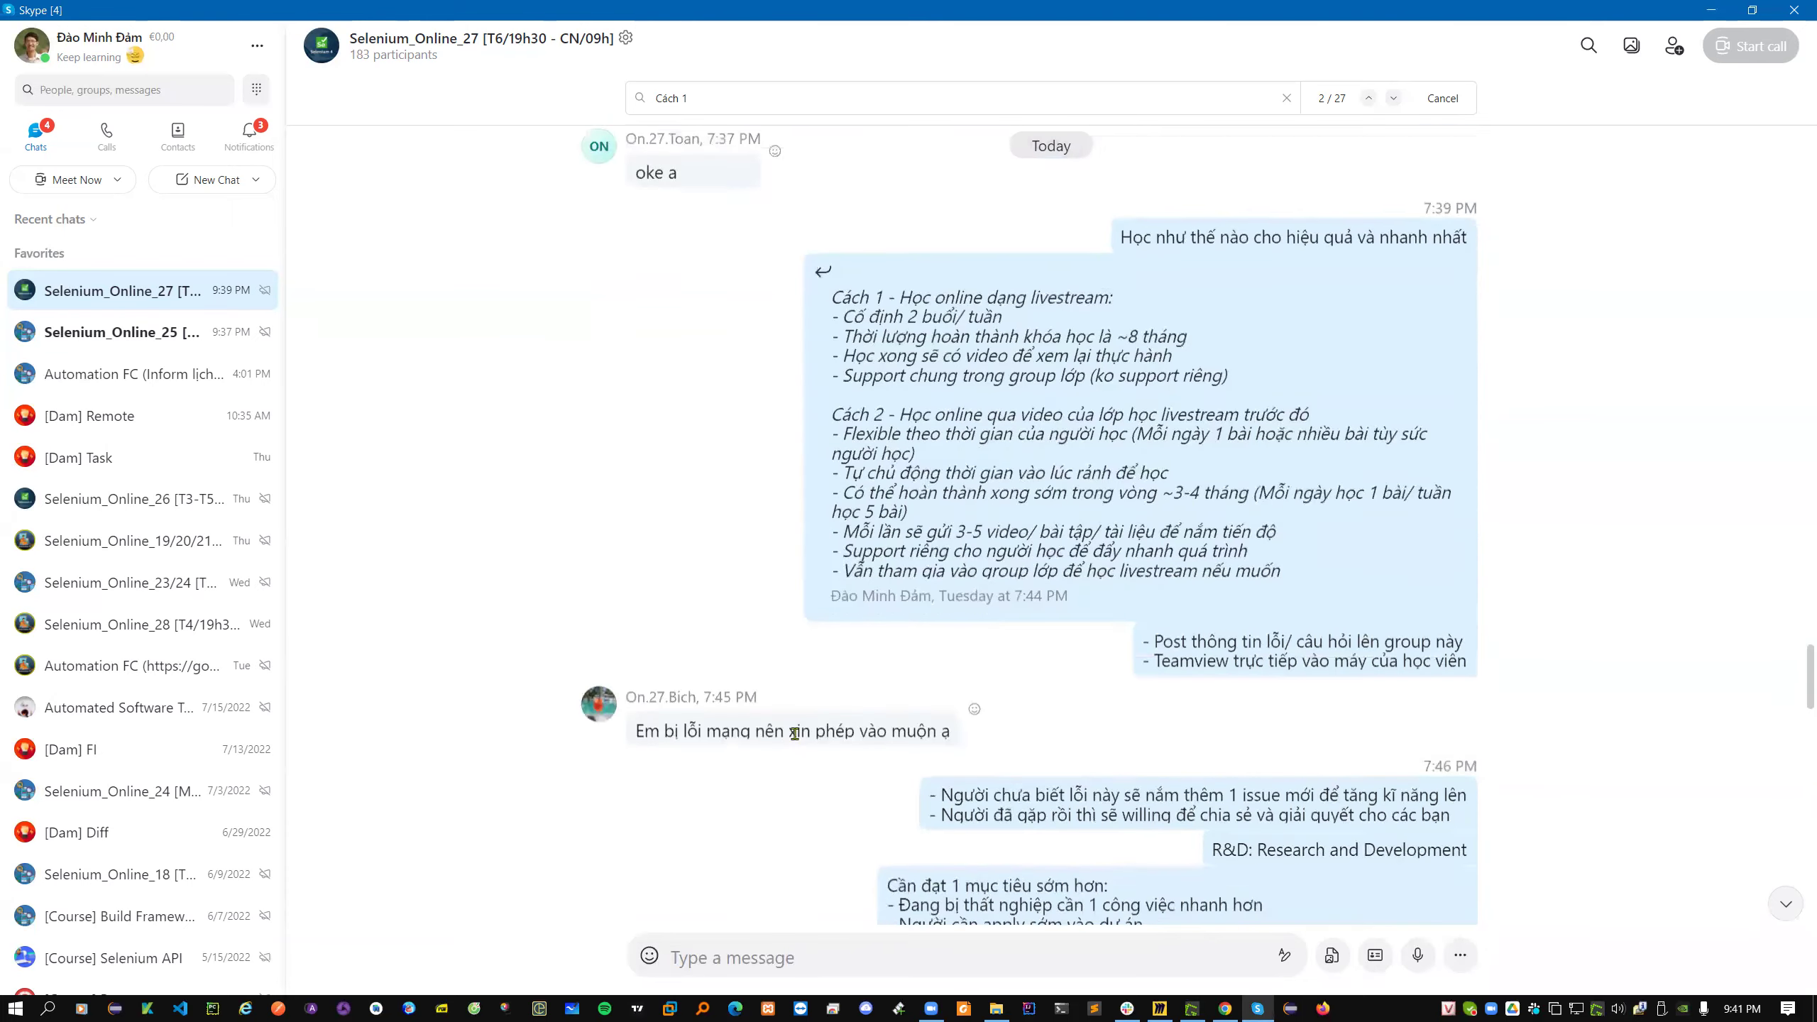
{"action": "scroll", "coordinate": [1237, 698], "scroll_direction": "down", "scroll_amount": 20}
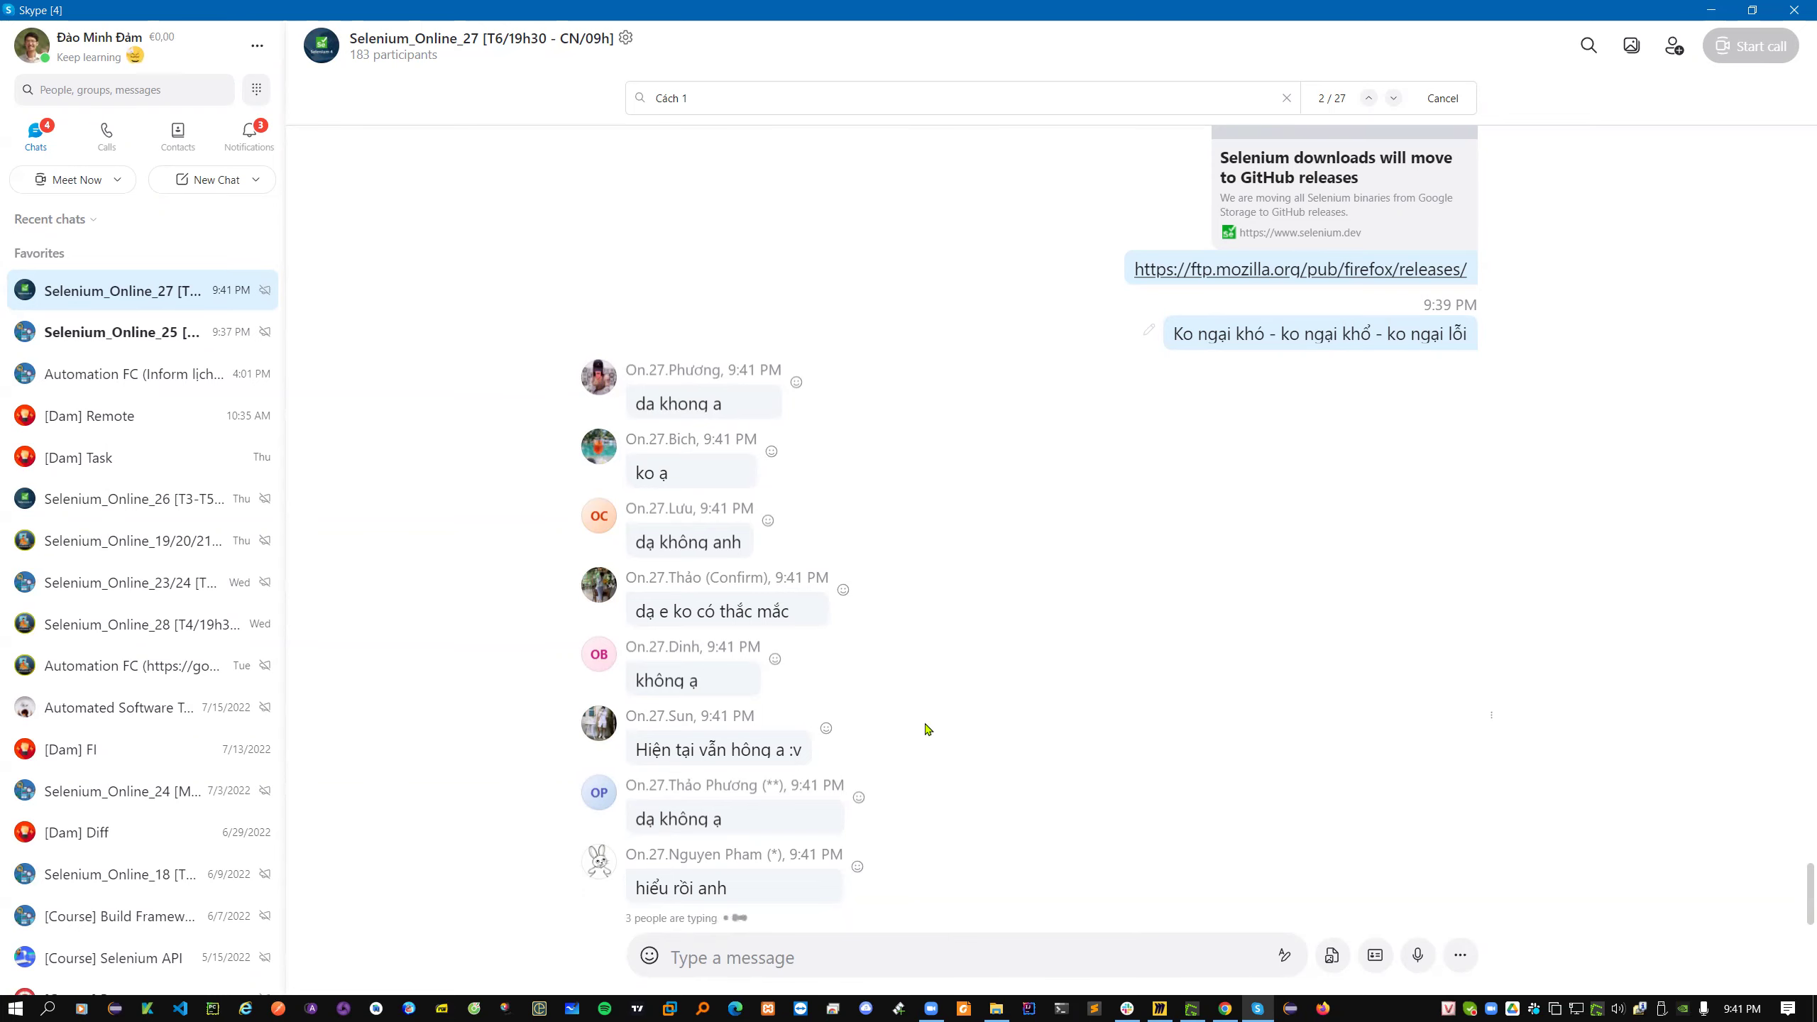
- Restore the Skype window to a smaller size and place it over the course document
{"action": "left_click", "coordinate": [1752, 10]}
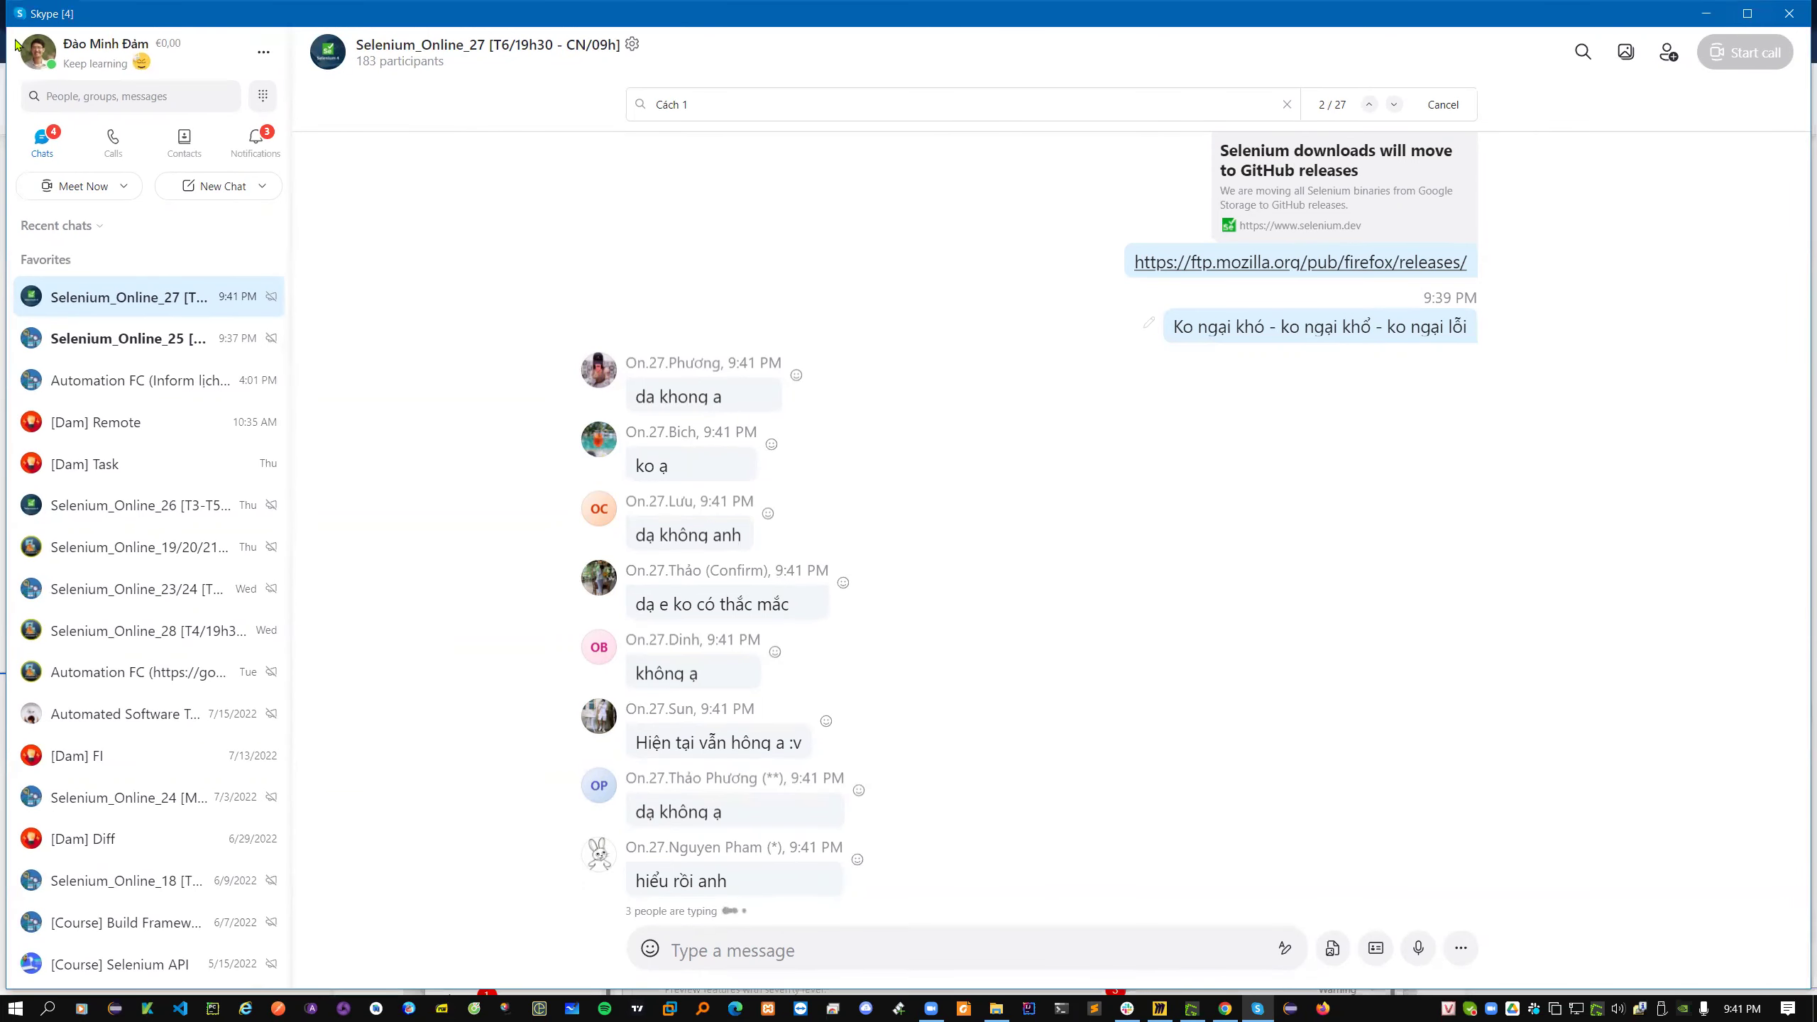
{"action": "left_click_drag", "start_coordinate": [5, 6], "coordinate": [451, 231]}
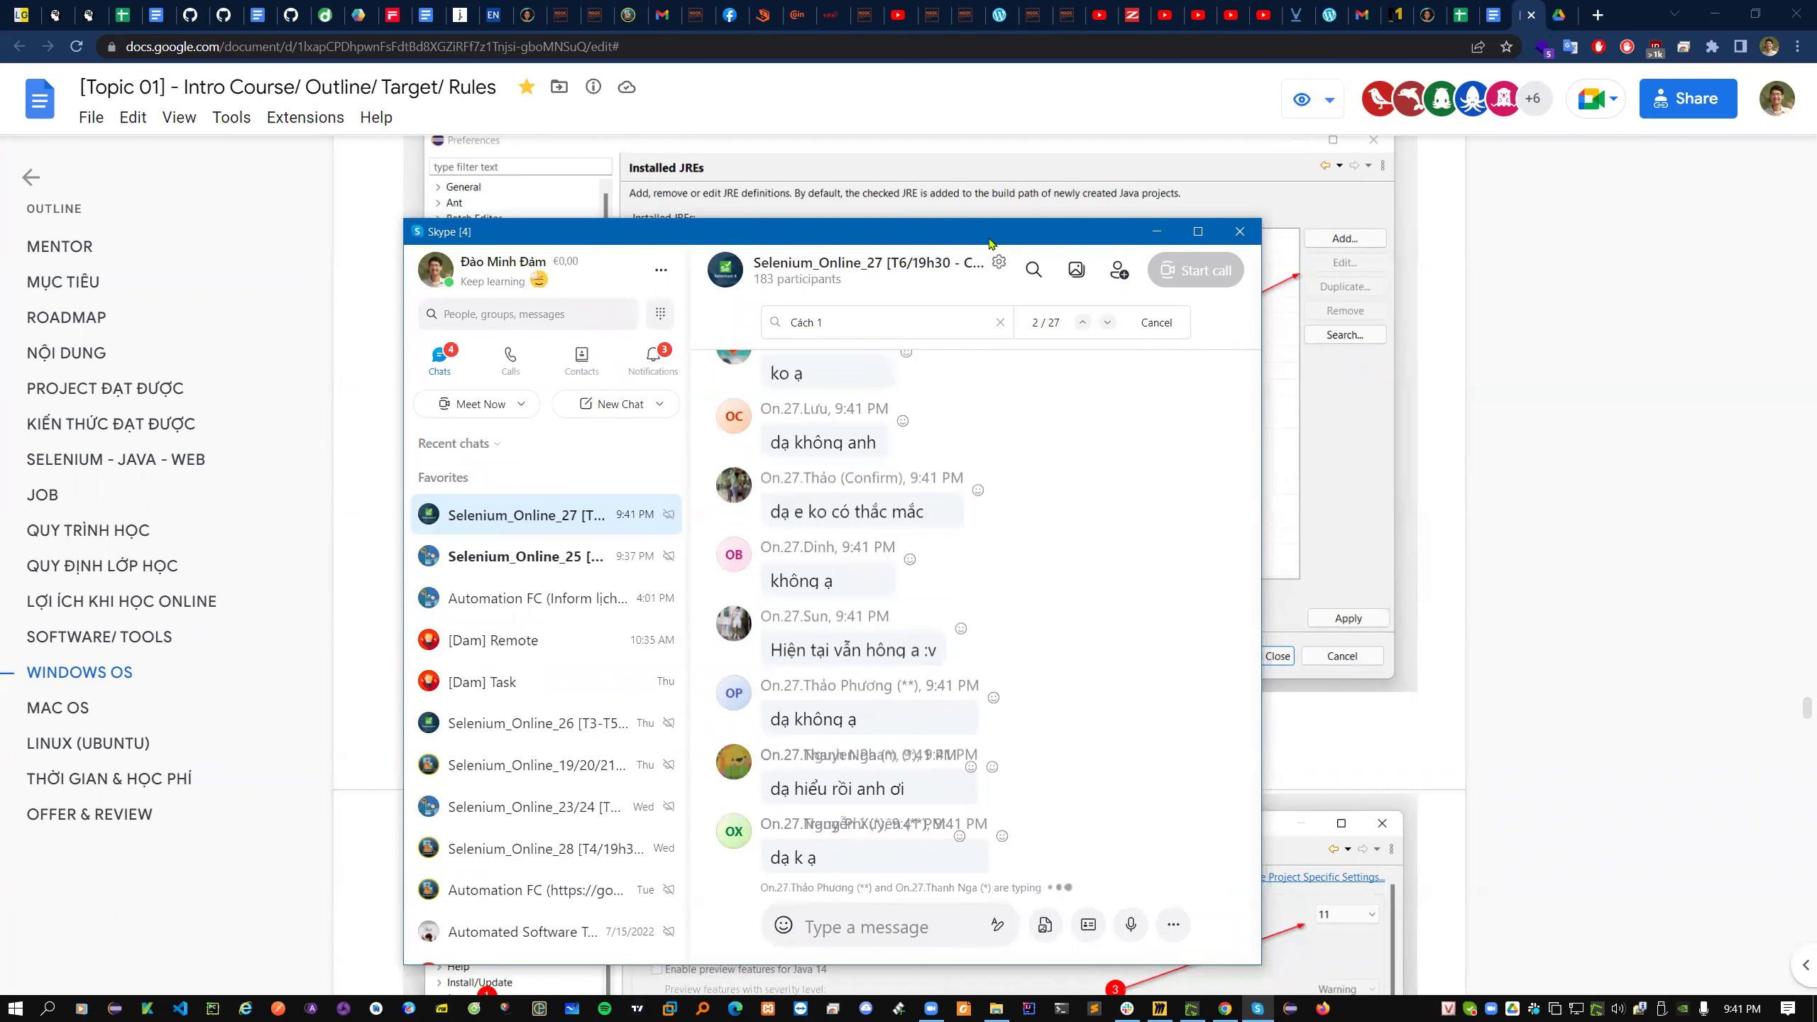
{"action": "left_click_drag", "start_coordinate": [990, 244], "coordinate": [990, 277]}
- Send the group "Nếu đang học/ mình đang nói mà các bạn ko hiểu chỗ nào có thể hỏi ngay"
{"action": "left_click", "coordinate": [876, 965]}
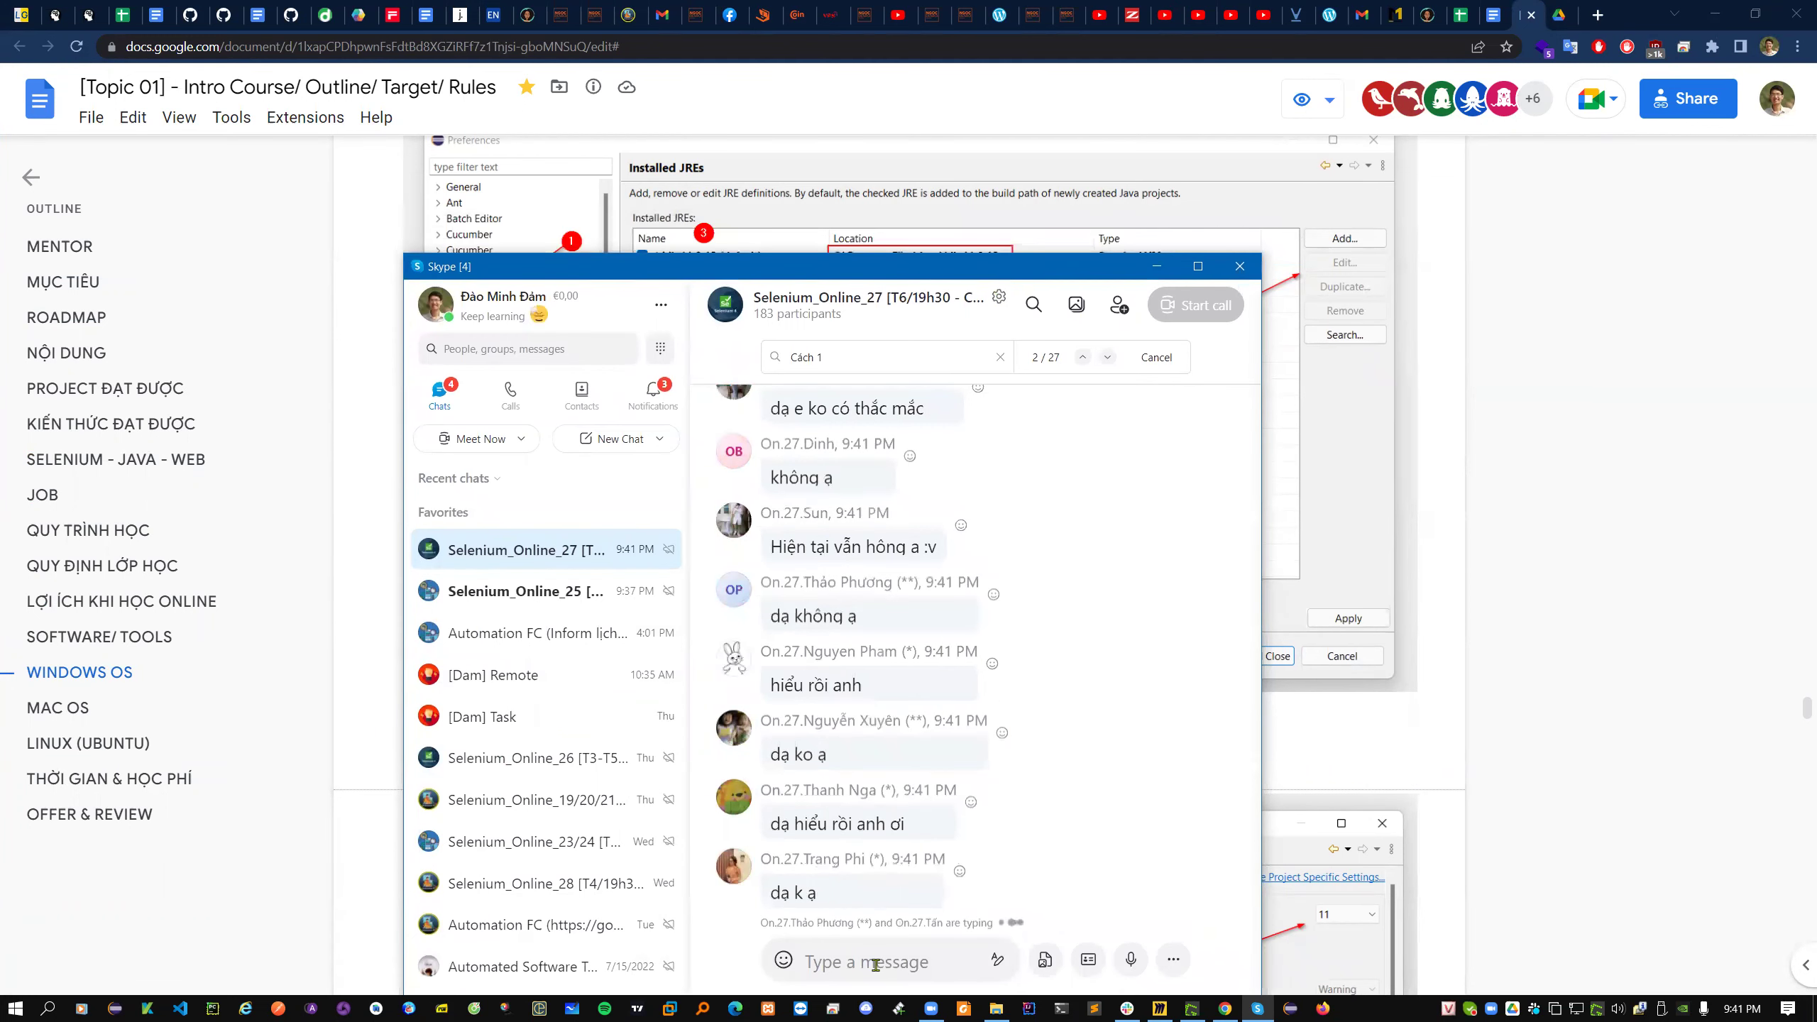
{"action": "type", "text": "Neeus ddan"}
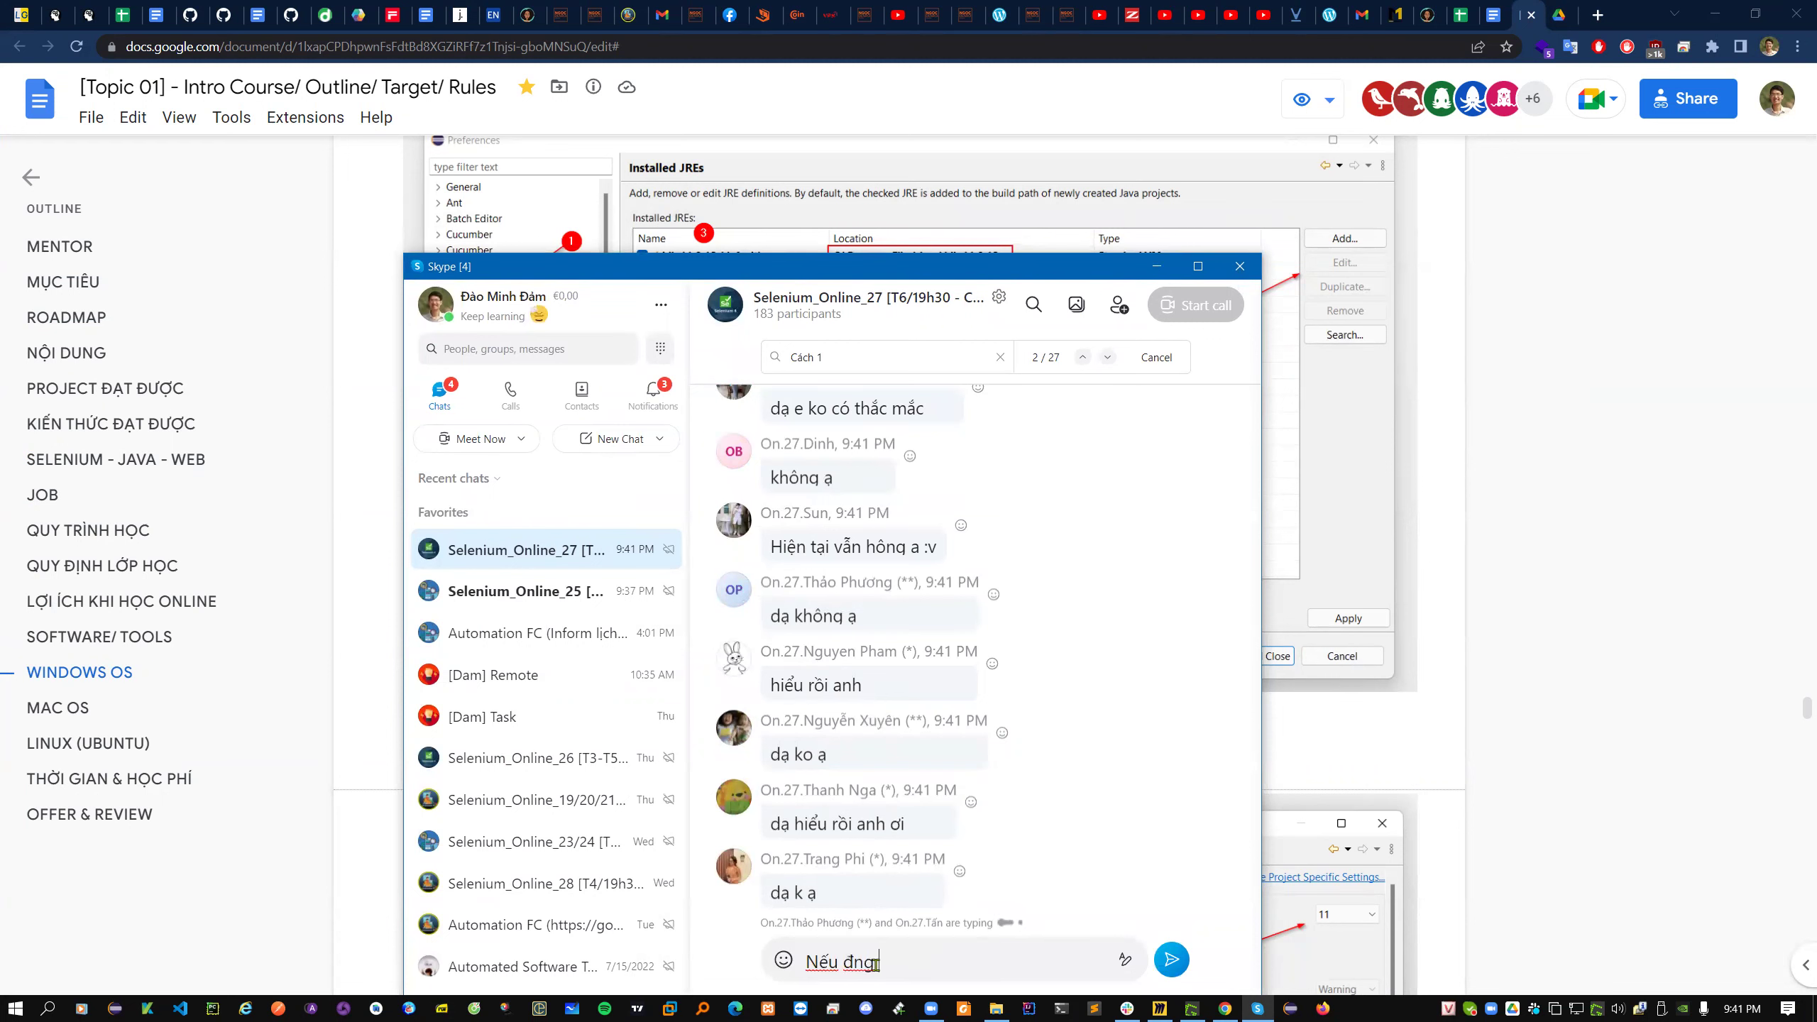
{"action": "type", "text": "g hoc/ "}
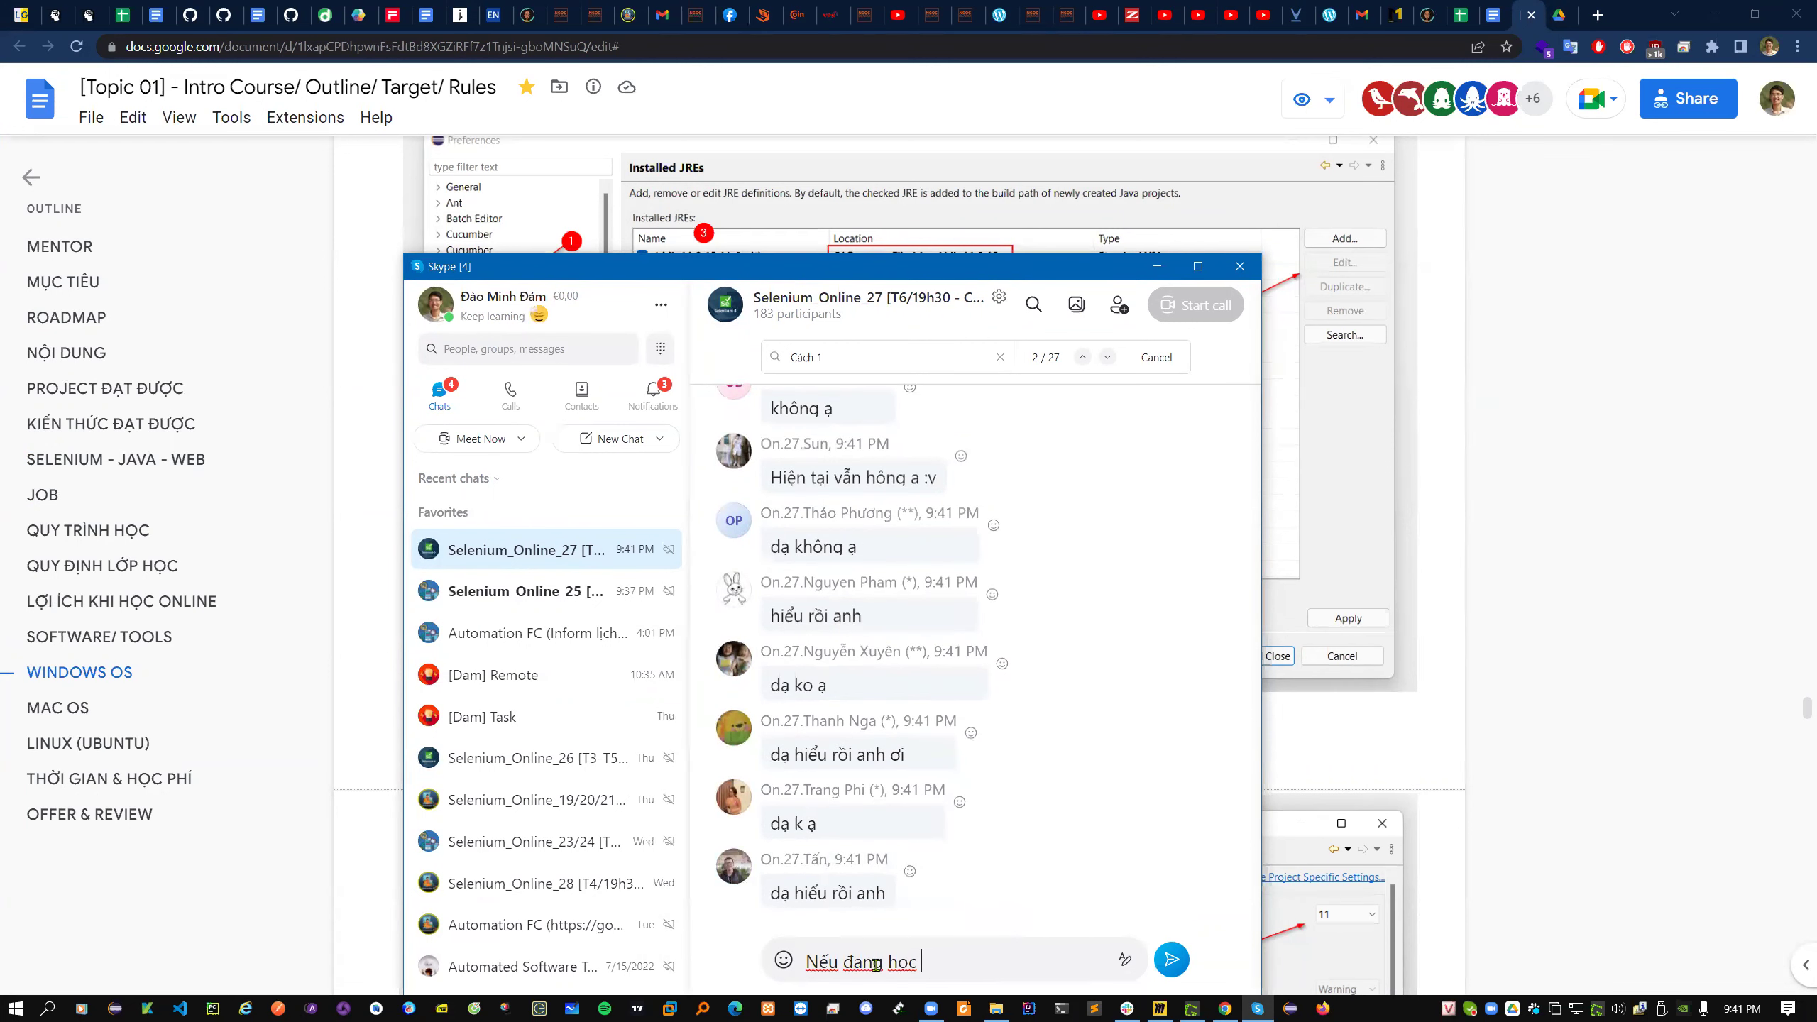
{"action": "type", "text": "minhf ddang nois maf cacs ban"}
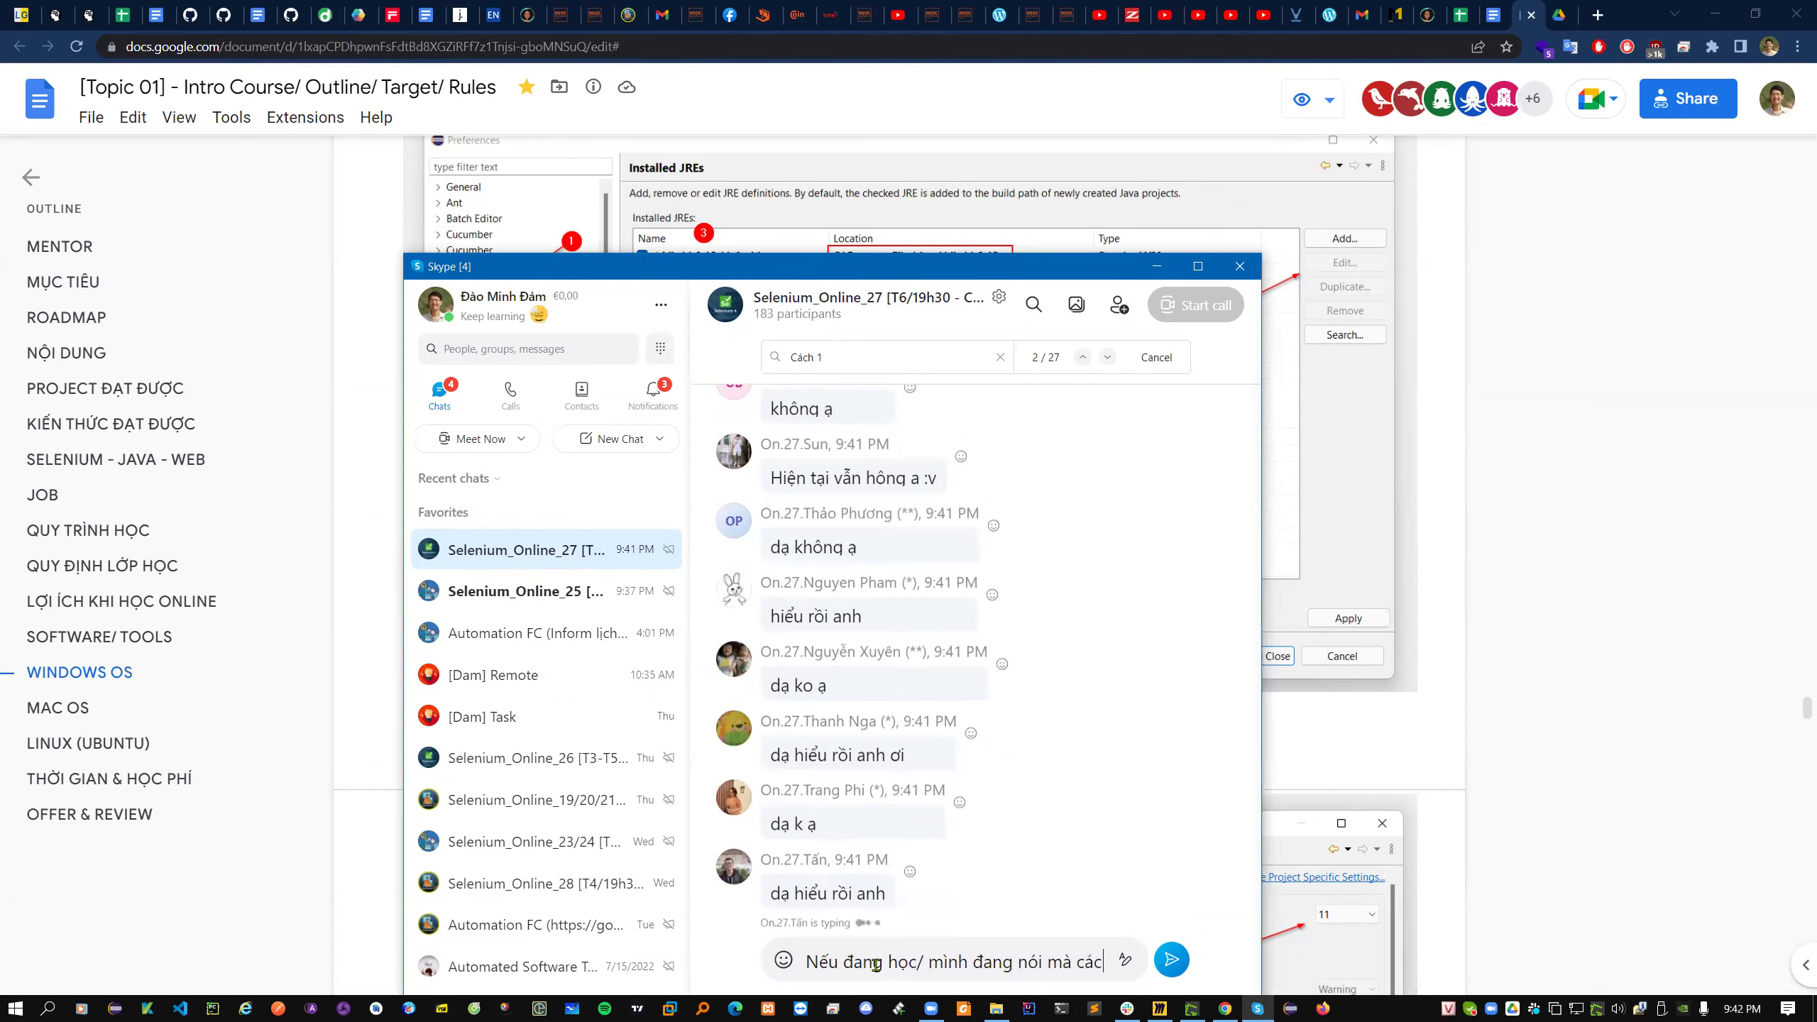
{"action": "type", "text": " ko hieeur c"}
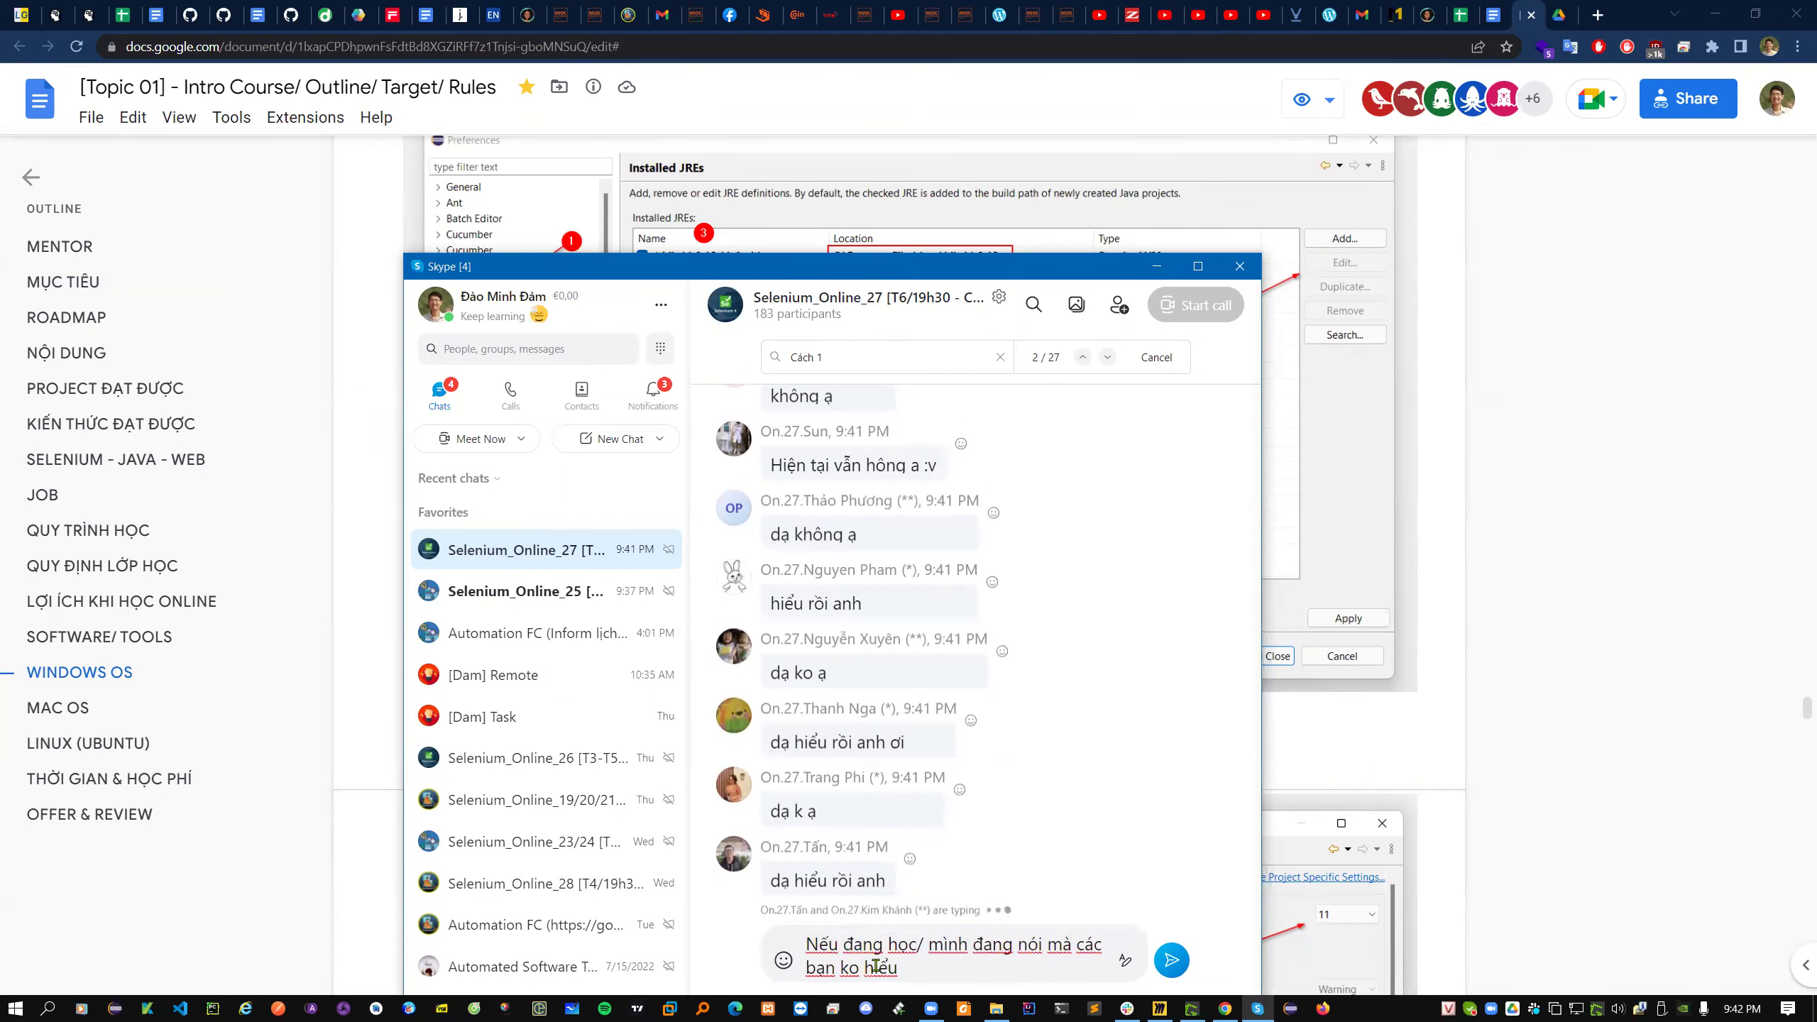
{"action": "type", "text": "hoox naof cos theer "}
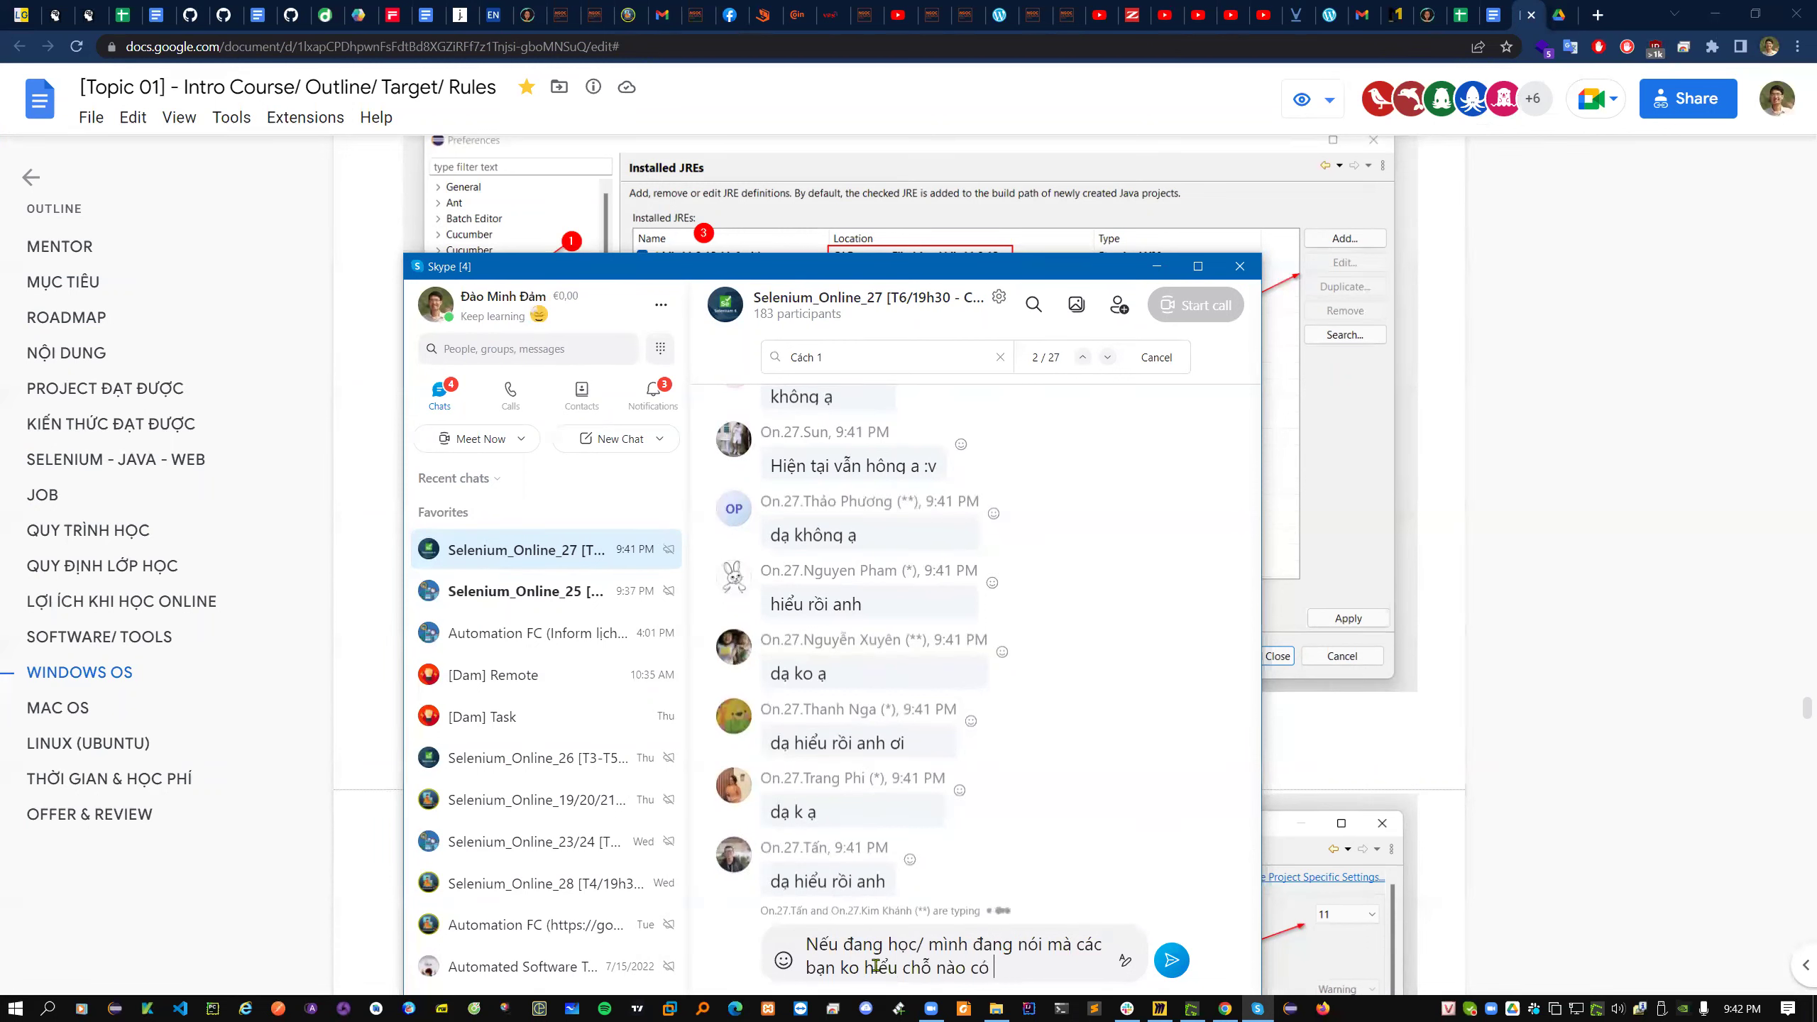
{"action": "type", "text": "hoir ngay"}
{"action": "key", "text": "Return"}
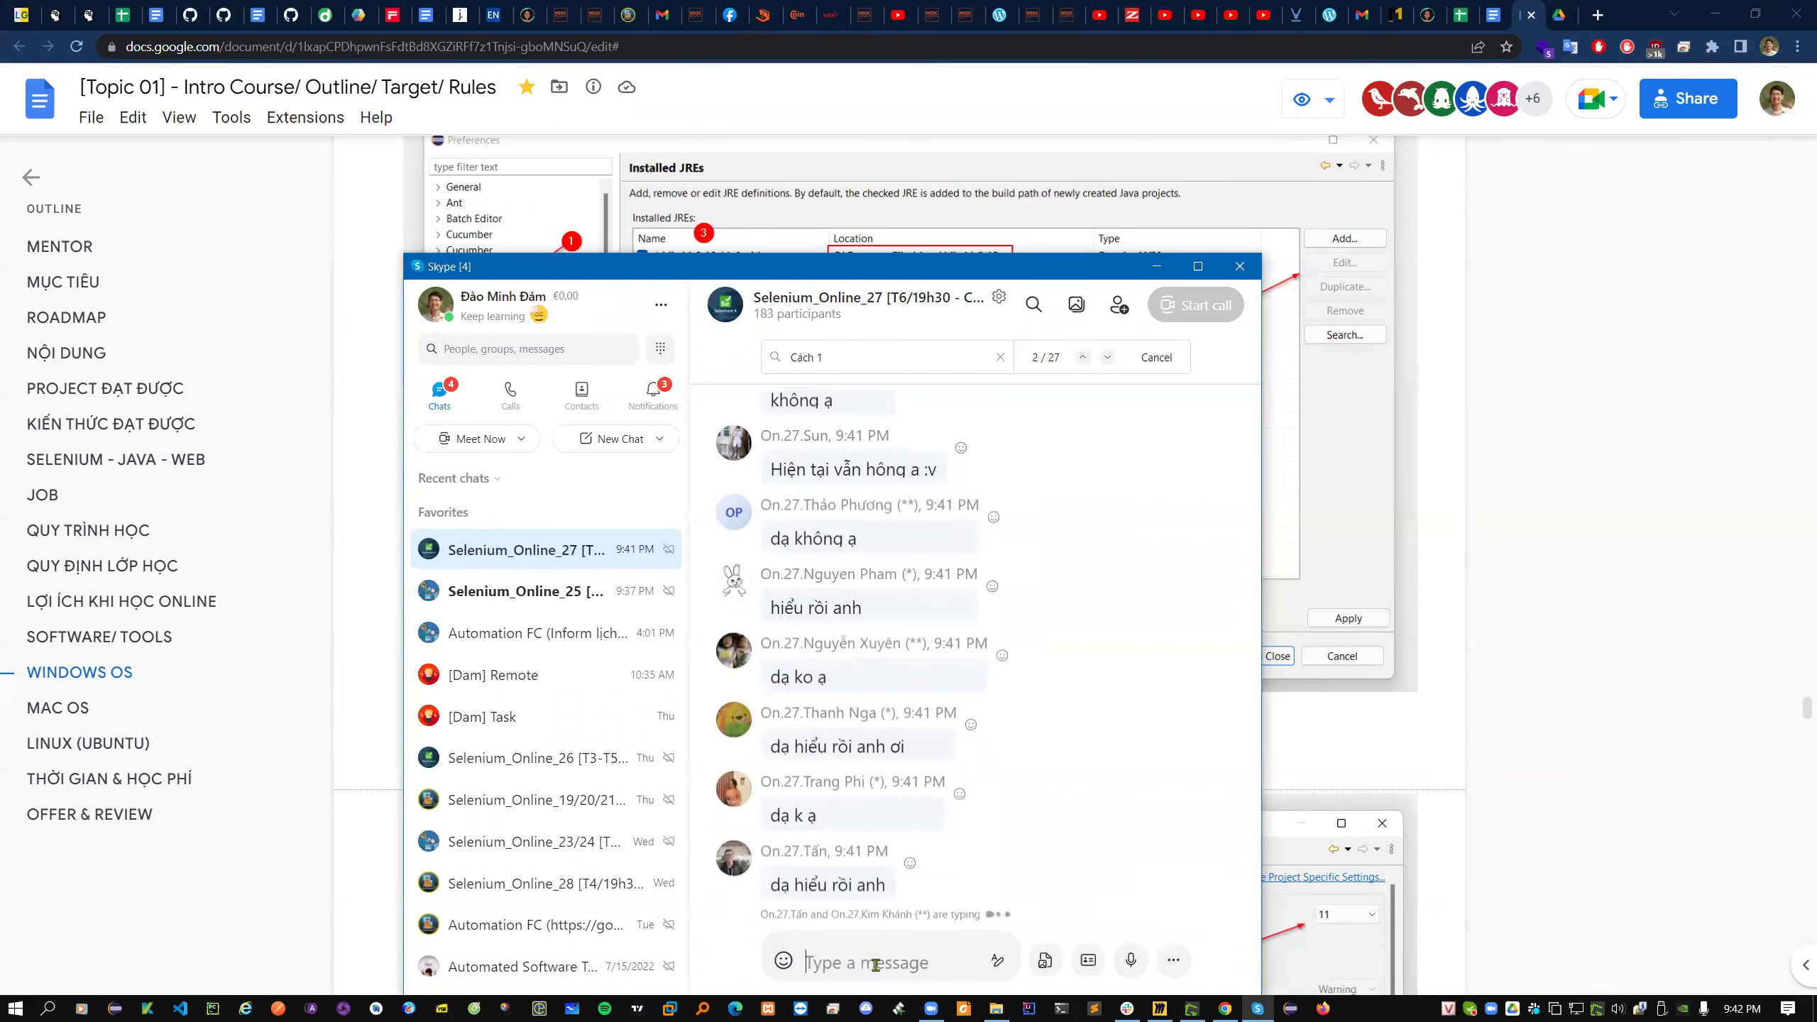
- Send the messages "Ko cần phải đợi mình dừng lại" and "Trong lớp này quen ai/ ngại vs ai hết" to the group
{"action": "type", "text": "Ko caanf phair ddowij minhf duwngf laij"}
{"action": "key", "text": "Return"}
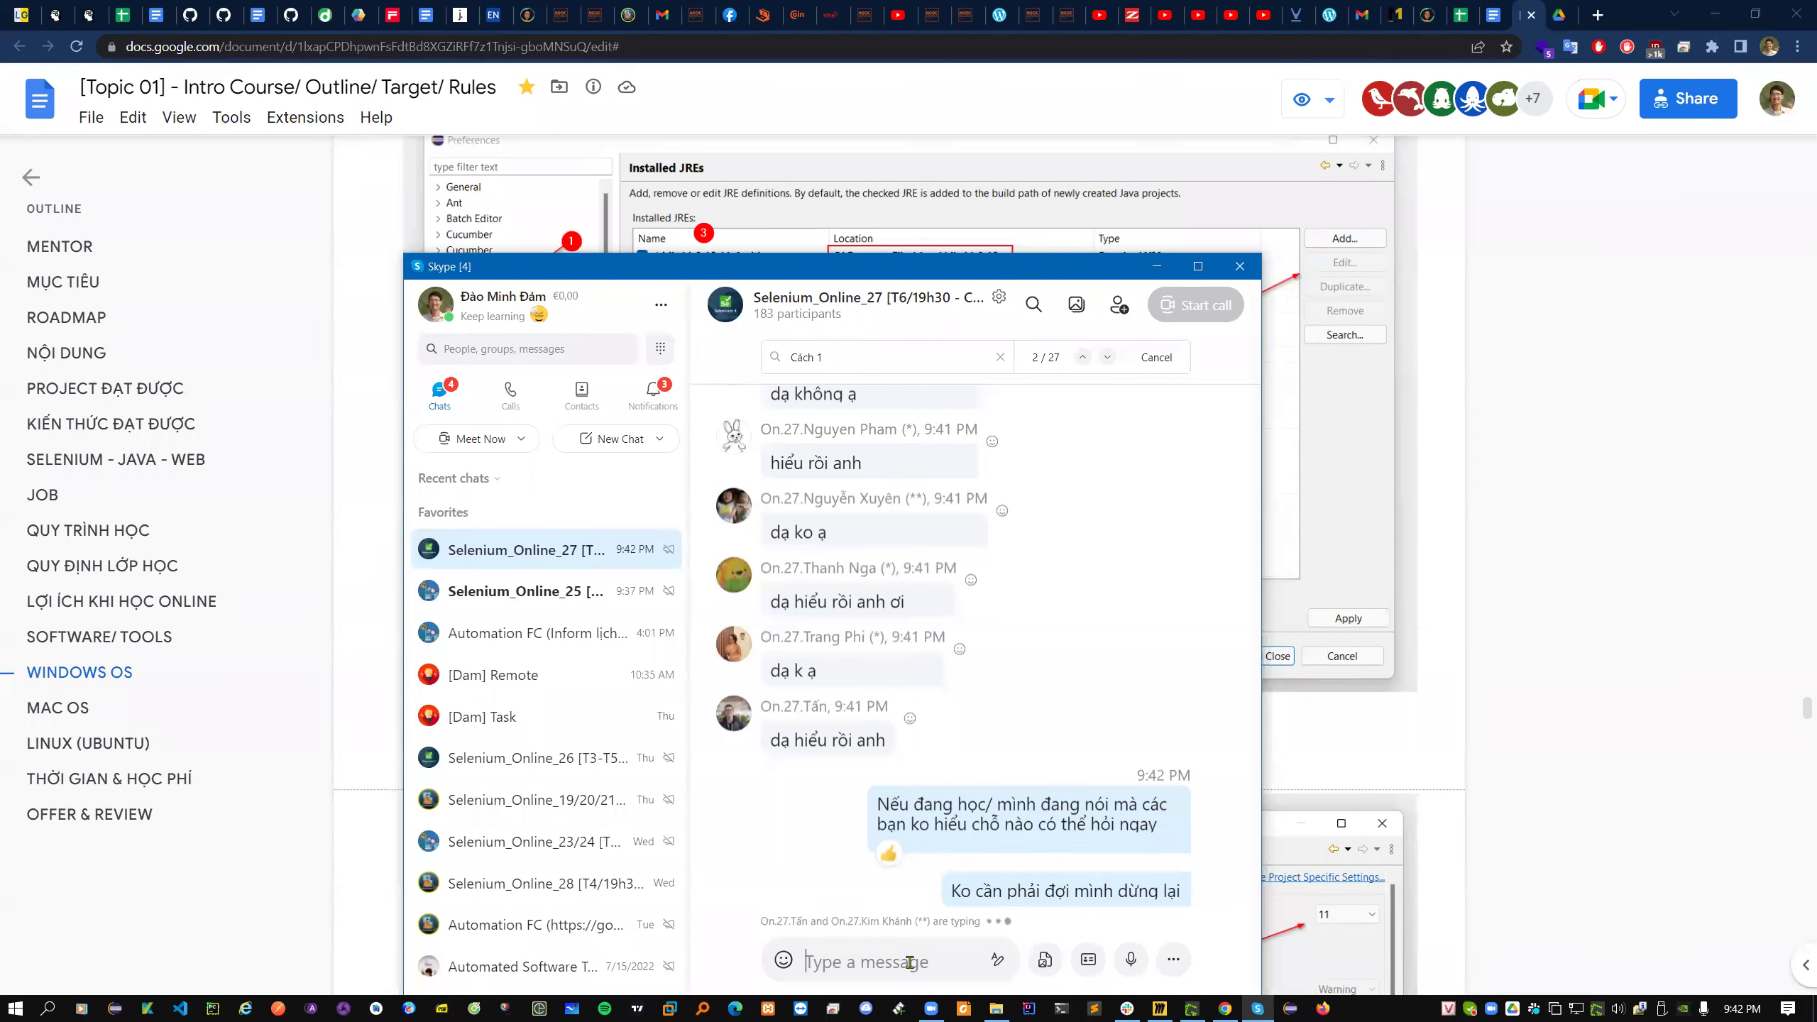
{"action": "type", "text": "Trong lớp na"}
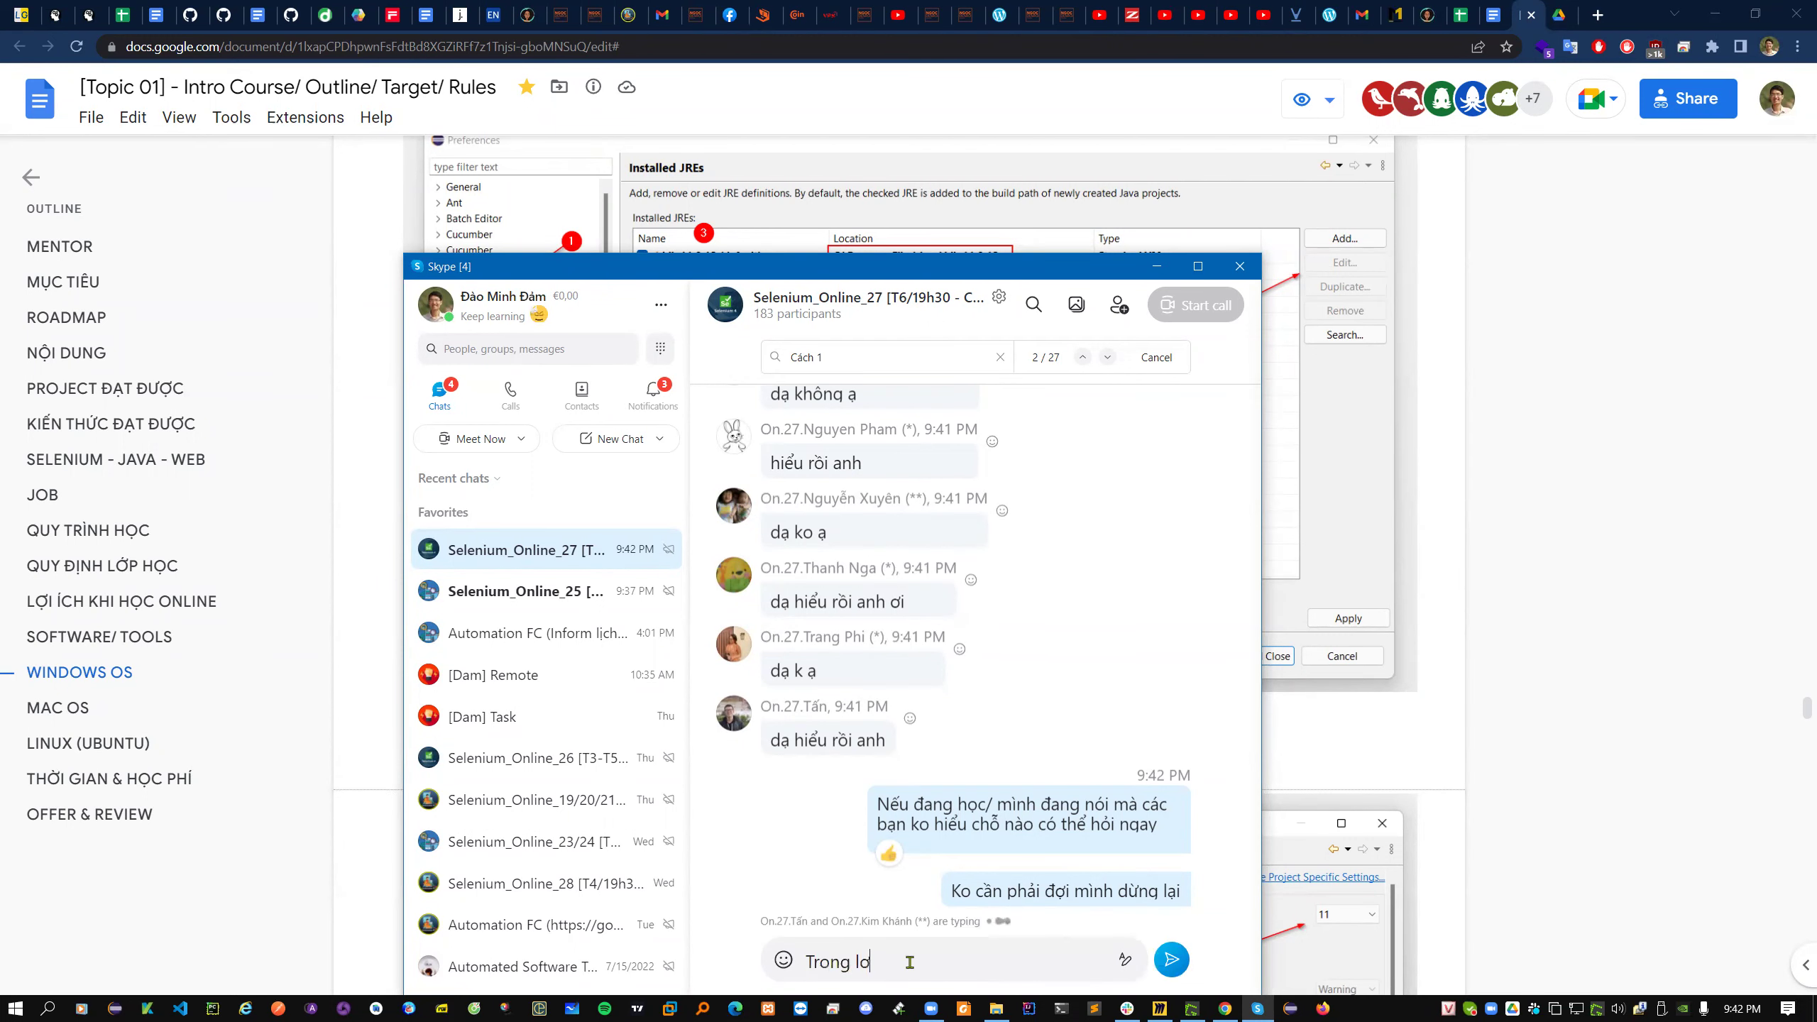
{"action": "type", "text": "y quen ai/"}
{"action": "type", "text": " n"}
{"action": "type", "text": "gại ai thì"}
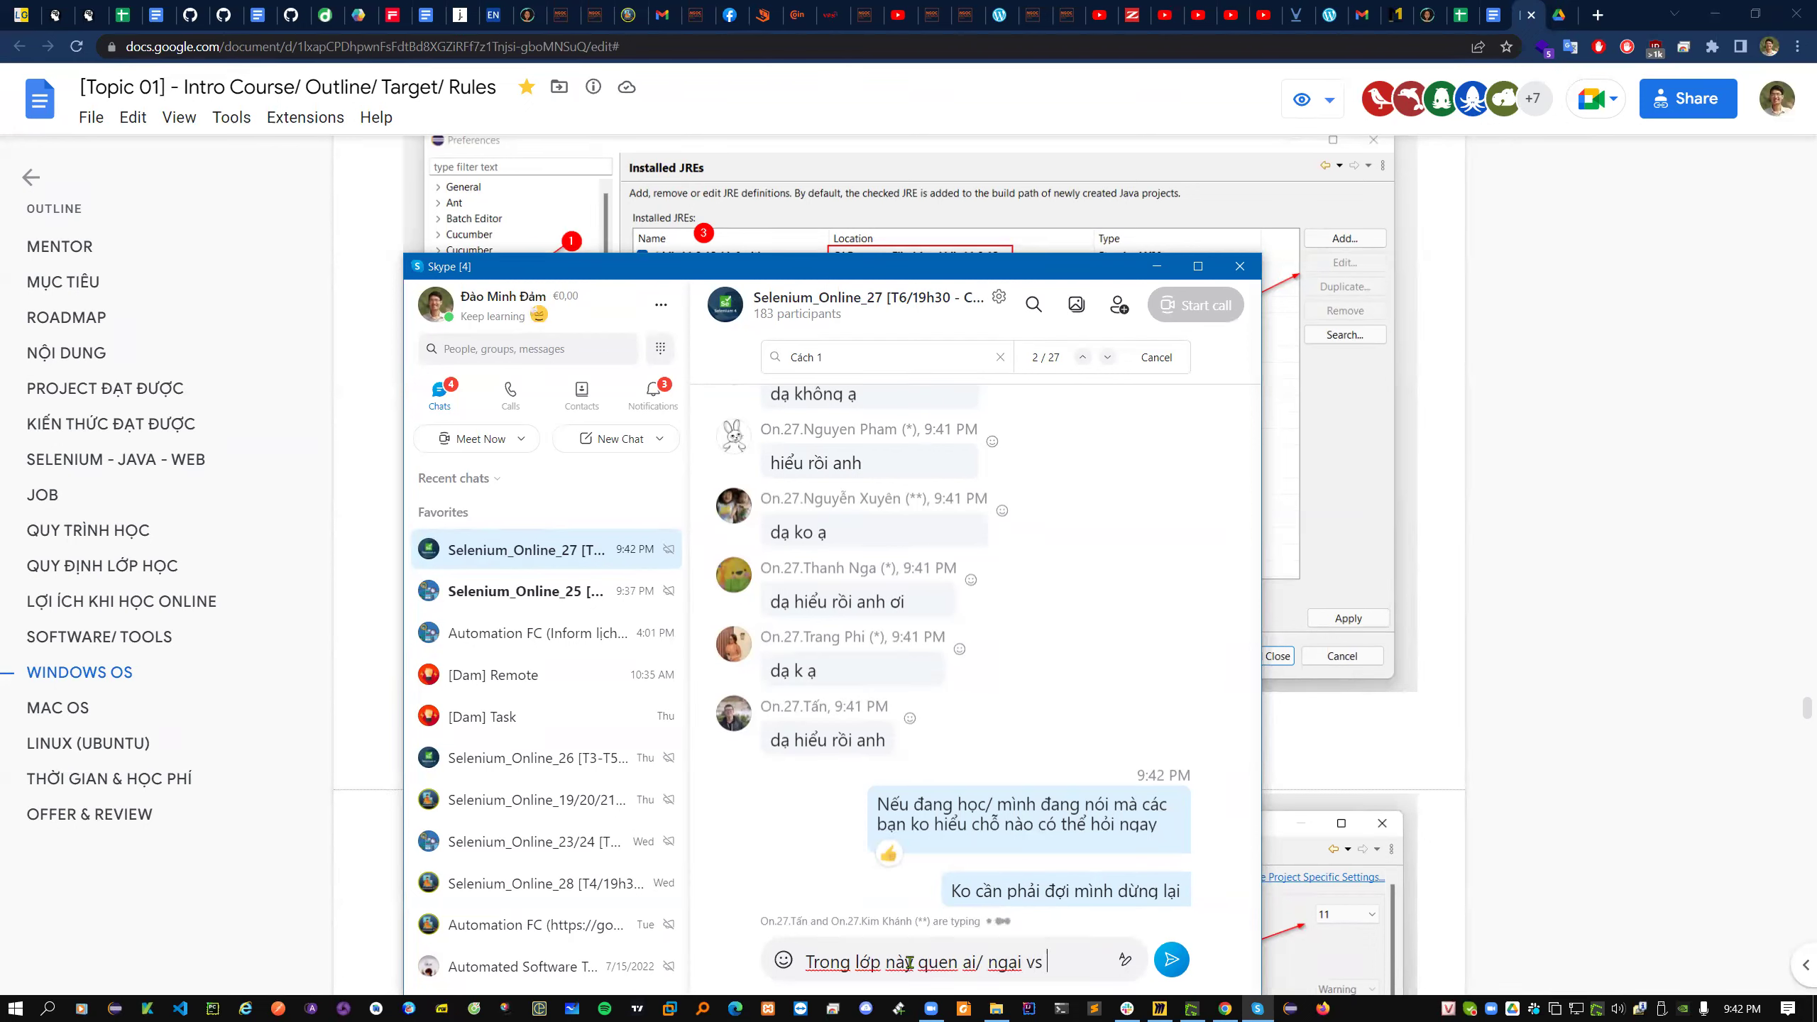
{"action": "key", "text": "Return"}
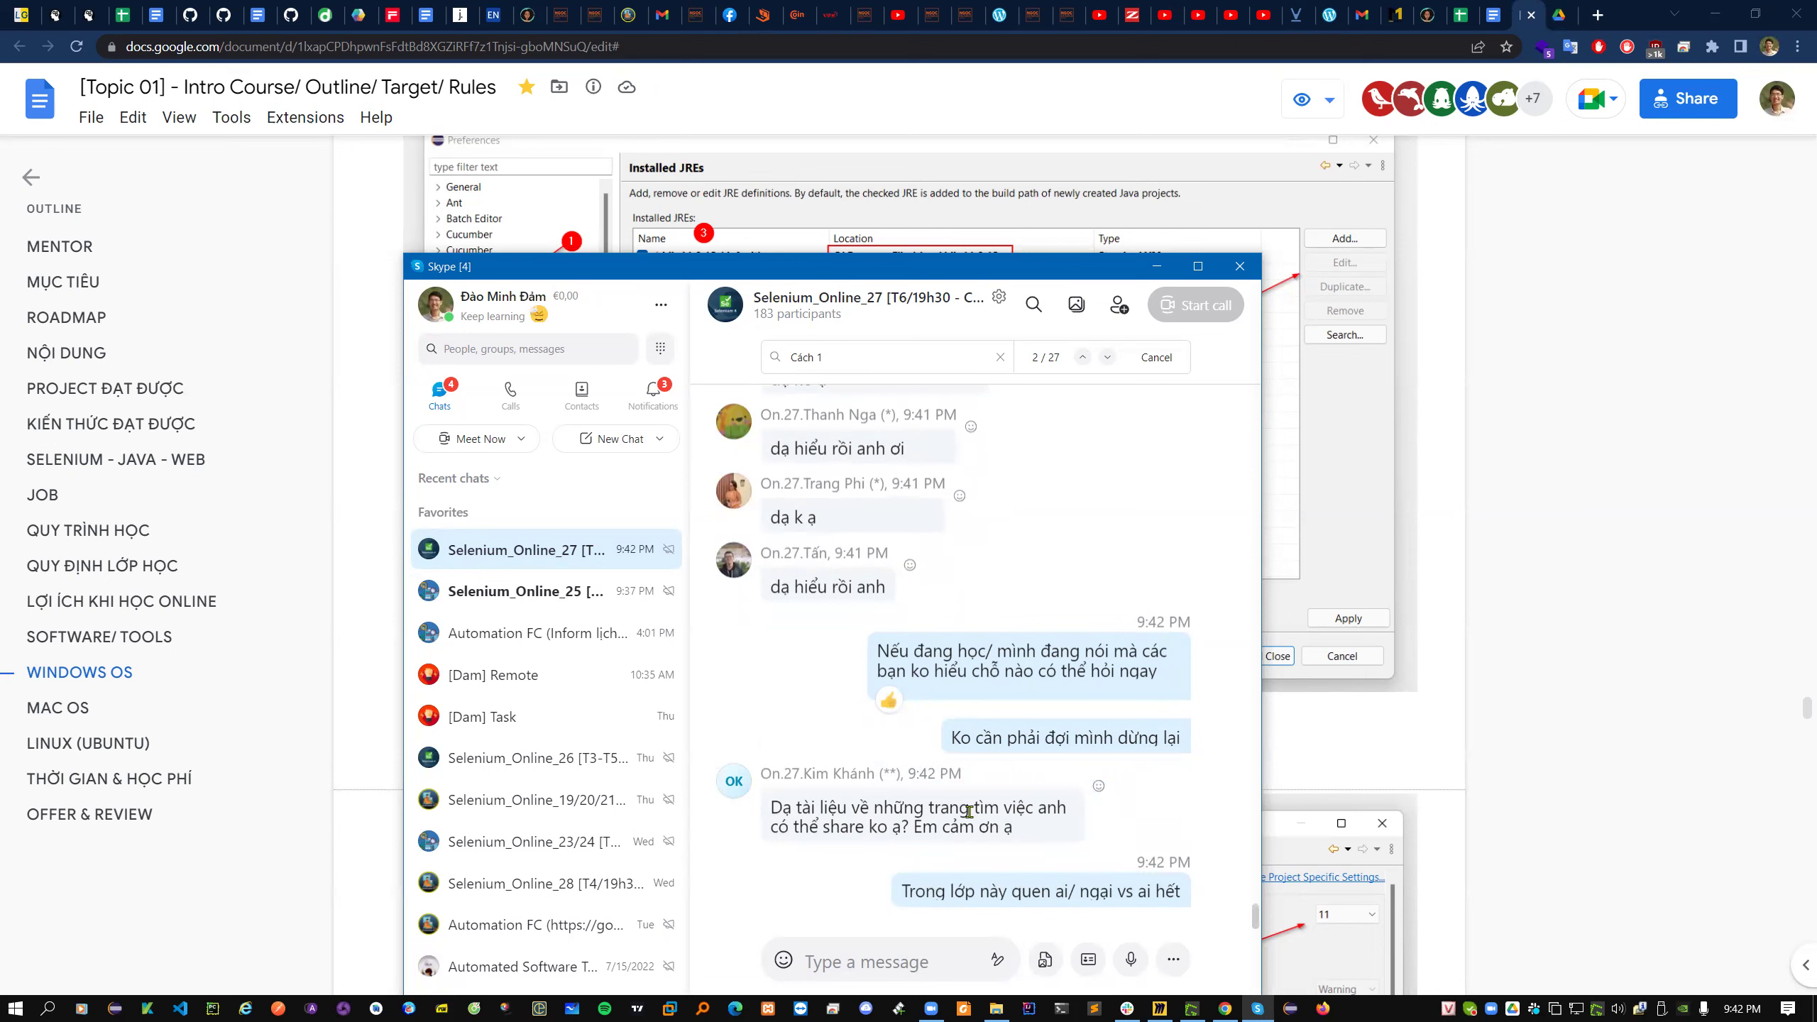
- Copy the bookmarked links of "[Automation FC] - Chuẩn bị trước khóa học" and "[Topic 01] - Intro Course/ Outline/ Target/ Rules" and send them to the Skype group
{"action": "left_click_drag", "start_coordinate": [846, 827], "coordinate": [979, 806]}
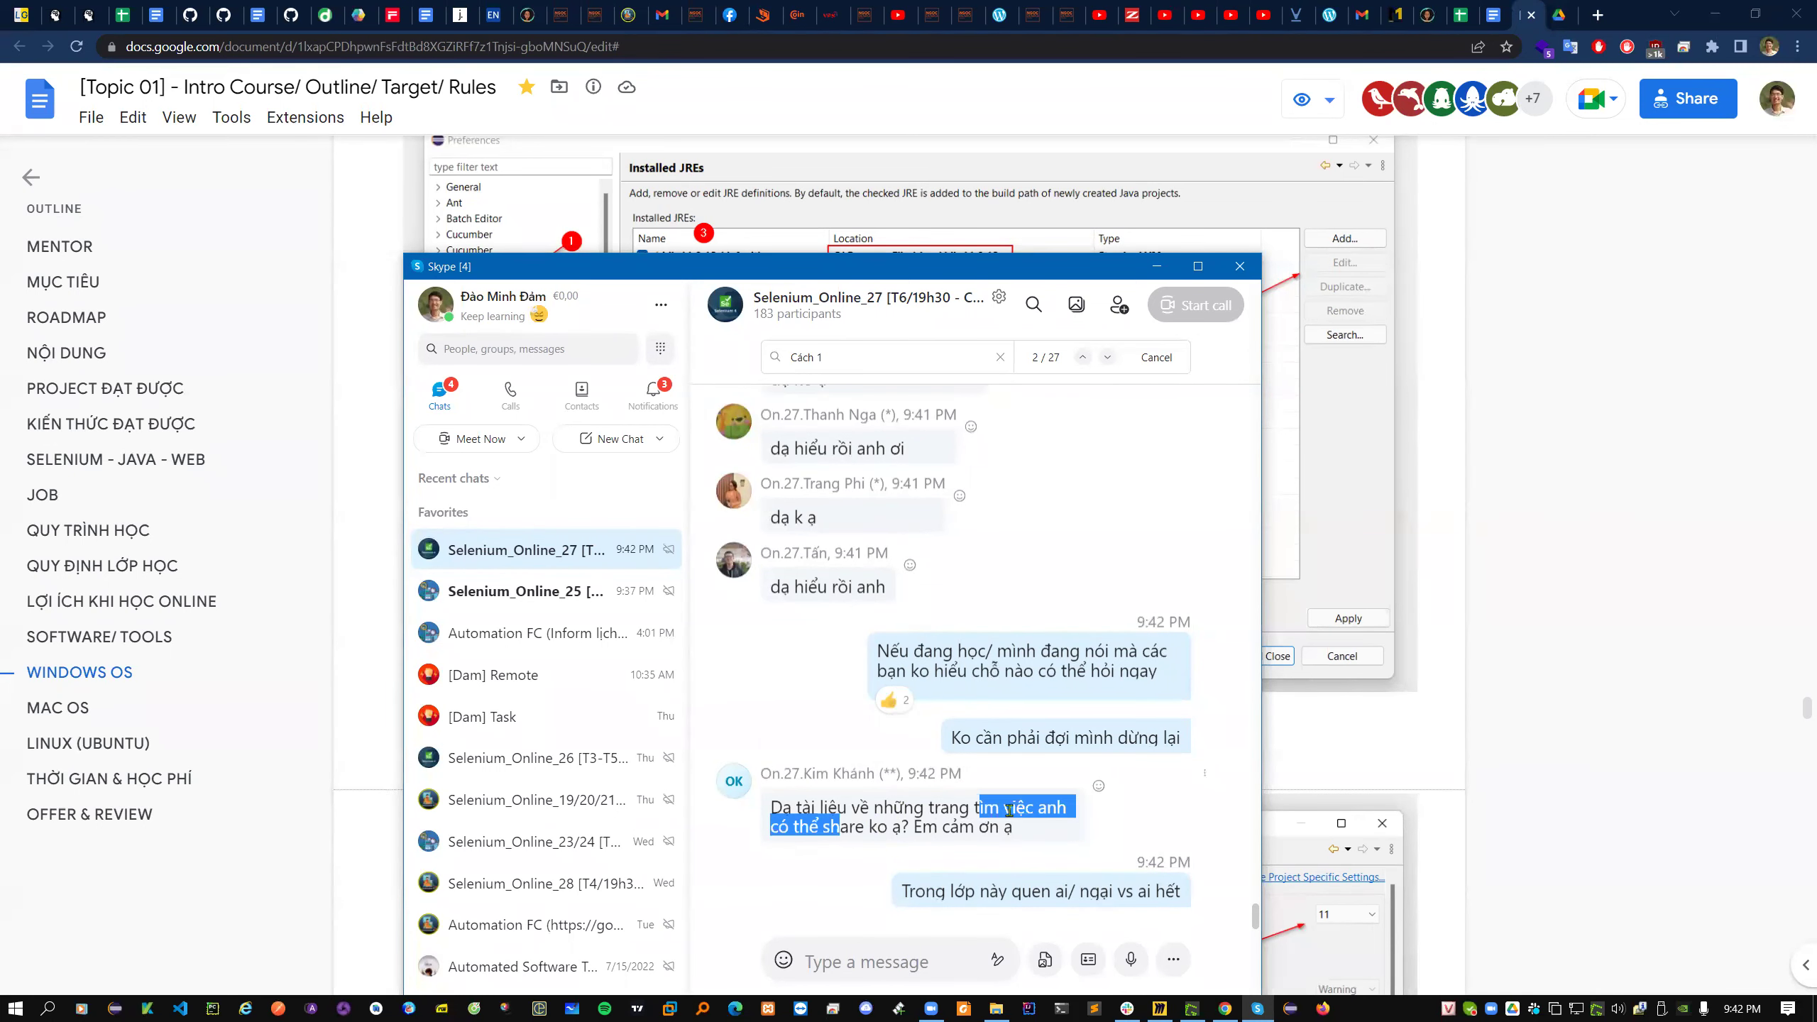
{"action": "left_click", "coordinate": [1433, 696]}
{"action": "scroll", "coordinate": [1037, 258], "scroll_direction": "up", "scroll_amount": 1}
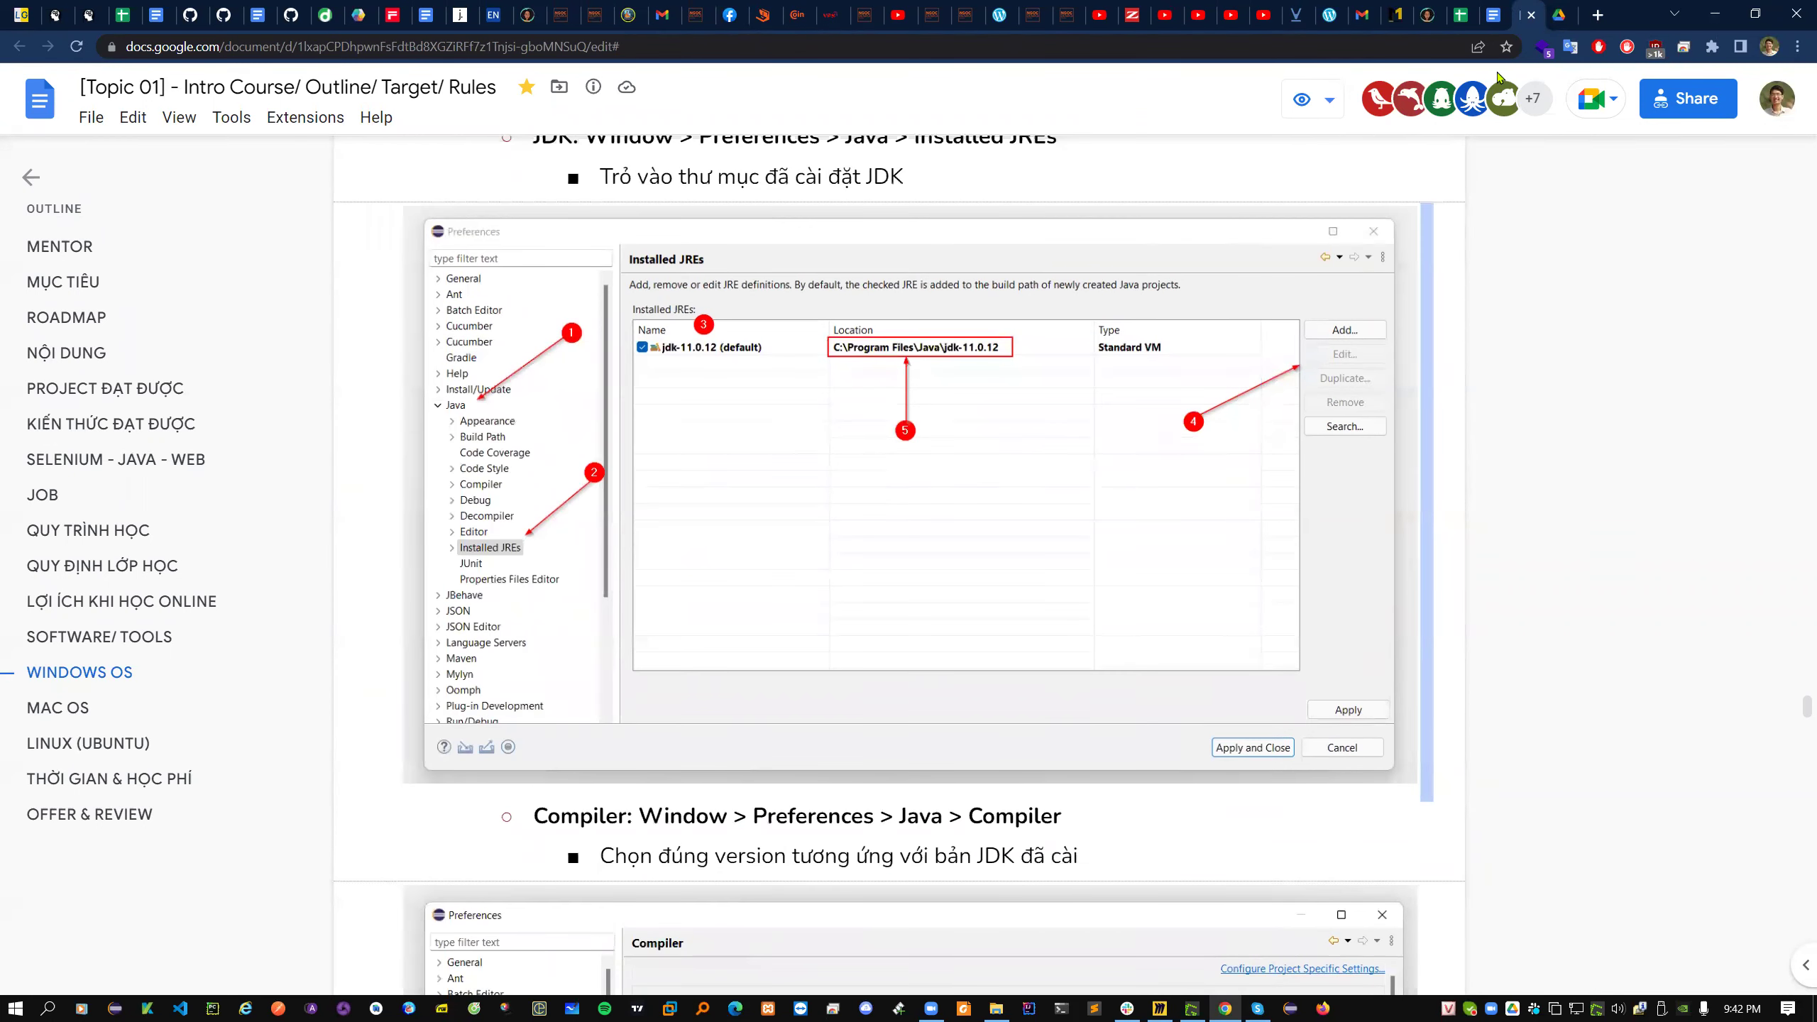
{"action": "left_click", "coordinate": [1597, 16]}
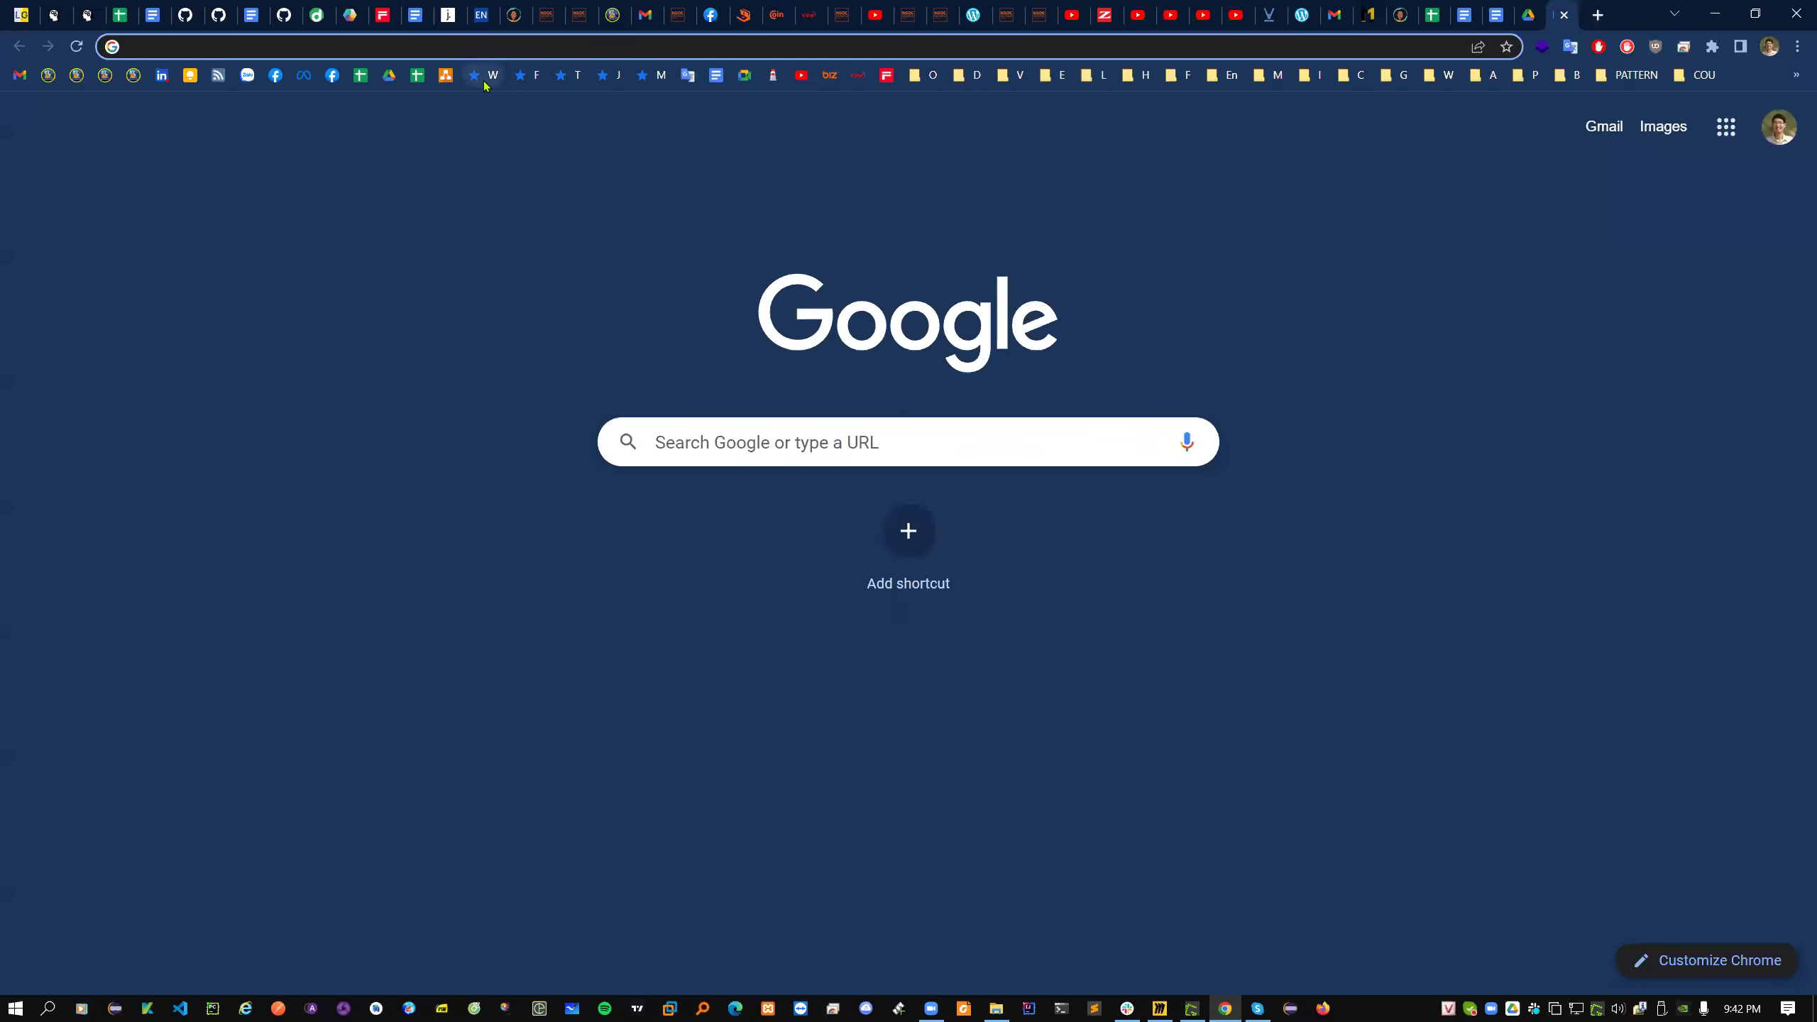
{"action": "key", "text": "ctrl+shift+o"}
{"action": "left_click", "coordinate": [822, 228], "text": "shift"}
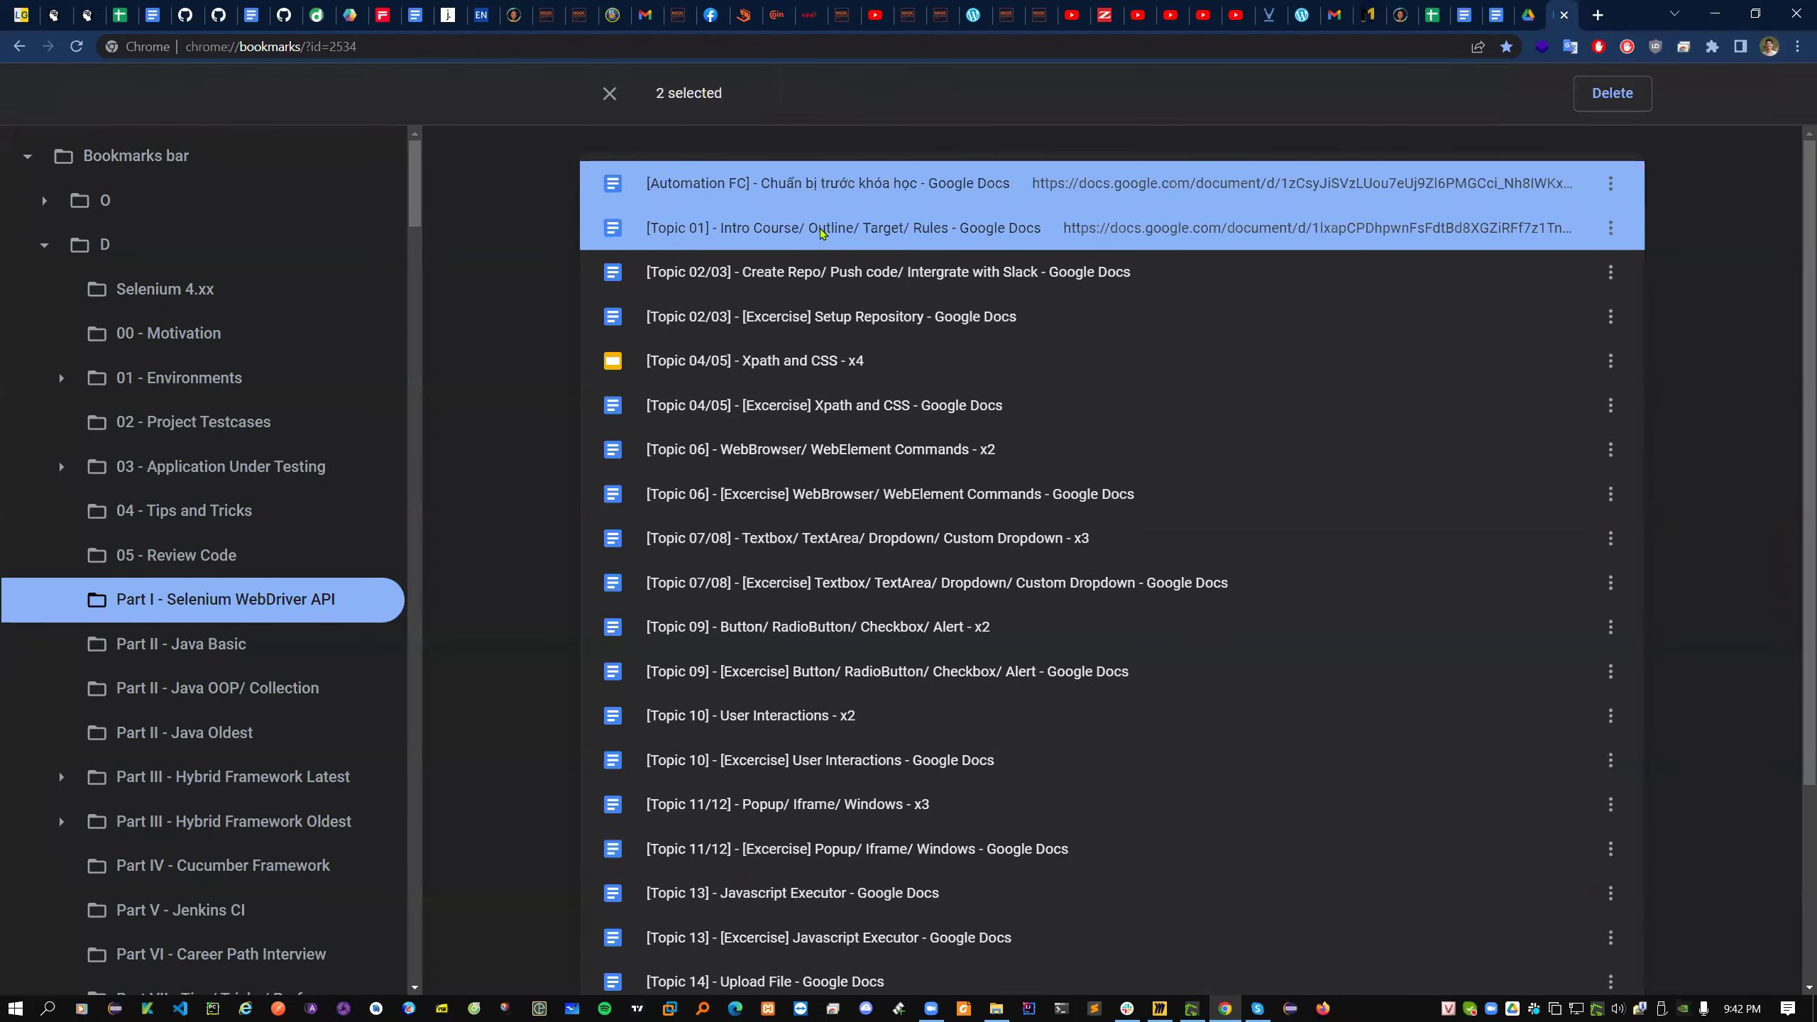
{"action": "key", "text": "ctrl+c"}
{"action": "key", "text": "alt+Tab"}
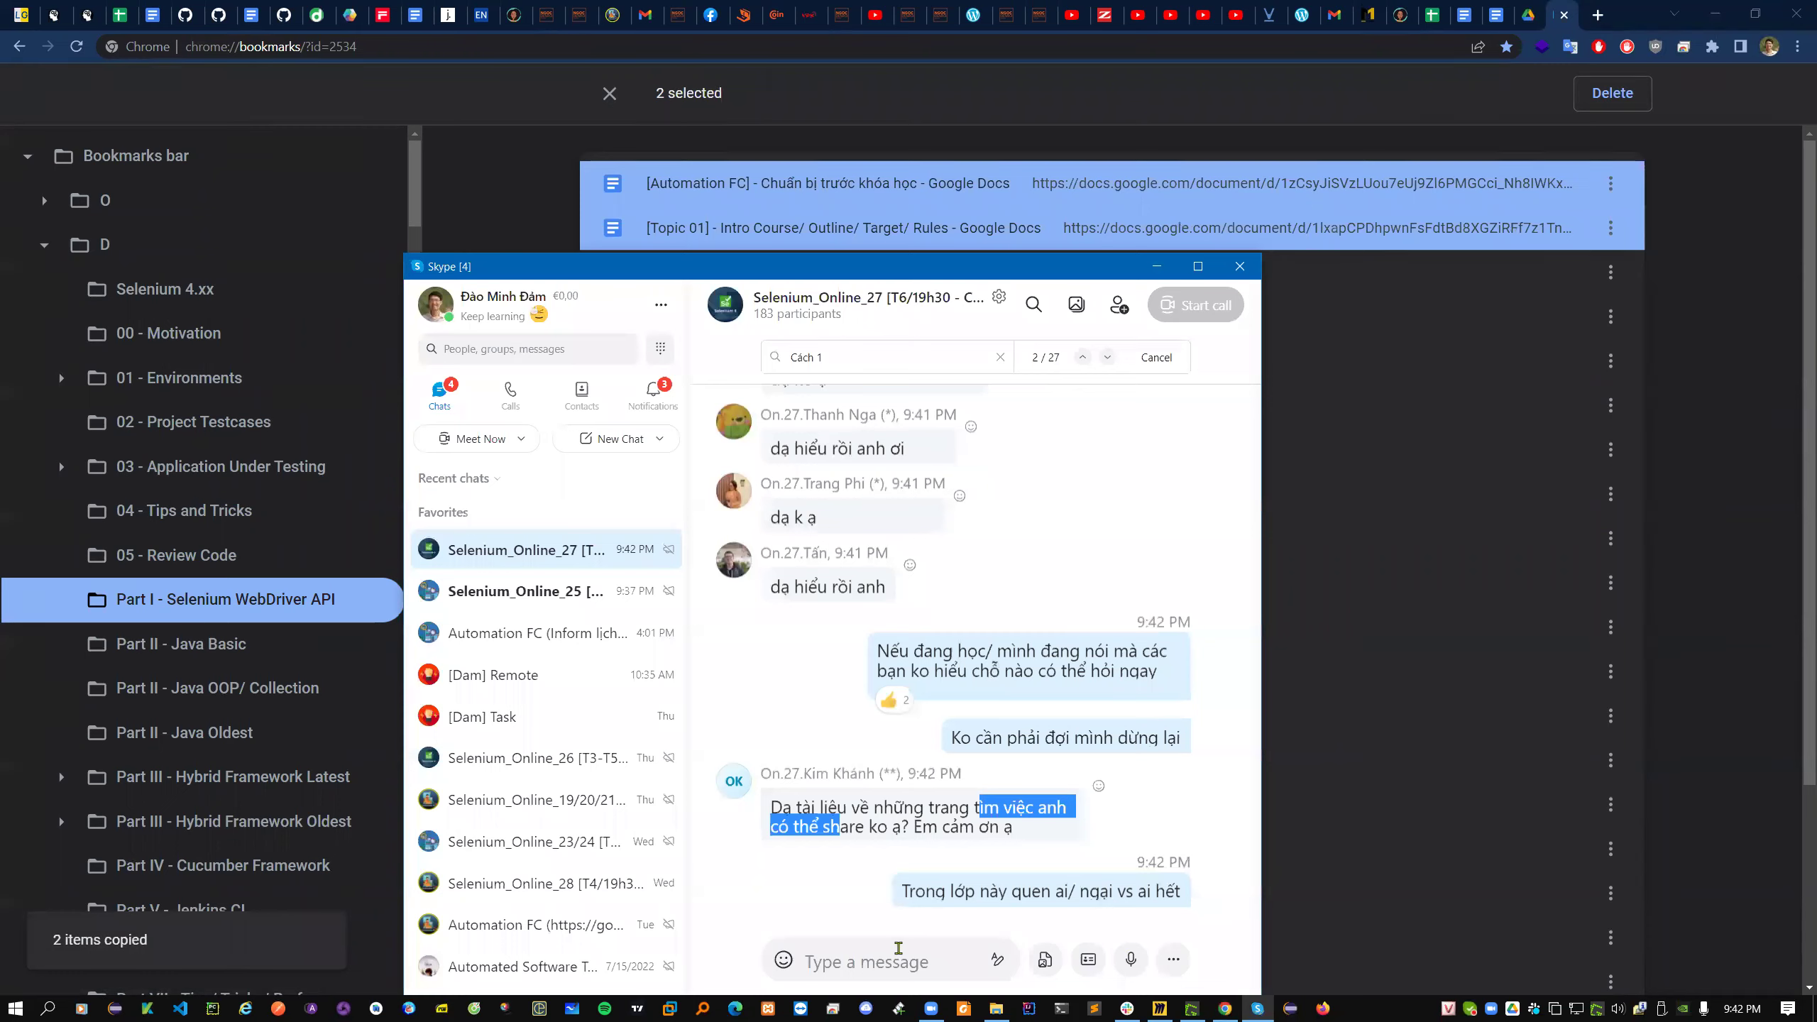
{"action": "key", "text": "ctrl+v"}
{"action": "key", "text": "Return"}
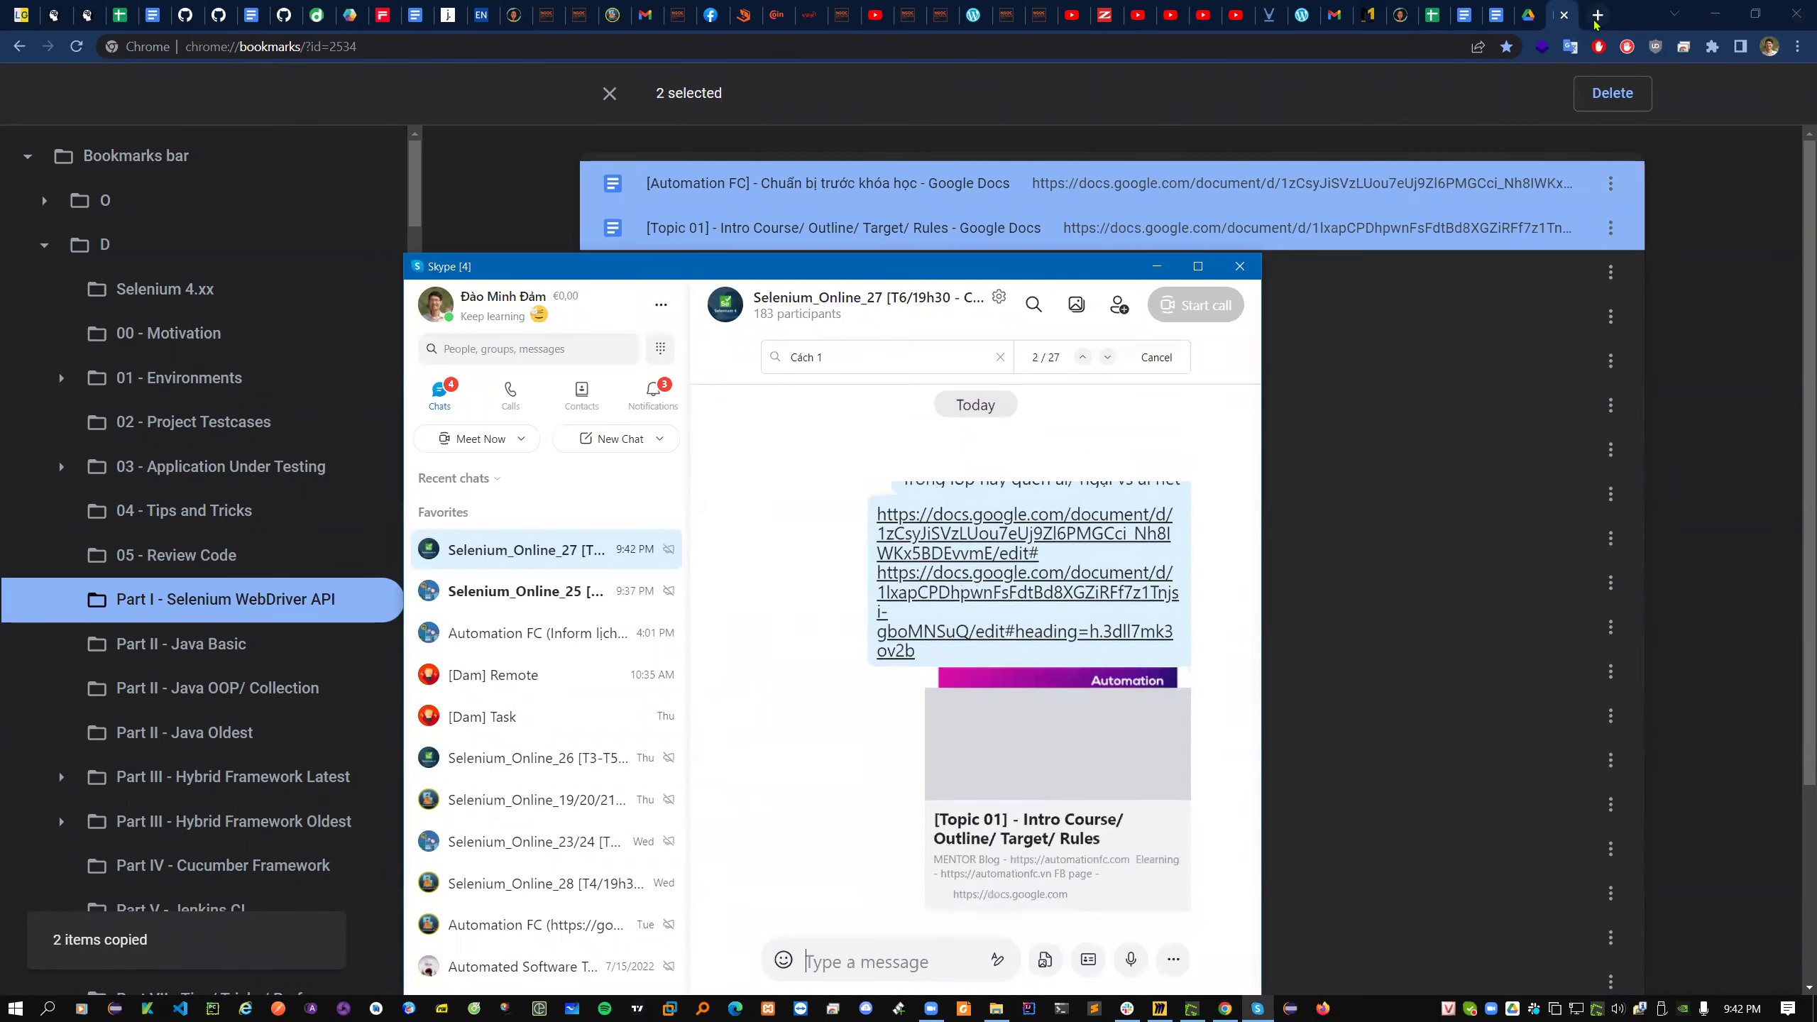
- Open the bookmarked Tracking Course 27 sheet in a new tab and send its link to the Skype group
{"action": "left_click", "coordinate": [1597, 14]}
{"action": "left_click", "coordinate": [928, 75]}
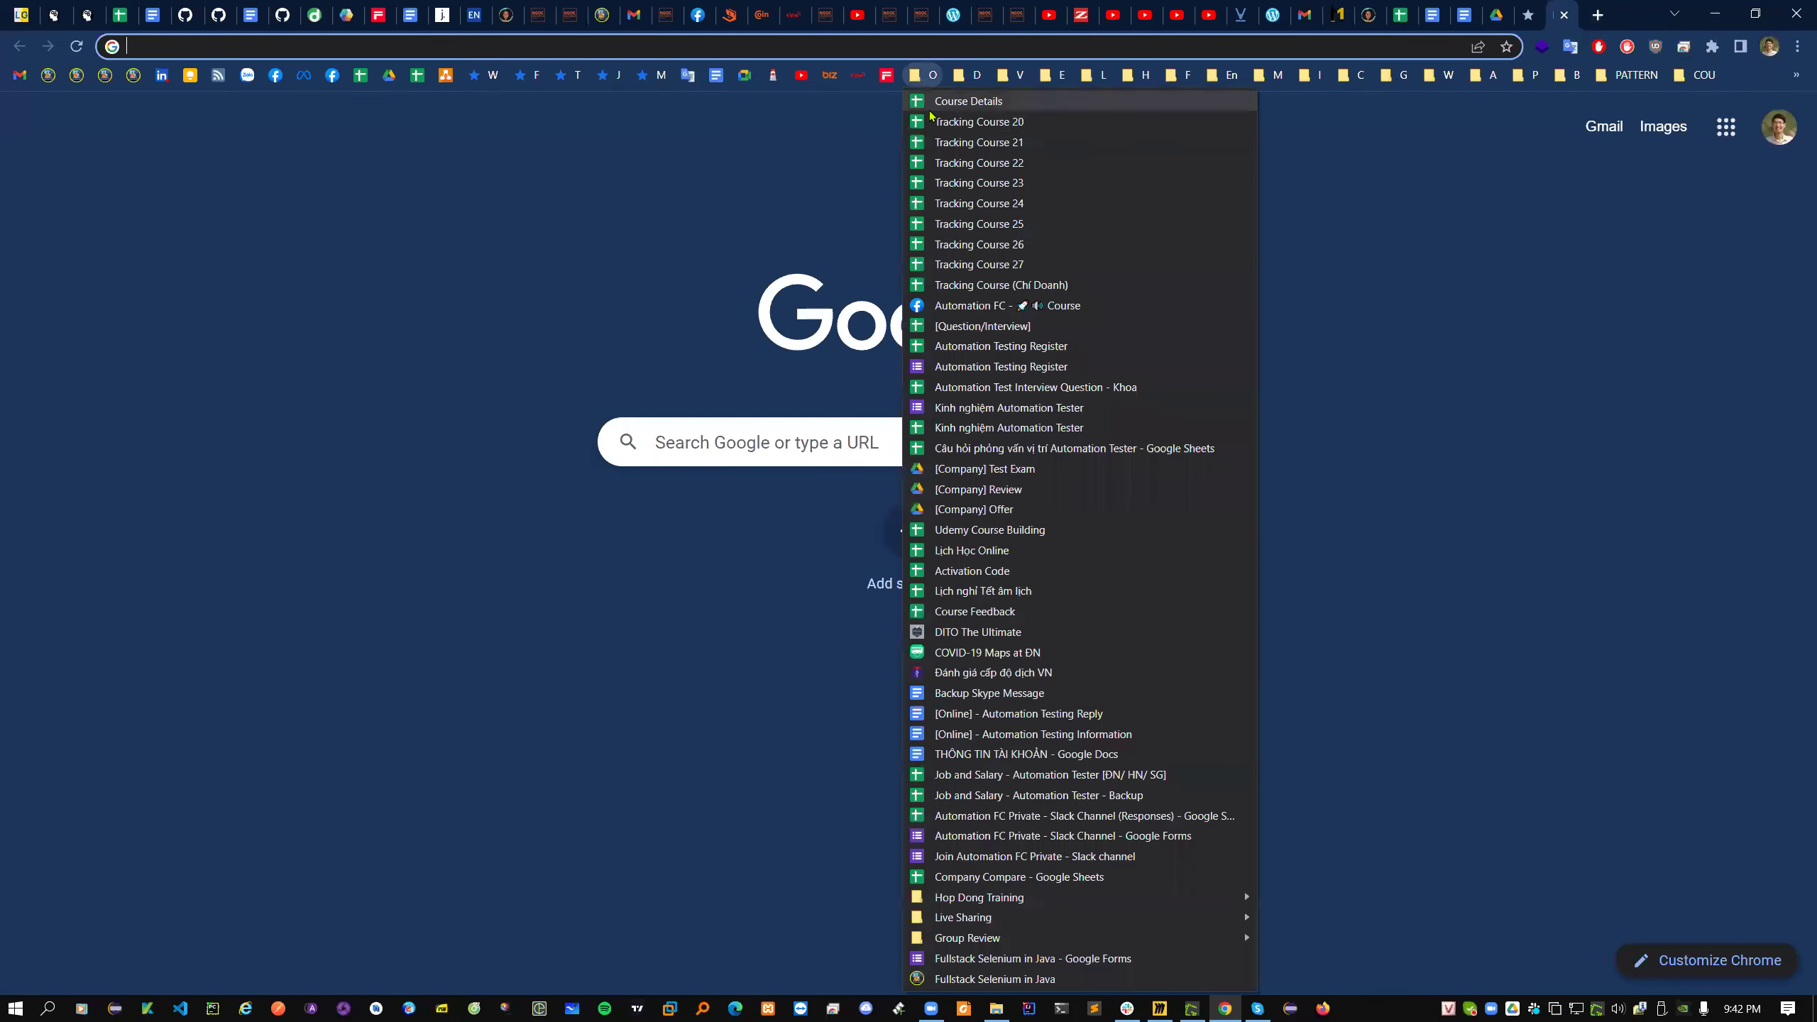
{"action": "left_click", "coordinate": [981, 265]}
{"action": "key", "text": "ctrl+l"}
{"action": "key", "text": "ctrl+c"}
{"action": "key", "text": "alt+Tab"}
{"action": "key", "text": "ctrl+v"}
{"action": "key", "text": "Return"}
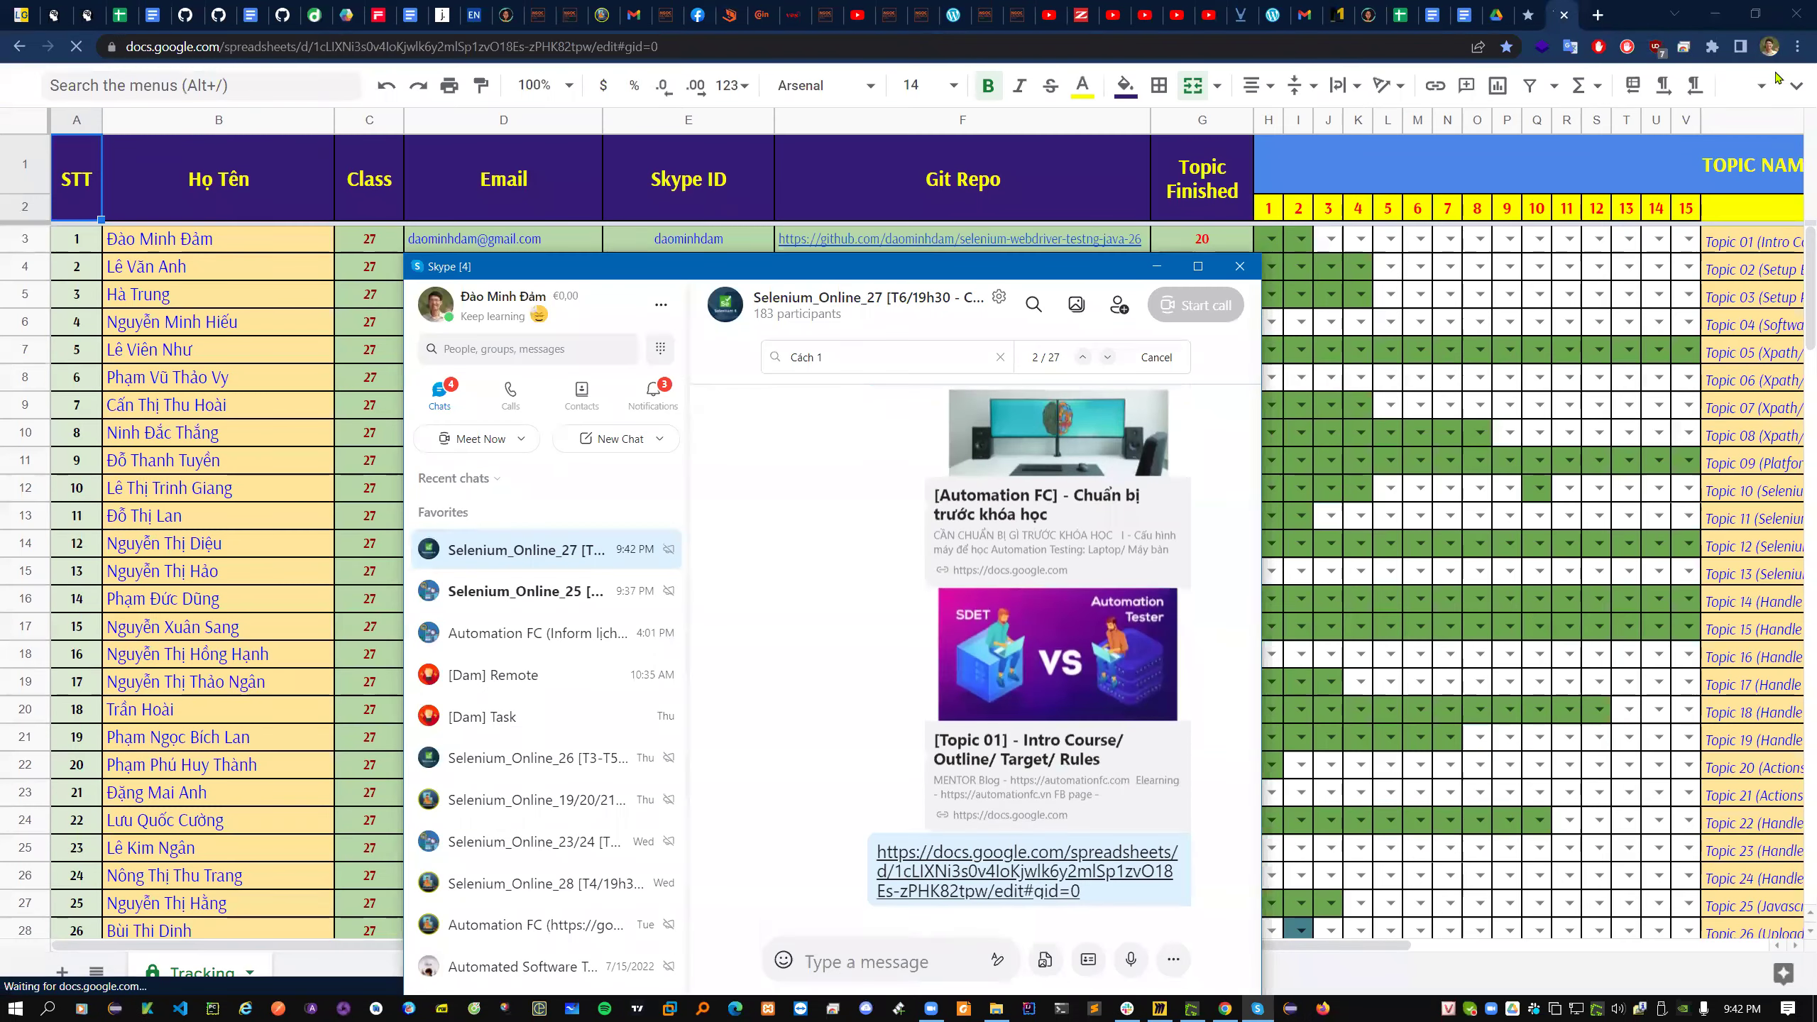
- Open the bookmarked Course Details sheet in a new tab and send its link to the Skype group
{"action": "left_click", "coordinate": [1598, 14]}
{"action": "left_click", "coordinate": [930, 74]}
{"action": "left_click", "coordinate": [922, 100]}
{"action": "key", "text": "ctrl+l"}
{"action": "key", "text": "ctrl+c"}
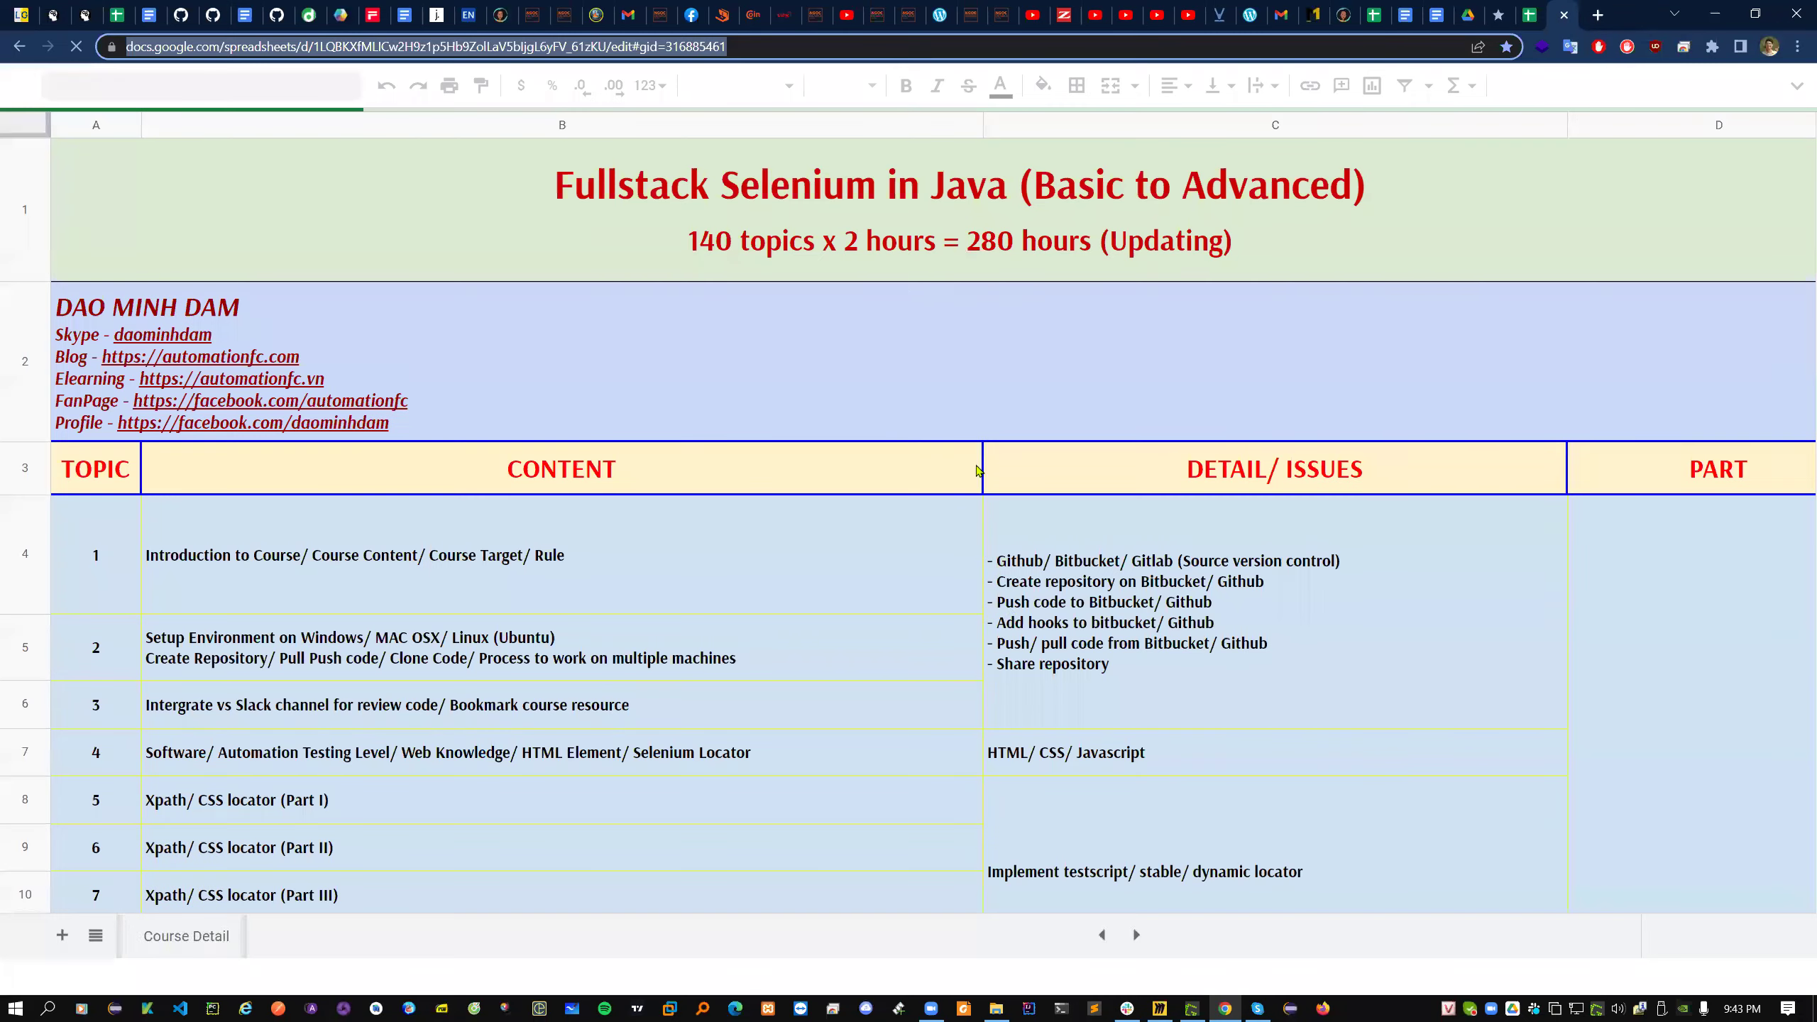
{"action": "key", "text": "alt+Tab"}
{"action": "key", "text": "ctrl+v"}
{"action": "key", "text": "Return"}
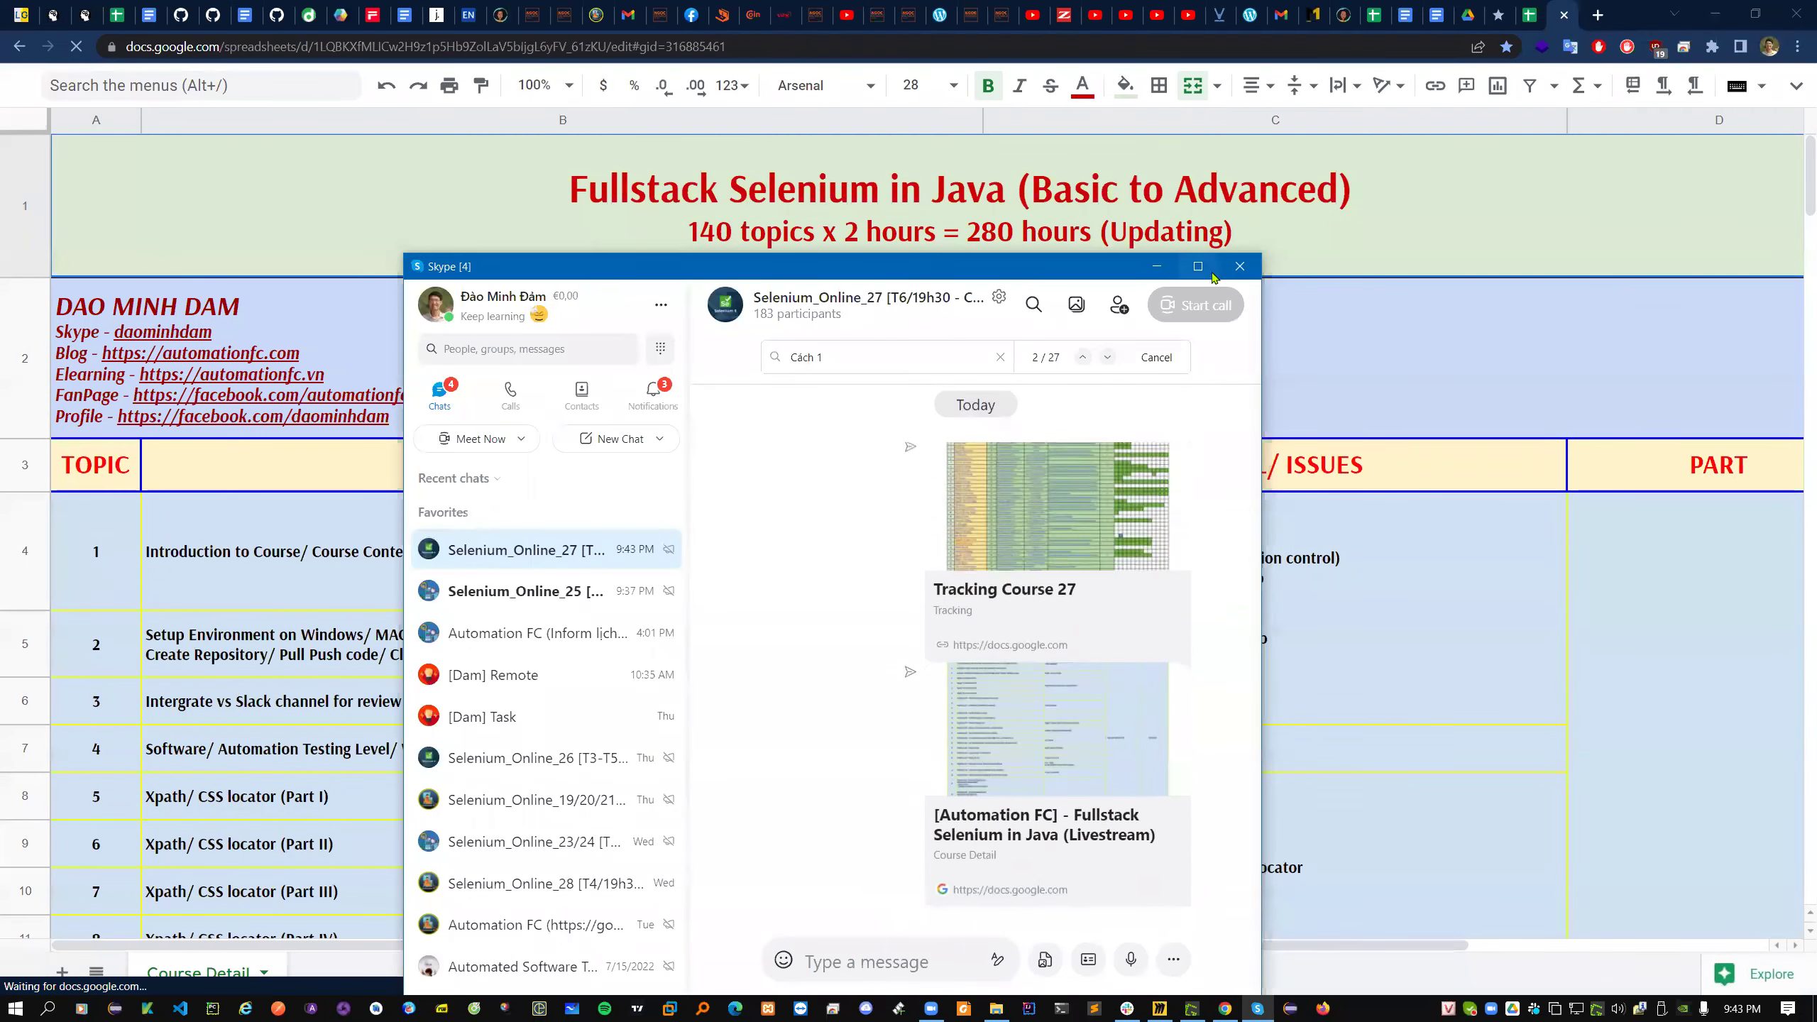
- Maximize the Skype window, then highlight the question about job-search sites and the Topic 01 document link in the chat
{"action": "left_click", "coordinate": [1198, 266]}
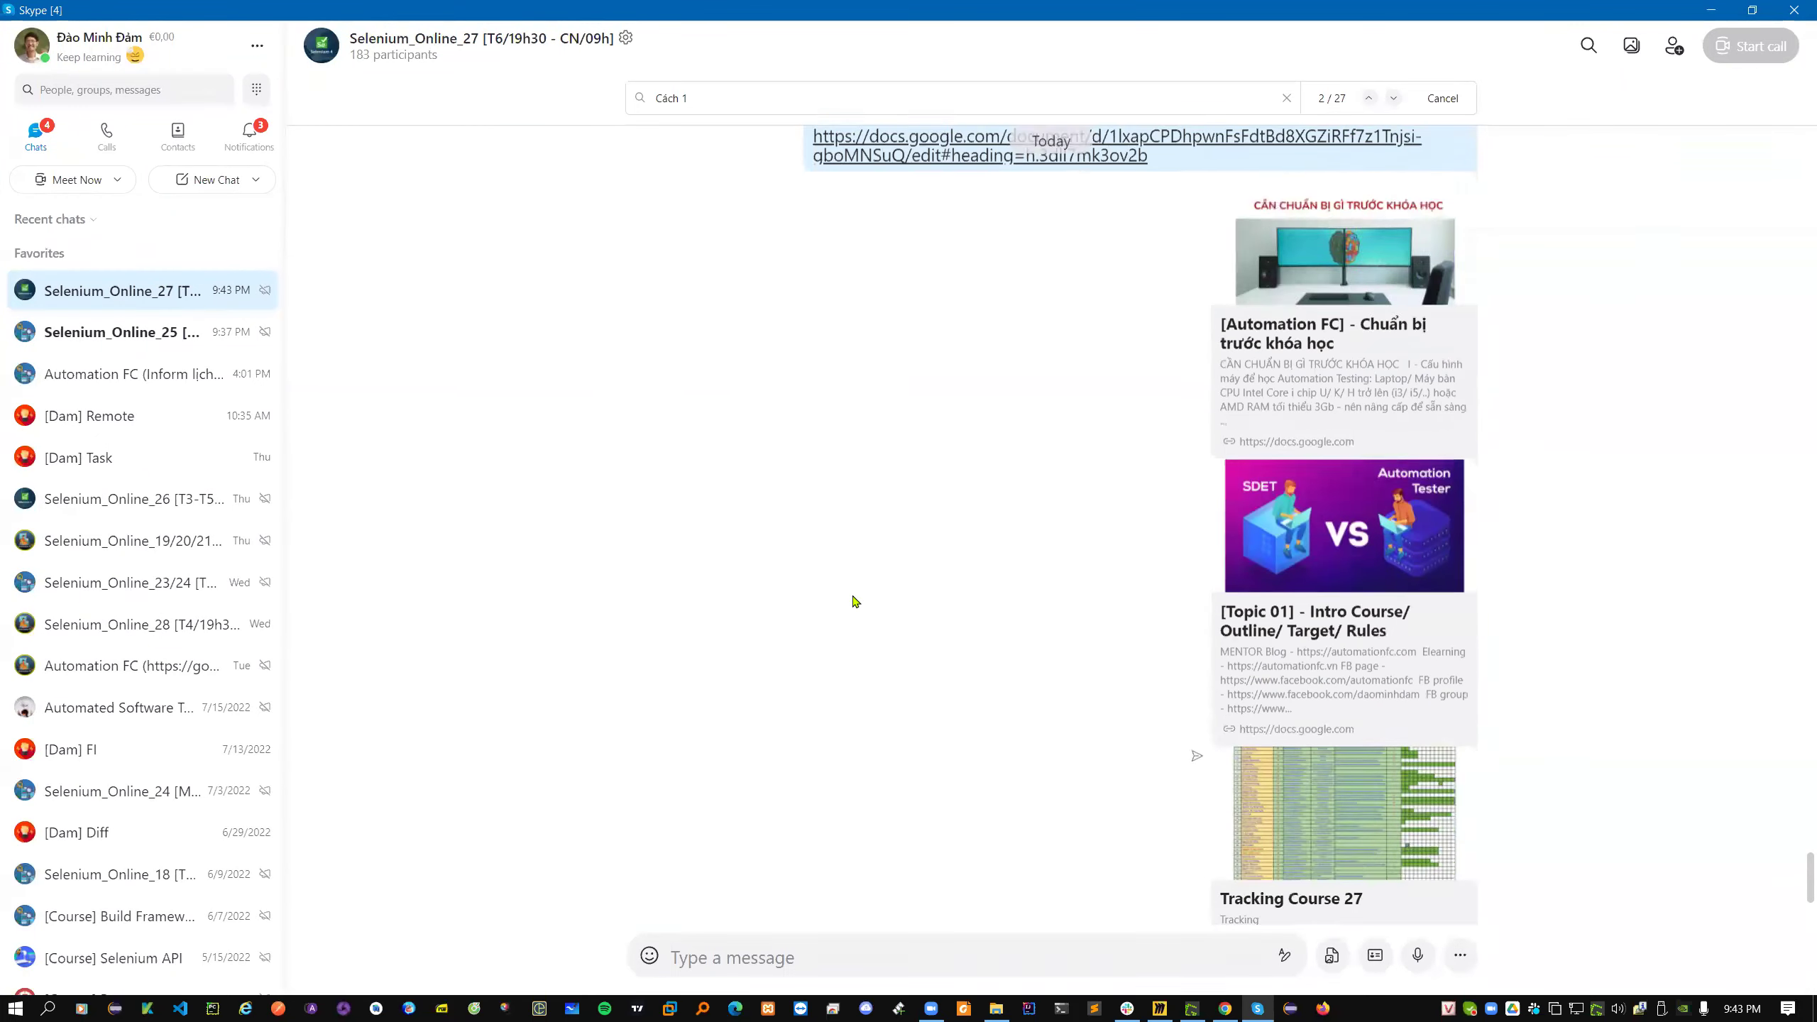
{"action": "scroll", "coordinate": [851, 599], "scroll_direction": "up", "scroll_amount": 10}
{"action": "left_click_drag", "start_coordinate": [770, 813], "coordinate": [1078, 812]}
{"action": "scroll", "coordinate": [1245, 723], "scroll_direction": "down", "scroll_amount": 5}
{"action": "scroll", "coordinate": [1288, 787], "scroll_direction": "down", "scroll_amount": 1}
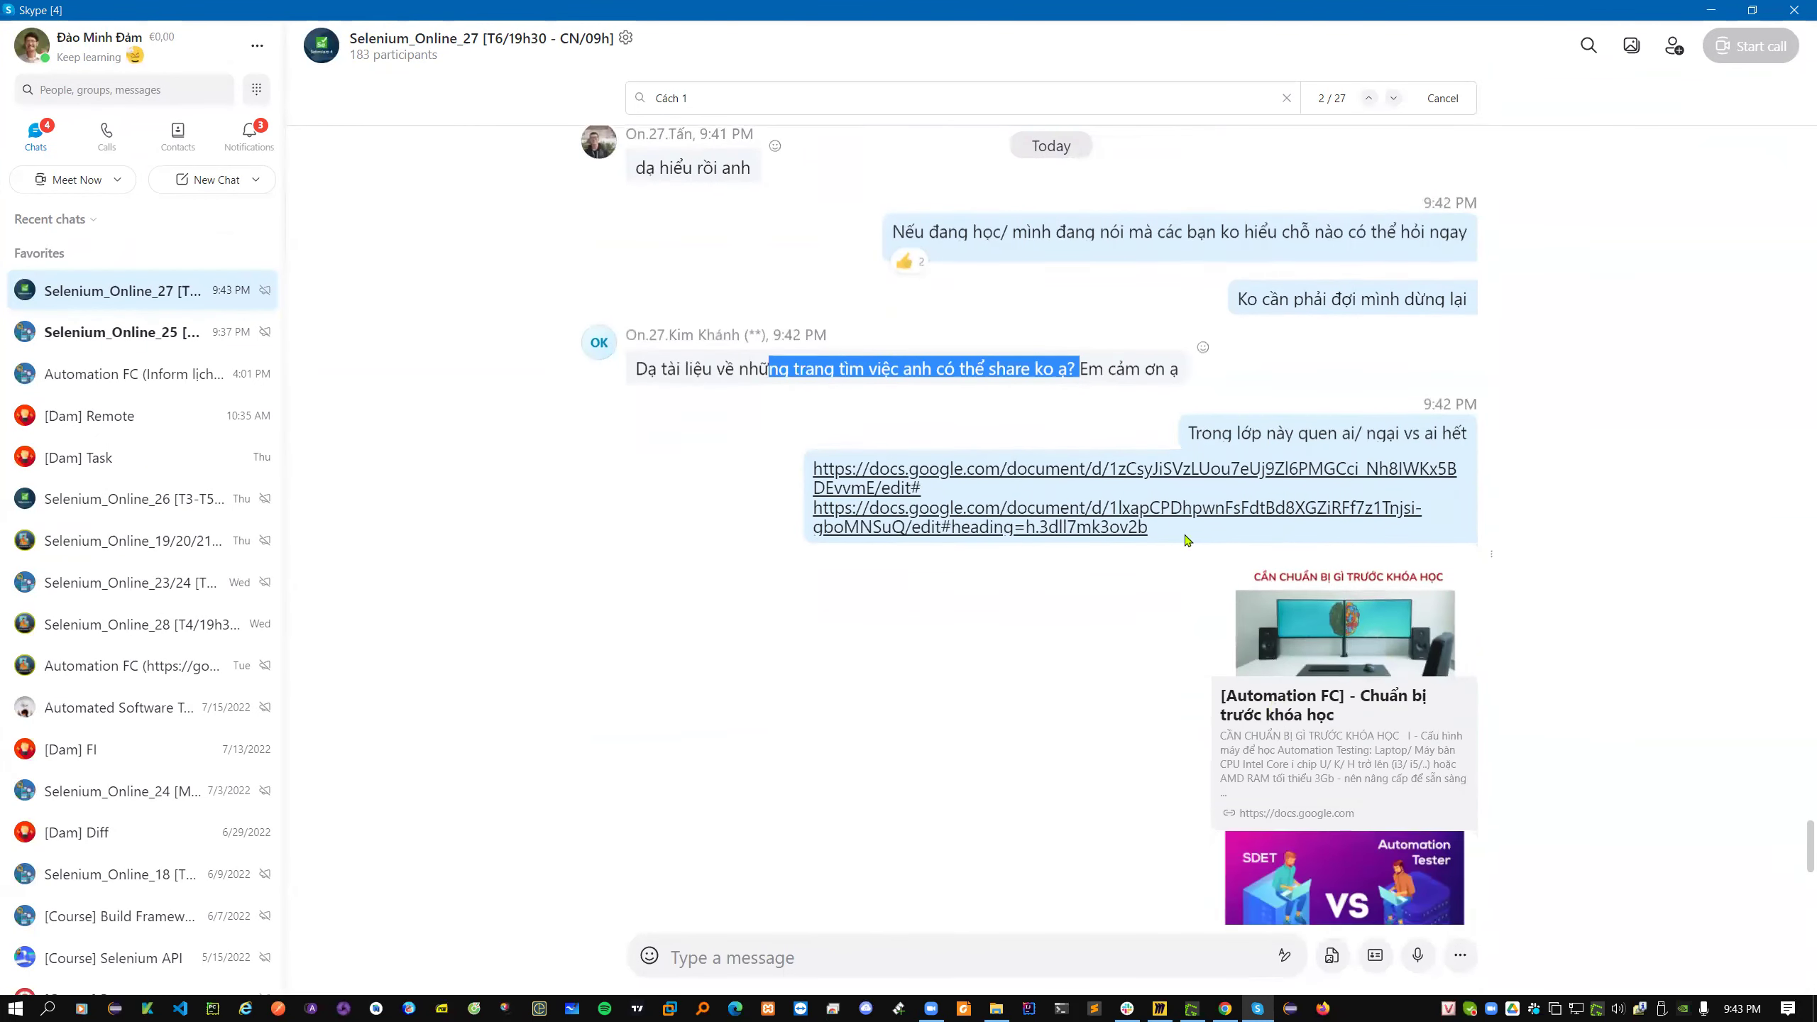
{"action": "left_click_drag", "start_coordinate": [1159, 529], "coordinate": [813, 510]}
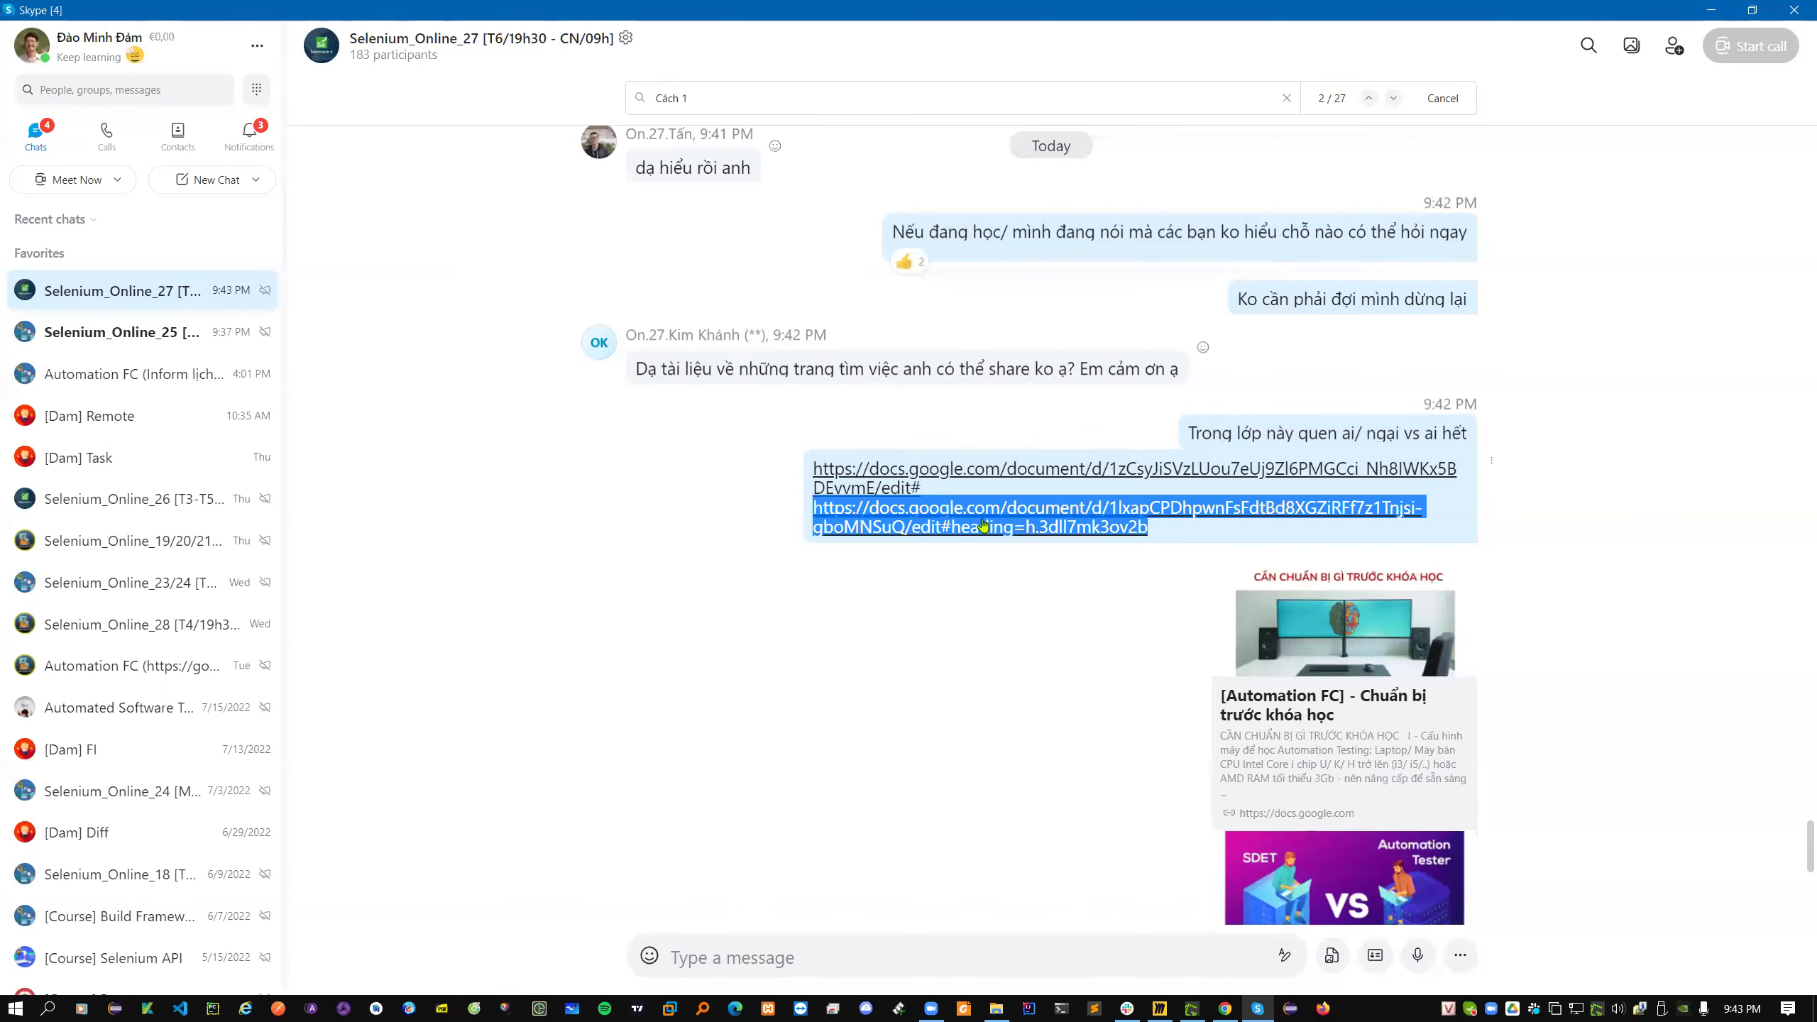
- View the shared course preparation and Topic 01 documents in Chrome, checking them against their links in the Skype chat
{"action": "left_click", "coordinate": [1224, 1009]}
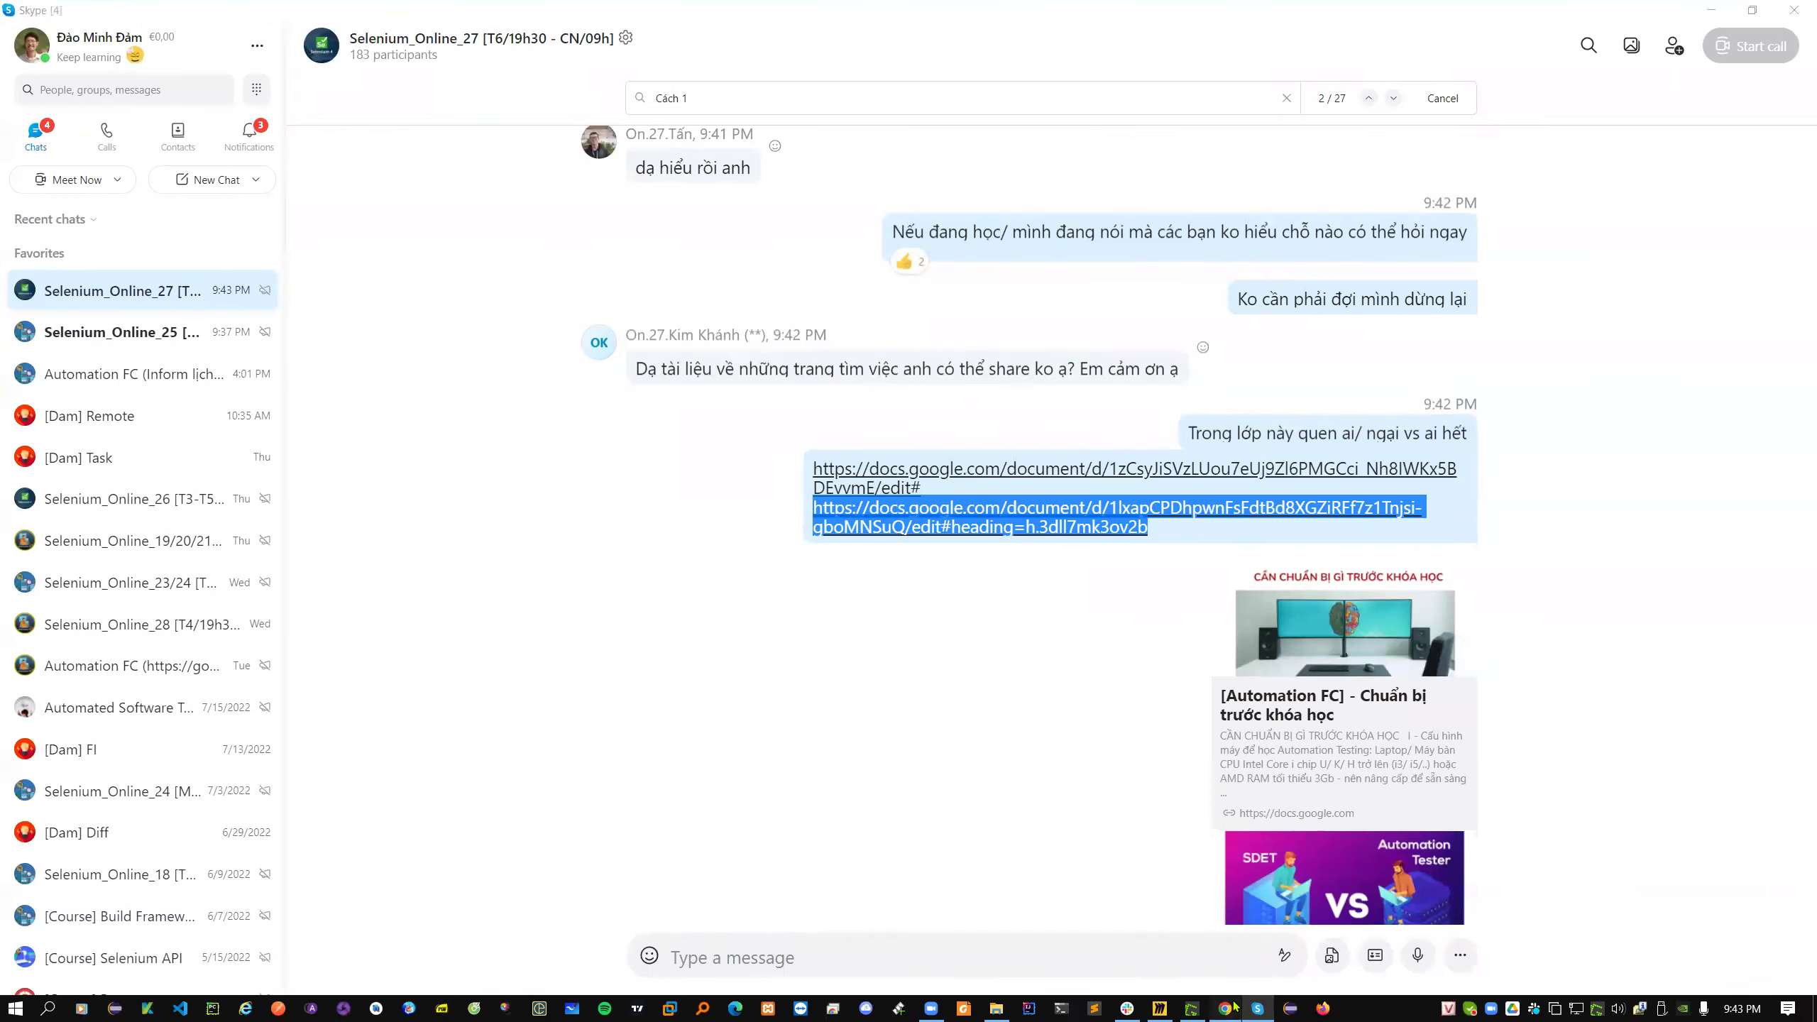
{"action": "left_click", "coordinate": [1407, 17]}
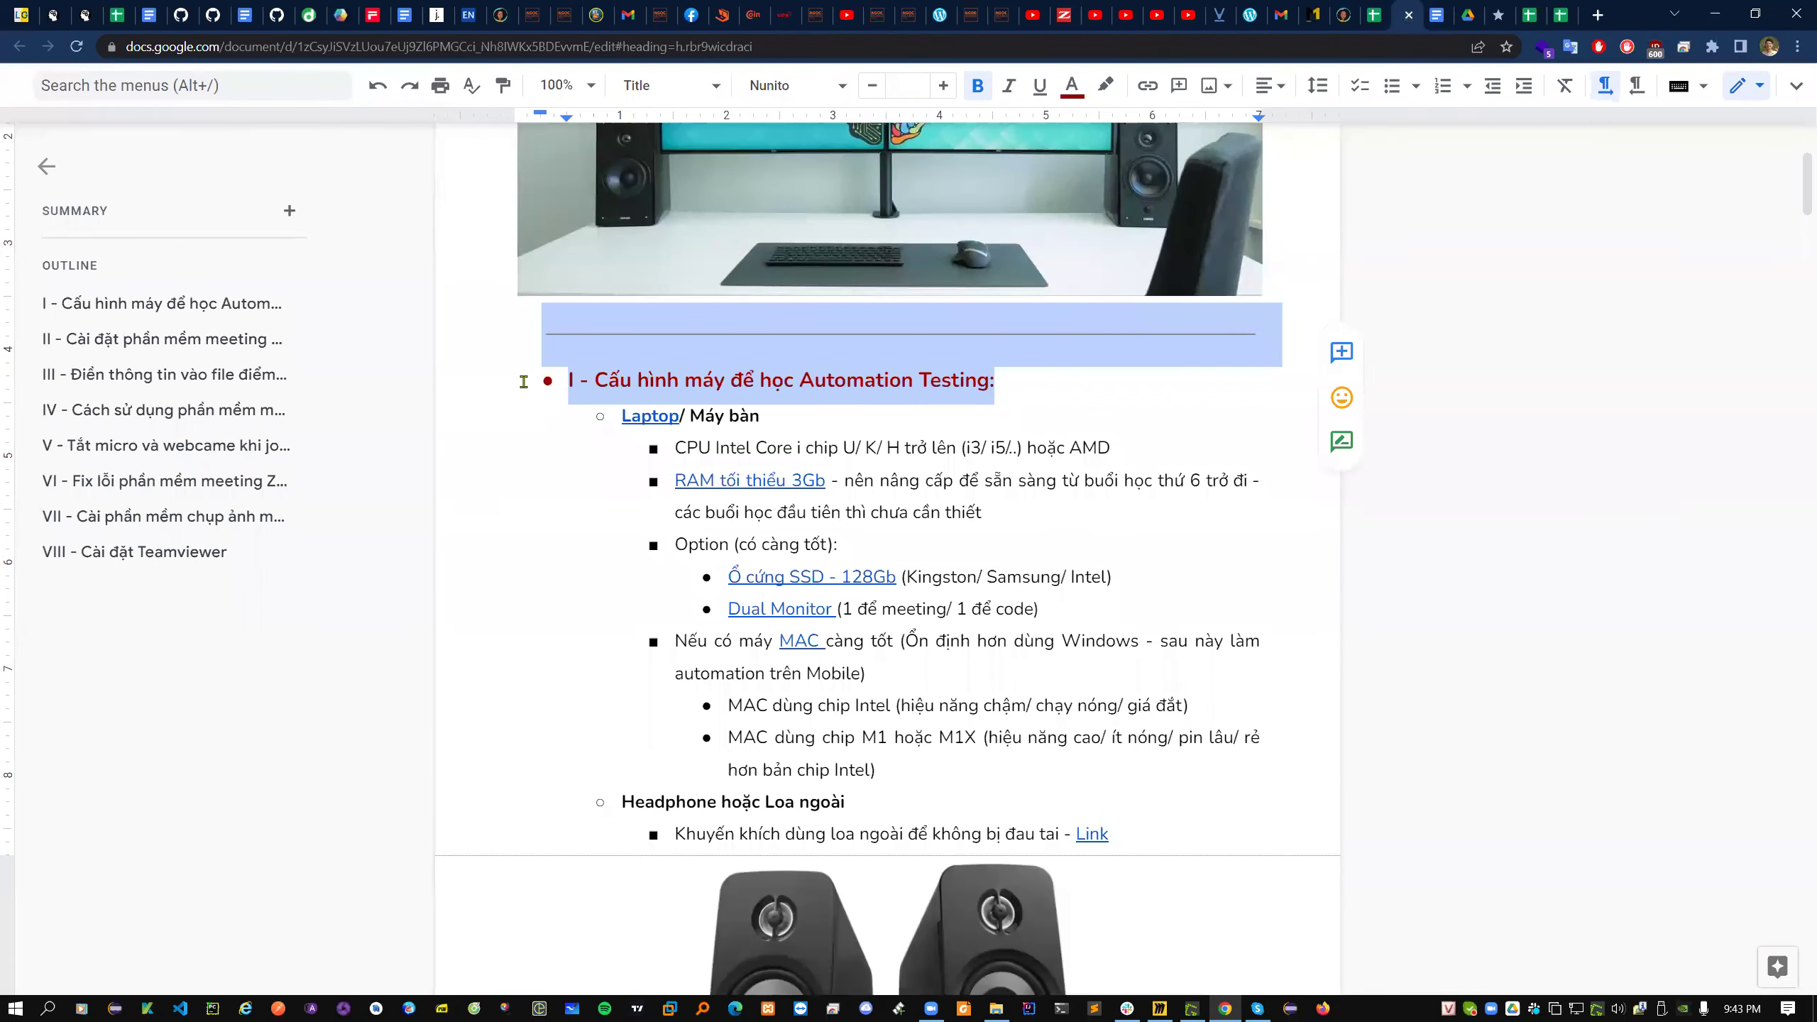
{"action": "left_click", "coordinate": [1435, 17]}
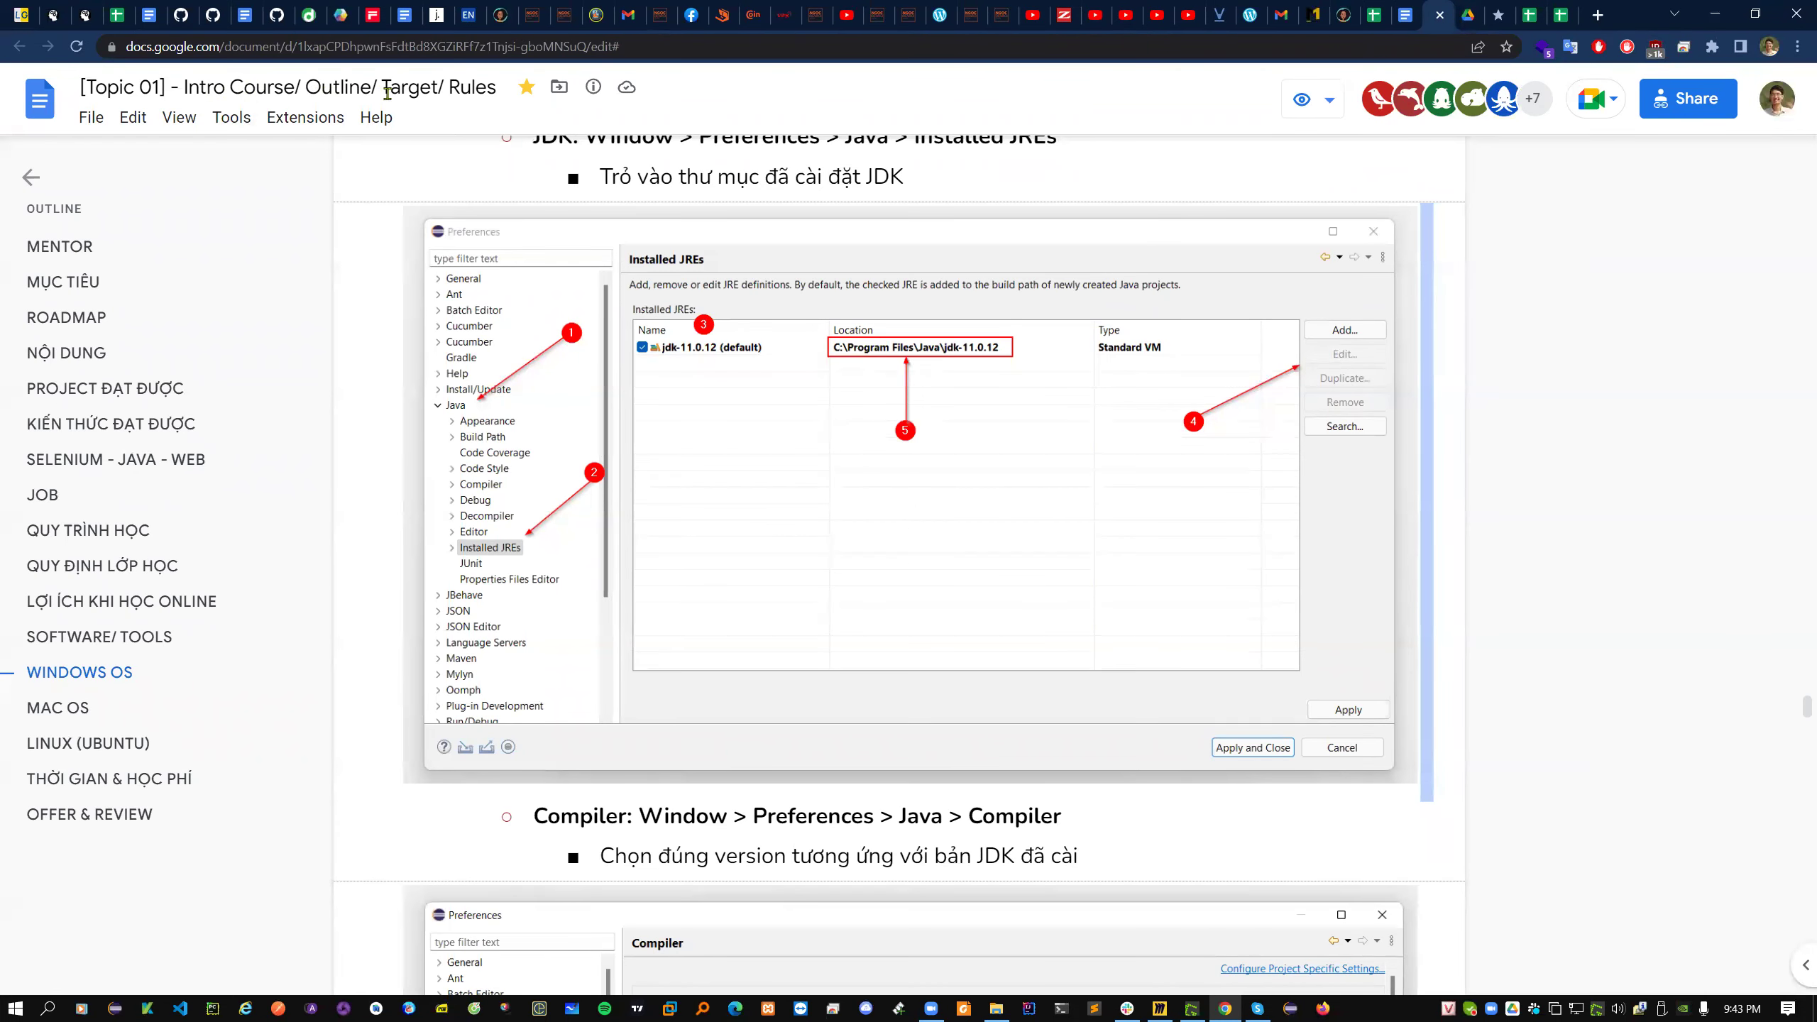
{"action": "left_click", "coordinate": [1257, 1008]}
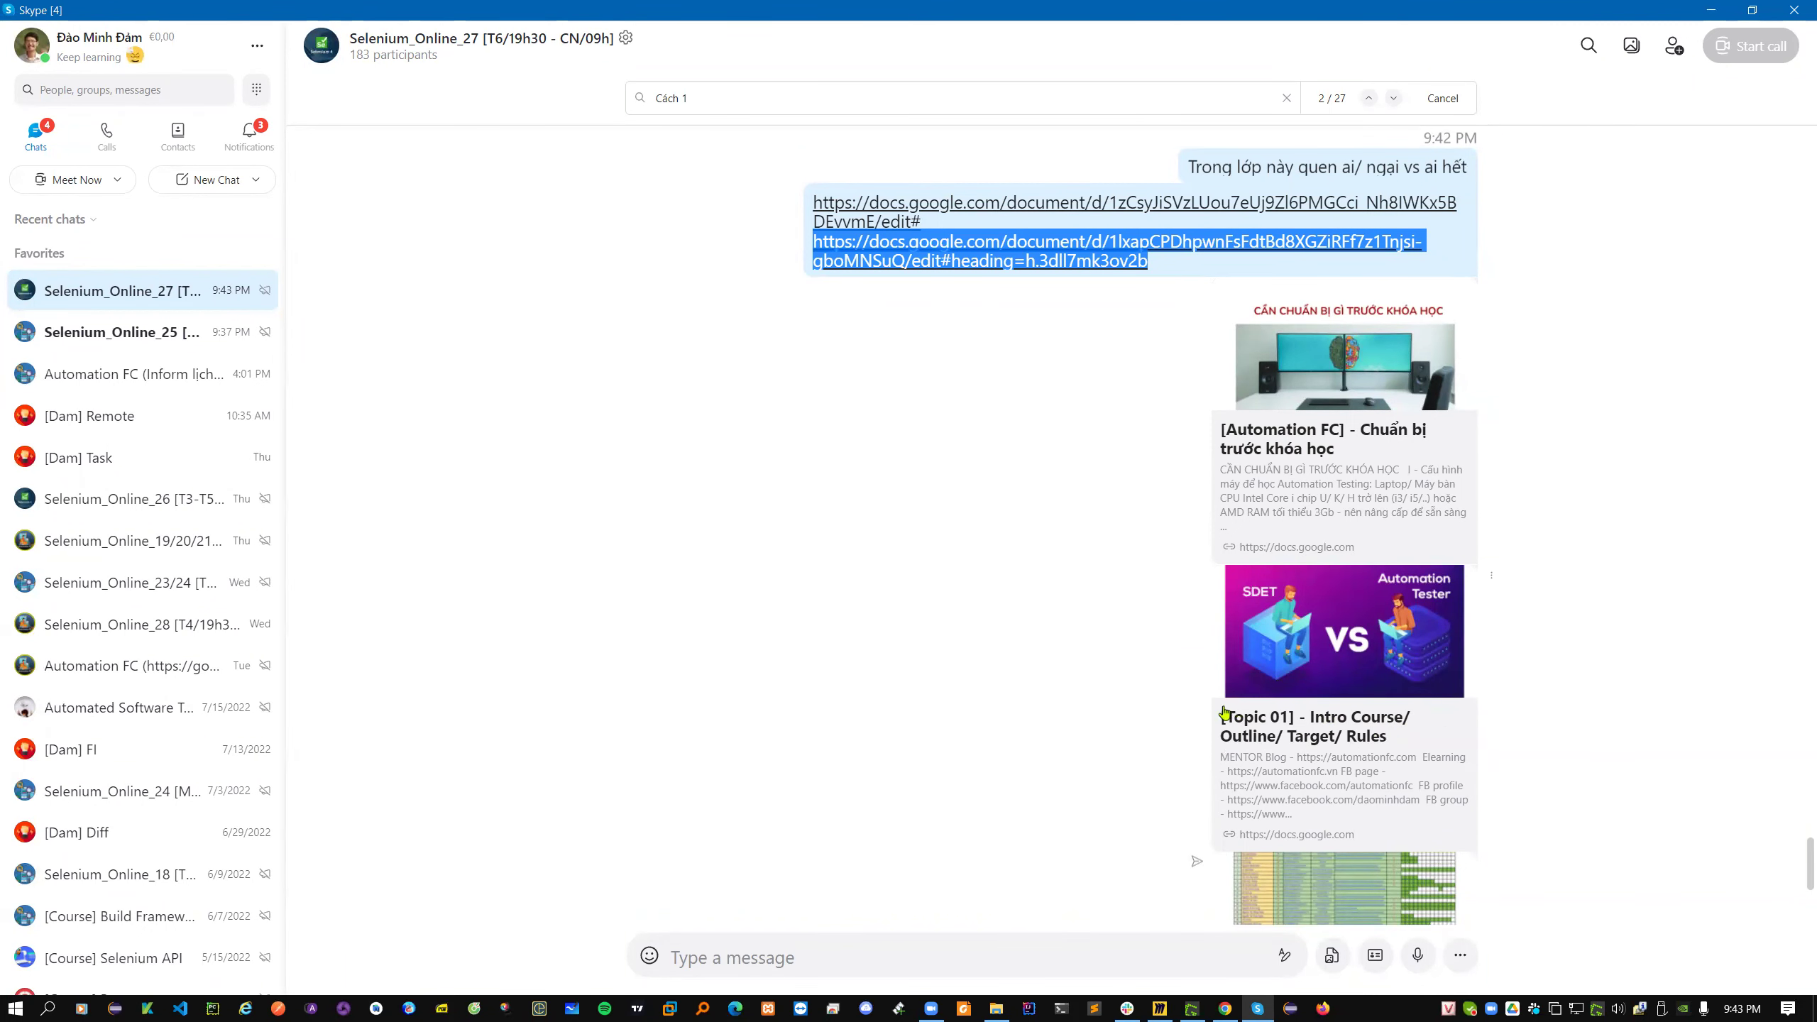
{"action": "left_click", "coordinate": [1224, 1008]}
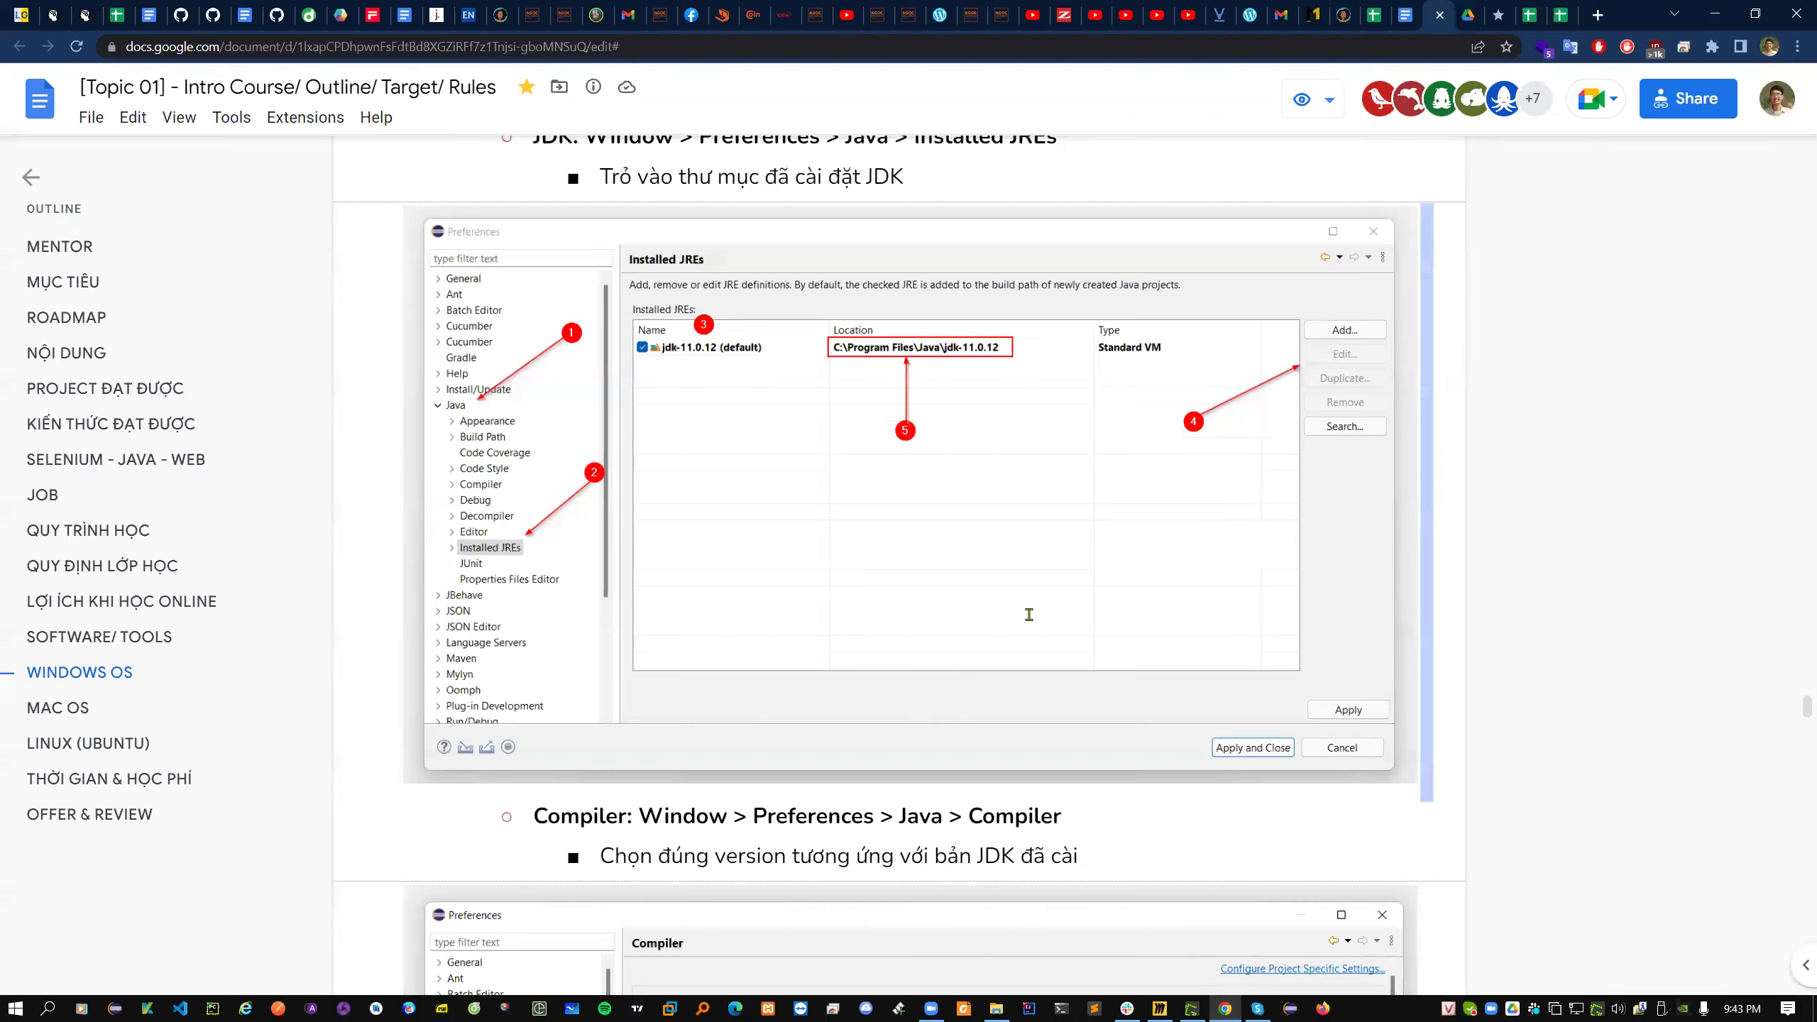
- Browse the bookmarked lesson documents in the Selenium WebDriver API, Java Basic and Hybrid Framework Latest folders
{"action": "left_click", "coordinate": [1501, 14]}
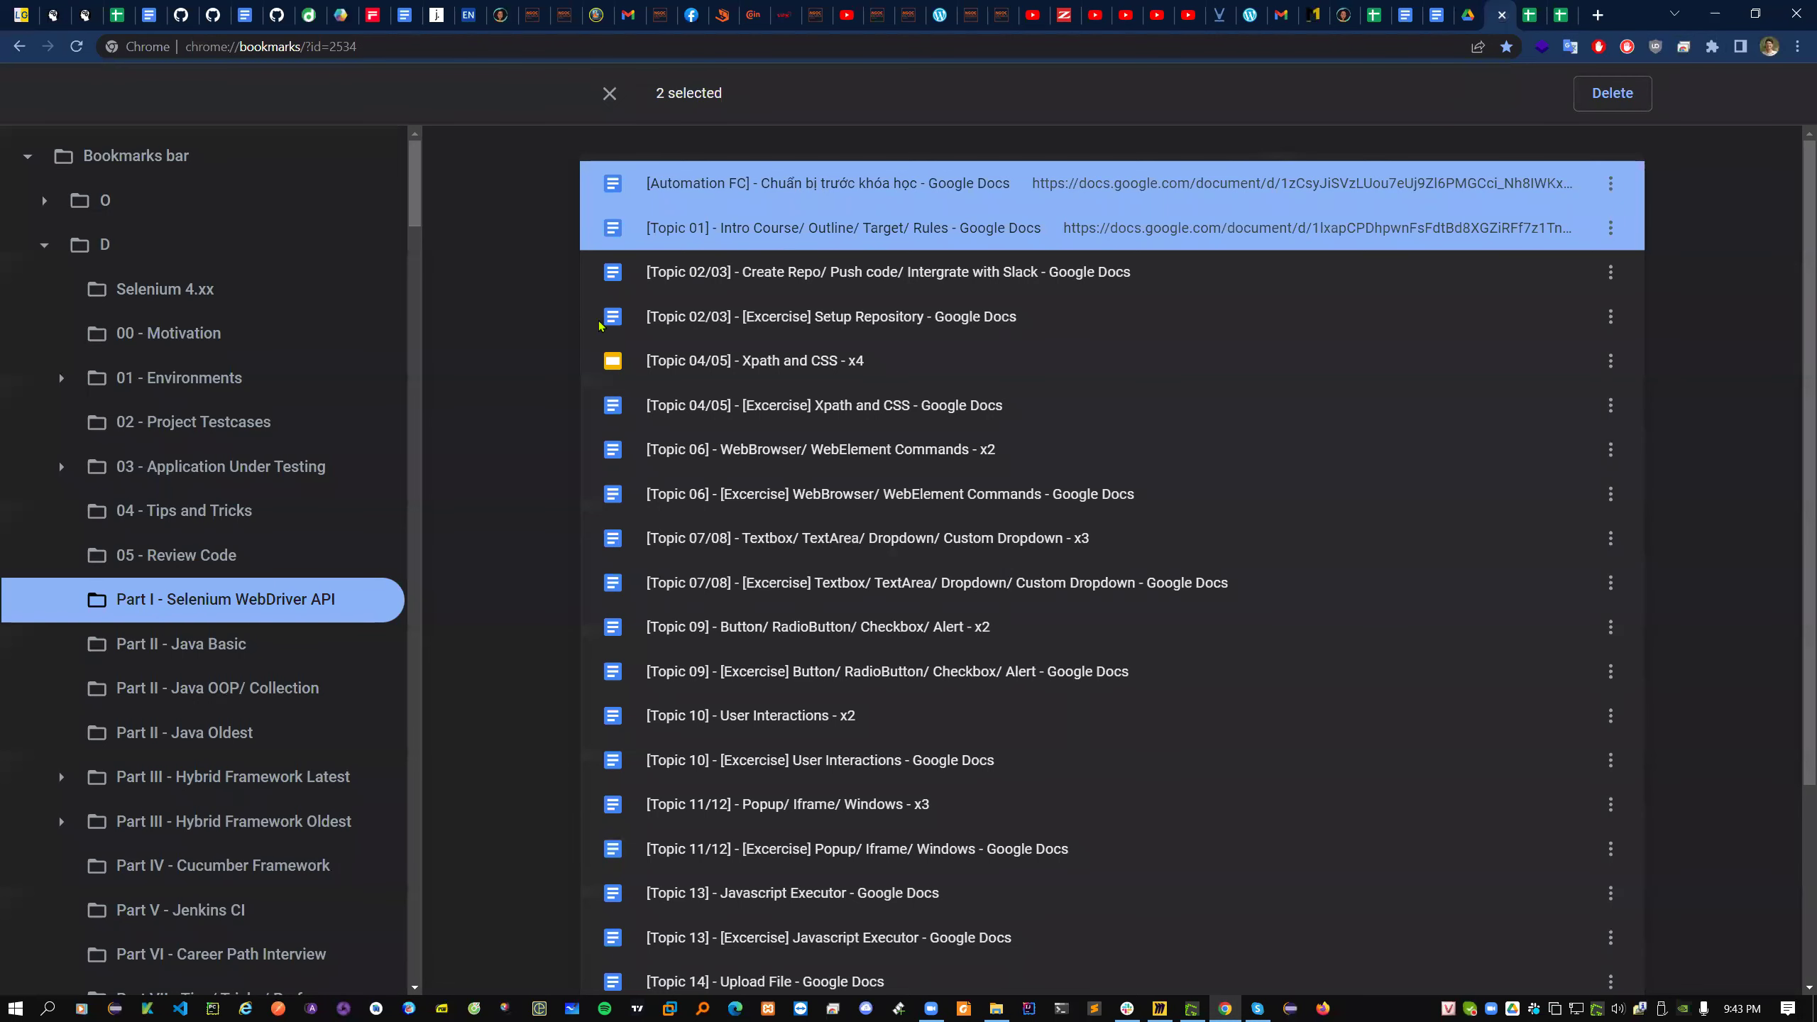
{"action": "key", "text": "Escape"}
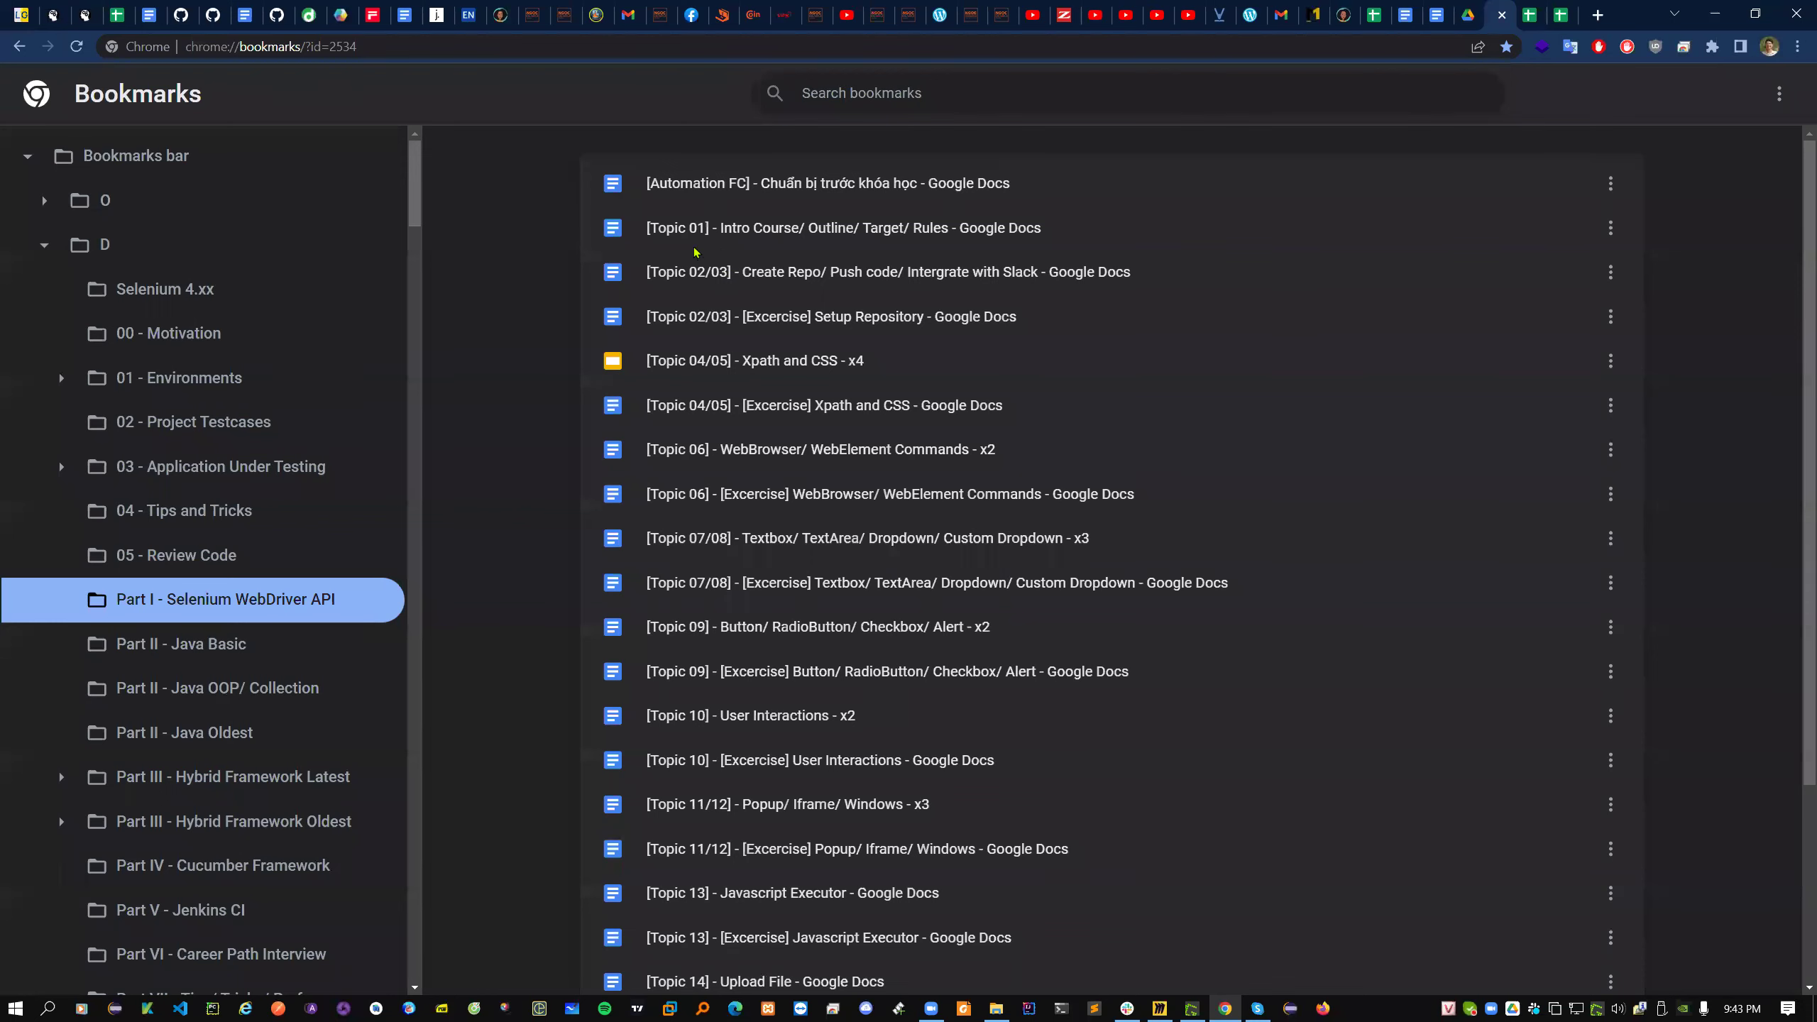
{"action": "scroll", "coordinate": [760, 893], "scroll_direction": "down", "scroll_amount": 3}
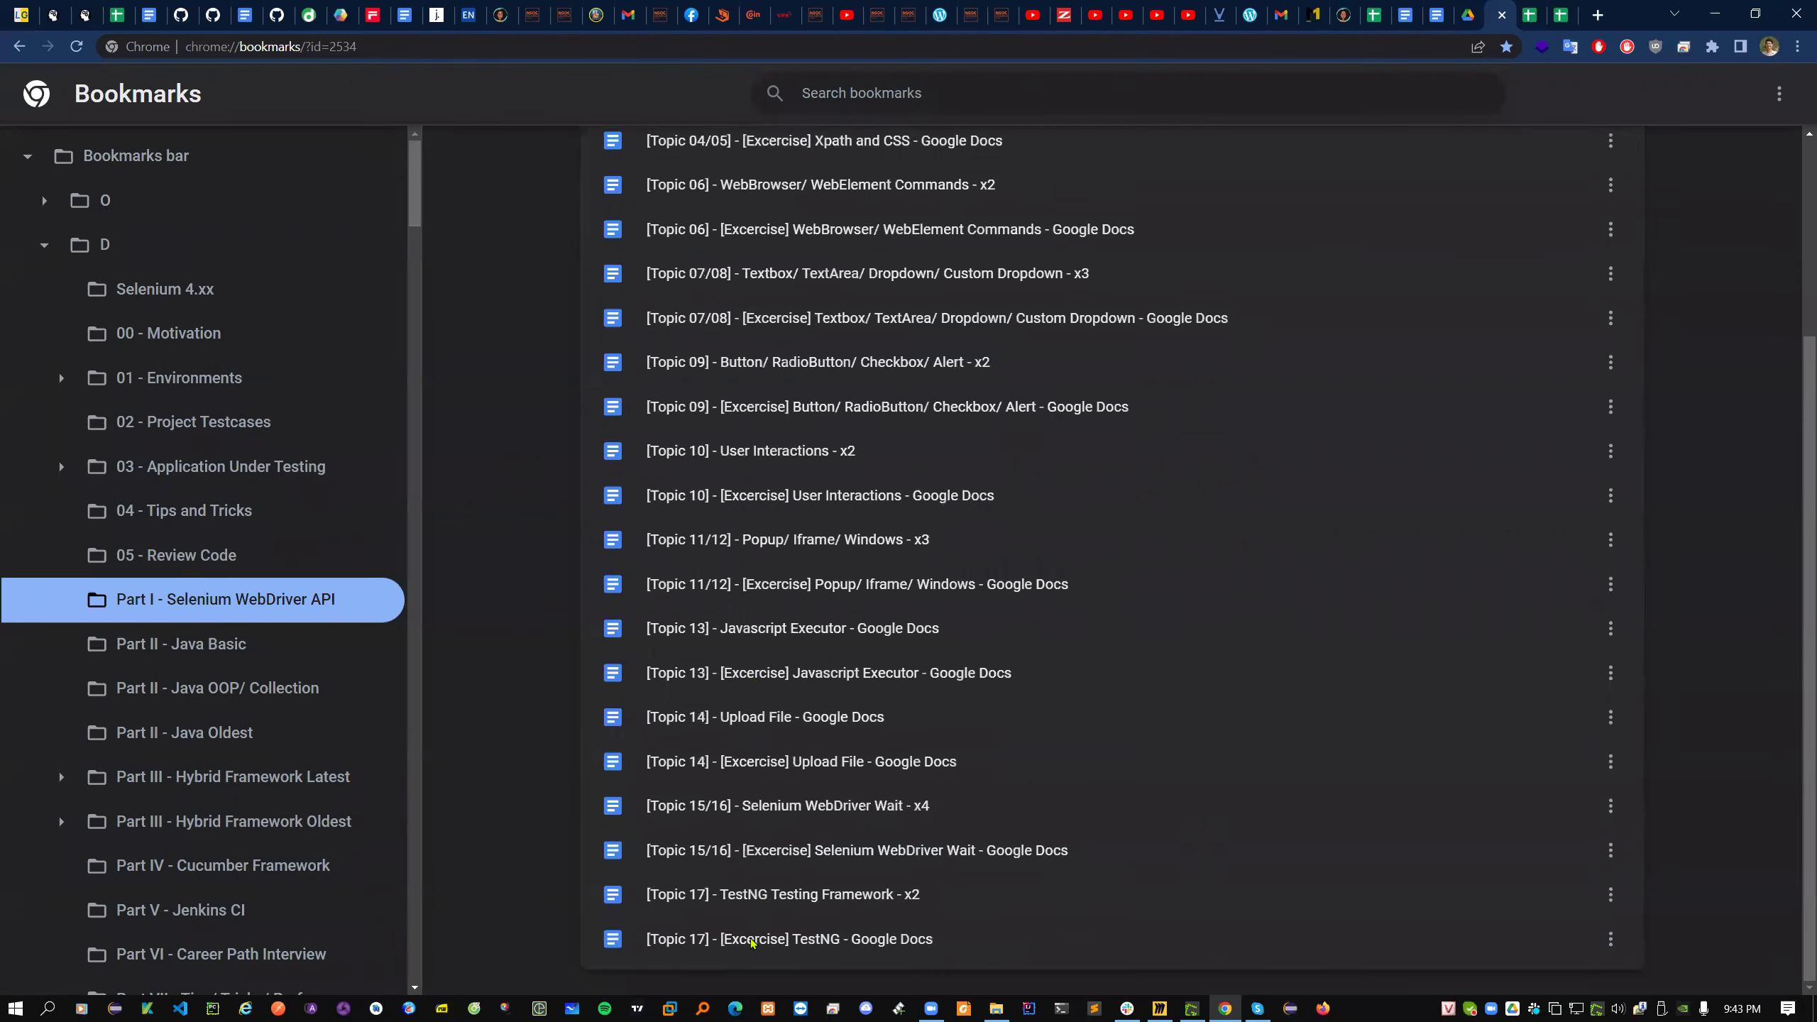
{"action": "scroll", "coordinate": [752, 943], "scroll_direction": "up", "scroll_amount": 5}
{"action": "left_click", "coordinate": [214, 644]}
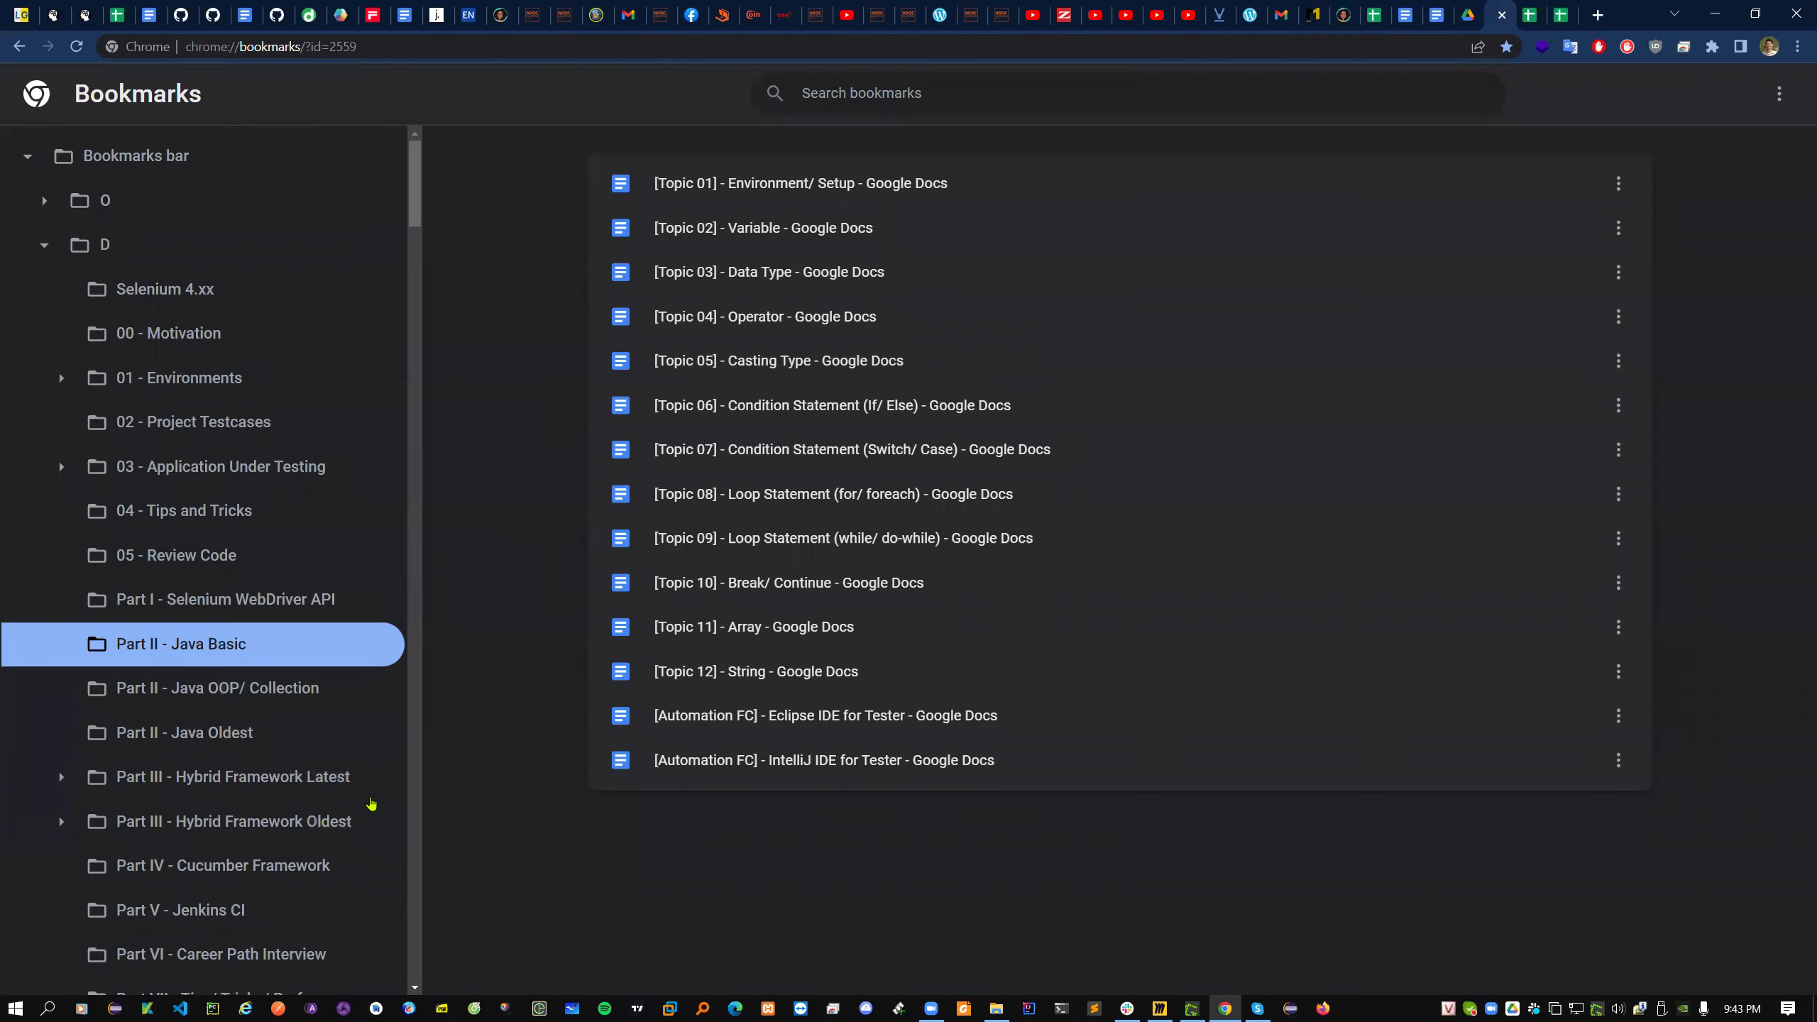
{"action": "left_click", "coordinate": [272, 795]}
{"action": "scroll", "coordinate": [744, 228], "scroll_direction": "down", "scroll_amount": 5}
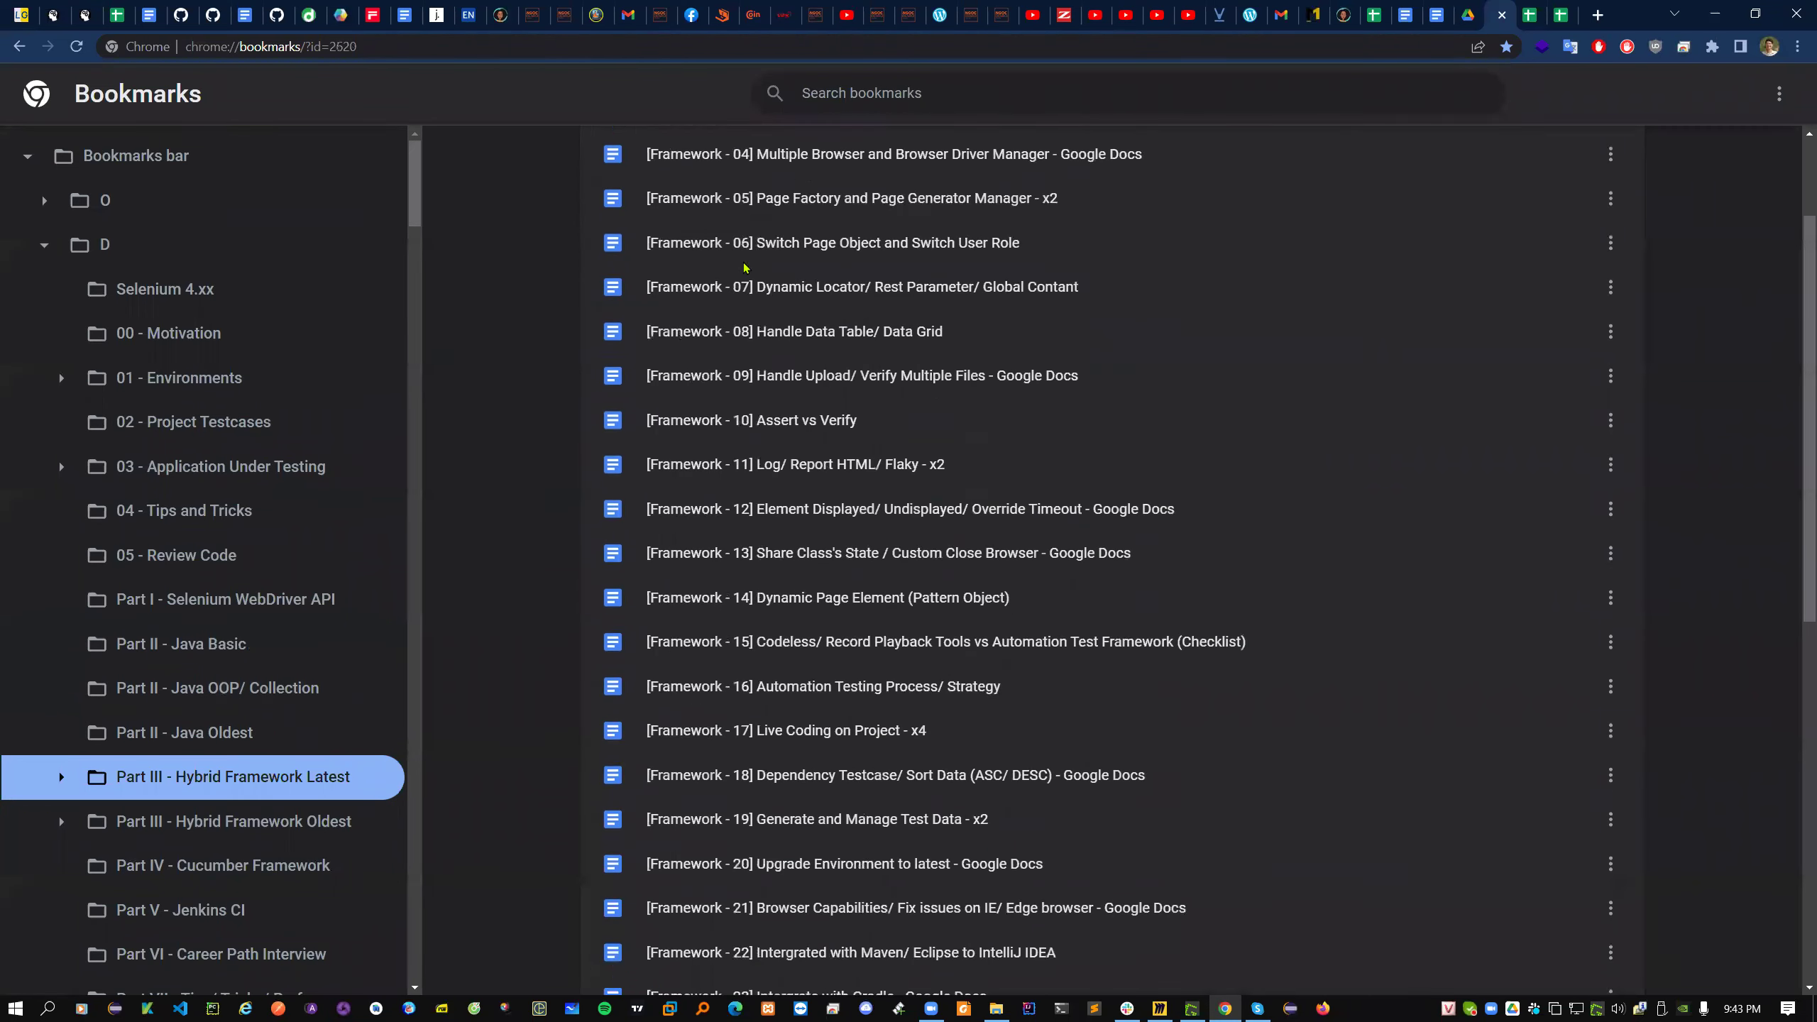
{"action": "scroll", "coordinate": [743, 269], "scroll_direction": "up", "scroll_amount": 5}
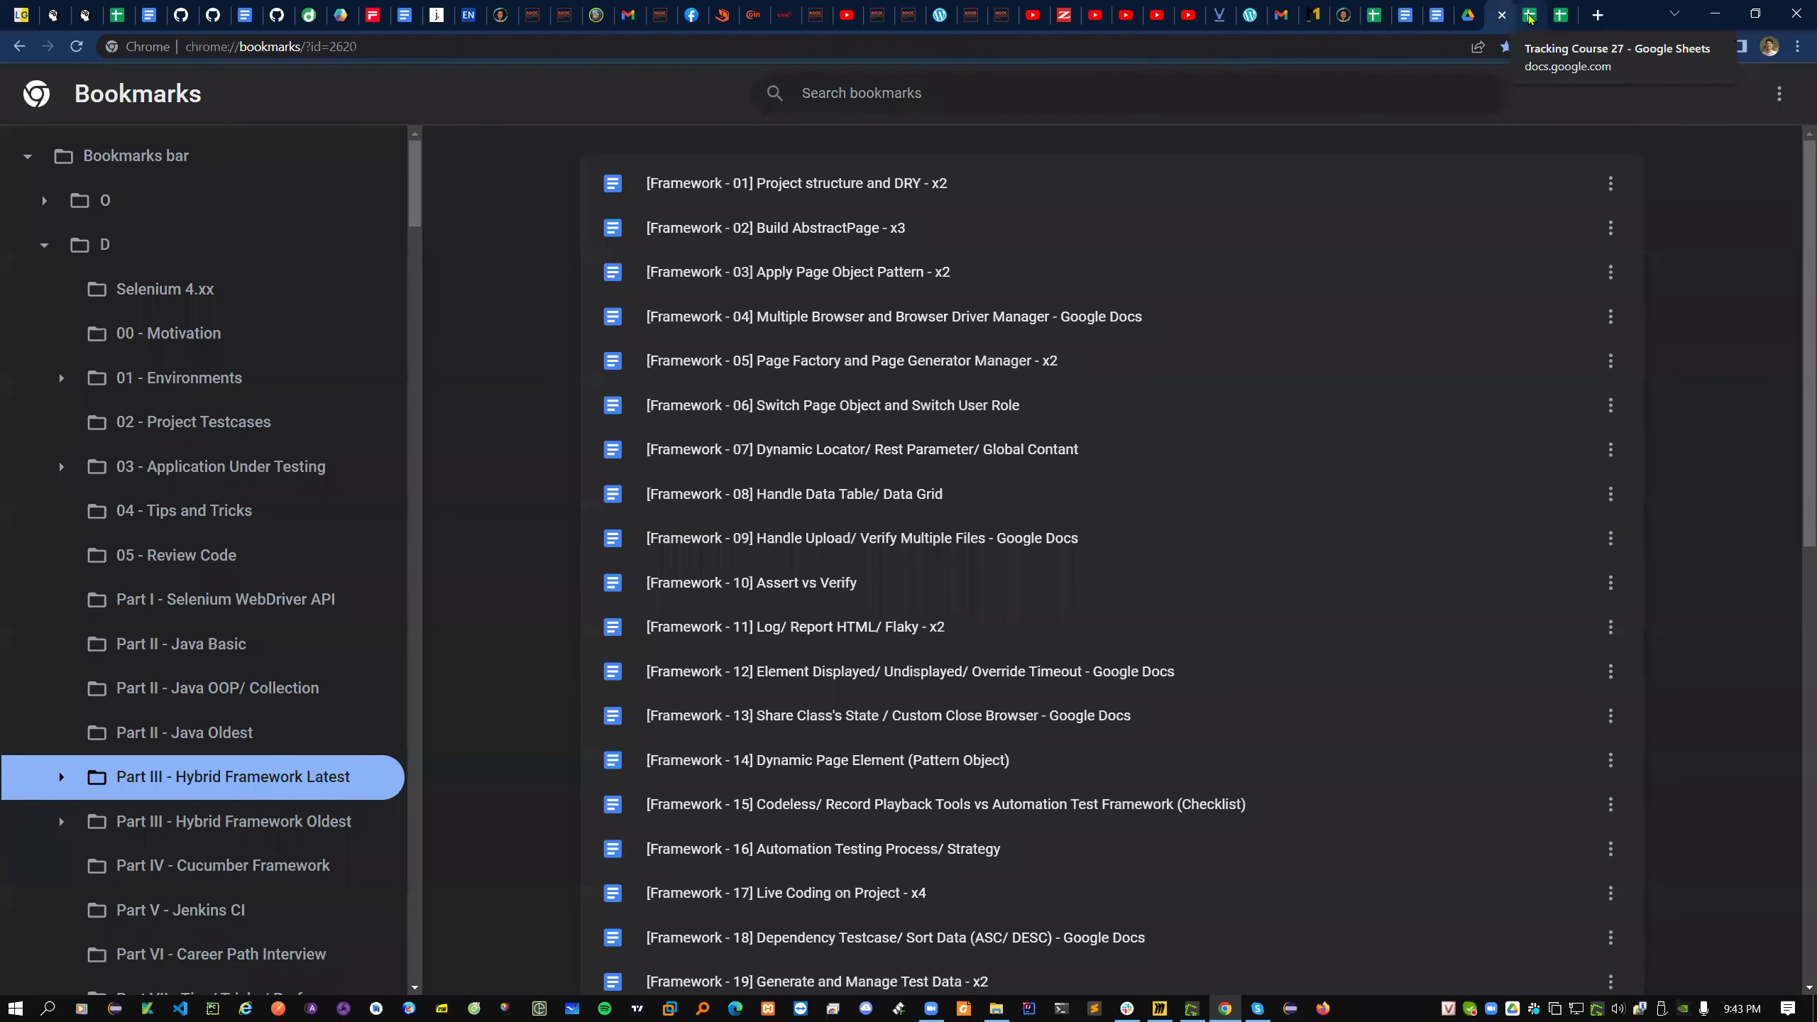
- Go to the JOB section of the Topic 01 document and highlight its list of job-site and salary links
{"action": "left_click", "coordinate": [1440, 18]}
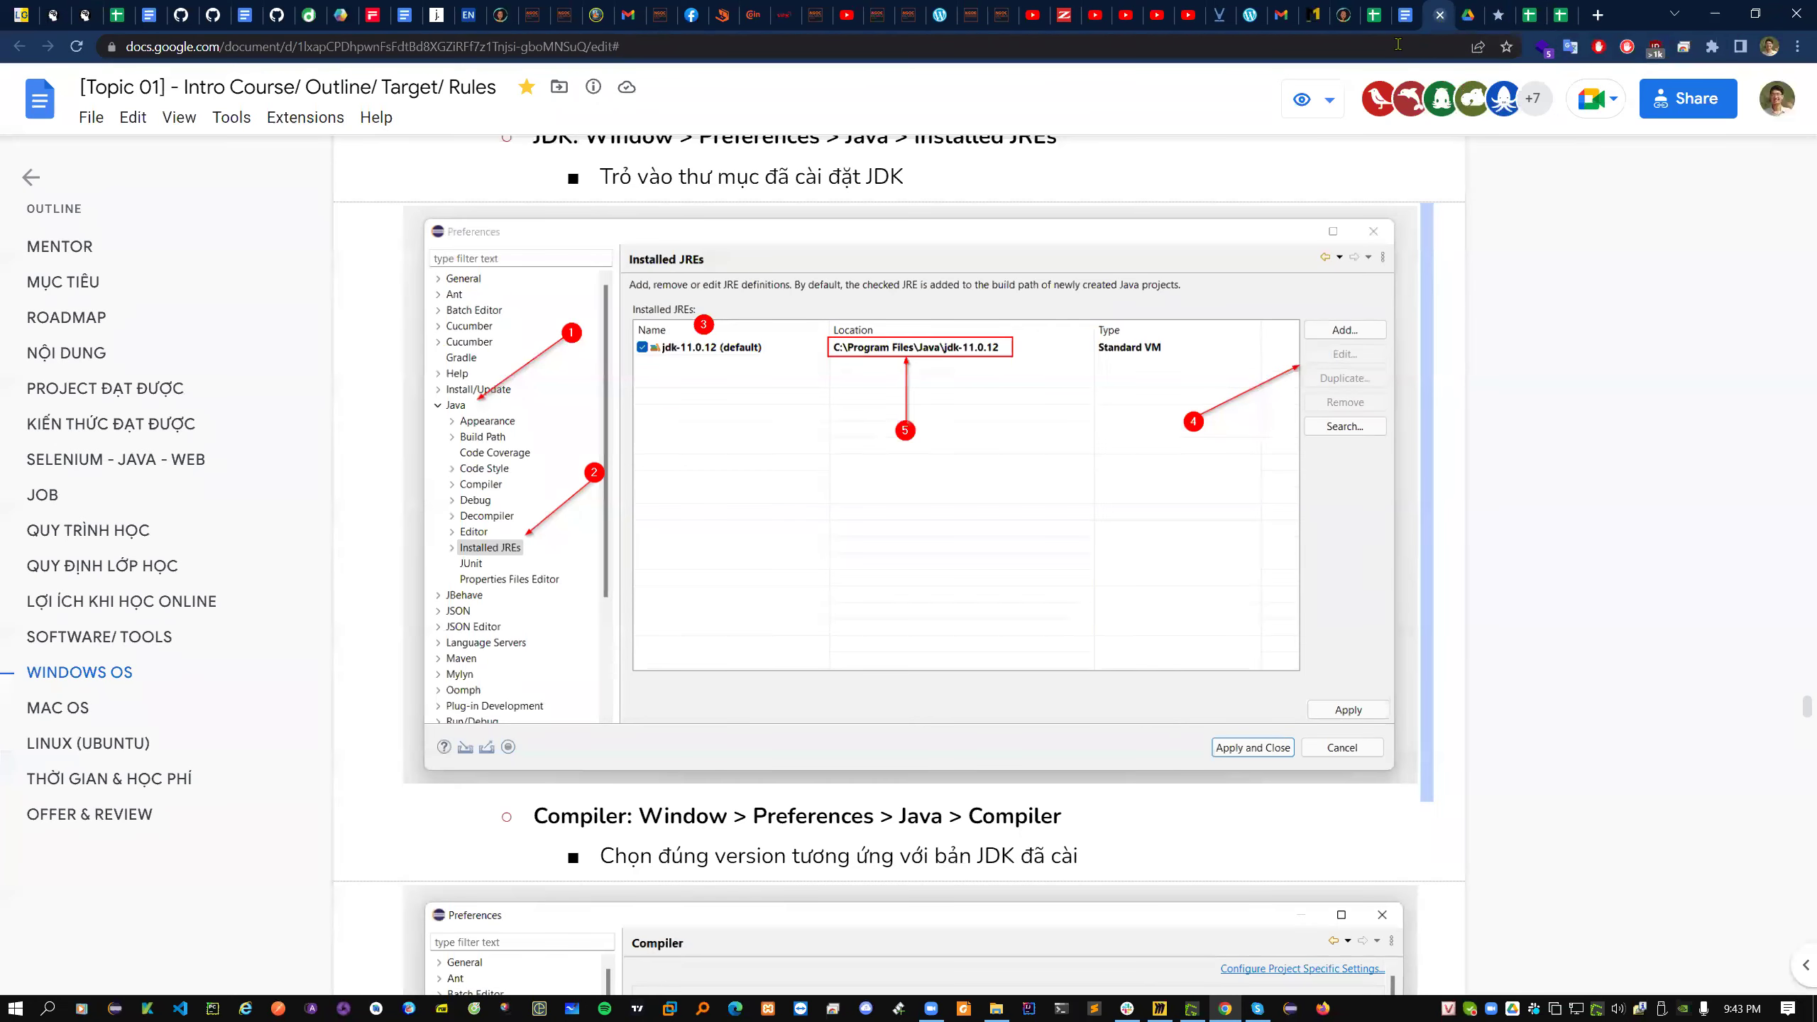
{"action": "left_click", "coordinate": [42, 495]}
{"action": "left_click_drag", "start_coordinate": [96, 89], "coordinate": [496, 86]}
{"action": "scroll", "coordinate": [683, 553], "scroll_direction": "down", "scroll_amount": 15}
{"action": "scroll", "coordinate": [683, 553], "scroll_direction": "down", "scroll_amount": 10}
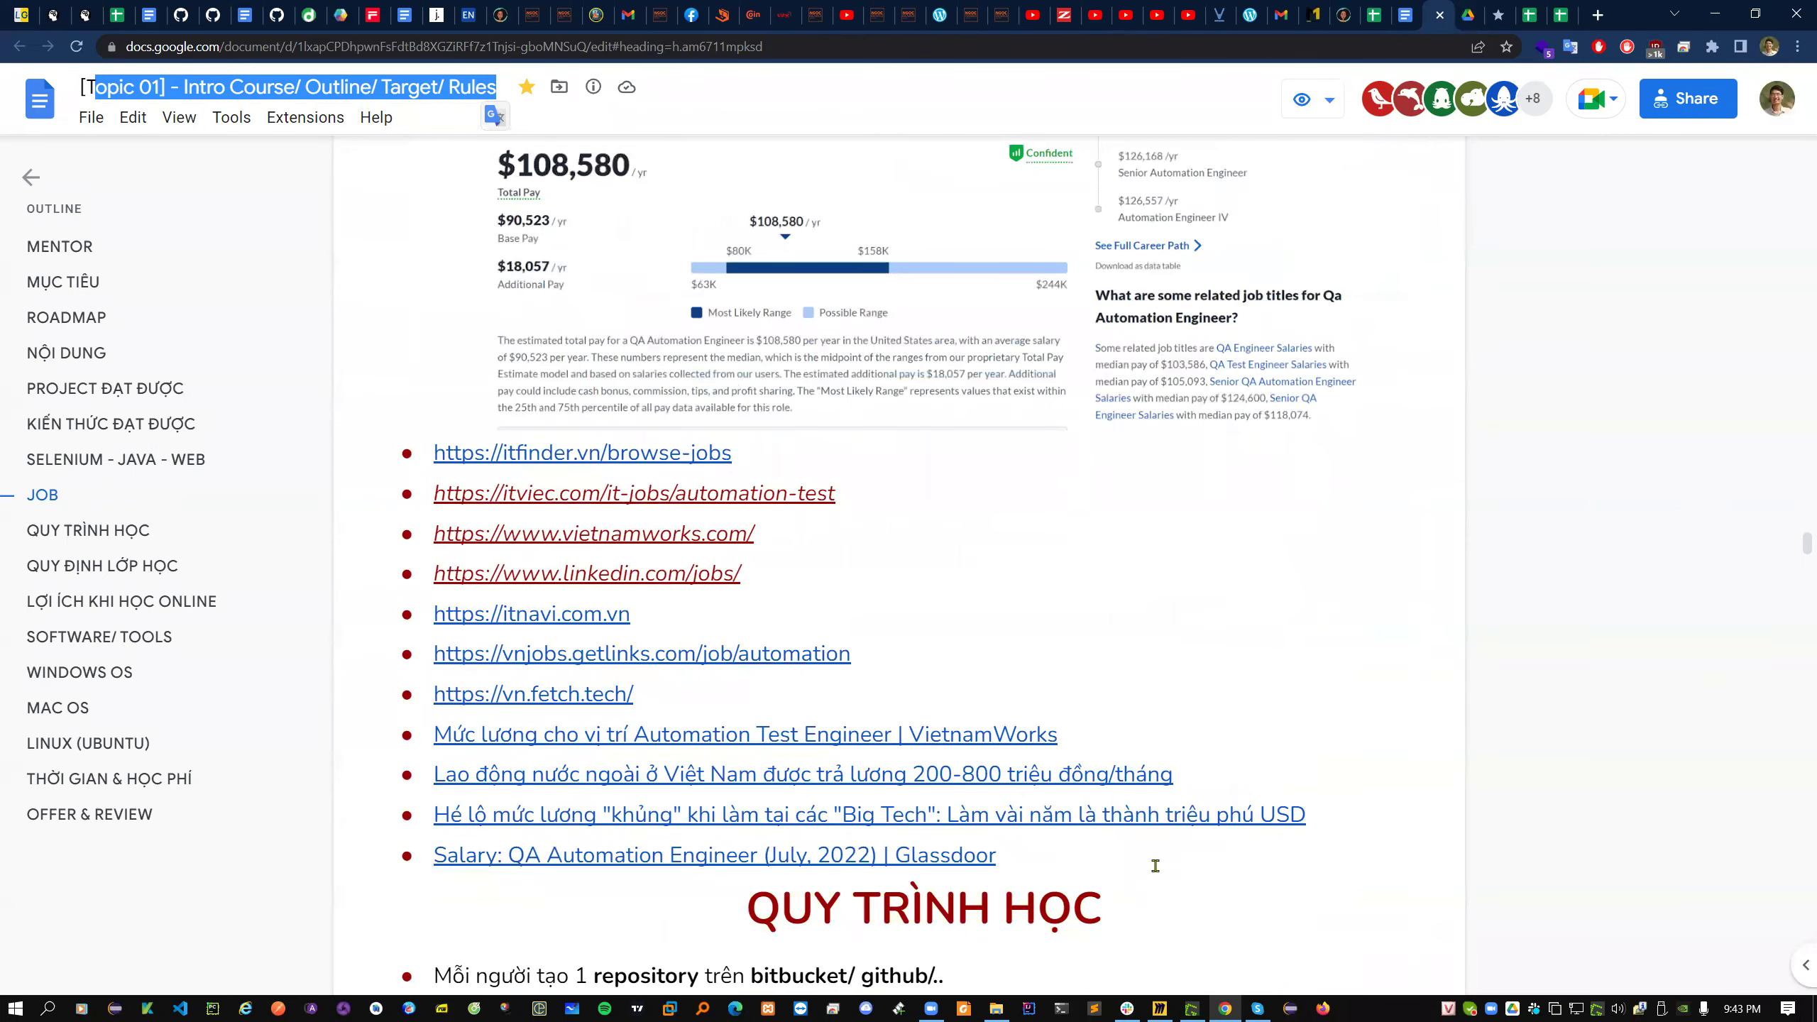
{"action": "left_click_drag", "start_coordinate": [1155, 865], "coordinate": [369, 458]}
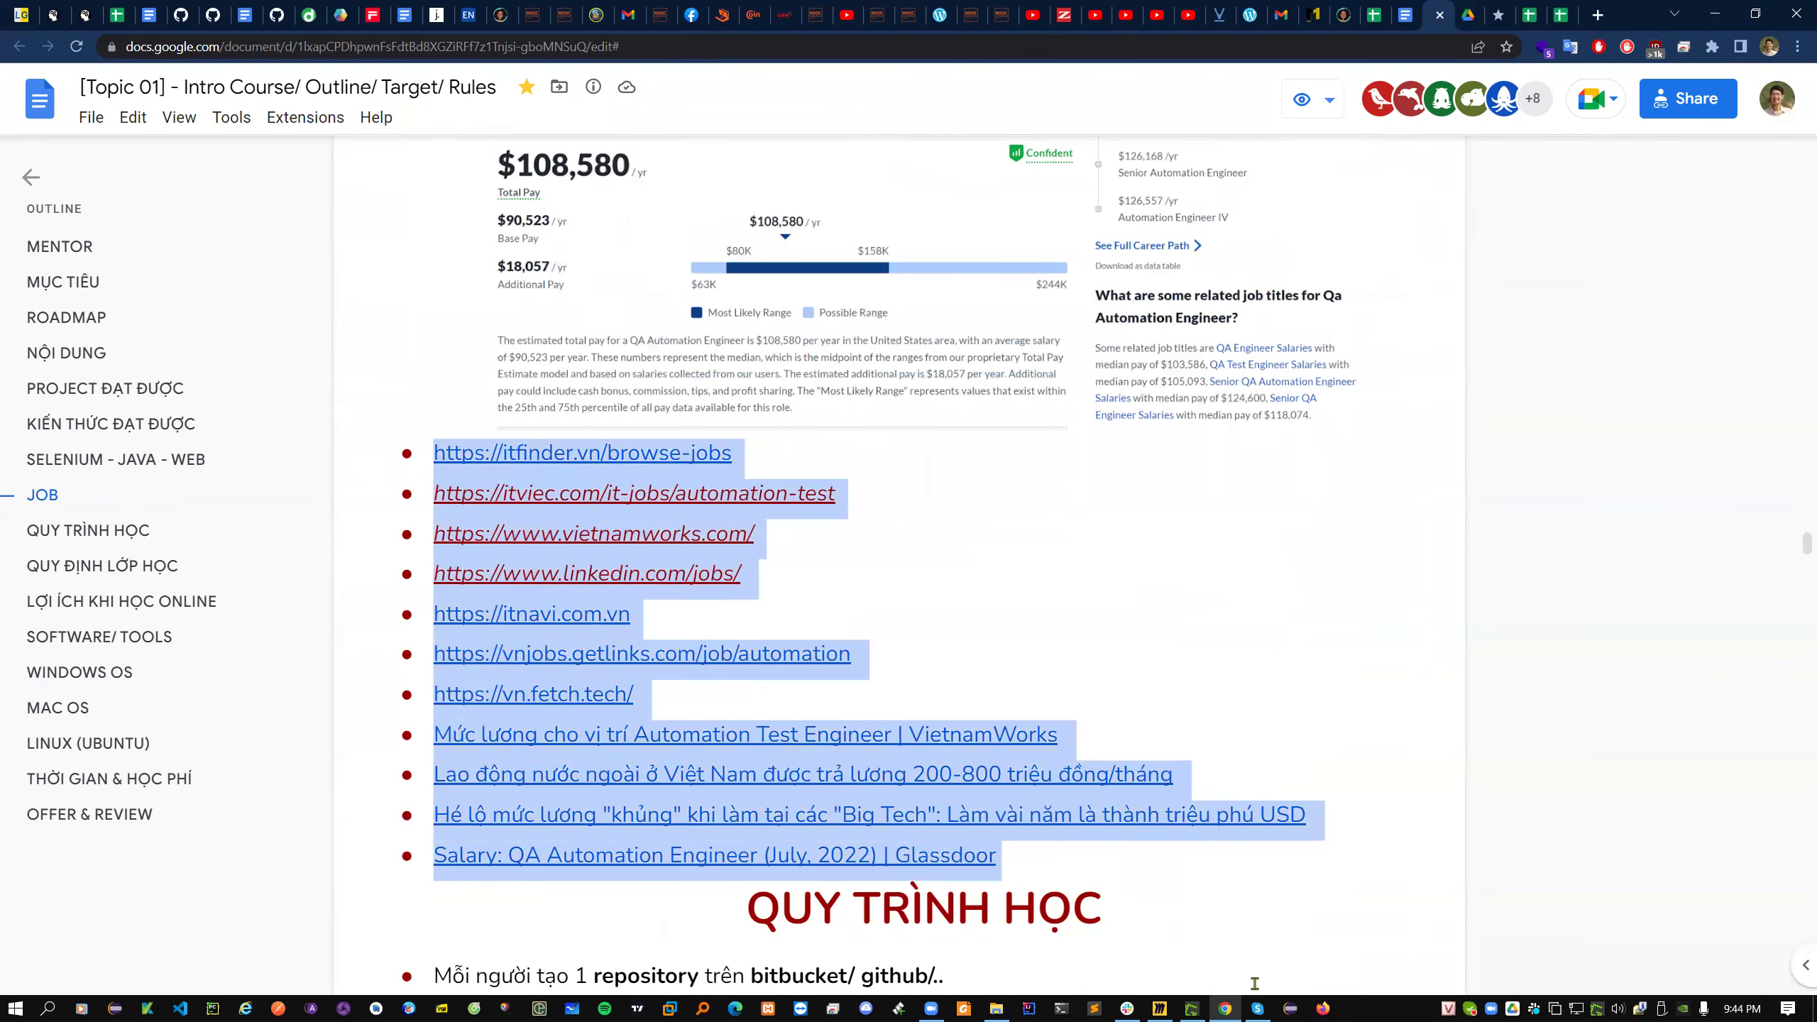
- Read the group's latest message in Skype and reply "Tự điền tên xuống dòng tiếp theo"
{"action": "left_click", "coordinate": [1258, 1008]}
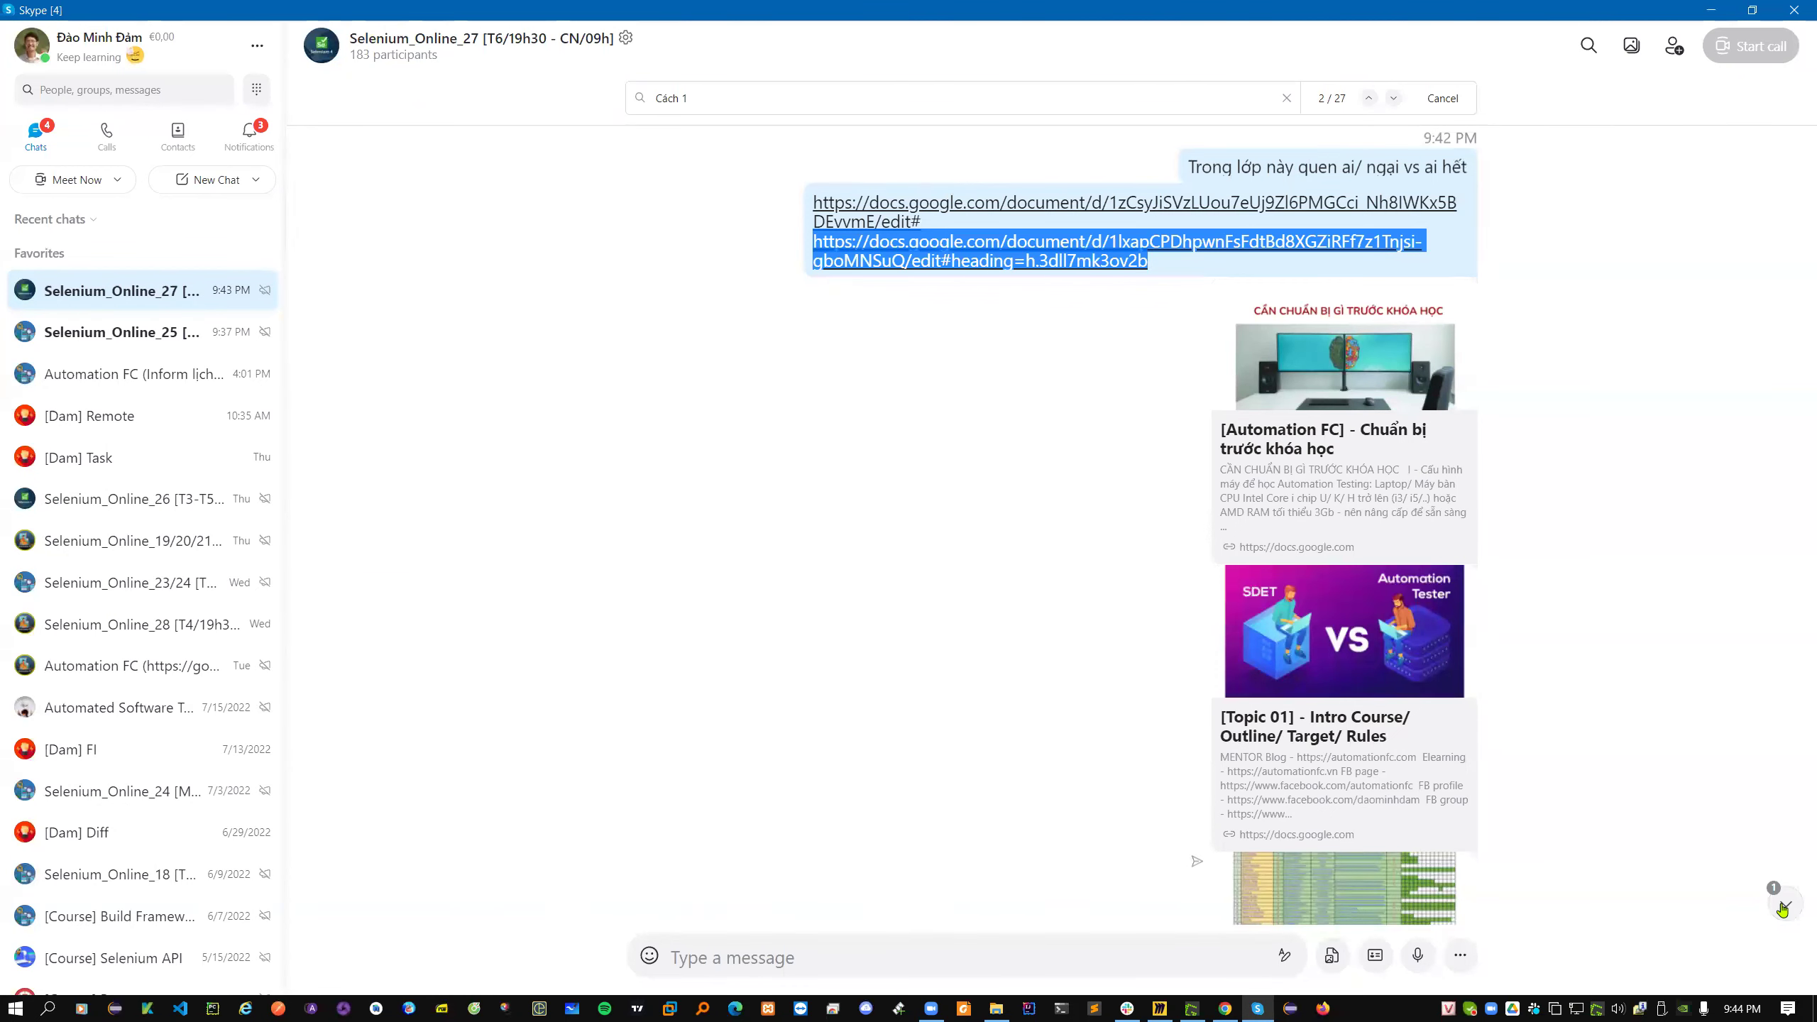
{"action": "left_click", "coordinate": [1783, 906]}
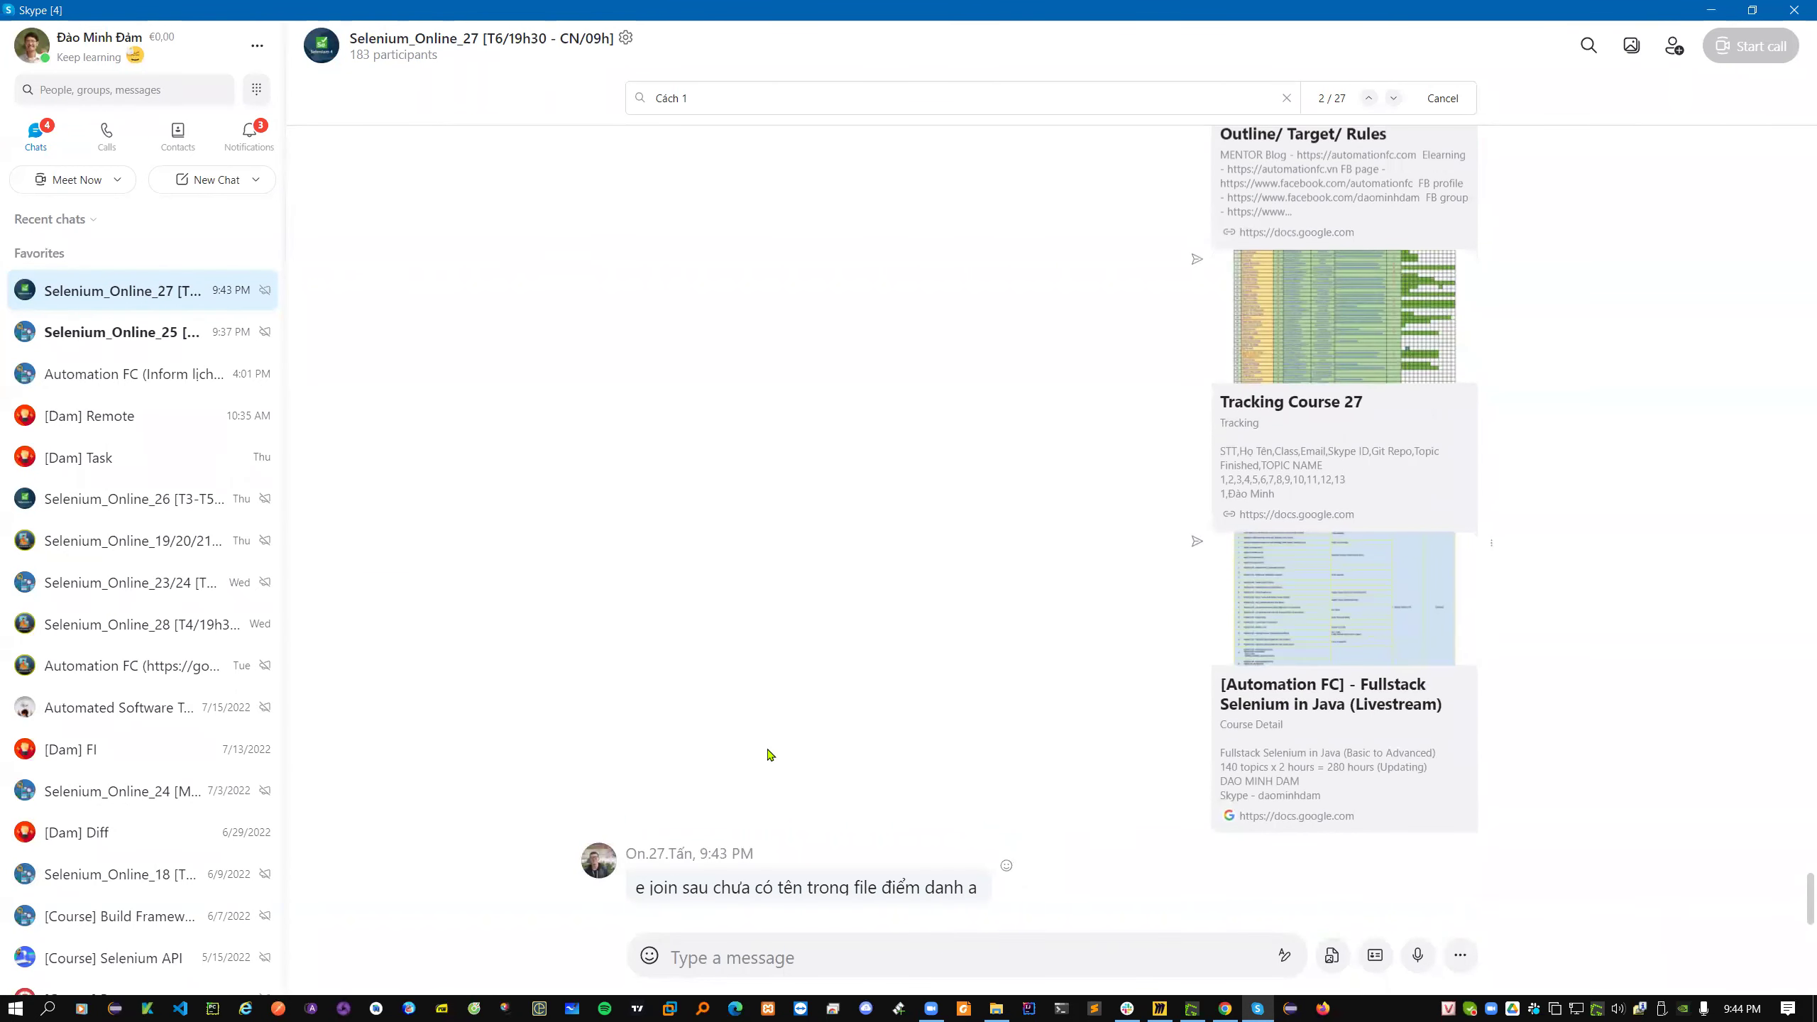
{"action": "left_click", "coordinate": [876, 957]}
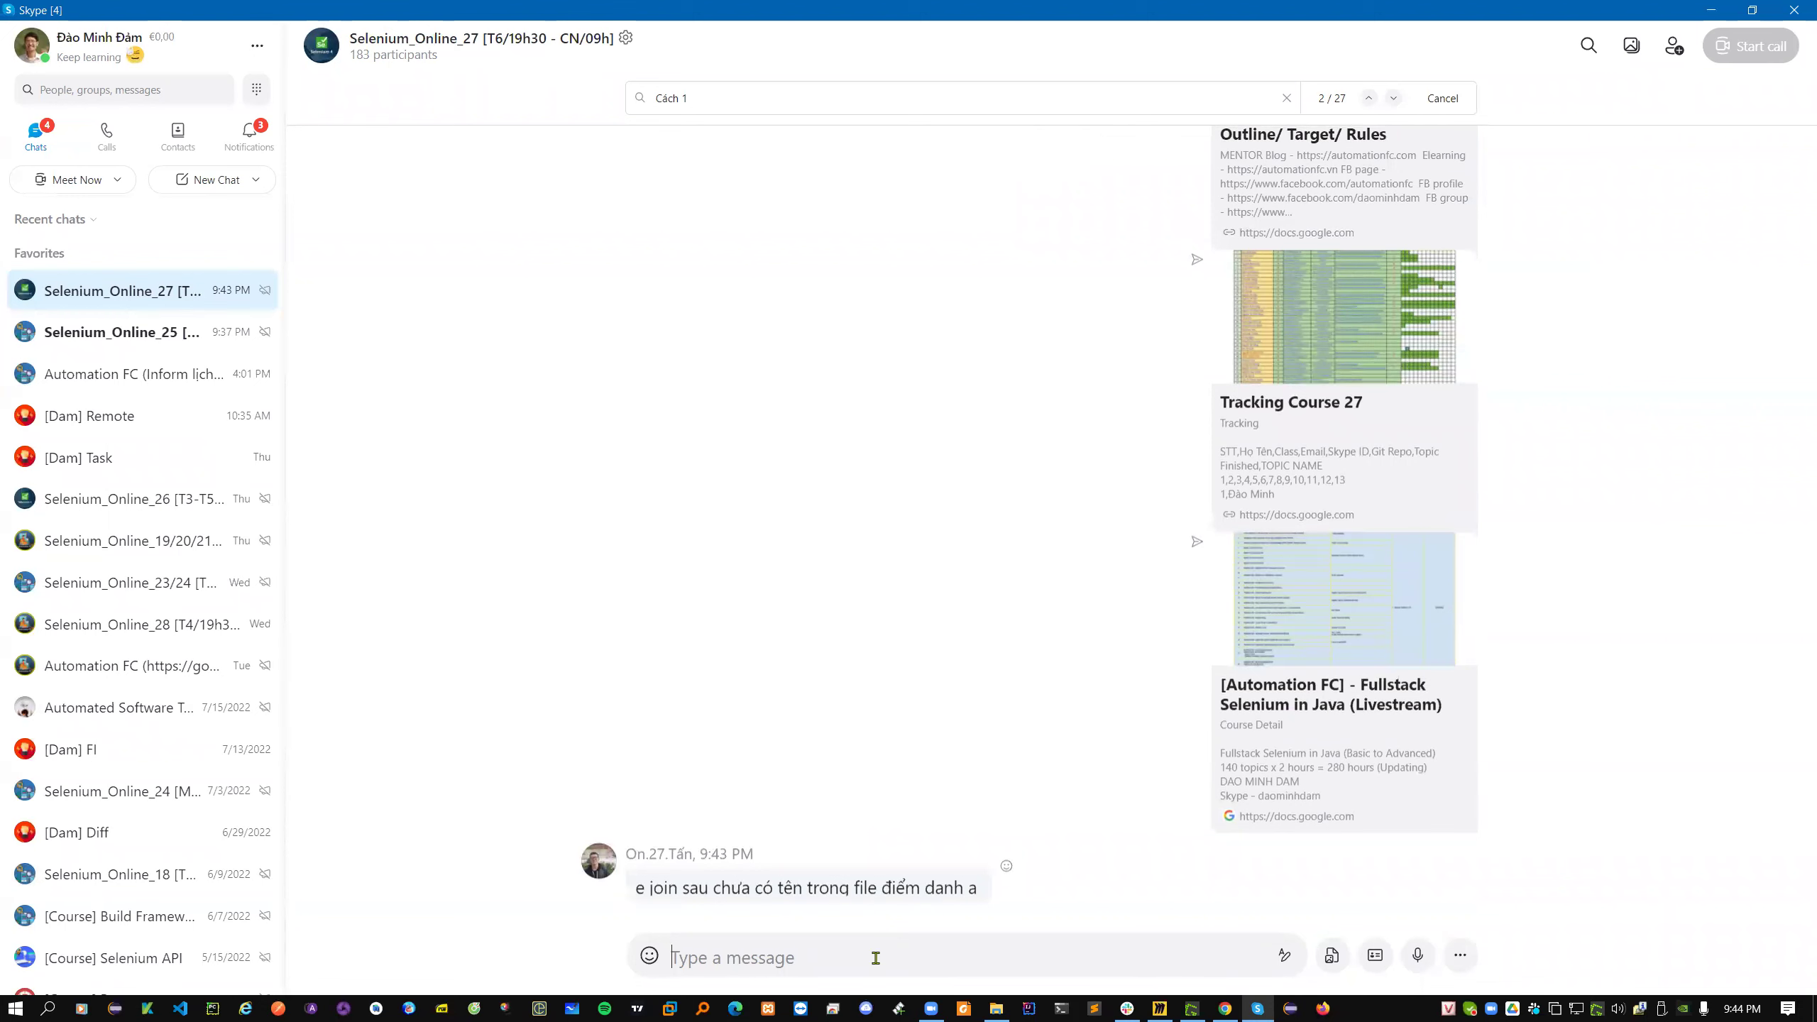
{"action": "type", "text": "Tự điền teên xuống dòng tiếp theo"}
{"action": "key", "text": "Return"}
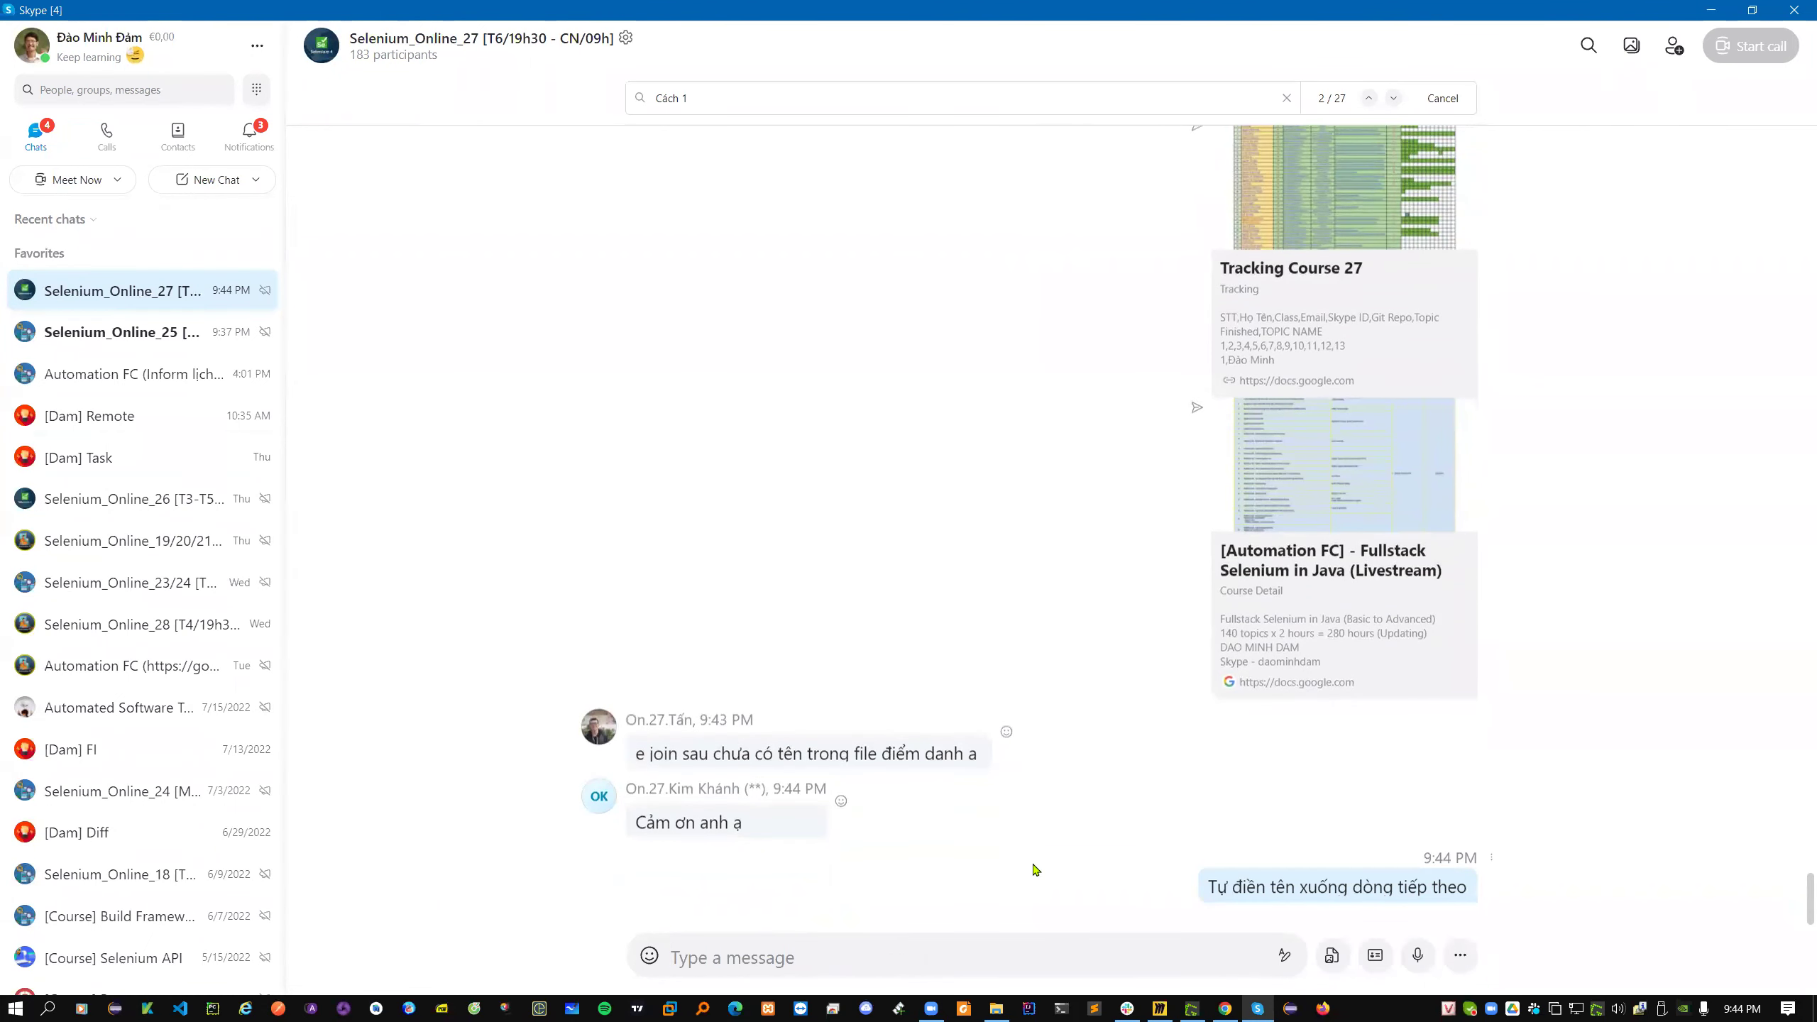
- Switch to the Tracking Course 27 sheet in Chrome and point out the Họ Tên, Class, Email and Skype ID column headers
{"action": "scroll", "coordinate": [1035, 869], "scroll_direction": "up", "scroll_amount": 5}
{"action": "left_click", "coordinate": [1224, 1008]}
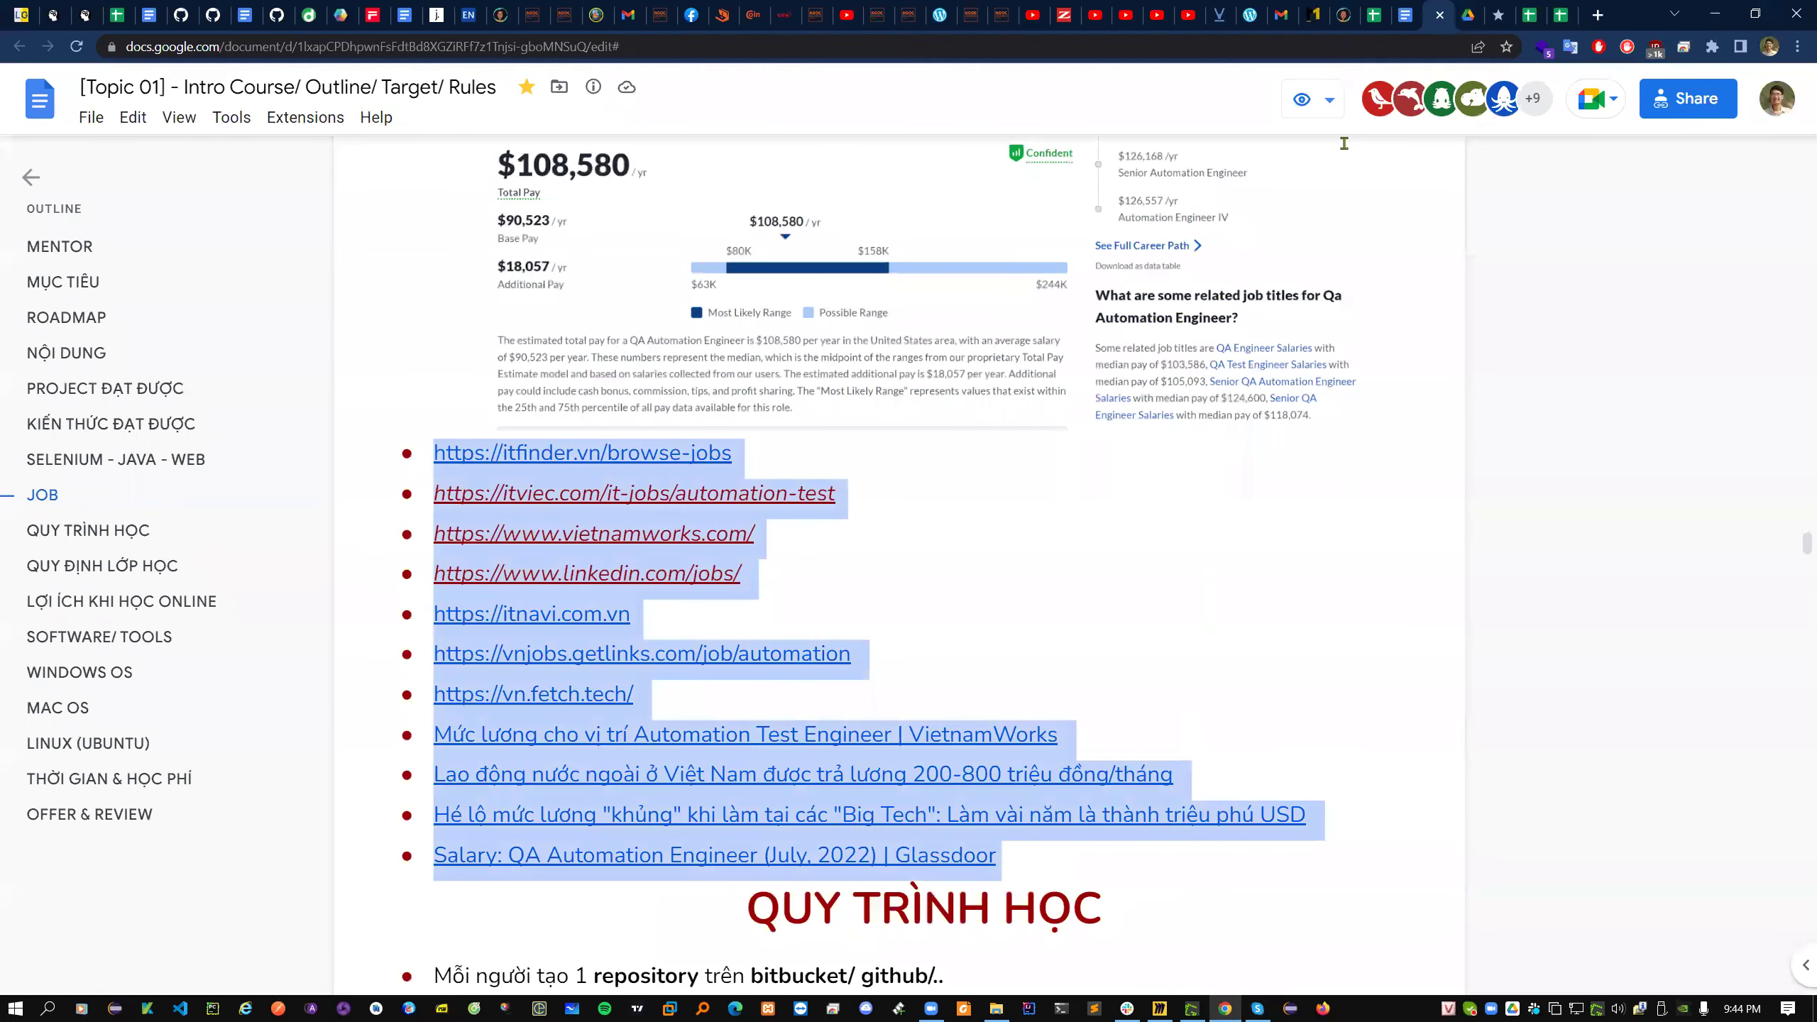
{"action": "left_click", "coordinate": [1531, 14]}
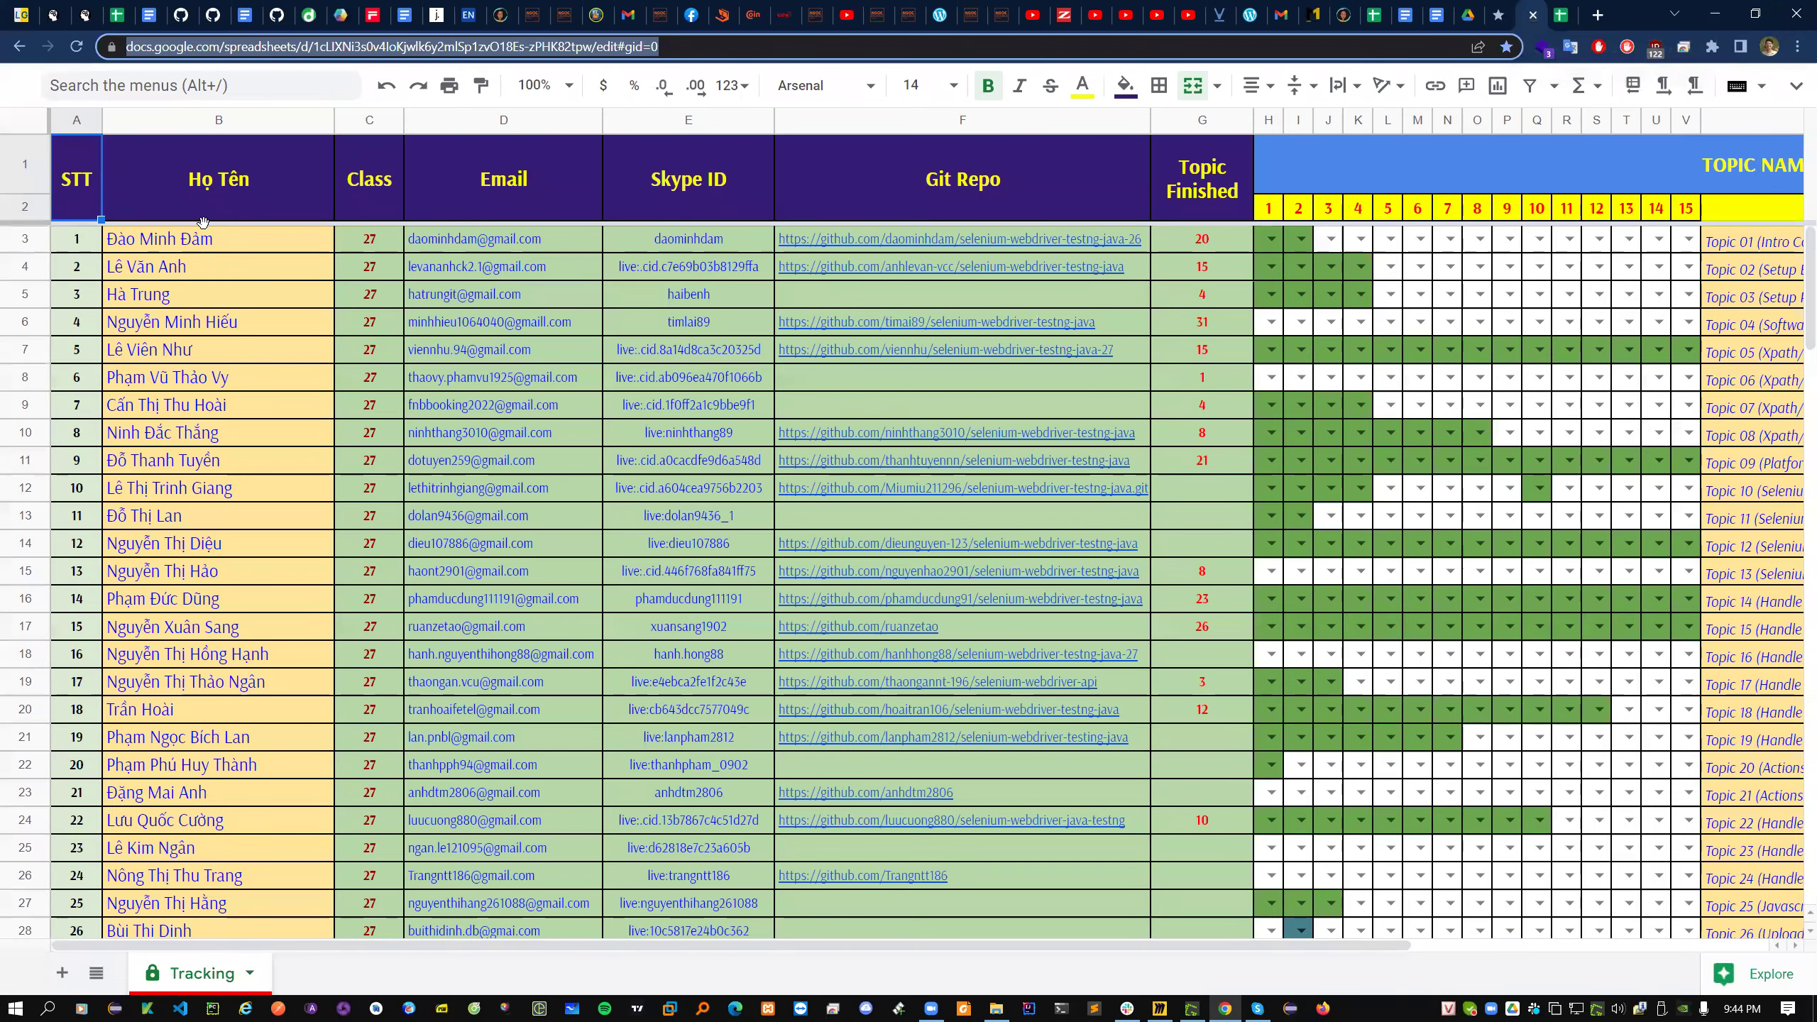
{"action": "left_click", "coordinate": [203, 215]}
{"action": "left_click", "coordinate": [369, 182]}
{"action": "left_click", "coordinate": [558, 182]}
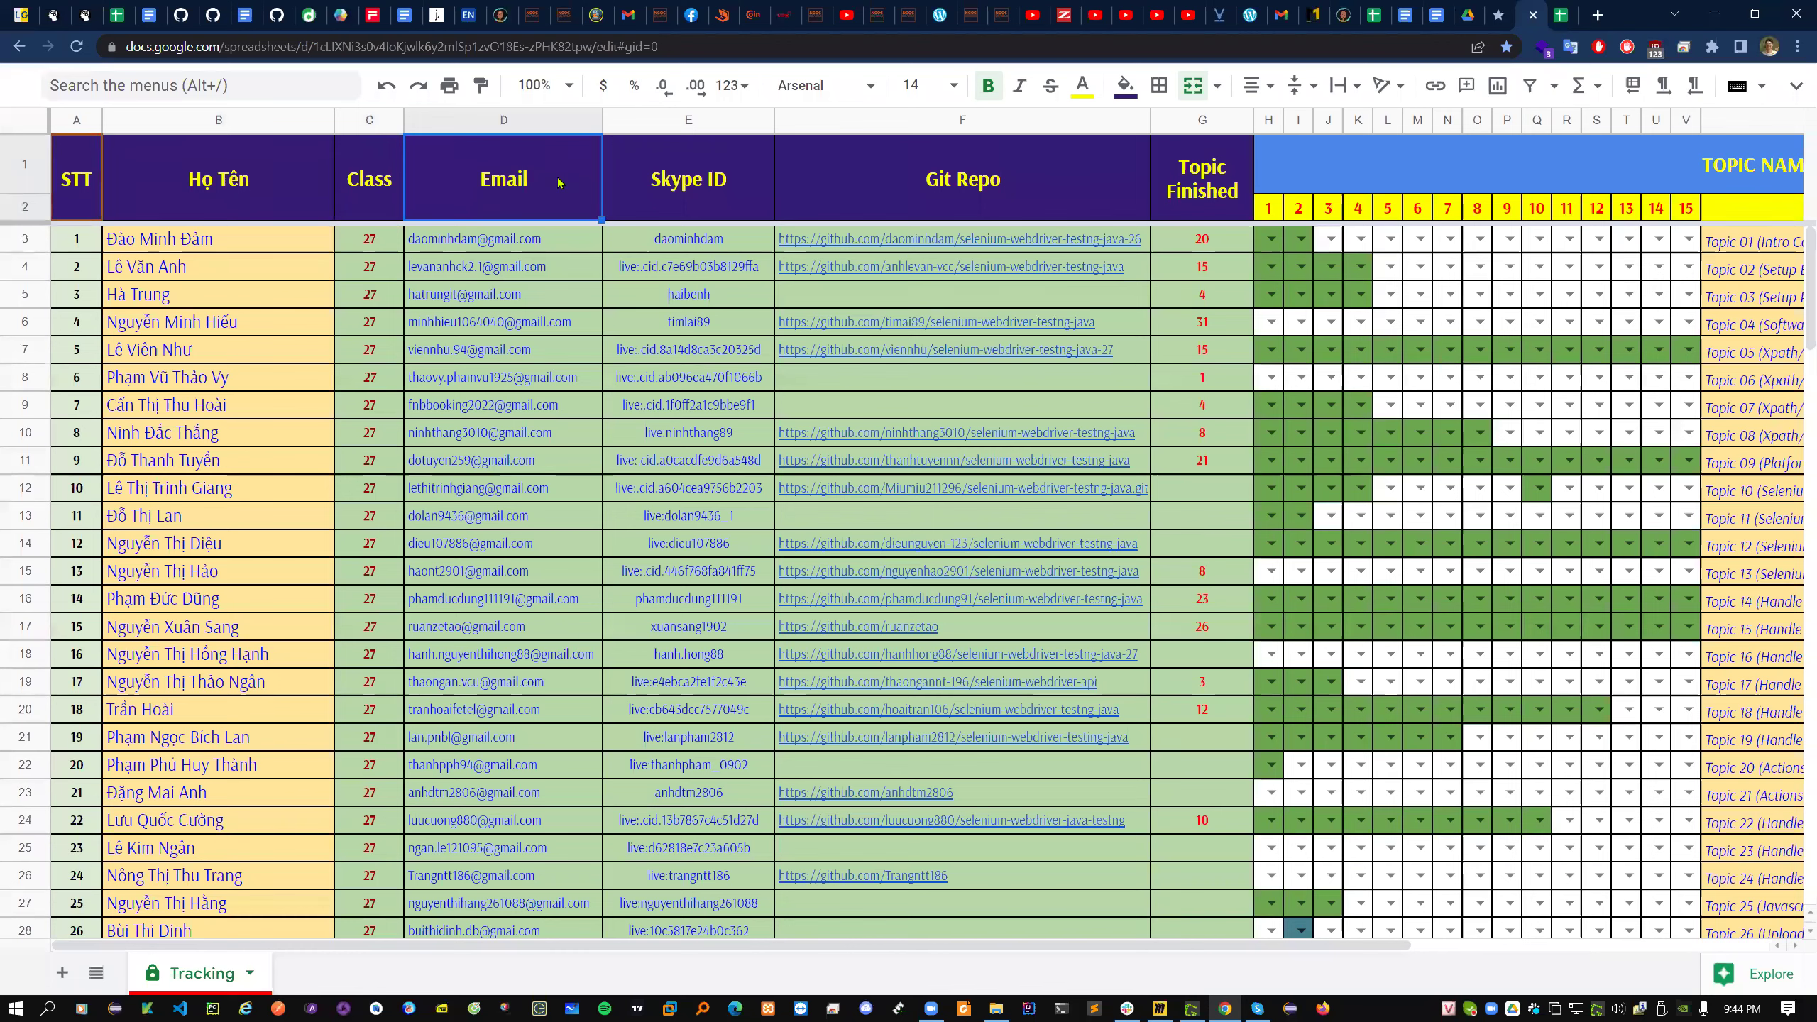
{"action": "left_click", "coordinate": [688, 188]}
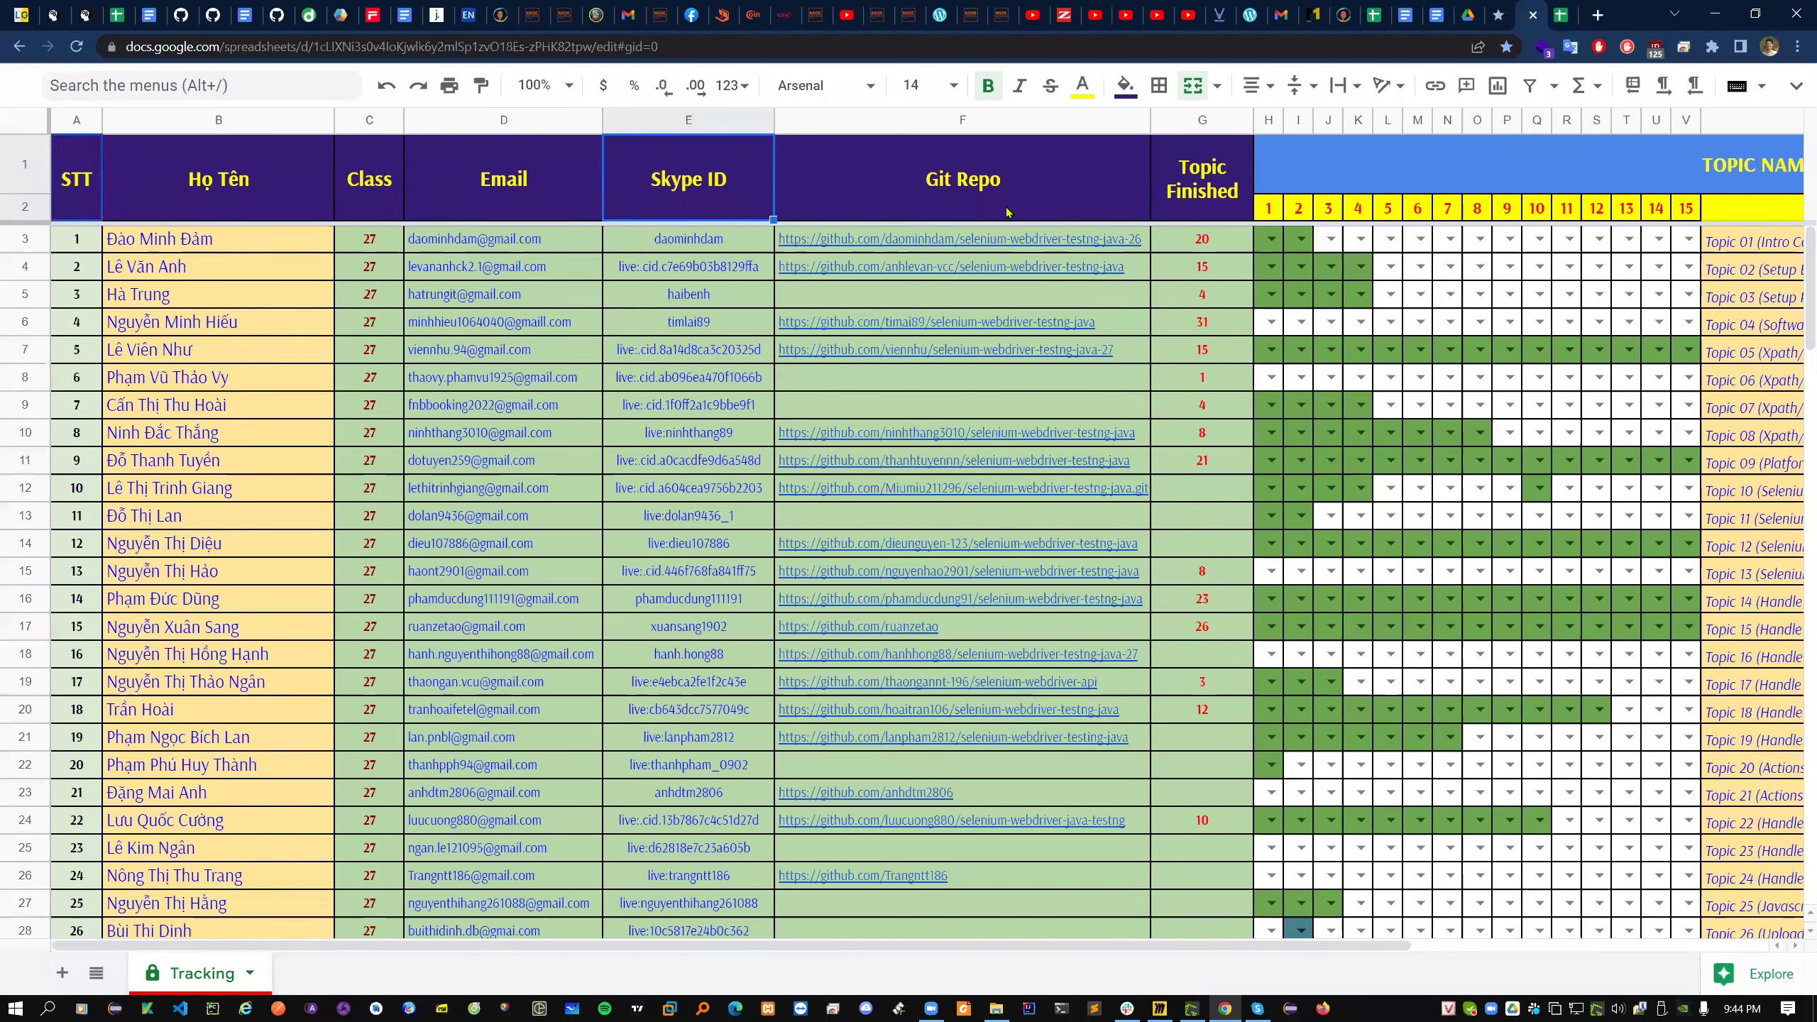
- Point out the Git Repo column and mark topic 3 as X in the first student's row
{"action": "left_click", "coordinate": [1054, 188]}
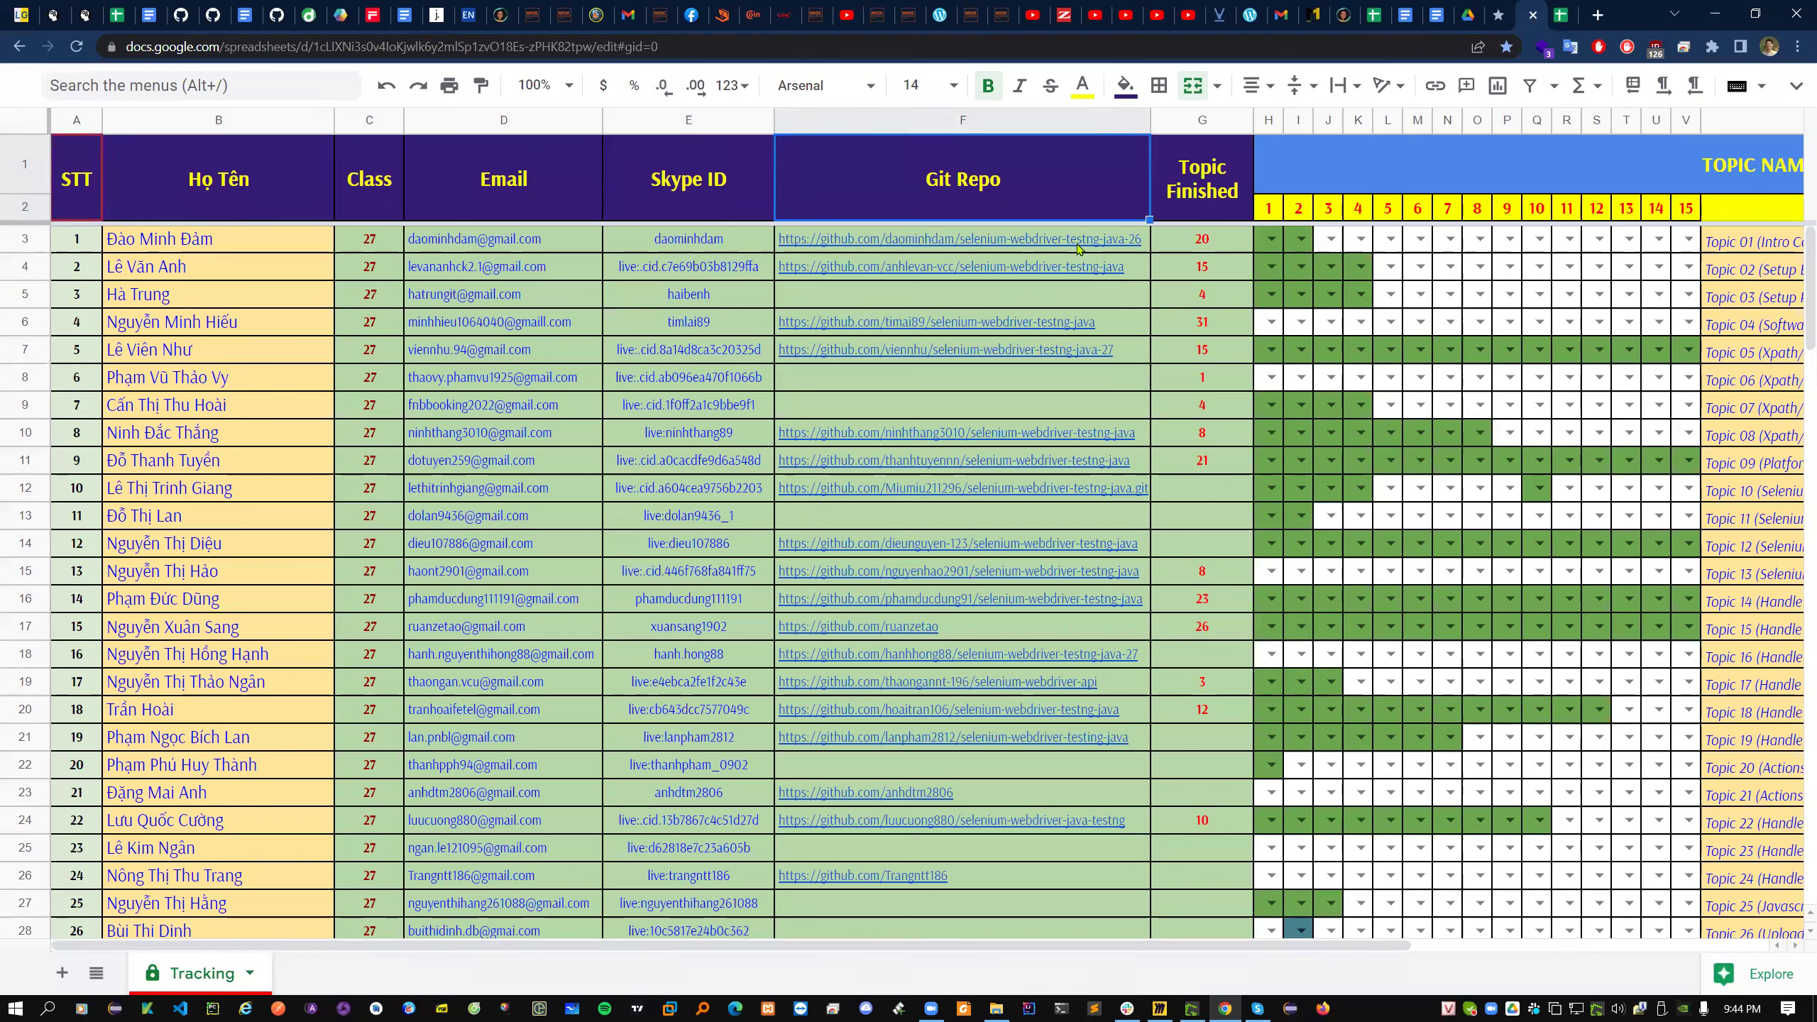
{"action": "mouse_move", "coordinate": [1079, 247]}
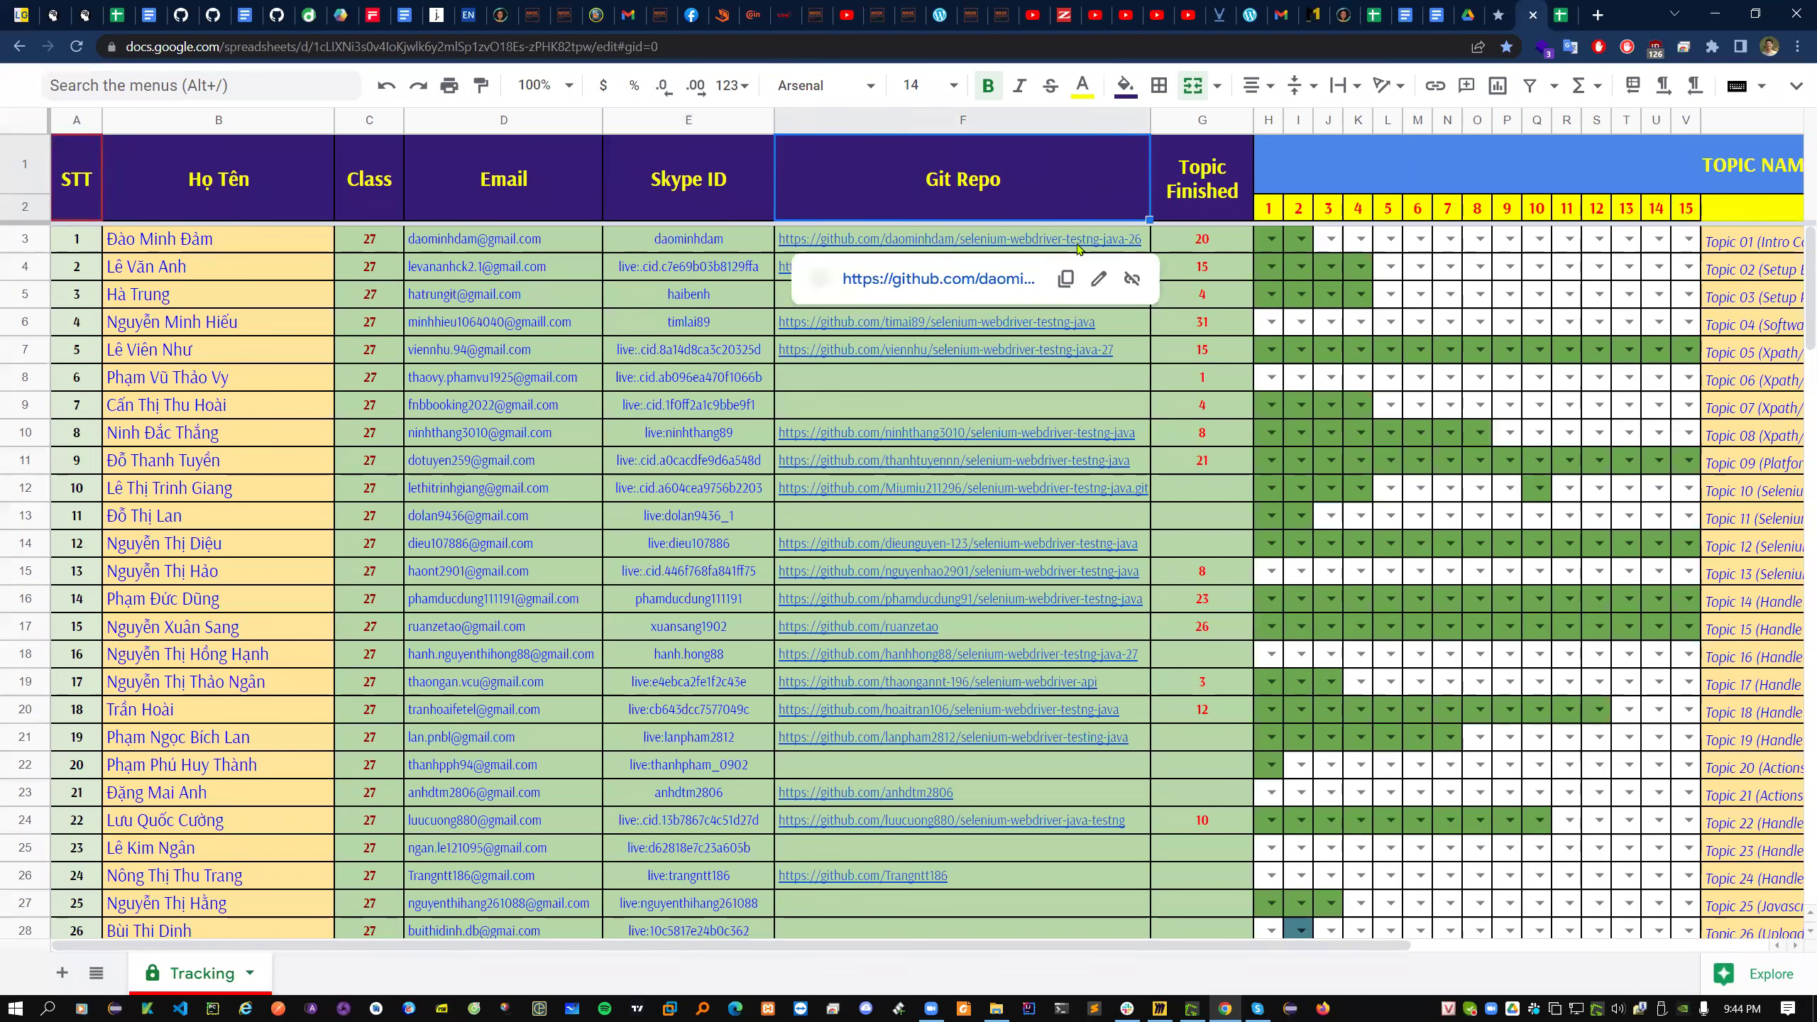
{"action": "left_click", "coordinate": [1330, 239]}
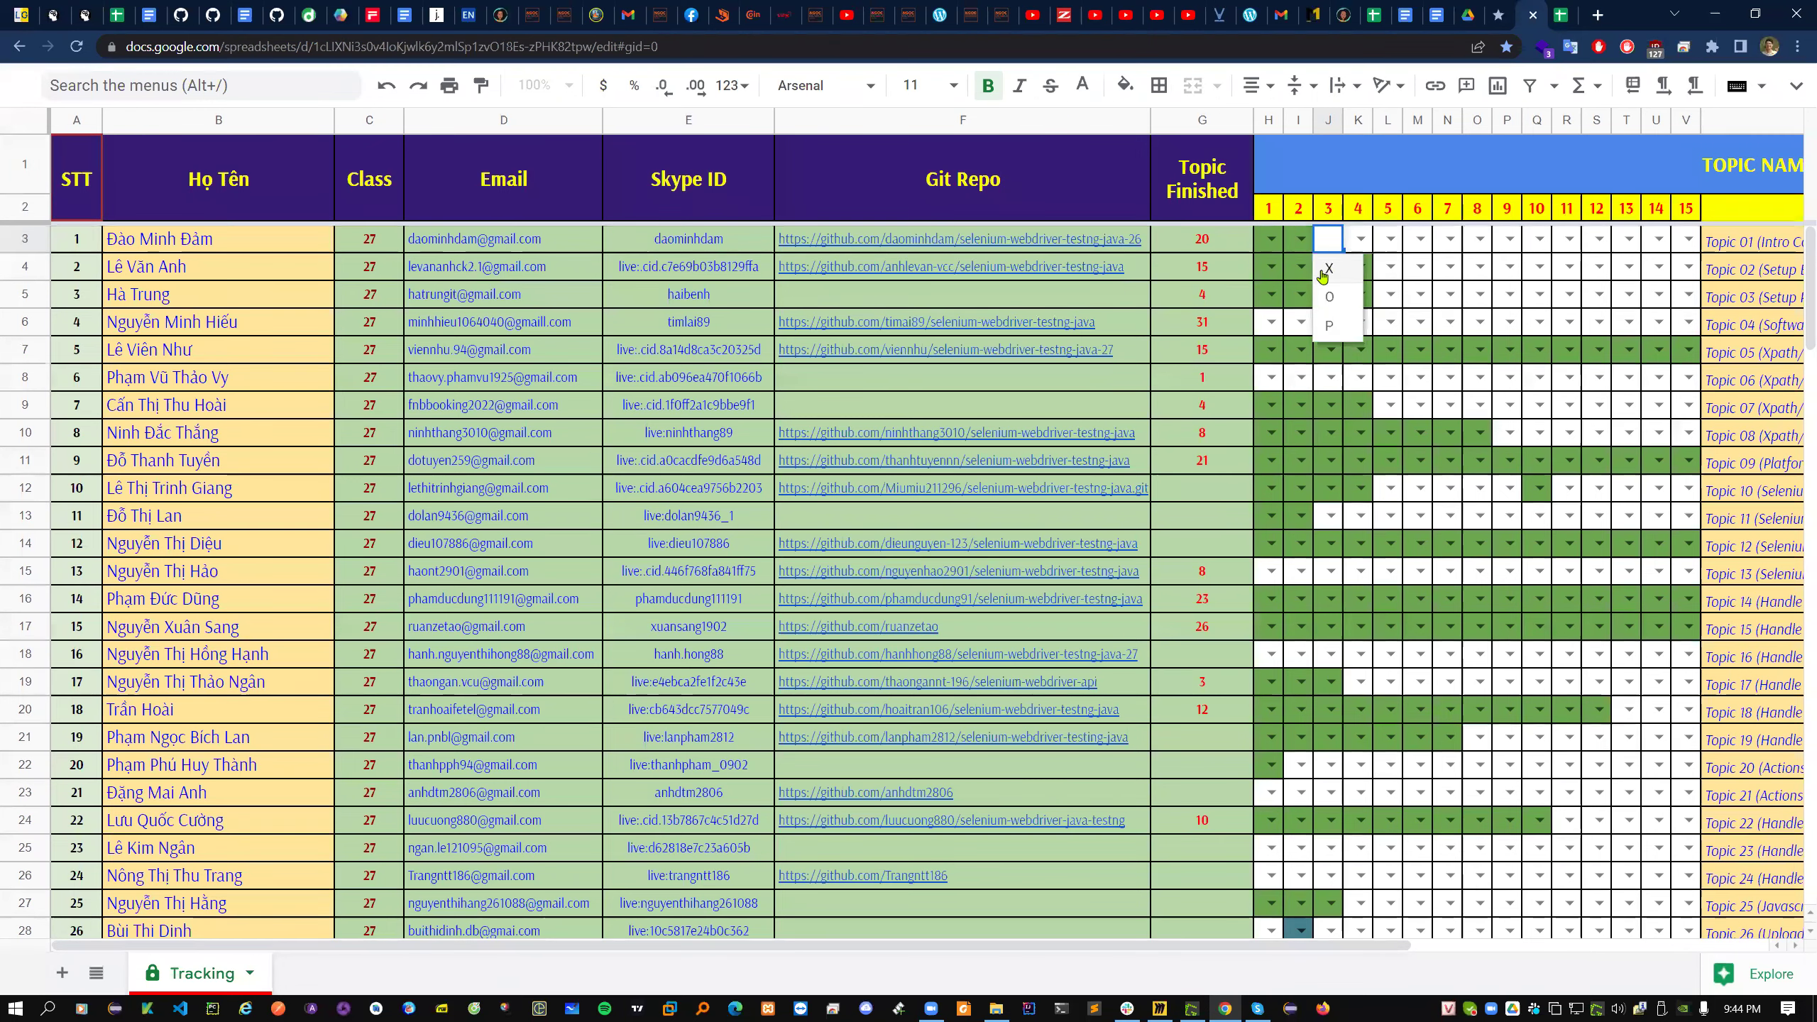
{"action": "left_click", "coordinate": [1321, 273]}
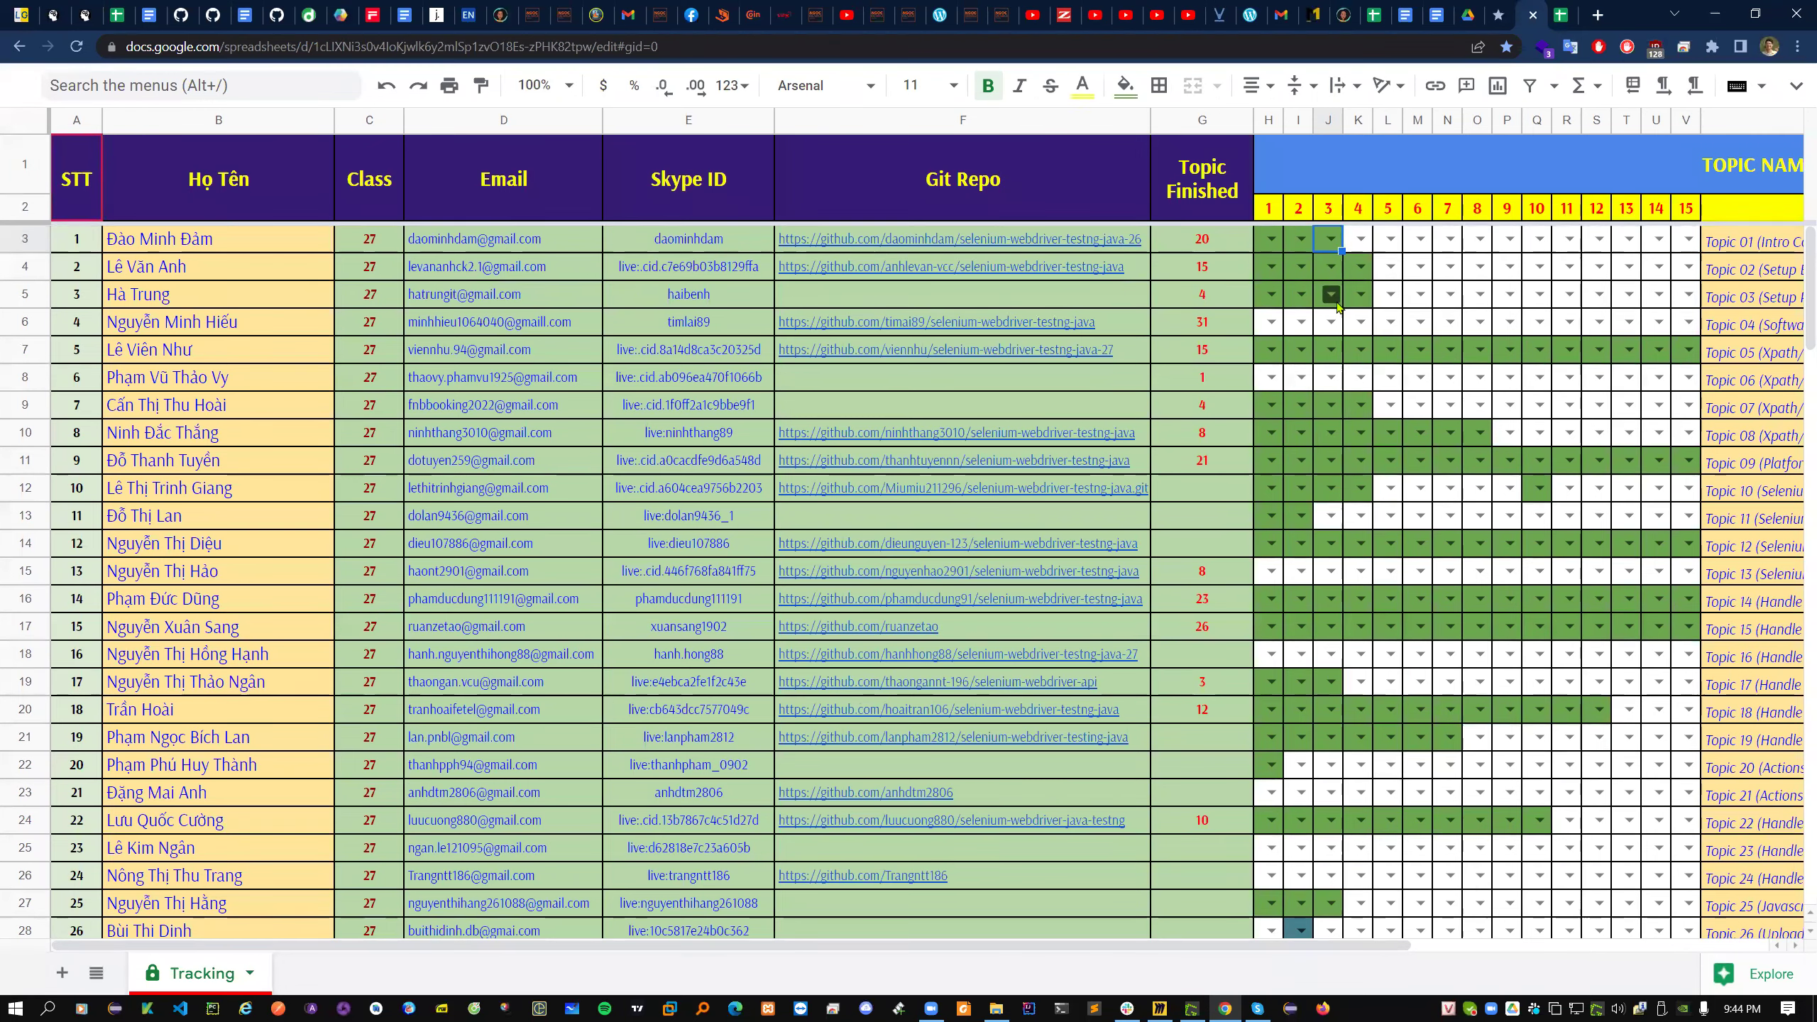
- Show the whole tracking sheet at 50% zoom, and close it together with the Fullstack Selenium course detail sheet
{"action": "left_click", "coordinate": [569, 86]}
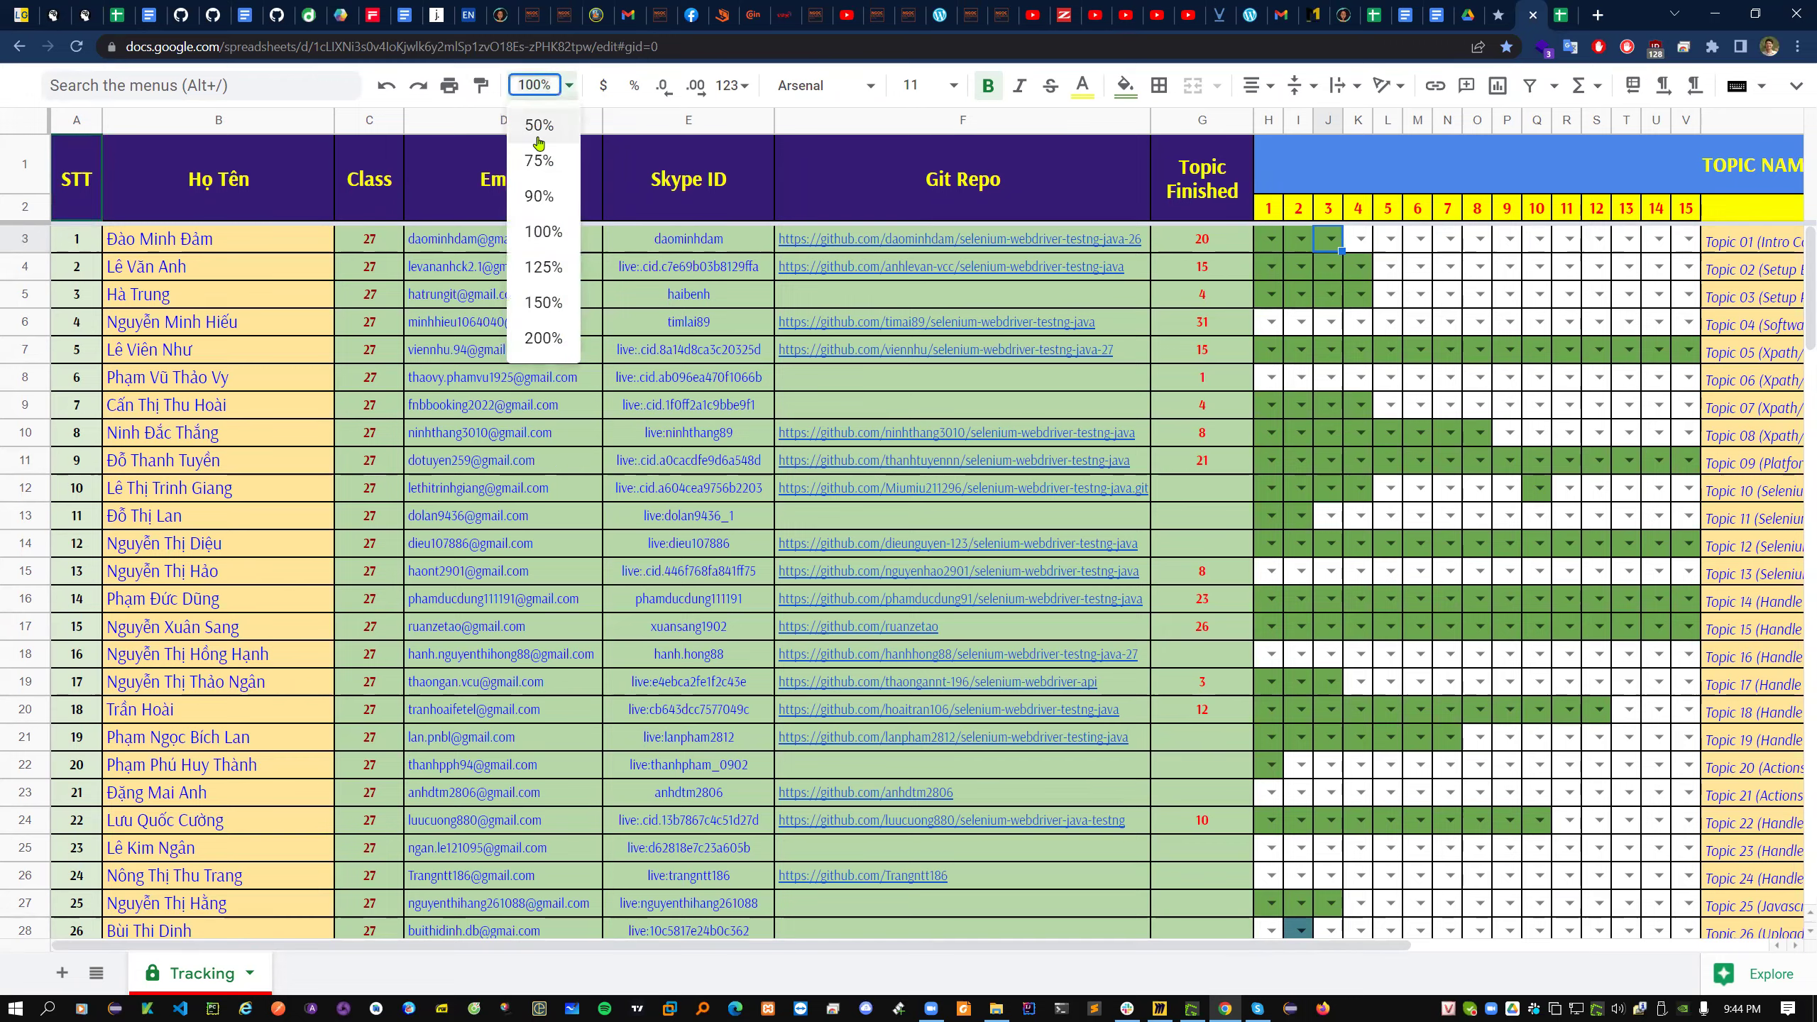
{"action": "left_click", "coordinate": [539, 142]}
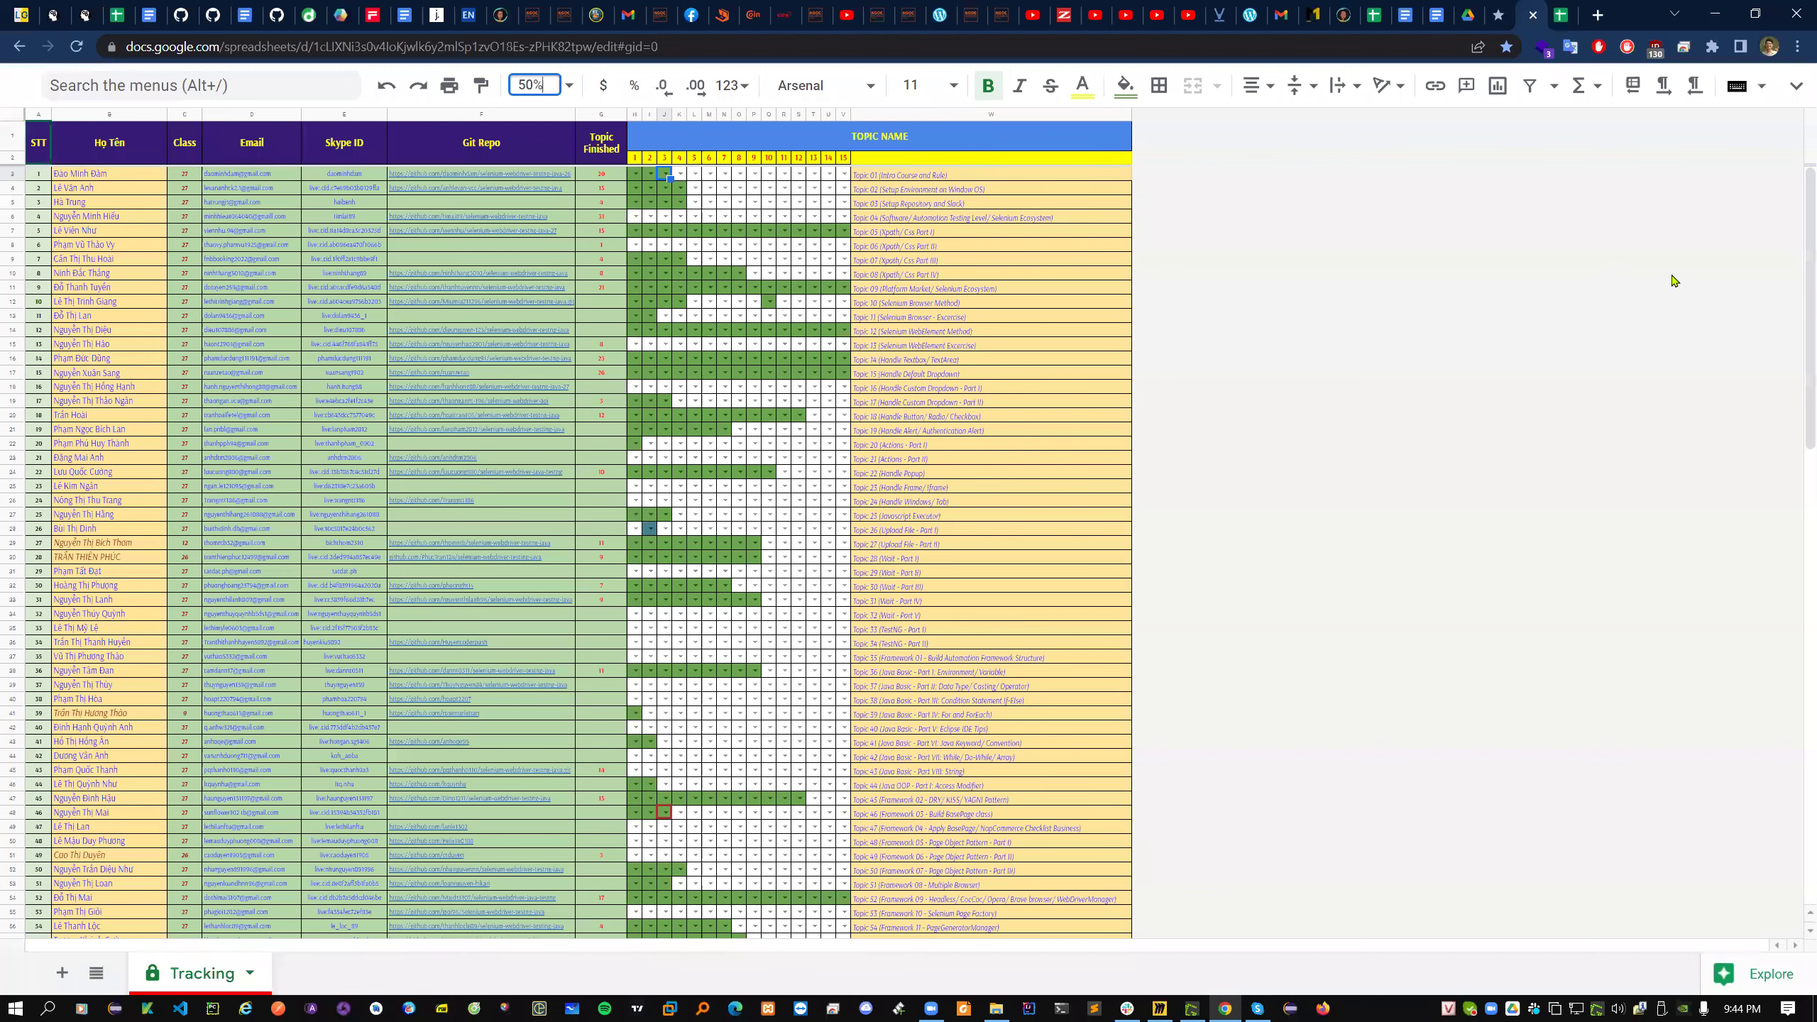
{"action": "key", "text": "ctrl+w"}
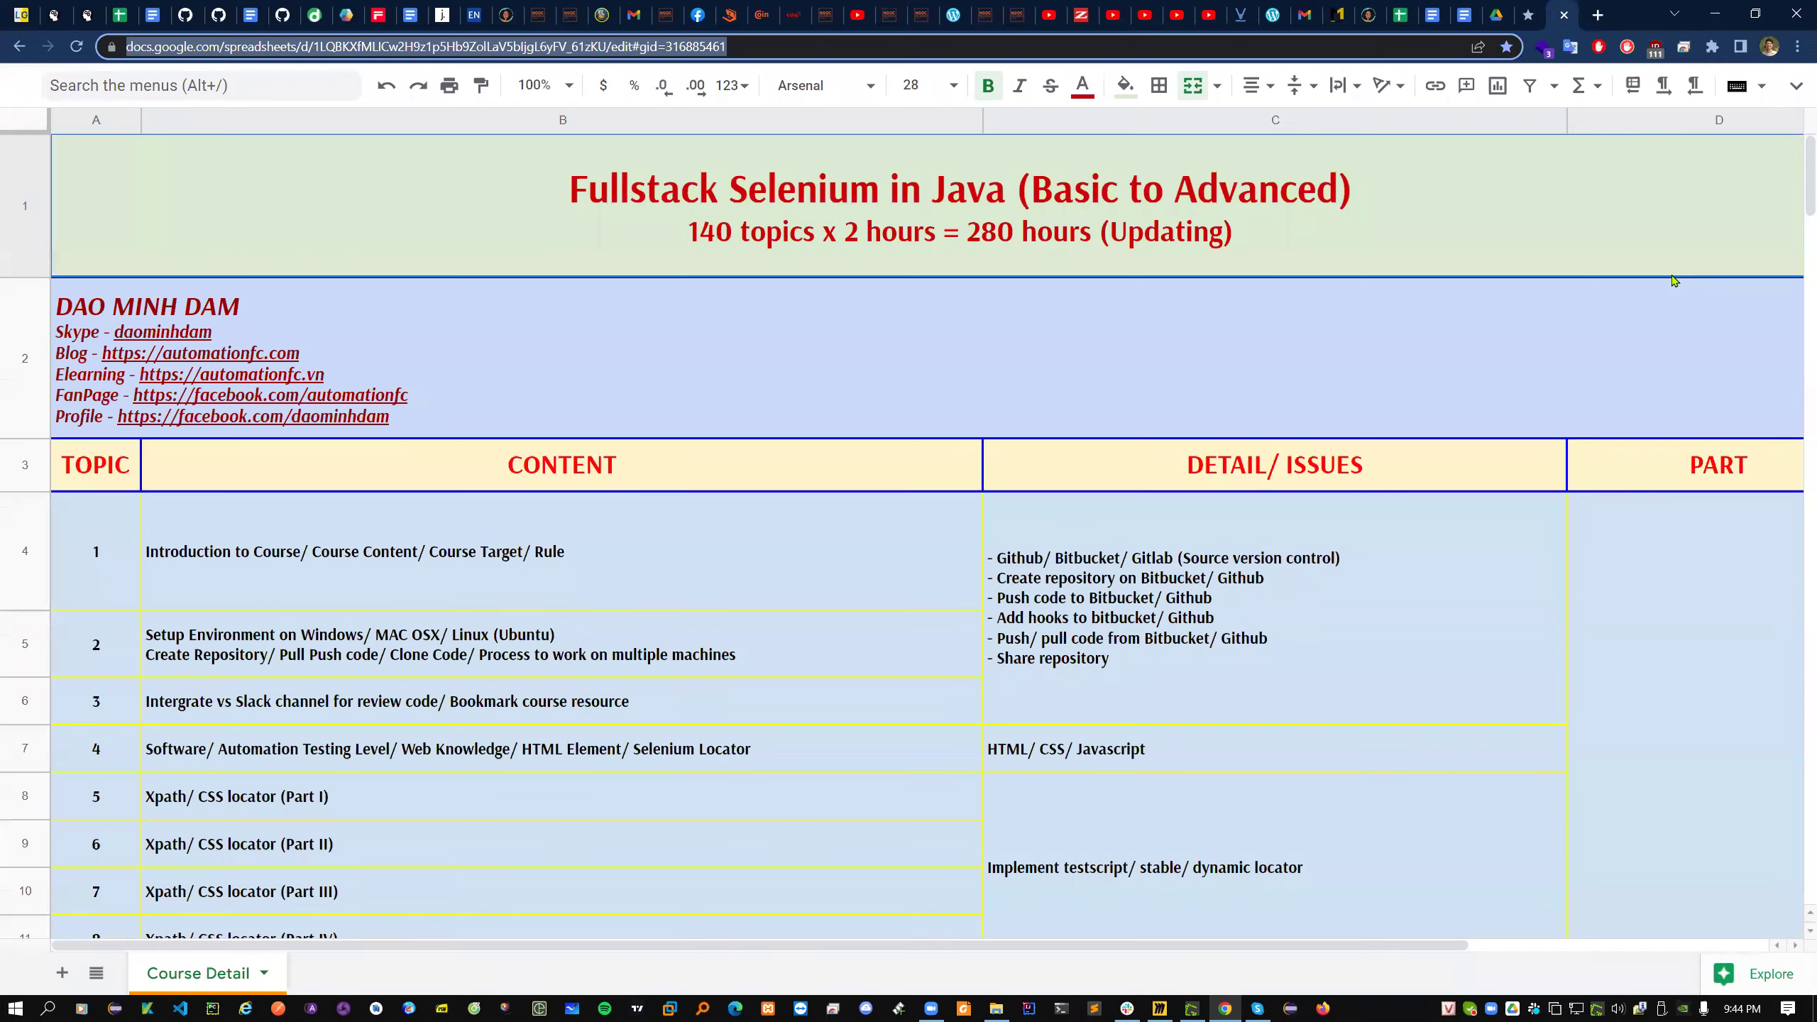
{"action": "key", "text": "ctrl+w"}
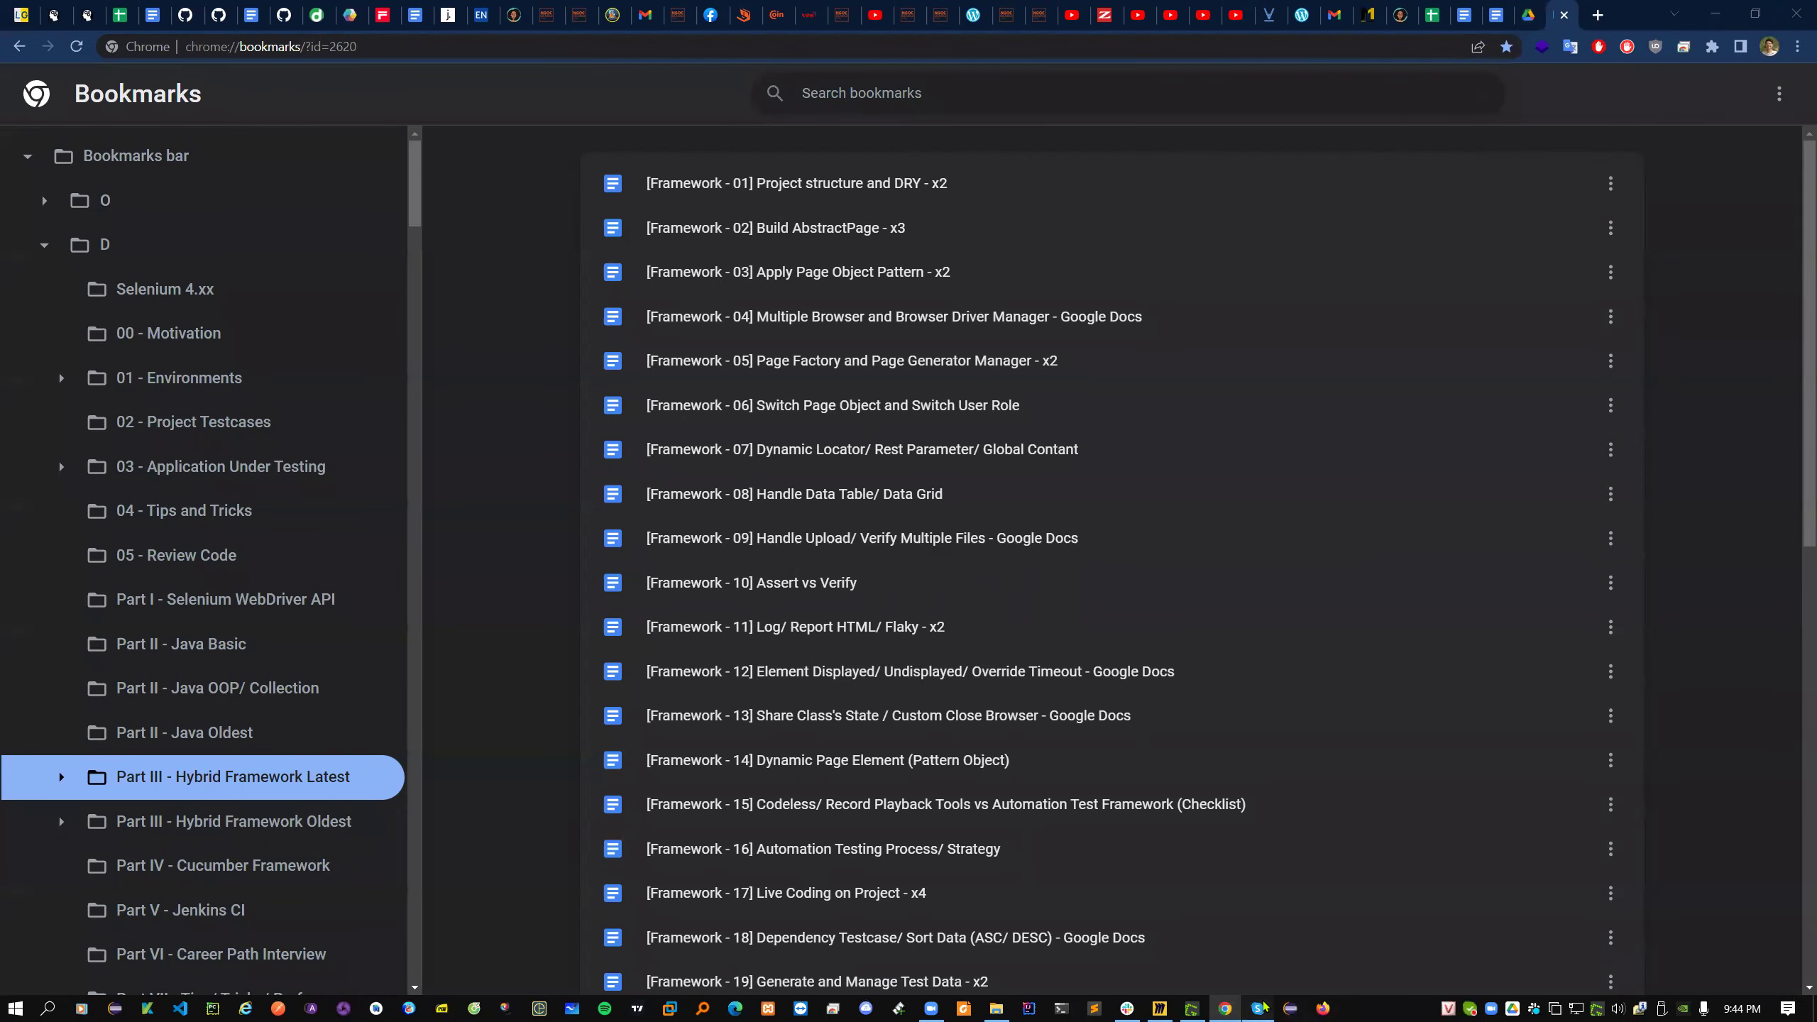
- Switch to Skype and look back through the earlier messages in the Selenium_Online_27 group chat
{"action": "key", "text": "alt+Tab"}
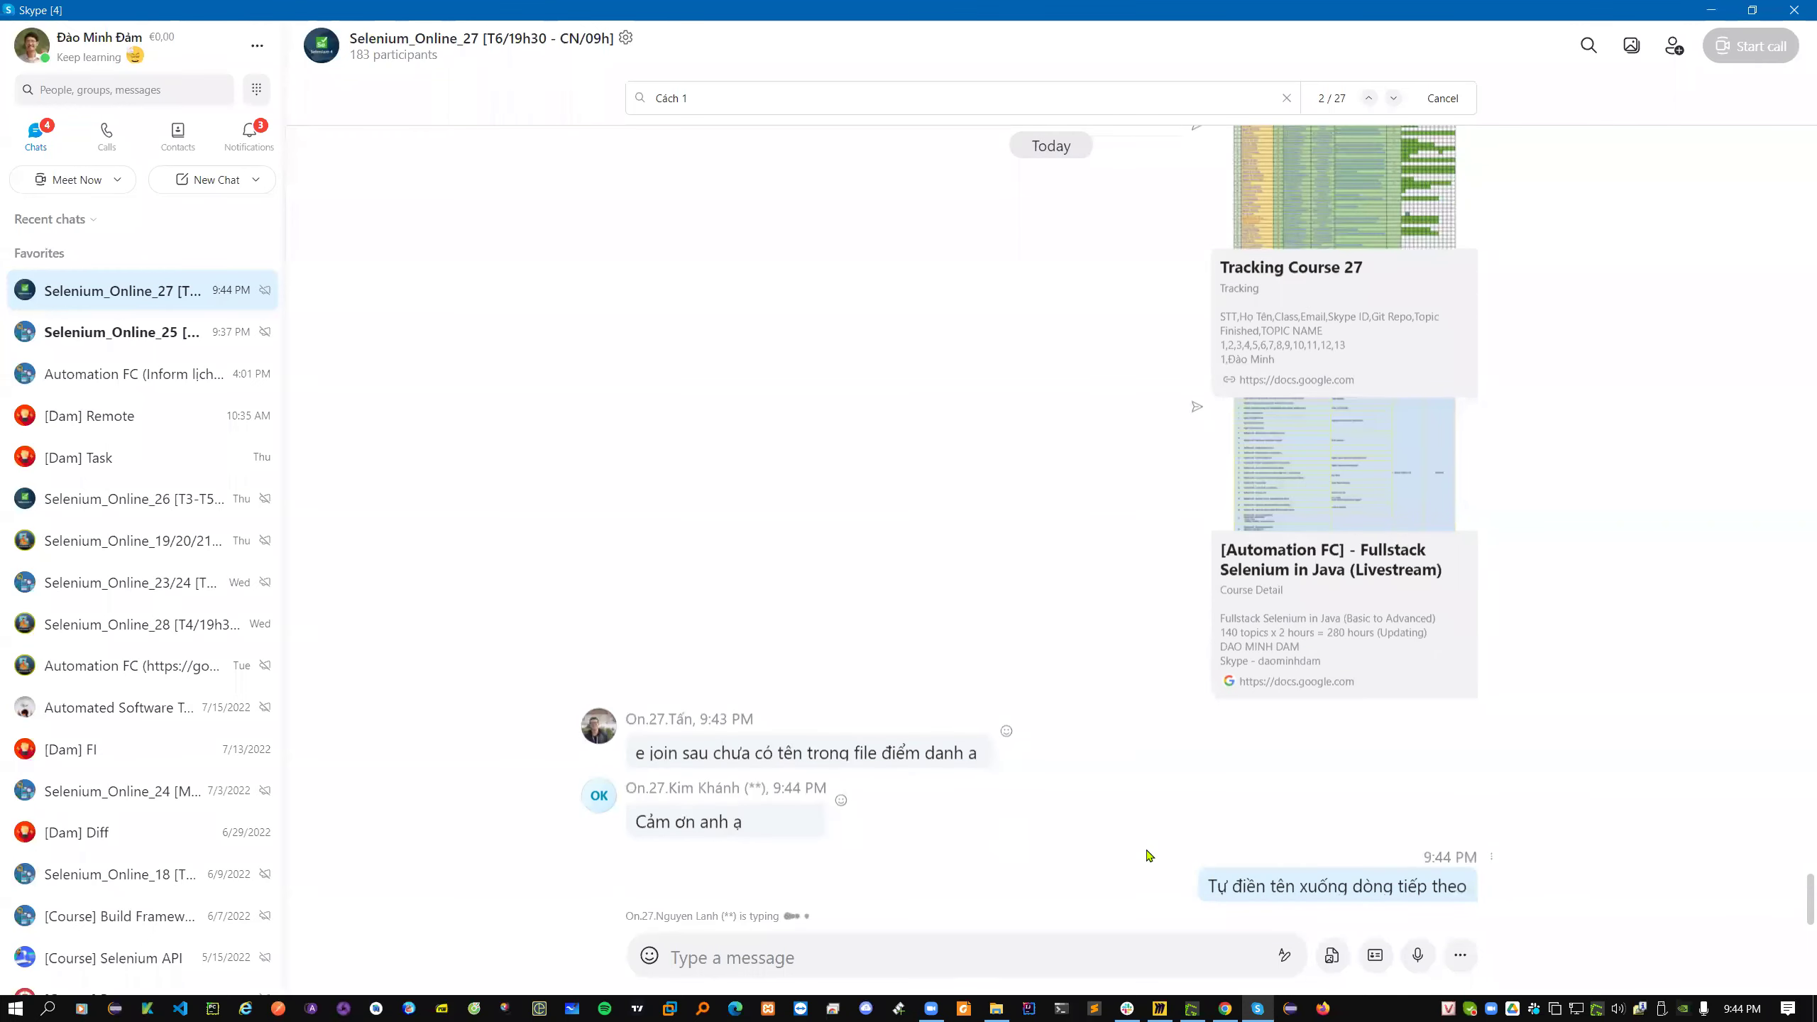
{"action": "scroll", "coordinate": [1148, 855], "scroll_direction": "up", "scroll_amount": 5}
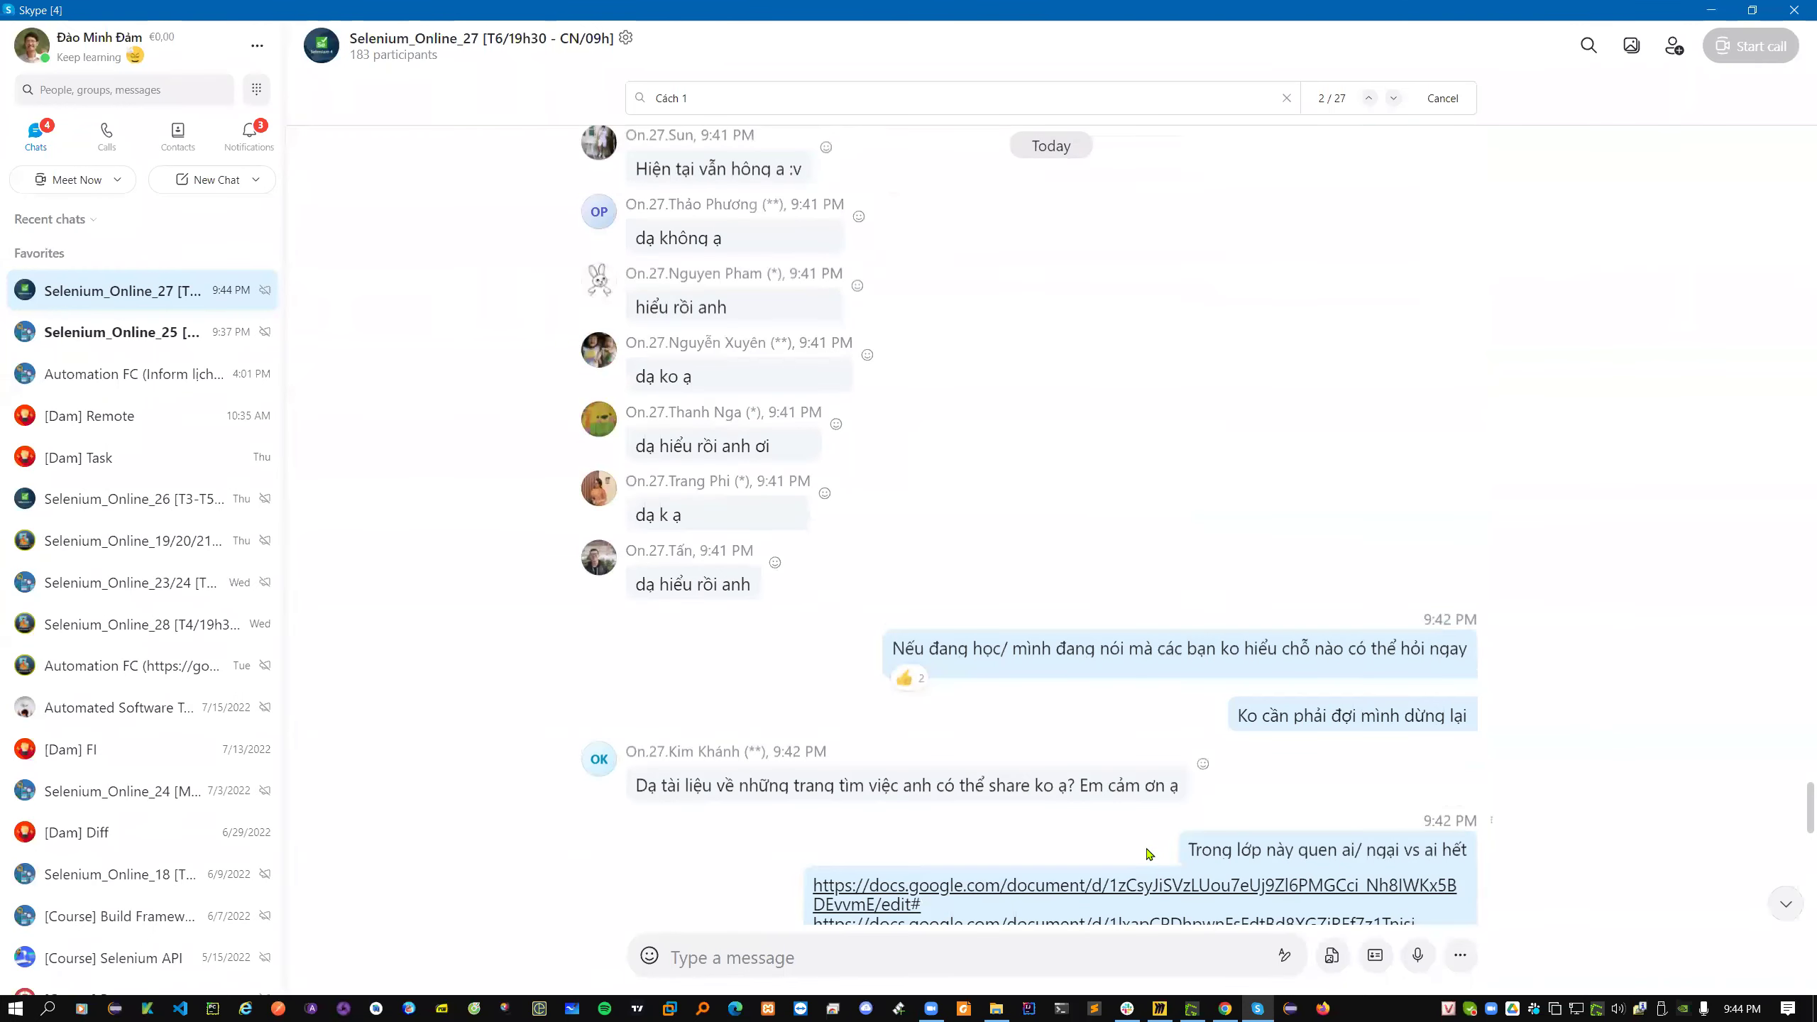